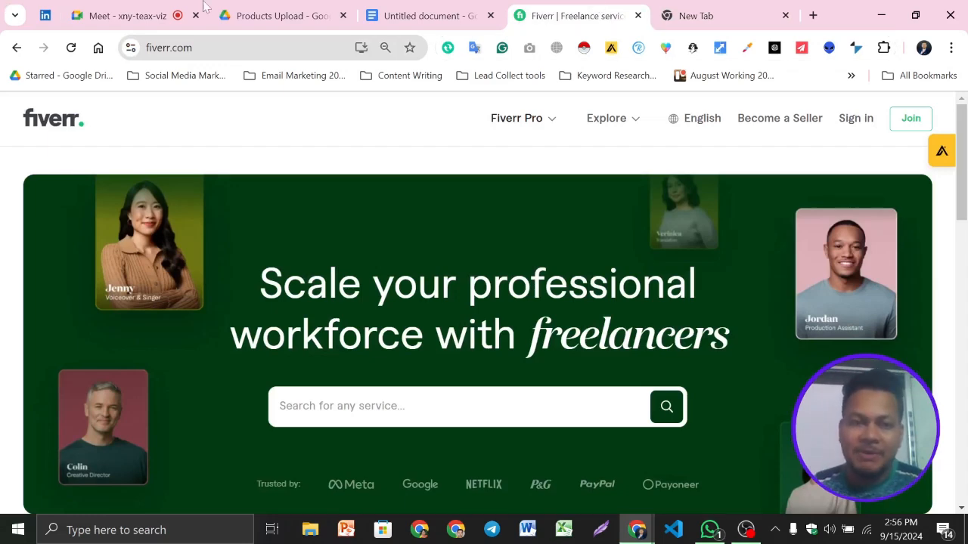
- Look over the keyword document in Google Docs, the Products Upload folder in Google Drive and the Fiverr home page
click(402, 9)
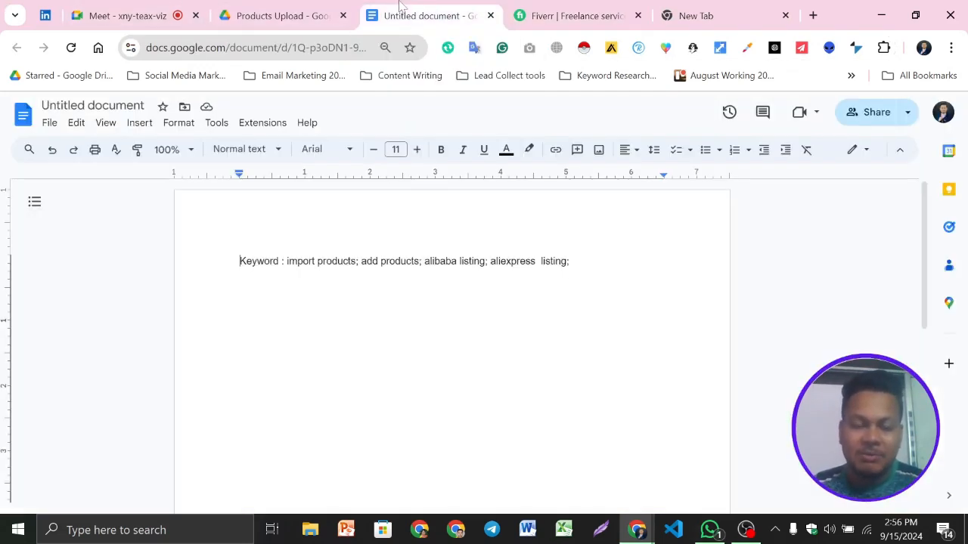
click(306, 6)
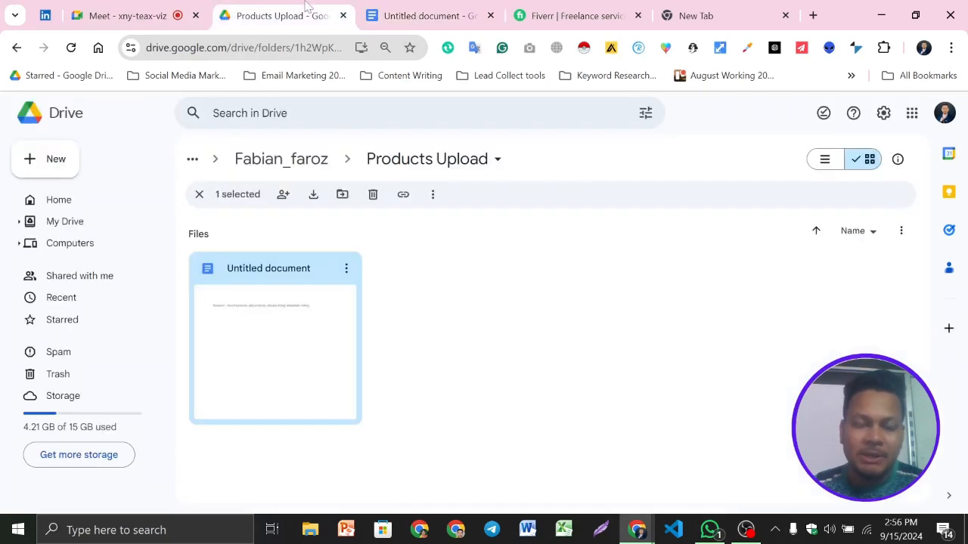
click(592, 6)
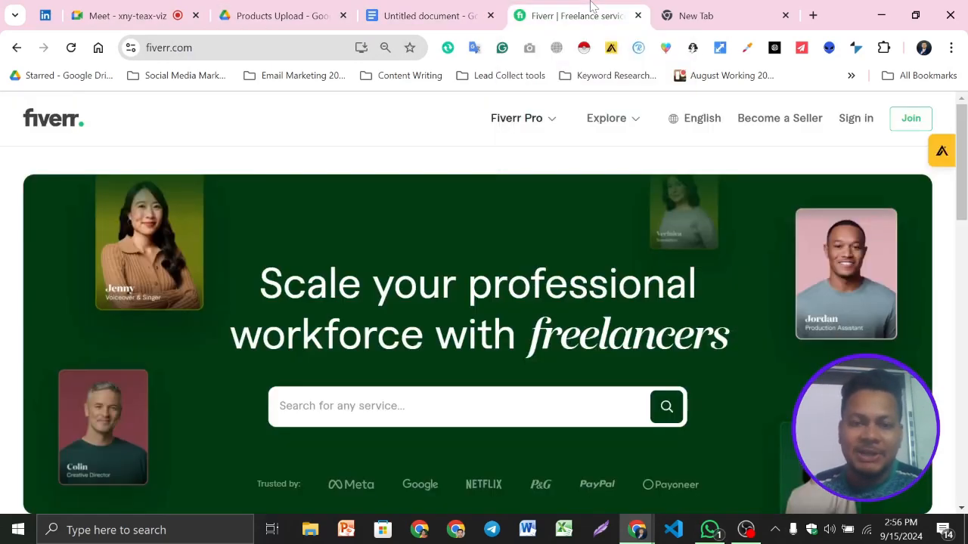
scroll(618, 322, down, 2)
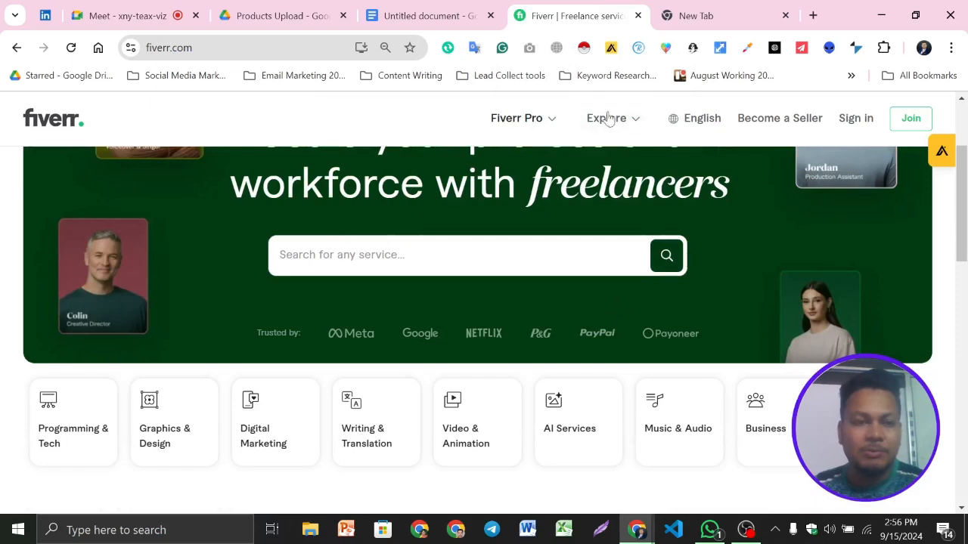
scroll(738, 348, down, 2)
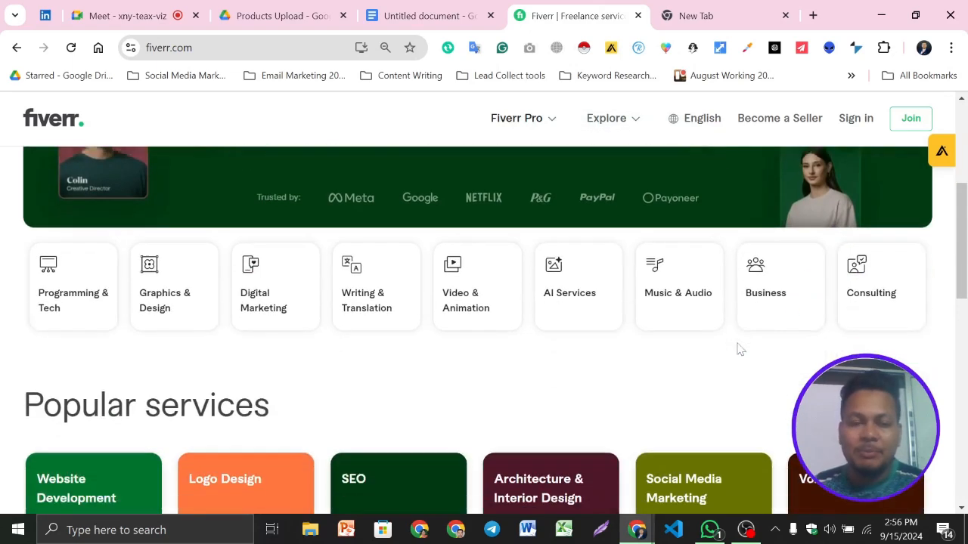
scroll(427, 279, up, 3)
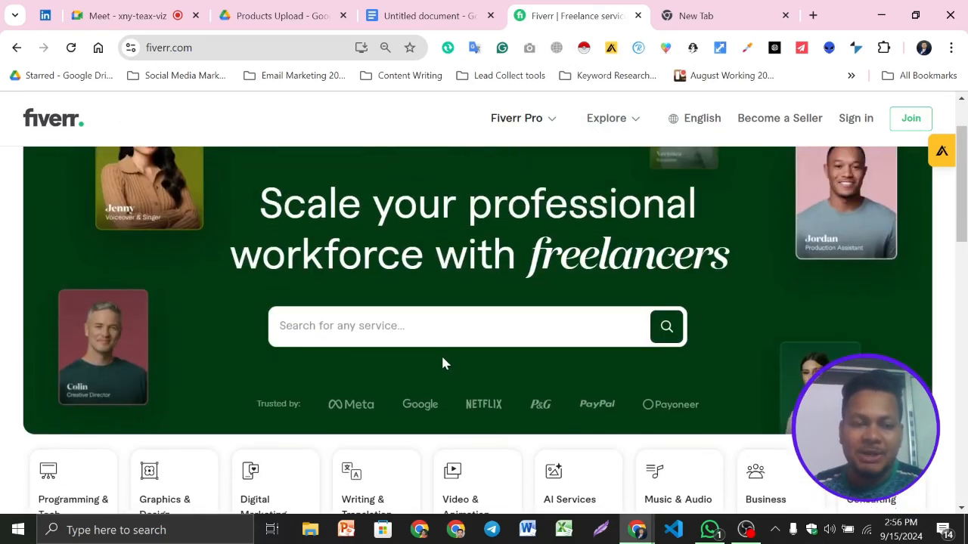
scroll(242, 242, down, 1)
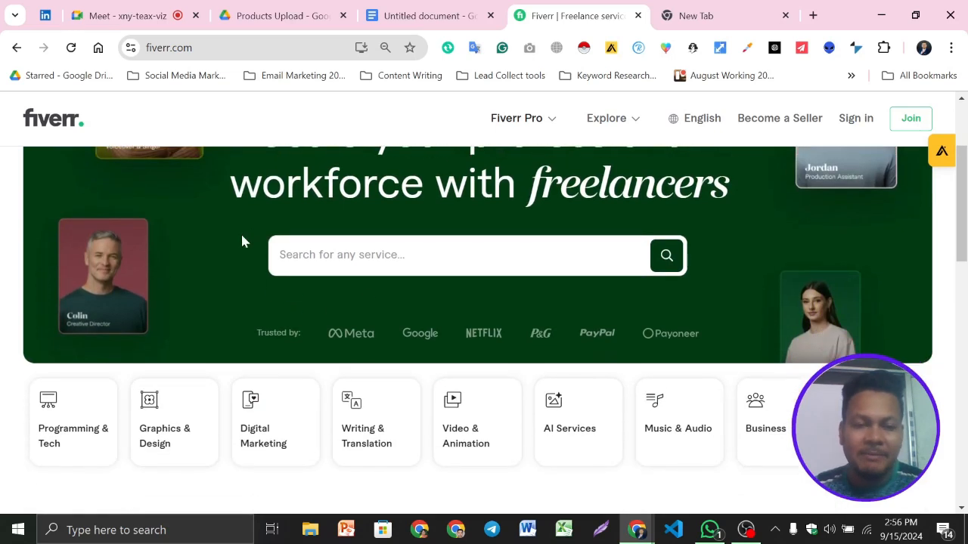
- Search Fiverr services for "products upload"
click(340, 256)
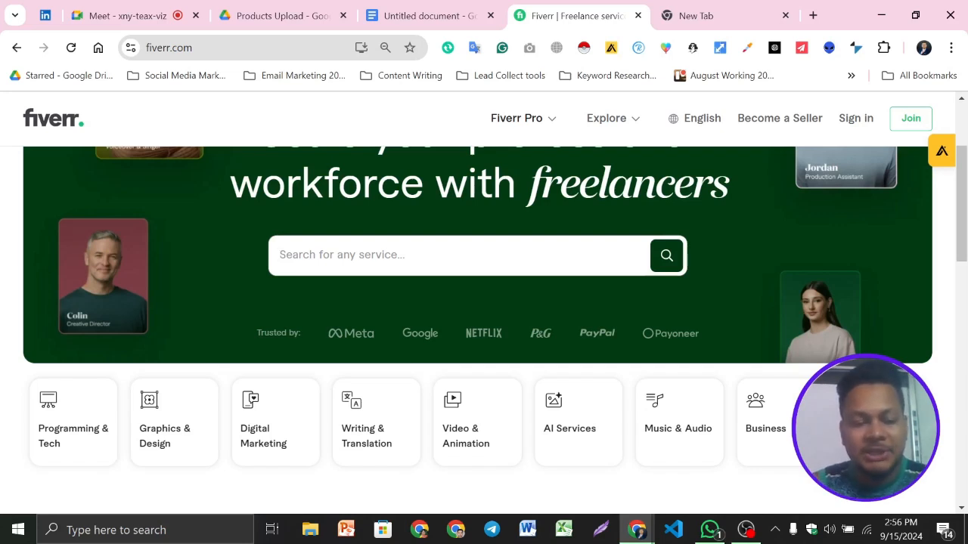
text(products)
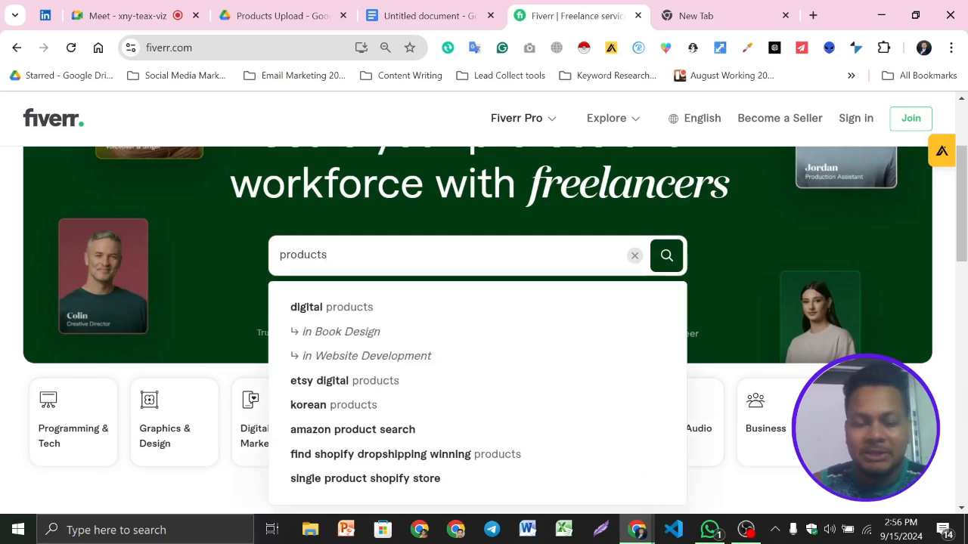
text( upload)
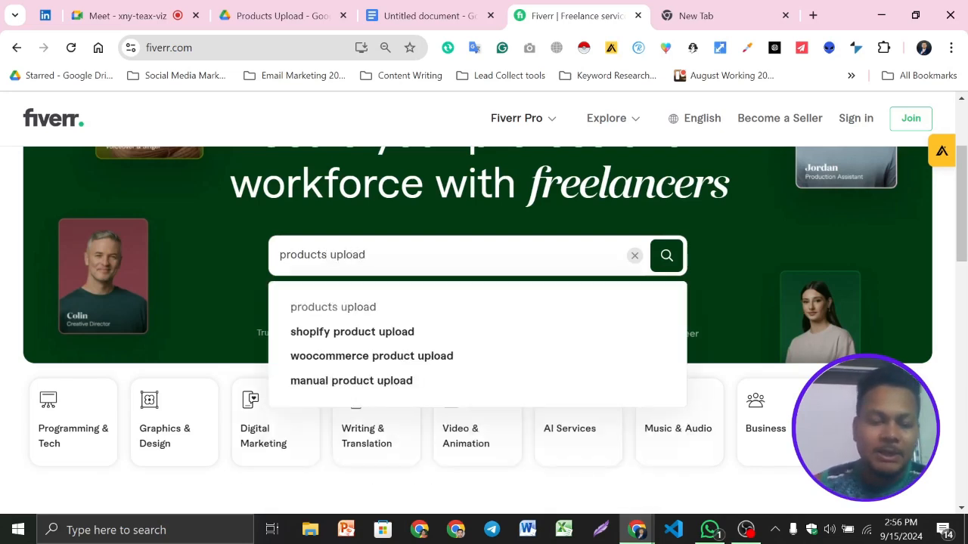
key(Return)
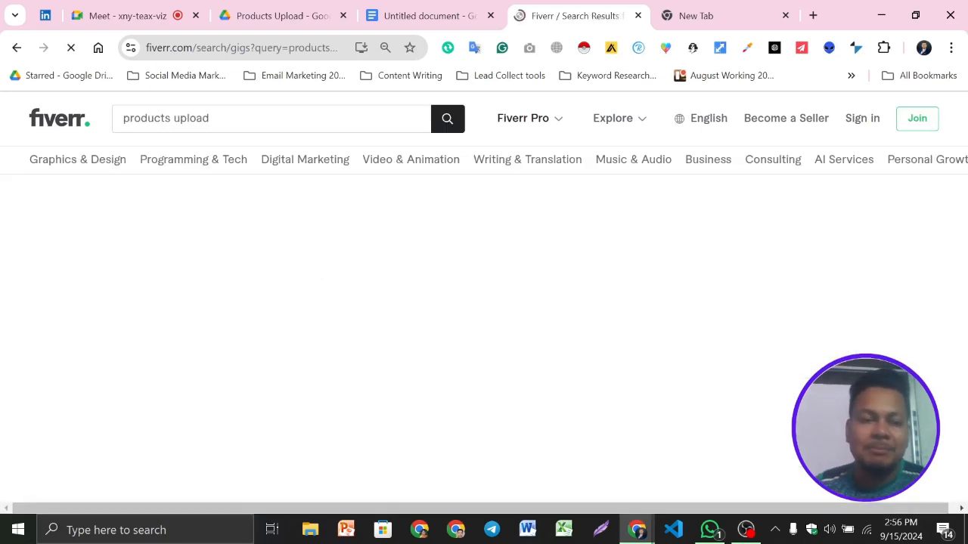
- Examine the search results for products upload, including the result count and the gigs' titles, ratings and prices
scroll(510, 395, down, 3)
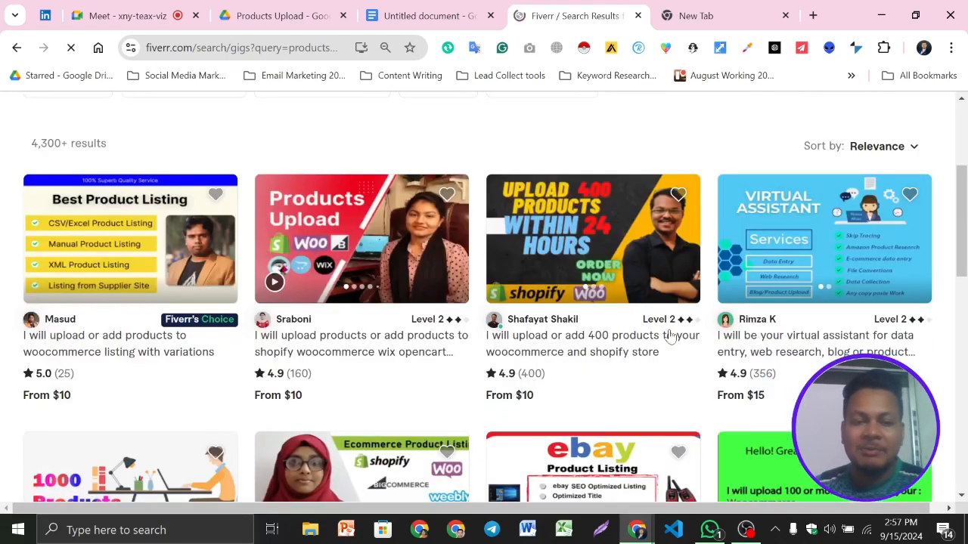
scroll(399, 276, down, 2)
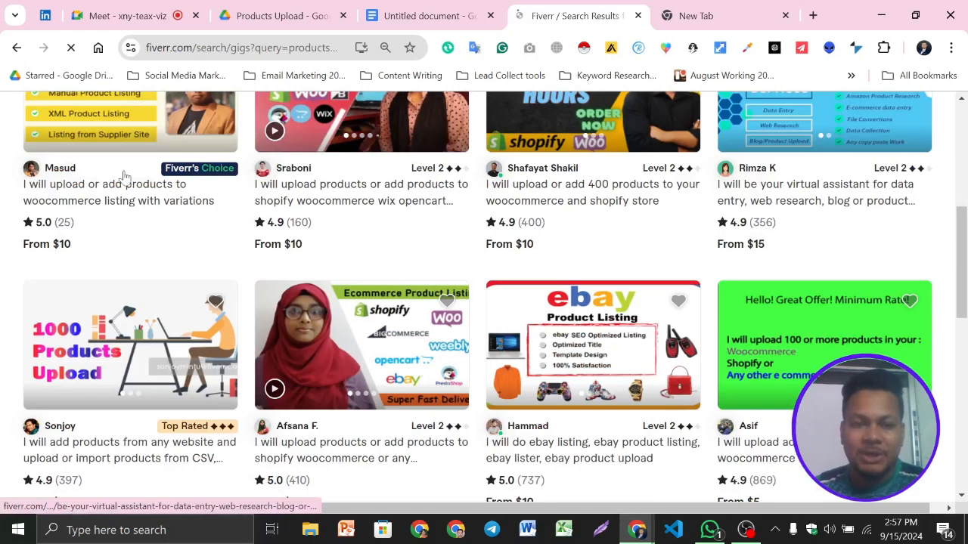
scroll(552, 363, down, 3)
scroll(552, 363, down, 1)
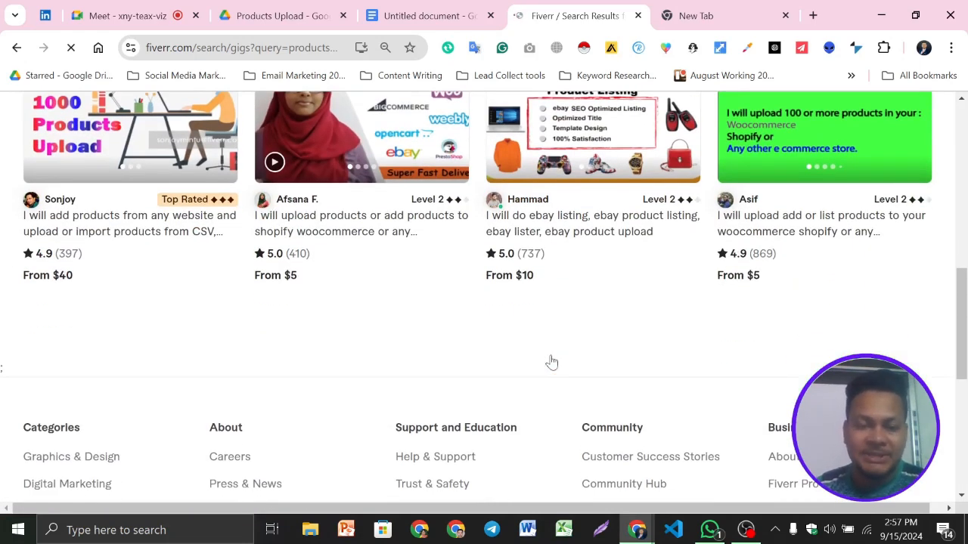
scroll(249, 340, up, 8)
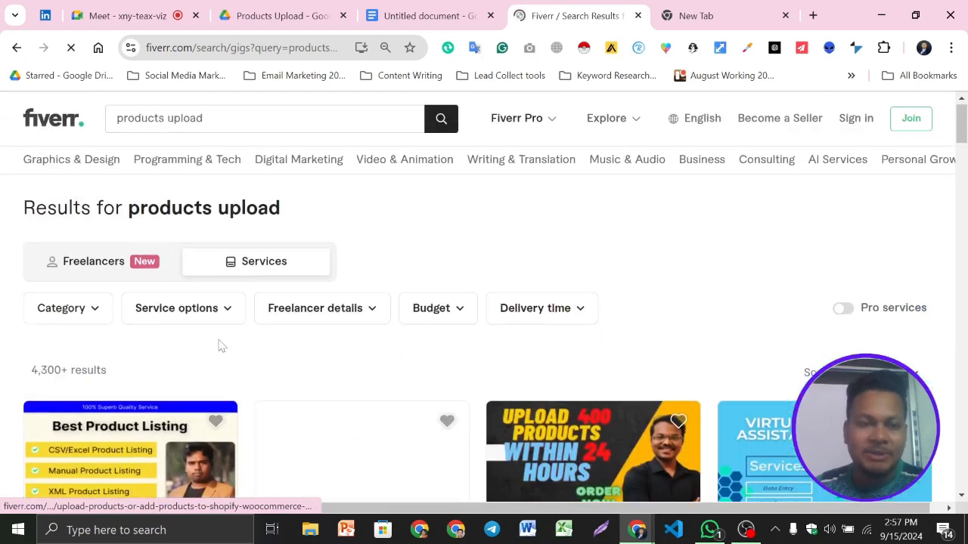
scroll(218, 341, down, 1)
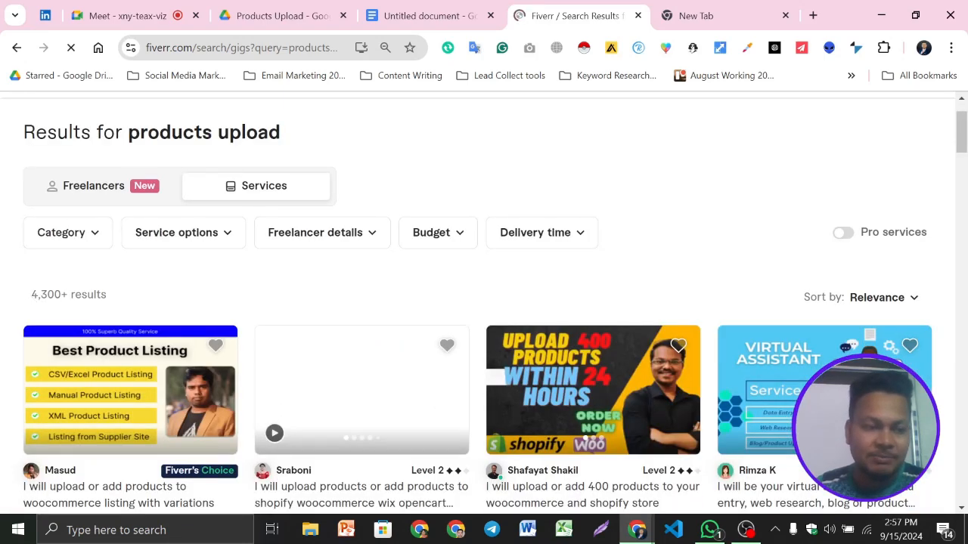
scroll(386, 287, up, 1)
scroll(508, 272, down, 2)
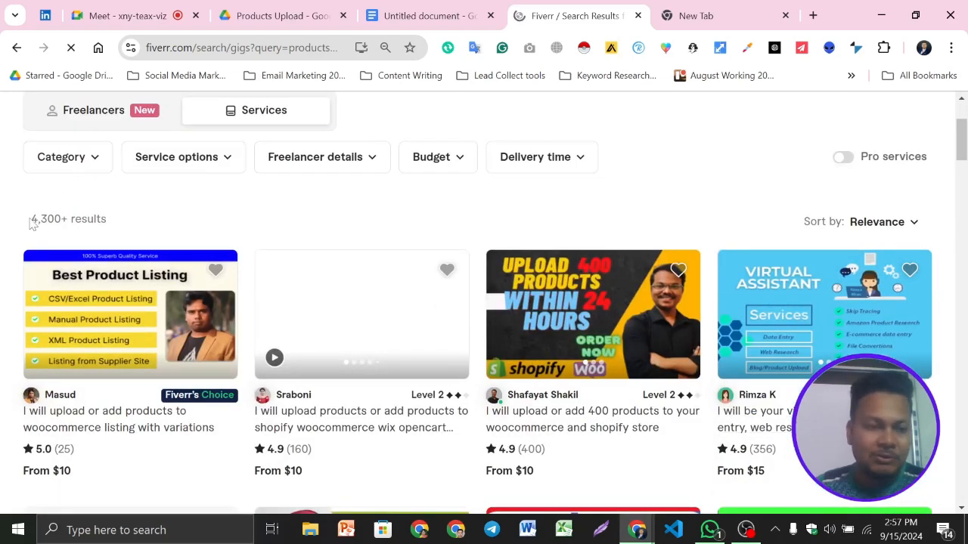
drag(32, 223, 88, 220)
click(147, 219)
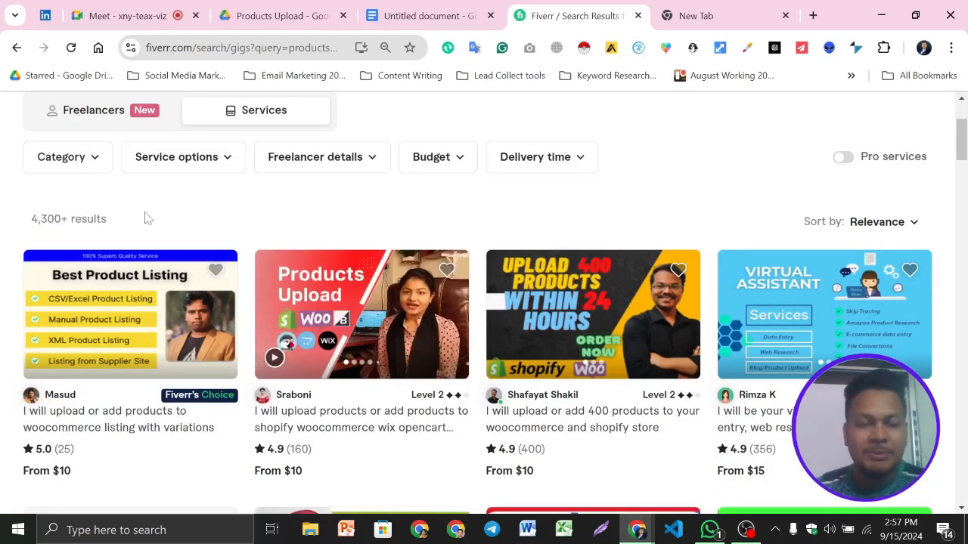
scroll(413, 294, down, 2)
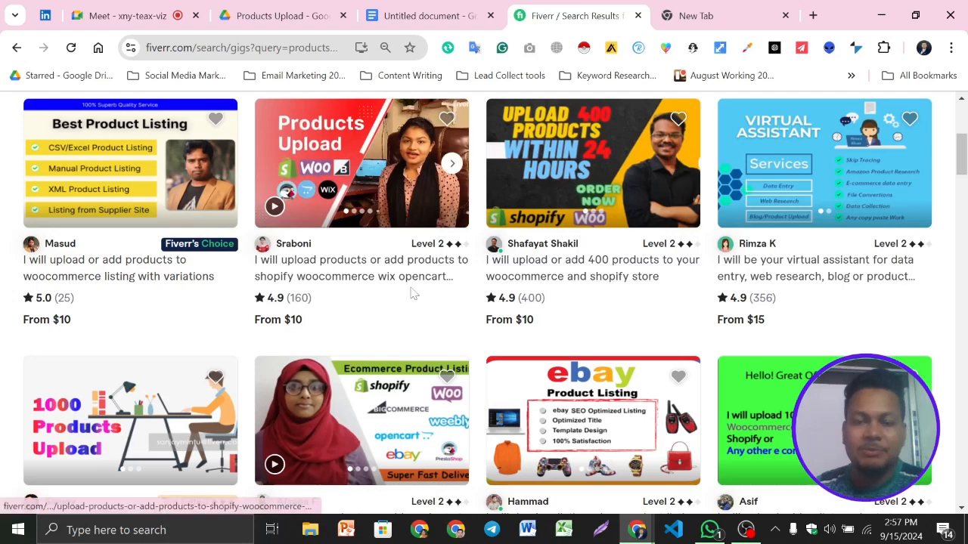
scroll(413, 294, up, 2)
scroll(490, 220, down, 2)
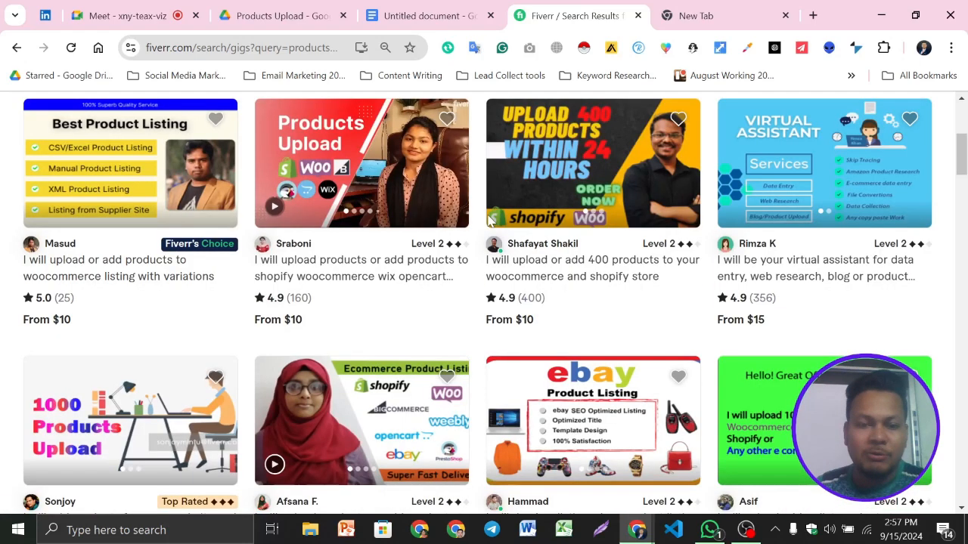
- Open three product-upload gigs in new browser tabs, including the 400-product WooCommerce and Shopify gig and the Shopify, WooCommerce, Wix and OpenCart gig
ctrl+click(597, 270)
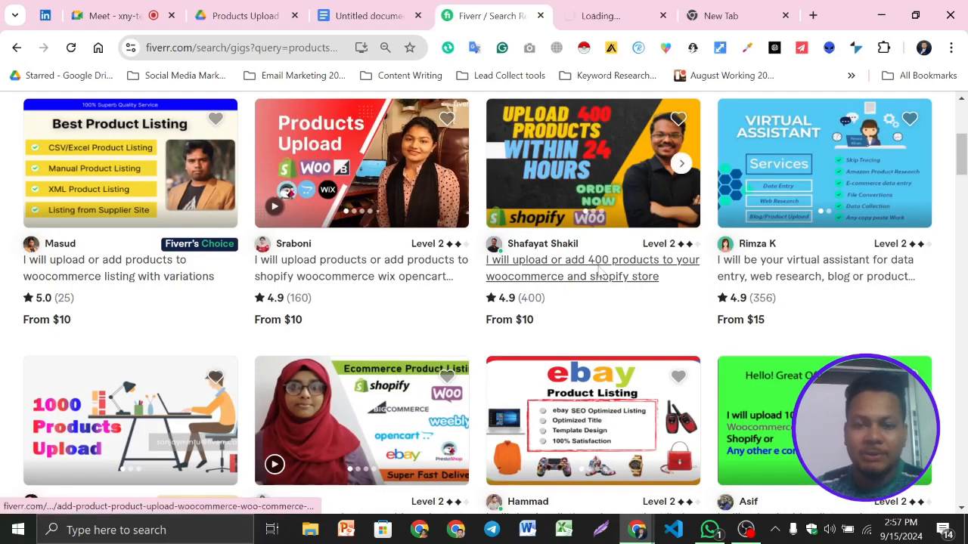
ctrl+click(384, 272)
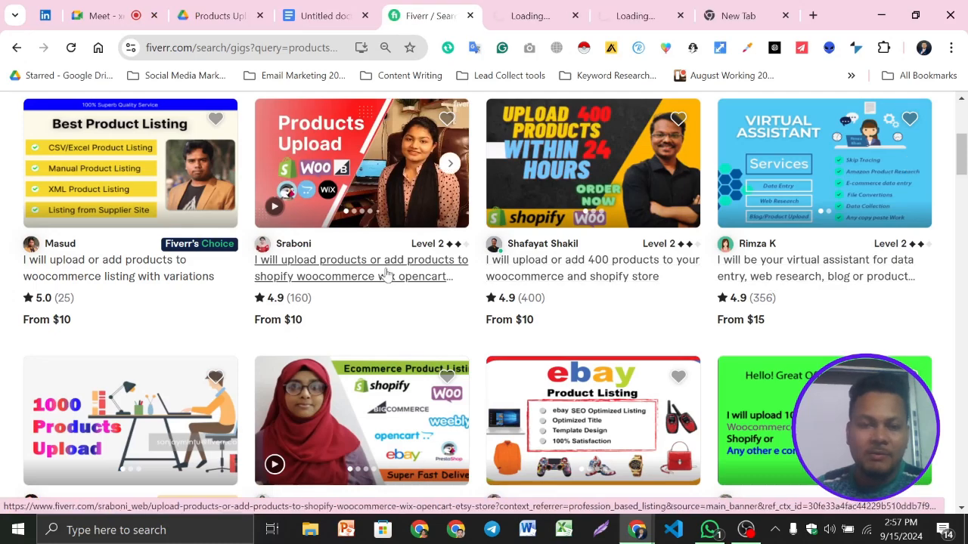
ctrl+click(388, 274)
scroll(782, 329, down, 2)
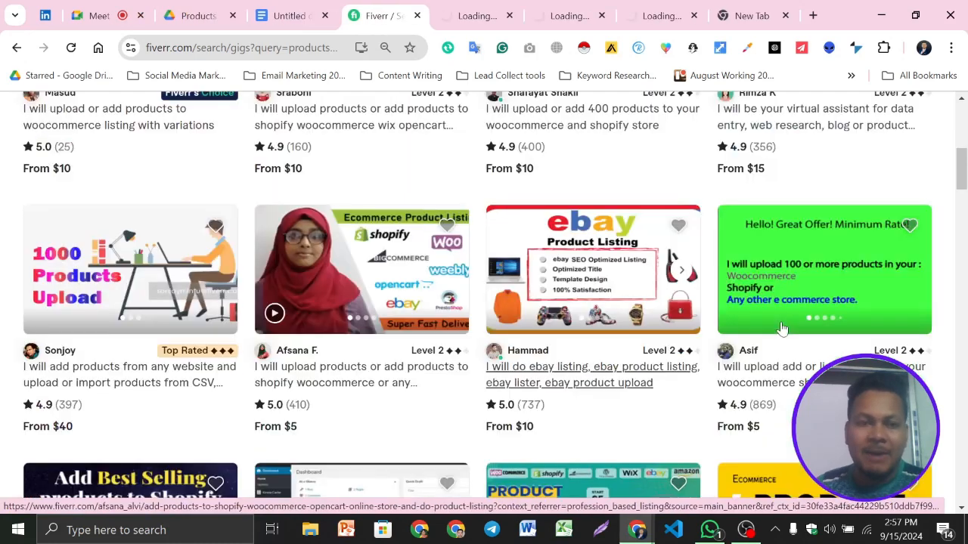
- Review the results page again, checking the searched phrase in the heading against the titles of the first gigs
scroll(531, 347, up, 3)
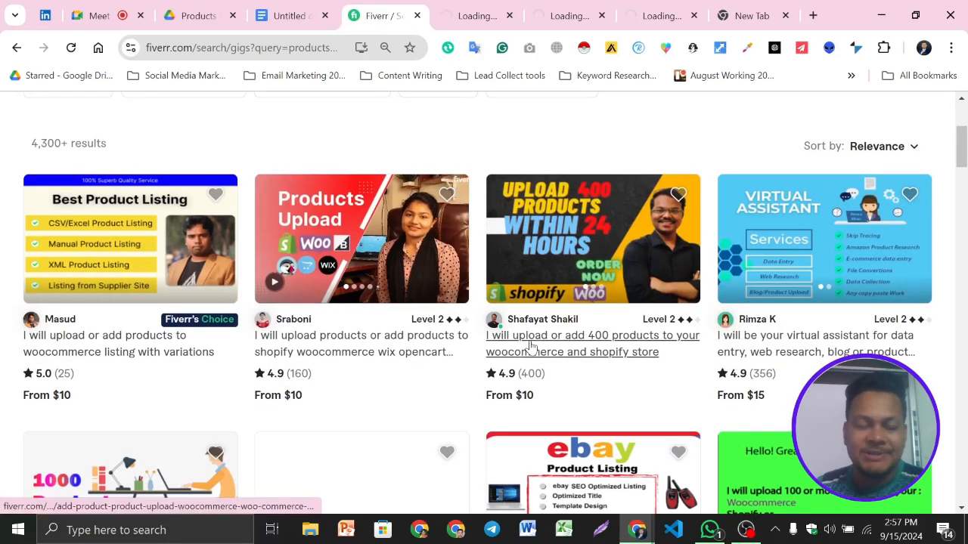
scroll(531, 346, up, 3)
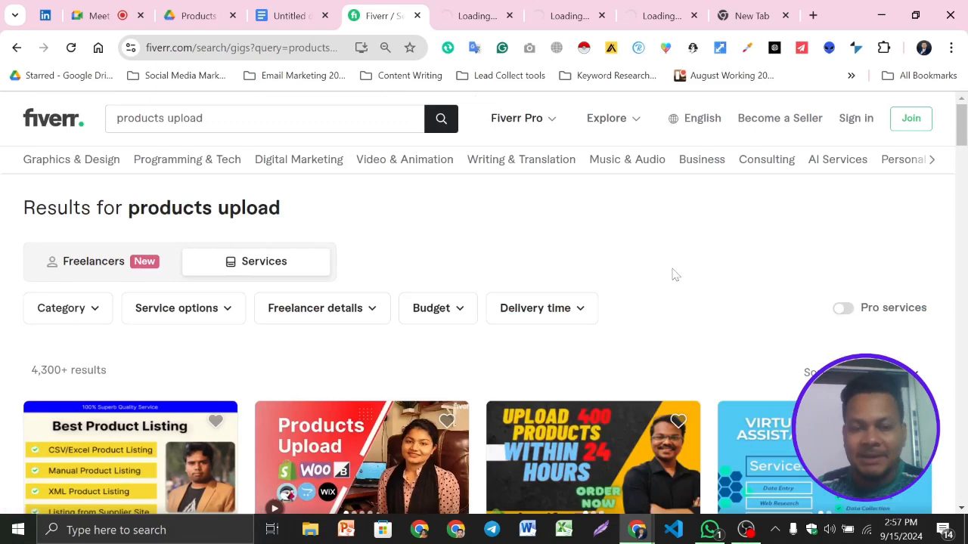
scroll(672, 275, down, 1)
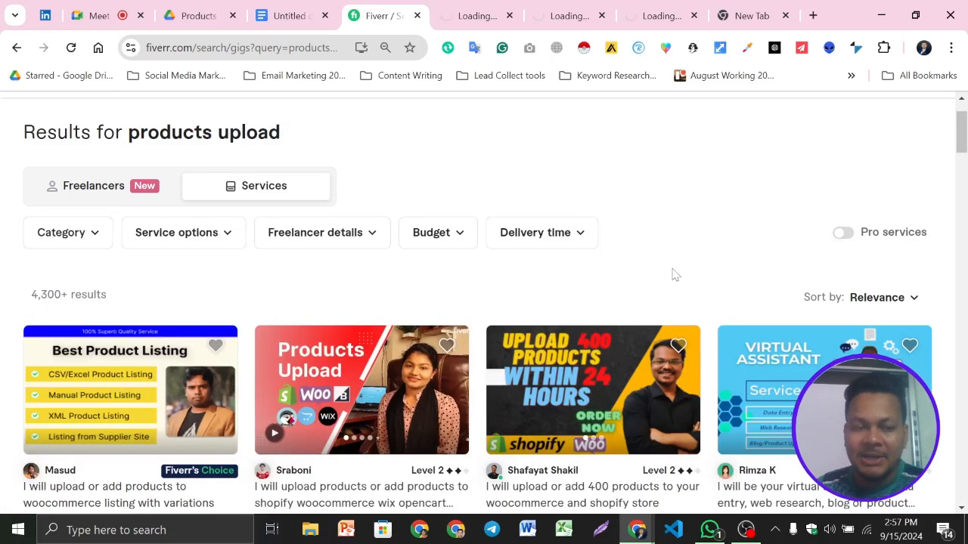
scroll(672, 274, up, 1)
drag(129, 208, 295, 216)
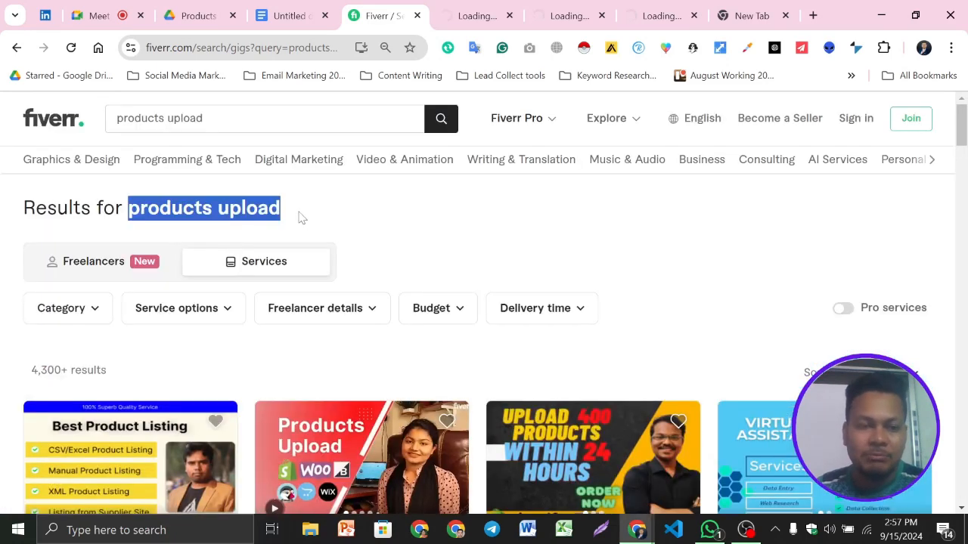
click(230, 218)
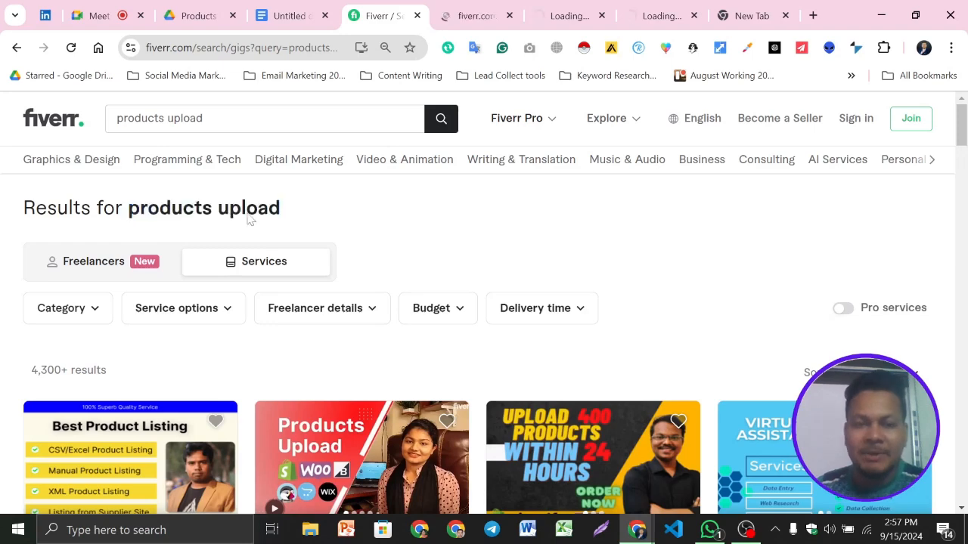
scroll(614, 257, down, 1)
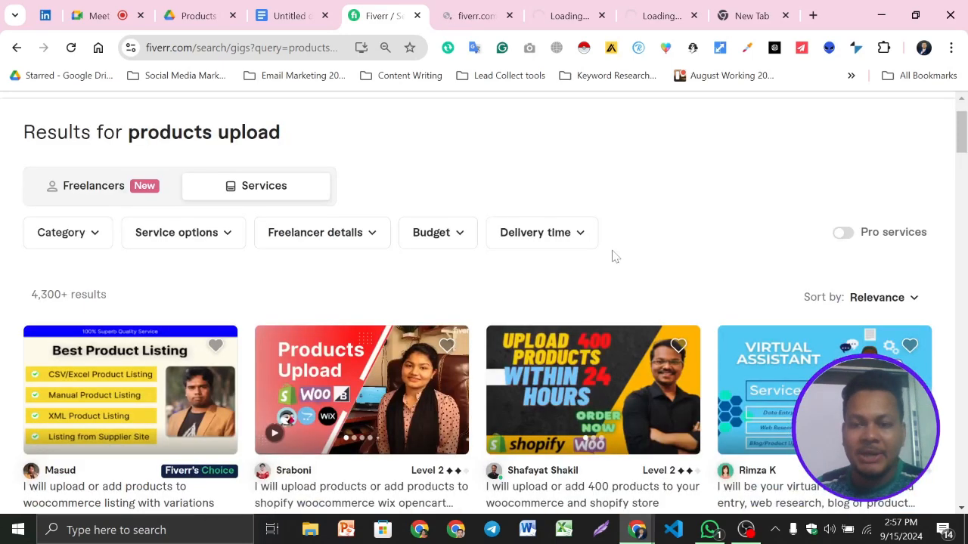
drag(129, 132, 202, 133)
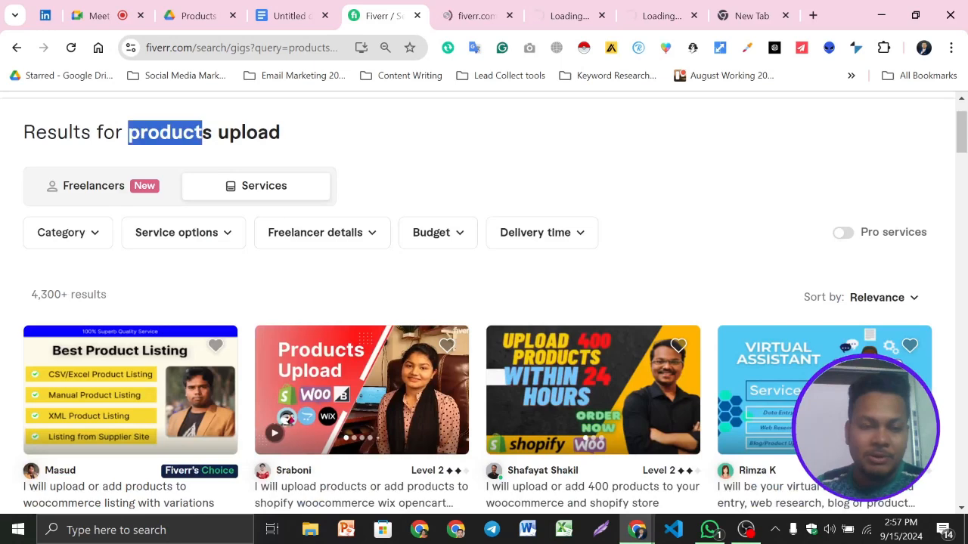
click(443, 152)
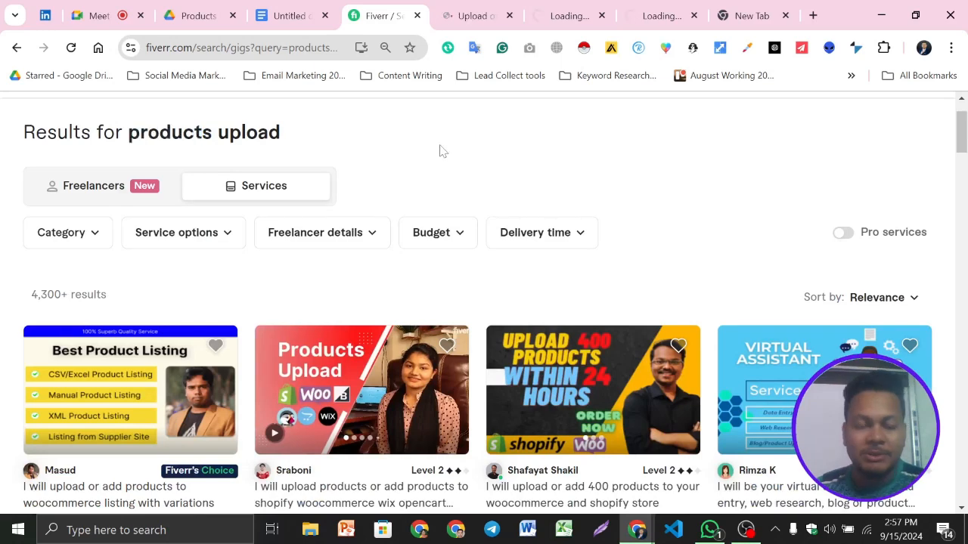
scroll(439, 149, up, 1)
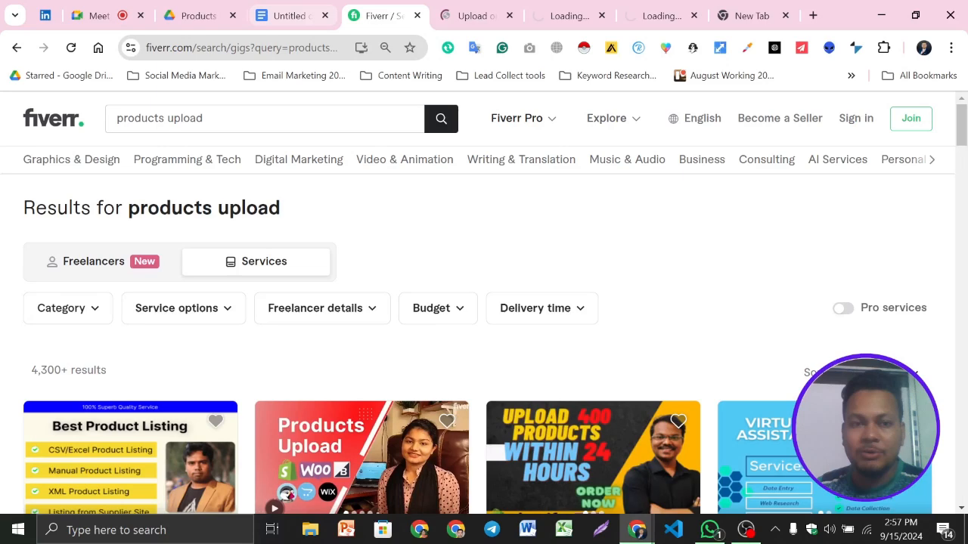
- Switch to the keyword document in Google Docs and move the keyword list onto its own line below "Keyword :"
click(199, 16)
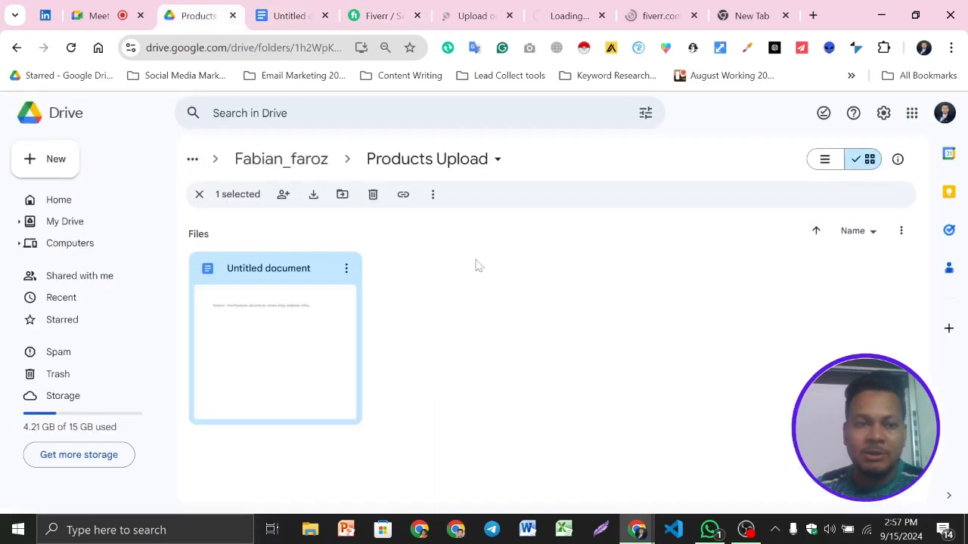
click(291, 15)
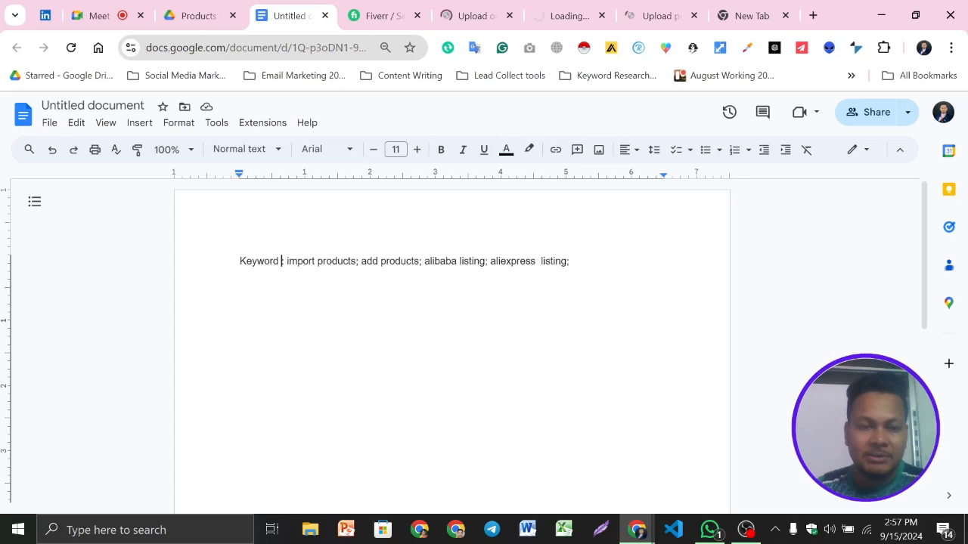
key(Return)
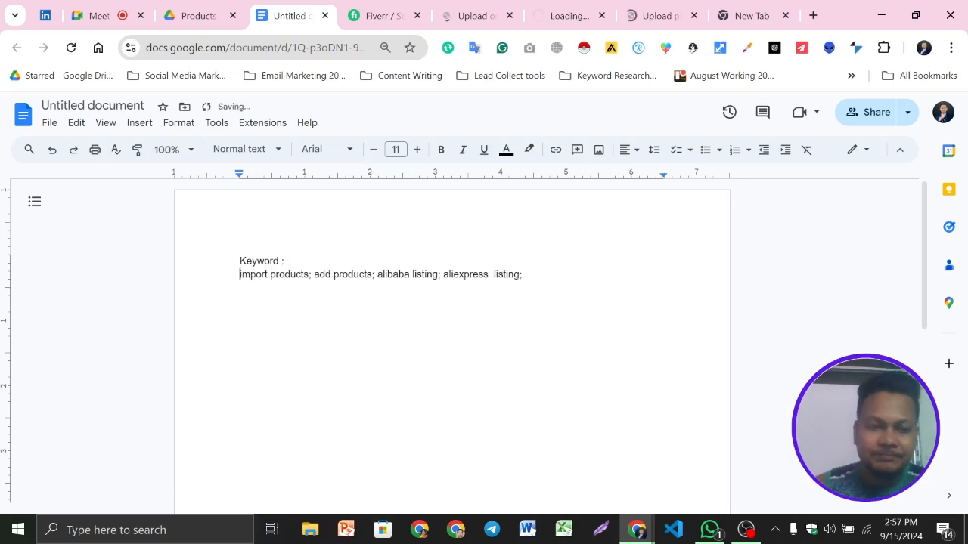
- Rejoin the keyword list to the "Keyword :" line
key(BackSpace)
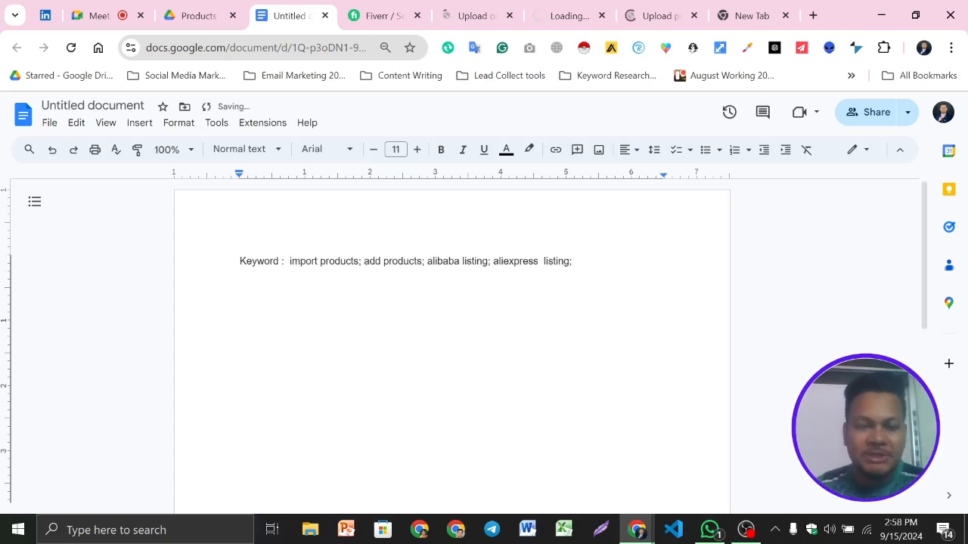
- Switch to the 400-product WooCommerce and Shopify gig and examine its description, seller profile, packages, reviews and related tags
click(453, 7)
scroll(462, 260, down, 1)
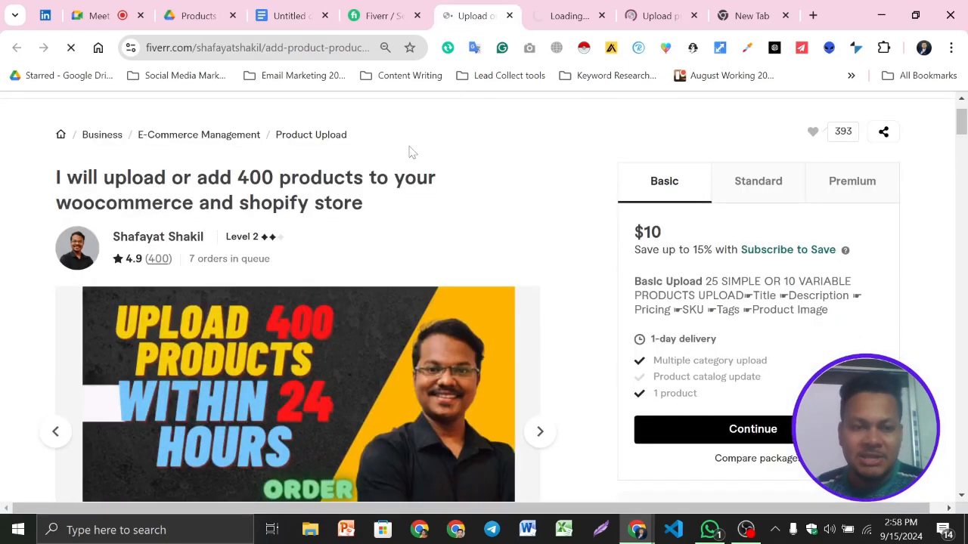
scroll(402, 270, down, 10)
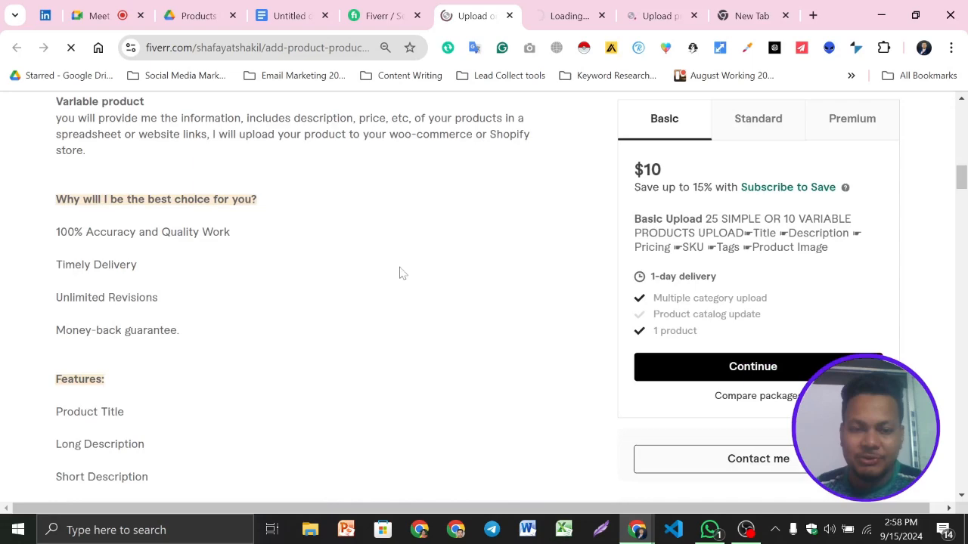
scroll(412, 299, down, 5)
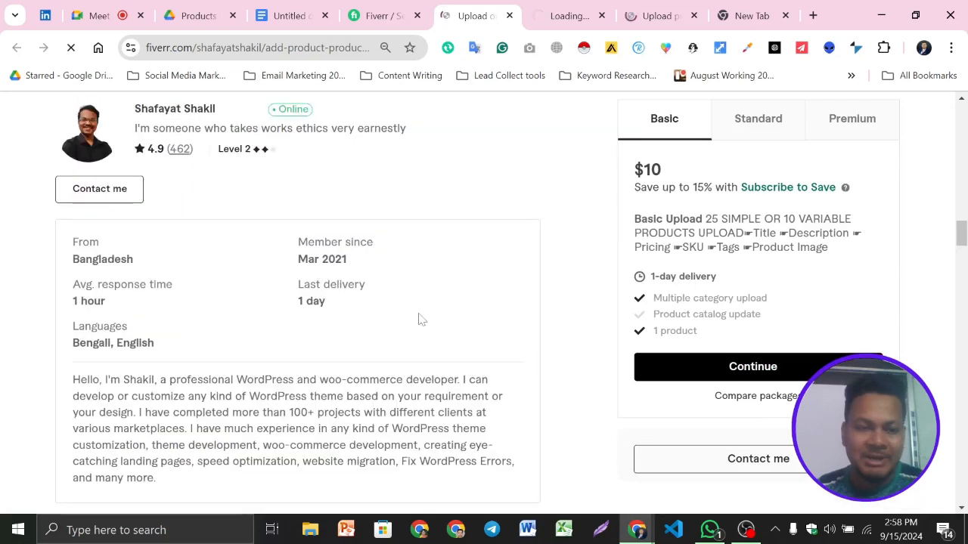
scroll(422, 320, down, 5)
scroll(247, 324, down, 3)
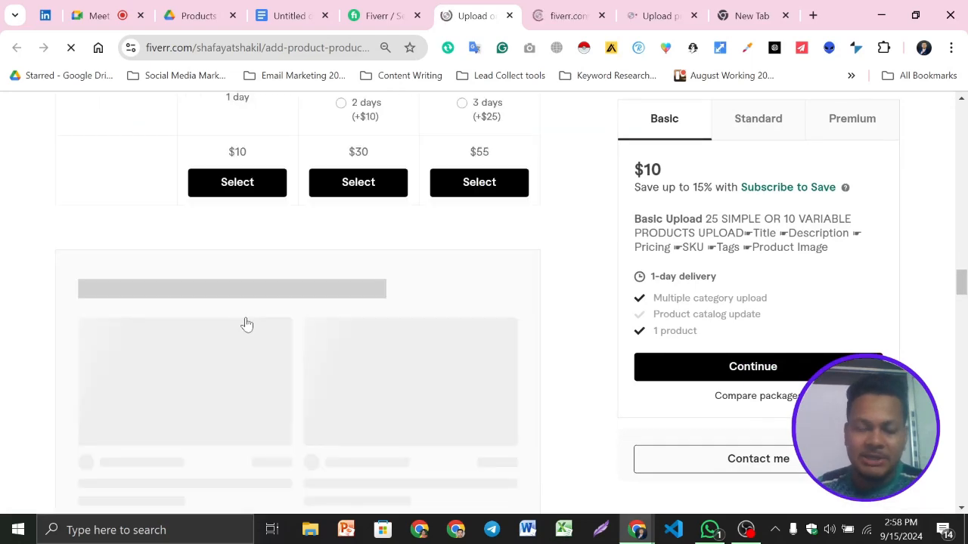
scroll(370, 290, down, 5)
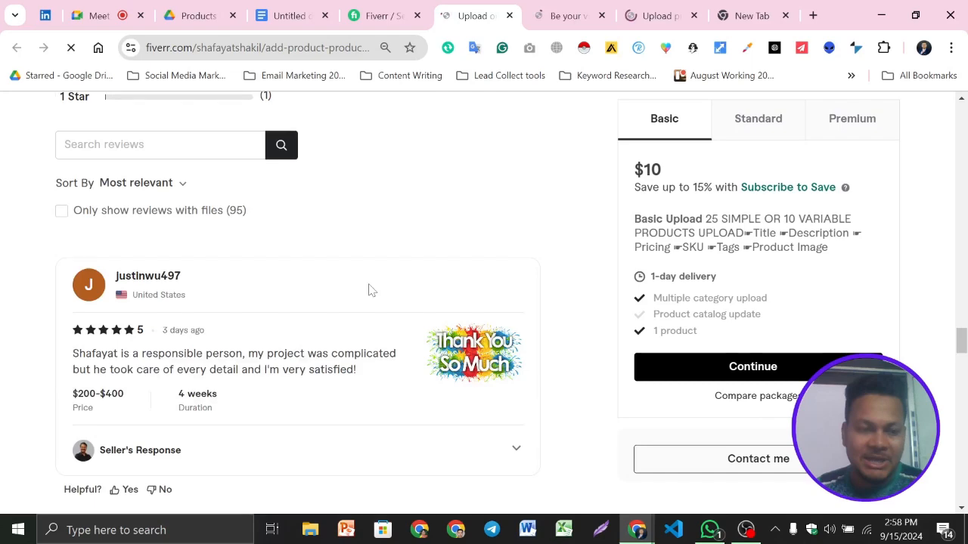
scroll(385, 272, down, 5)
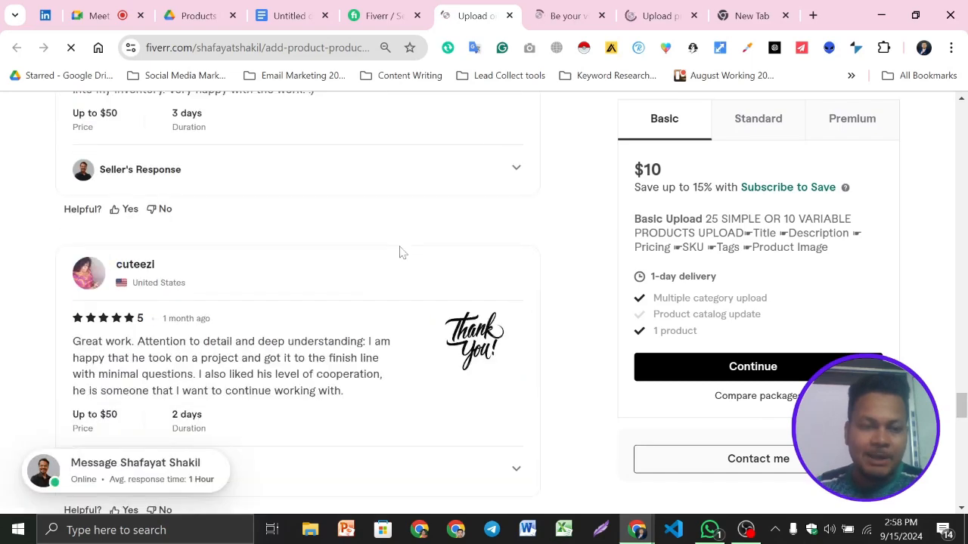
scroll(401, 251, down, 5)
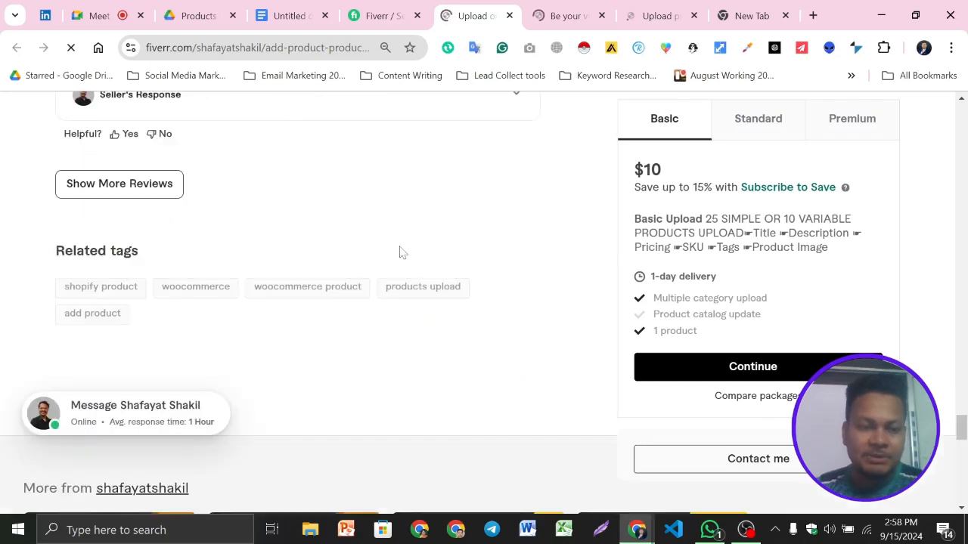
scroll(399, 252, down, 1)
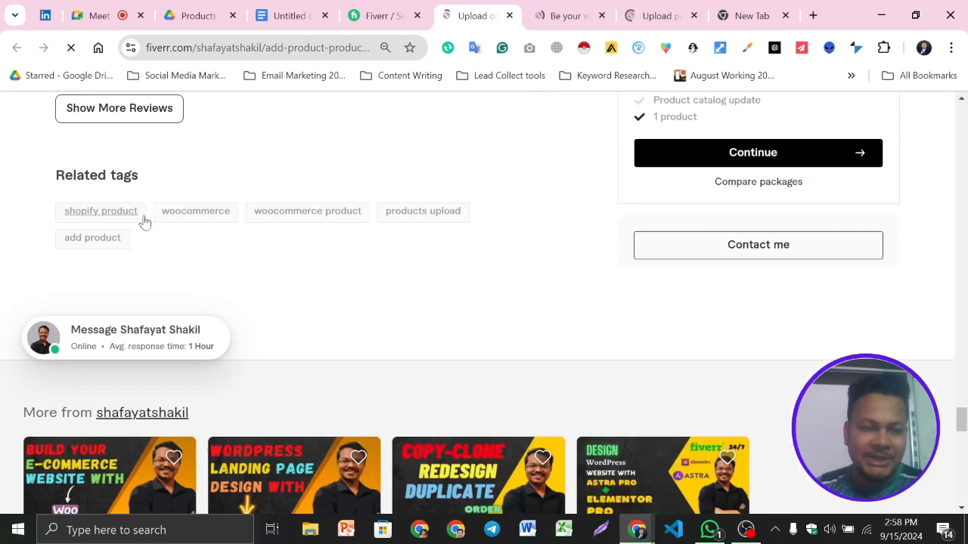
- Select the "woocommerce product" related tag on the gig and return to the products upload search results
click(142, 216)
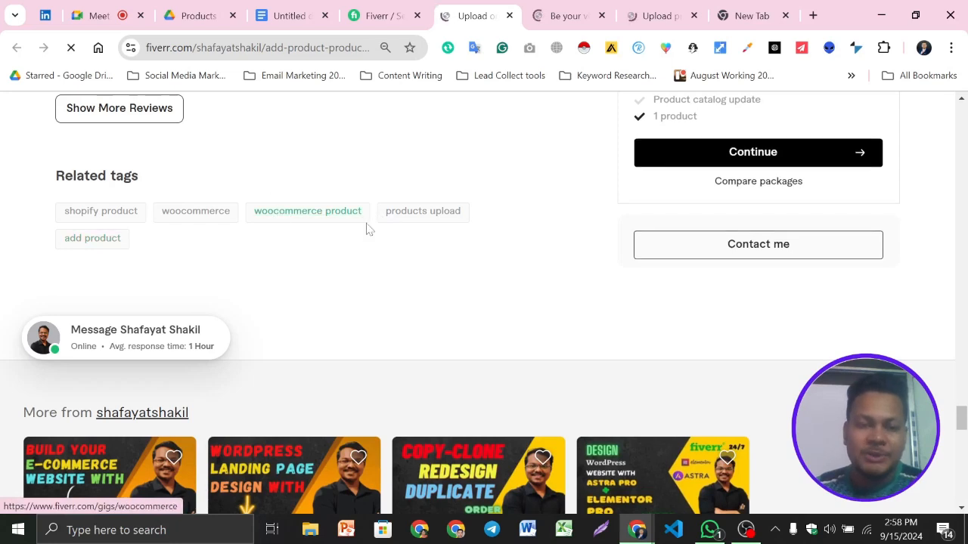
drag(272, 213, 363, 224)
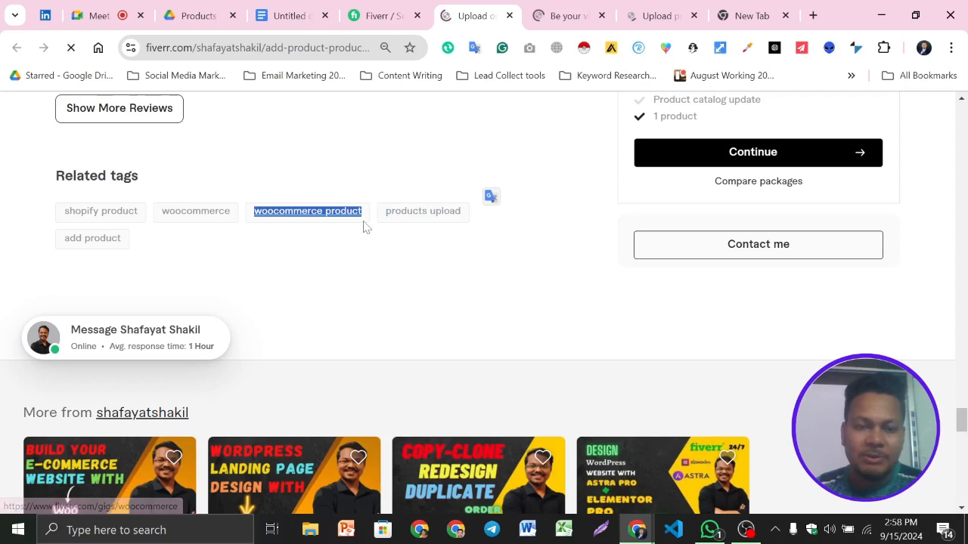
click(386, 15)
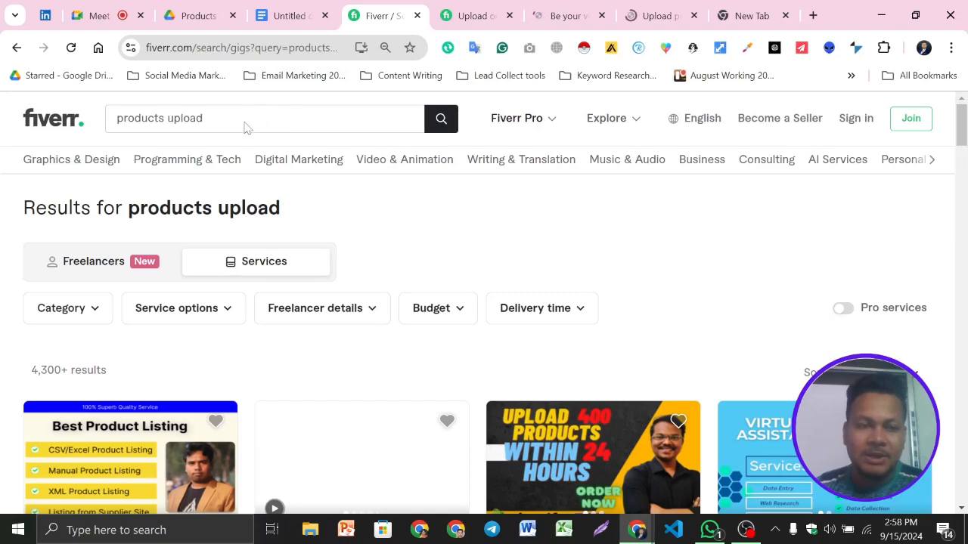
click(461, 14)
click(392, 14)
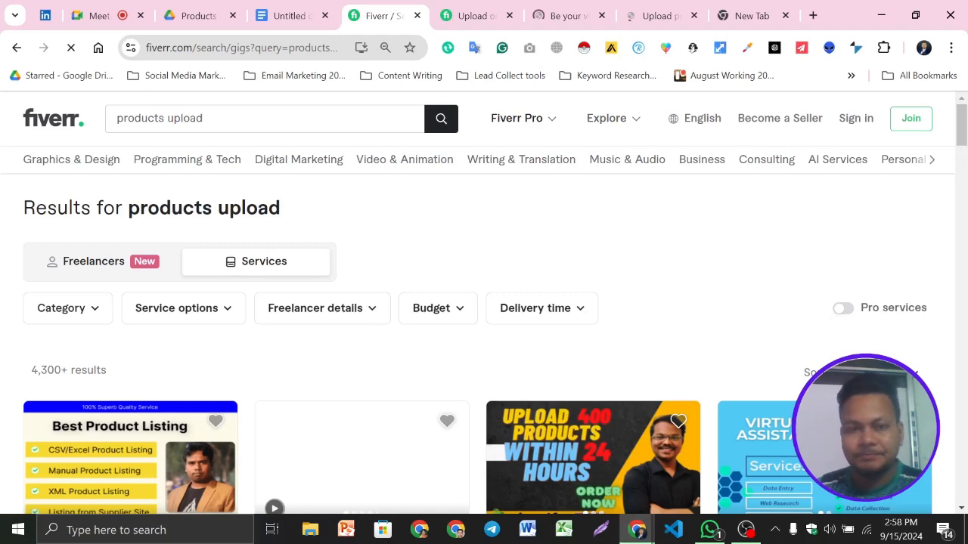
- Search Fiverr for "woocommerce product" and check the result count and the first gigs
scroll(515, 287, down, 6)
scroll(526, 301, up, 6)
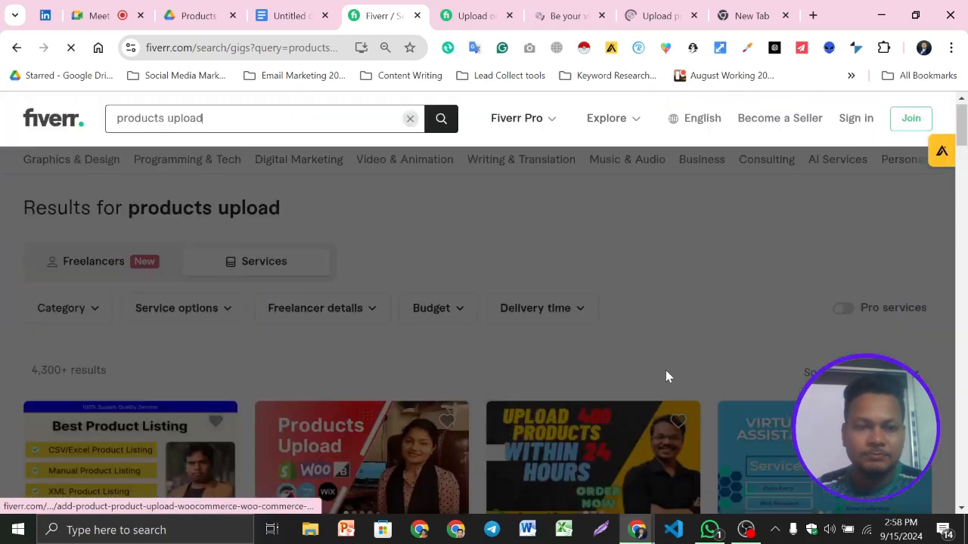
key(ctrl+a)
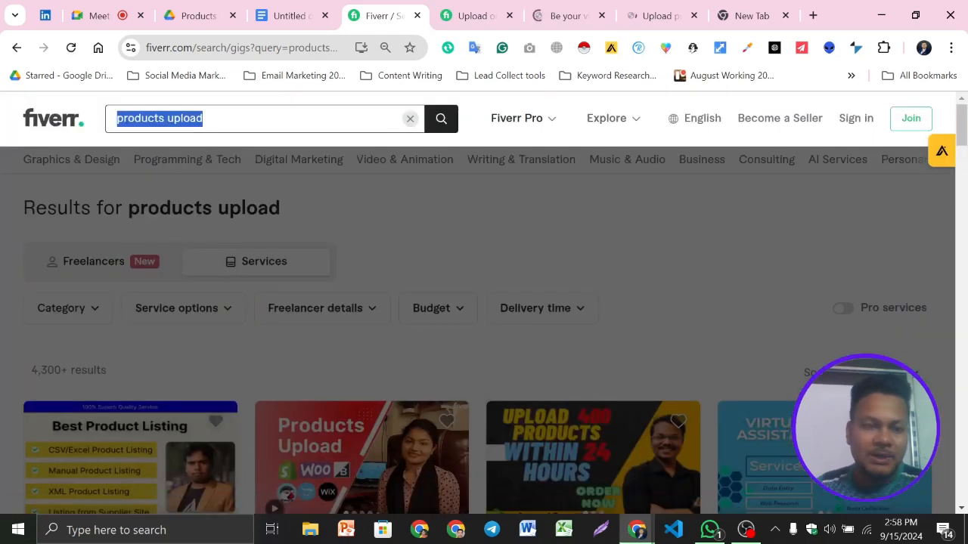
text(woocommerce product)
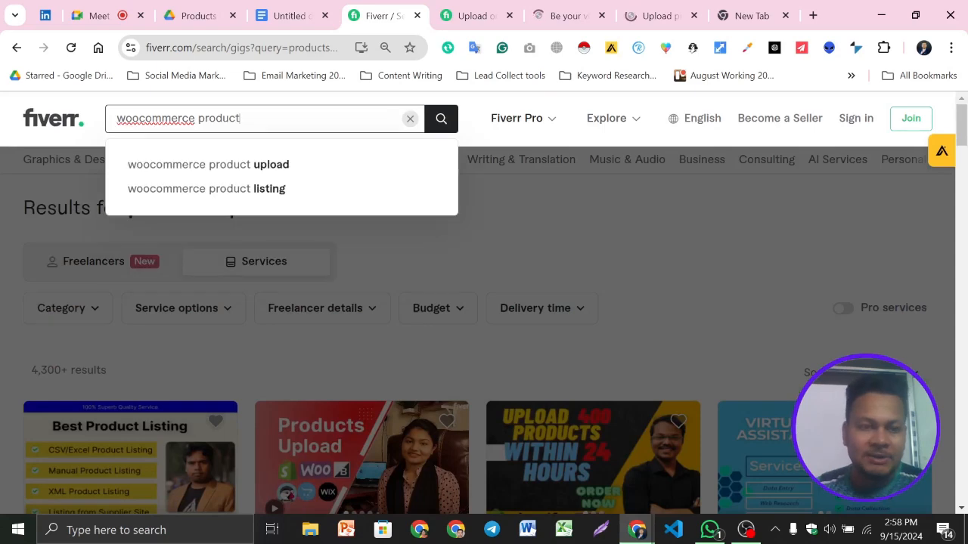
click(443, 124)
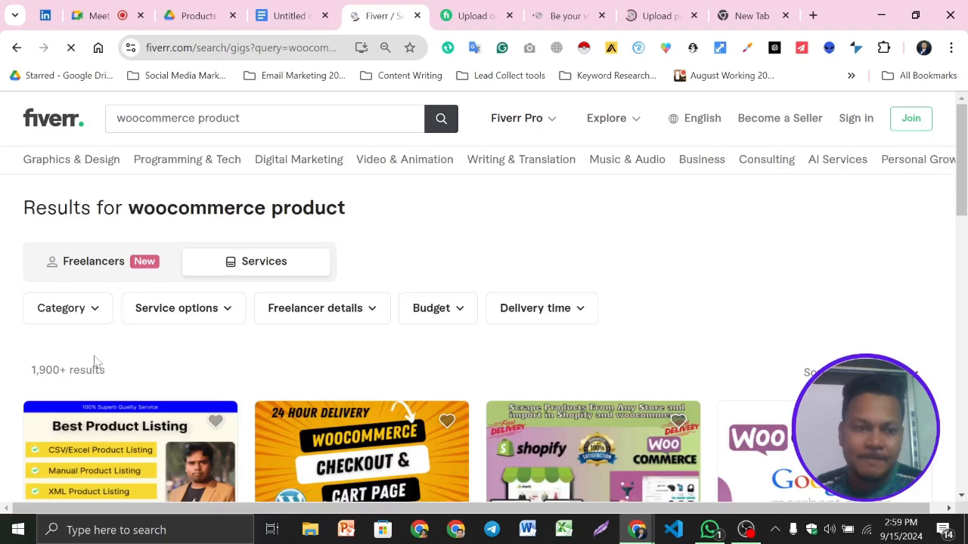
scroll(45, 317, down, 1)
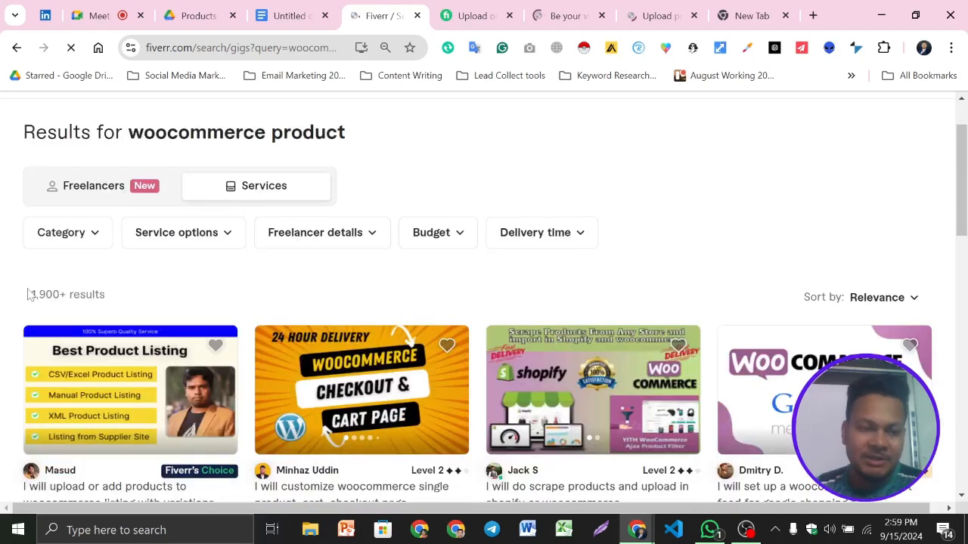
scroll(74, 353, up, 1)
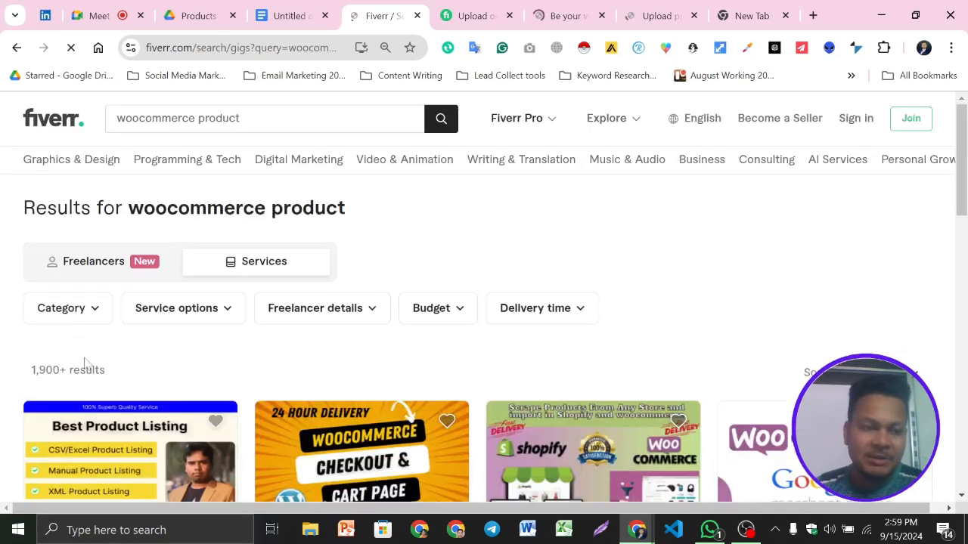
- Switch to the keyword document and move the existing keyword list down, leaving a blank line below "Keyword :"
triple_click(175, 123)
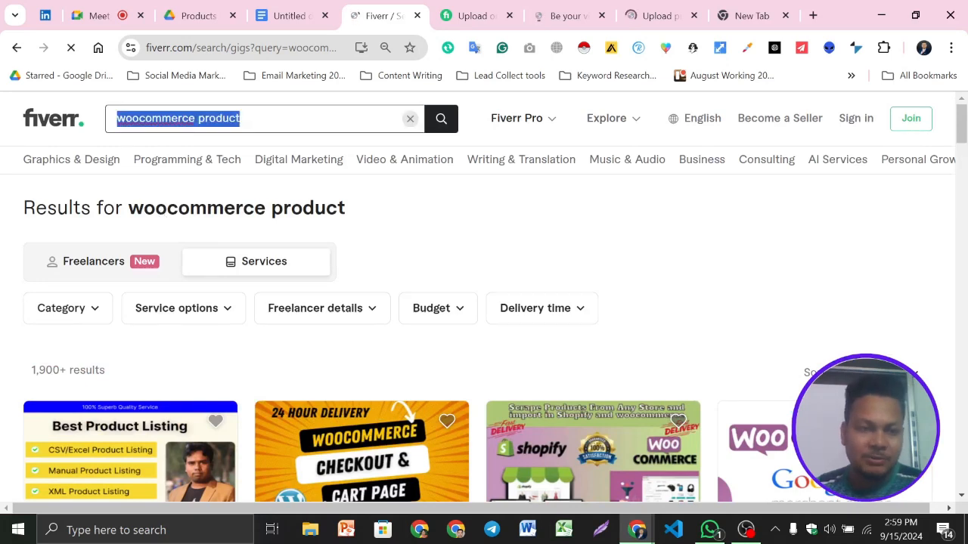
click(280, 13)
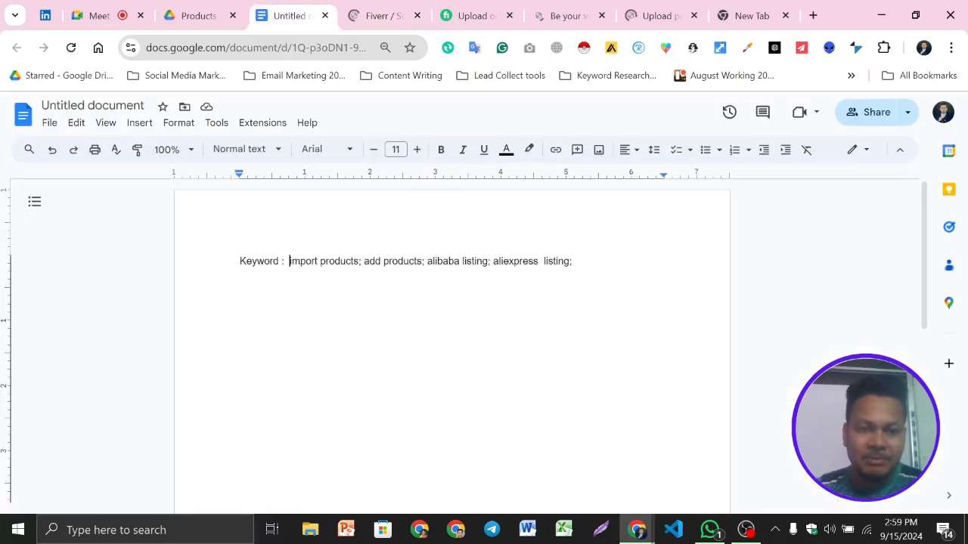
key(Return)
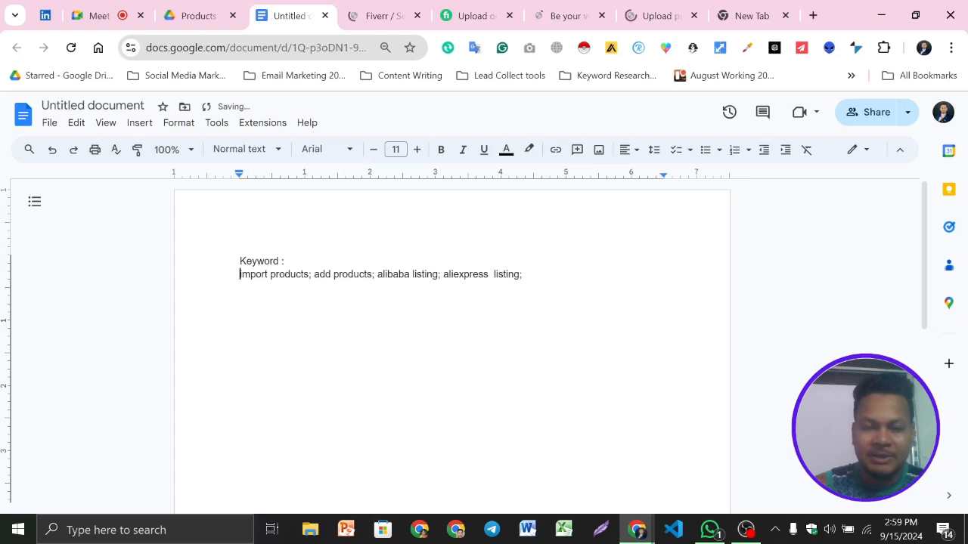
key(Return)
click(290, 261)
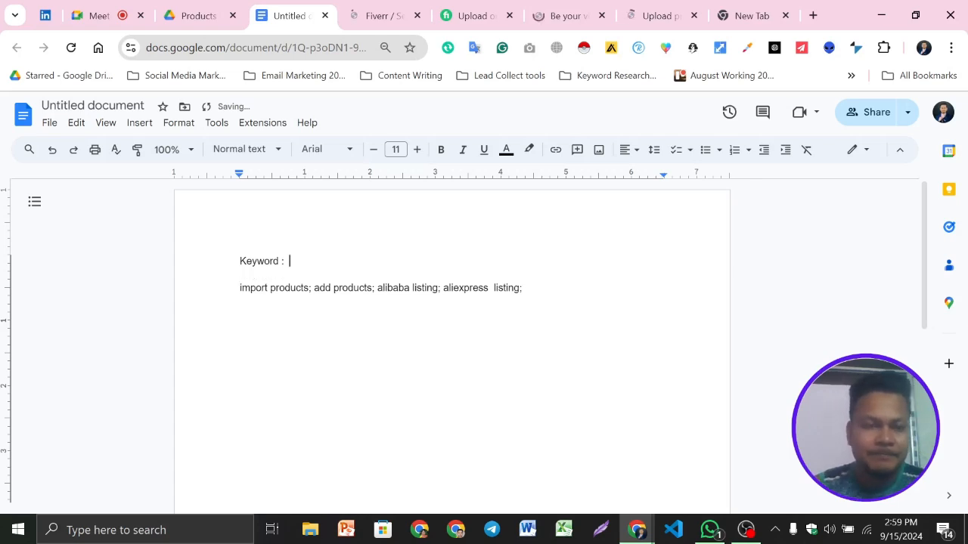
- Copy "woocommerce product" from the Fiverr search and add it after "Keyword :" in the document, followed by a semicolon
click(382, 15)
triple_click(212, 119)
right_click(212, 121)
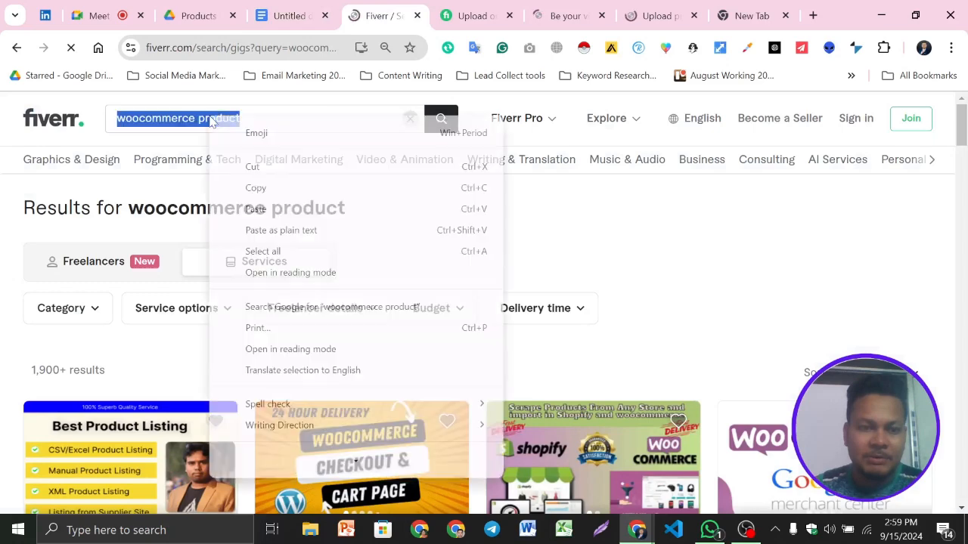
click(254, 188)
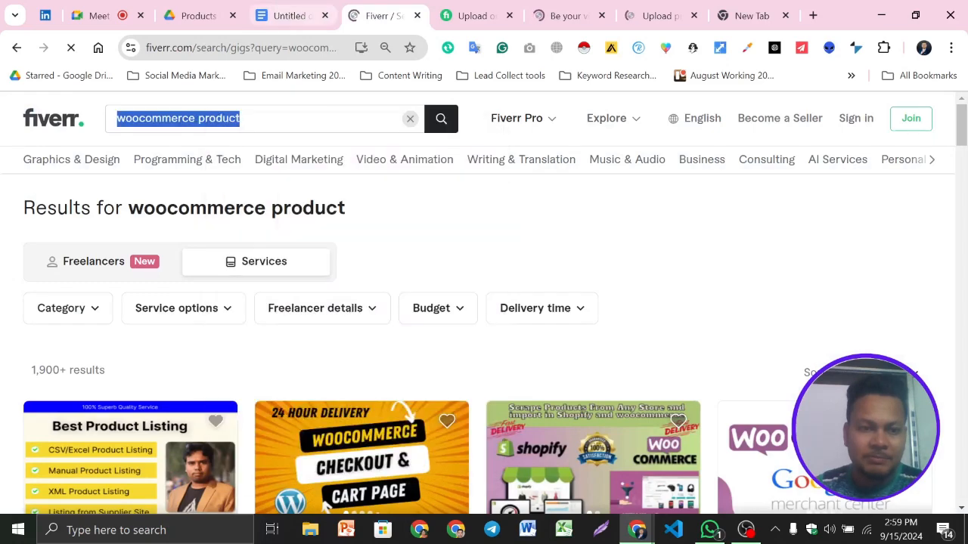
click(287, 15)
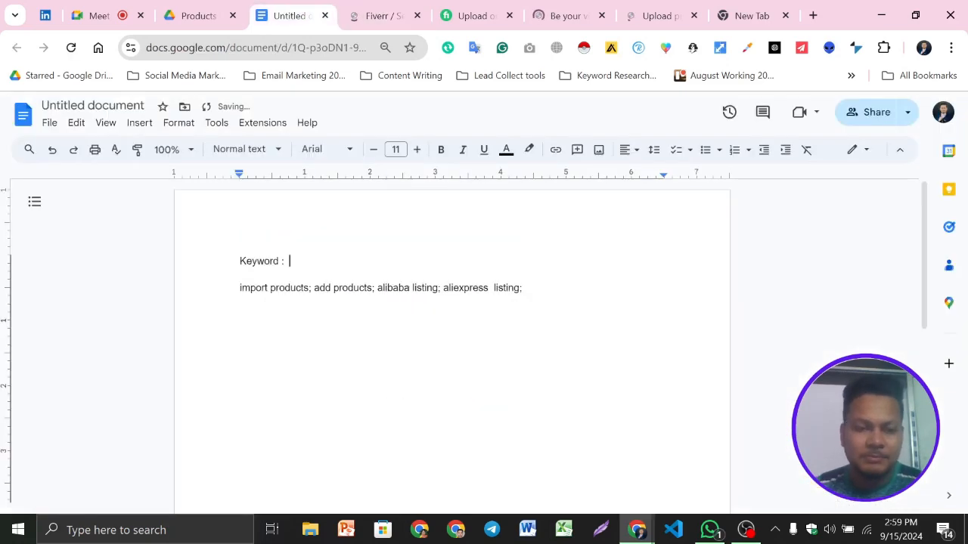
right_click(313, 261)
click(320, 287)
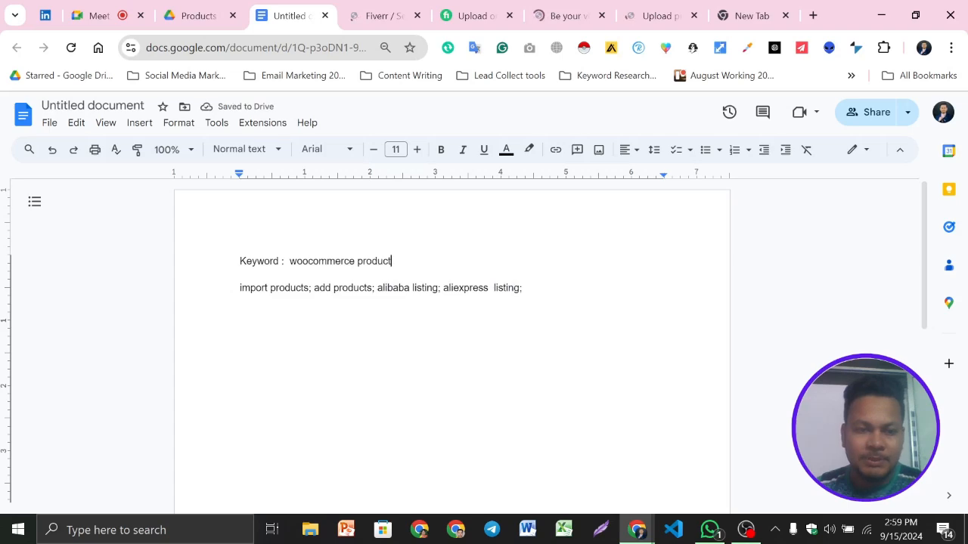
text(;)
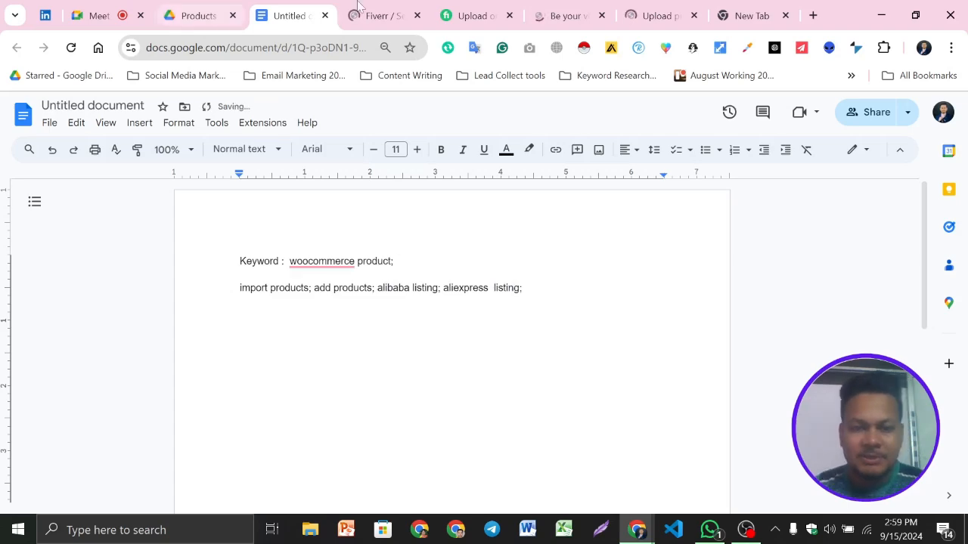
- Return to Fiverr, search for the suggested phrase "woocommerce product upload" and check the result count
click(363, 13)
click(214, 119)
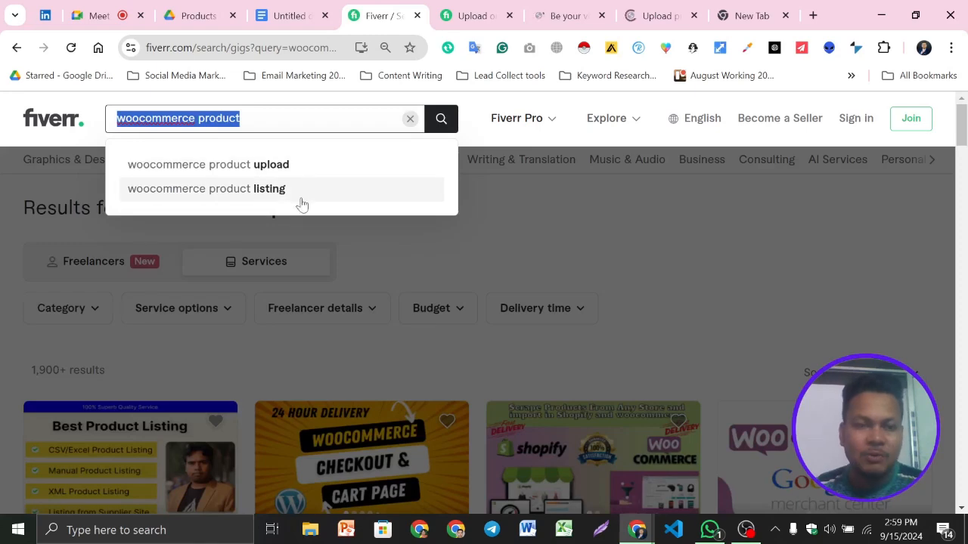
click(256, 166)
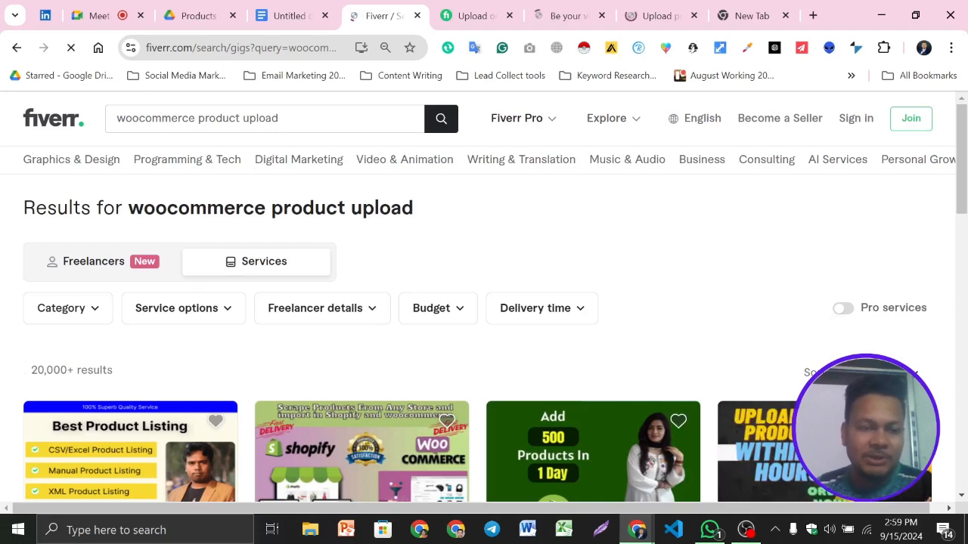
scroll(484, 317, down, 3)
scroll(484, 318, up, 3)
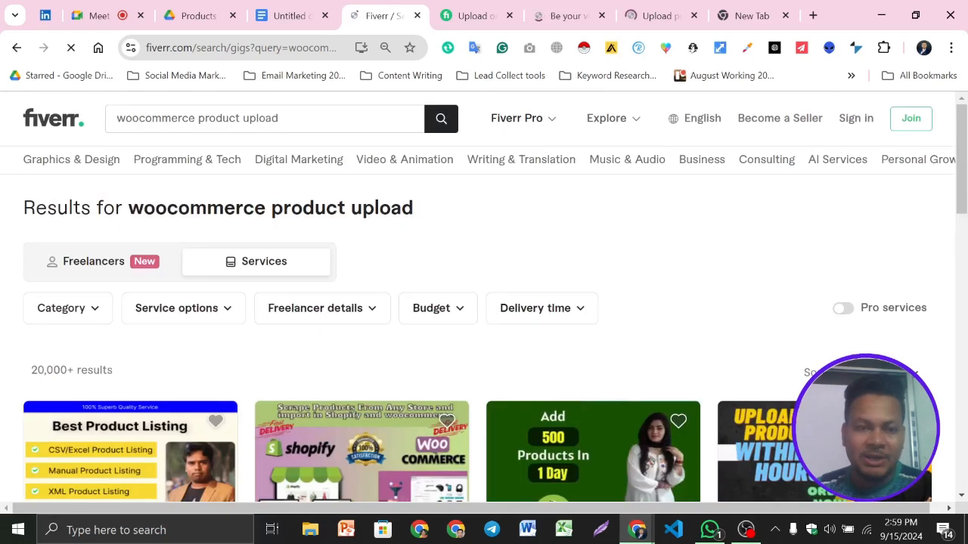
- Search Fiverr for the suggested phrase "woocommerce product listing" and check the result count and the first gigs
click(281, 119)
key(BackSpace)
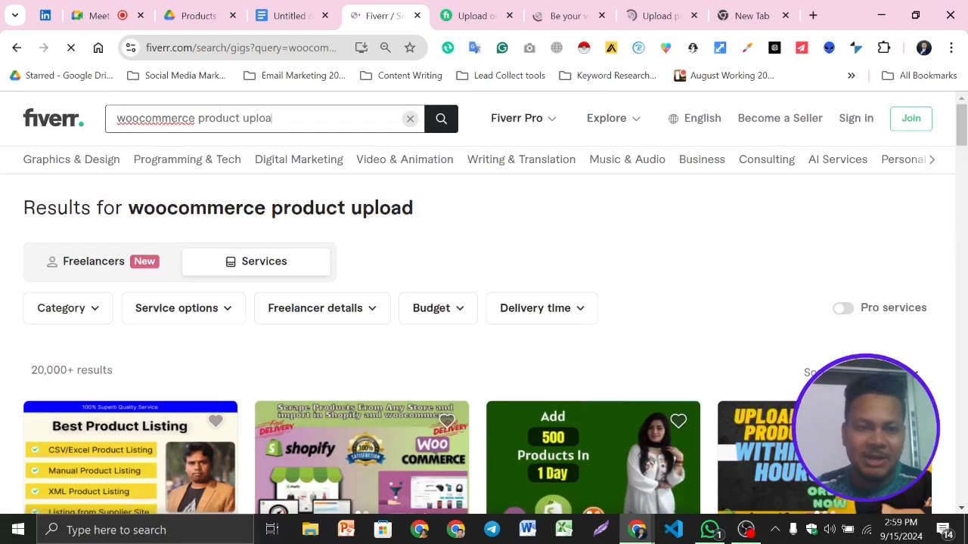
key(BackSpace)
key(BackSpace)
key(BackSpace)
key(BackSpace)
key(BackSpace)
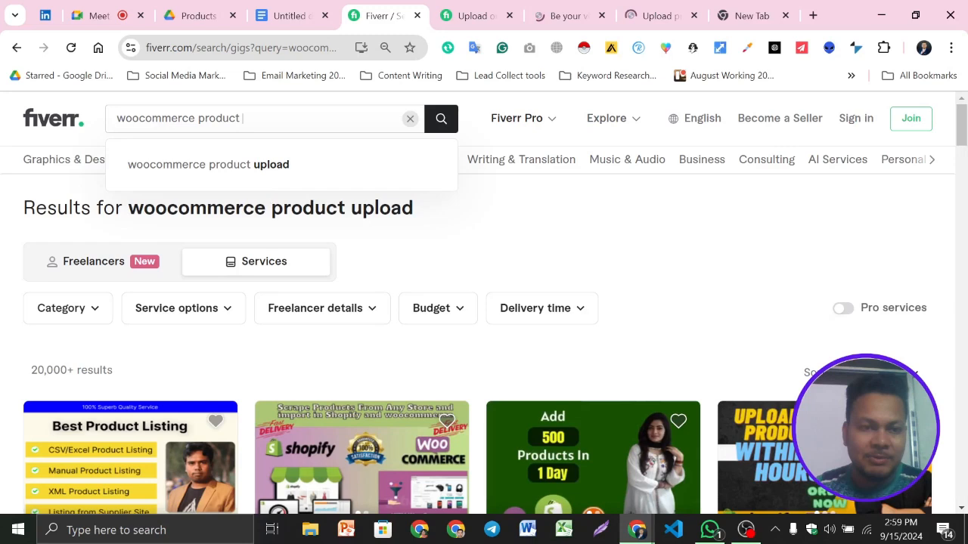
text(li)
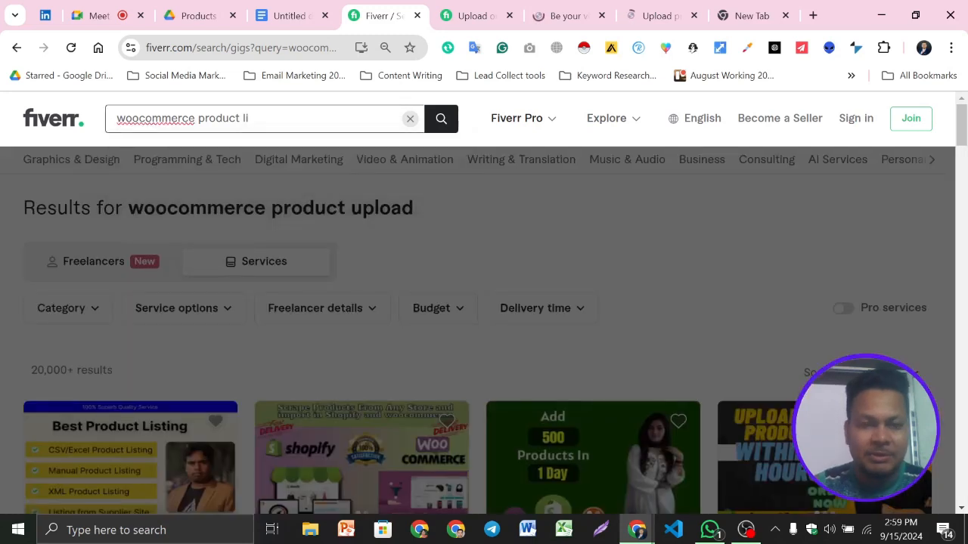
text(sting)
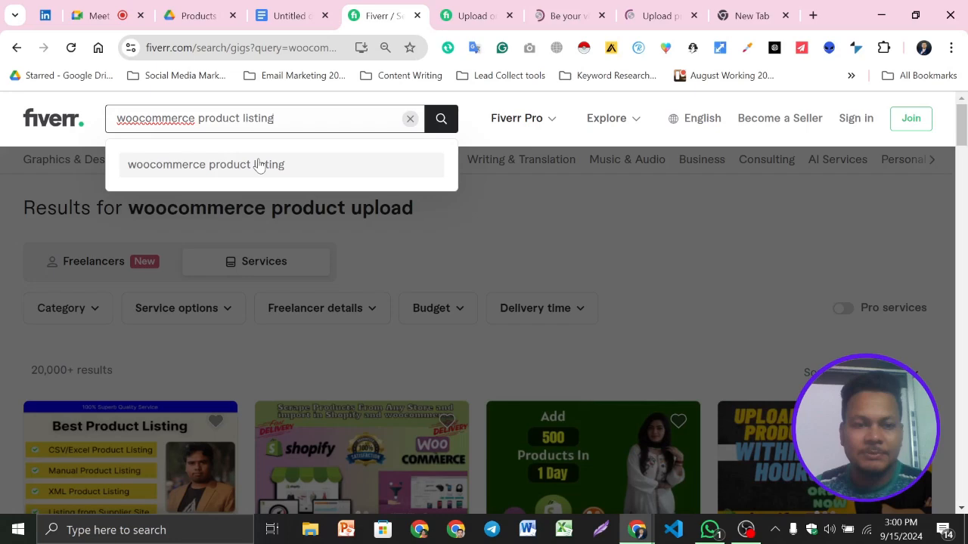
click(259, 164)
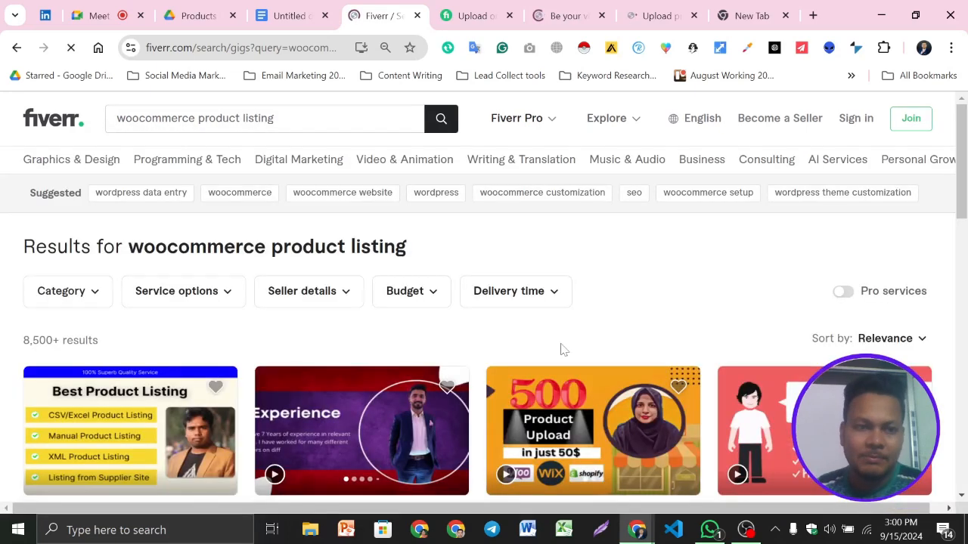
scroll(435, 225, down, 1)
scroll(435, 225, up, 1)
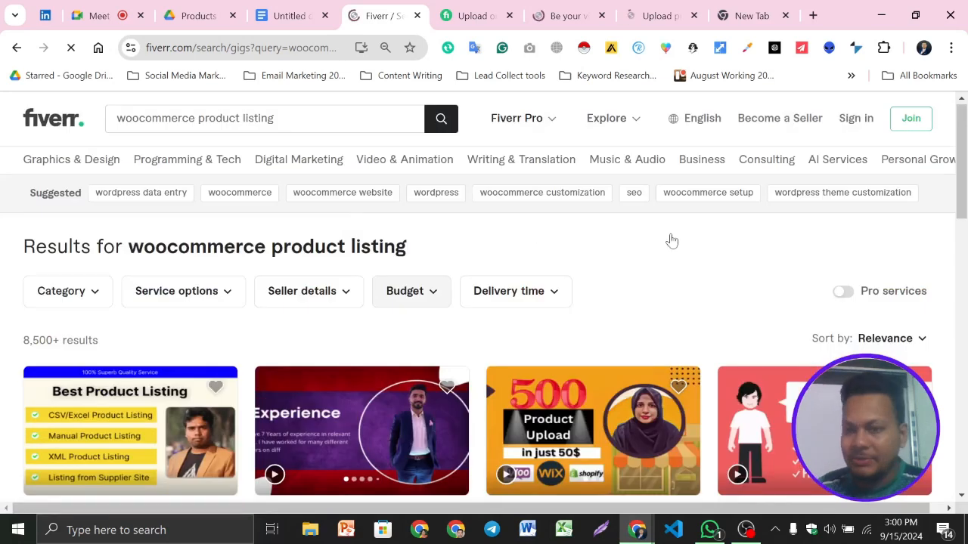
- Review the related tags on the open product-upload gig, and search Fiverr for its tag "add product"
key(ctrl+Tab)
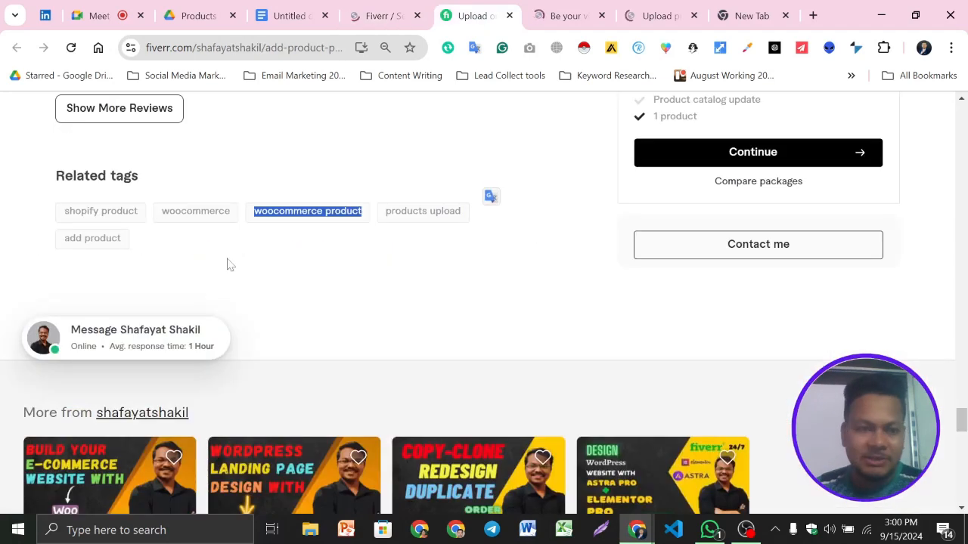
click(48, 251)
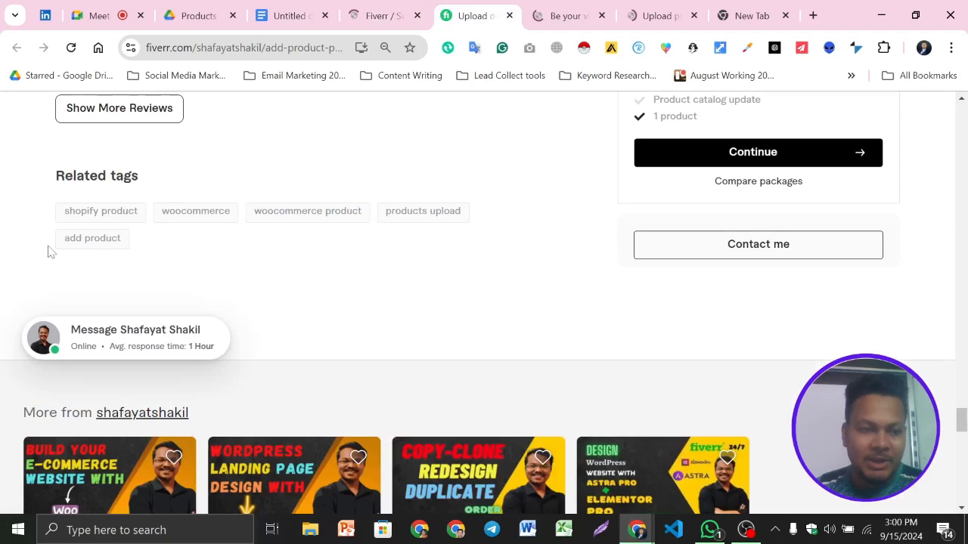
click(385, 17)
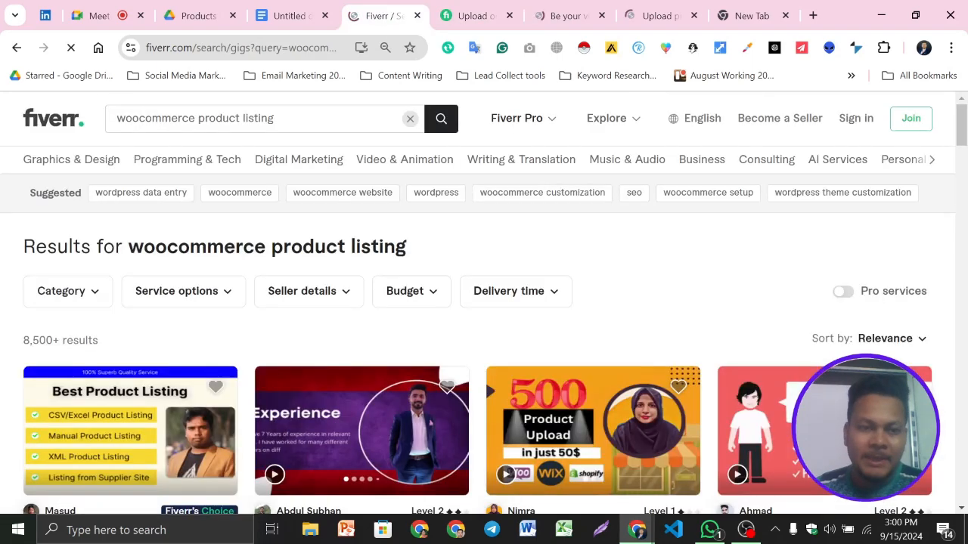
triple_click(258, 119)
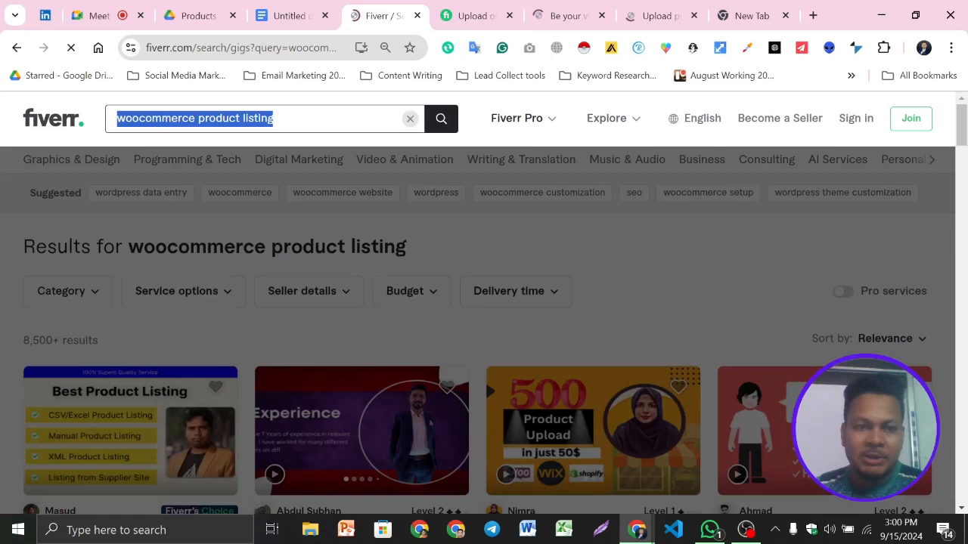
text(add product)
key(Return)
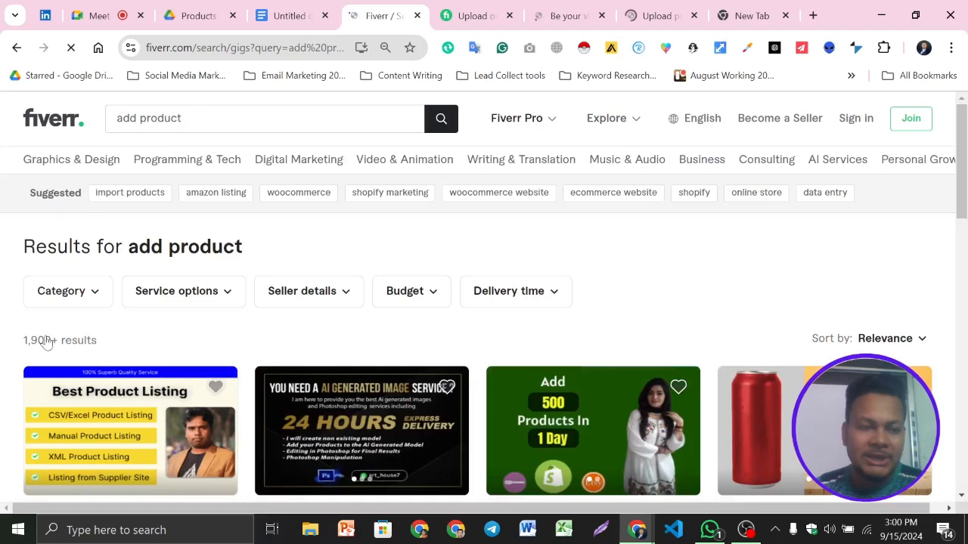
- Add "add product;" from the Fiverr search after "woocommerce product;" in the keyword document, and remove the space before the colon in "Keyword :"
click(149, 124)
key(ctrl+c)
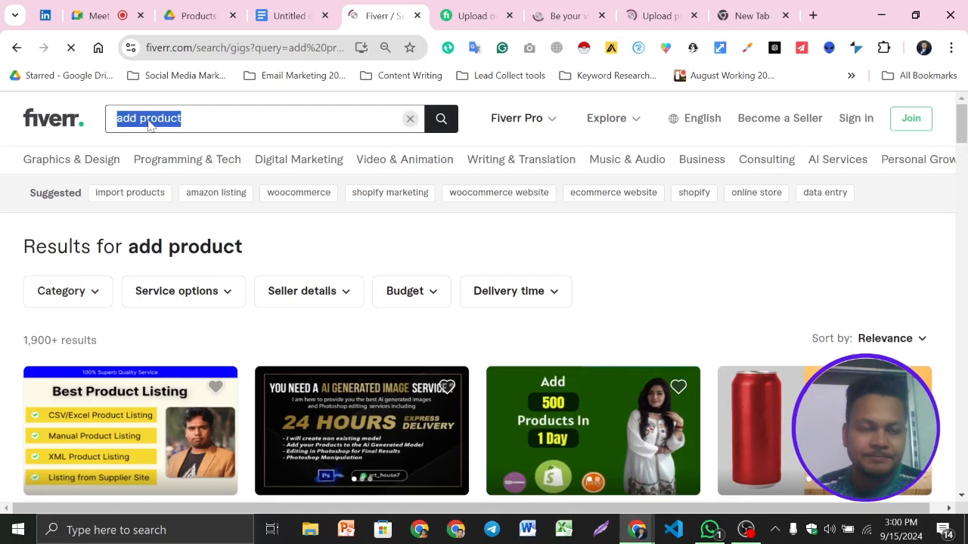
click(294, 9)
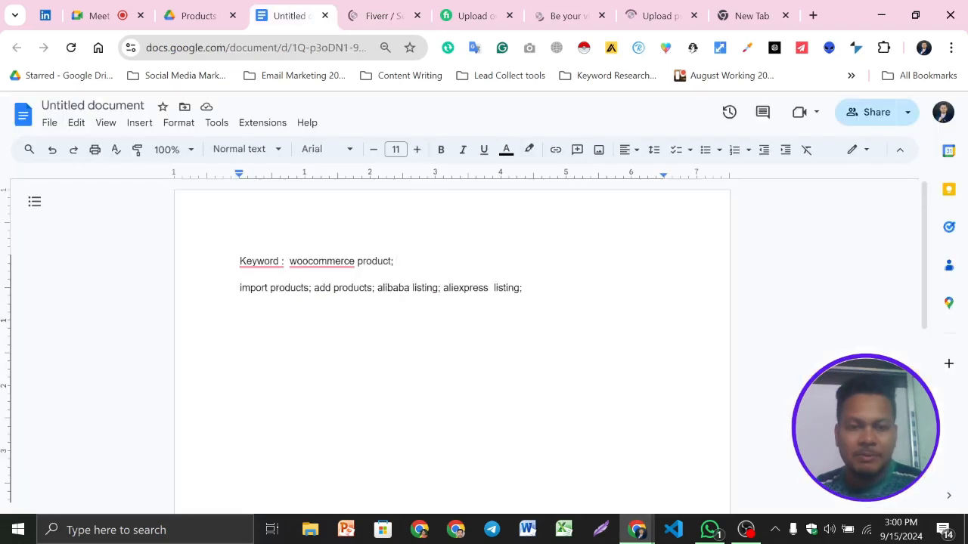
key(ctrl+v)
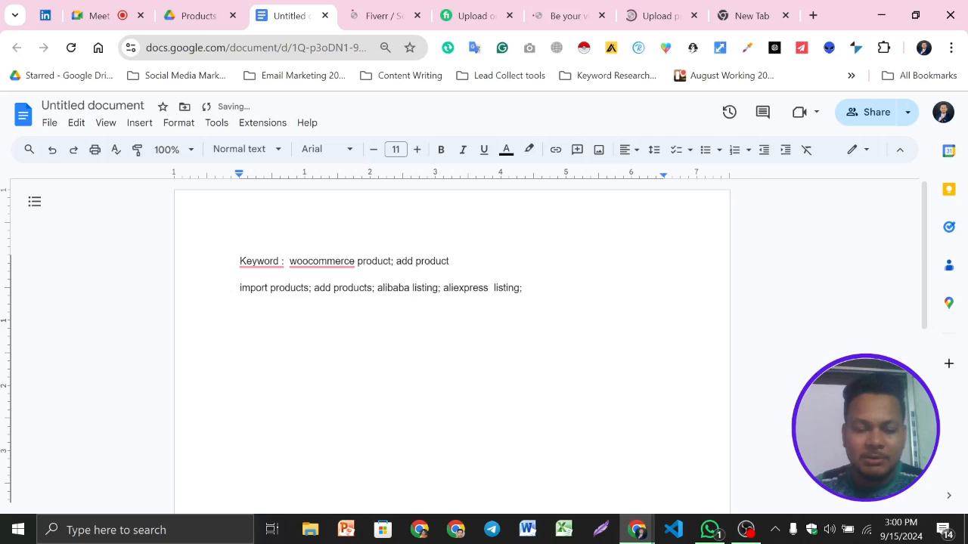
text(;)
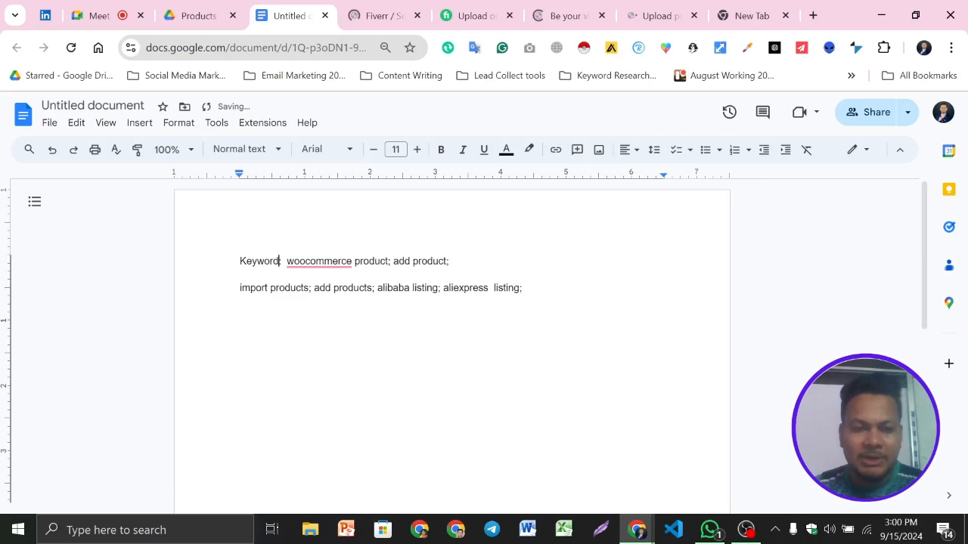
click(332, 261)
click(449, 260)
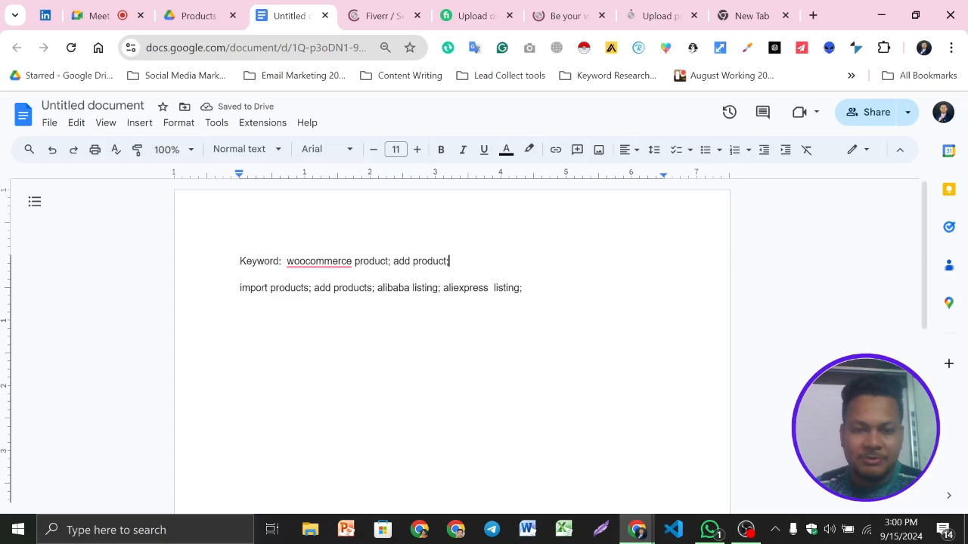
- Search Fiverr for the suggested term "import products", check its result count and return to the keyword document for comparison
key(ctrl+Tab)
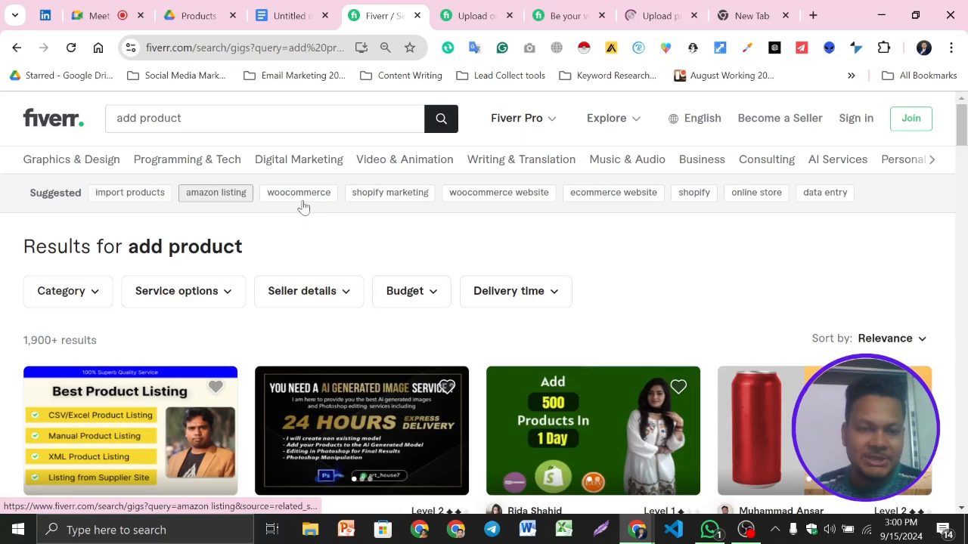
click(127, 194)
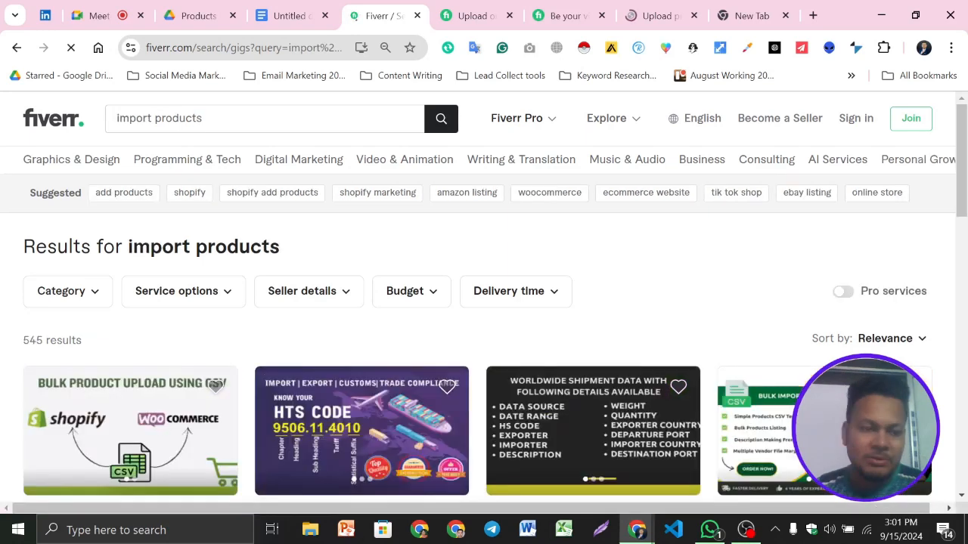
drag(23, 341, 77, 341)
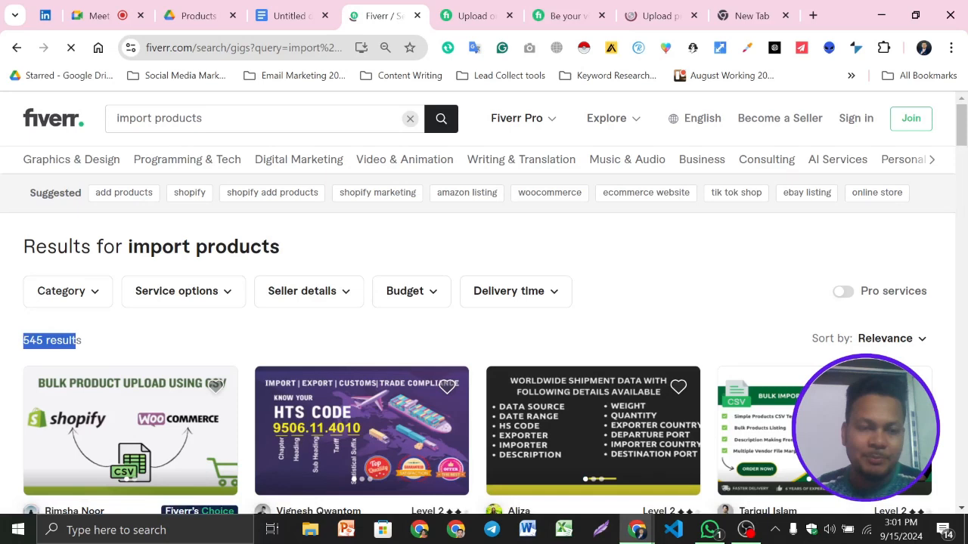
key(ctrl+shift+Tab)
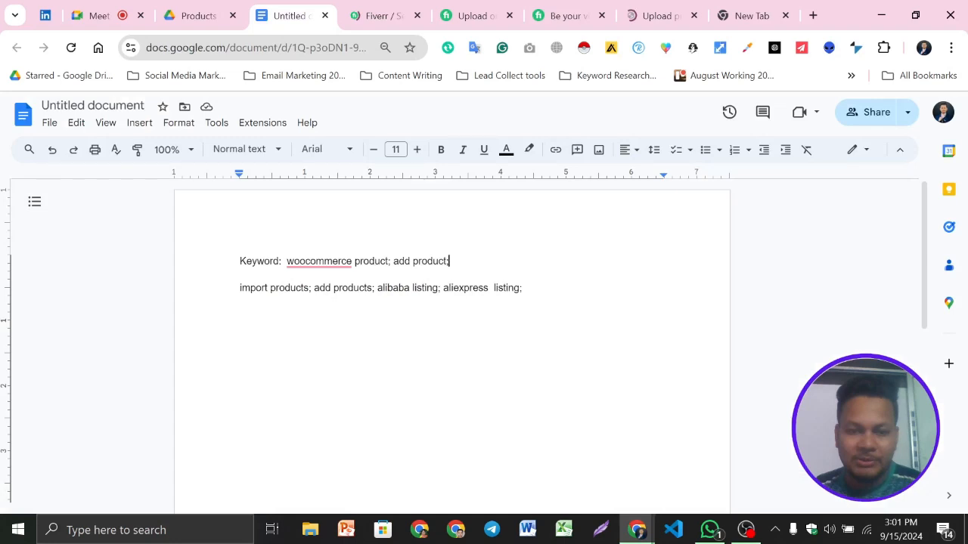
- Take the "shopify product" tag from the open gig, search Fiverr for it and check the result count and first gigs
click(484, 8)
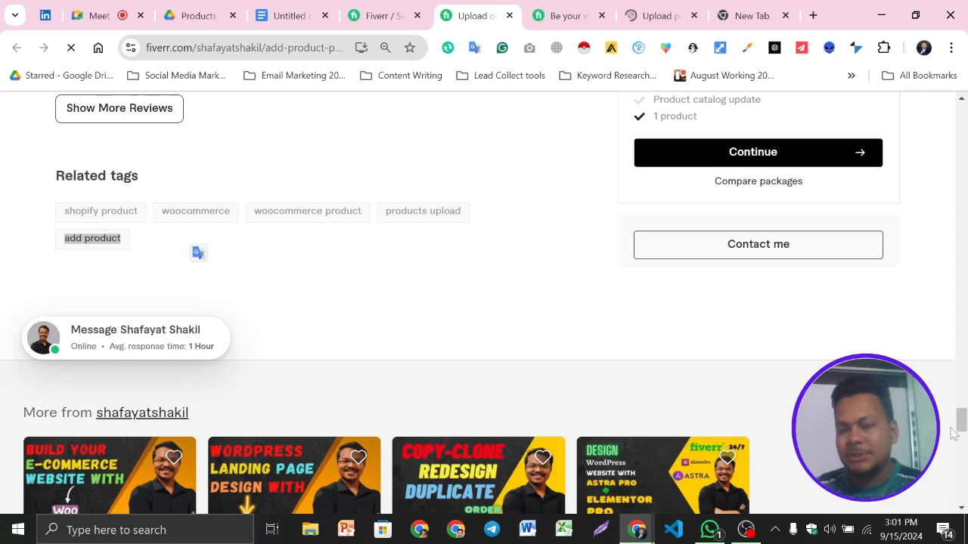
drag(61, 243, 149, 243)
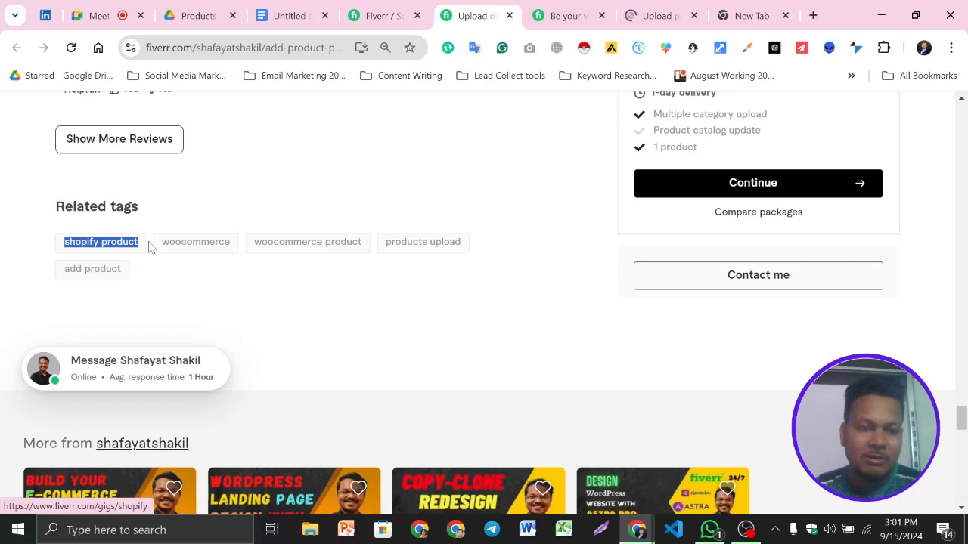
key(ctrl+shift+Tab)
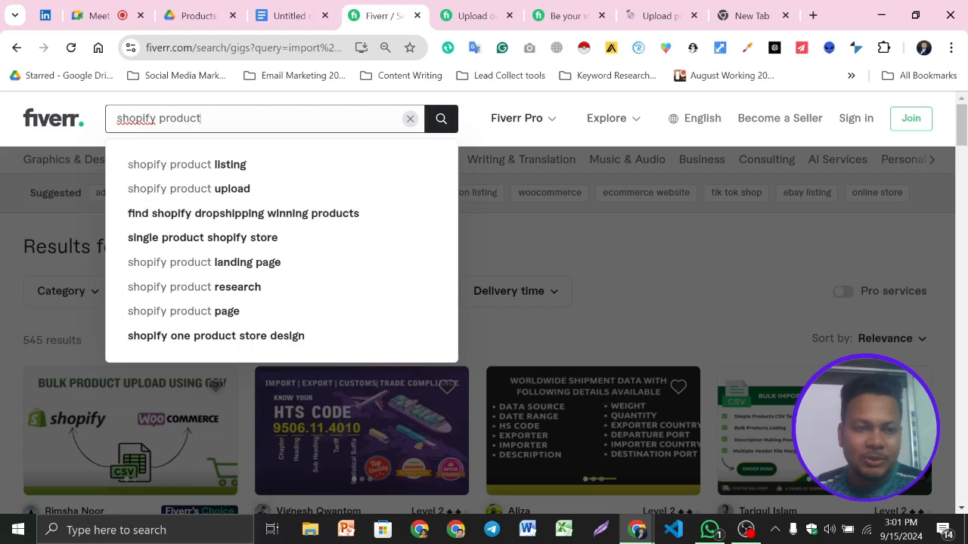
key(Return)
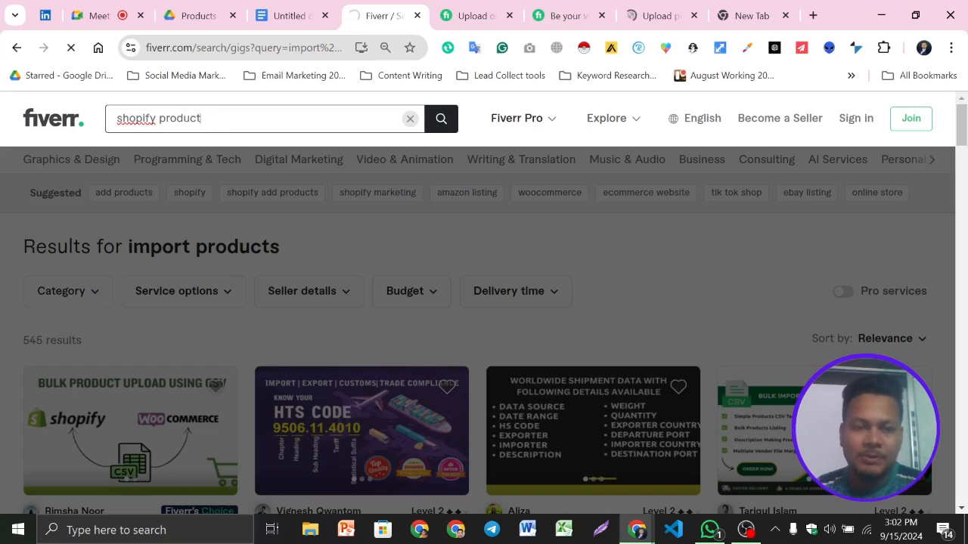
scroll(340, 249, down, 2)
scroll(341, 250, up, 2)
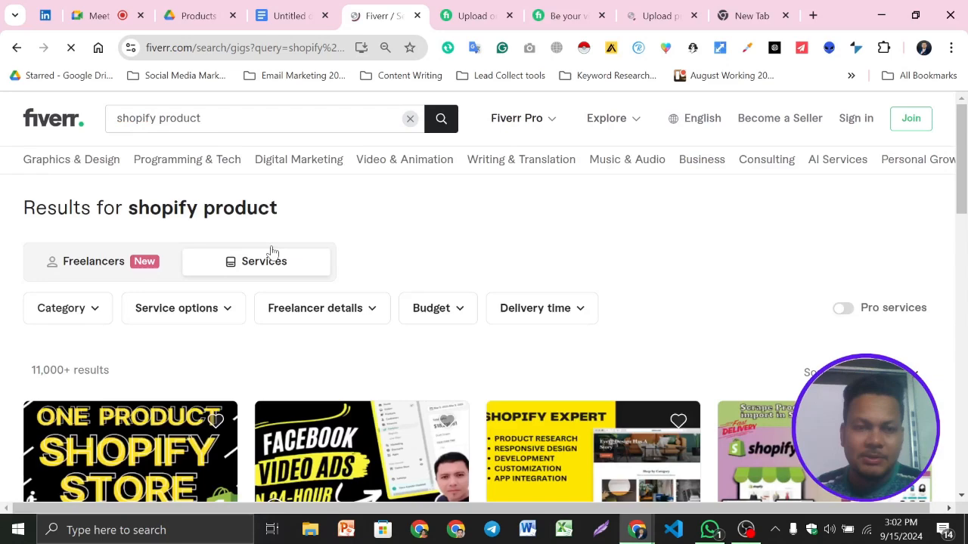
scroll(272, 251, down, 2)
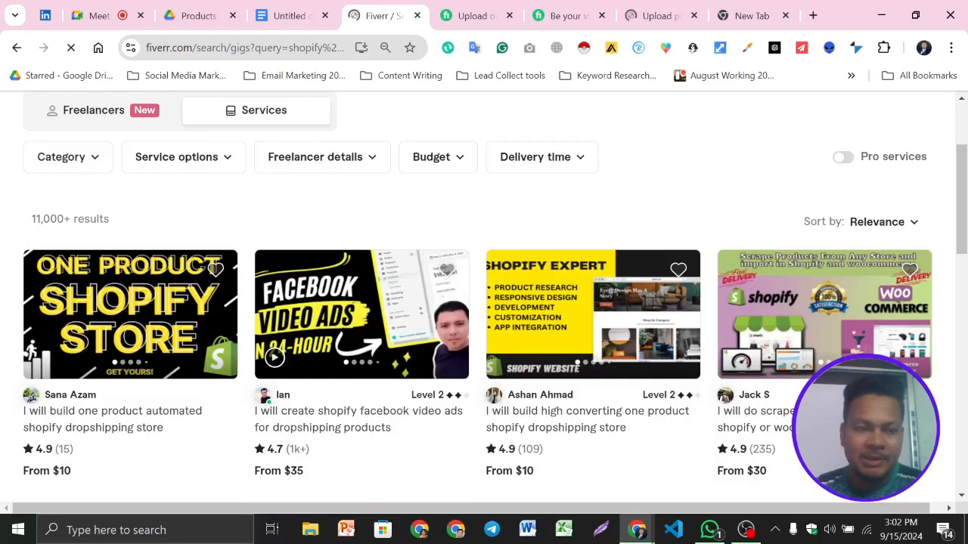
scroll(484, 302, up, 2)
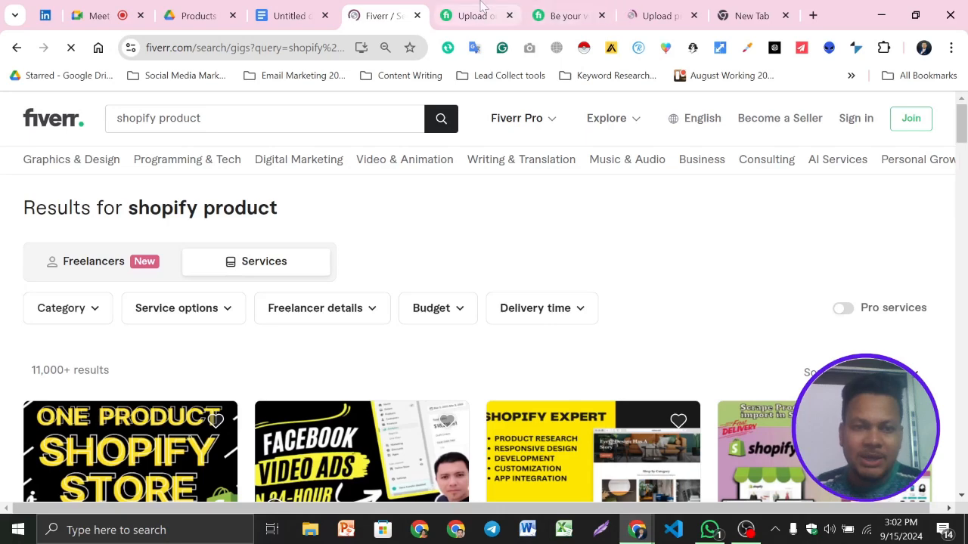
- Search Fiverr for the suggested phrase "shopify product upload" and check the result count and the first gigs
click(251, 121)
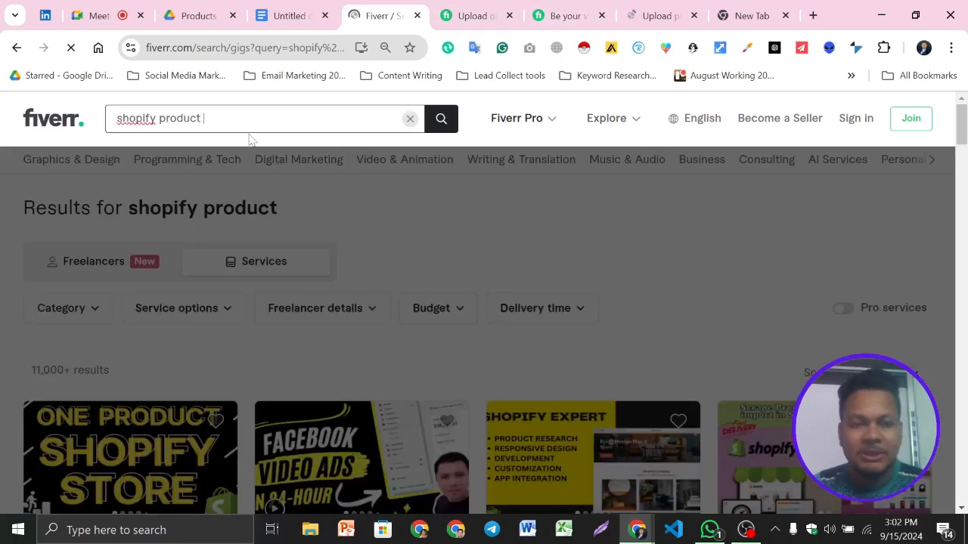
text(LIS)
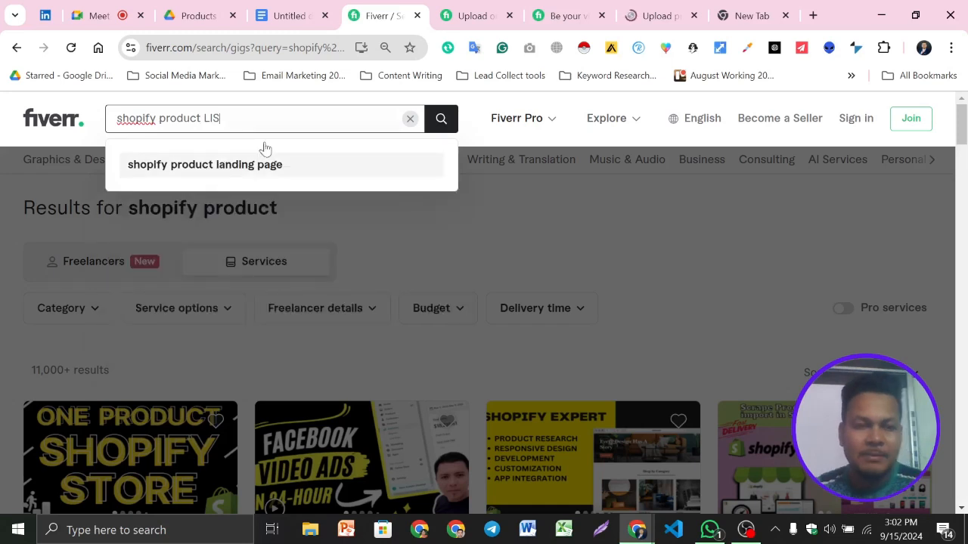
key(BackSpace)
key(BackSpace)
key(BackSpace)
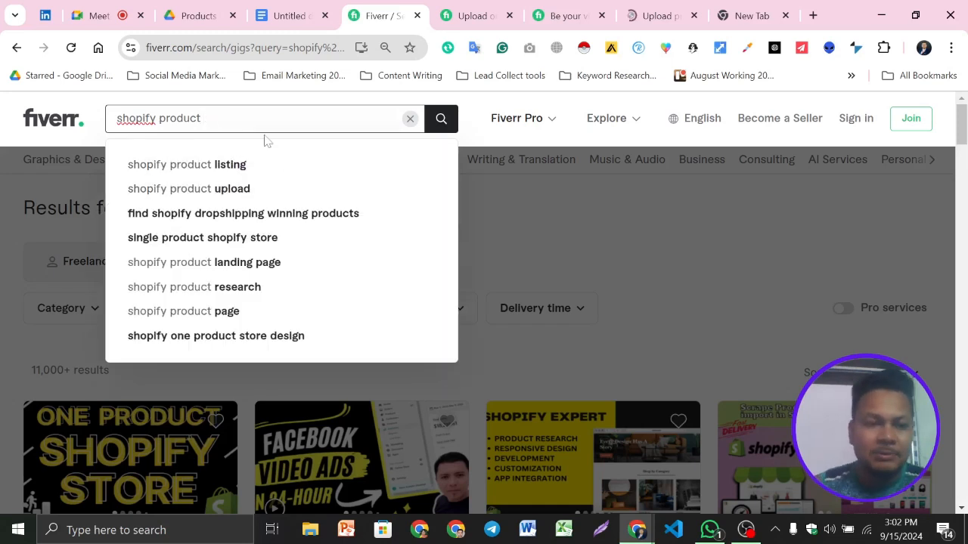
click(233, 189)
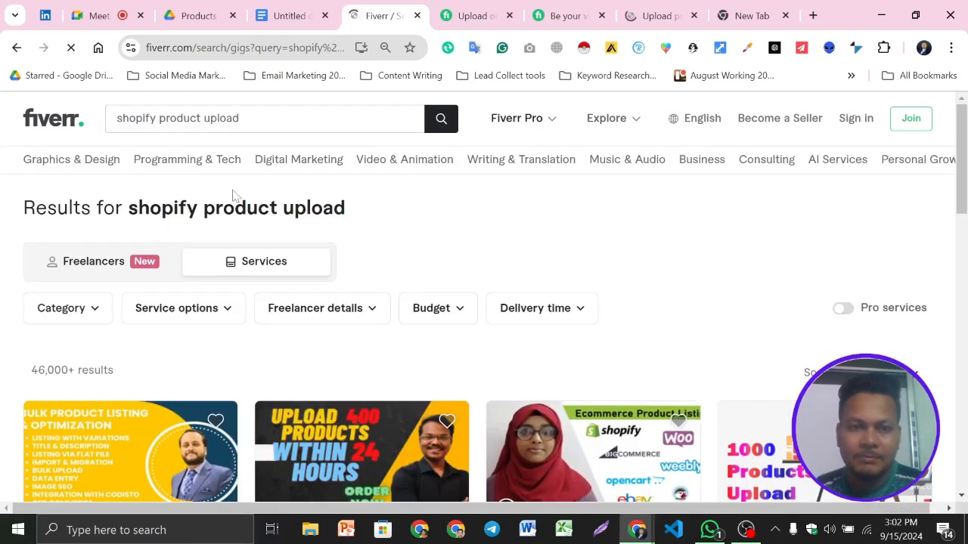
scroll(356, 332, down, 1)
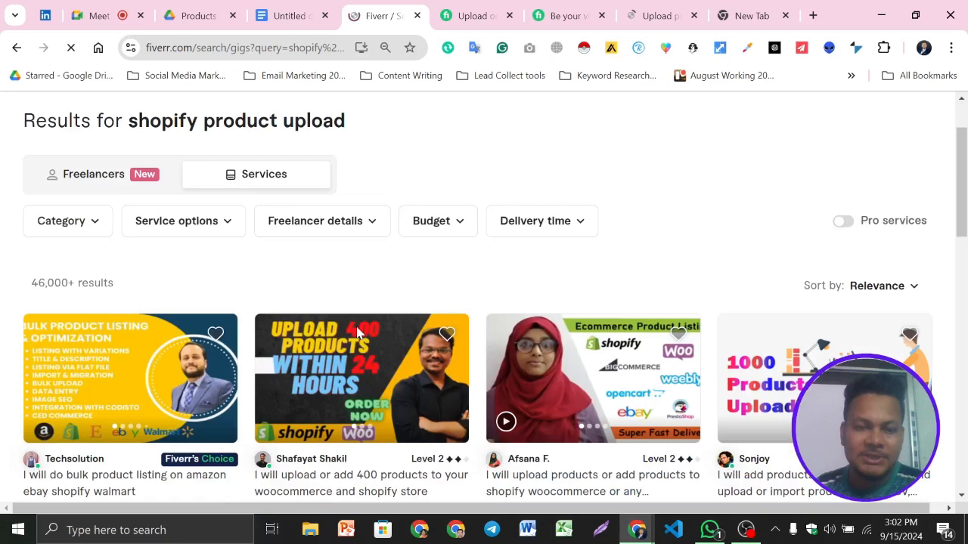
- Close the reviewed gig with the "shopify product" tag and switch to the other open gig about uploading products
click(475, 15)
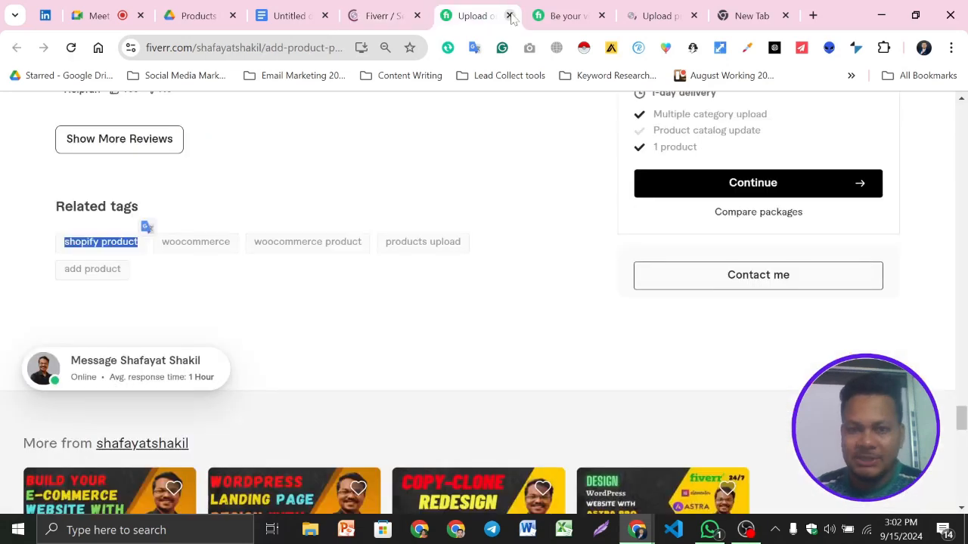
click(509, 16)
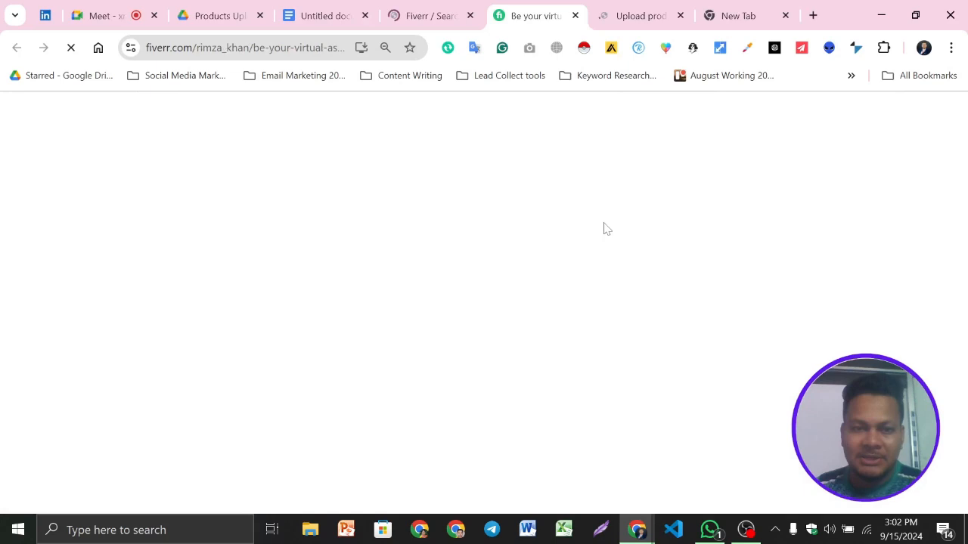
click(614, 6)
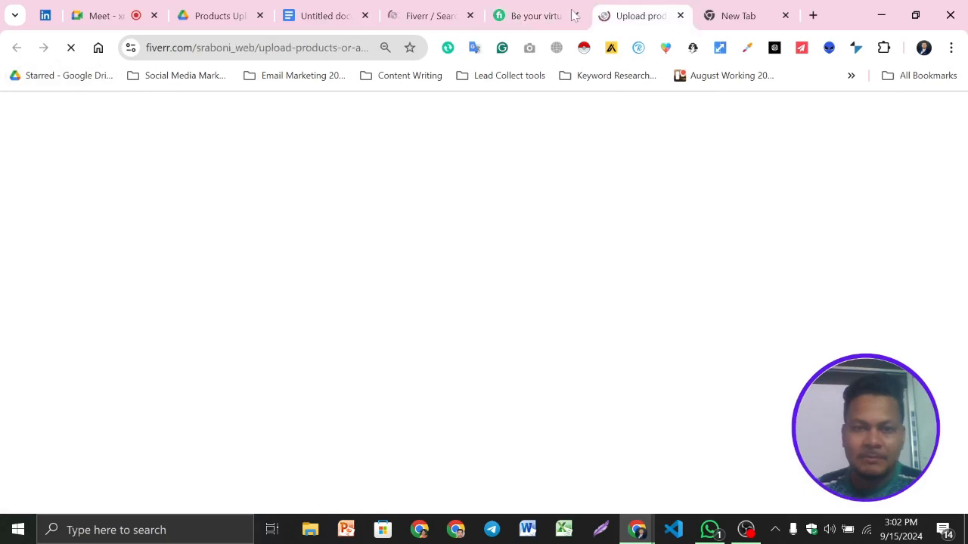
click(429, 16)
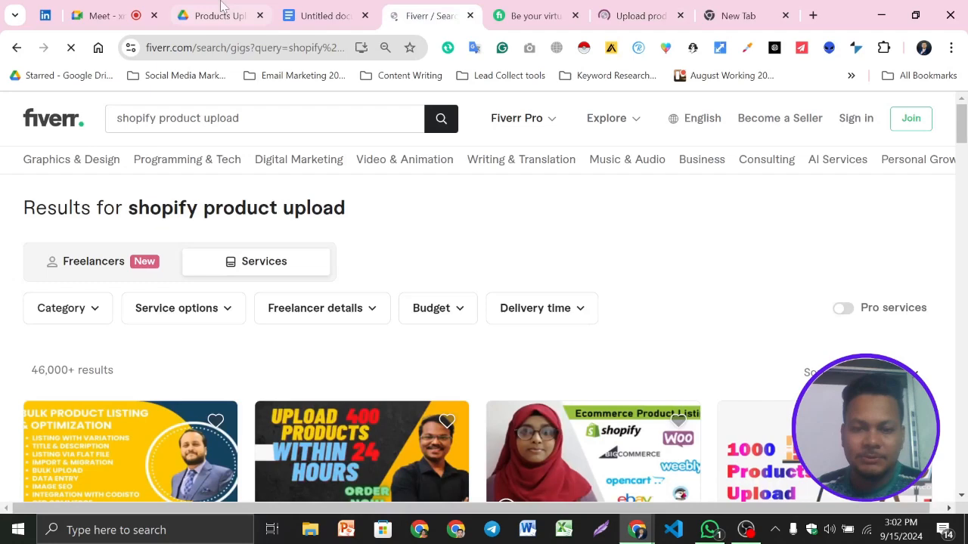
click(106, 14)
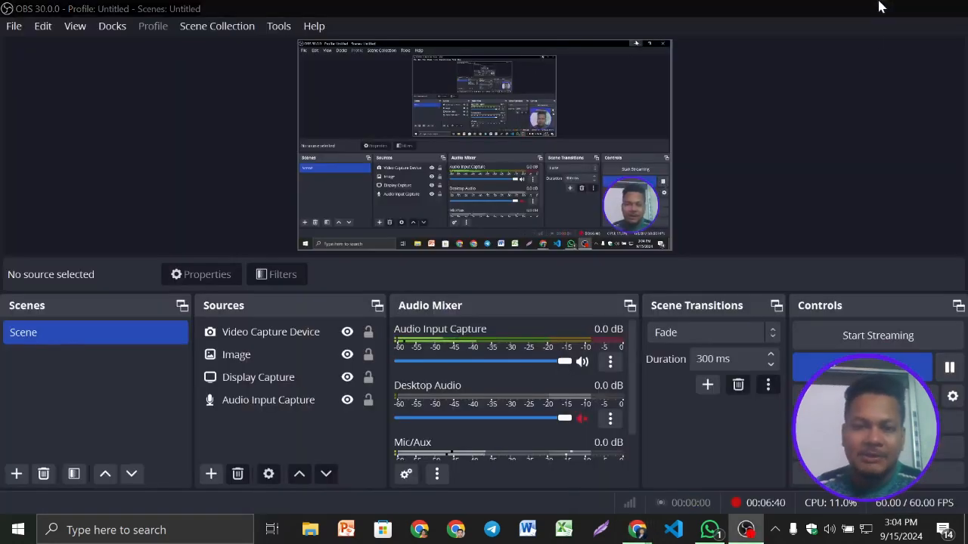
click(879, 8)
click(438, 12)
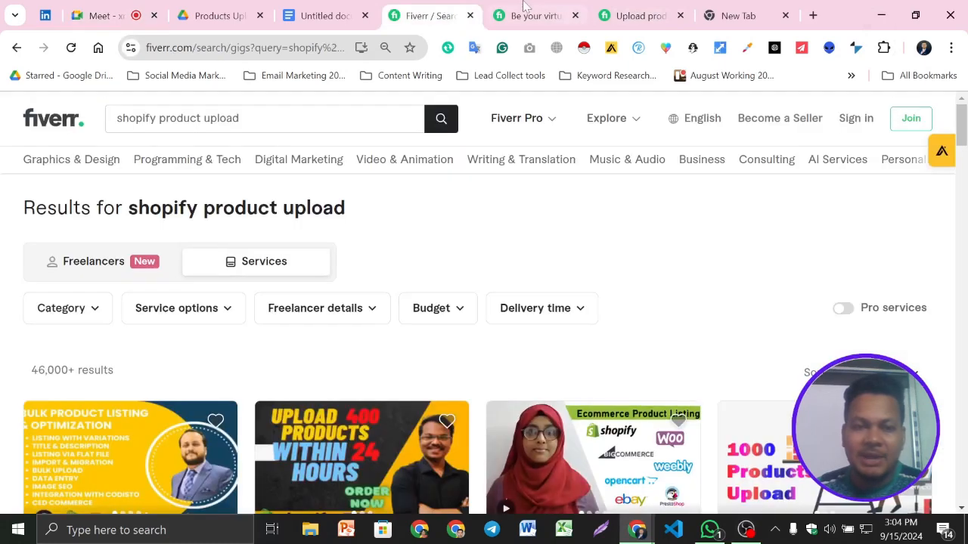
- Open the virtual assistant gig for data entry and product upload and examine its packages, reviews and related tags
click(529, 10)
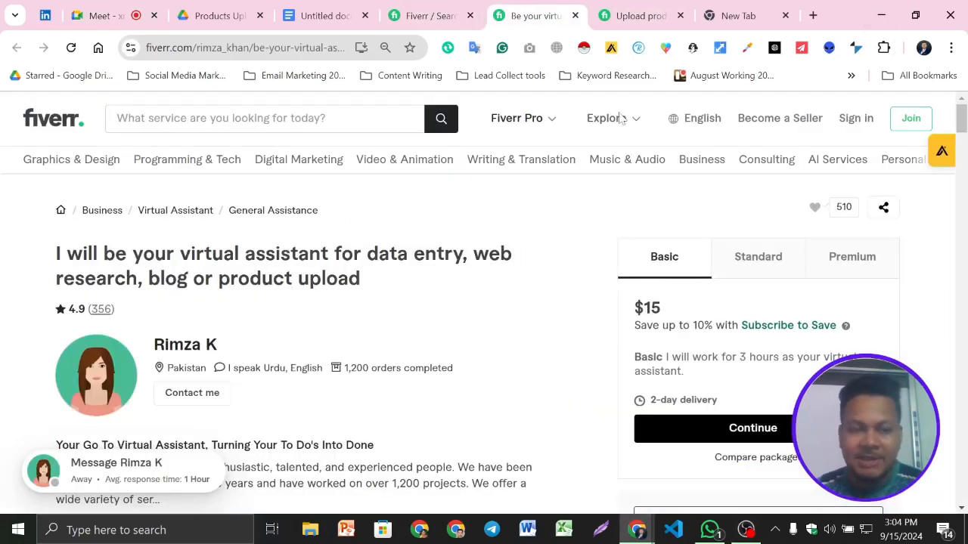
scroll(350, 350, down, 1)
scroll(350, 350, down, 10)
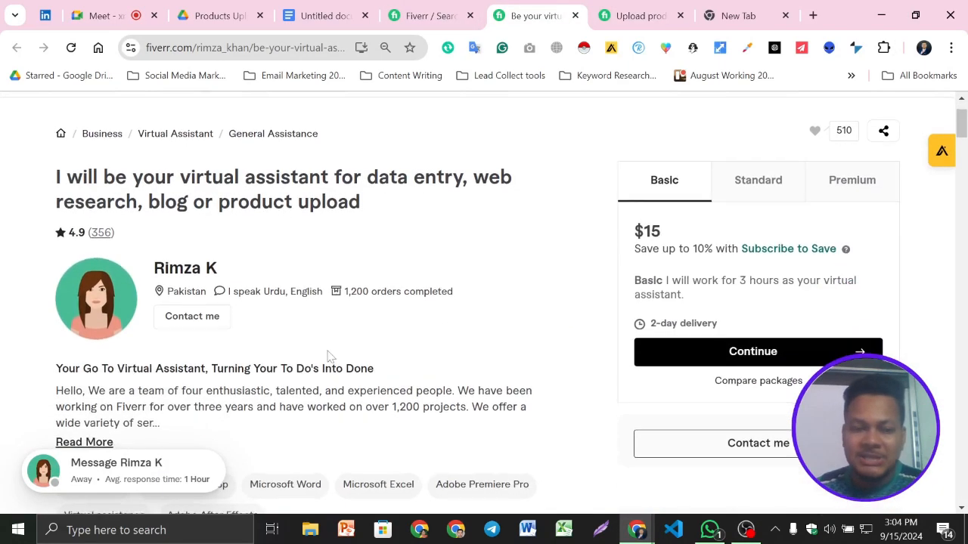
scroll(446, 338, down, 15)
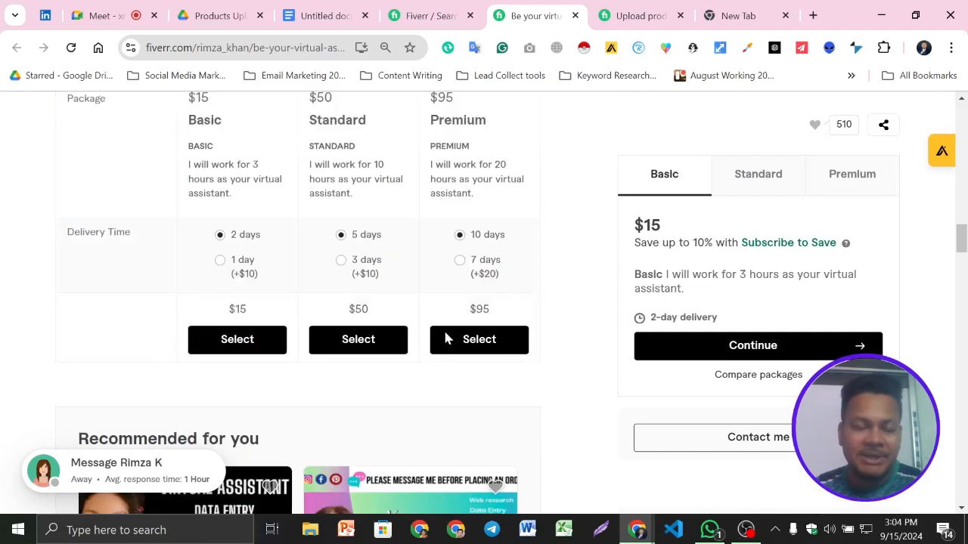
scroll(446, 338, down, 15)
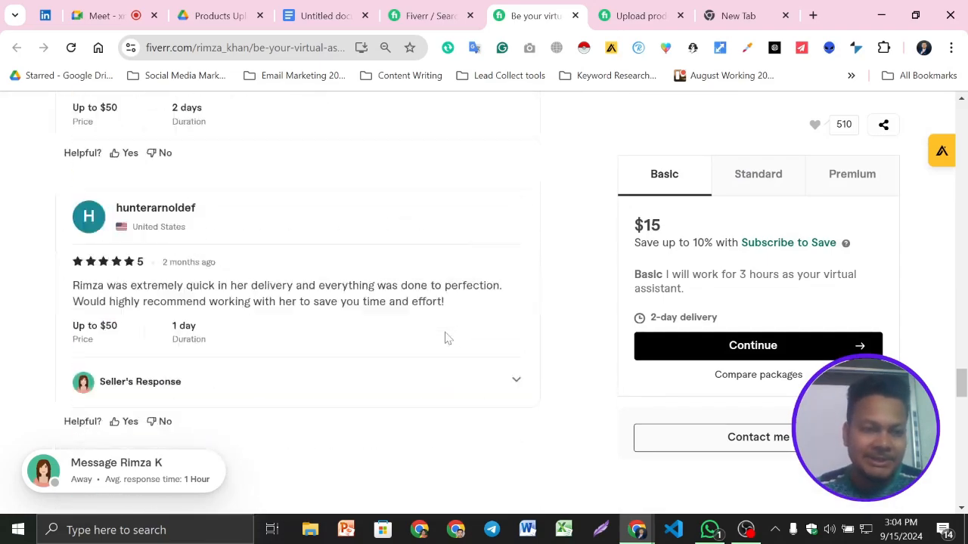
scroll(392, 352, down, 1)
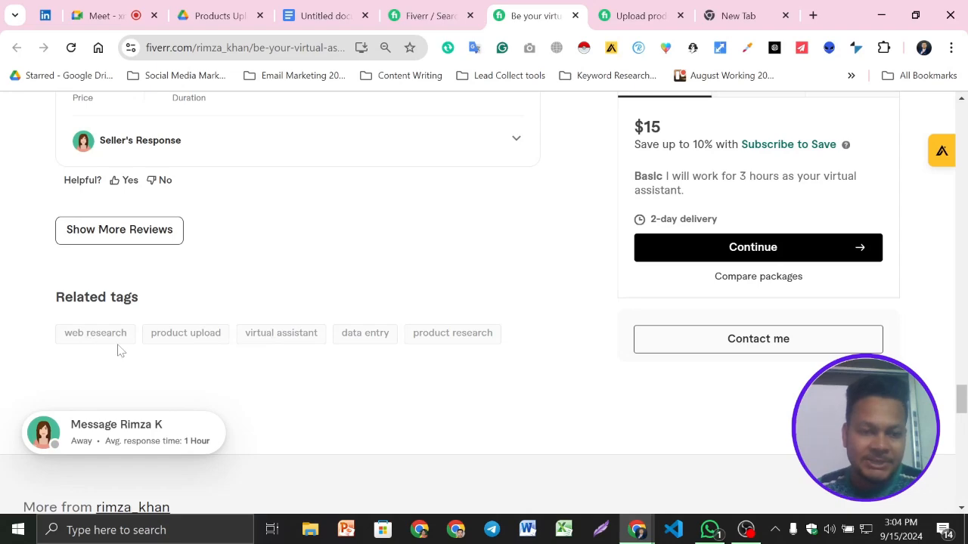
scroll(274, 358, down, 1)
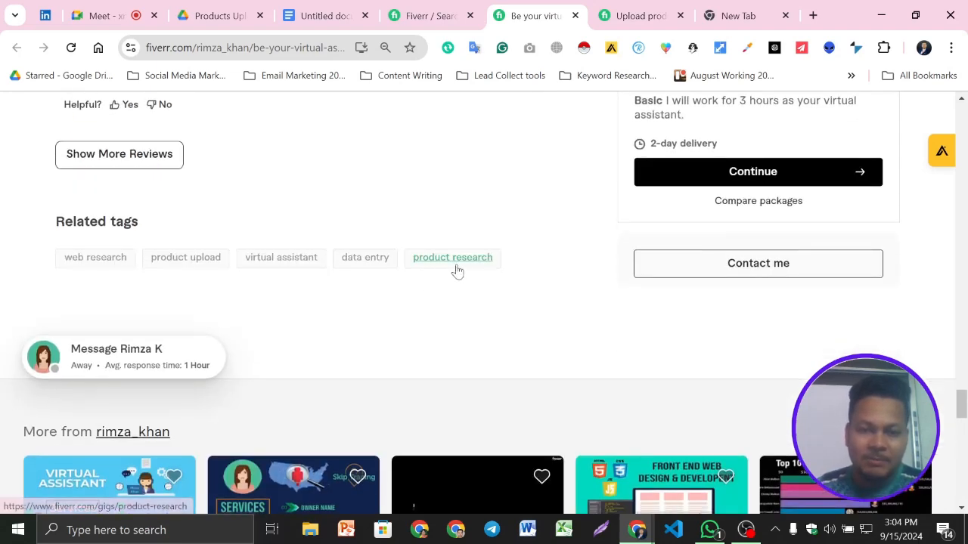
- Take the gig's "product research" tag, search Fiverr for it and check the result count and first gigs
drag(540, 267, 413, 259)
key(ctrl+c)
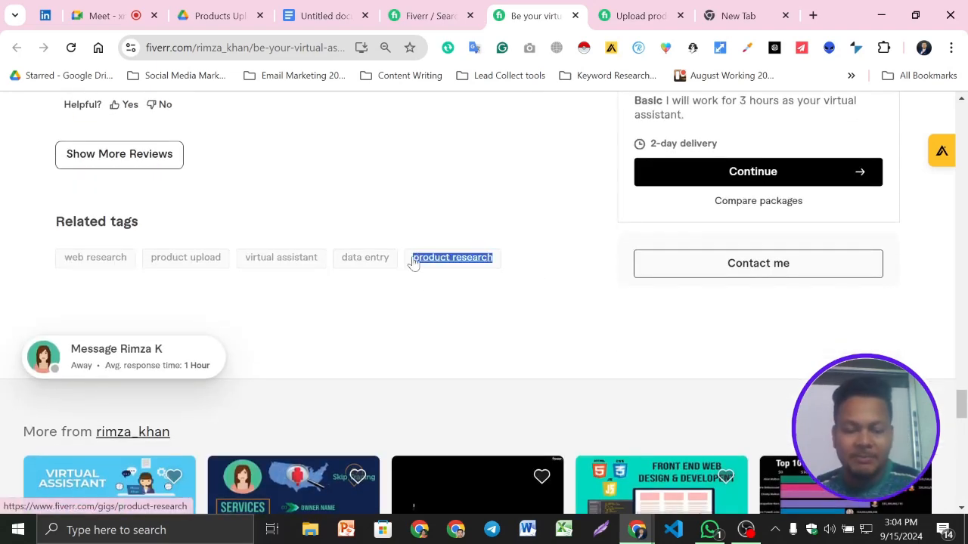
click(432, 15)
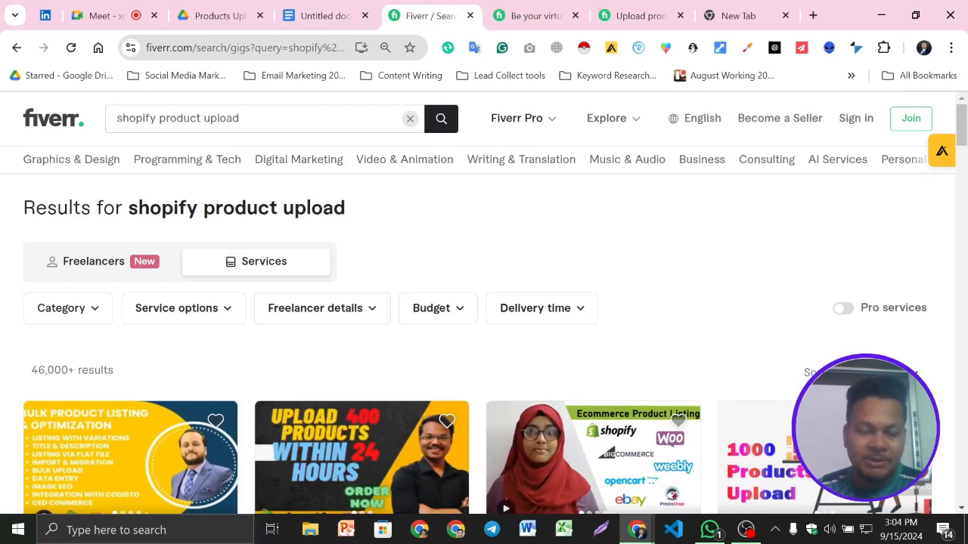
drag(250, 119, 113, 118)
key(ctrl+v)
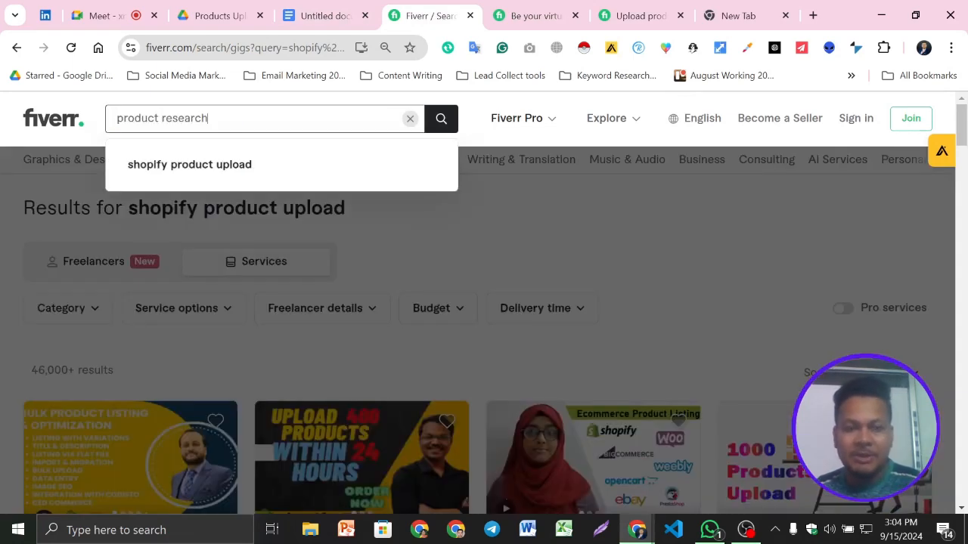
key(Return)
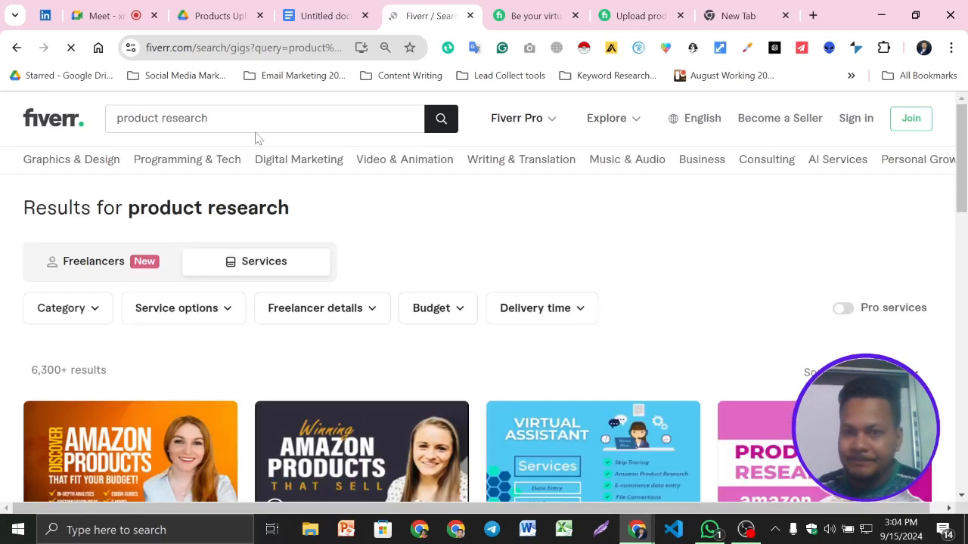
scroll(73, 376, down, 1)
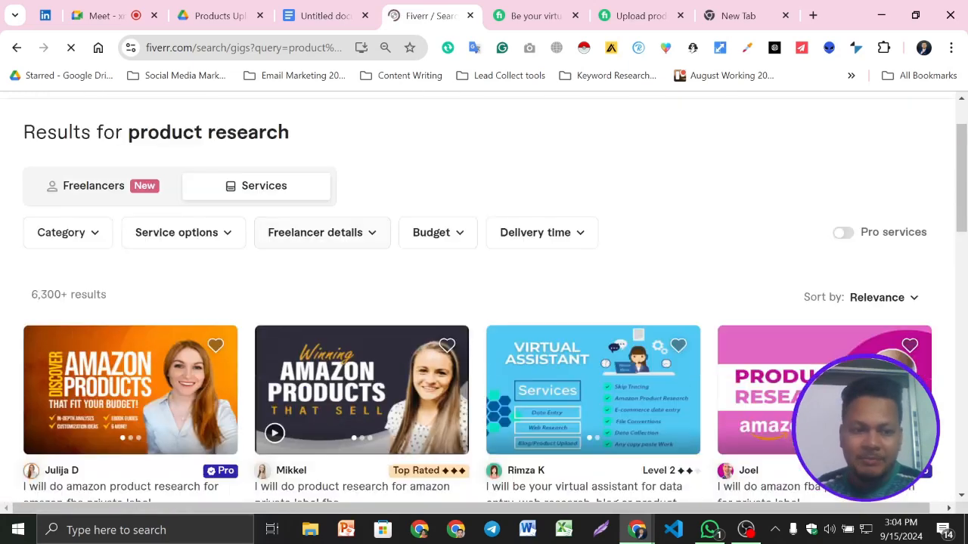
- Take the "web research" tag from the virtual assistant gig, search Fiverr for it and check the result count
click(635, 15)
click(546, 6)
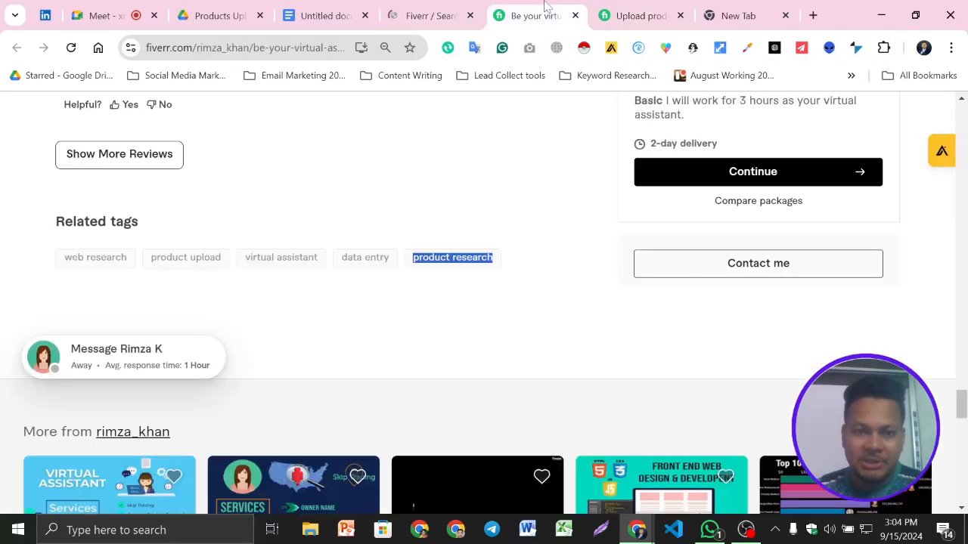
drag(65, 285, 127, 258)
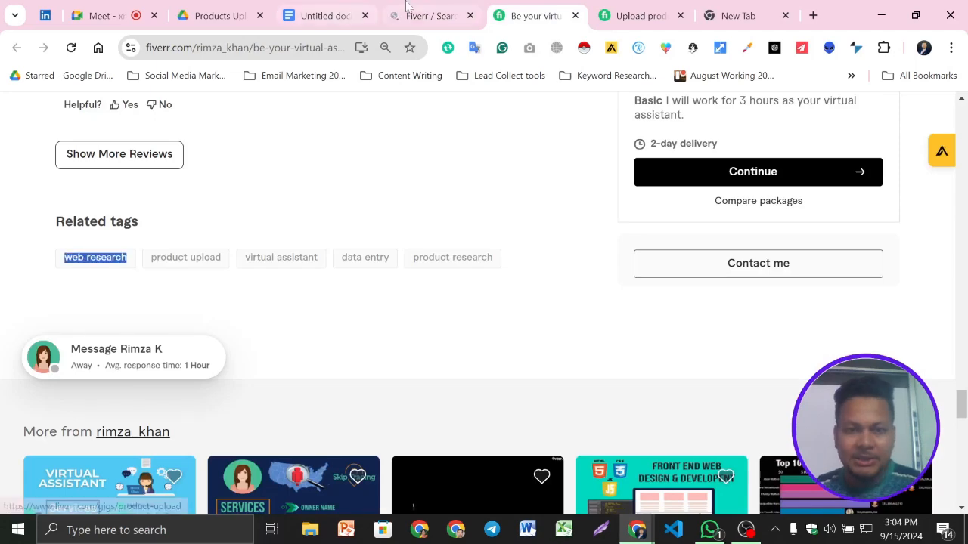
click(408, 9)
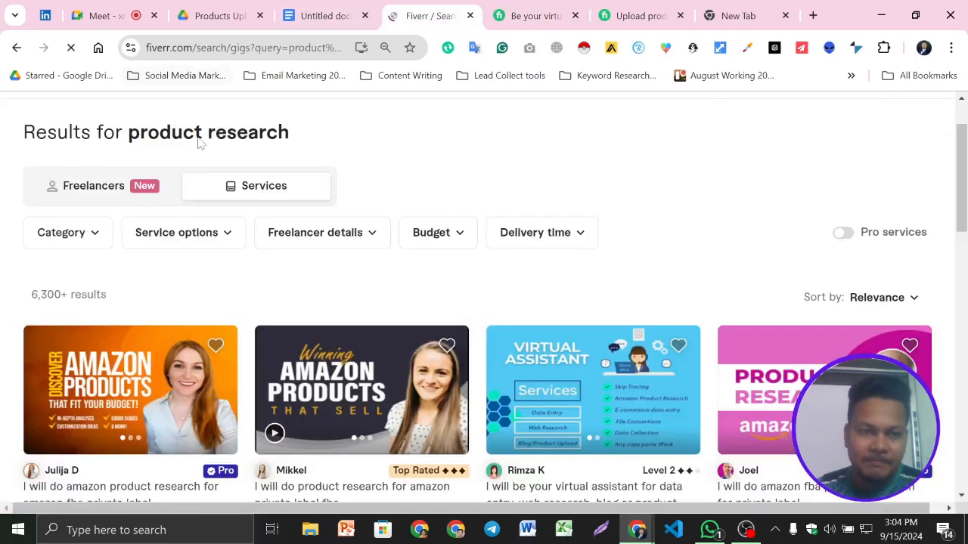
scroll(199, 138, up, 1)
triple_click(181, 123)
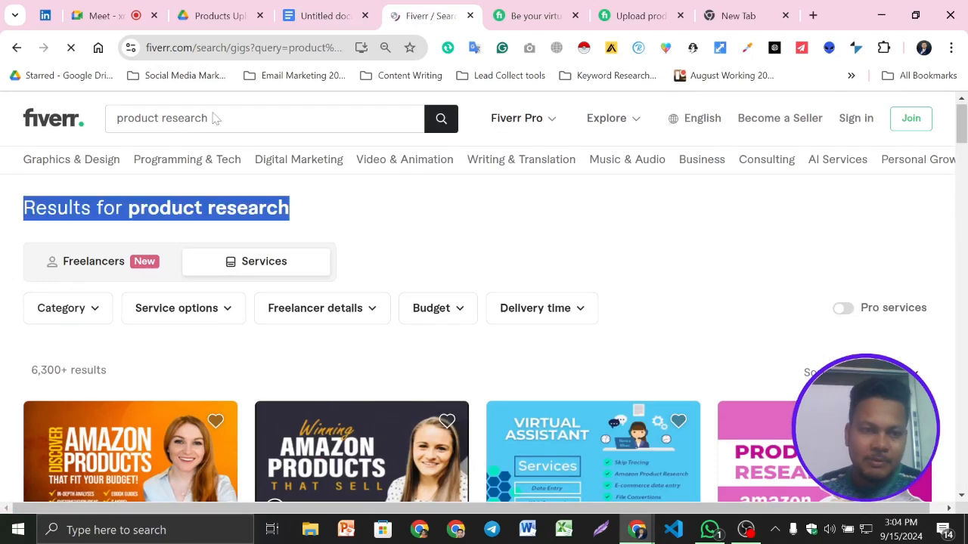
double_click(215, 120)
triple_click(215, 119)
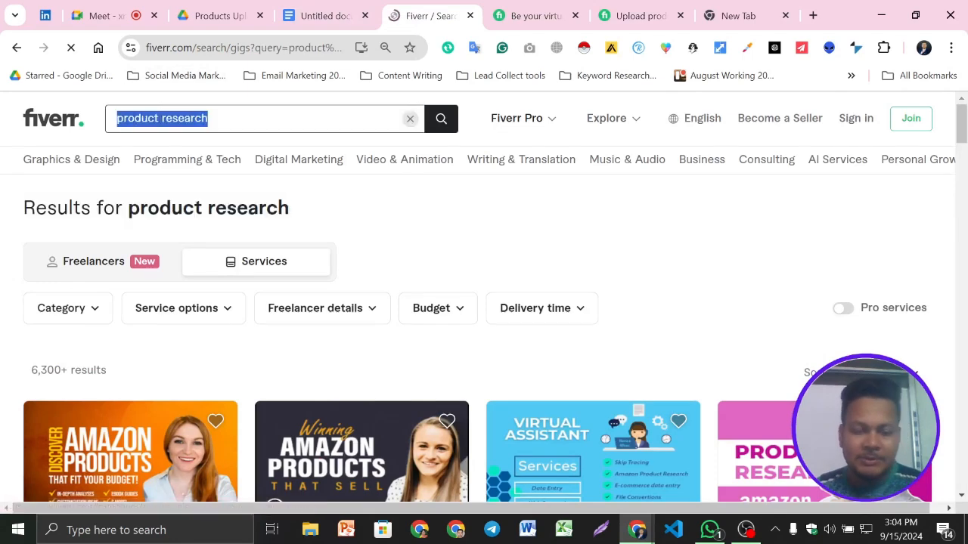
text(web research)
key(Return)
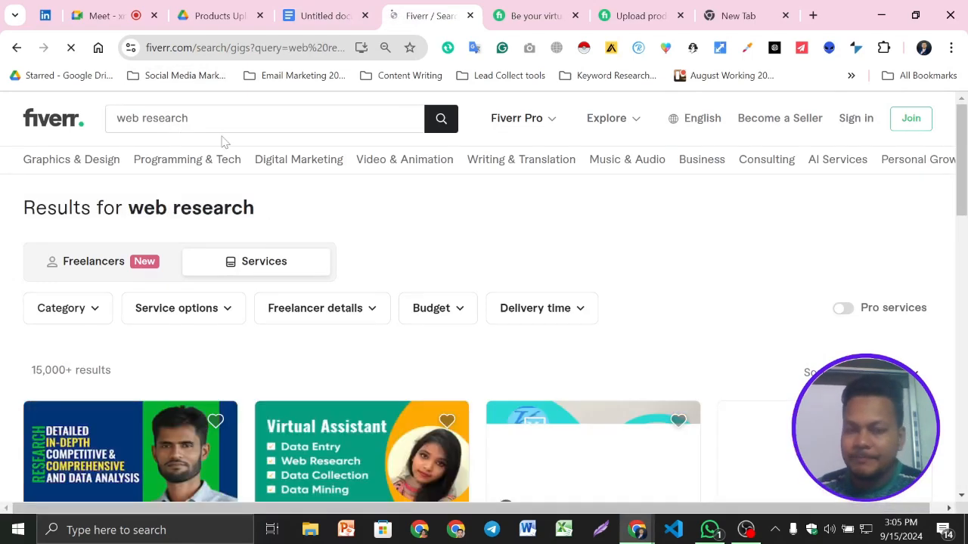
scroll(188, 313, down, 3)
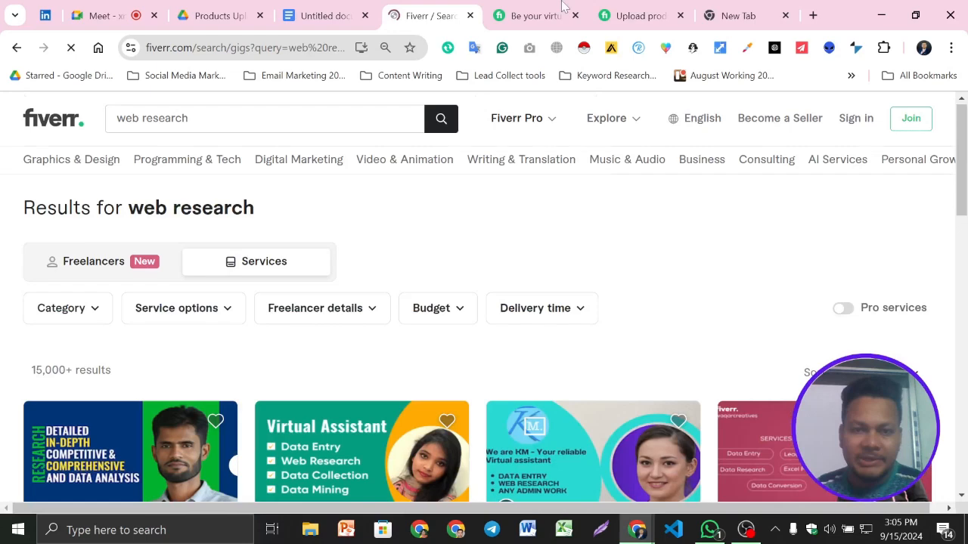
- Switch to the gig about uploading products to Shopify, WooCommerce and Wix stores and examine its description, packages, reviews and related tags
click(522, 12)
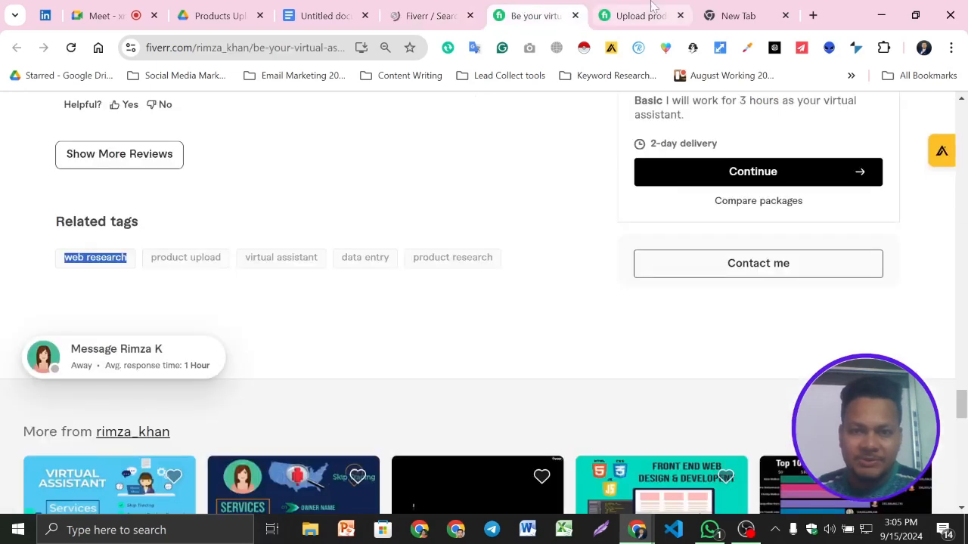
click(622, 12)
scroll(515, 306, down, 2)
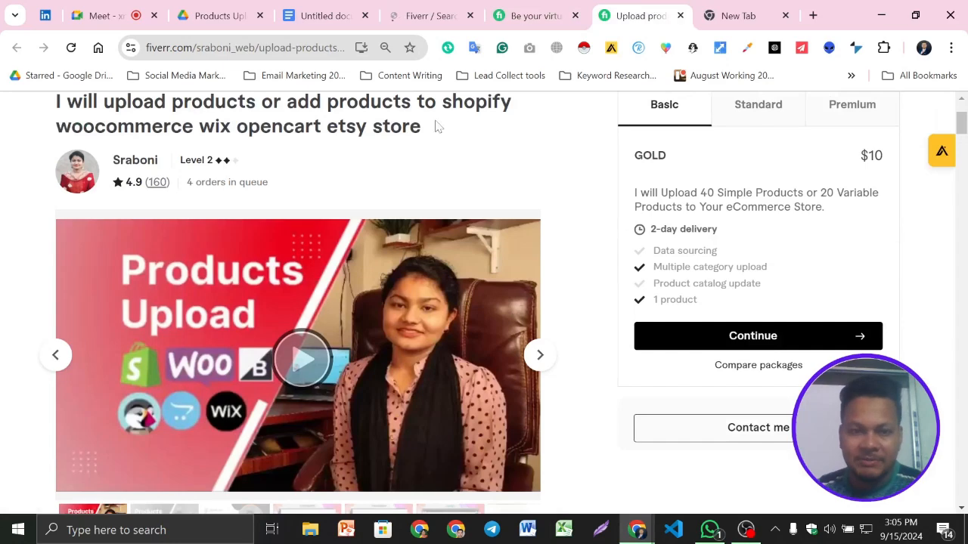
scroll(337, 234, down, 10)
scroll(338, 237, down, 8)
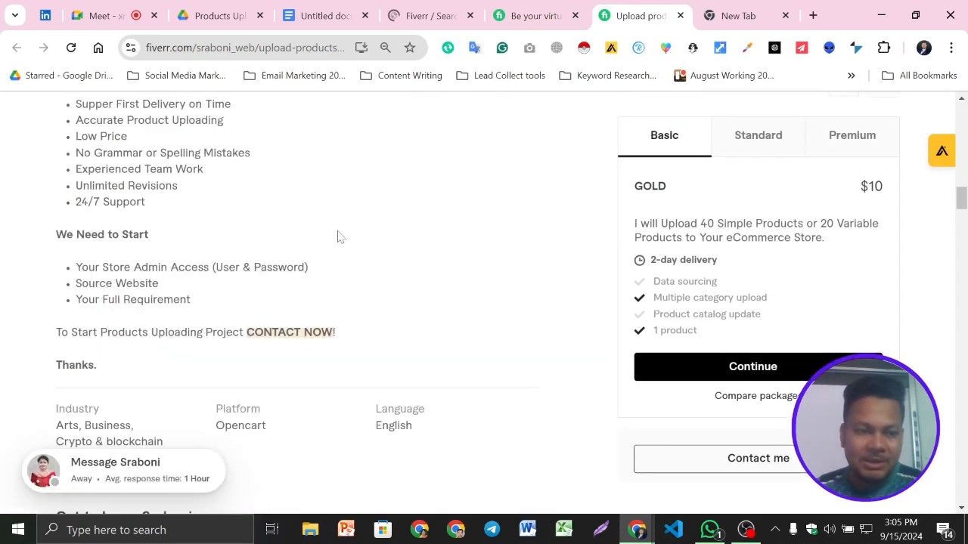
scroll(337, 237, down, 10)
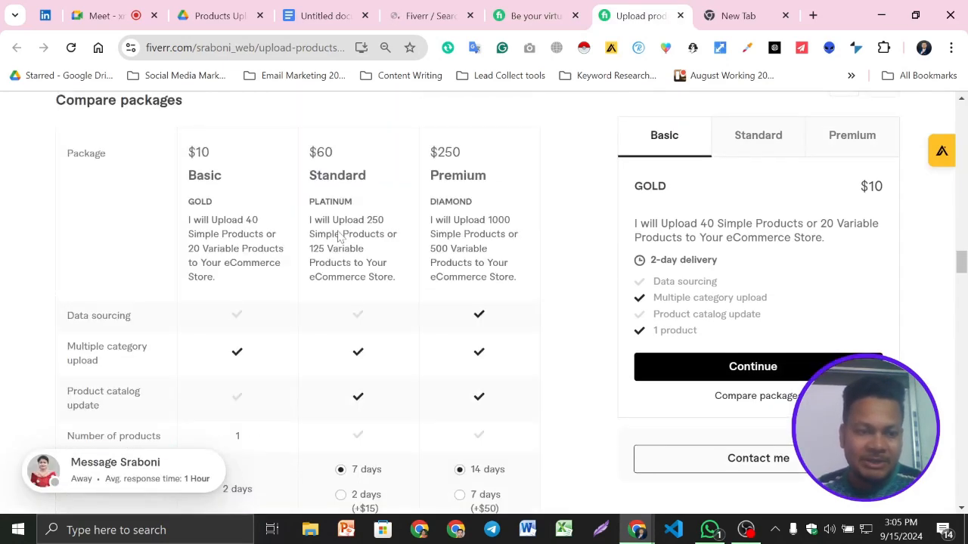
scroll(337, 237, down, 10)
scroll(338, 237, down, 5)
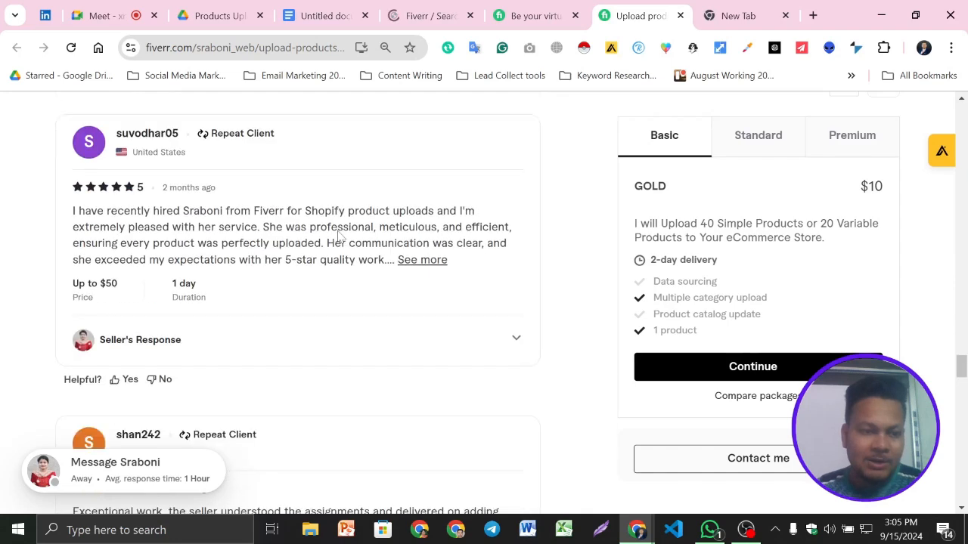
scroll(337, 235, down, 10)
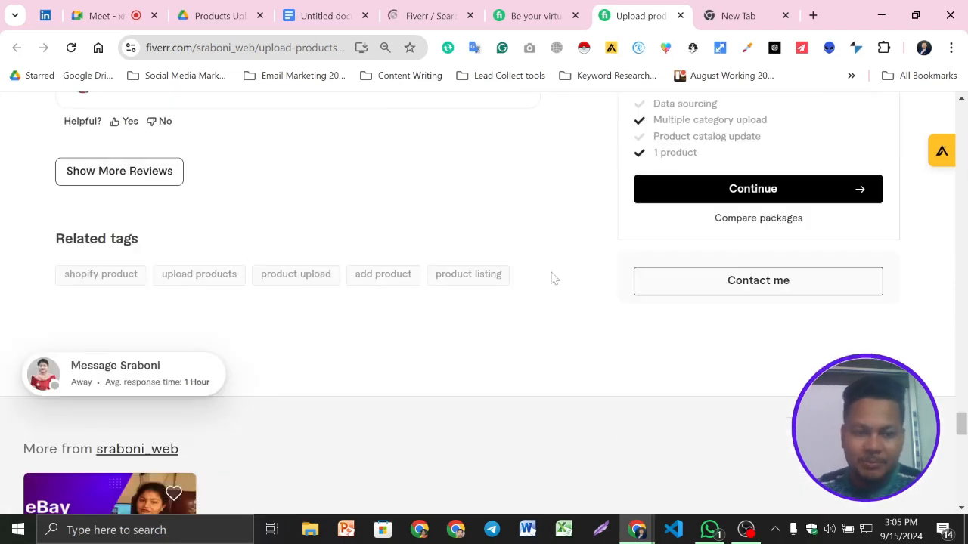
- Take the "product listing" tag from the gig, search Fiverr for it and check the result count
drag(559, 274, 436, 275)
key(ctrl+c)
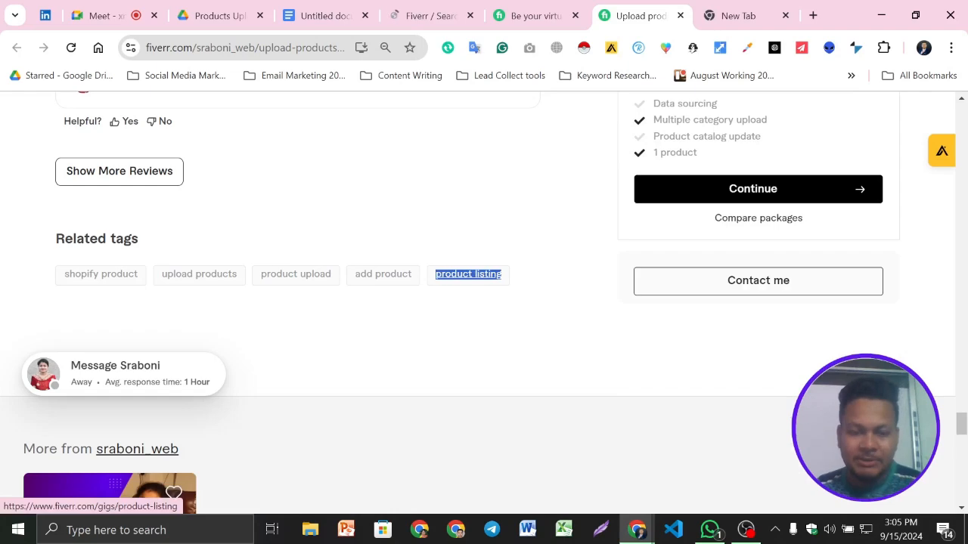
click(332, 15)
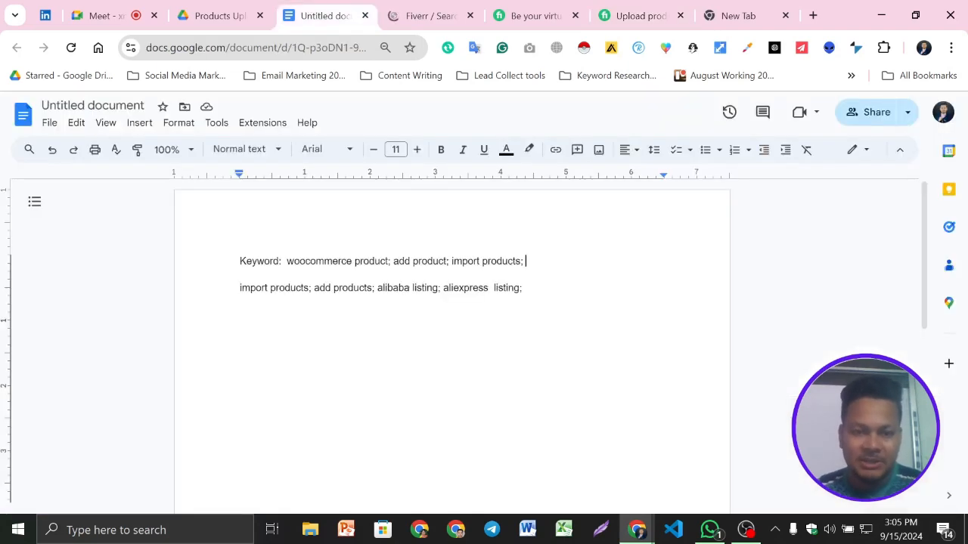
click(430, 15)
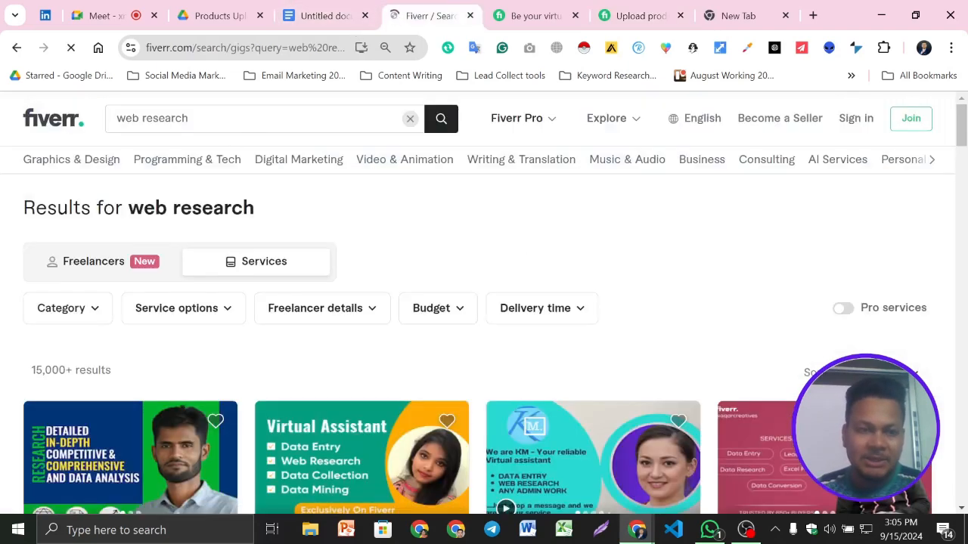
click(124, 118)
drag(124, 118, 116, 117)
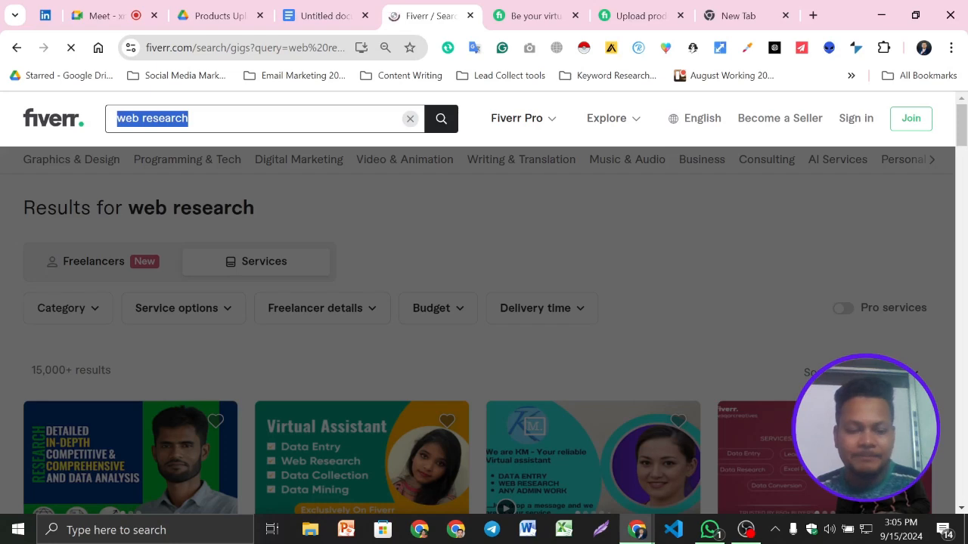
key(ctrl+v)
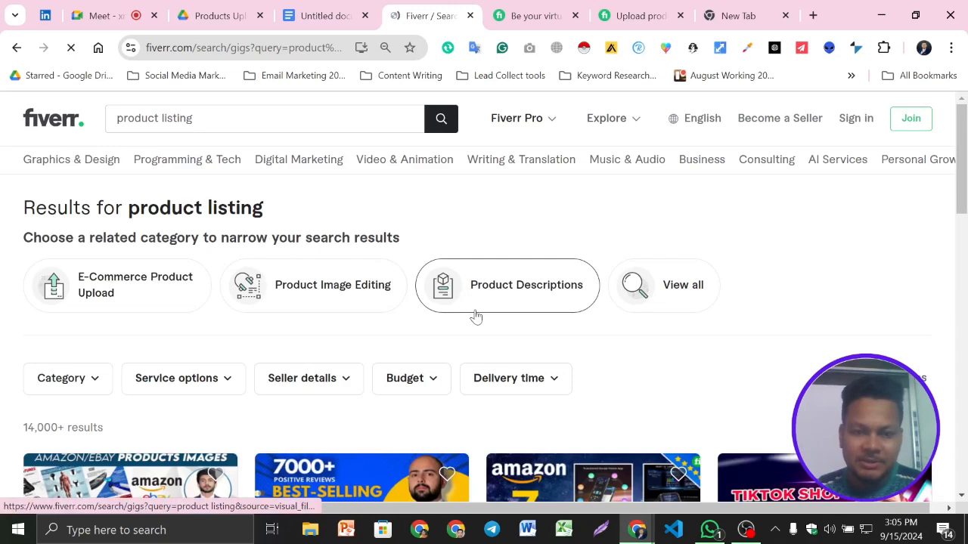
- Extend the Fiverr search to "product listing for woocommerce" and check the result count and first gigs
click(216, 121)
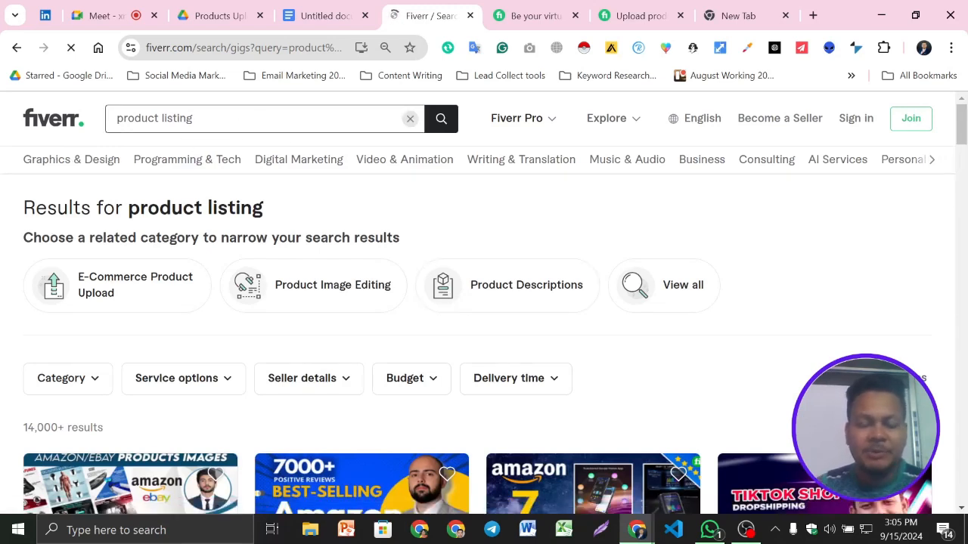
text(FOR)
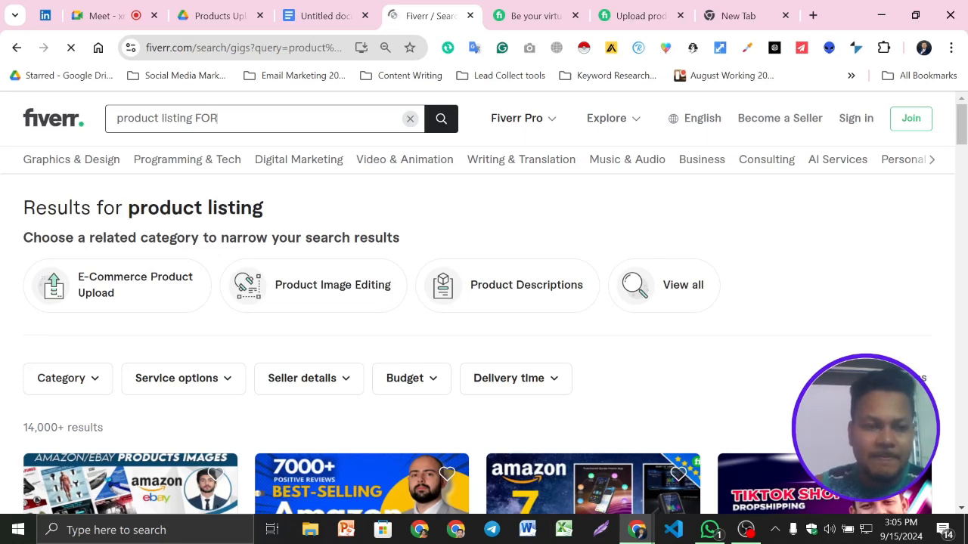
key(BackSpace)
key(BackSpace)
key(BackSpace)
text(fp)
key(BackSpace)
text(or woo)
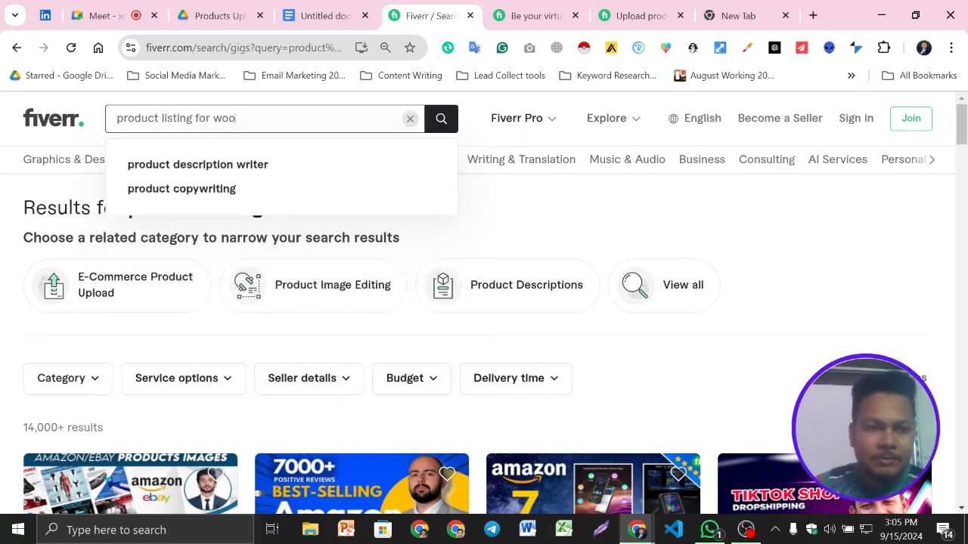
text(commerce)
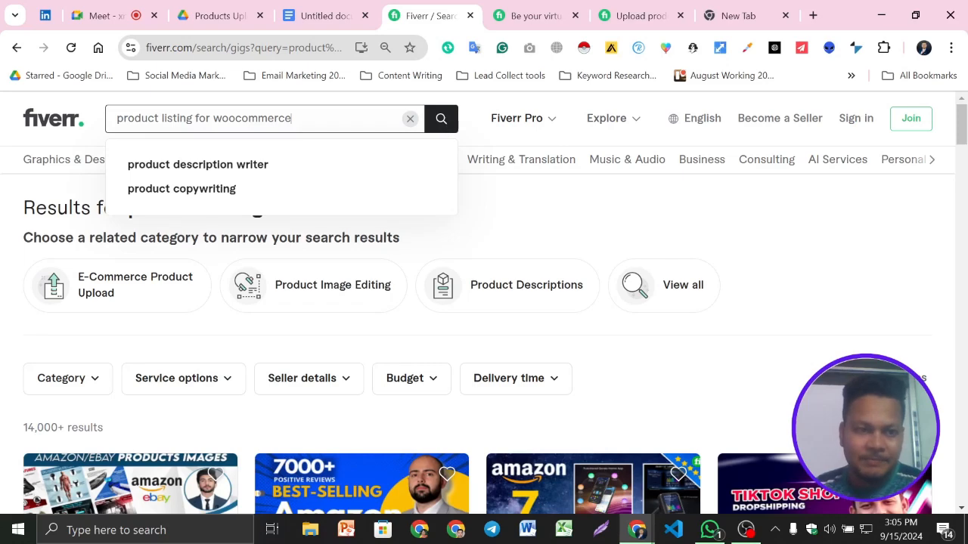
click(441, 121)
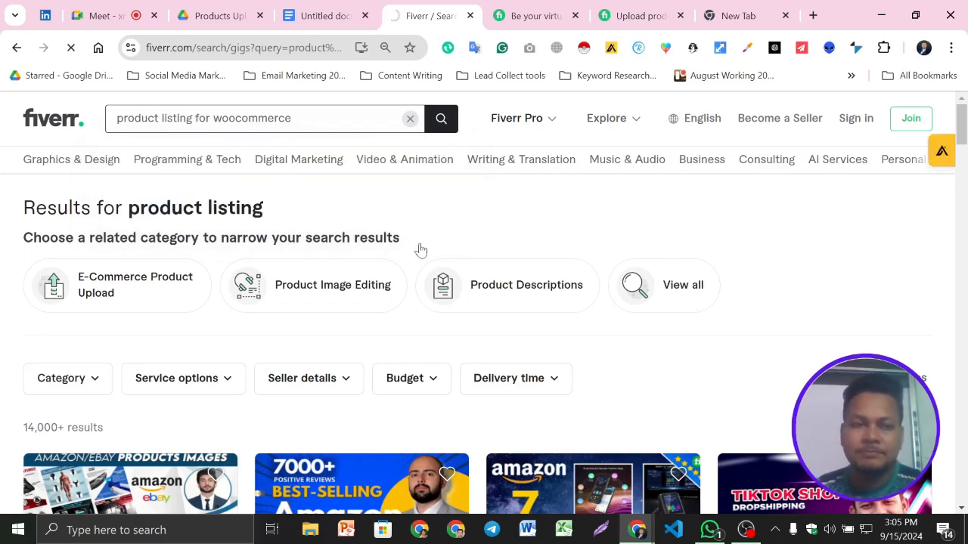
scroll(180, 334, down, 2)
scroll(219, 347, up, 2)
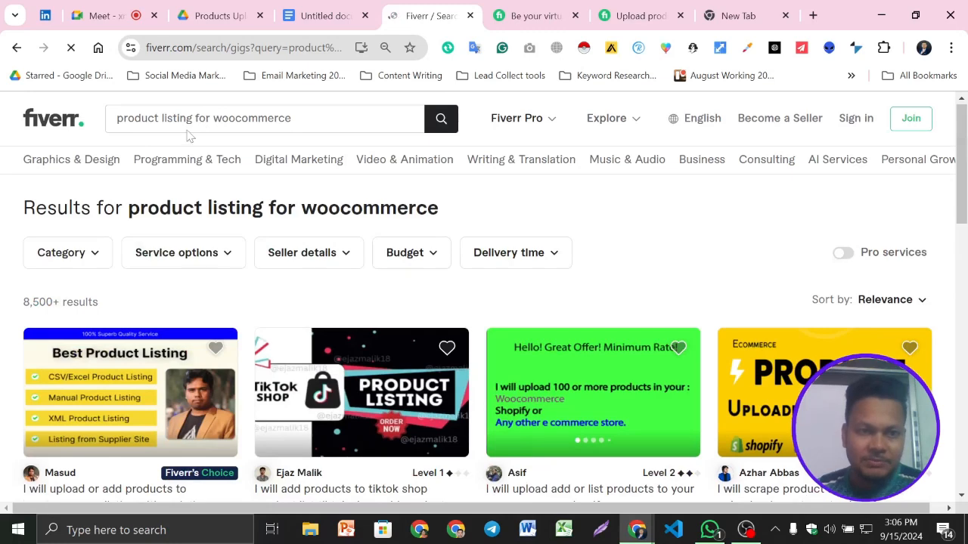
- Compare the product-upload gig's related tags with the keyword document and copy the gig's "upload products" tag
click(536, 15)
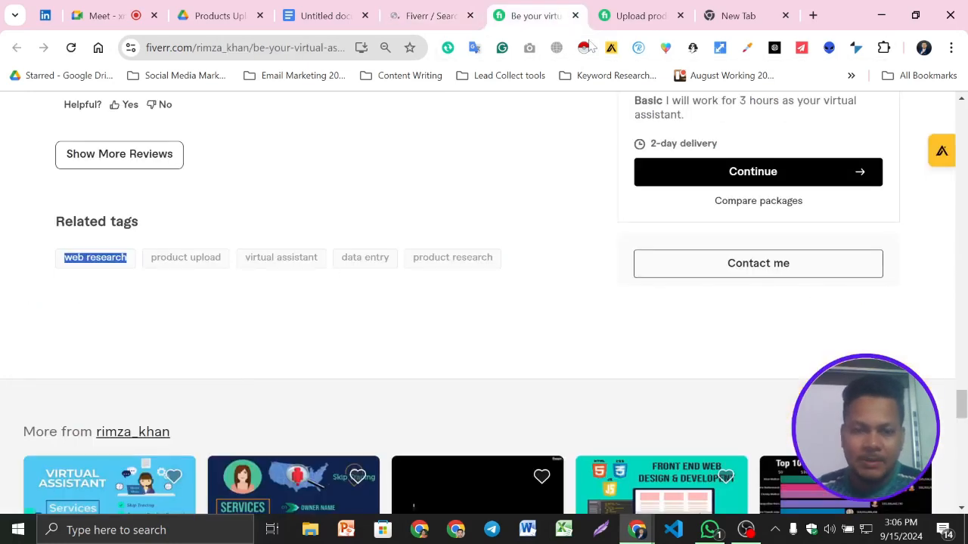
click(657, 8)
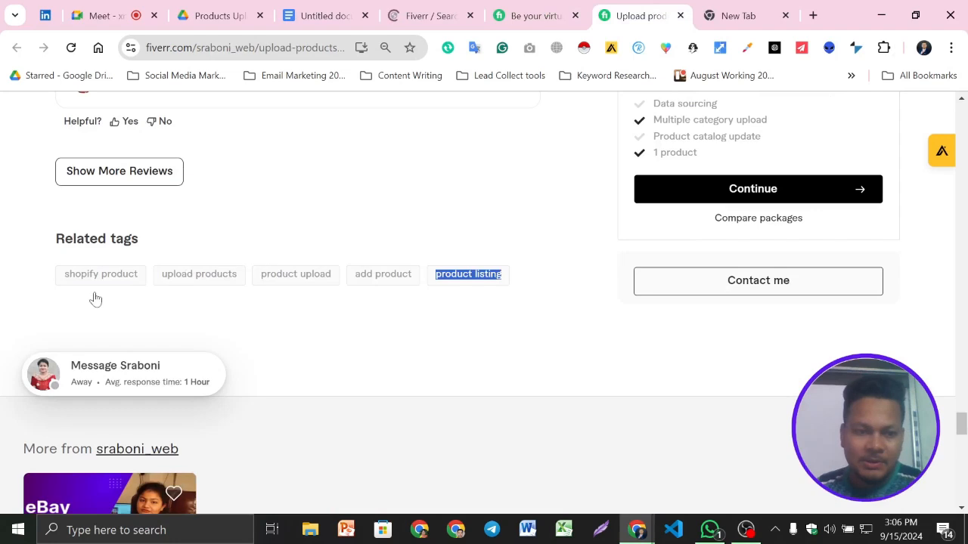
triple_click(262, 308)
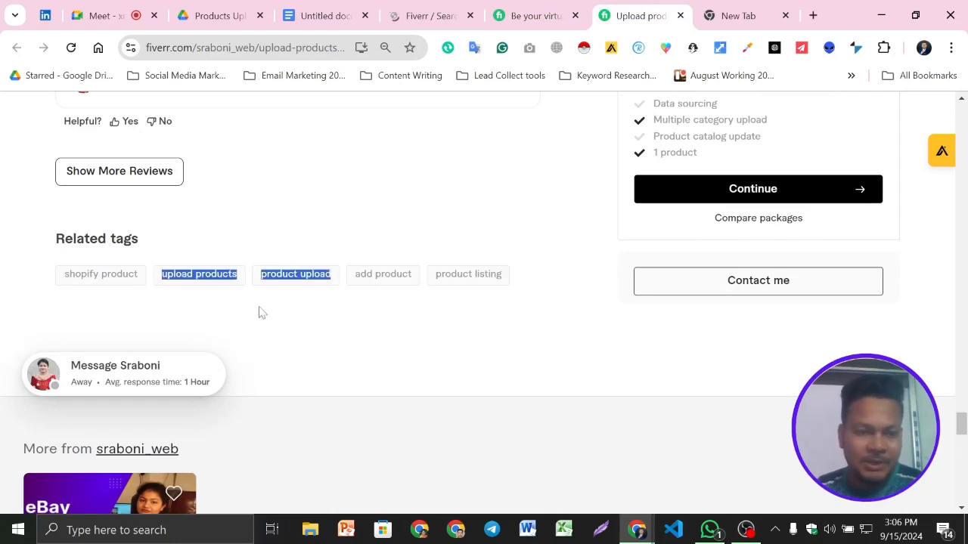
click(259, 308)
click(340, 11)
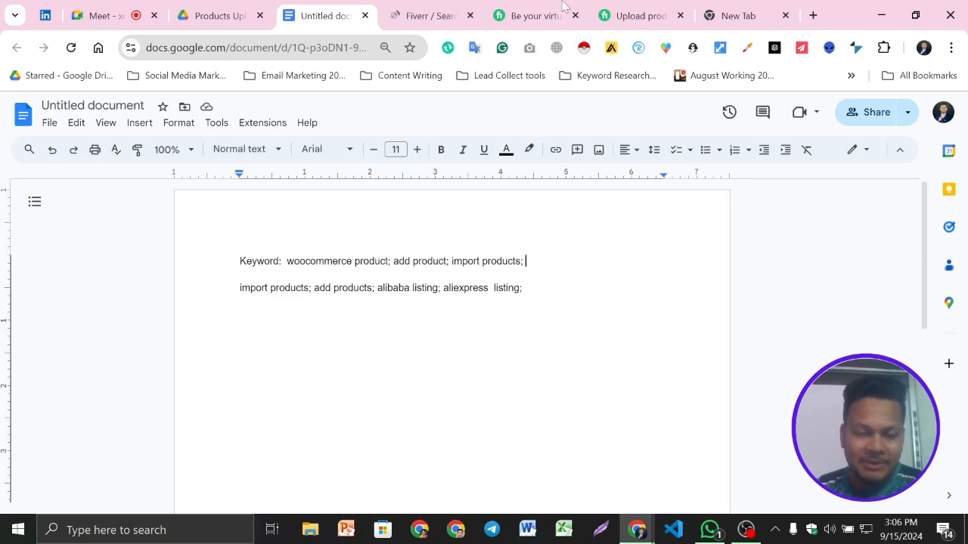
click(635, 15)
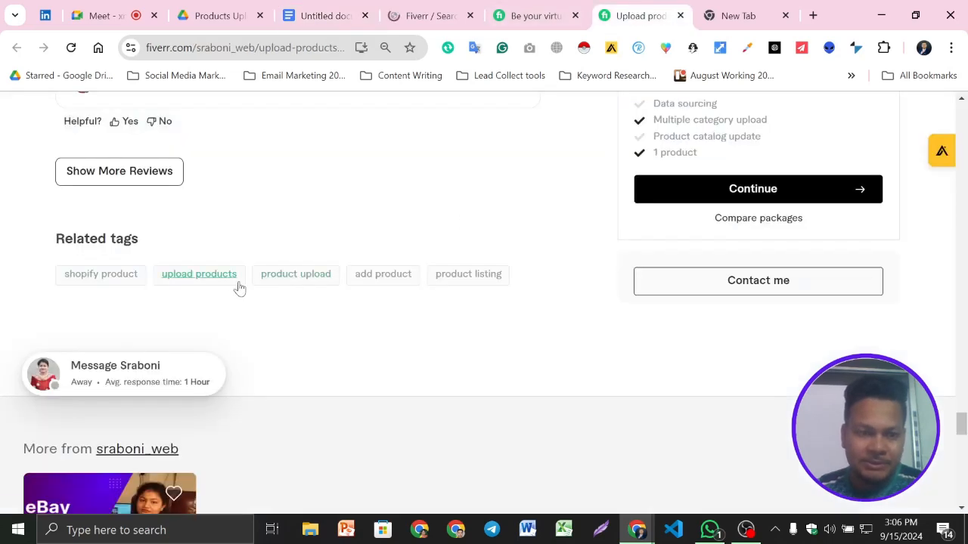
drag(242, 295, 157, 280)
key(ctrl+c)
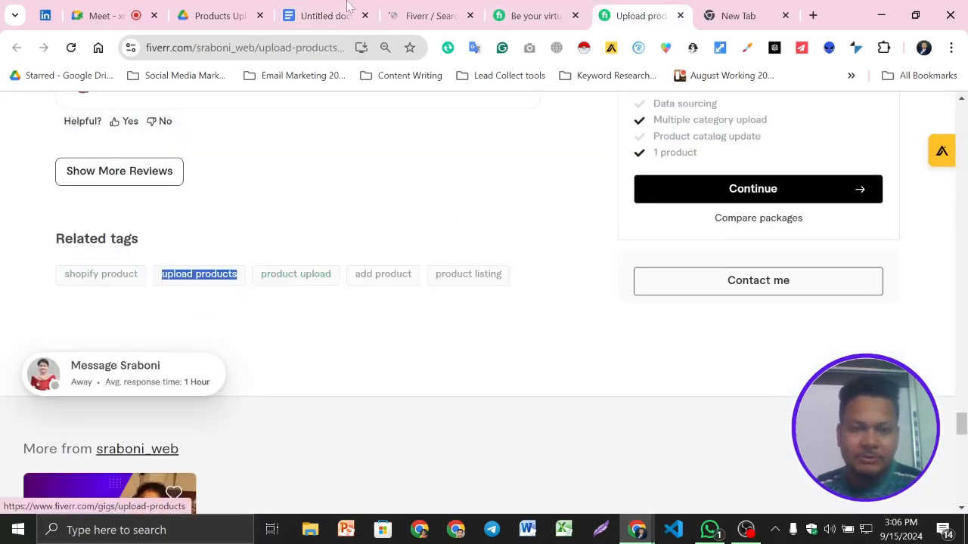
- Search Fiverr for "upload products" and check the result count and first gigs
click(404, 15)
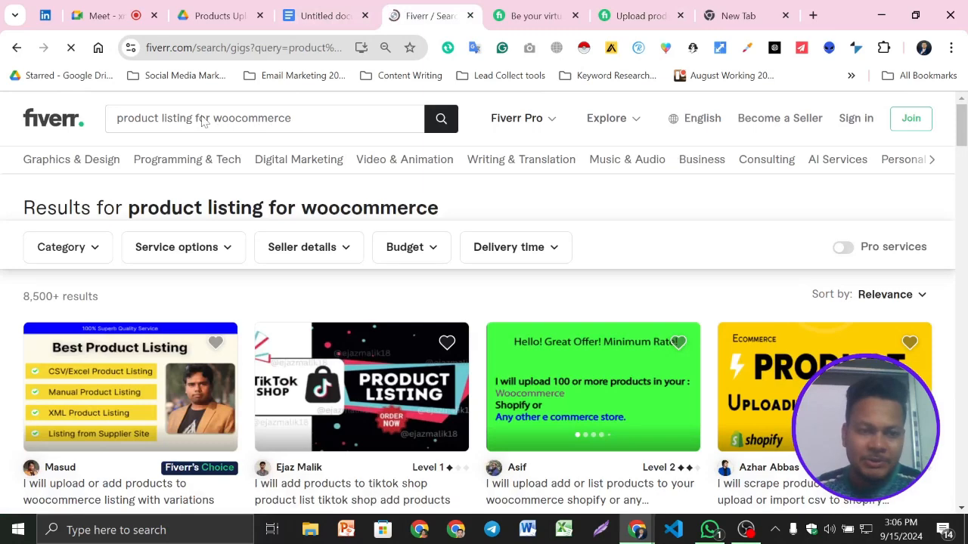
triple_click(134, 119)
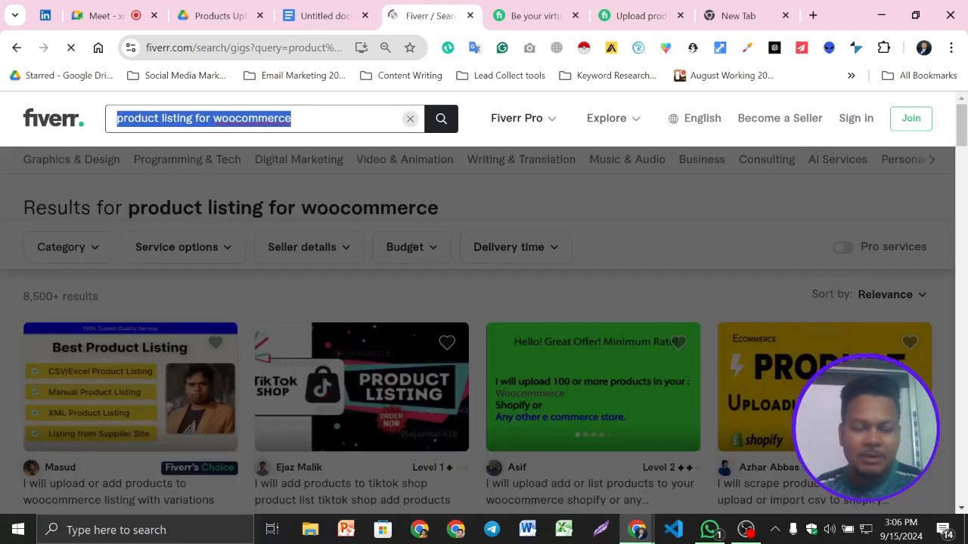
key(ctrl+v)
key(Return)
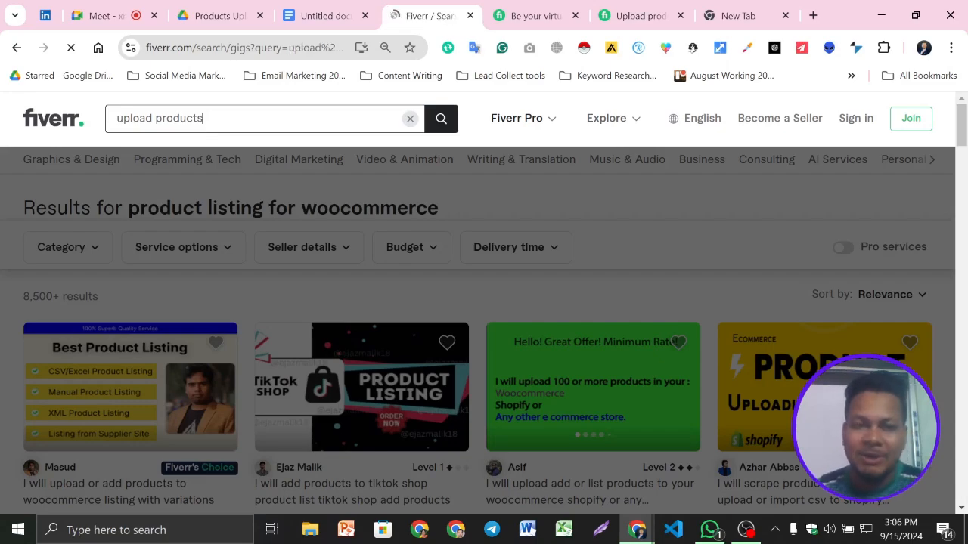
scroll(404, 335, down, 10)
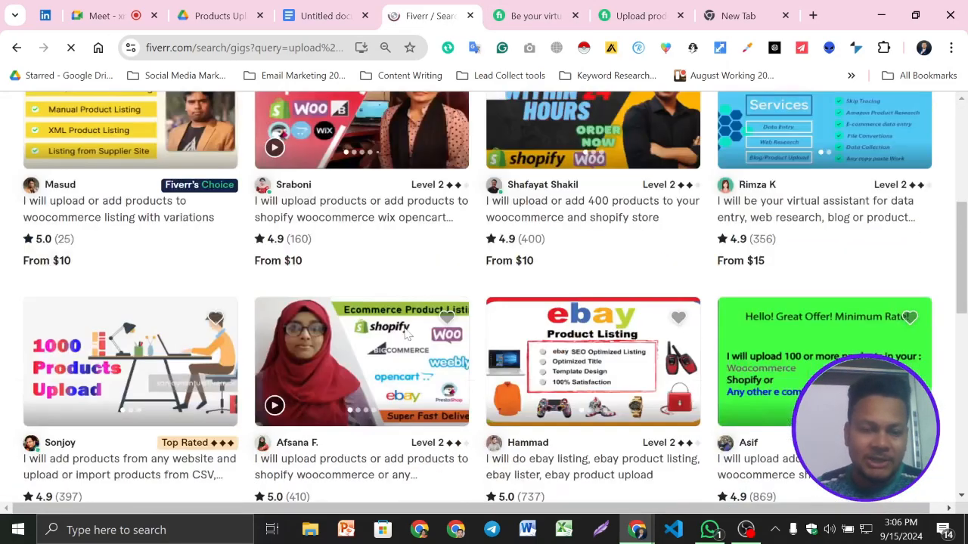
scroll(423, 303, up, 8)
scroll(480, 249, up, 3)
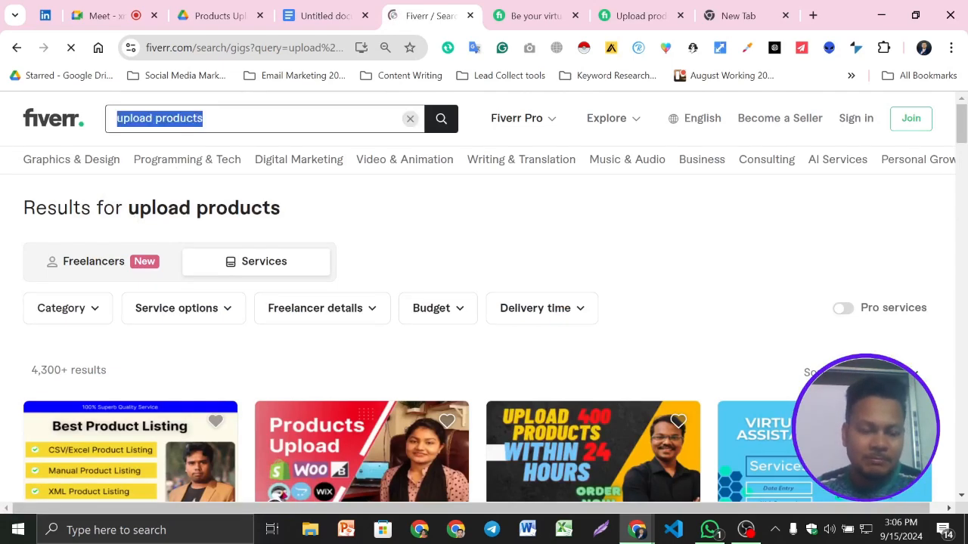
- Add "upload products;" to the end of the Keyword line in the Google Docs document
click(329, 9)
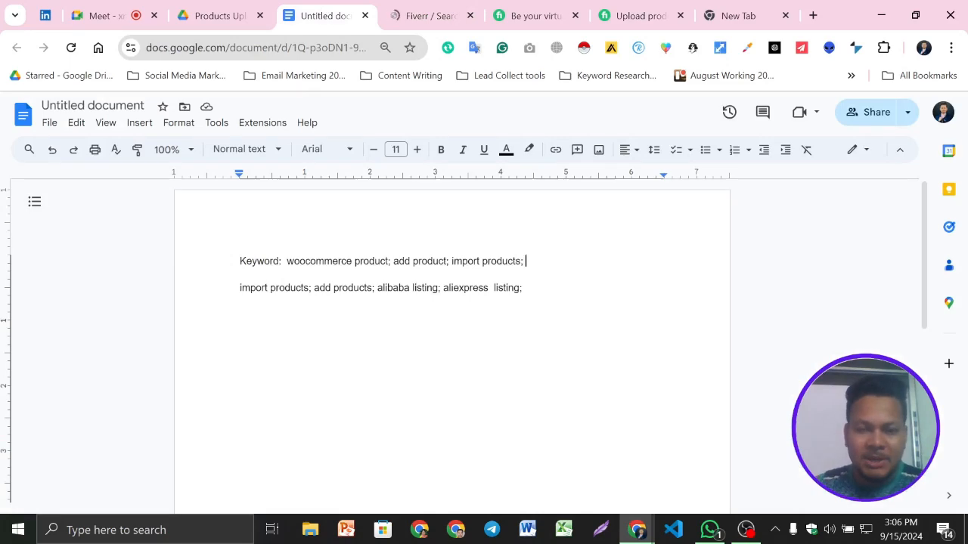
key(ctrl+v)
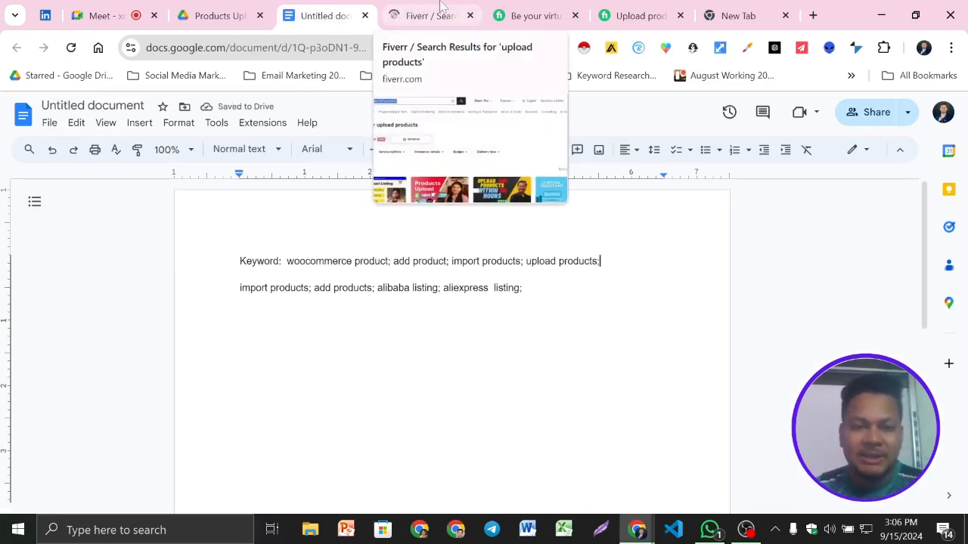
- Search Fiverr for the suggested phrase "manual product upload" and check the result count and first gigs
click(442, 8)
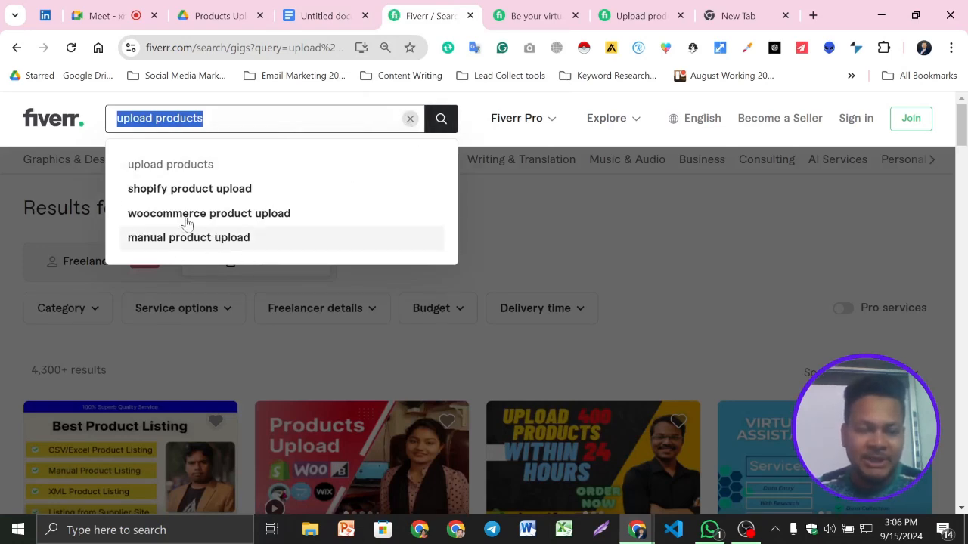
click(225, 239)
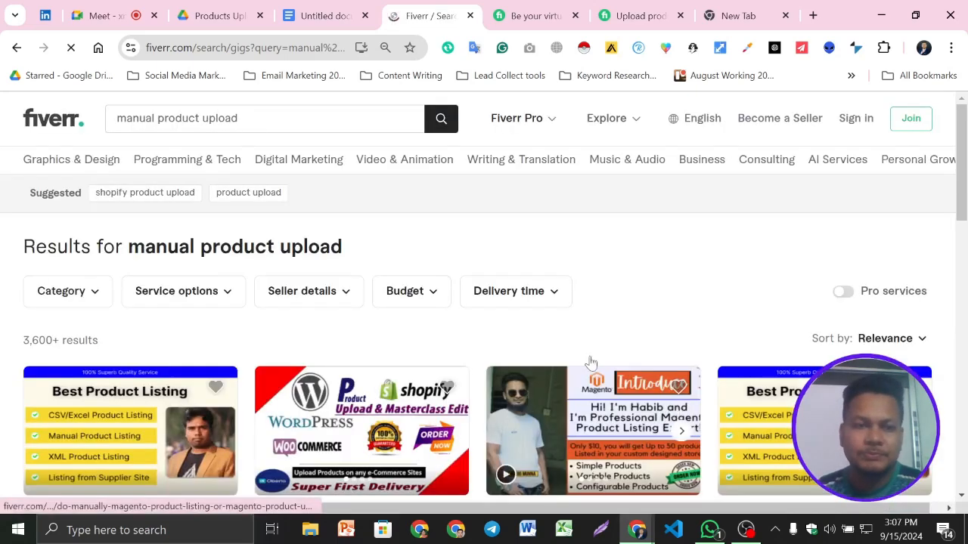
scroll(447, 345, down, 3)
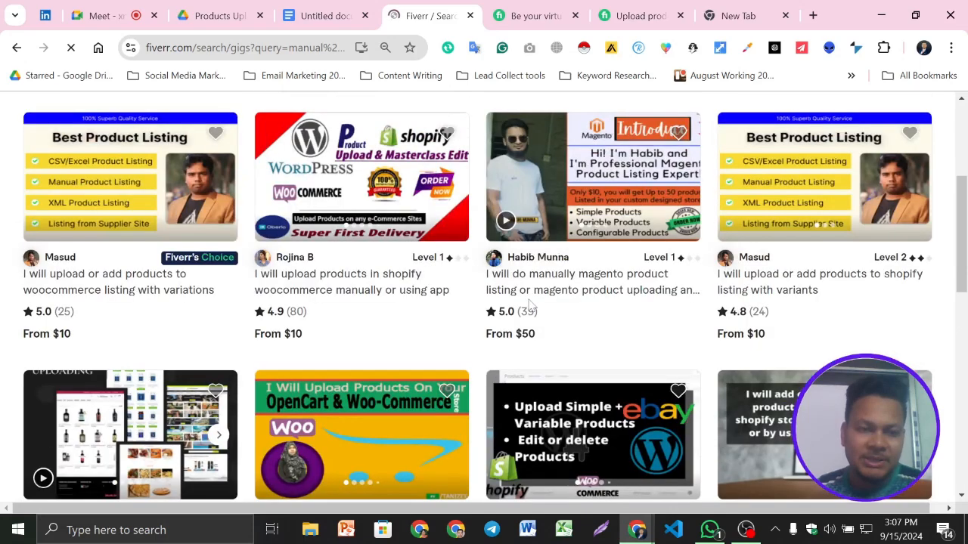
scroll(561, 276, up, 3)
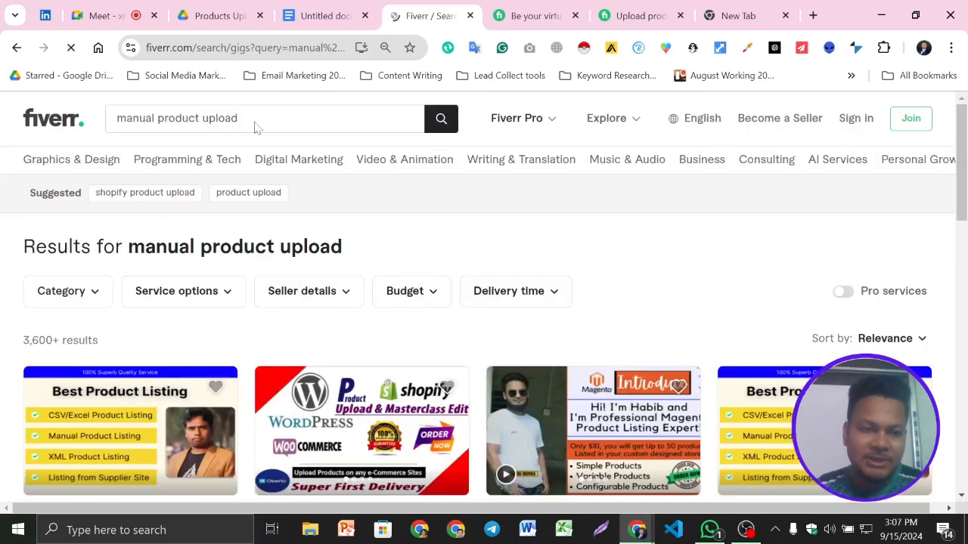
- Copy the search phrase "manual product upload" and append it with a semicolon to the document's Keyword line
triple_click(225, 121)
key(ctrl+c)
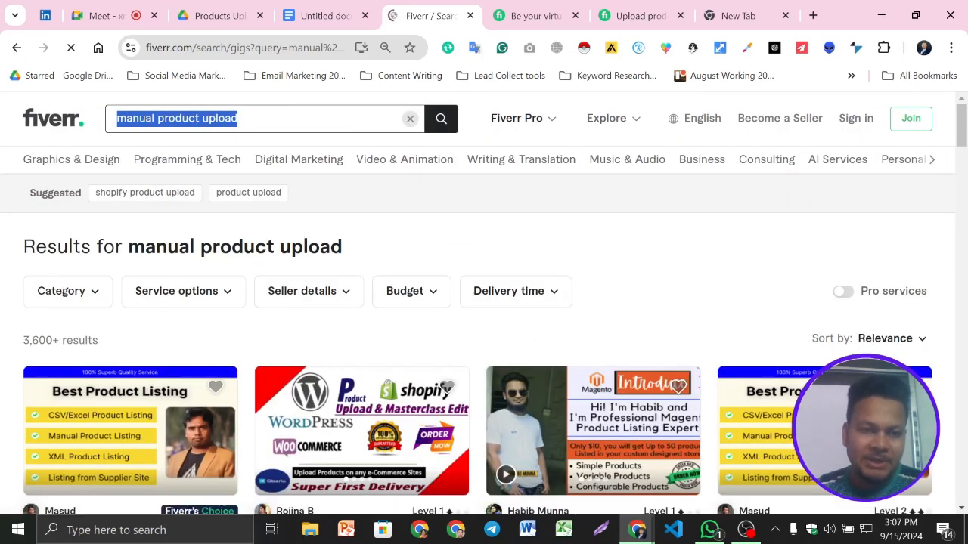
click(321, 15)
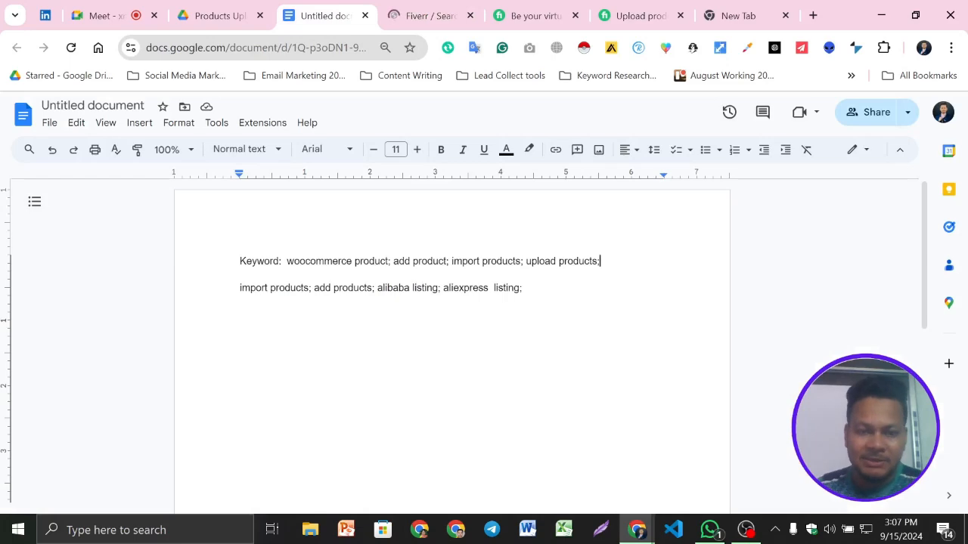
key(ctrl+v)
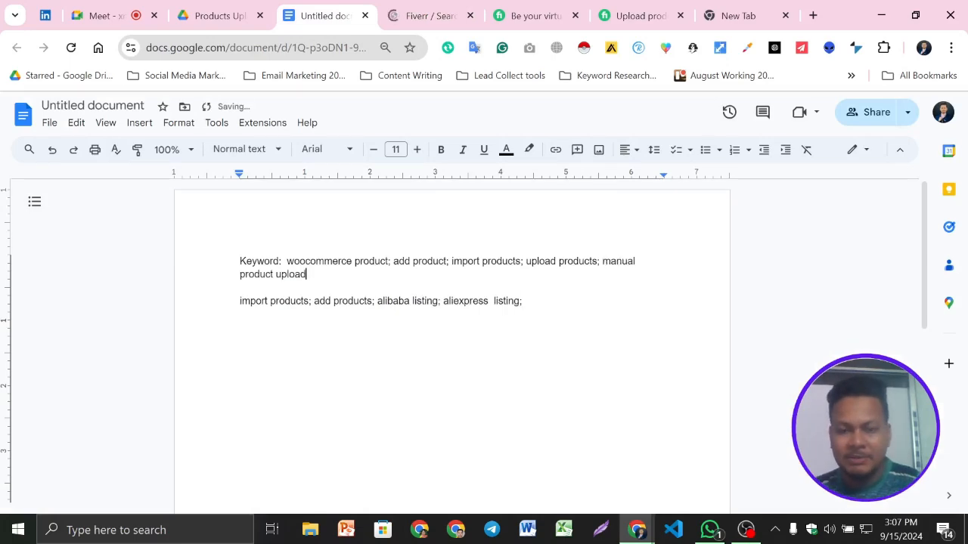
text(;)
- Return to Fiverr, search for the suggested "shopify product upload" and check the result count
click(425, 15)
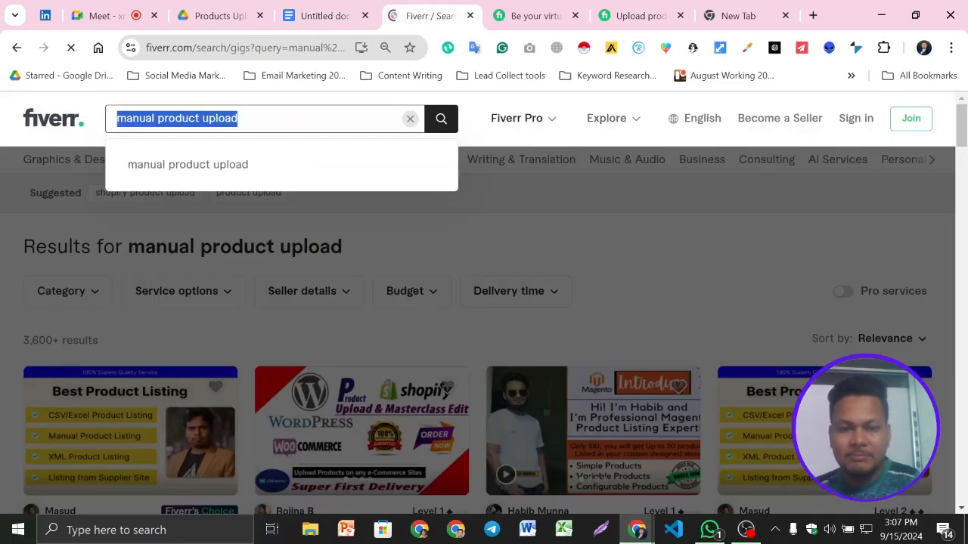
click(455, 234)
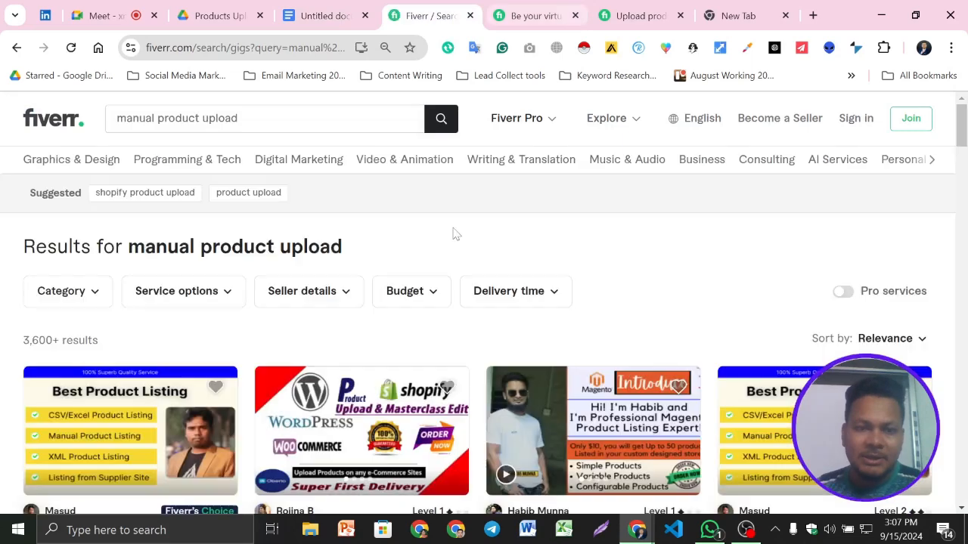
click(137, 198)
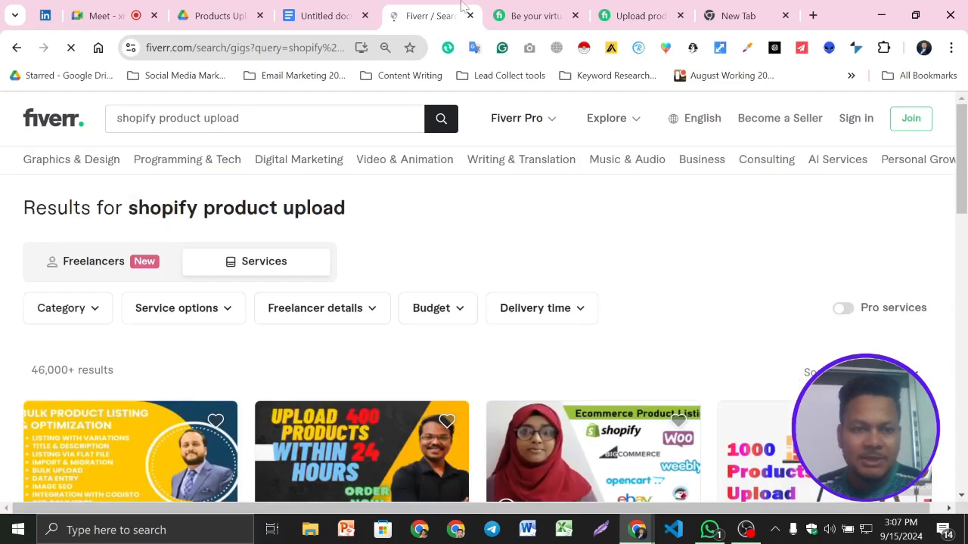
key(ctrl+shift+Tab)
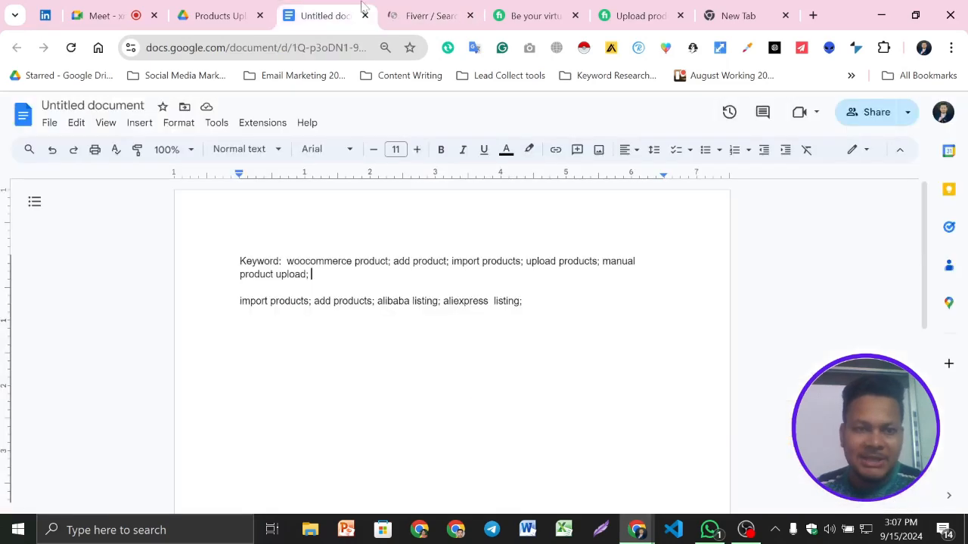
click(444, 9)
drag(241, 118, 113, 118)
text(al)
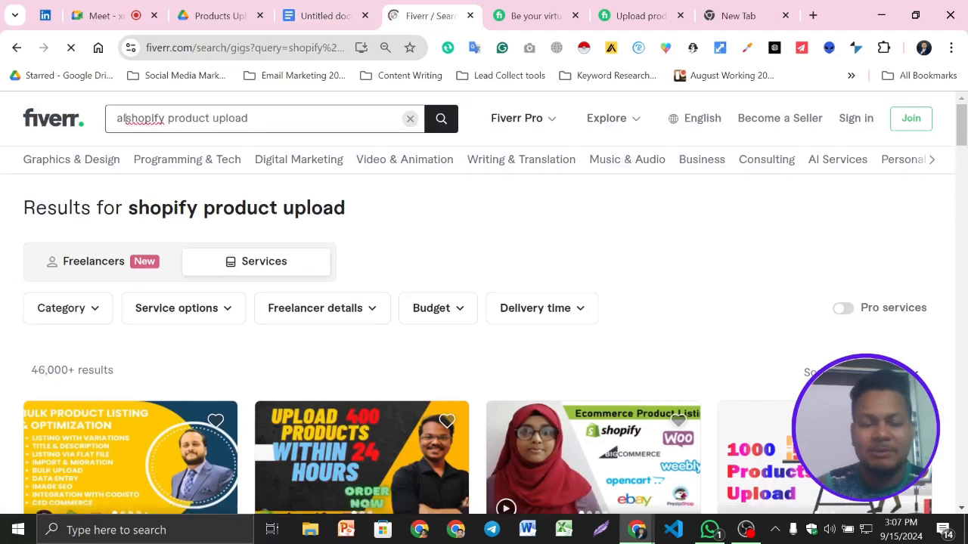
text(l)
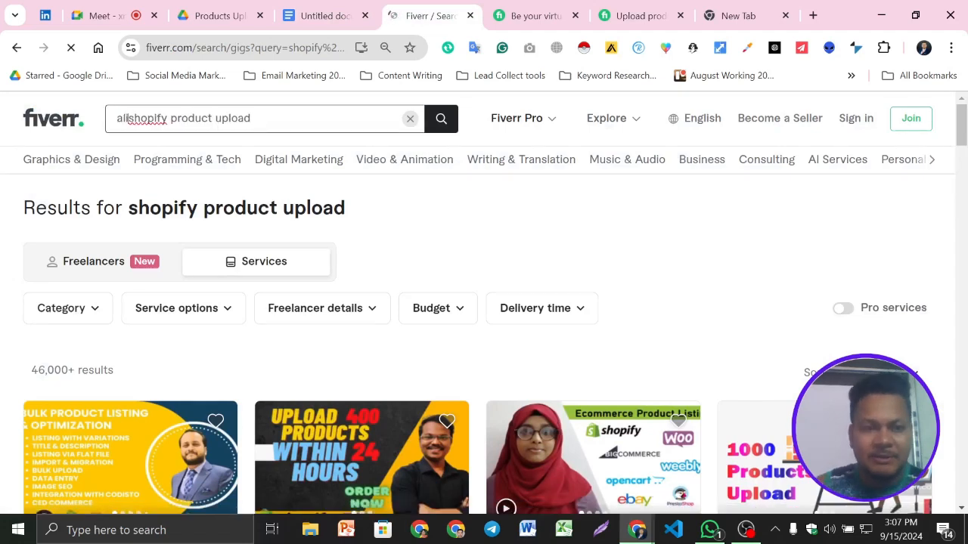
triple_click(127, 118)
triple_click(127, 119)
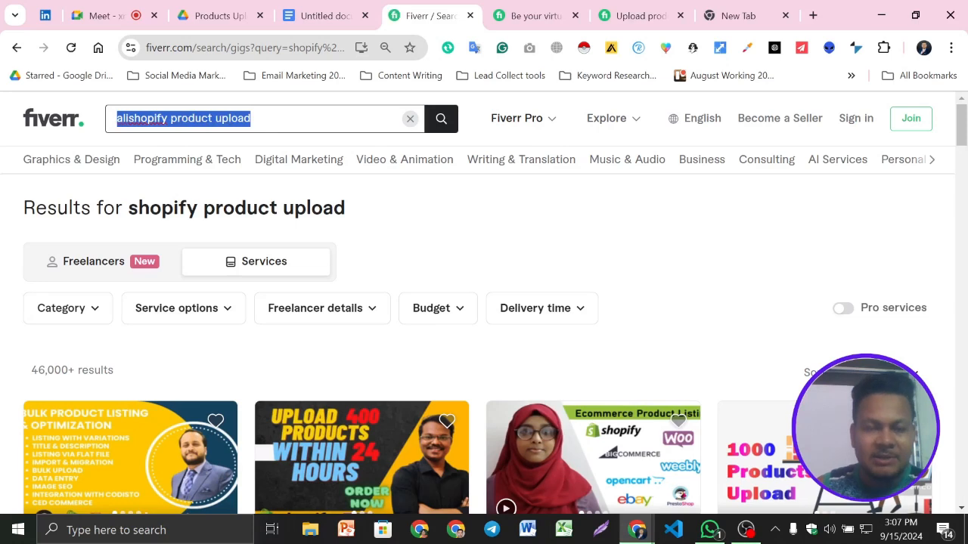
text(allex)
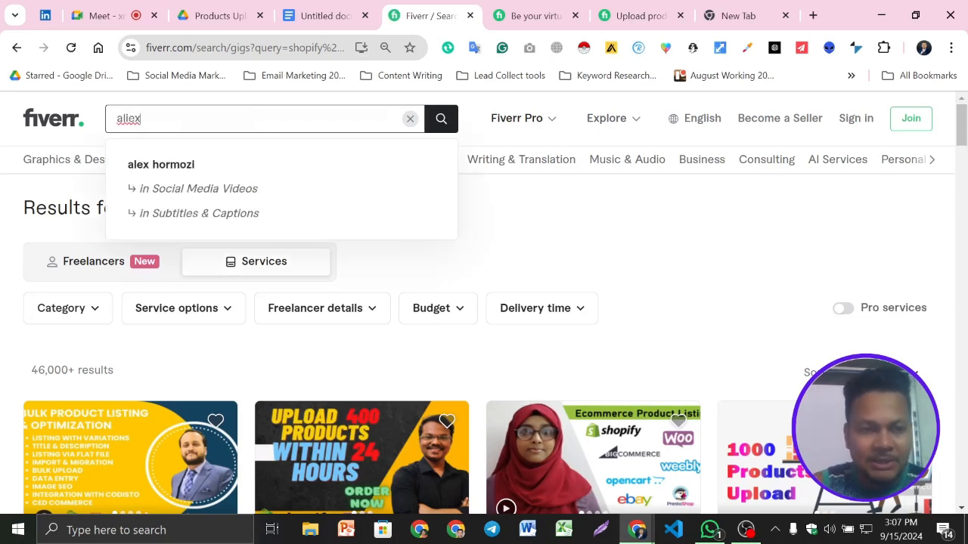
text(pre)
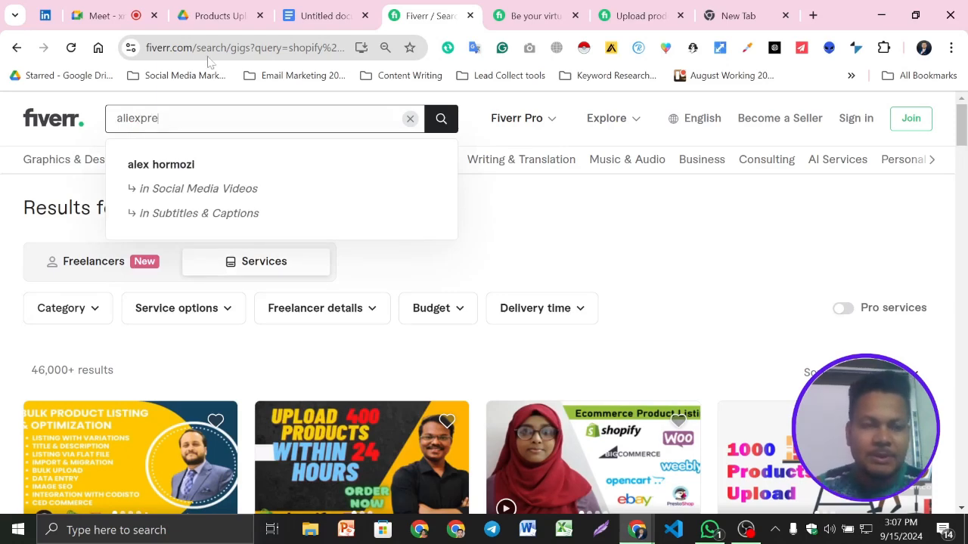
- Copy "aliexpress listing" from the Google Docs document's second keyword line and search Fiverr for it
click(307, 10)
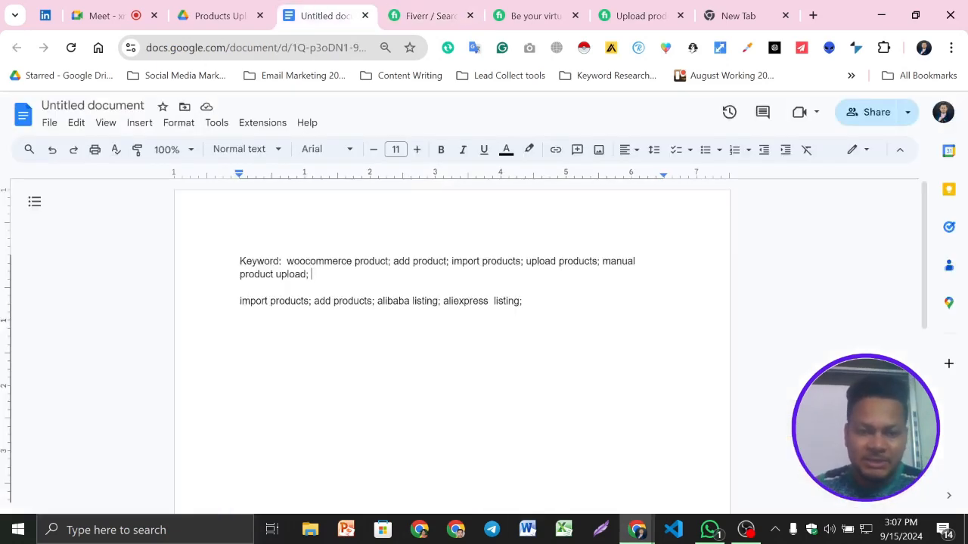
drag(443, 301, 521, 301)
key(ctrl+c)
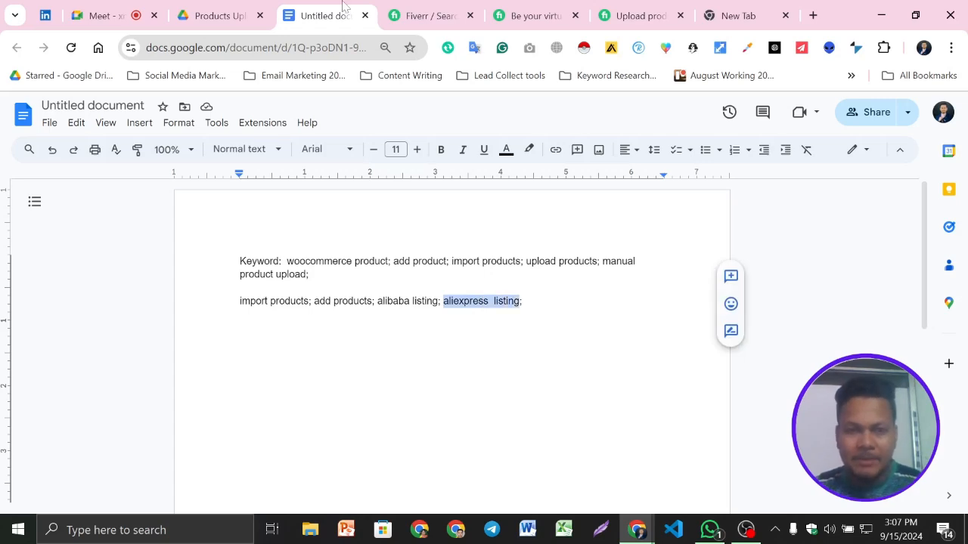
click(427, 15)
key(ctrl+a)
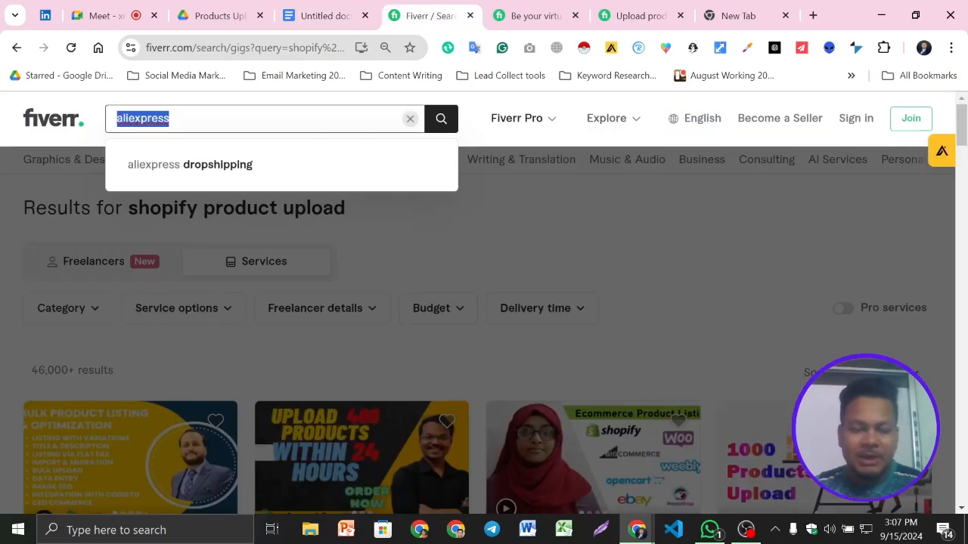
key(ctrl+v)
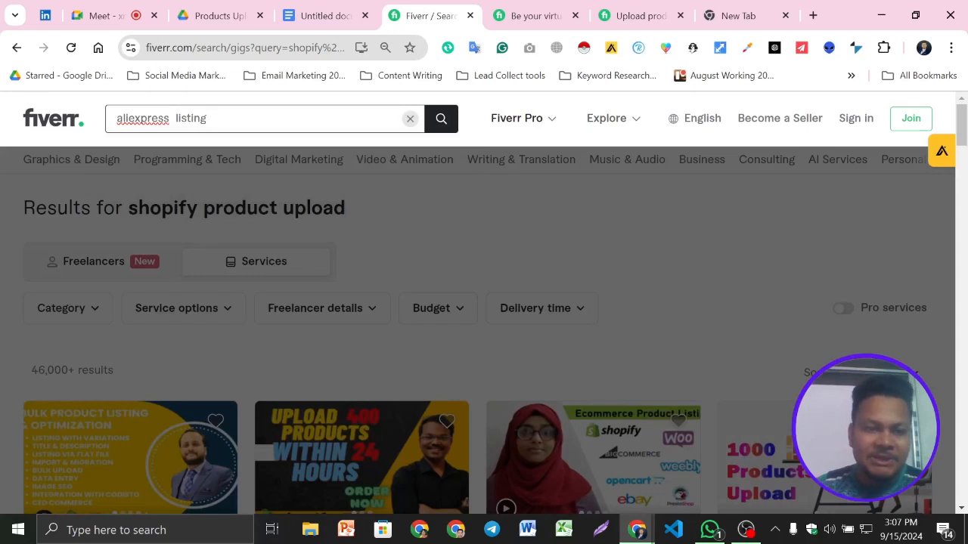
key(Return)
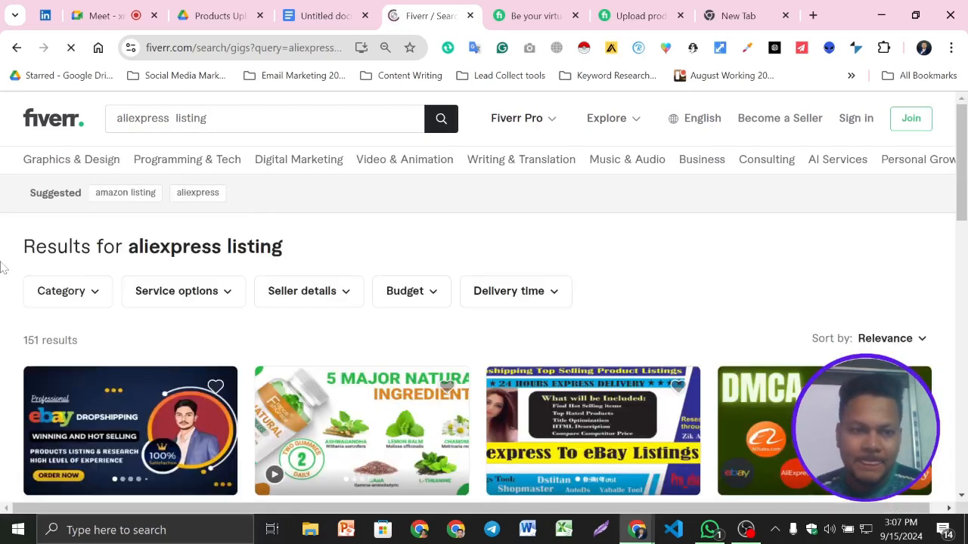
- Examine the Fiverr results for "aliexpress listing", checking the result count and the gigs' titles, seller levels, reviews and prices
scroll(34, 360, down, 1)
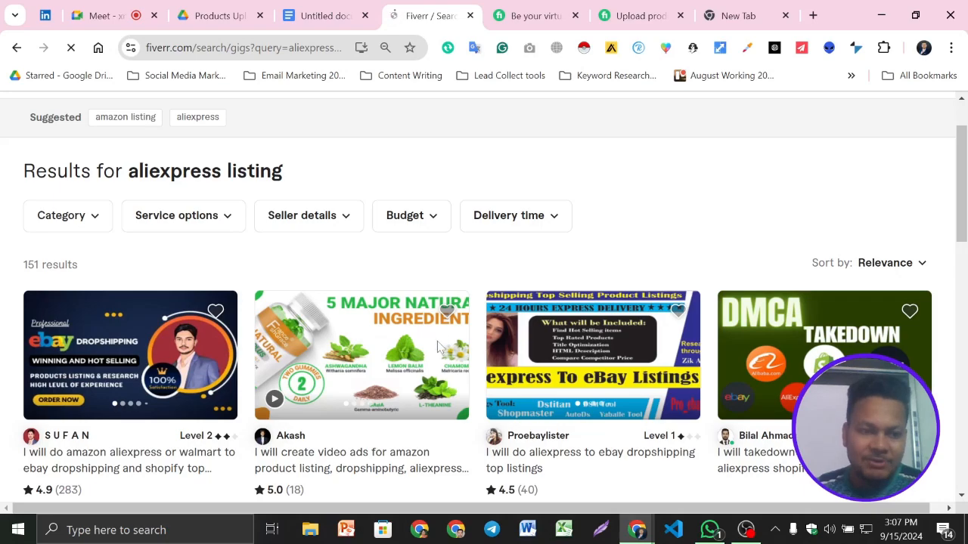
scroll(446, 348, down, 4)
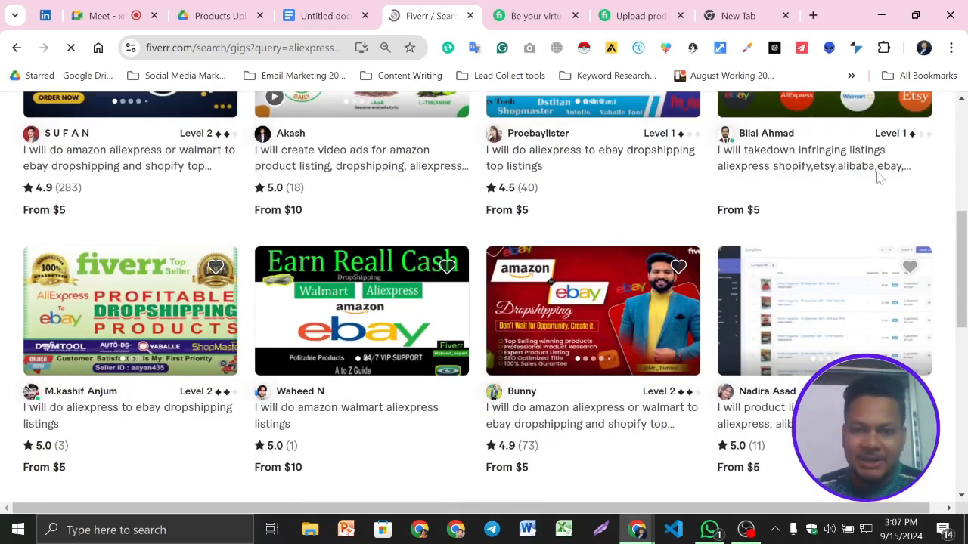
scroll(764, 235, down, 2)
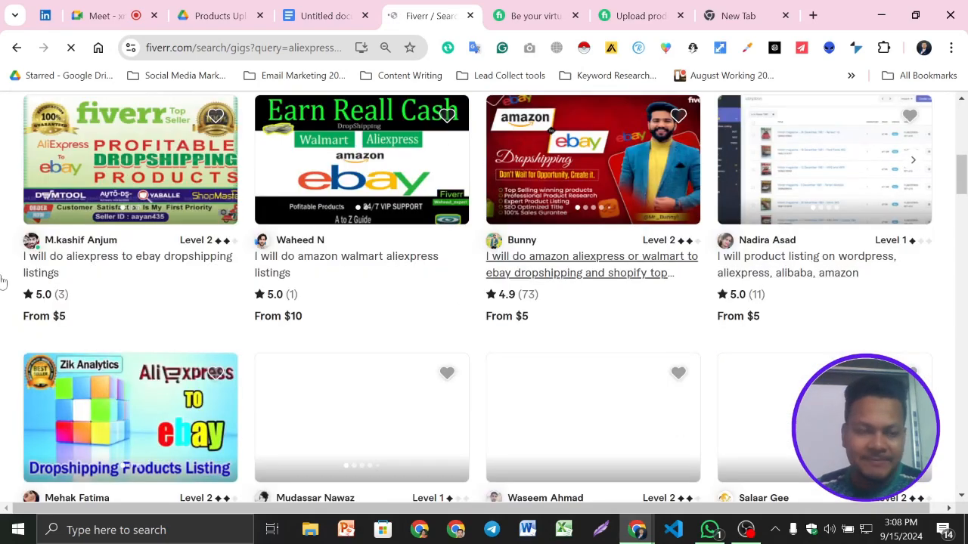
scroll(216, 302, down, 4)
scroll(771, 253, down, 4)
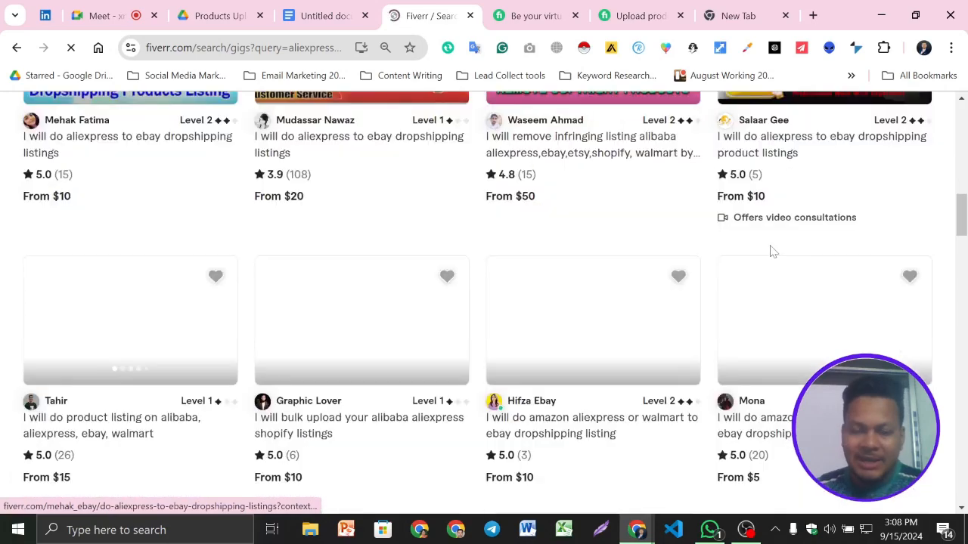
scroll(553, 315, up, 7)
scroll(556, 310, up, 8)
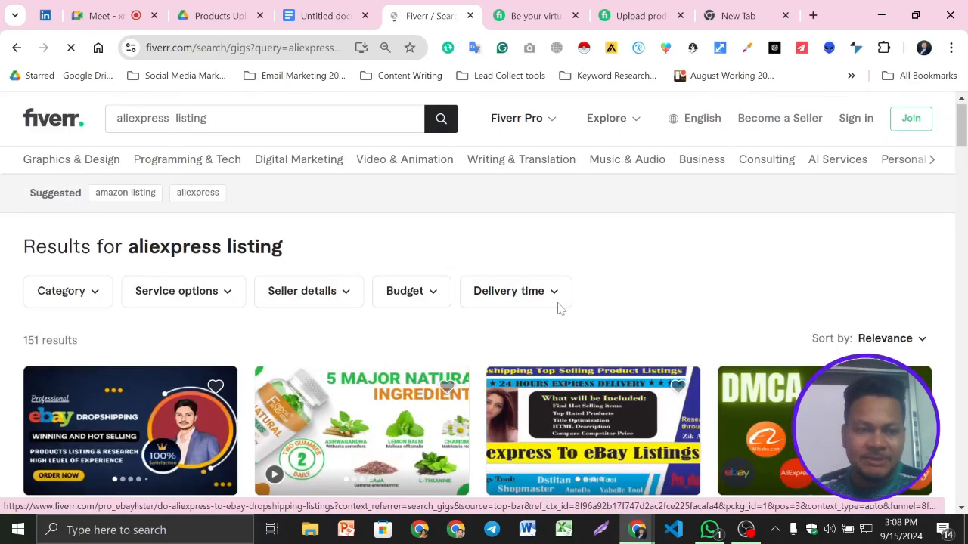
scroll(453, 249, down, 1)
scroll(333, 264, down, 1)
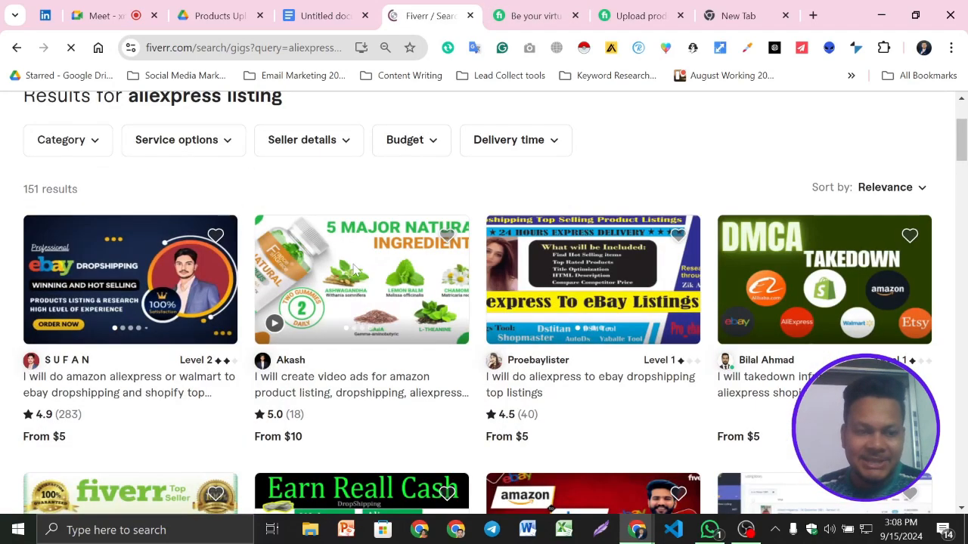
scroll(382, 268, up, 2)
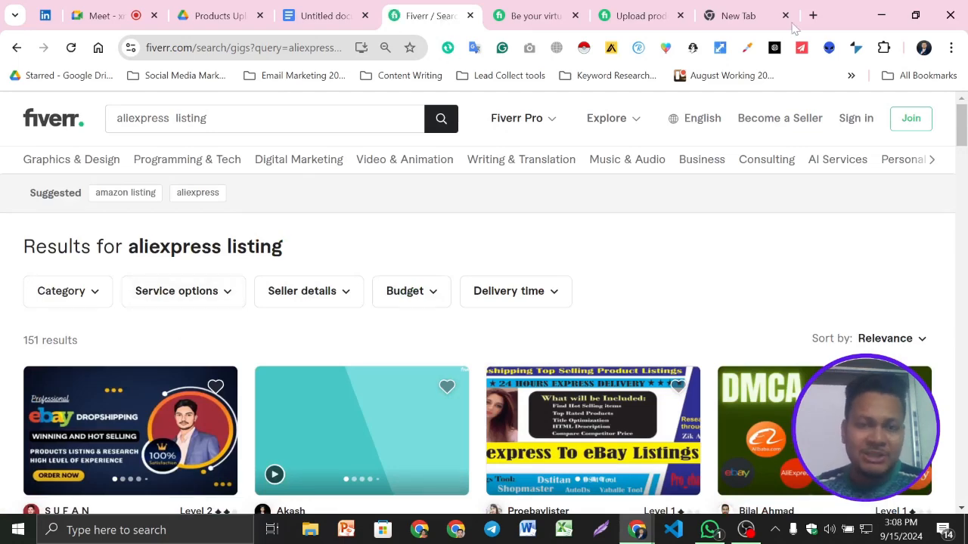
- Find the AliExpress website through Google in a new tab and look over its homepage deals and product categories
click(813, 15)
text(ali)
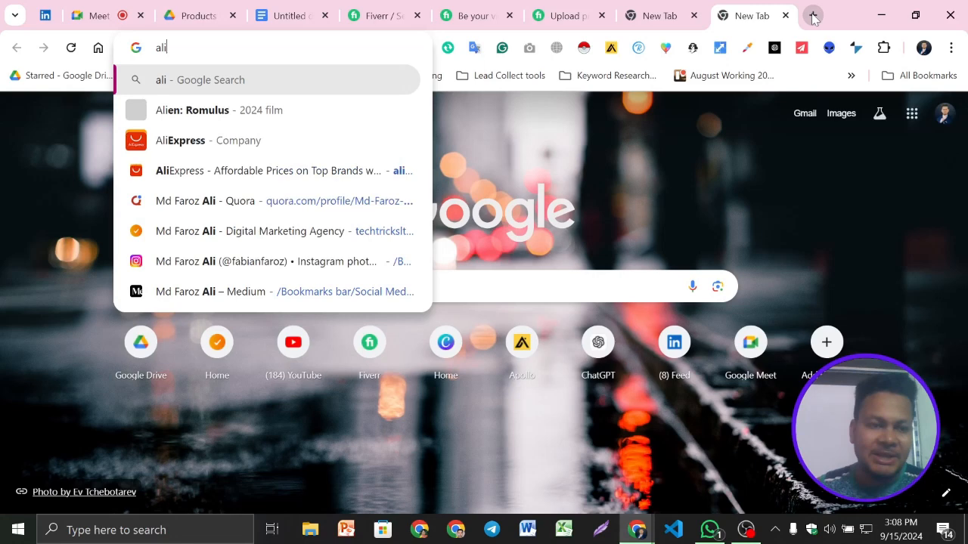
click(182, 140)
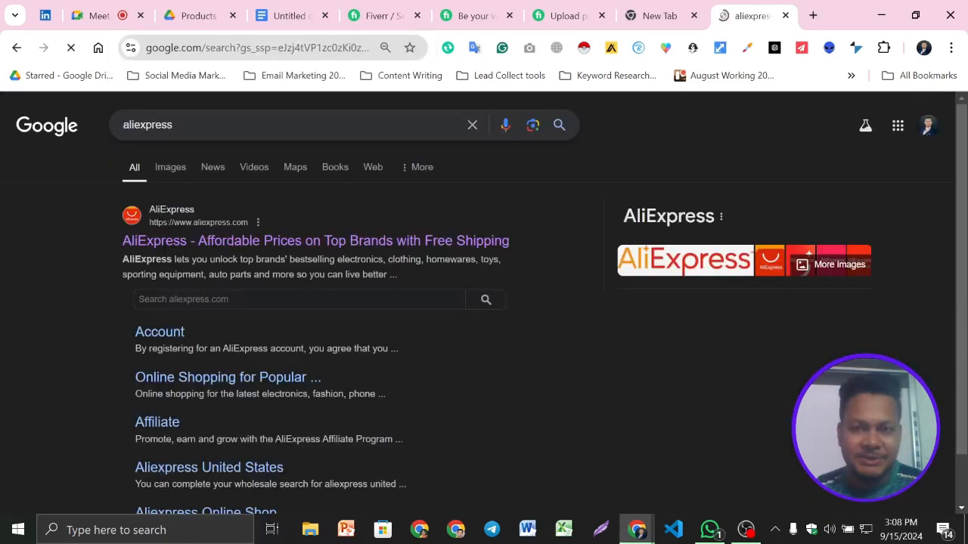
click(250, 242)
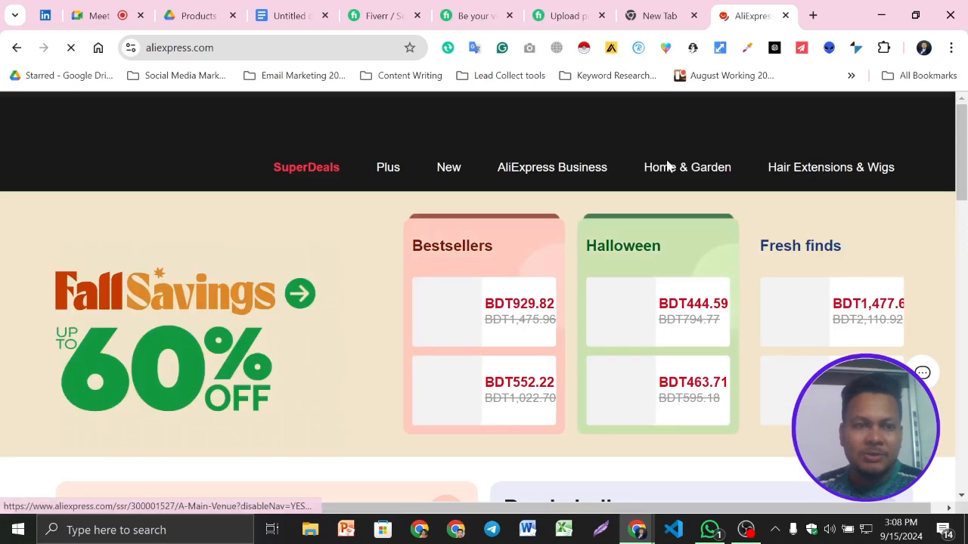
scroll(443, 287, down, 3)
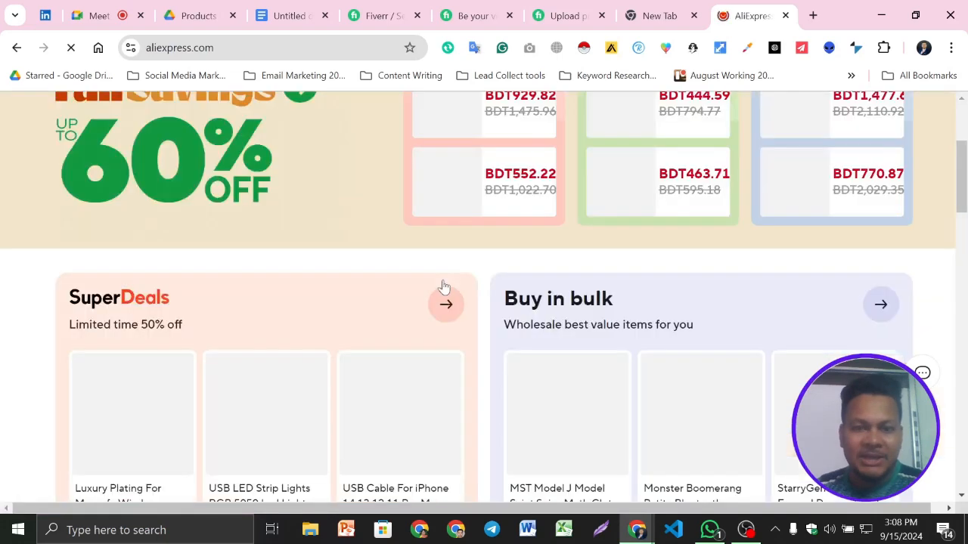
scroll(444, 287, down, 6)
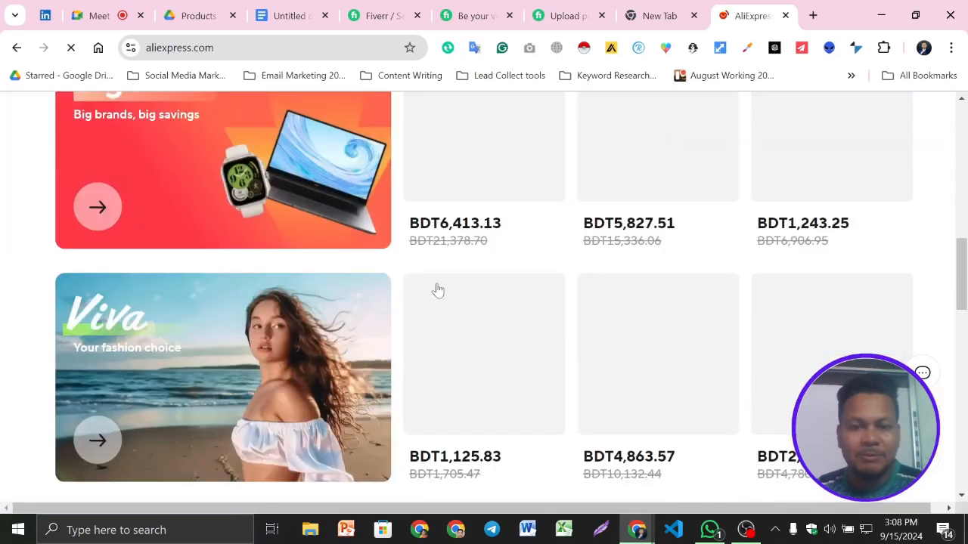
scroll(438, 290, down, 7)
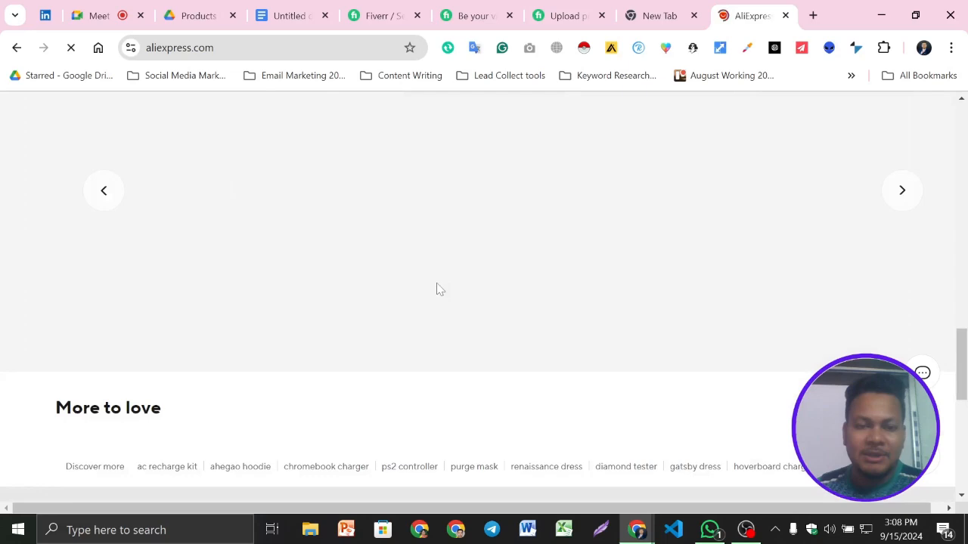
scroll(423, 282, up, 1)
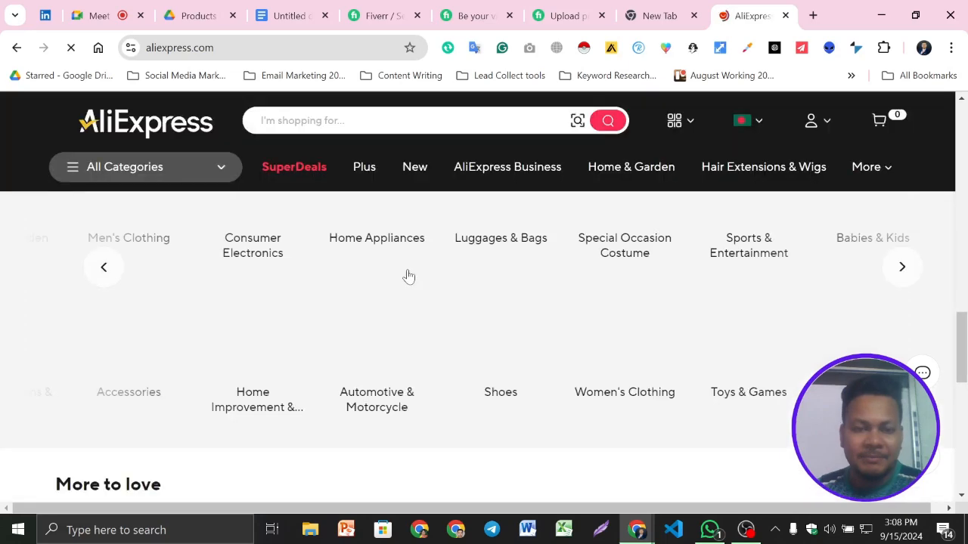
scroll(370, 286, up, 10)
- Copy "aliexpress listing" from the Fiverr search and insert it with a semicolon before "woocommerce product" in the Google Docs Keyword line
click(392, 11)
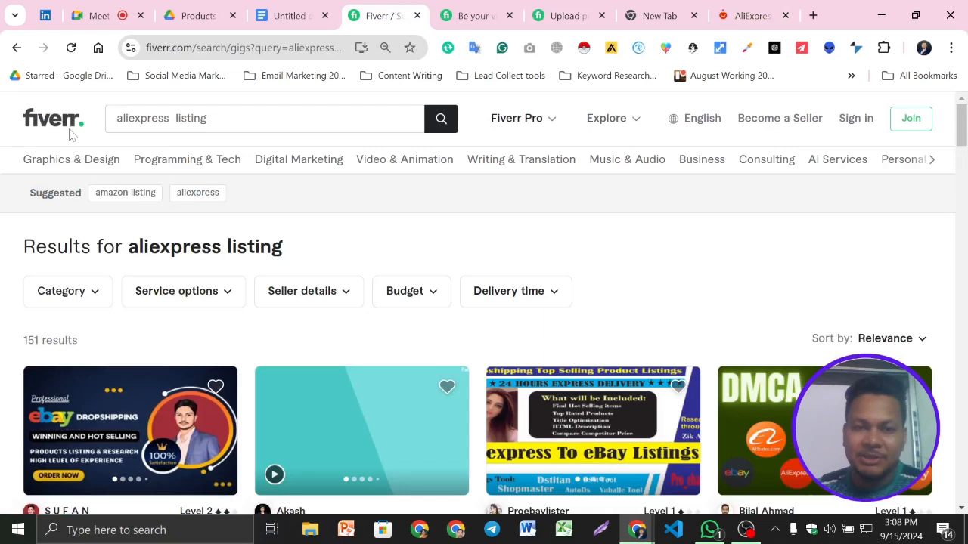
click(215, 118)
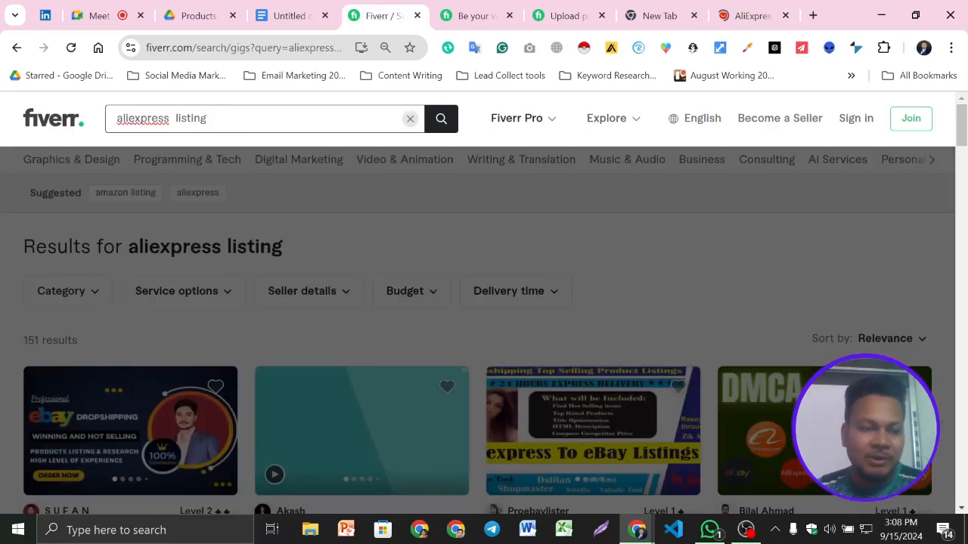
key(ctrl+a)
key(ctrl+c)
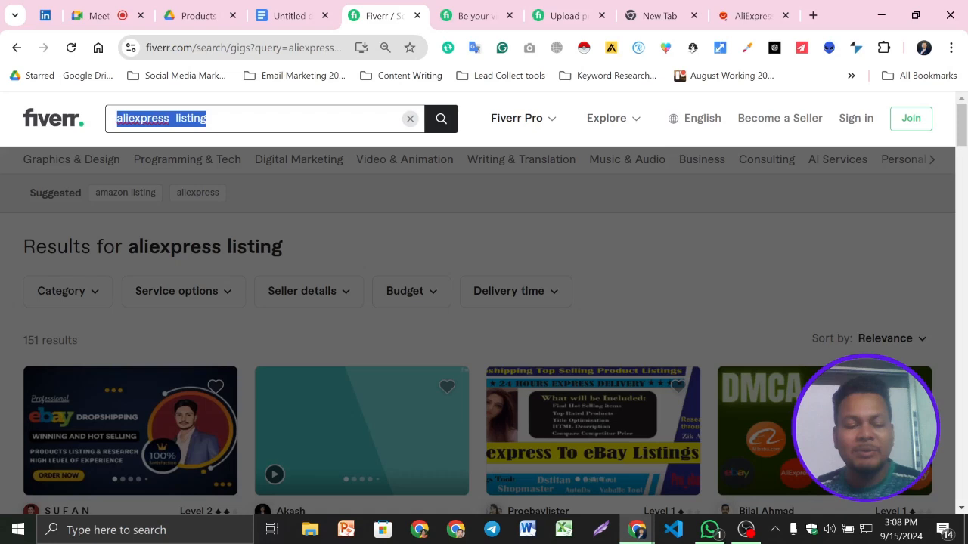
key(ctrl+shift+Tab)
key(ctrl+v)
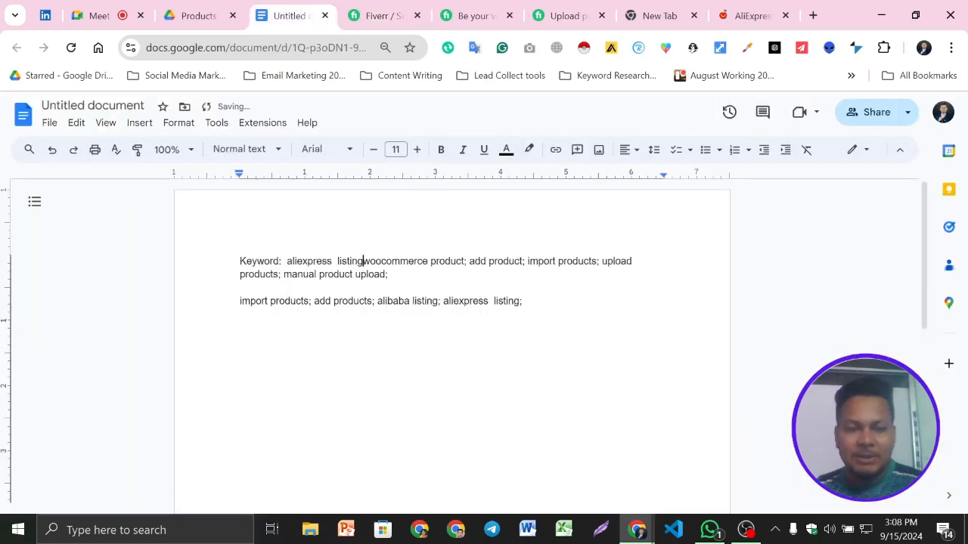
text(;)
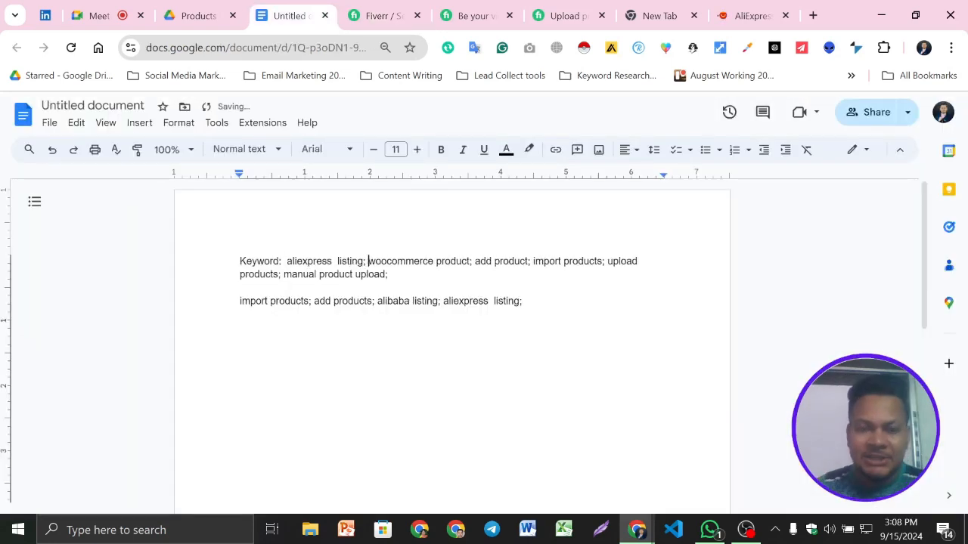
- Replace "aliexpress" with "alibaba" in the Fiverr search and search for "alibaba listing"
click(400, 9)
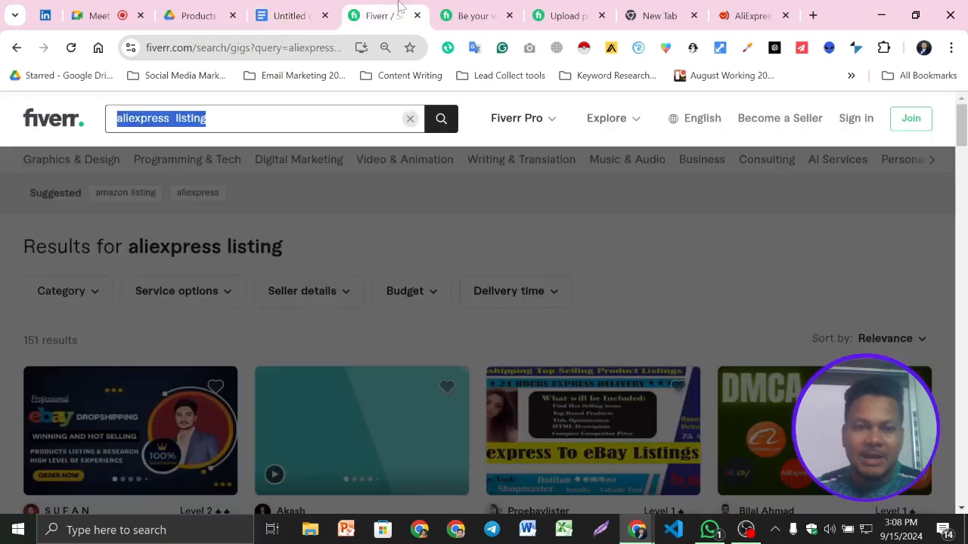
click(128, 211)
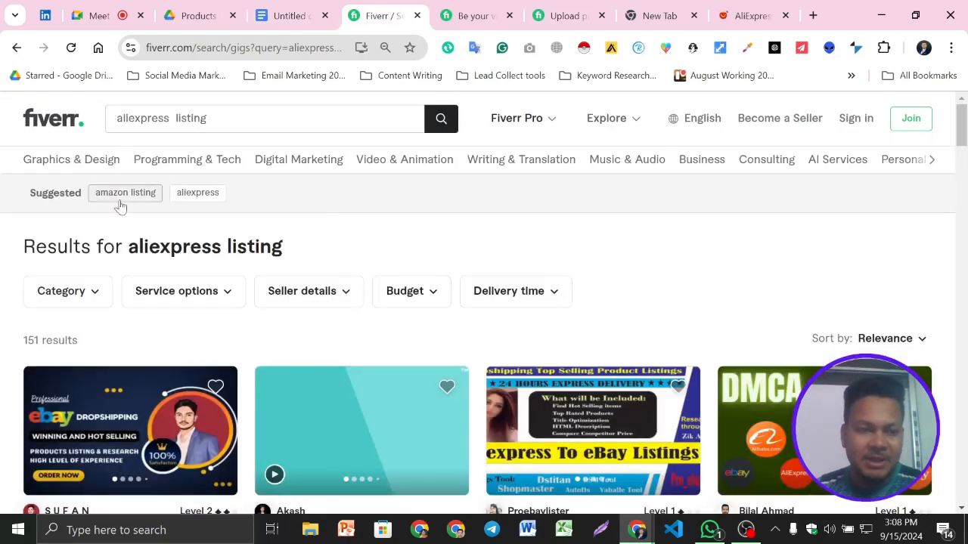
click(202, 202)
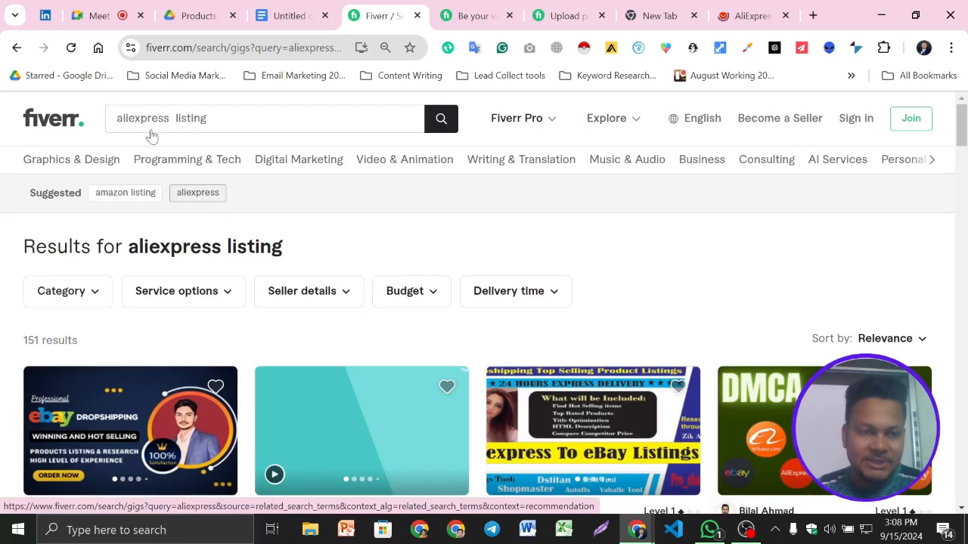
double_click(143, 119)
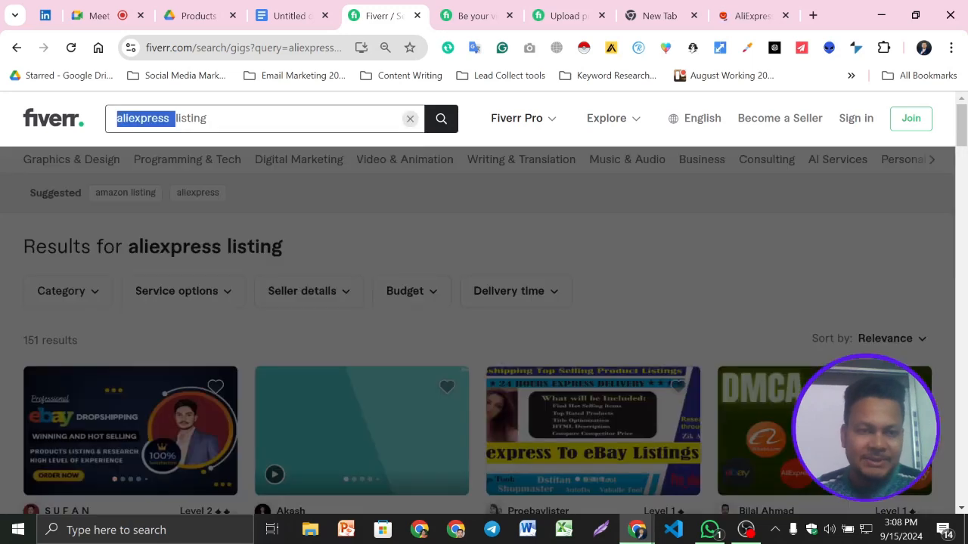
text(alibaba)
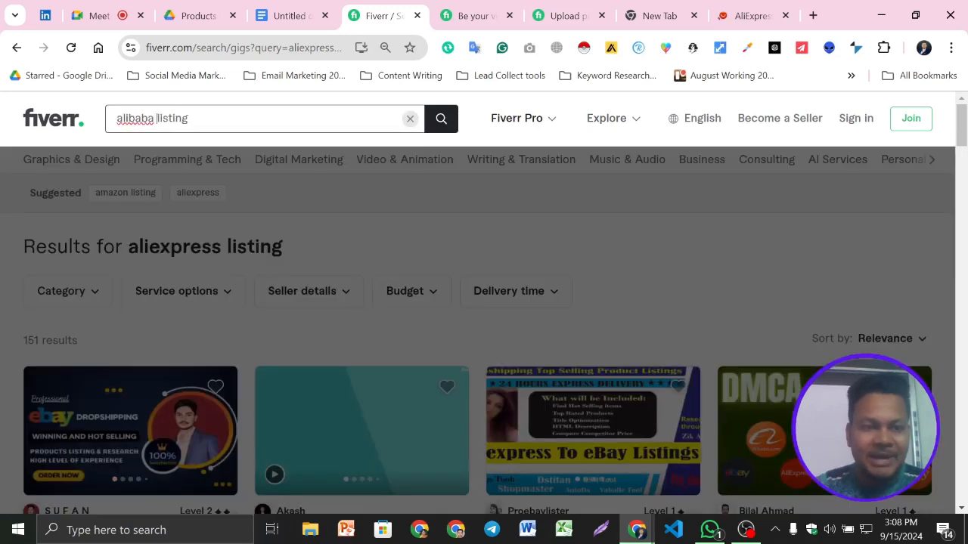
click(433, 124)
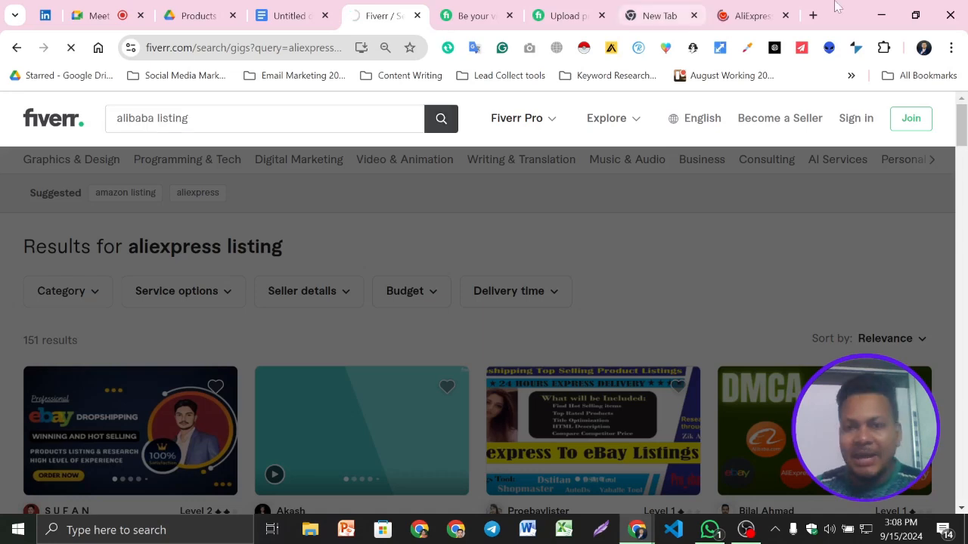
- Search Google for "alibaba" in the empty browser tab and look over the results
click(752, 15)
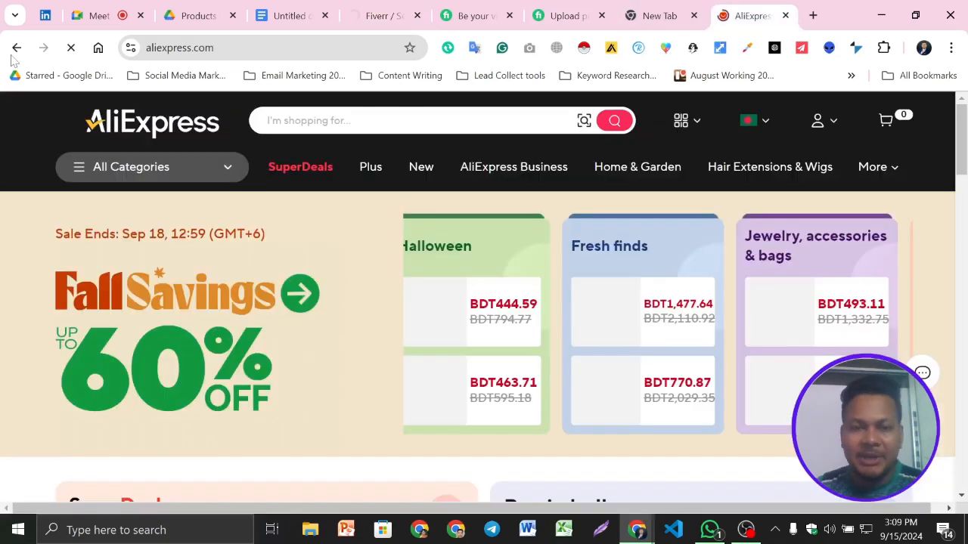
click(650, 16)
text(al)
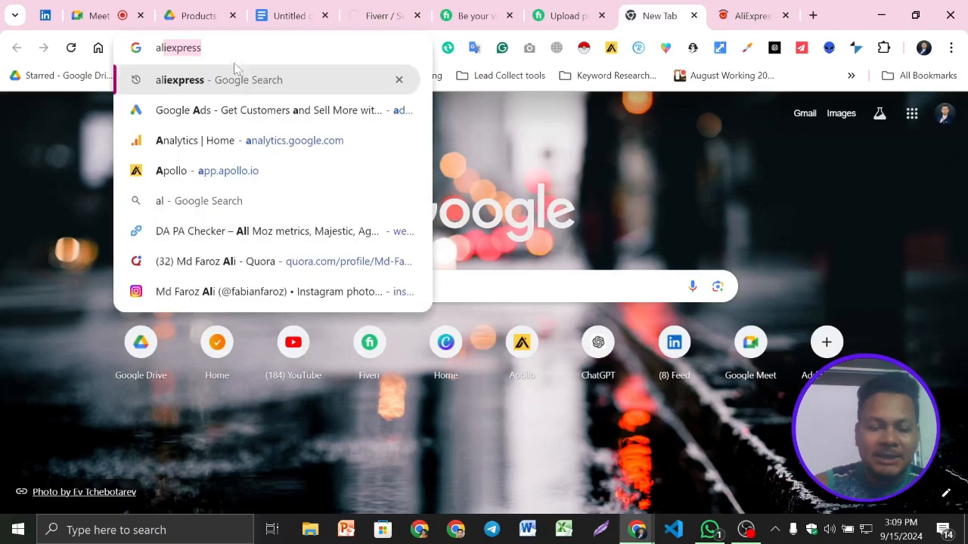
text(iba)
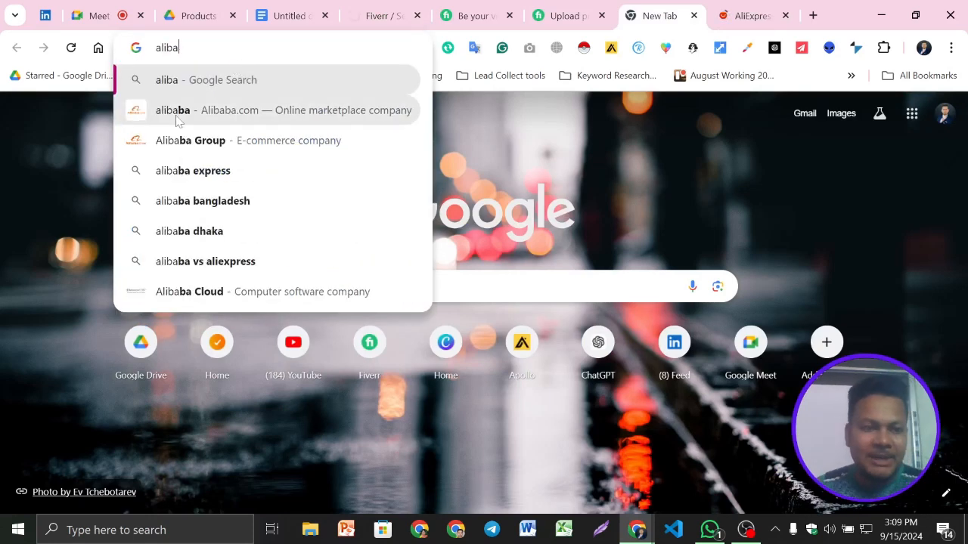
click(177, 117)
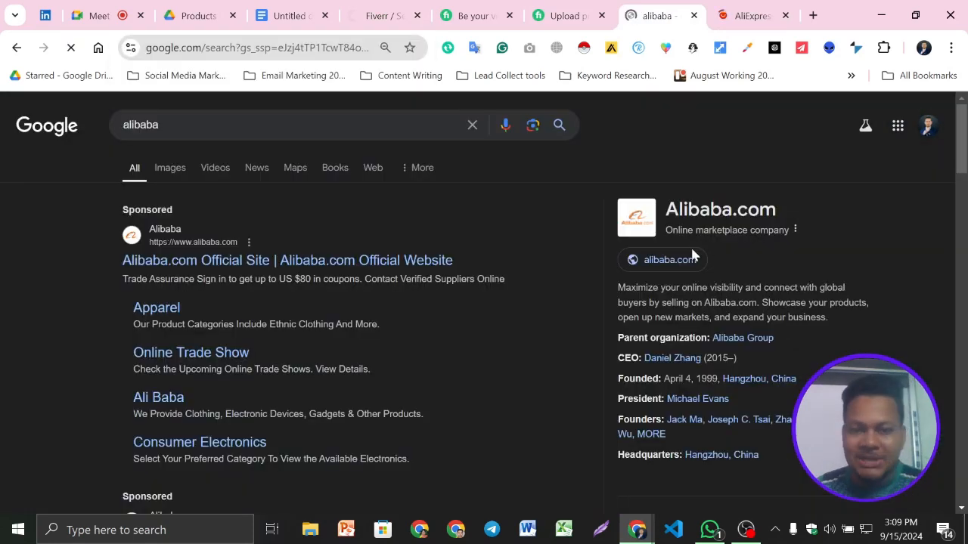
scroll(729, 108, down, 1)
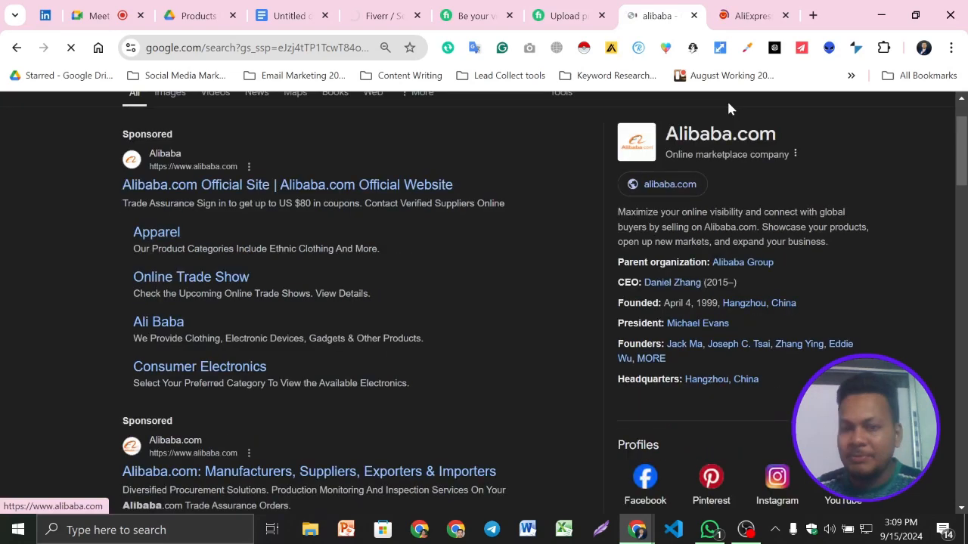
- Switch to the Google Meet call and look through the list of people in the meeting
click(175, 9)
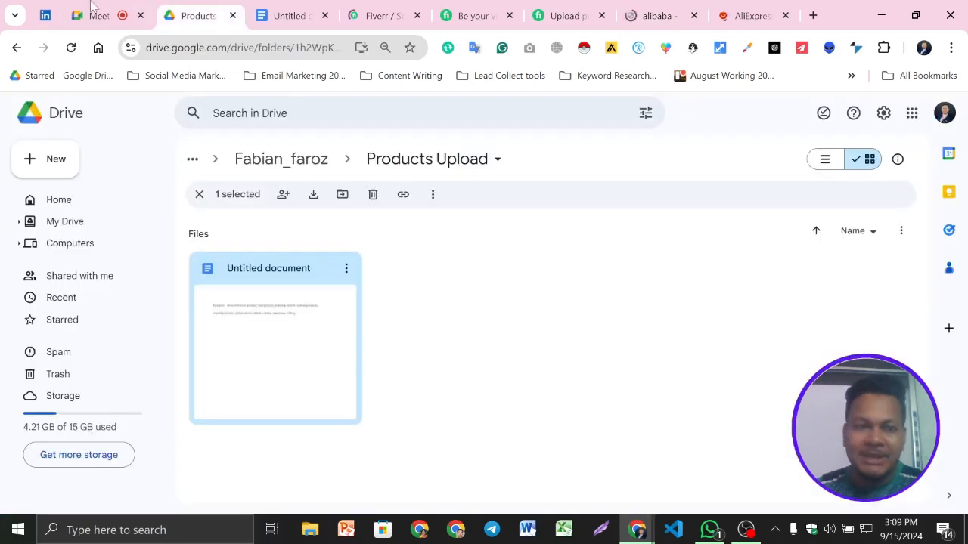
click(92, 11)
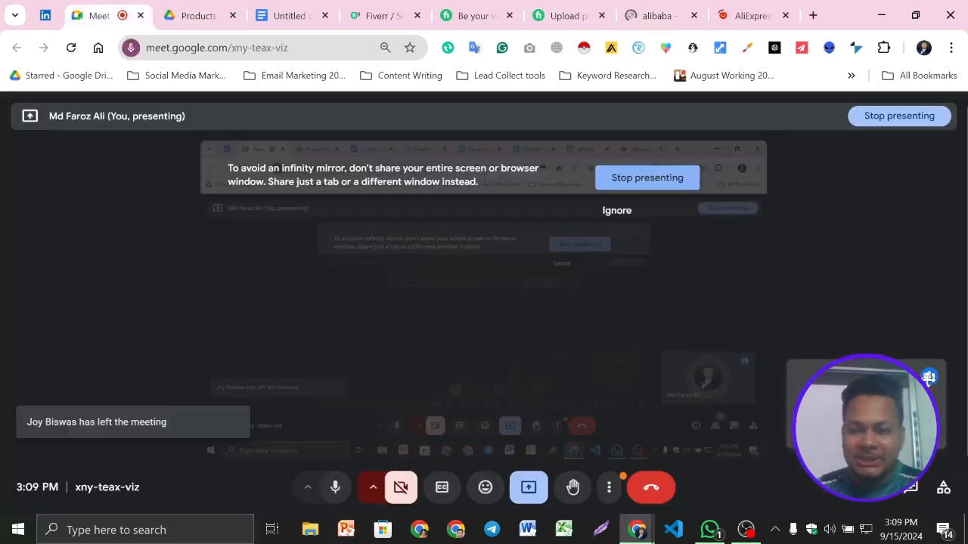
click(890, 495)
scroll(863, 334, down, 3)
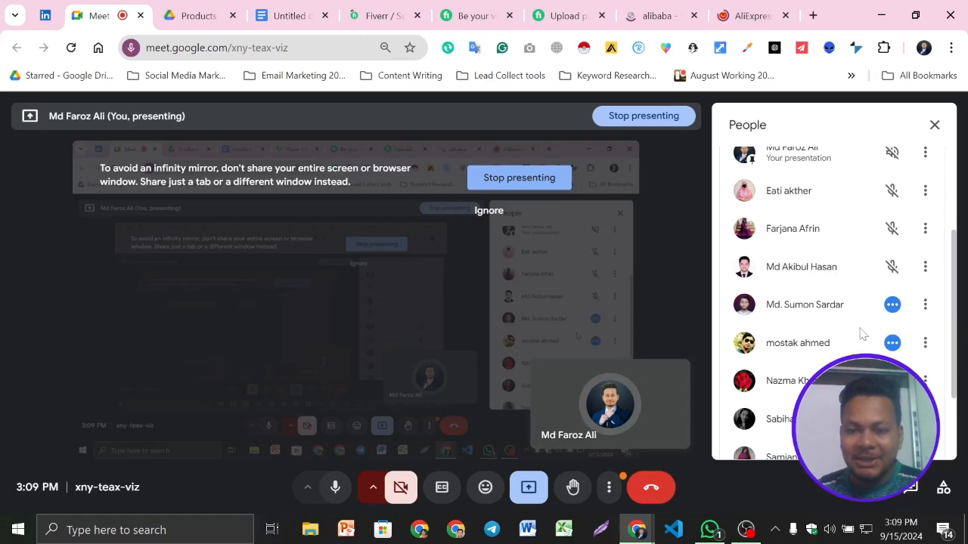
scroll(862, 334, down, 2)
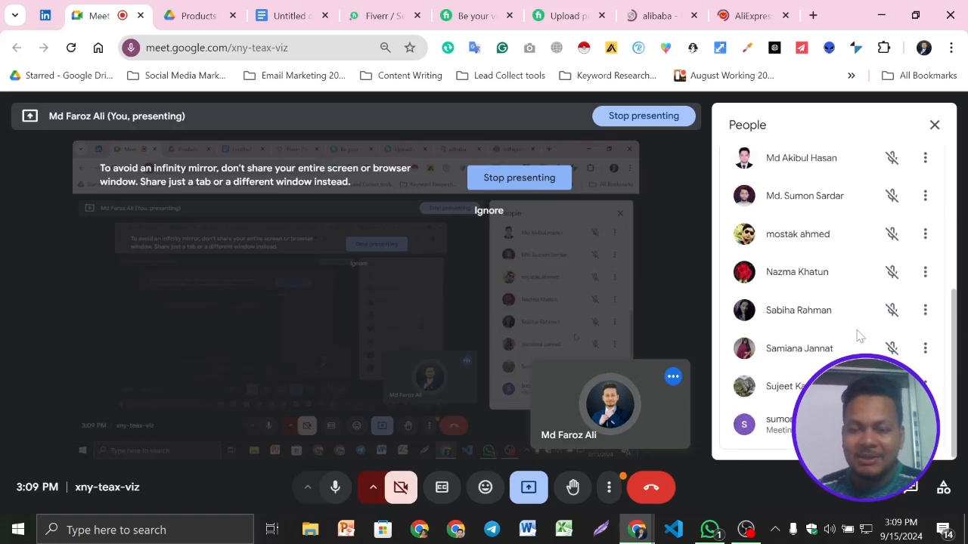
scroll(870, 289, up, 1)
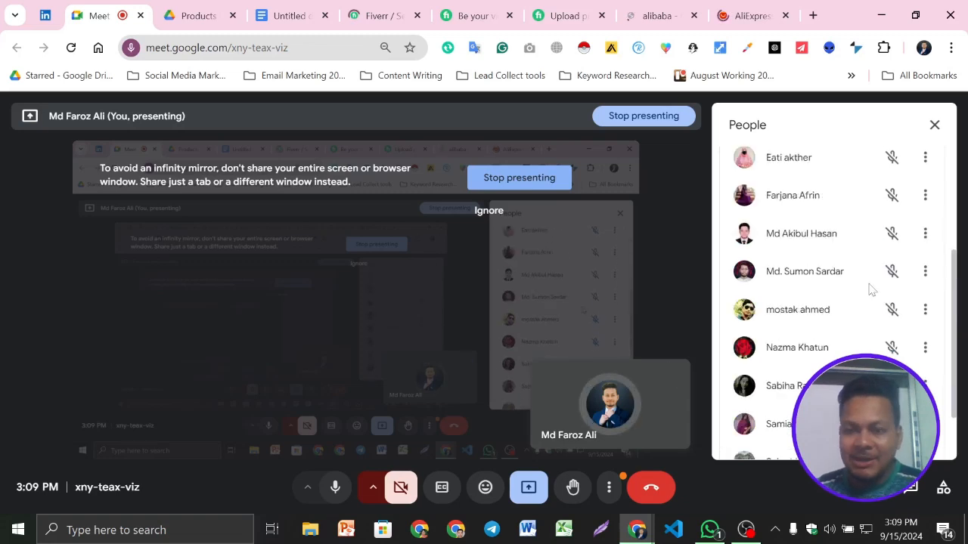
scroll(869, 289, up, 3)
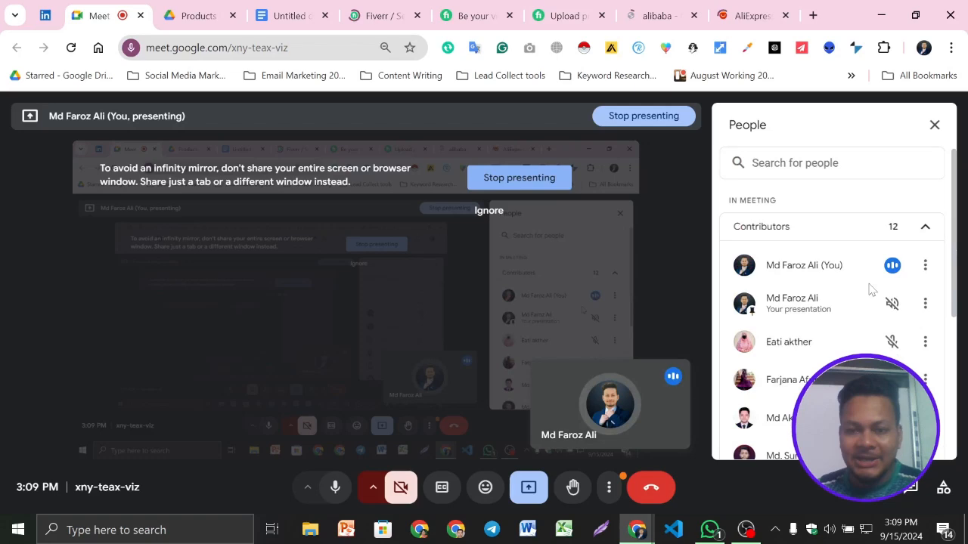
- Open the alibaba.com website from the Google results and close the AliExpress page
click(662, 6)
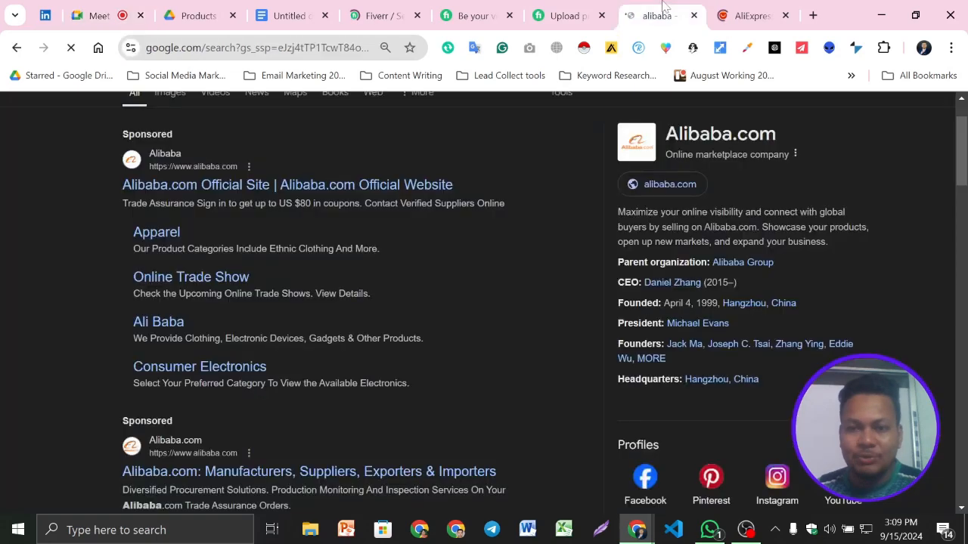
click(653, 191)
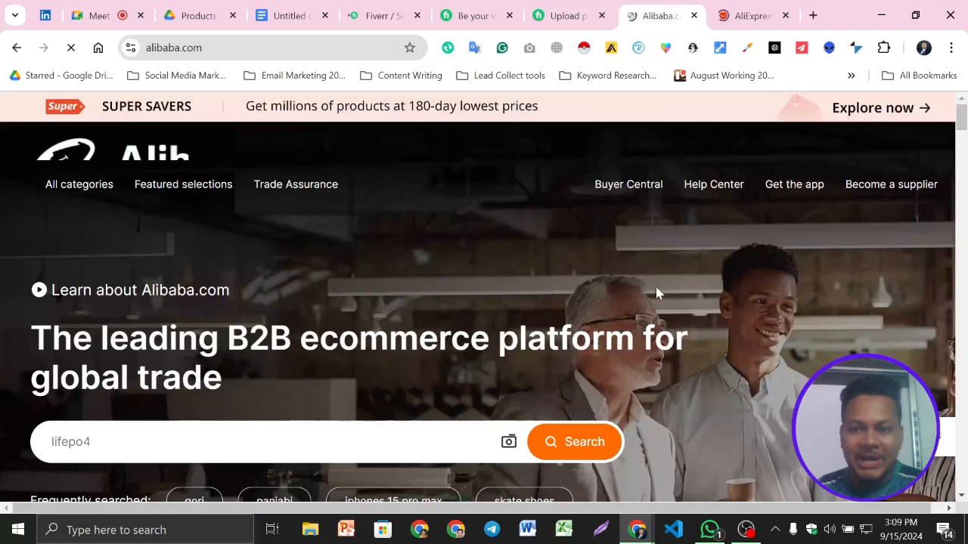
click(779, 21)
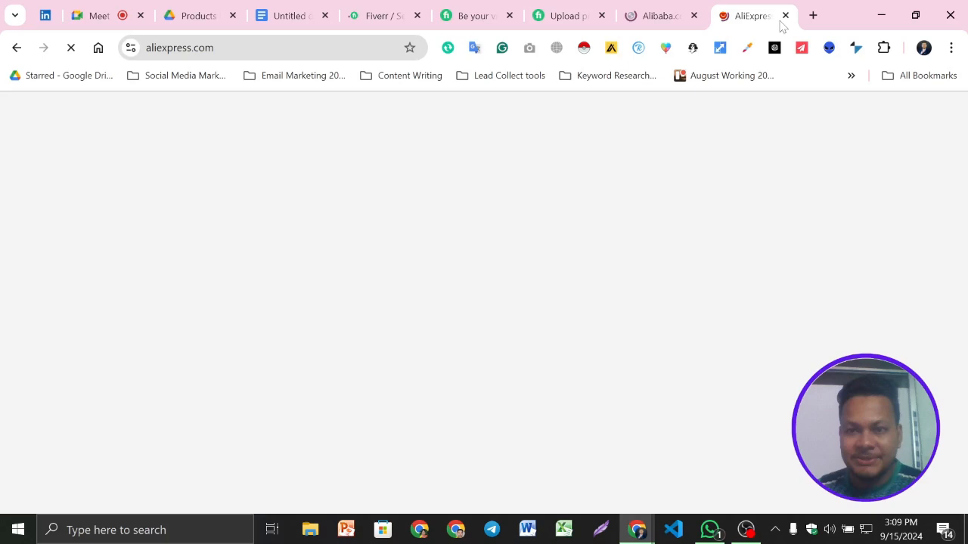
click(785, 15)
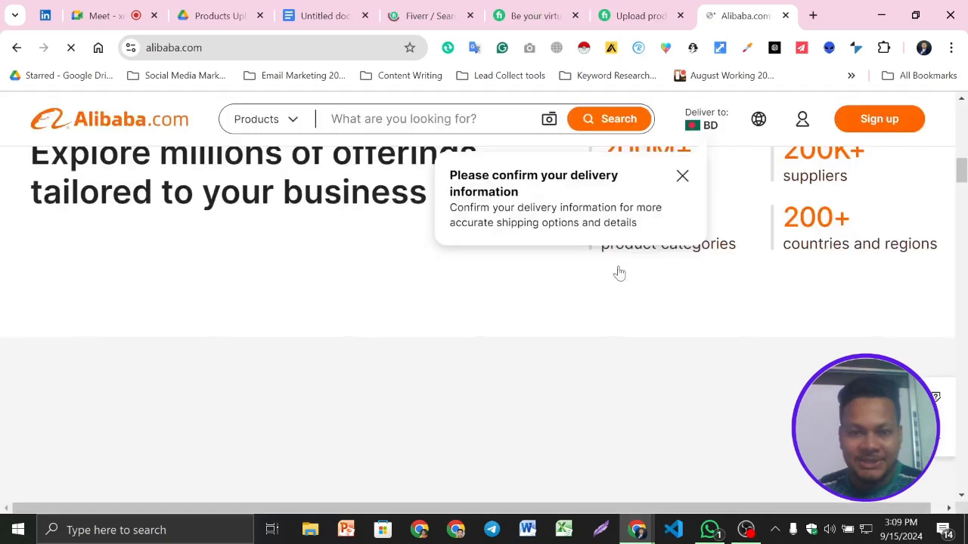
- Dismiss the delivery information notice on Alibaba.com and look over the homepage's rankings, new arrivals and deals
scroll(619, 273, down, 5)
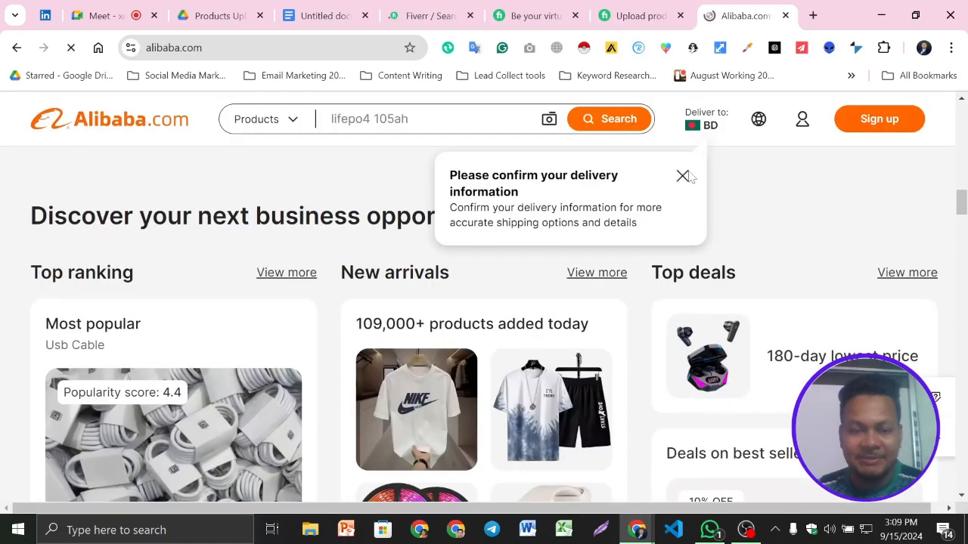
click(682, 176)
scroll(177, 214, down, 5)
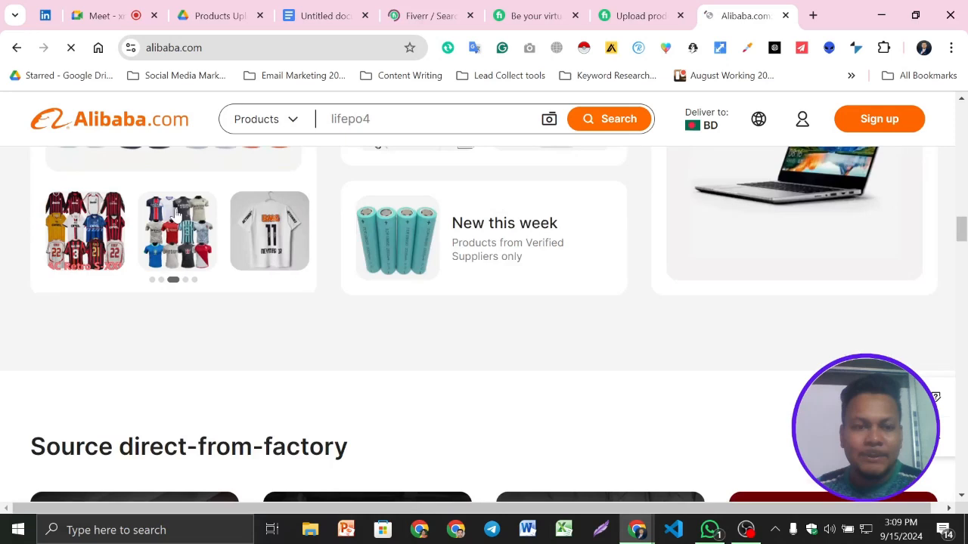
scroll(809, 333, up, 1)
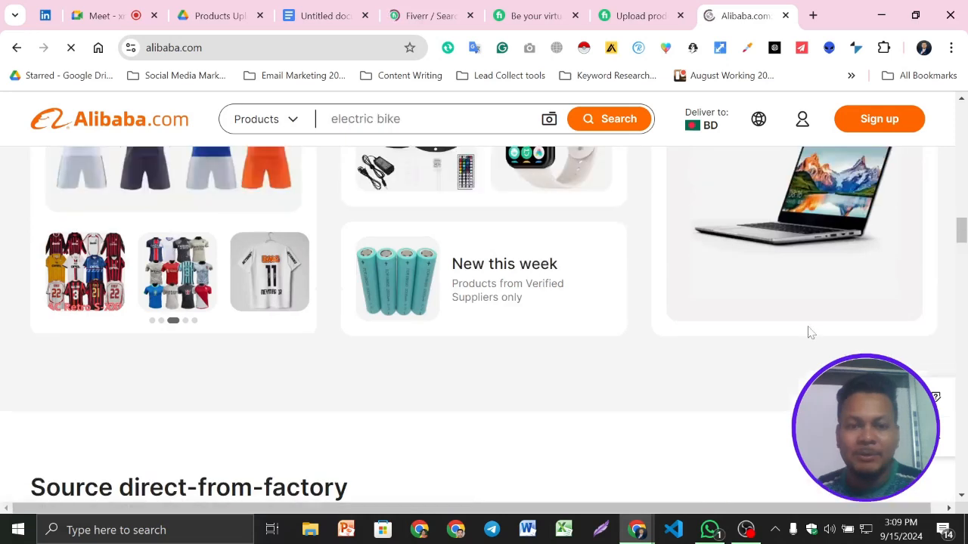
scroll(809, 333, up, 5)
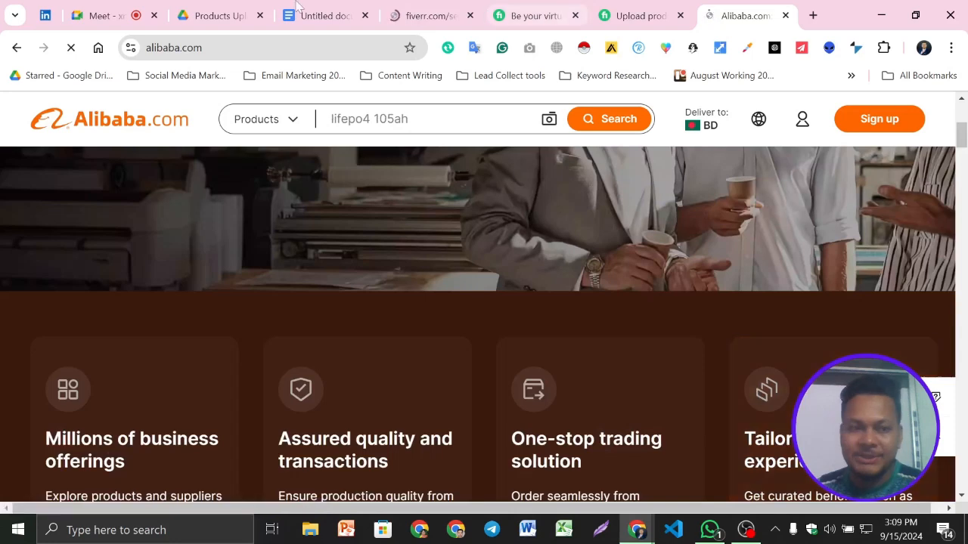
- Copy "alibaba listing" from the Fiverr search and insert it with a semicolon before "woocommerce product" in the Google Docs Keyword line
click(427, 15)
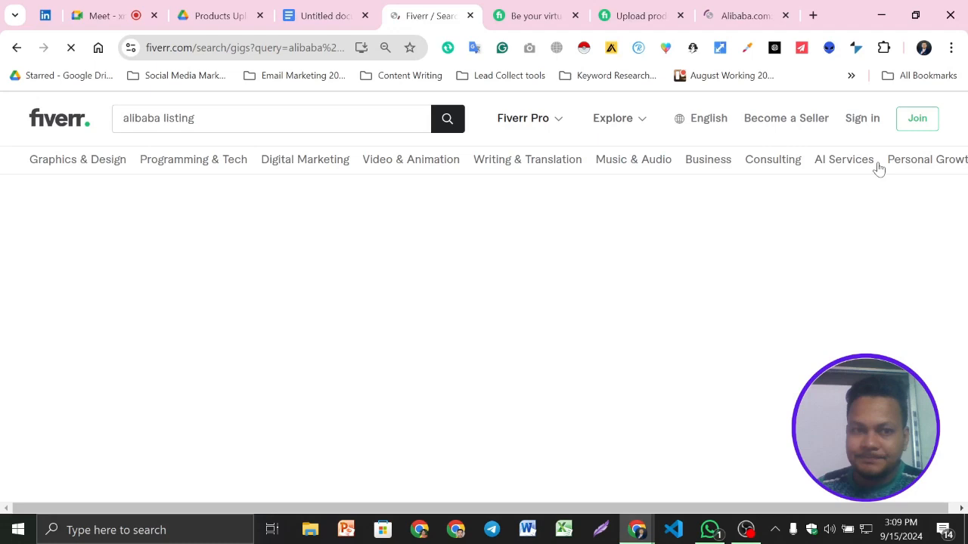
triple_click(195, 121)
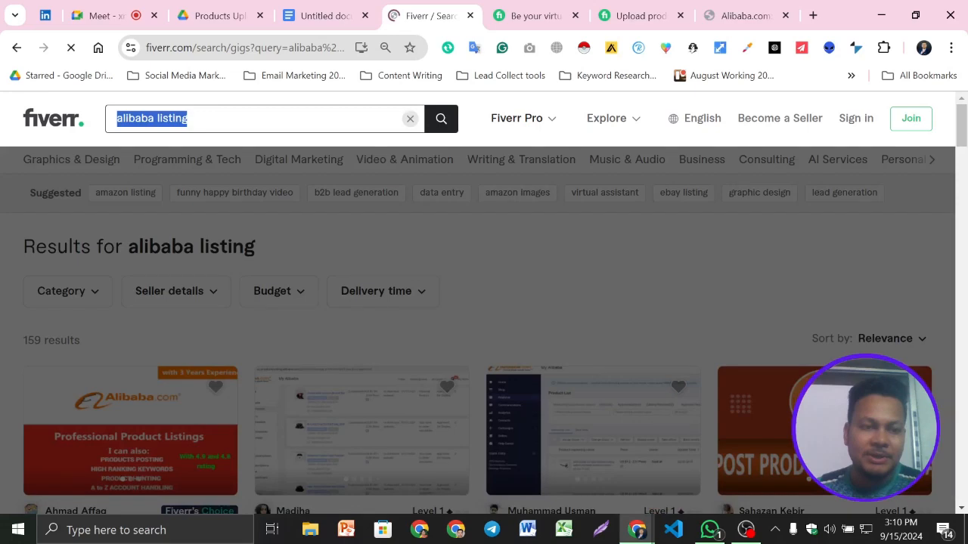
click(326, 16)
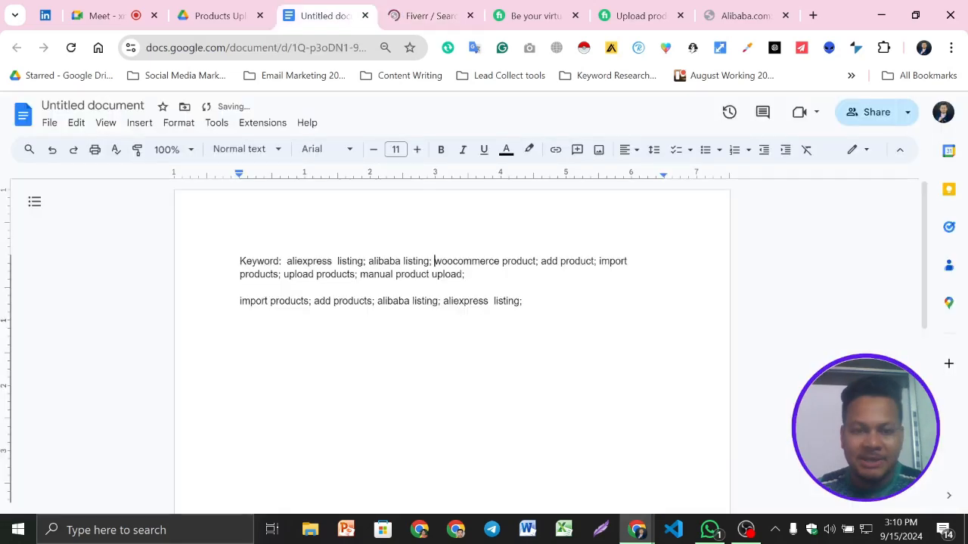
- Search Fiverr for the suggested term "ebay listing" and check its result count and the gigs' levels, reviews and prices
click(444, 7)
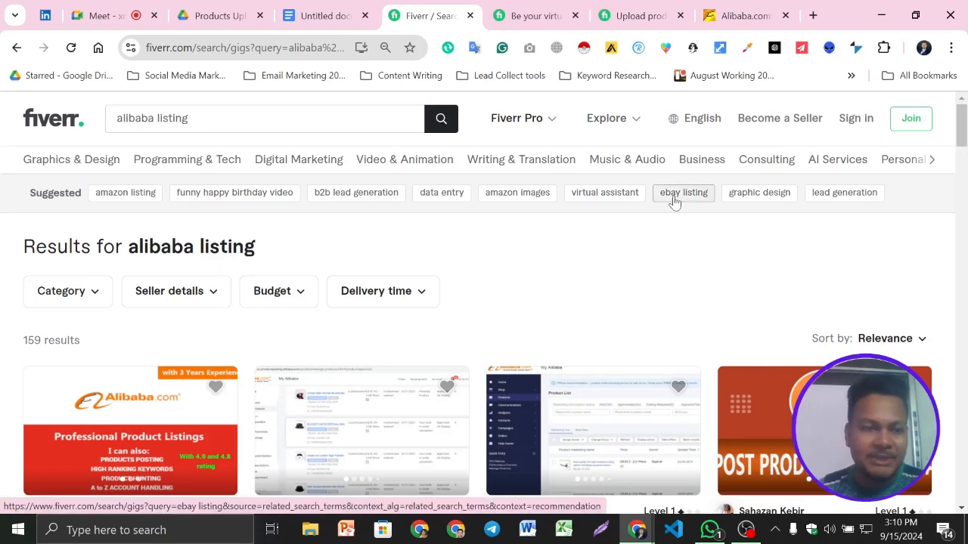
click(675, 199)
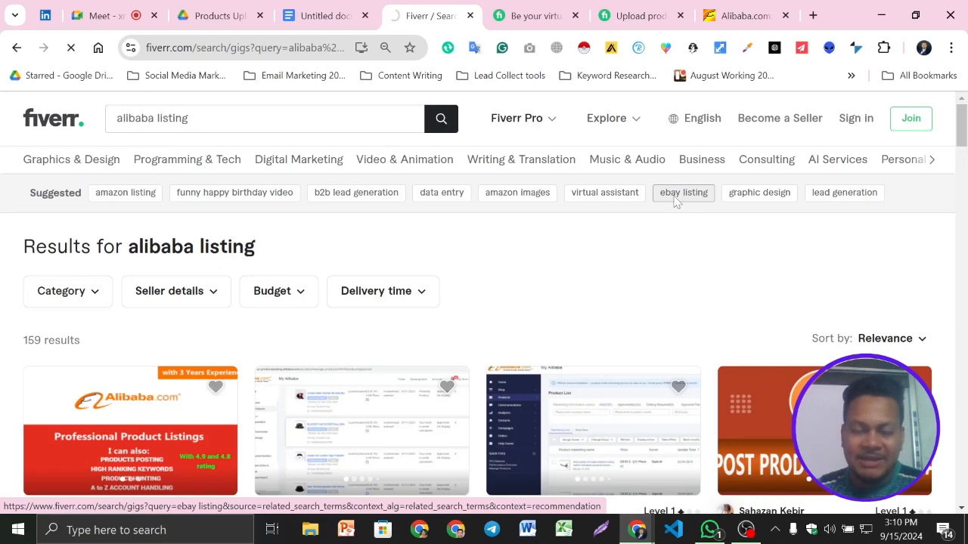
scroll(270, 260, down, 3)
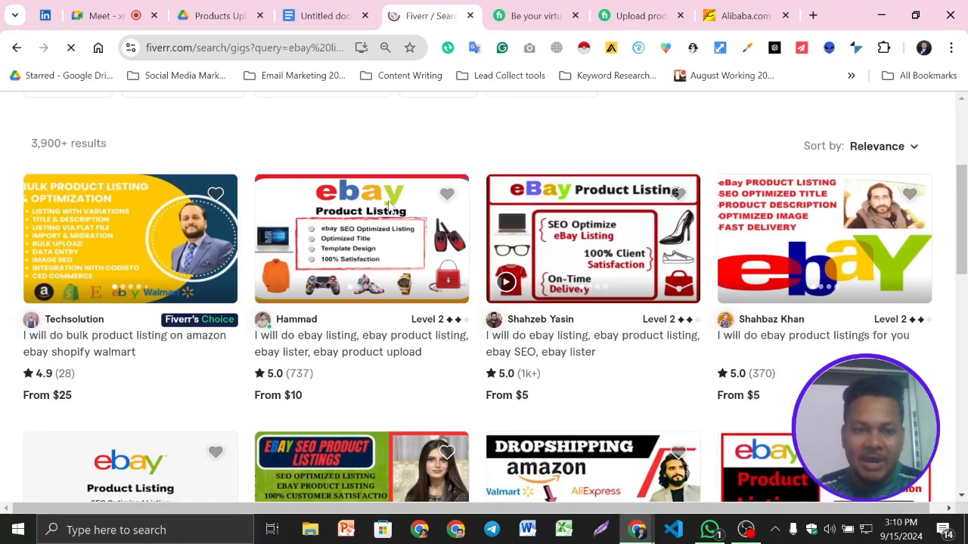
scroll(389, 204, up, 3)
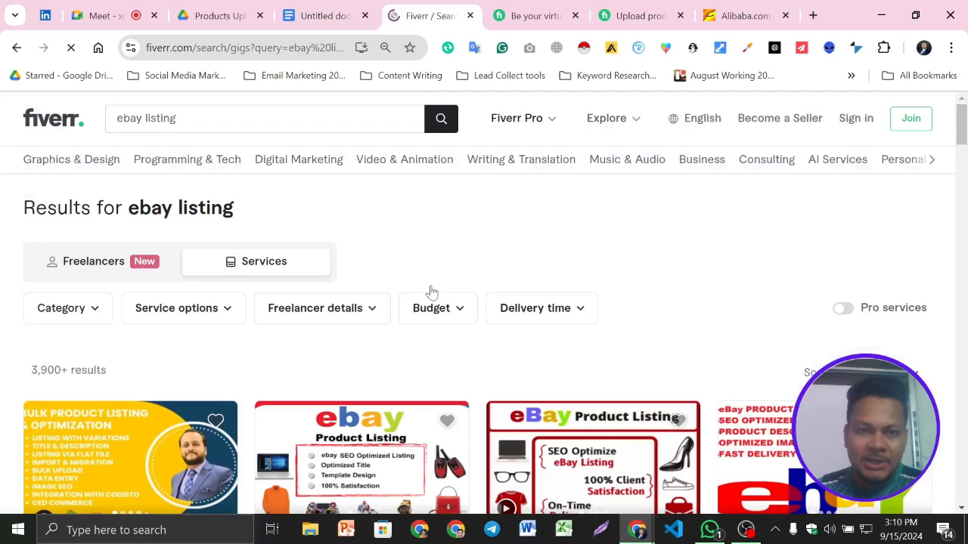
- Search Fiverr for the suggested keyword "ebay seo listing" and look over its result count and gigs
triple_click(152, 121)
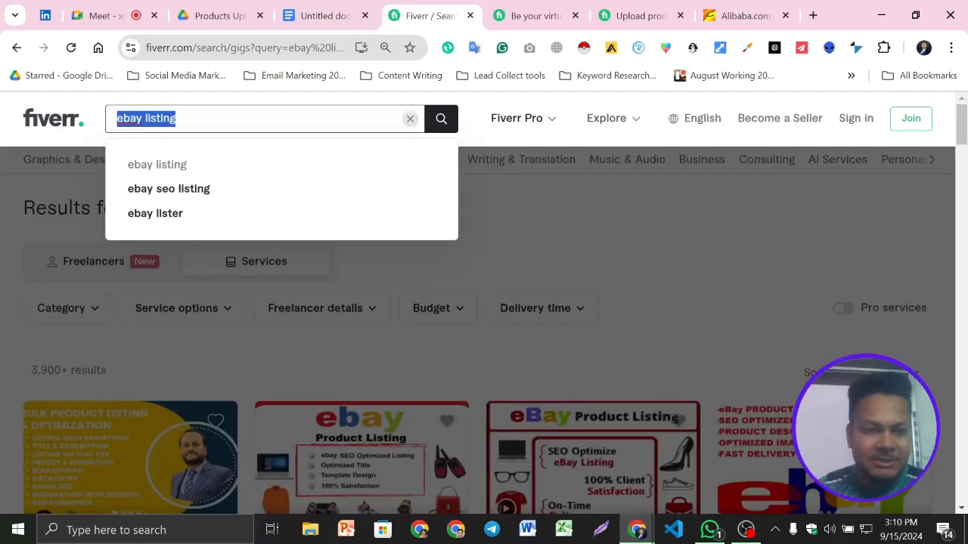
click(203, 192)
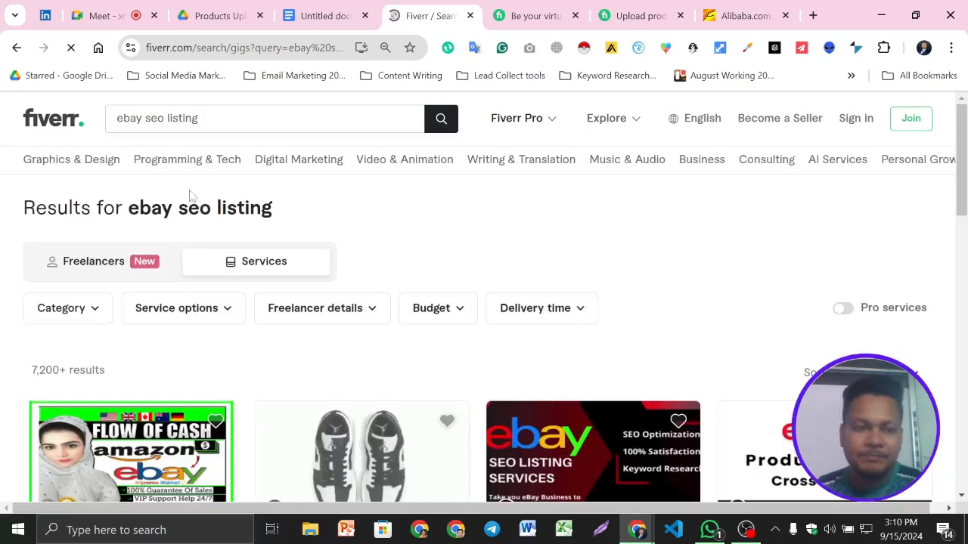
scroll(356, 438, down, 5)
scroll(356, 438, up, 5)
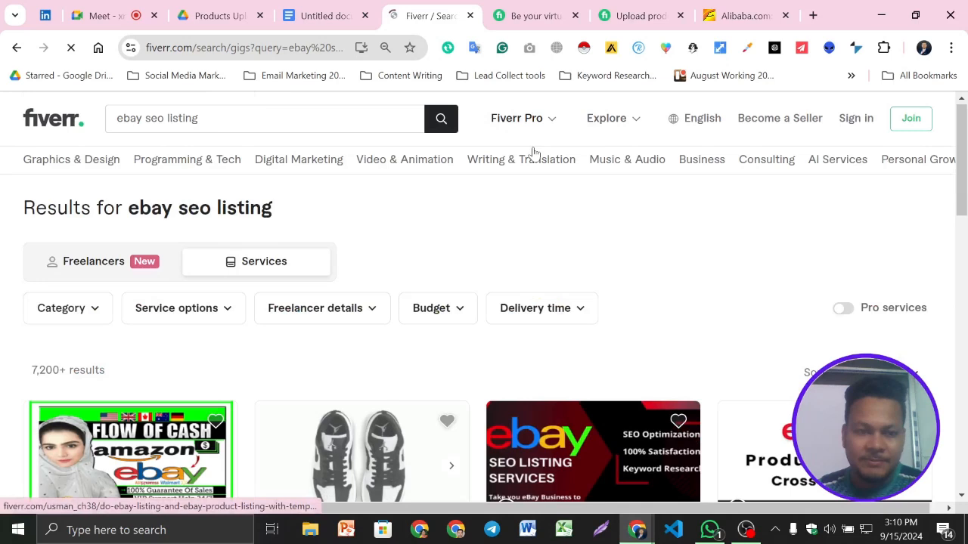
- Close the surplus gig pages still loading in the browser beside the "ebay seo listing" results
click(296, 5)
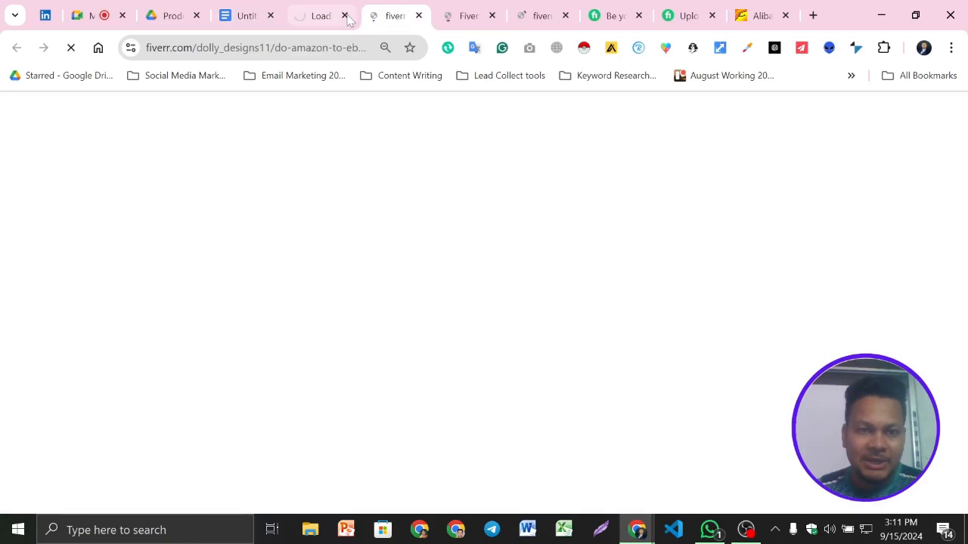
click(345, 16)
click(345, 16)
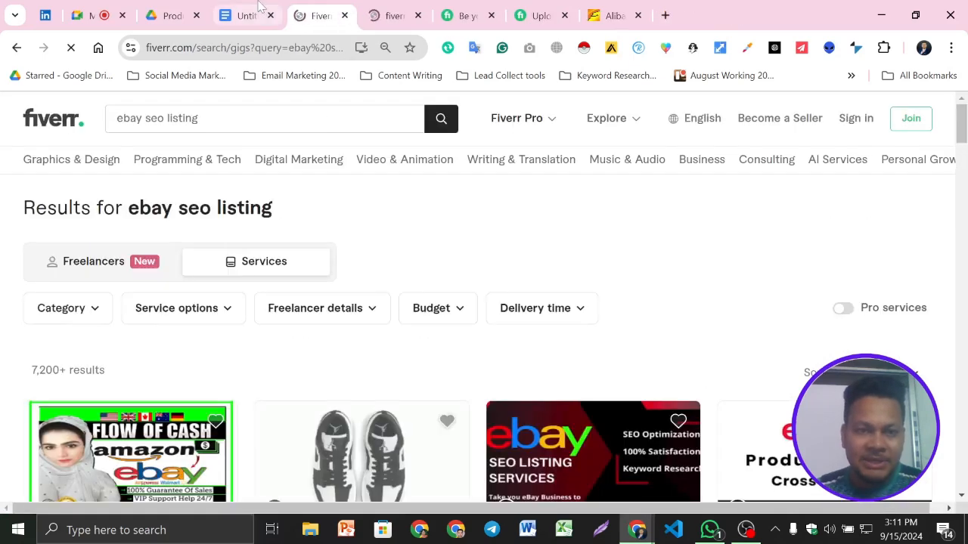
- Copy "aliexpress" from the Google Docs Keyword line and replace the Fiverr search text with it
click(255, 13)
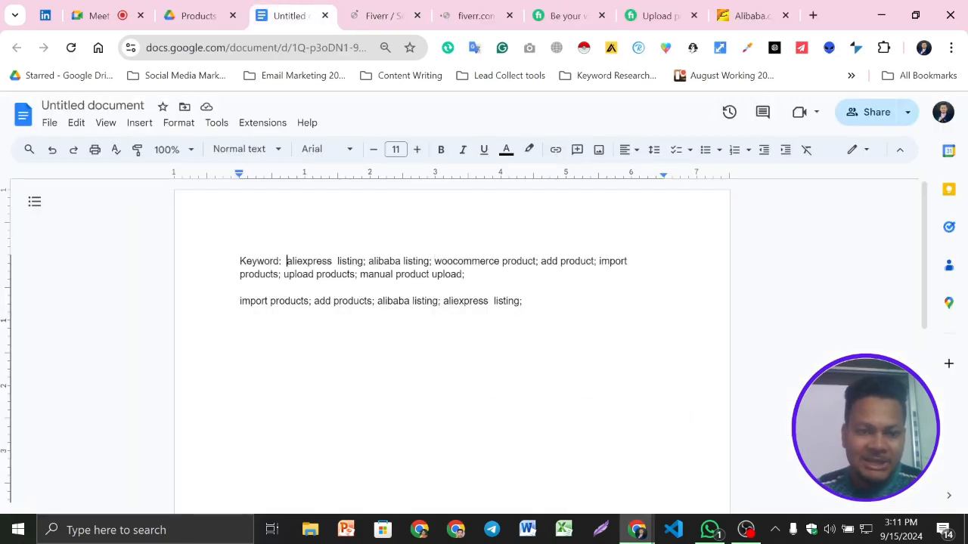
double_click(308, 260)
key(ctrl+c)
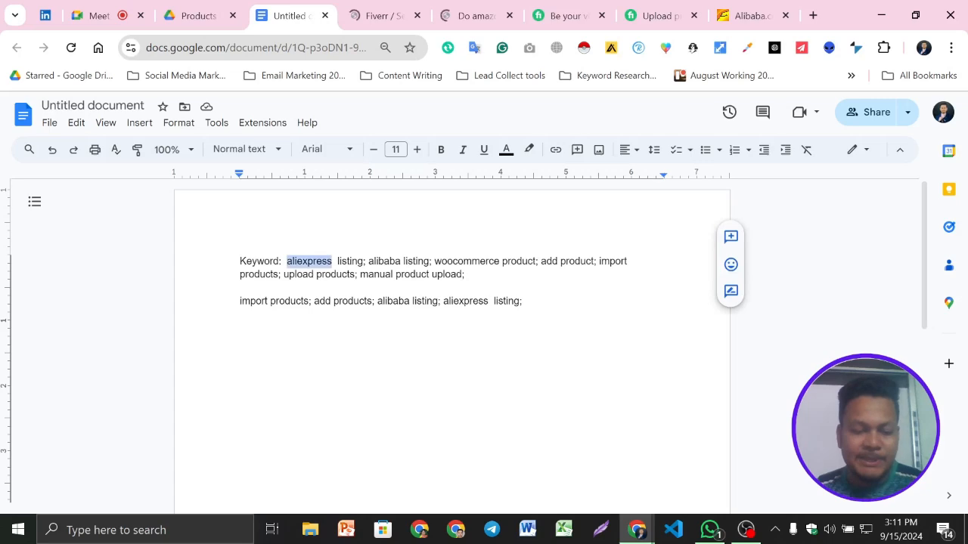
click(381, 13)
triple_click(158, 119)
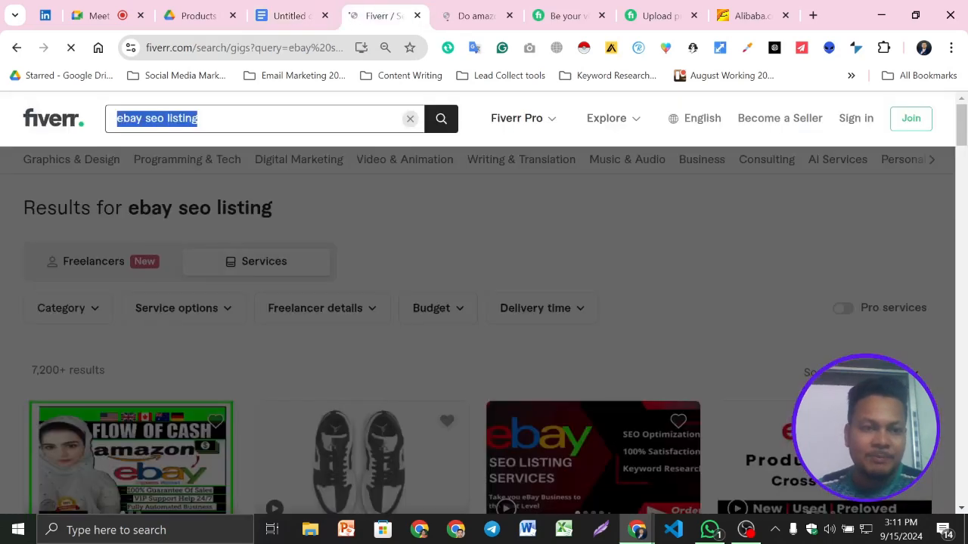
text(aliexpress)
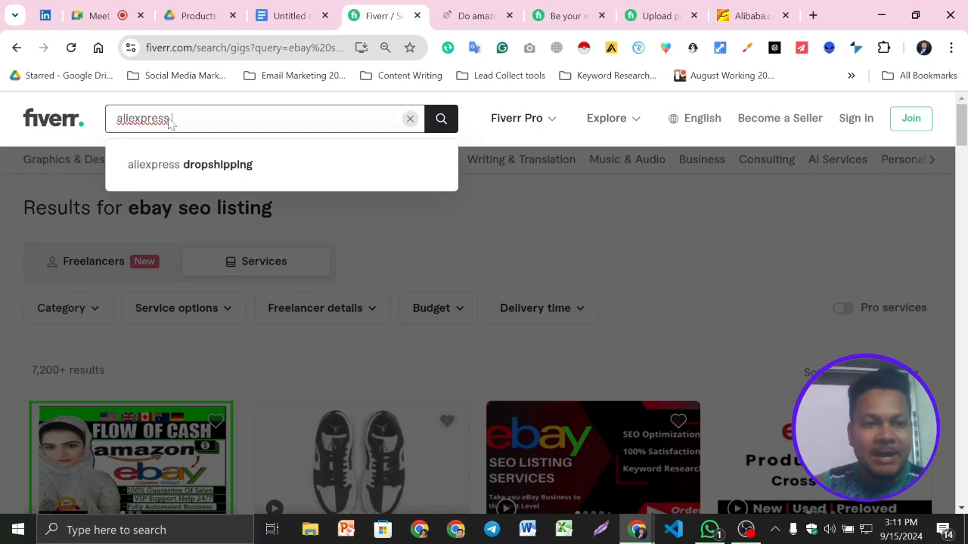
text( products)
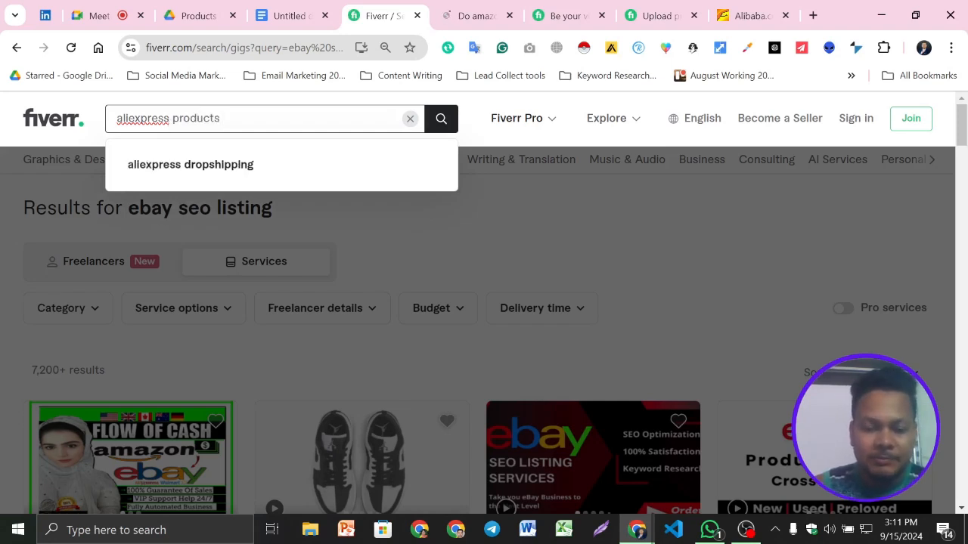
text( upload)
- Extend the Fiverr search to "aliexpress products upload", run it and look over the result count and gigs
key(Return)
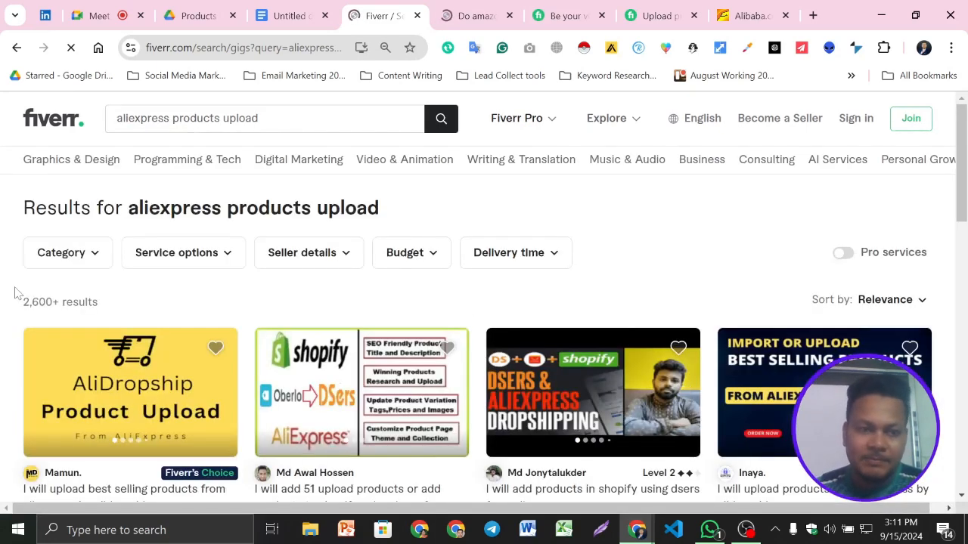
scroll(19, 293, down, 5)
scroll(192, 208, up, 5)
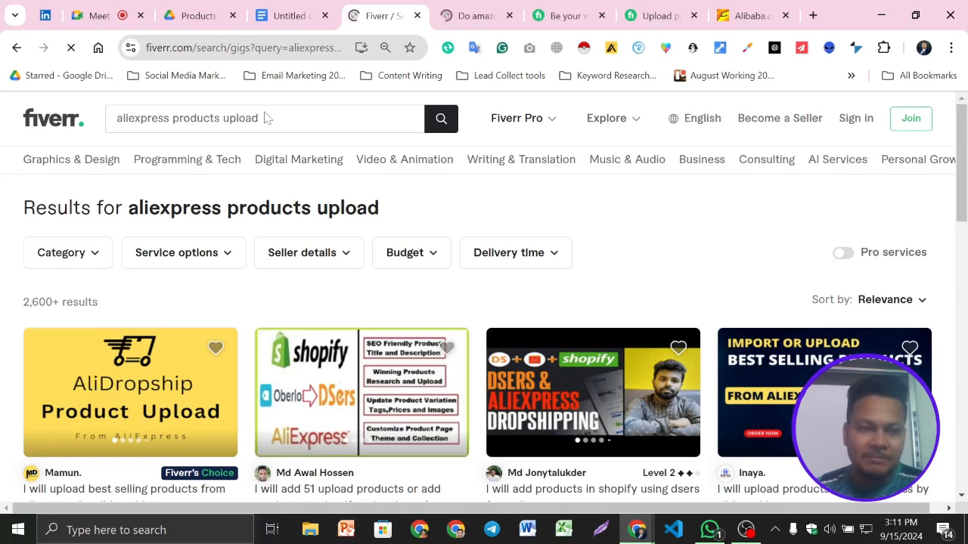
- Copy "aliexpress products upload" from the Fiverr search and add it with a semicolon after "manual product upload;" in the Google Docs Keyword line
drag(269, 118, 8, 119)
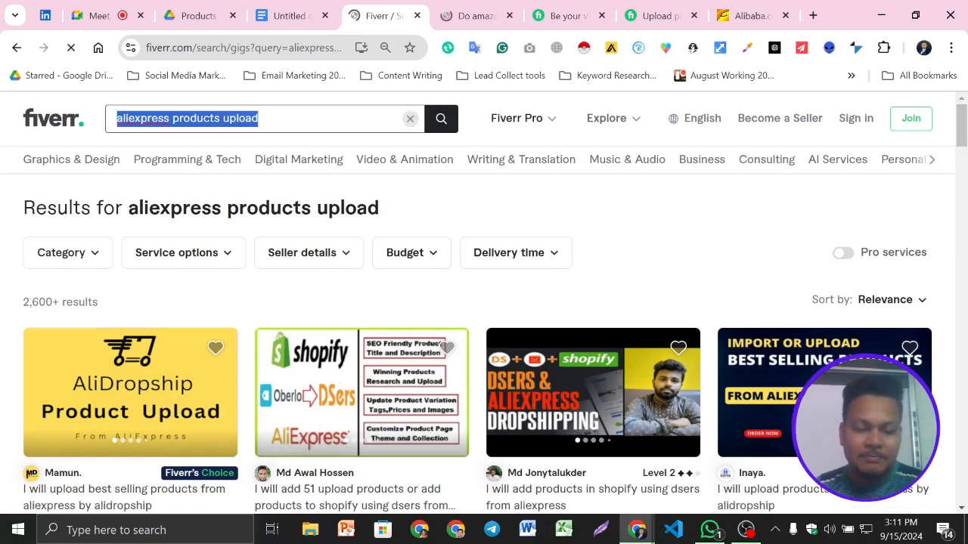
click(289, 11)
click(468, 275)
key(ctrl+v)
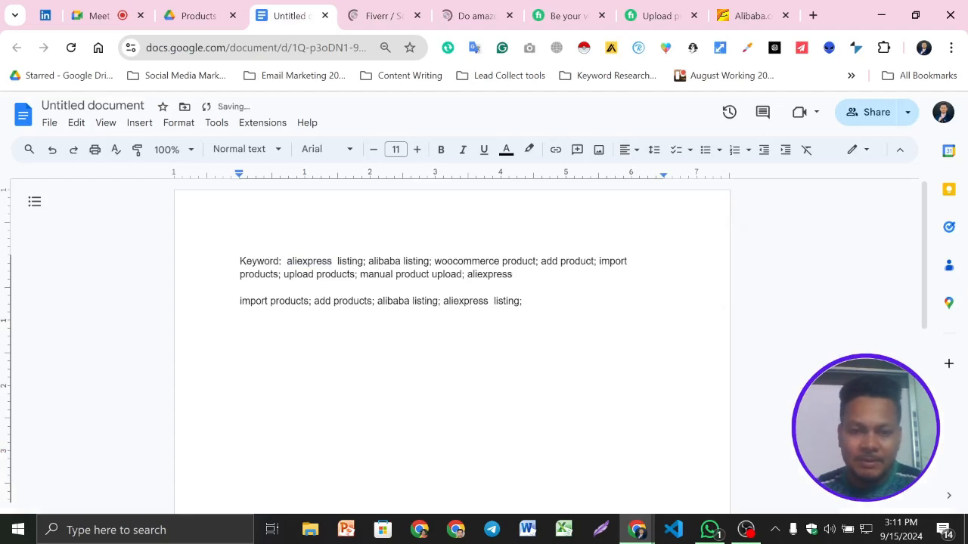
click(384, 15)
right_click(231, 123)
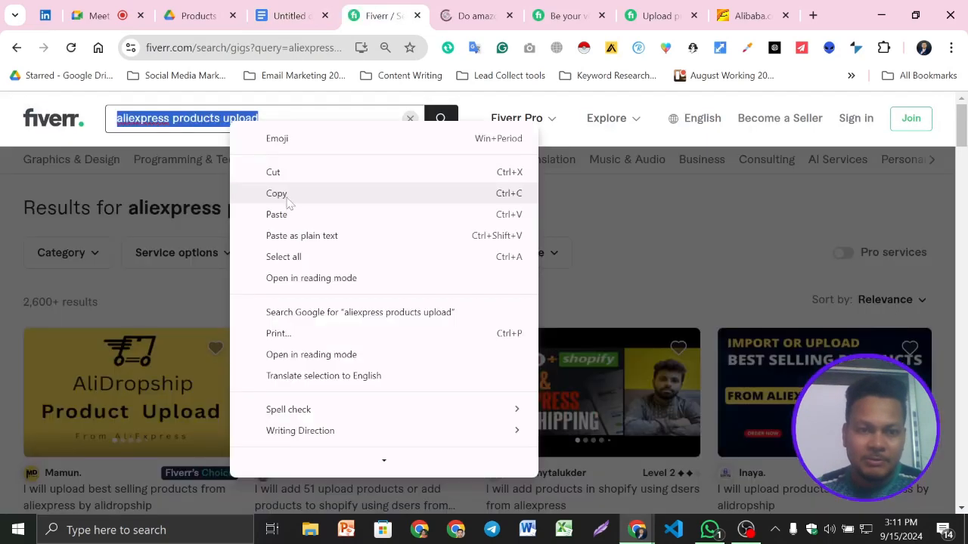
click(287, 199)
click(291, 16)
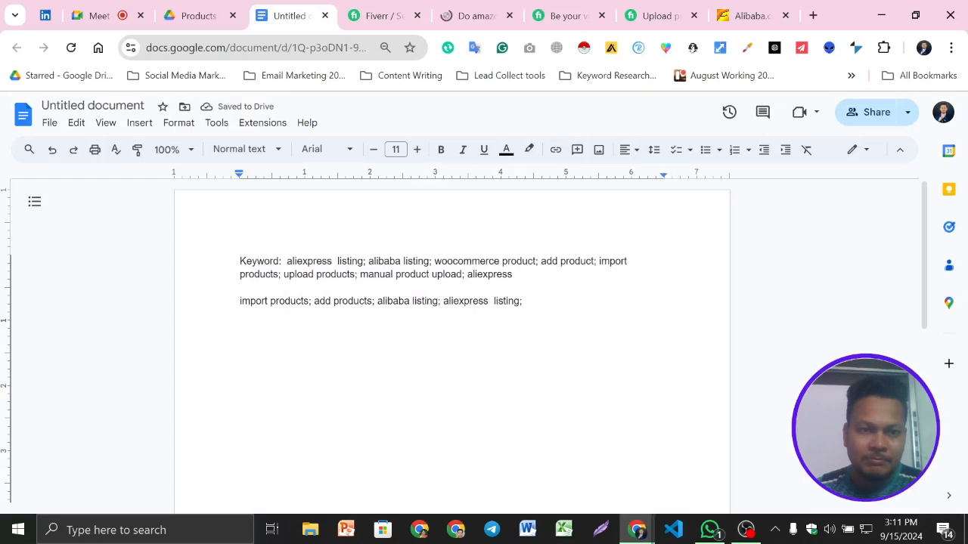
key(ctrl+v)
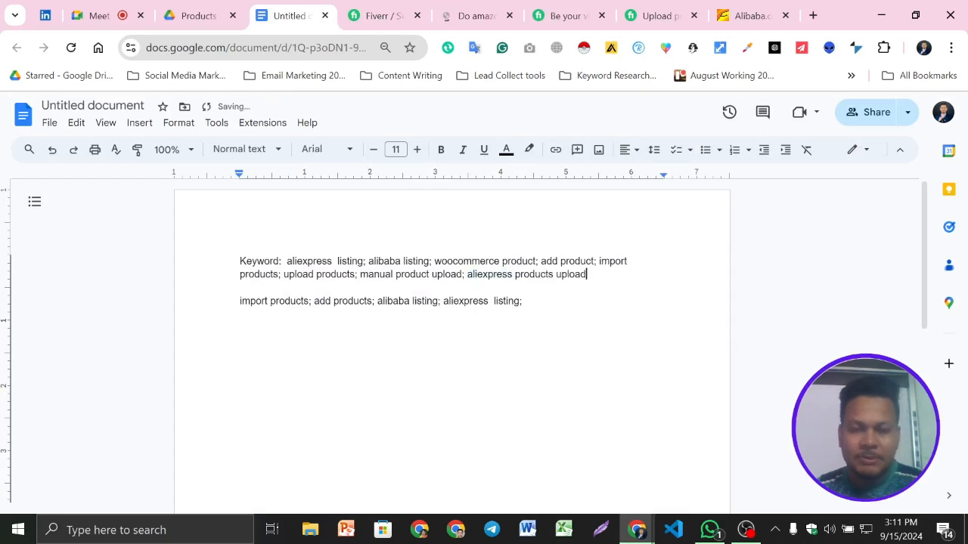
text(;)
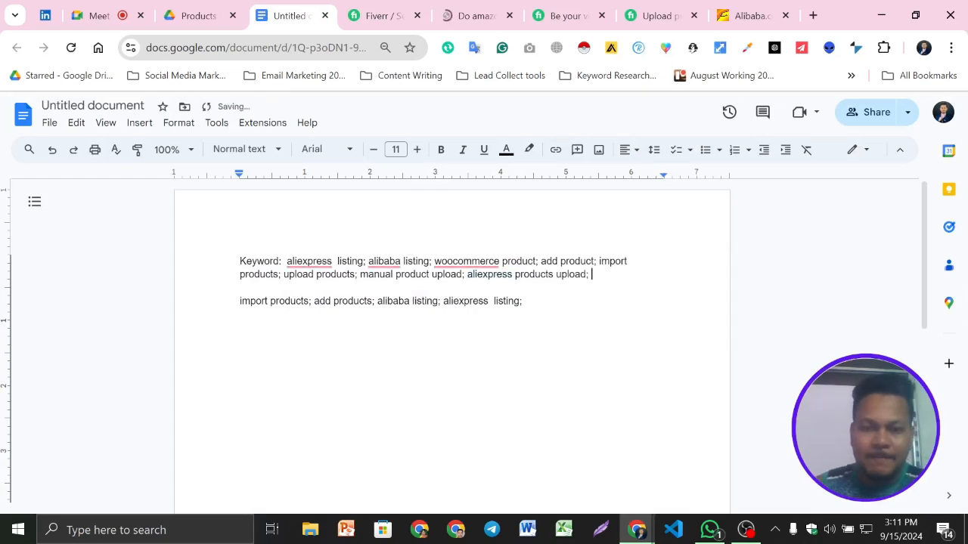
- Replace "aliexpress" with "alibaba" in the Fiverr search text and search for "alibaba products upload"
click(382, 16)
triple_click(177, 121)
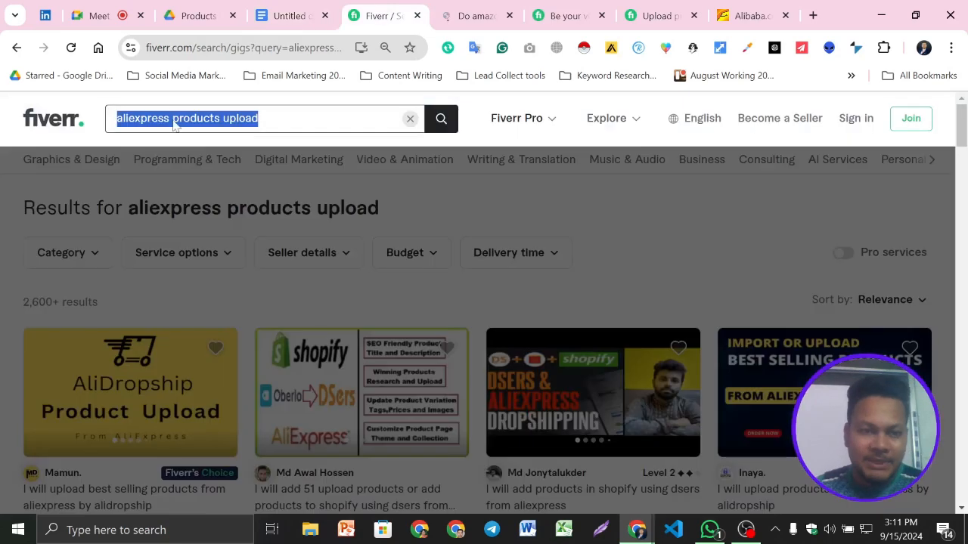
key(Right)
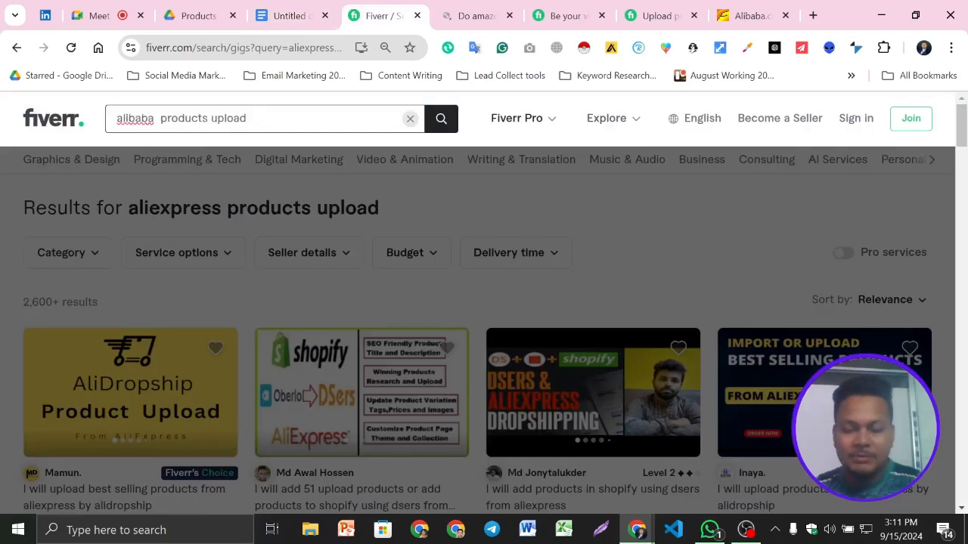
key(BackSpace)
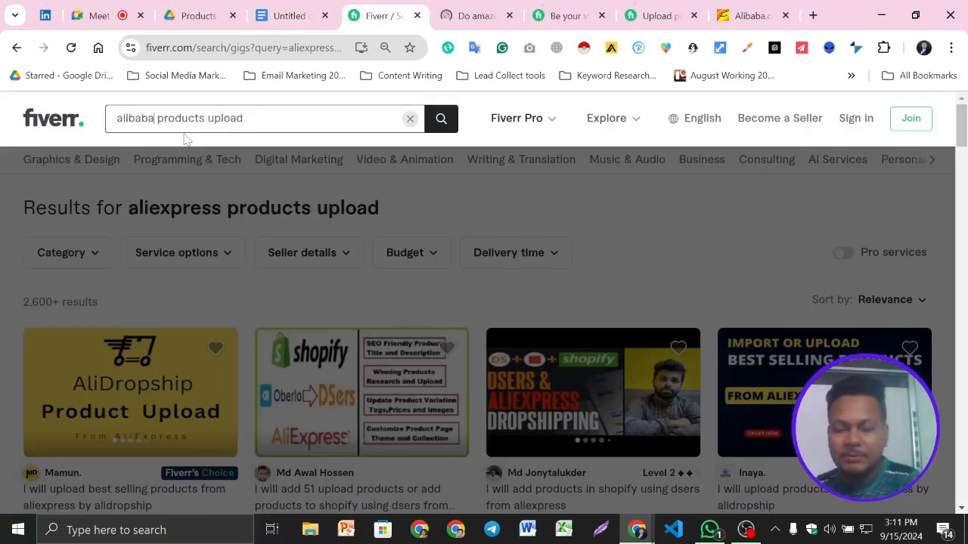
key(Return)
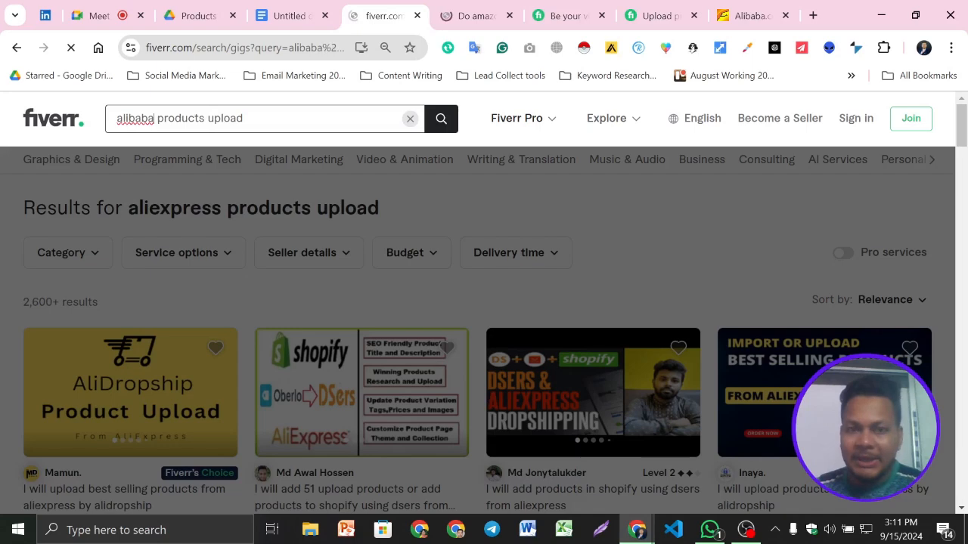
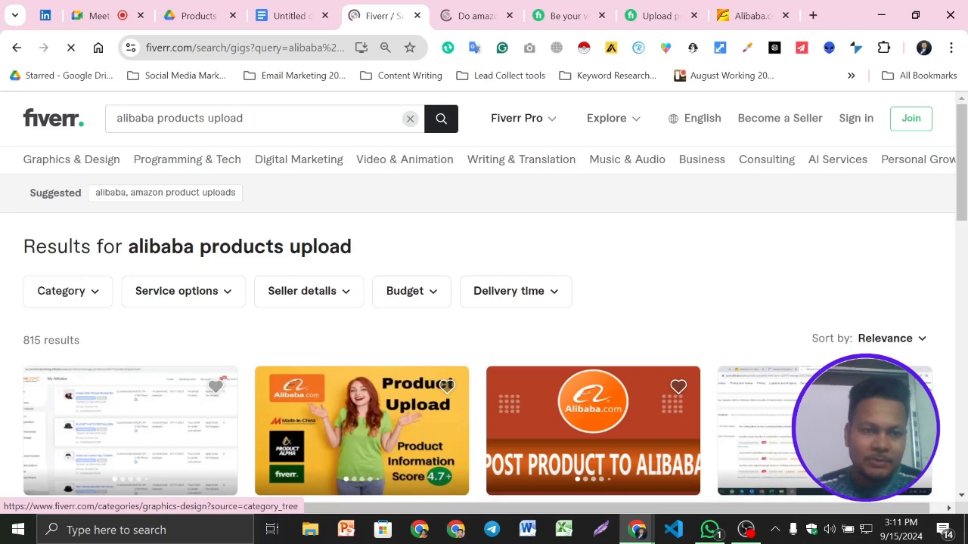
- Copy "alibaba products upload" from the Fiverr search to the end of the Google Docs Keyword line with a semicolon, and delete the spare keyword line below
key(ctrl+a)
key(ctrl+c)
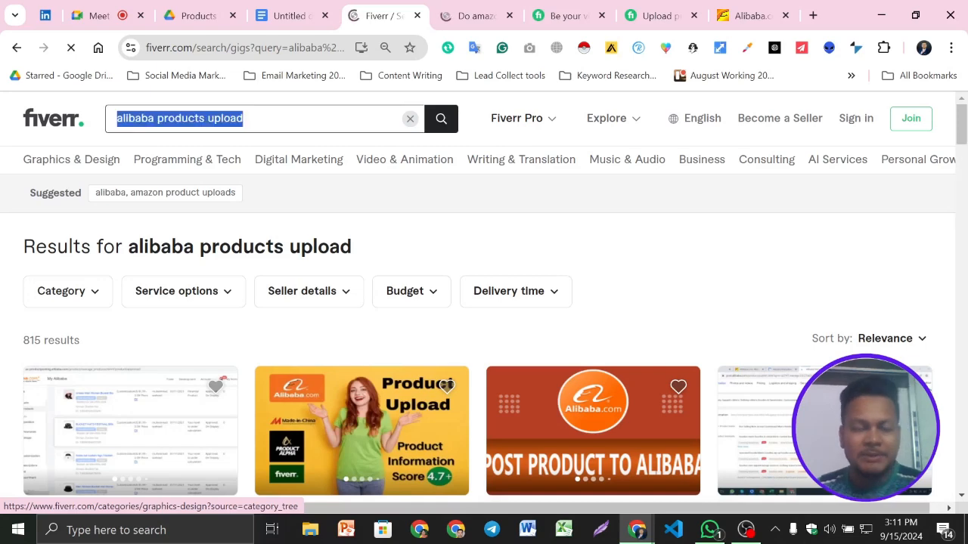
click(282, 15)
click(592, 274)
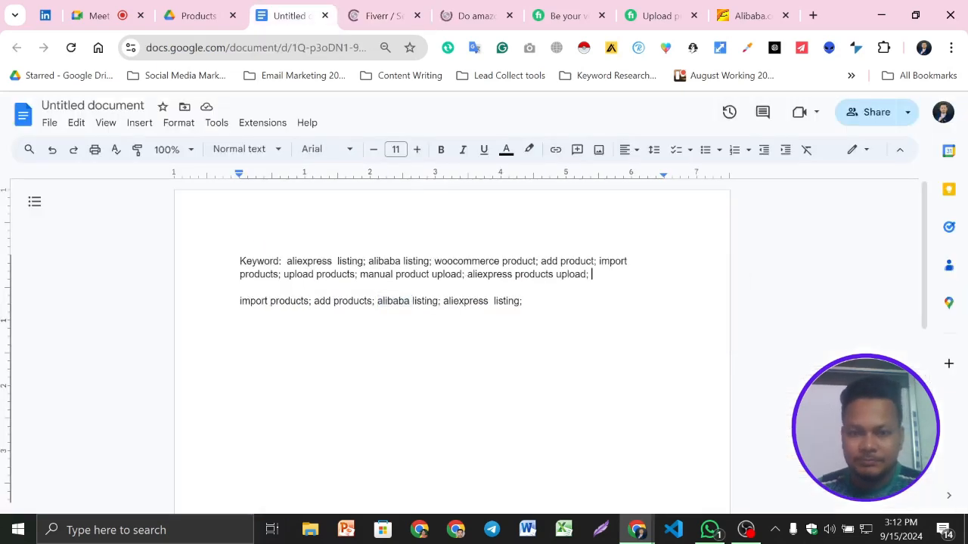
key(ctrl+v)
text(;)
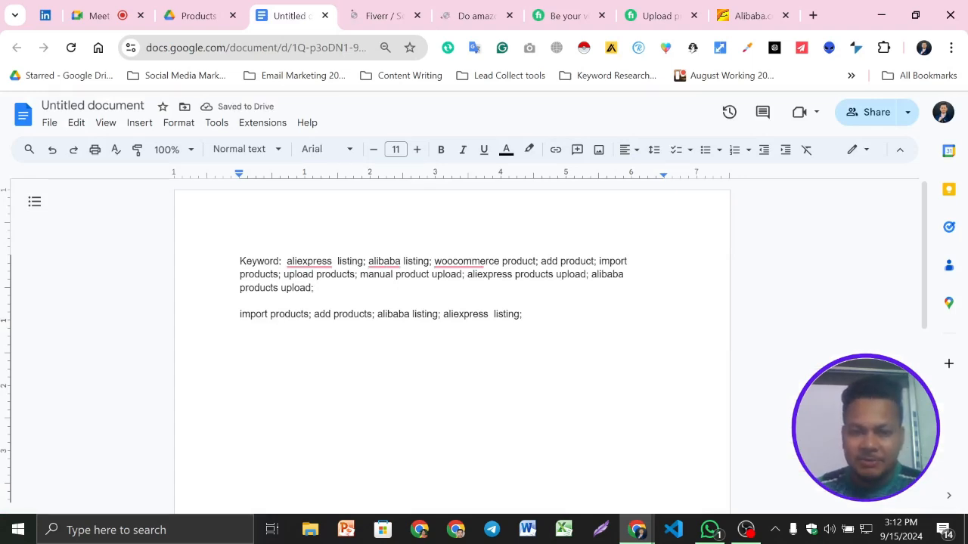
drag(523, 315, 242, 315)
key(BackSpace)
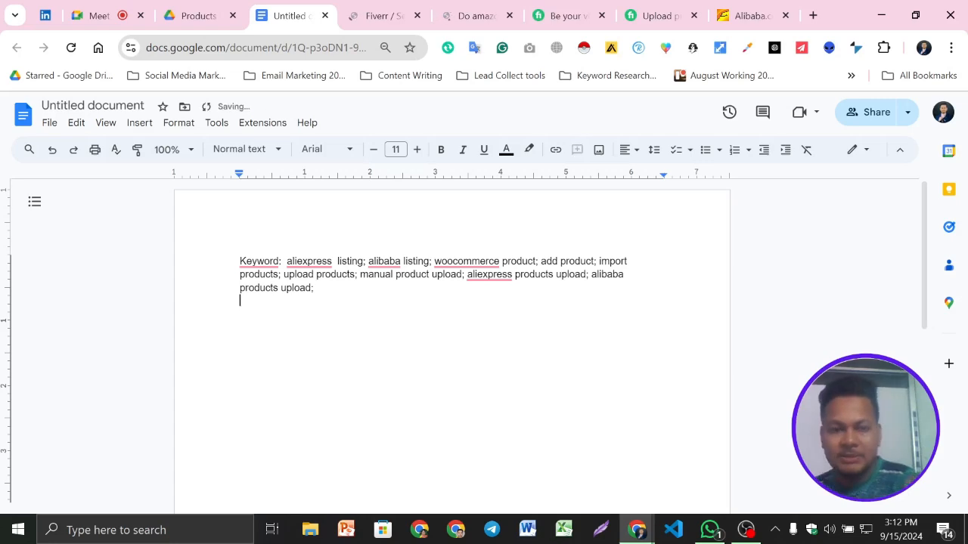
- Run Fiverr's suggested search "alibaba, amazon product uploads" and look over the result count and gigs
click(384, 15)
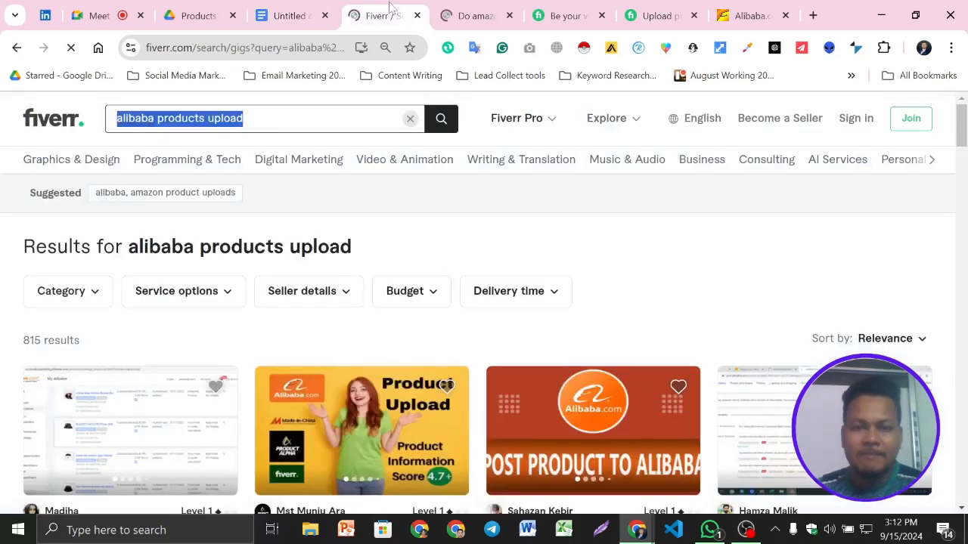
click(122, 204)
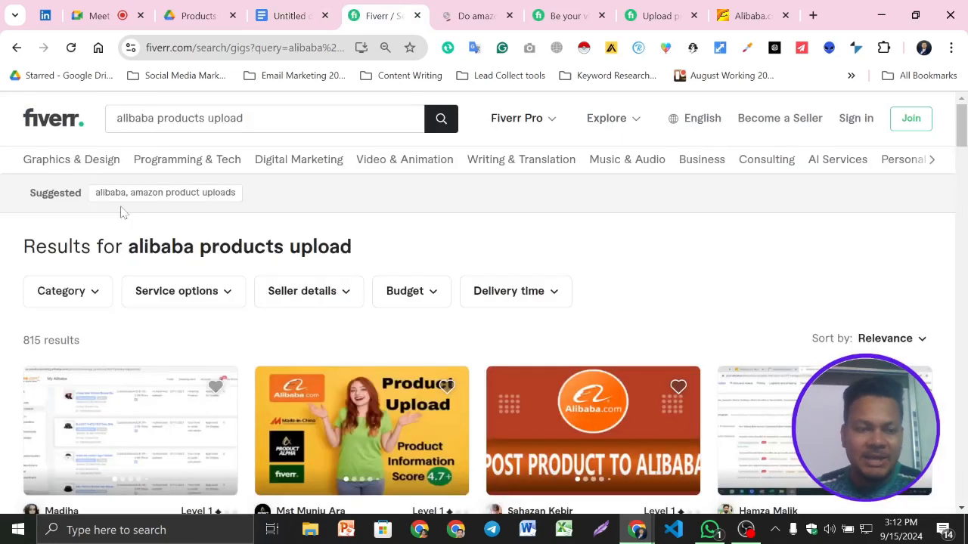
click(206, 201)
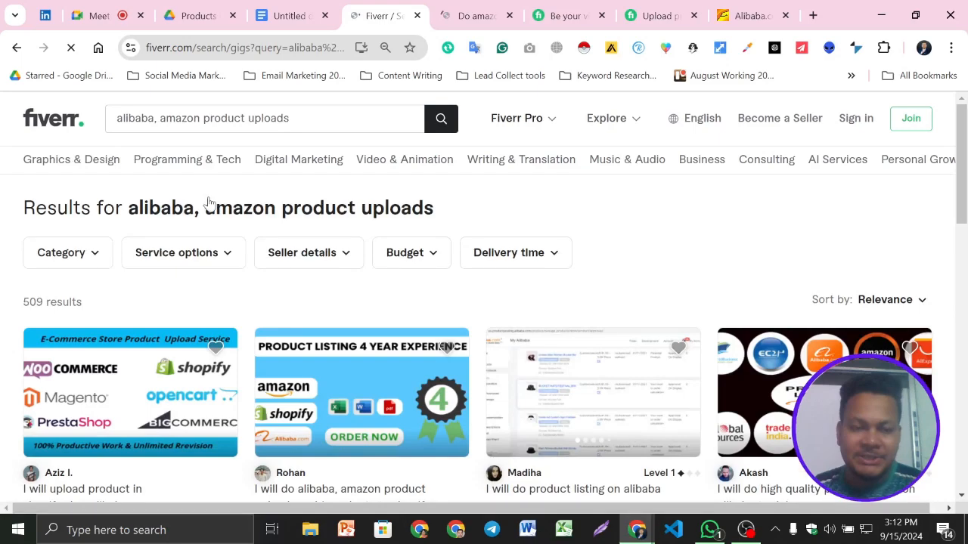
scroll(216, 341, down, 6)
scroll(525, 352, up, 6)
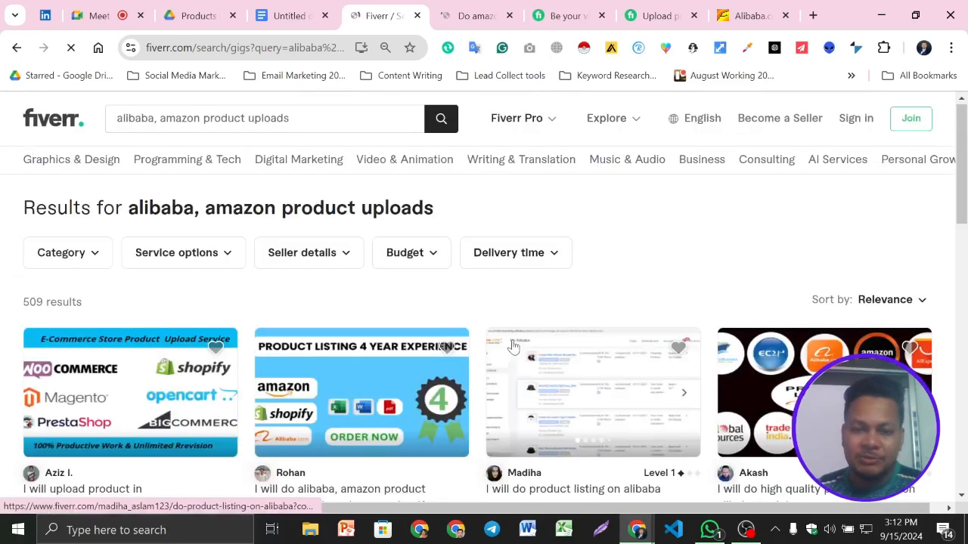
scroll(512, 345, down, 4)
scroll(592, 386, up, 4)
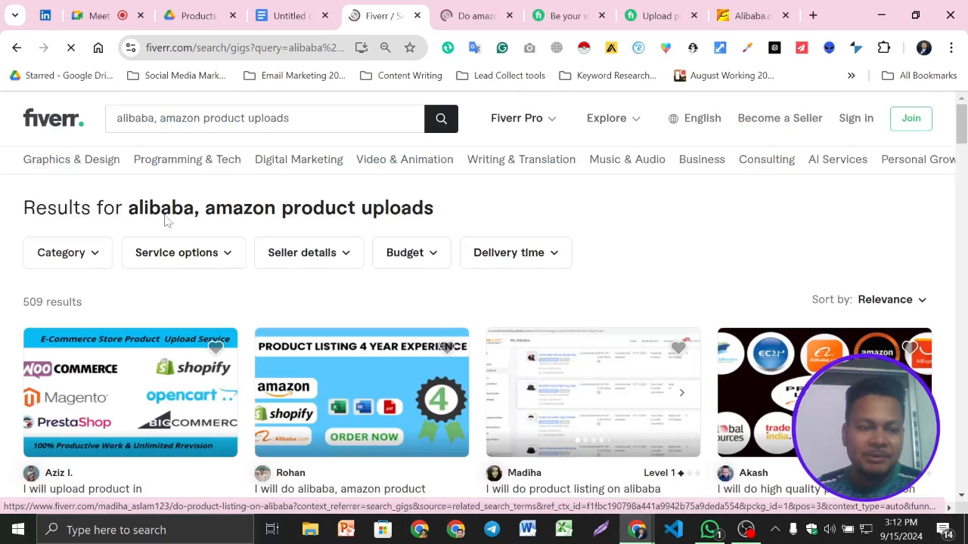
- Copy "alibaba, amazon product uploads" from the Fiverr search and insert it with a semicolon before "import products" in the Google Docs Keyword line
click(199, 121)
key(ctrl+c)
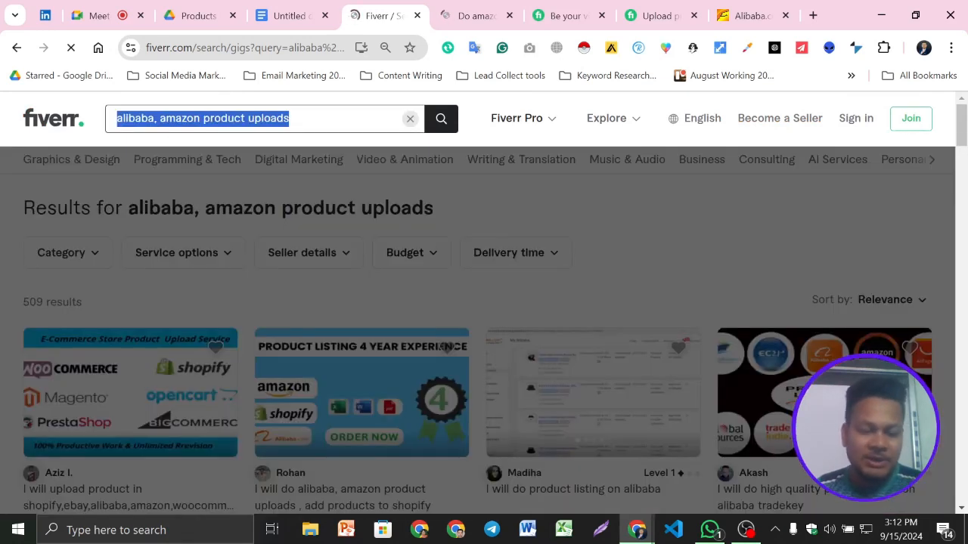
click(290, 15)
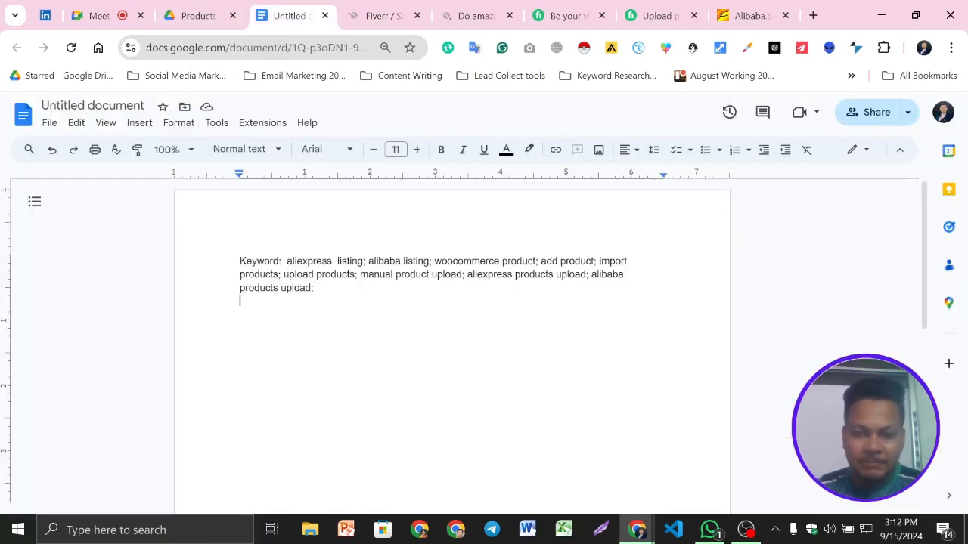
click(599, 261)
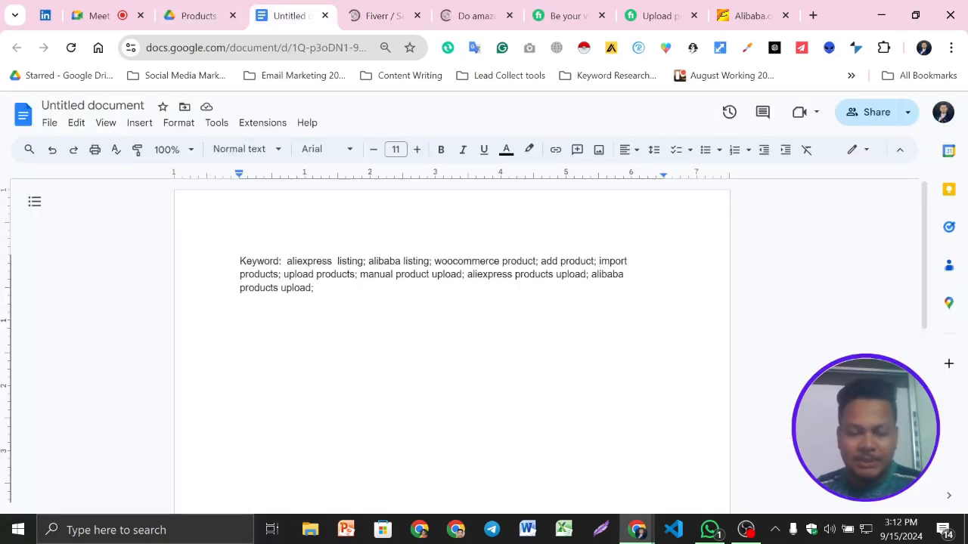
key(ctrl+v)
text(;)
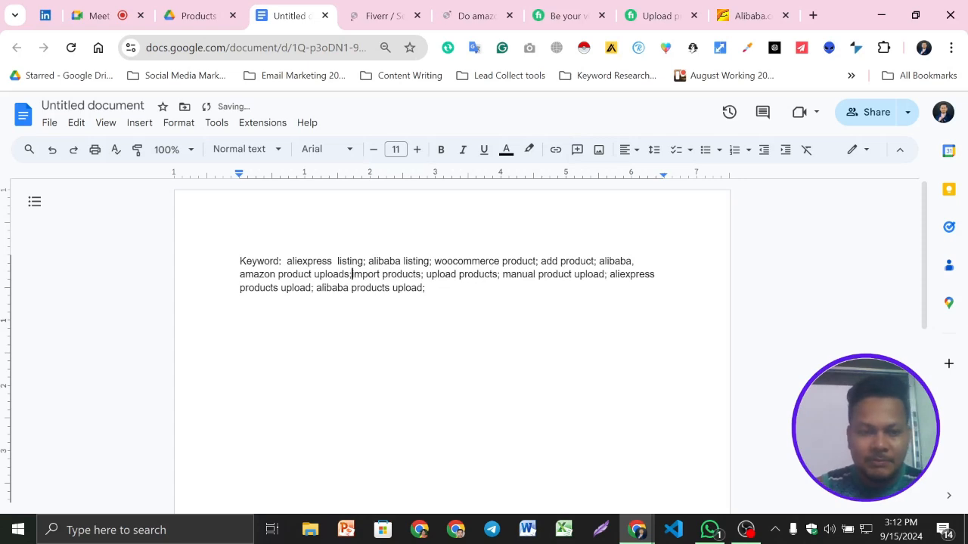
click(428, 288)
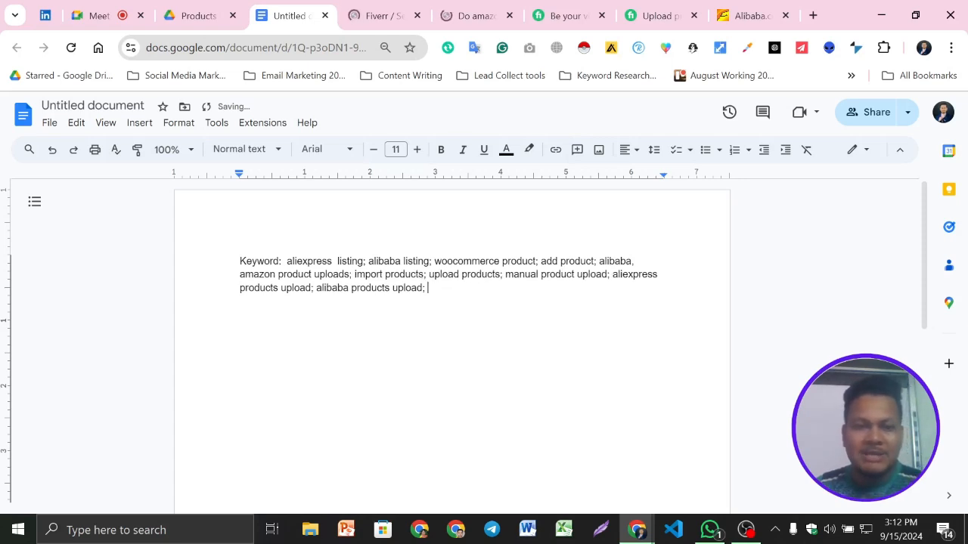
drag(287, 262, 433, 288)
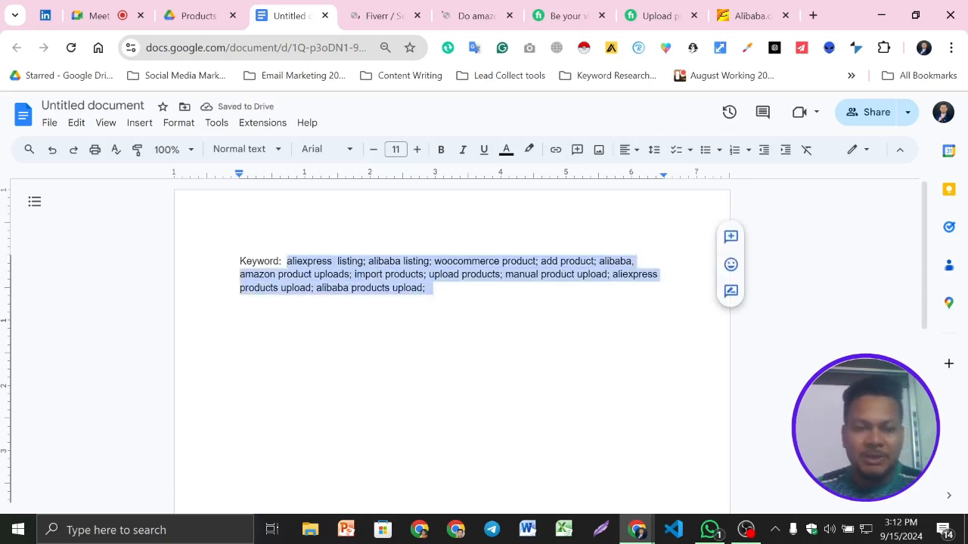
click(240, 300)
drag(285, 262, 433, 289)
double_click(242, 302)
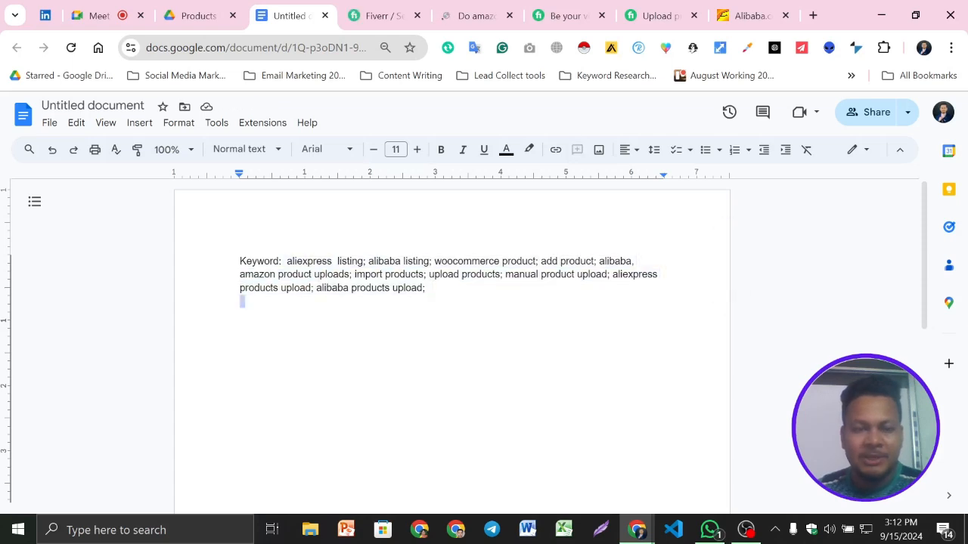
click(242, 301)
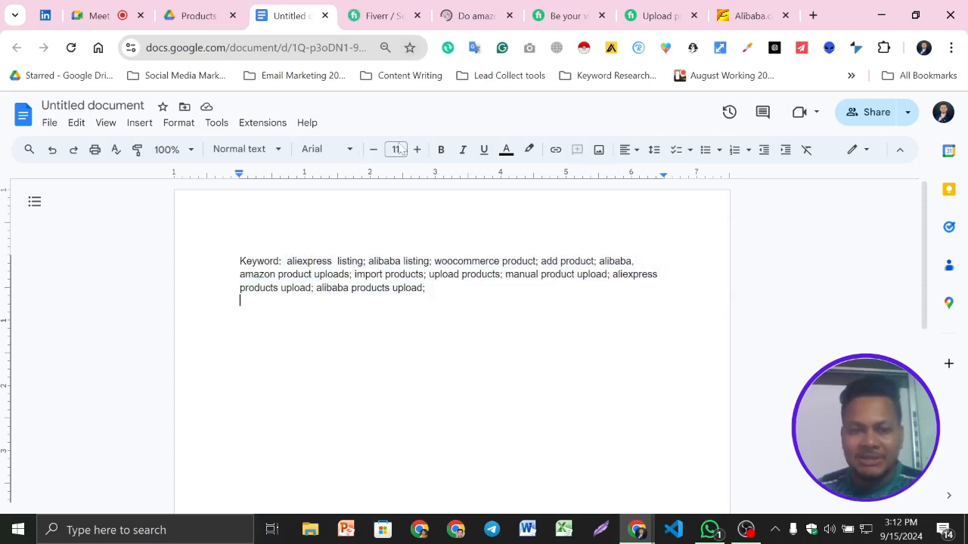
- Close the three open Fiverr gig pages and the Alibaba page, and return to the Google Docs document
click(389, 15)
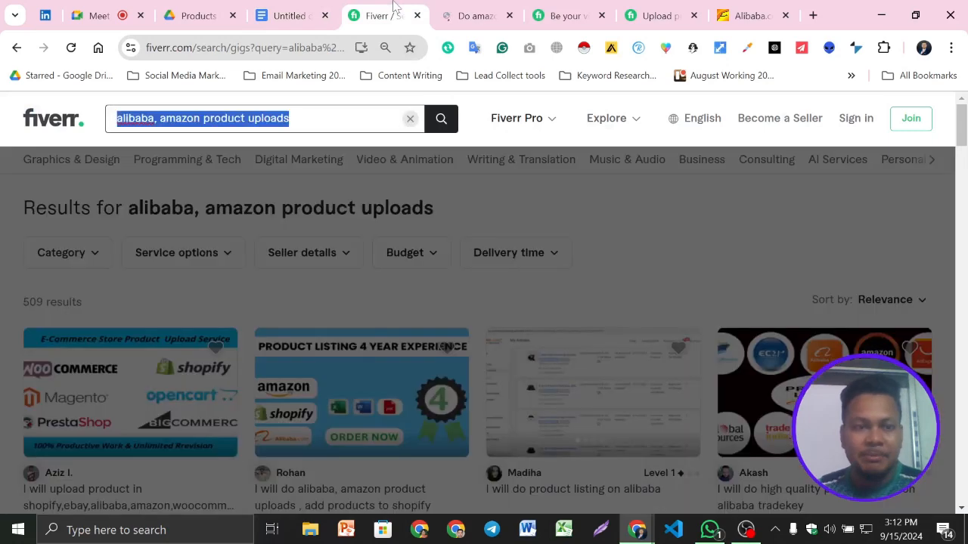
click(504, 16)
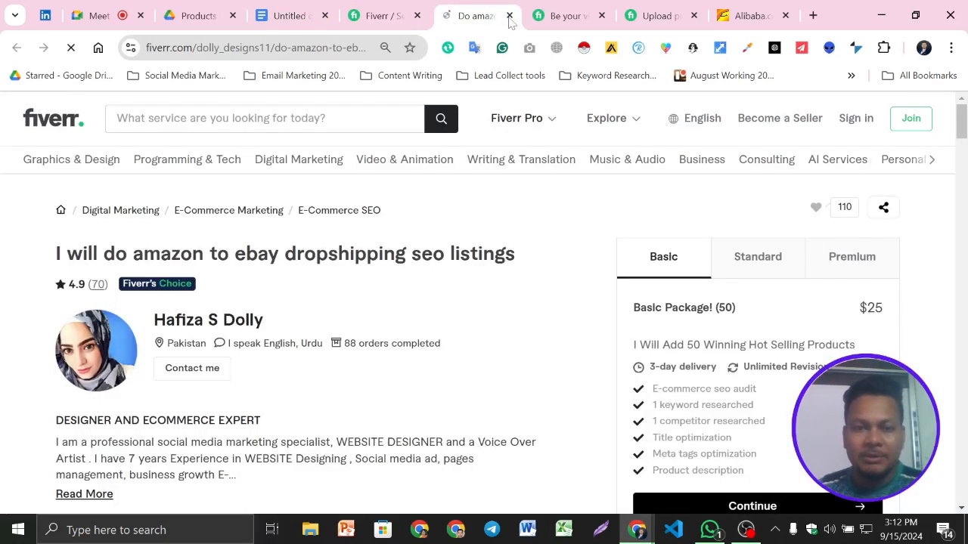
click(509, 16)
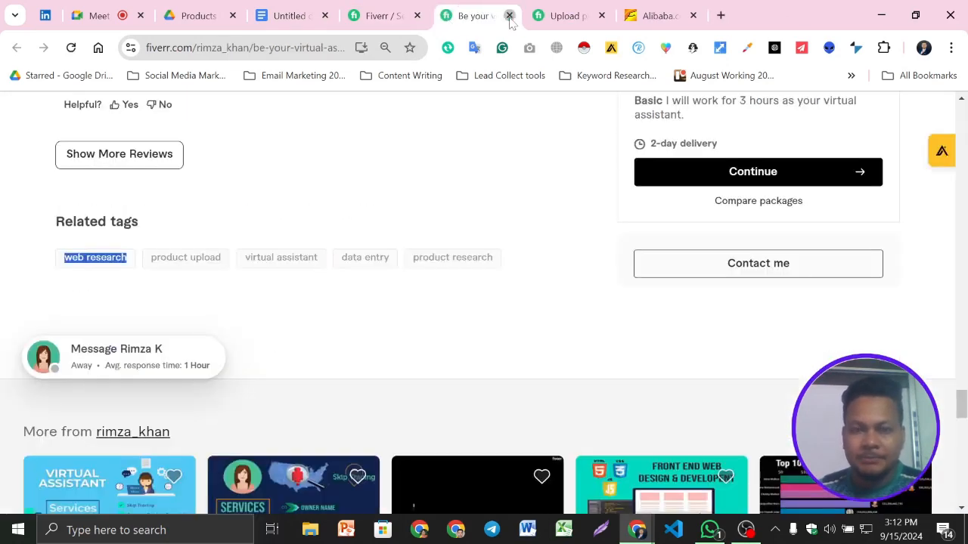
click(509, 16)
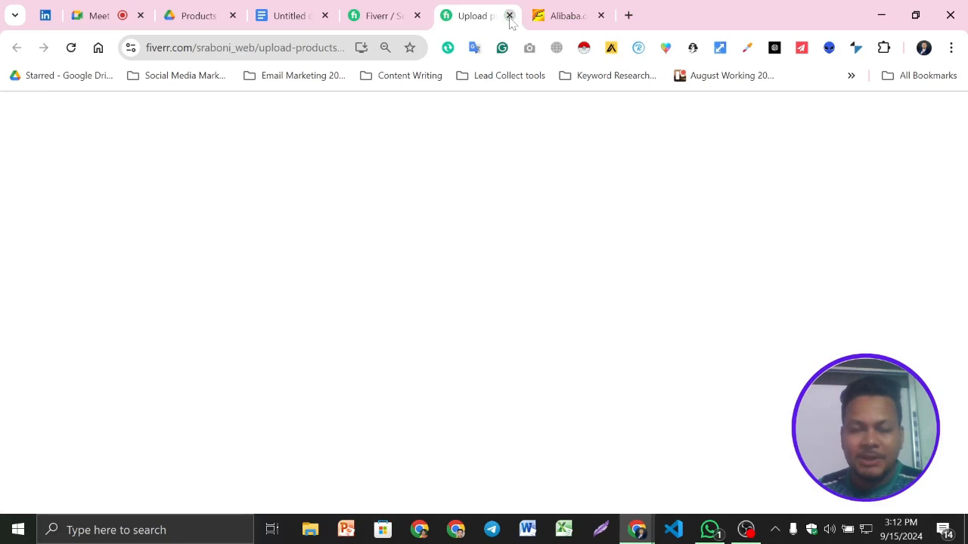
click(509, 16)
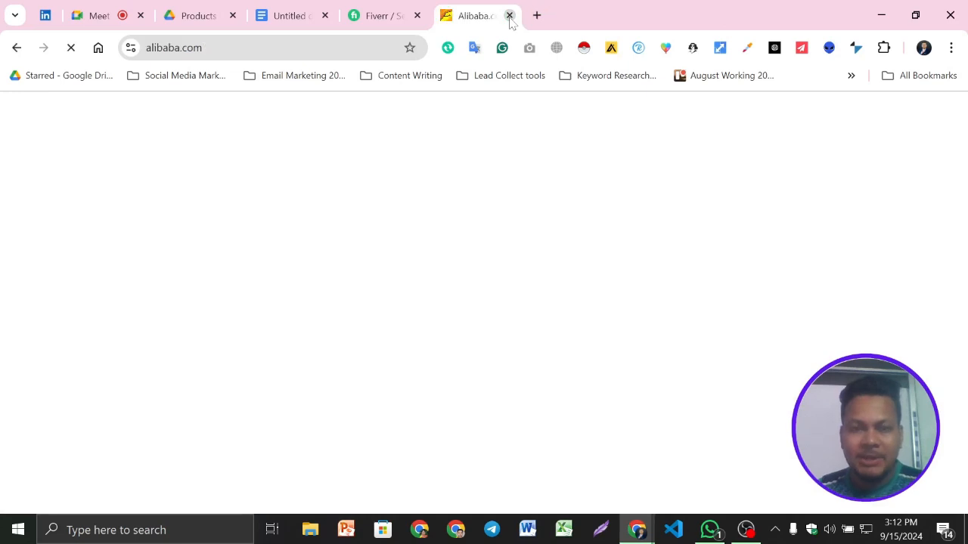
click(509, 18)
click(326, 15)
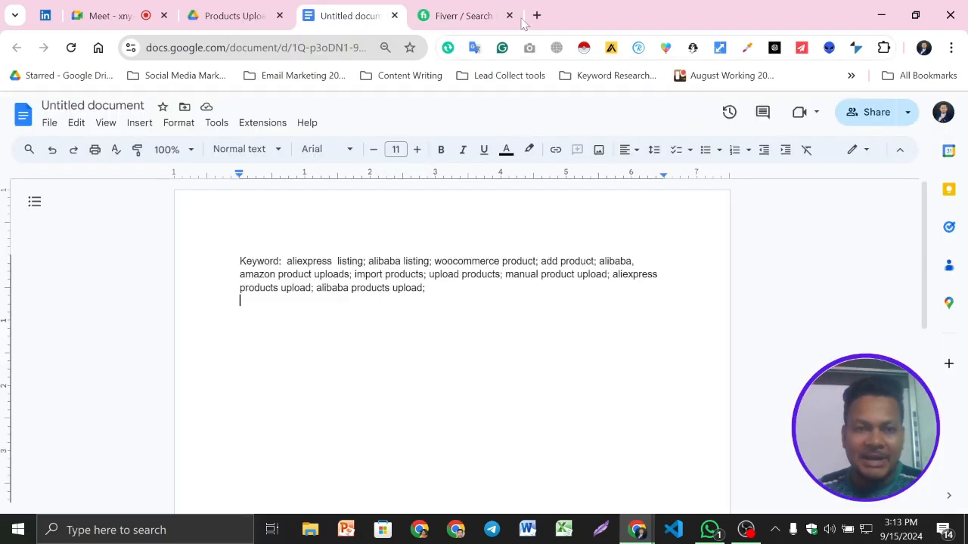
- Add a "Tittle :" label on a new line below the keyword list, leaving blank space between them
key(Return)
key(Return)
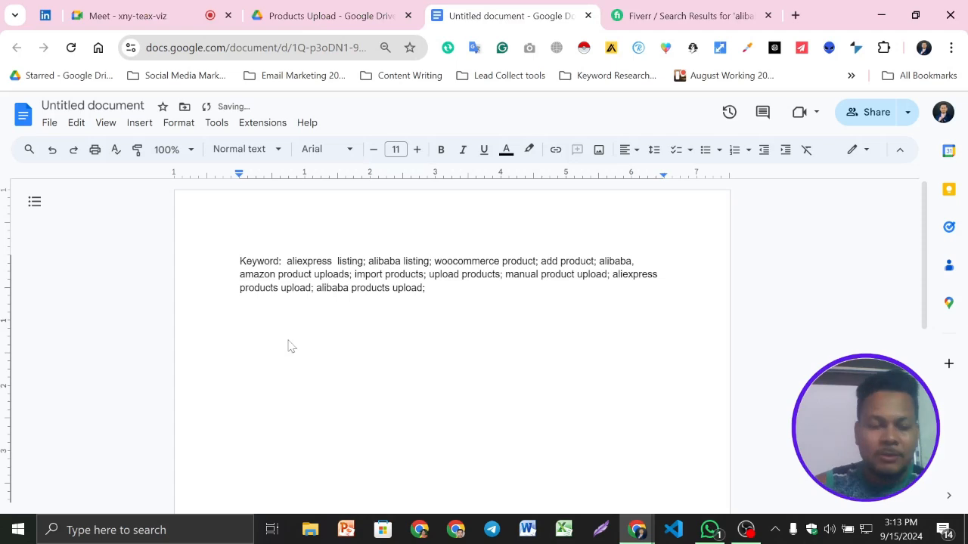
text(Titl)
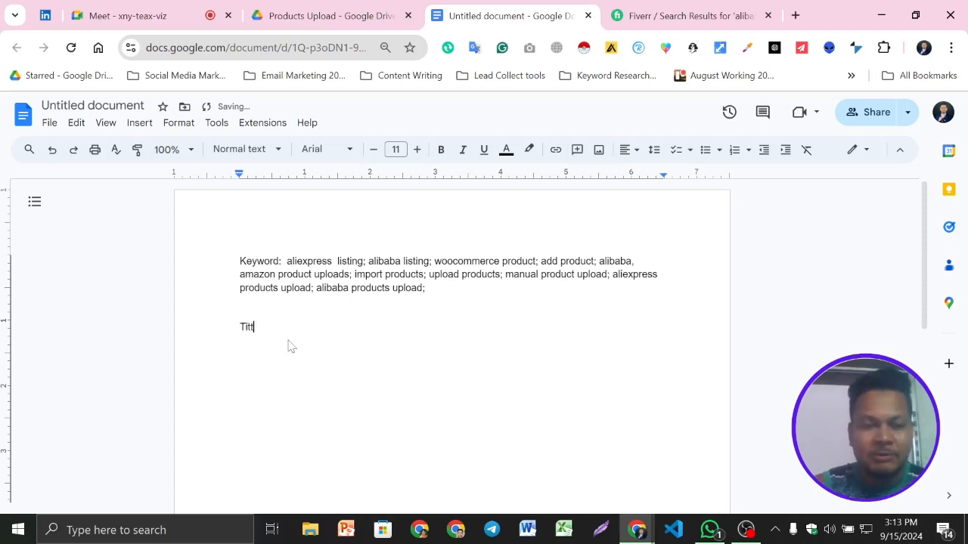
text(le :)
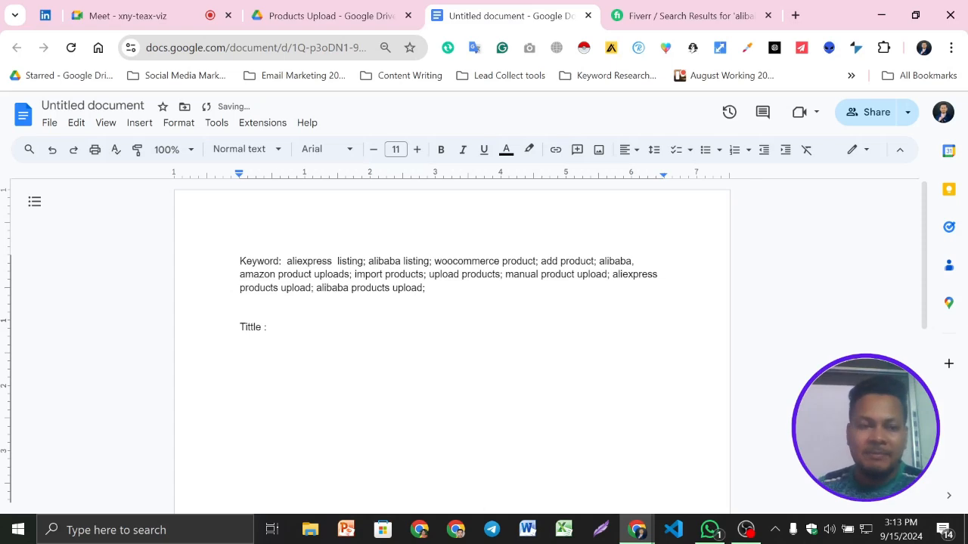
- Make the "Keyword:" label bold and enlarge its font size by three points
drag(285, 261, 239, 262)
click(441, 149)
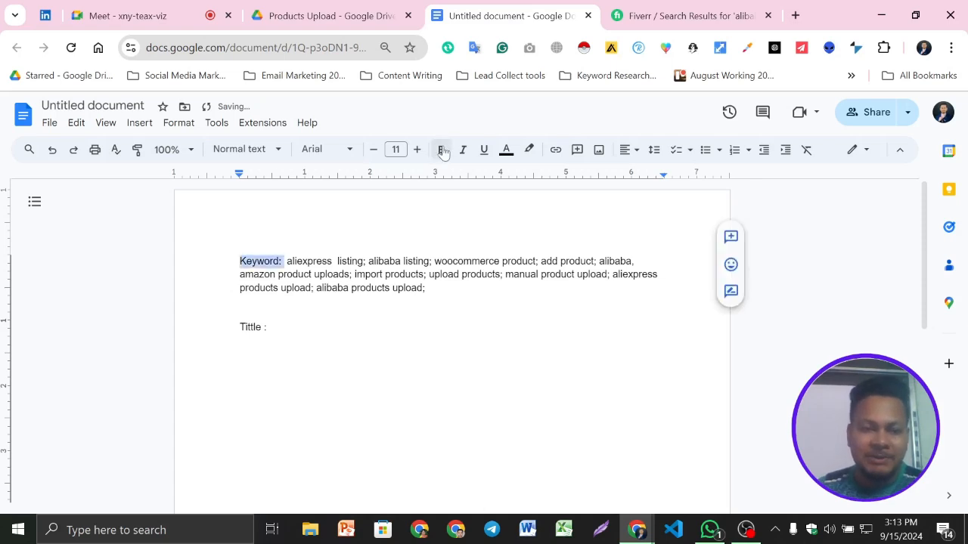
click(417, 150)
click(417, 149)
click(416, 149)
click(417, 149)
key(ctrl+End)
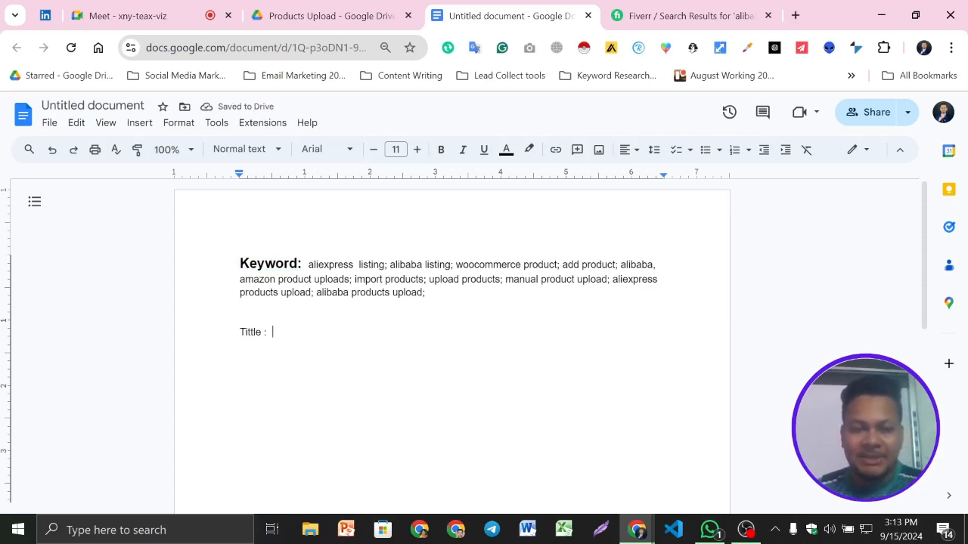
- Add a "Focus keyword:" label on its own line between the keyword list and the "Tittle :" line
drag(315, 265, 423, 280)
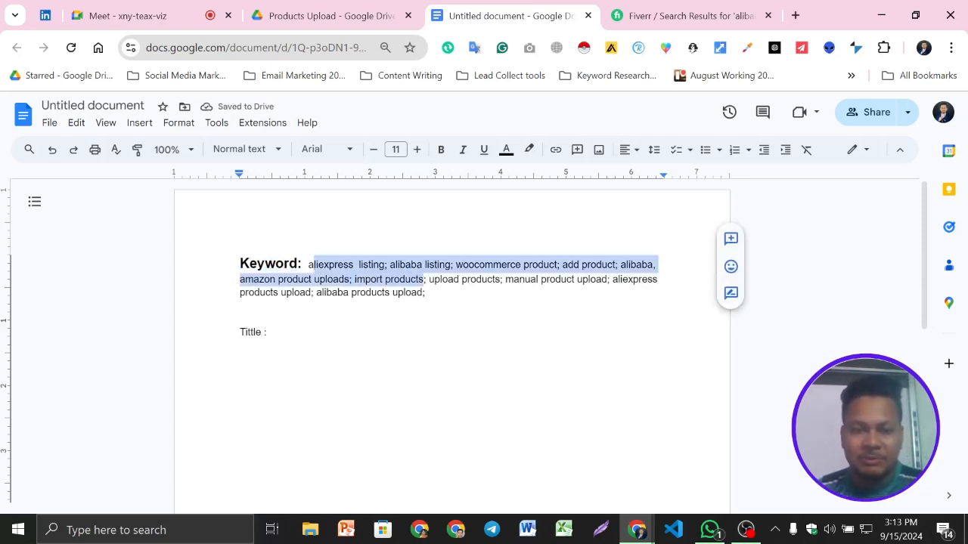
click(428, 293)
key(Return)
key(Return)
text(f)
key(BackSpace)
text(F)
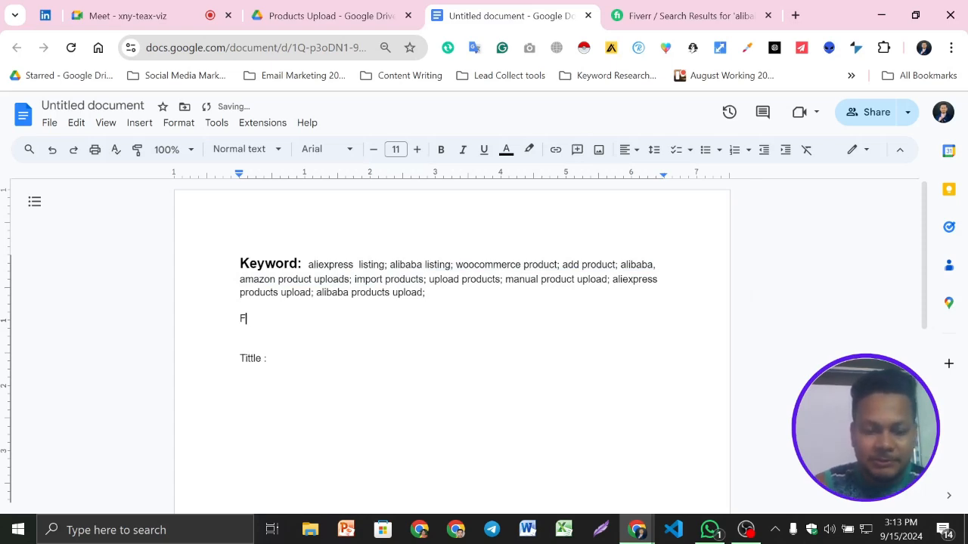
text(ocus k)
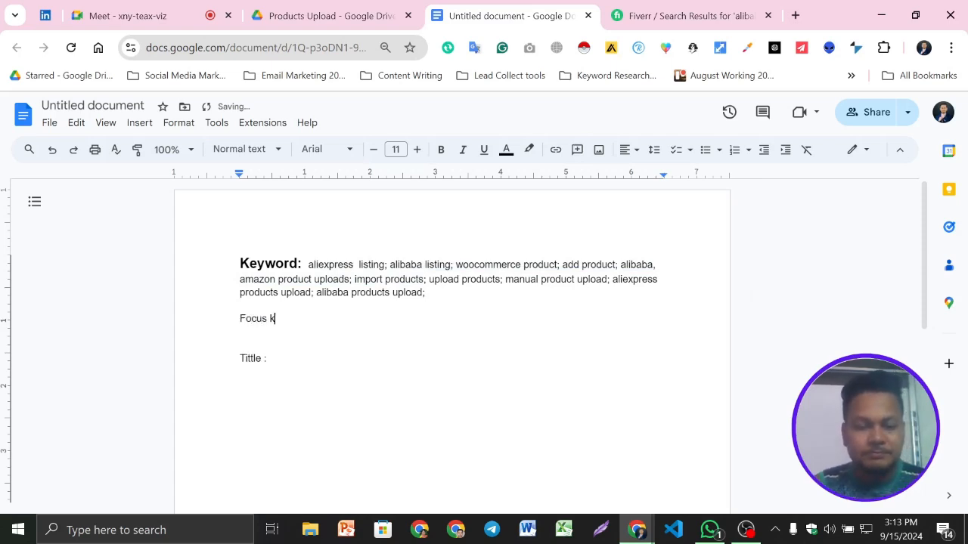
text(eyword:)
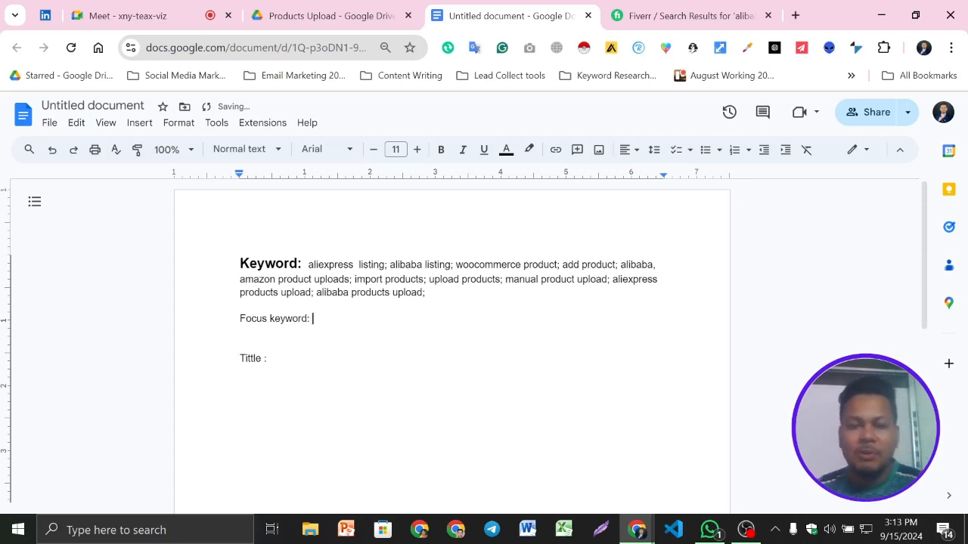
- Copy "aliexpress listing" from the Keyword line and paste it after "Focus keyword:"
drag(307, 264, 384, 264)
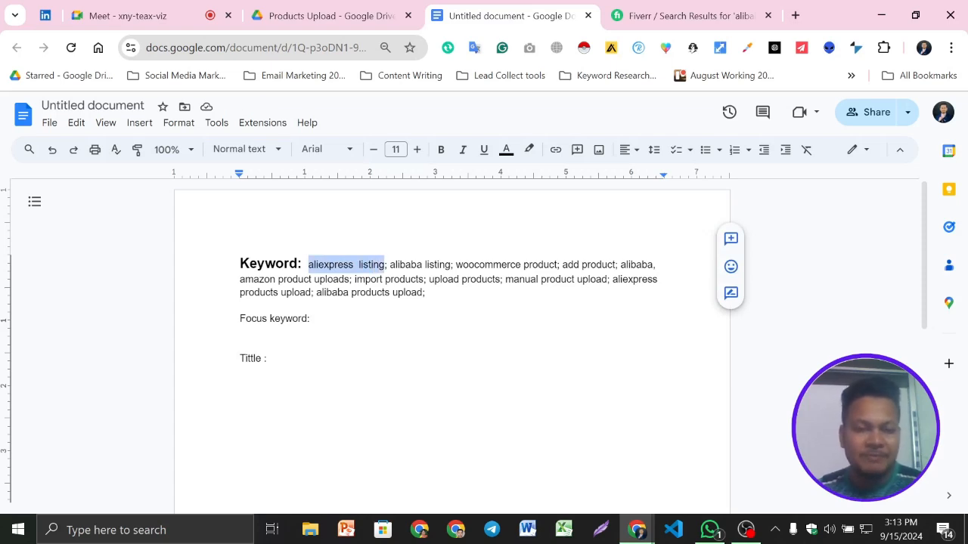
key(ctrl+c)
click(312, 319)
key(ctrl+v)
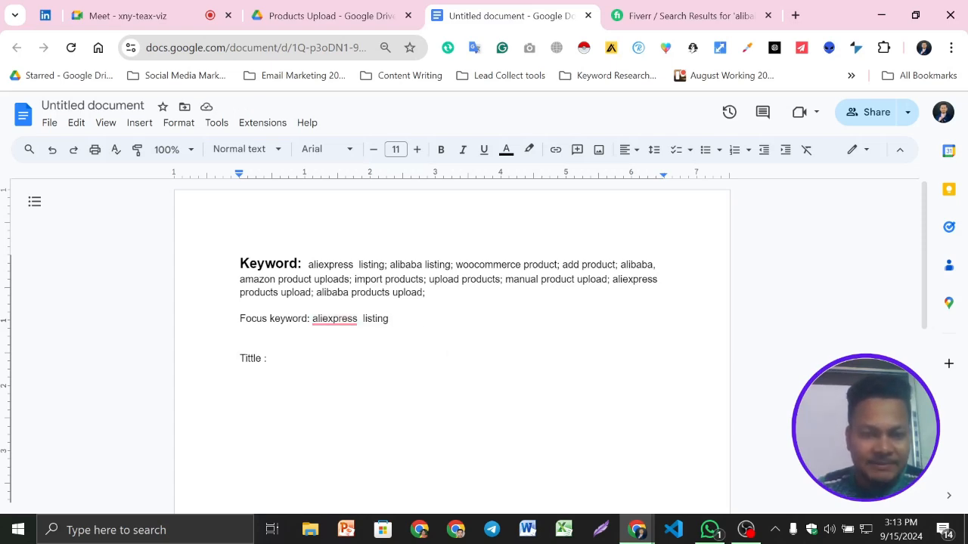
- Copy "aliexpress" from the Keyword line, search Fiverr for it and choose the "aliexpress dropshipping" suggestion
double_click(331, 265)
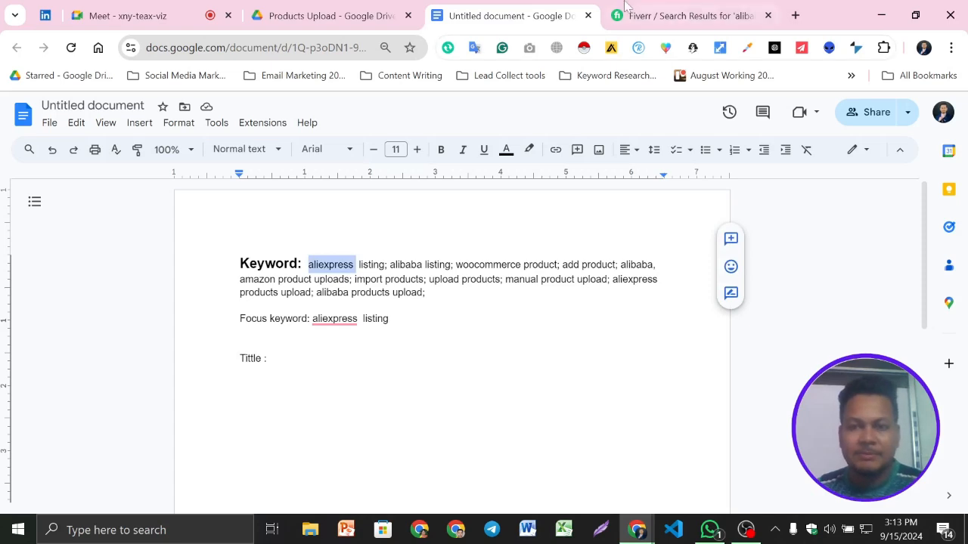
click(626, 7)
key(ctrl+v)
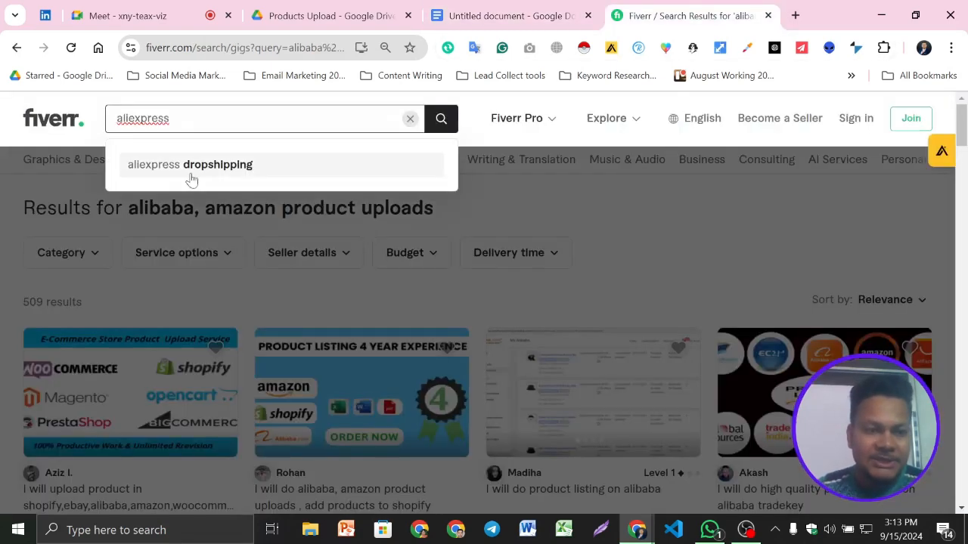
click(225, 175)
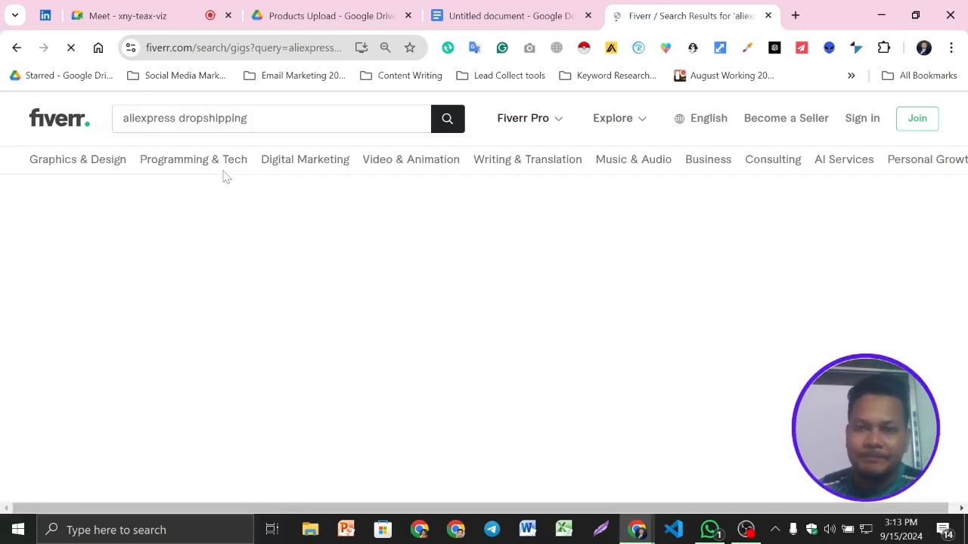
scroll(93, 288, down, 3)
scroll(284, 299, up, 3)
drag(240, 118, 103, 121)
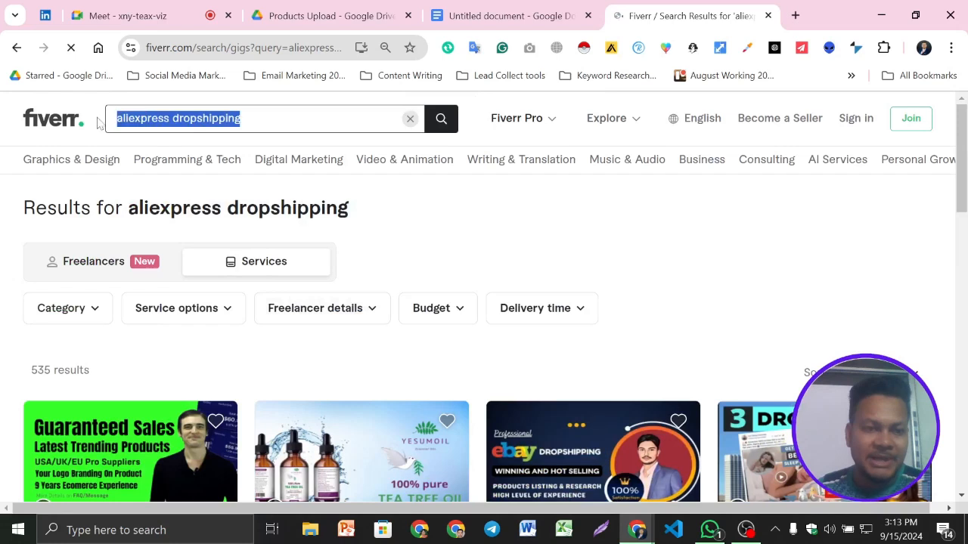
click(498, 6)
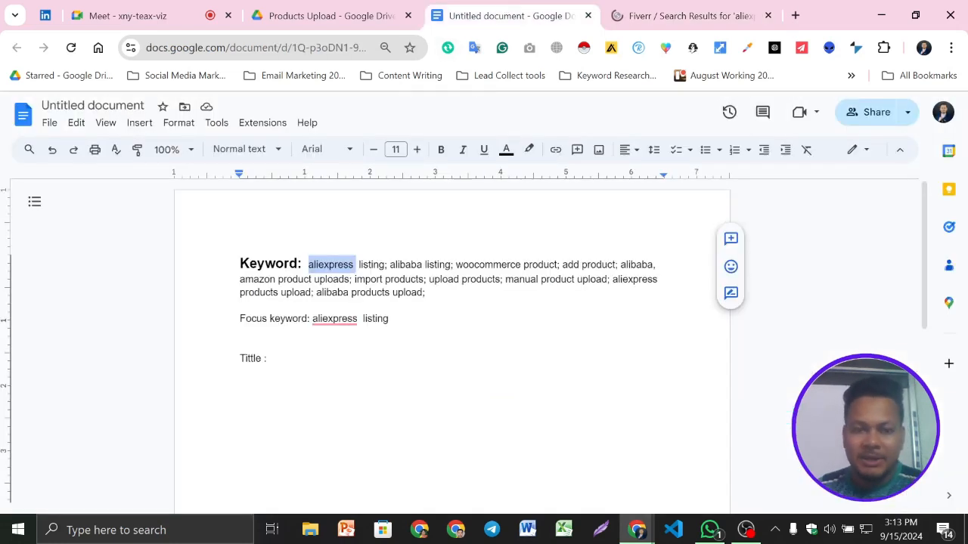
click(428, 279)
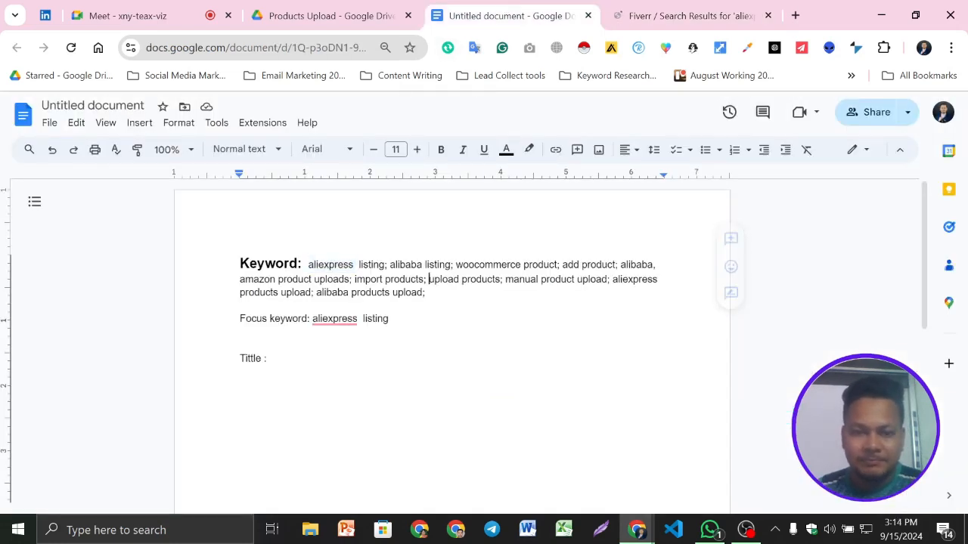
key(ctrl+v)
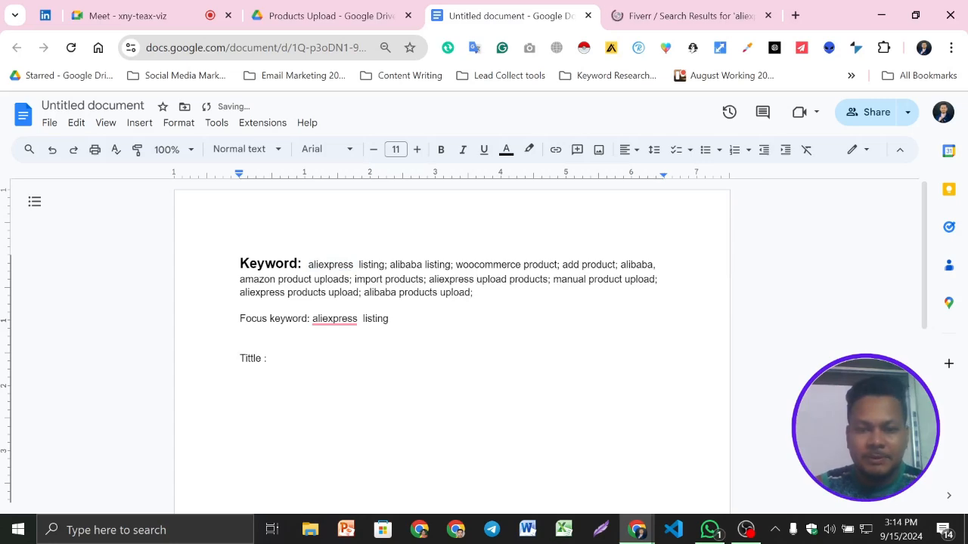
key(ctrl+z)
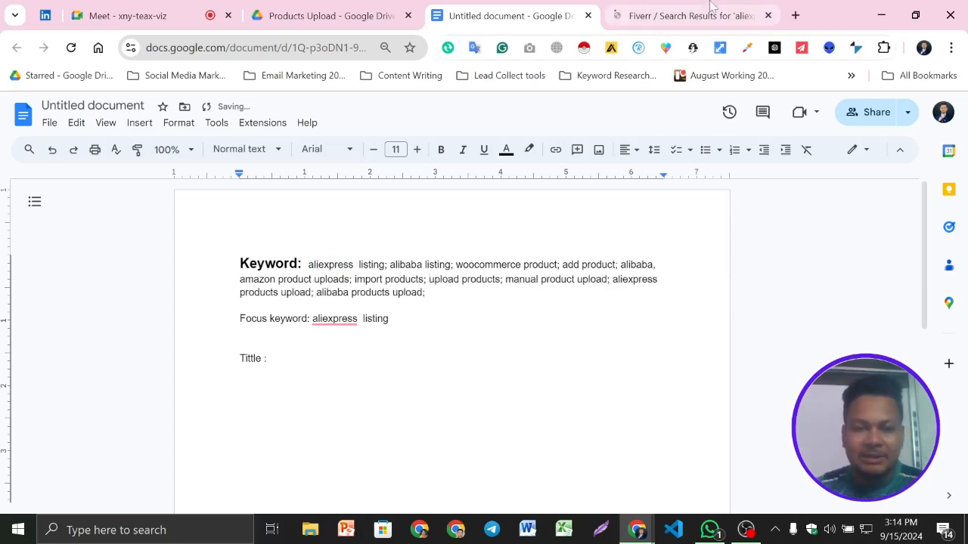
- Copy "aliexpress dropshipping" from Fiverr's search field and insert it with a semicolon before "upload products" in the document's keyword list
click(688, 15)
right_click(218, 121)
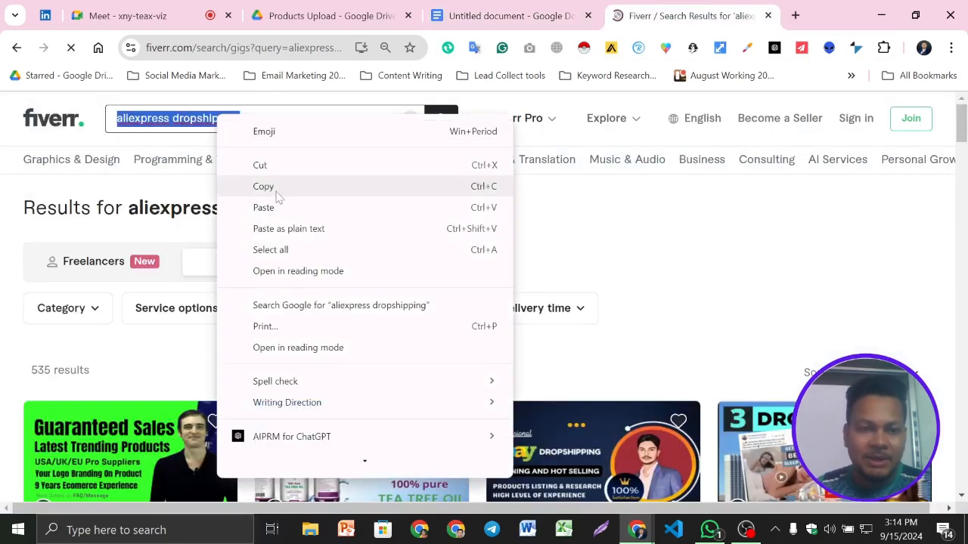
click(265, 186)
click(511, 15)
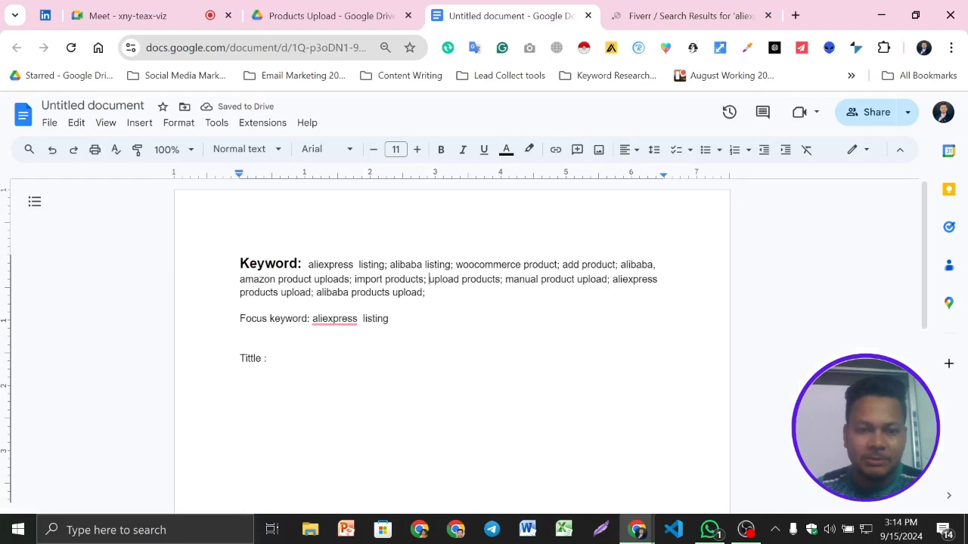
key(ctrl+v)
text(;)
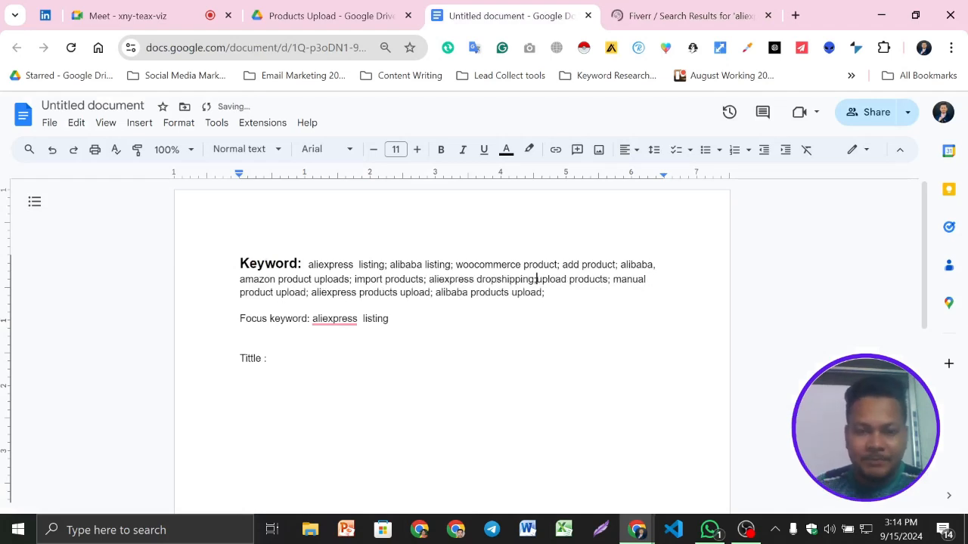
- Make "aliexpress listing" on the Focus keyword line bold
mouse_move(335, 319)
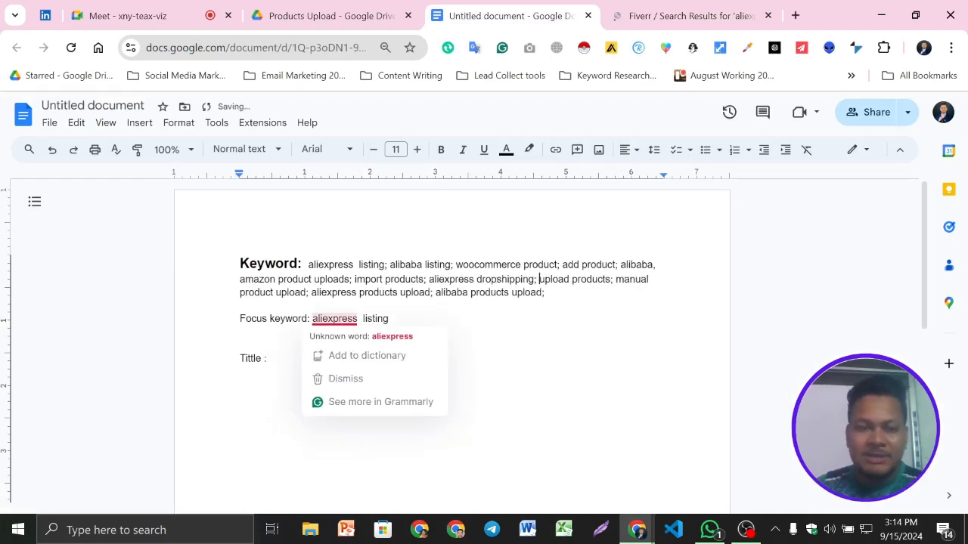
click(390, 319)
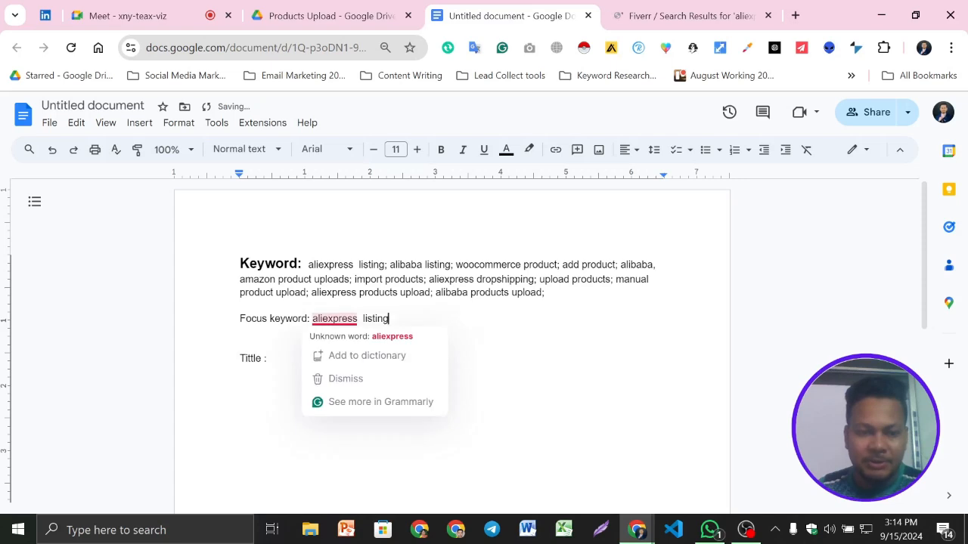
drag(313, 319, 393, 319)
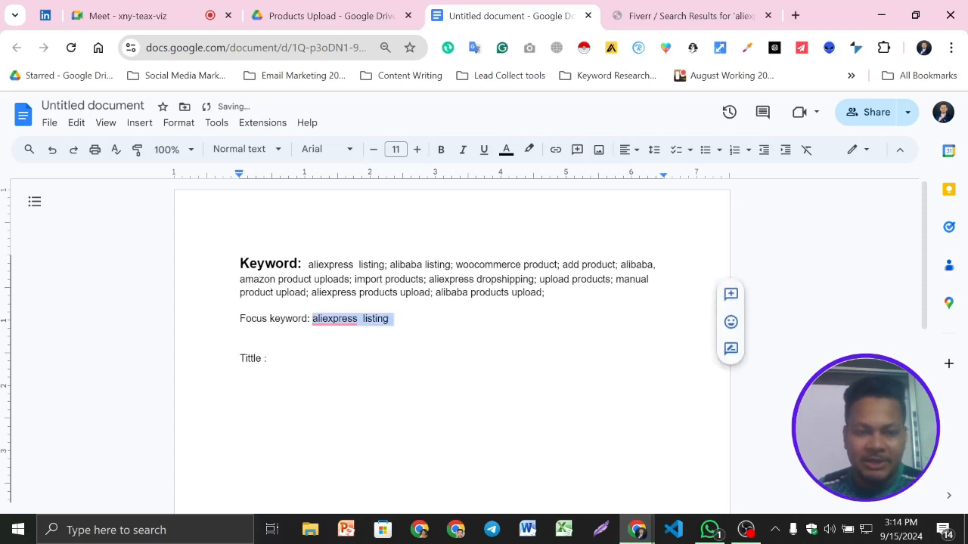
click(442, 151)
click(398, 319)
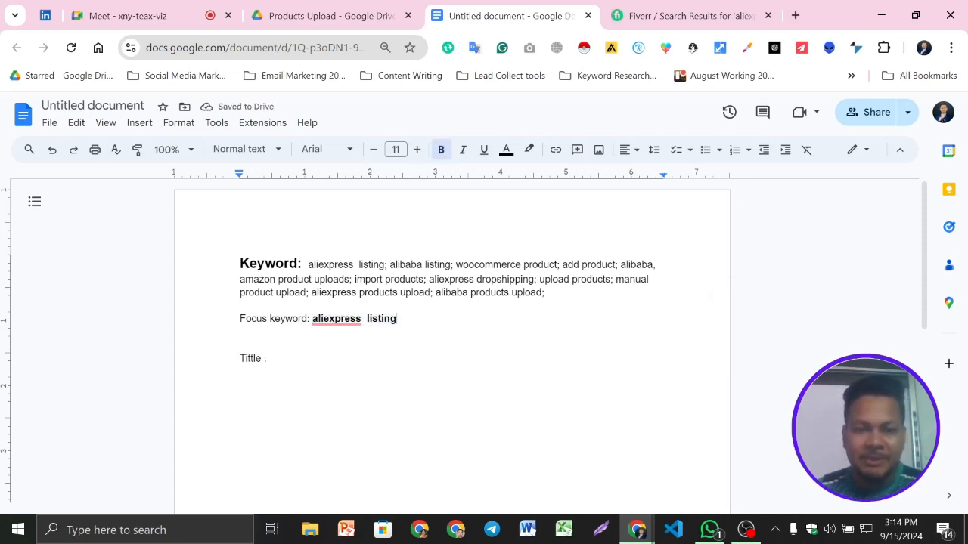
- Copy "alibaba listing" from the keyword list to the end of the Focus keyword line, with a semicolon before and after it
drag(389, 264, 450, 264)
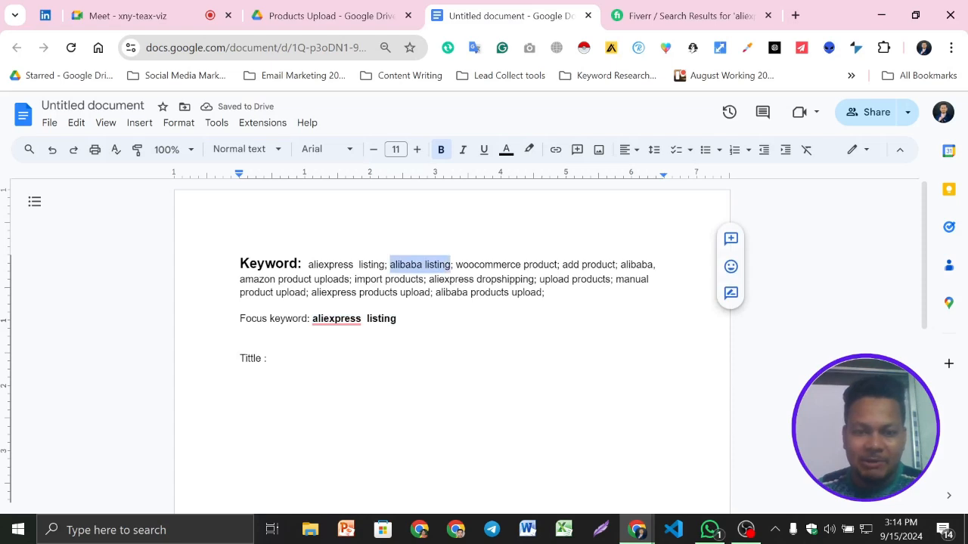
click(398, 319)
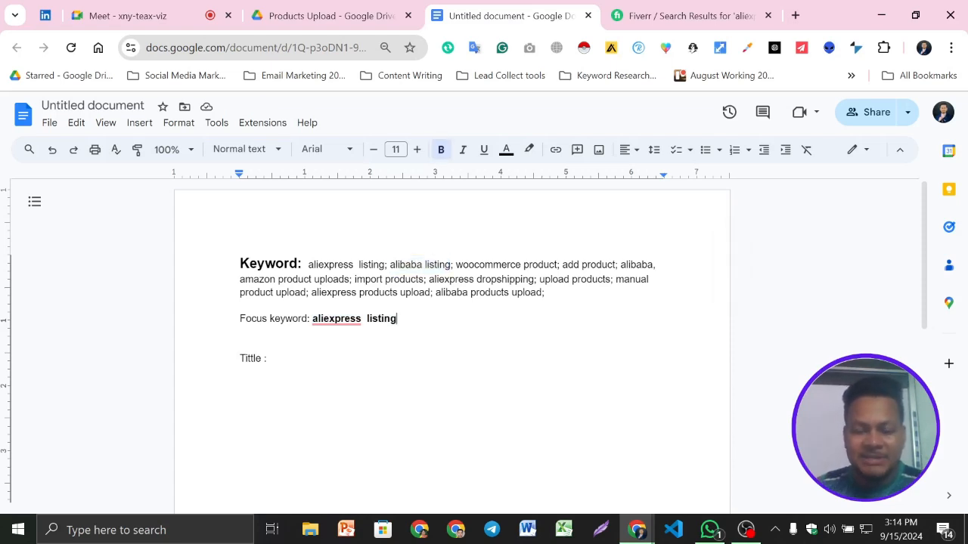
text(; alibaba listing)
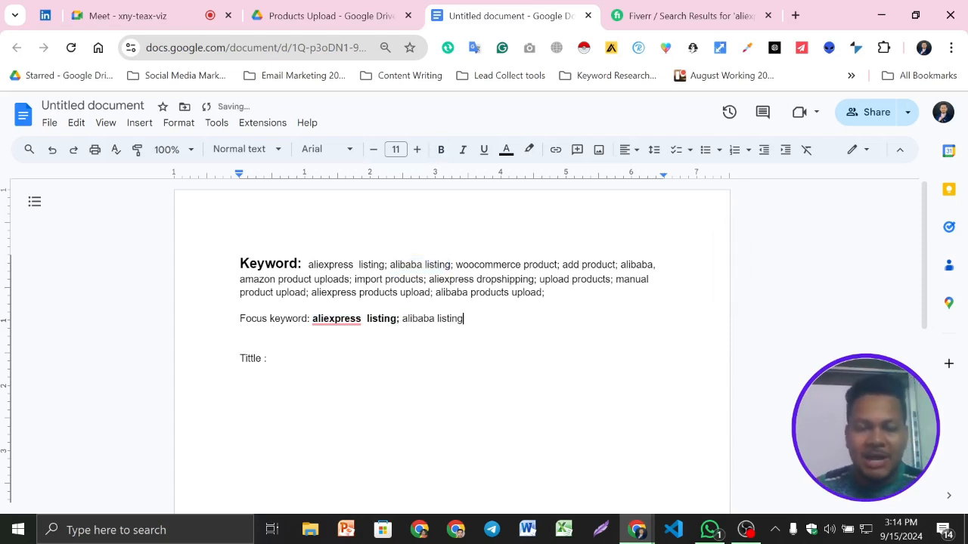
text(;)
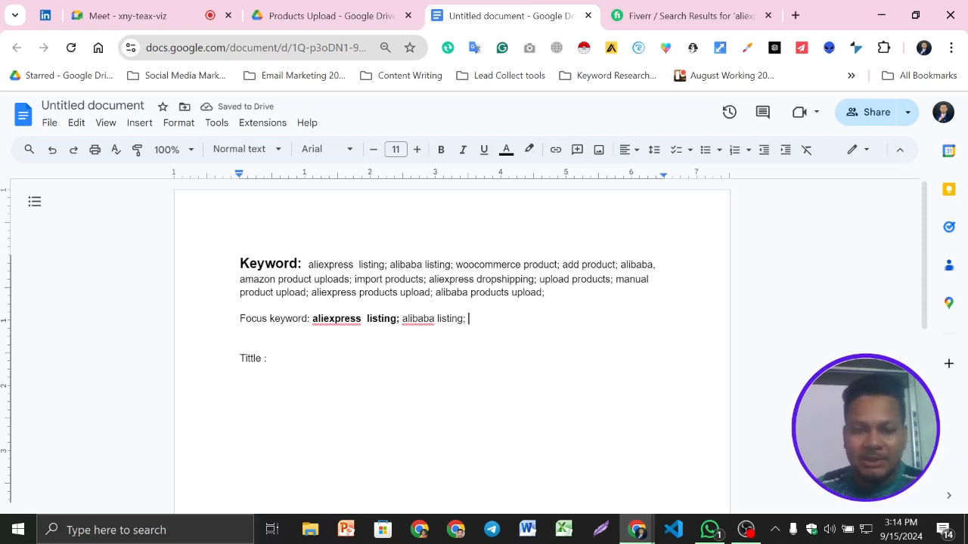
- Copy "woocommerce product" from the keyword list to the end of the Focus keyword line, followed by a semicolon
drag(456, 265, 557, 265)
key(ctrl+c)
click(470, 319)
key(ctrl+v)
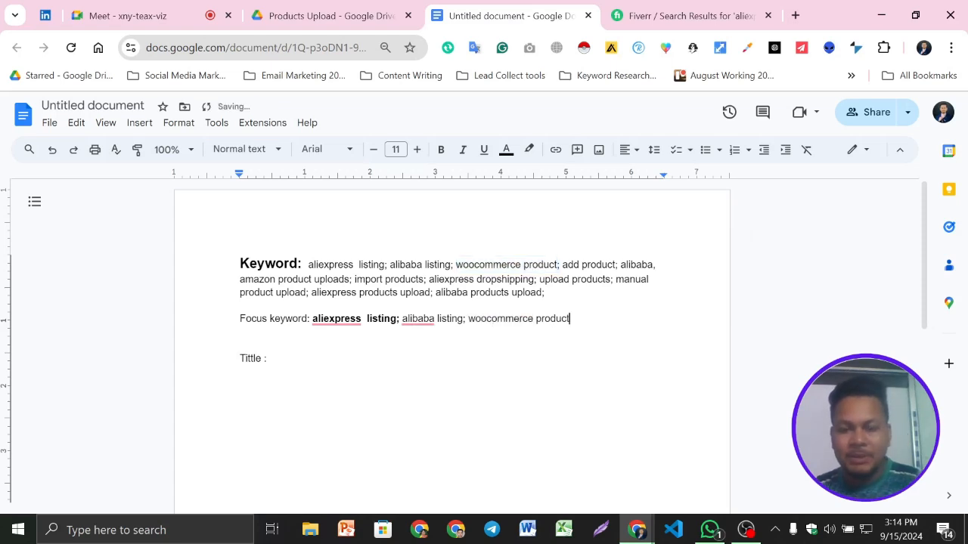
text(;)
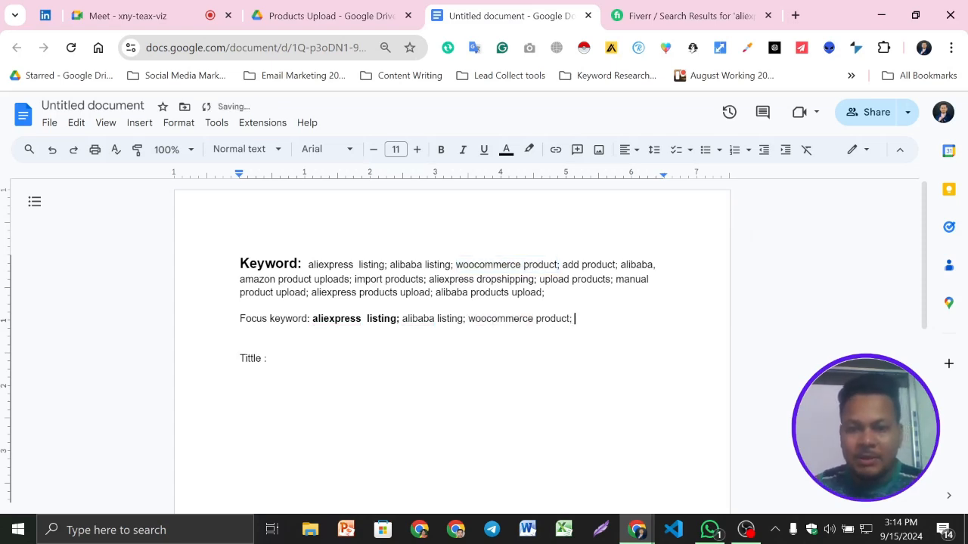
- Copy "add product" from the keyword list to the end of the Focus keyword line, followed by a semicolon
drag(561, 265, 615, 266)
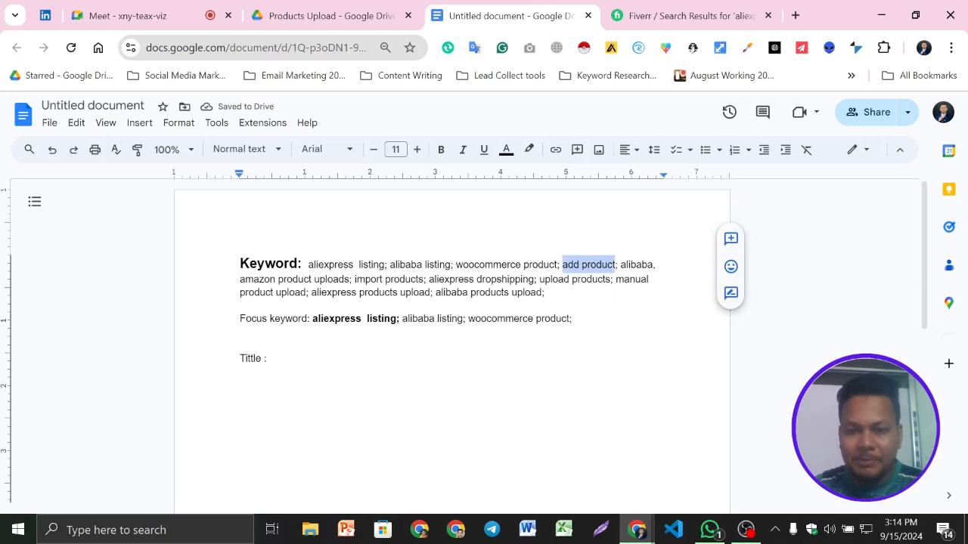
key(ctrl+c)
click(576, 319)
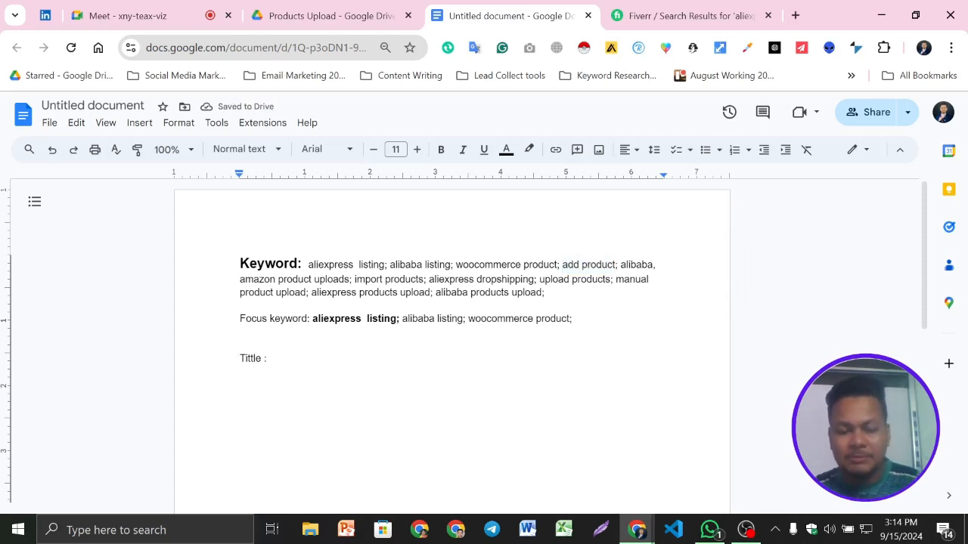
key(ctrl+v)
text(;)
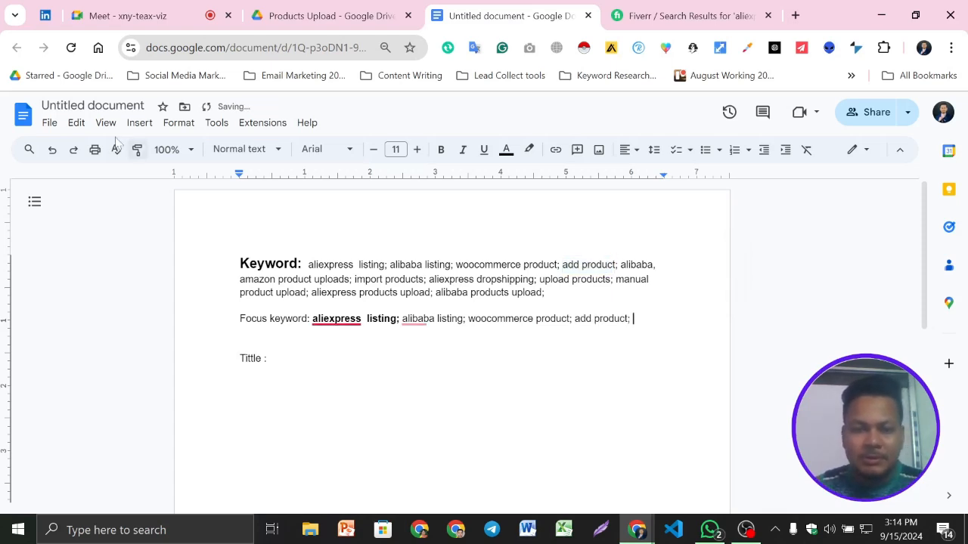
- Copy "import products" from the keyword list to the end of the Focus keyword line
click(621, 264)
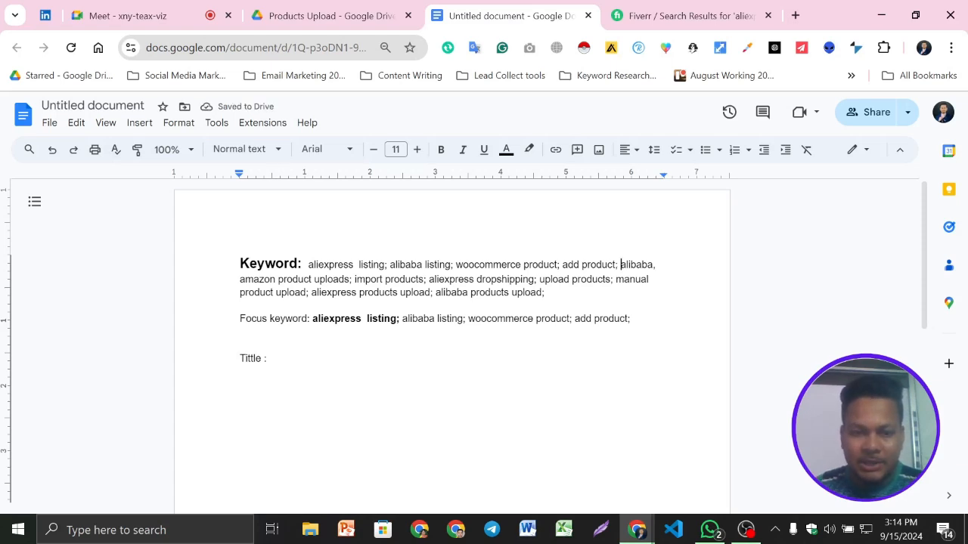
drag(354, 279, 423, 279)
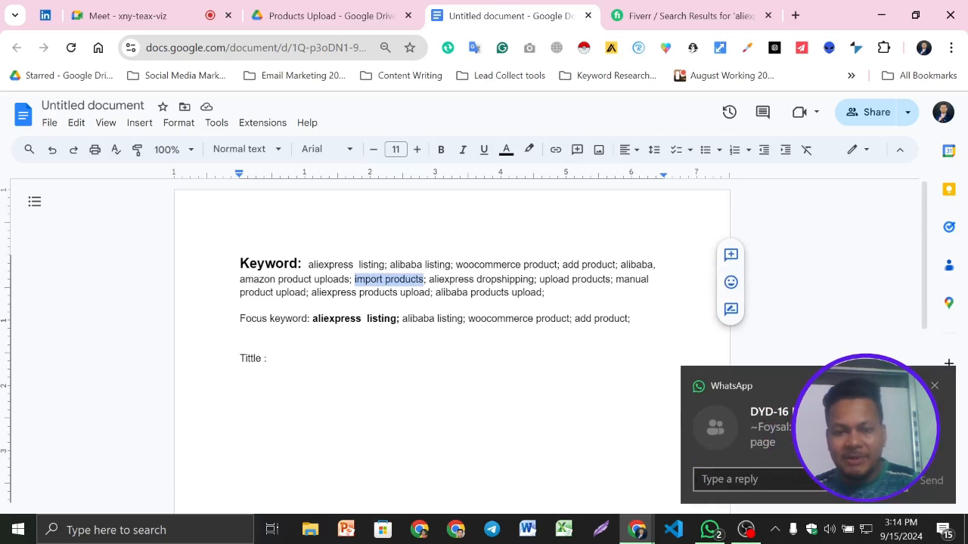
click(634, 319)
key(ctrl+v)
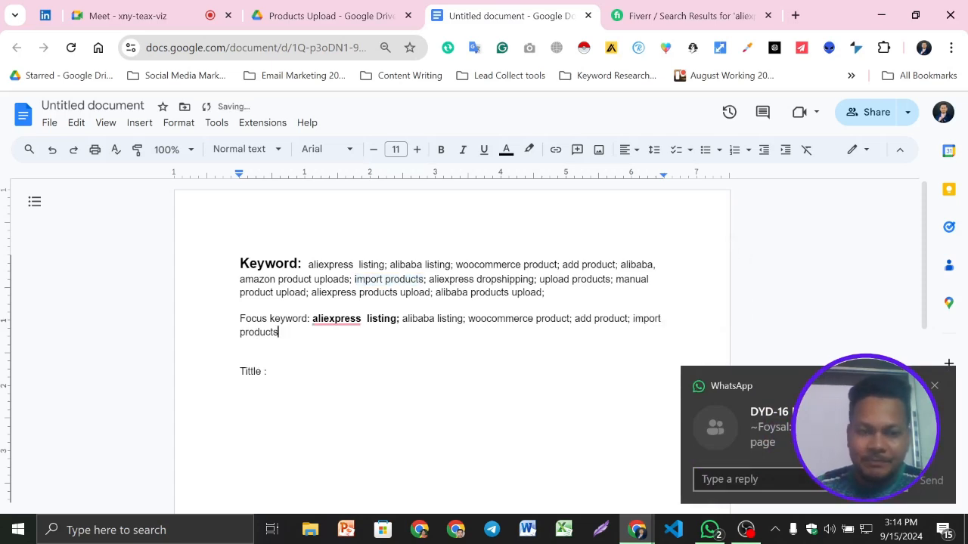
- Make the "Focus keyword:" label bold and enlarge its font size to 15
drag(311, 318, 239, 318)
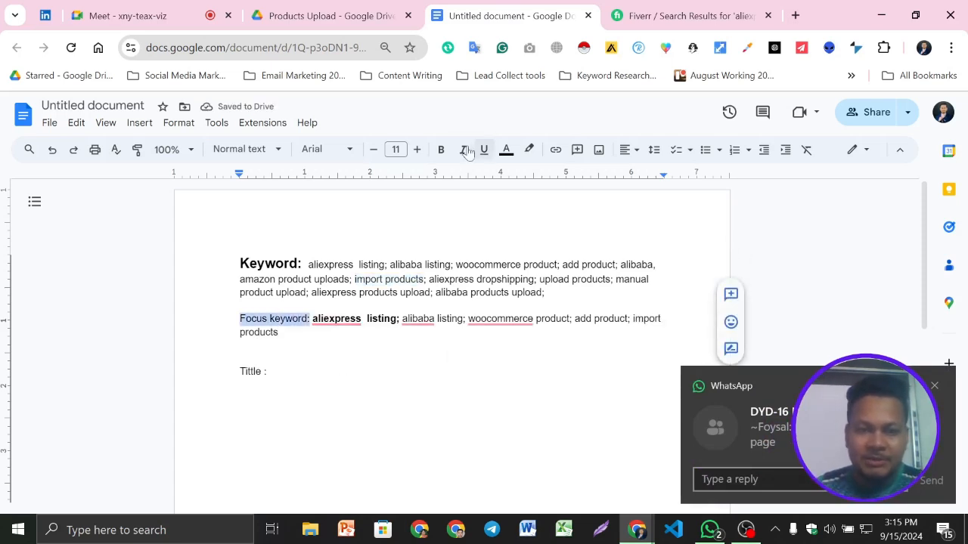
click(441, 149)
click(417, 149)
click(418, 149)
click(417, 149)
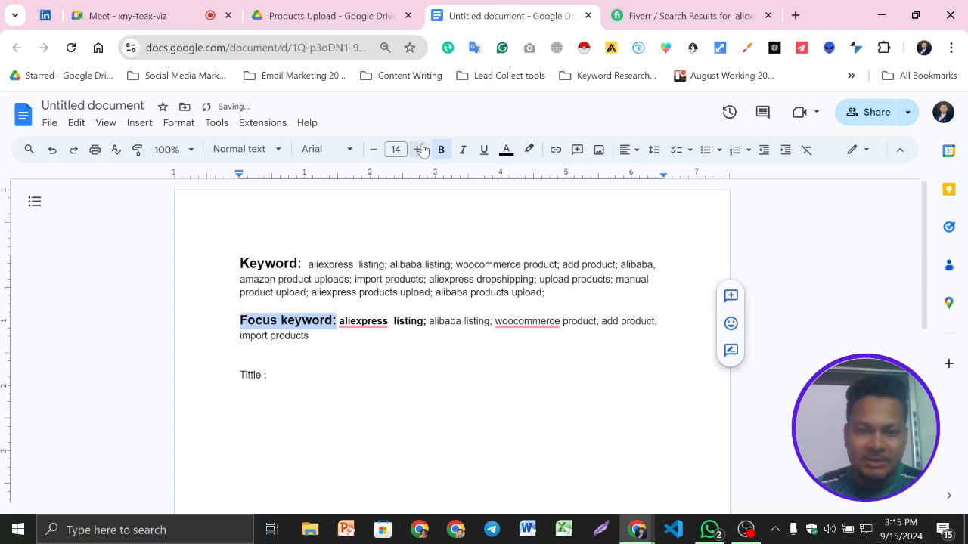
click(418, 149)
click(307, 264)
drag(308, 264, 558, 279)
drag(344, 321, 315, 337)
double_click(274, 362)
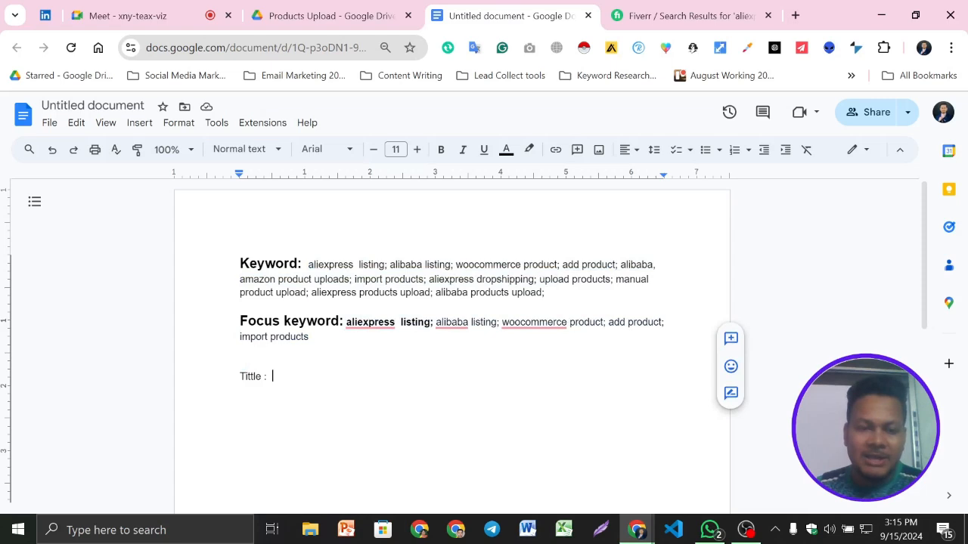
click(273, 376)
scroll(452, 347, down, 2)
scroll(452, 340, up, 1)
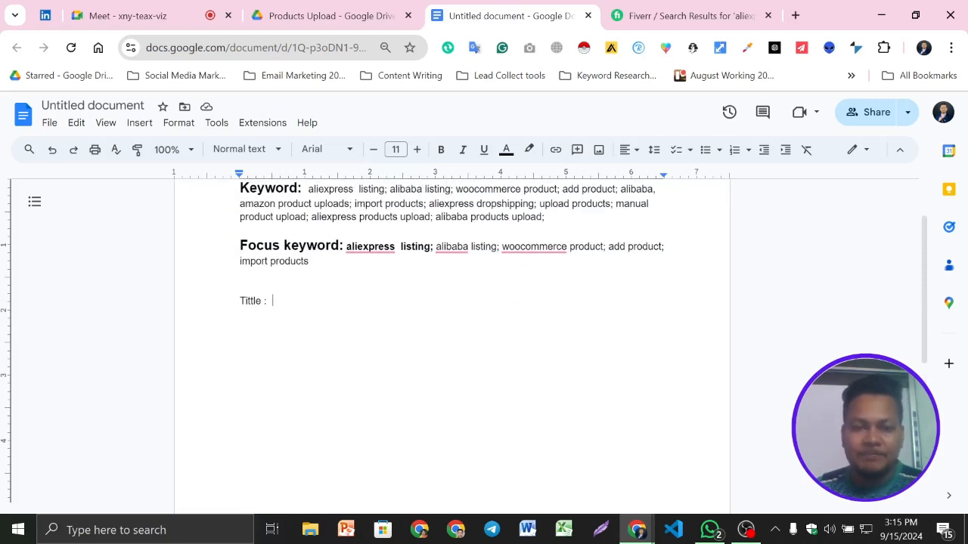
- Copy "aliexpress listing" from the Focus keyword line, search Fiverr for it and look through the resulting gigs
drag(431, 247, 346, 247)
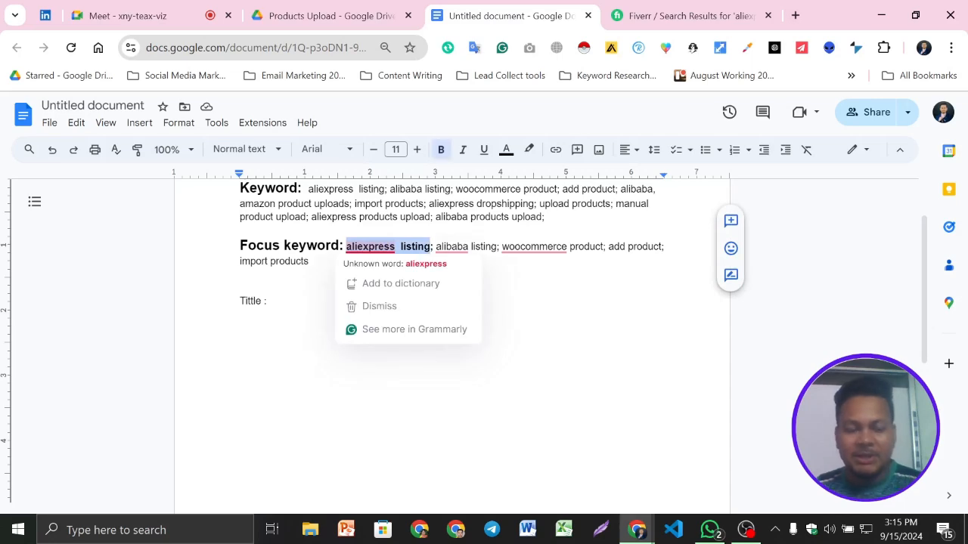
click(689, 15)
click(283, 113)
key(ctrl+a)
key(ctrl+v)
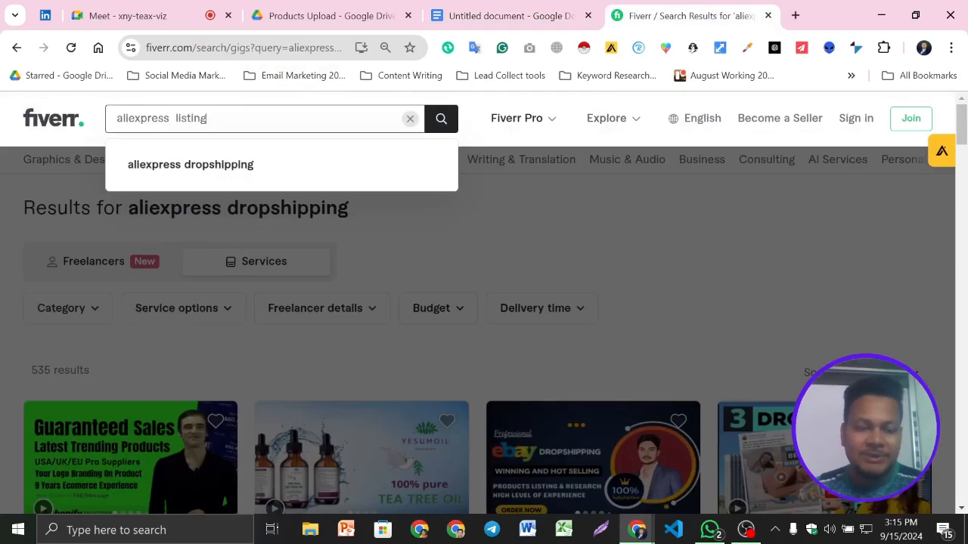
key(Return)
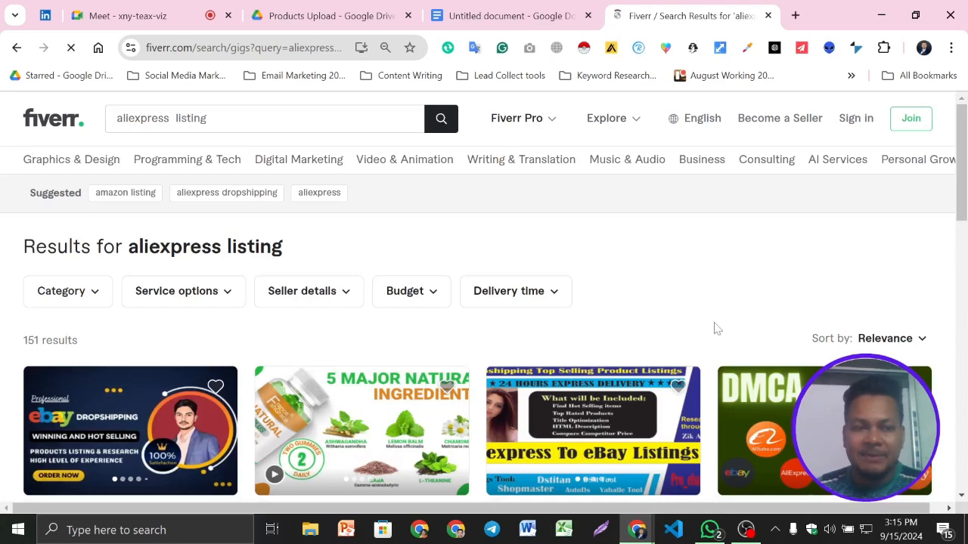
scroll(638, 335, down, 3)
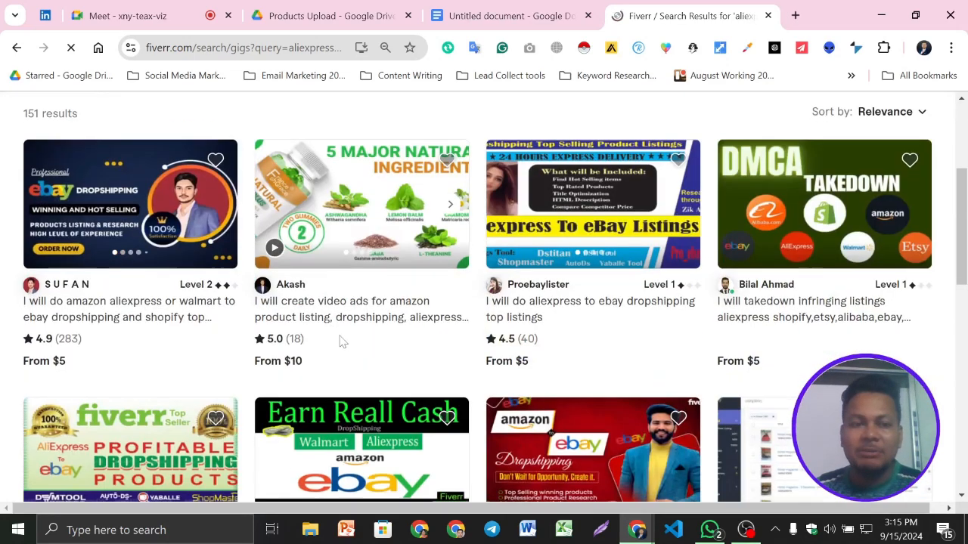
- Look through the "aliexpress listing" gigs, switch to the Google Docs document and begin the title line with "i will do"
scroll(316, 374, down, 1)
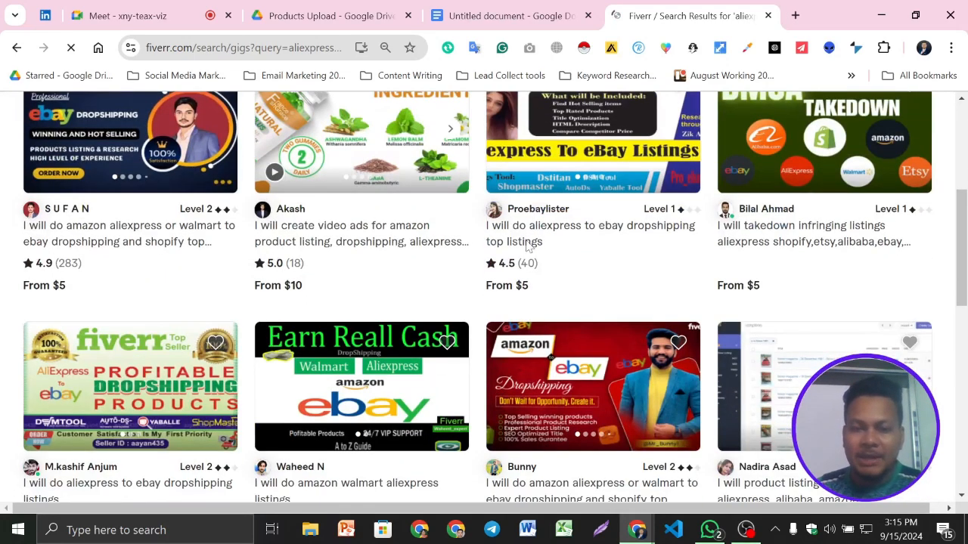
scroll(367, 264, down, 2)
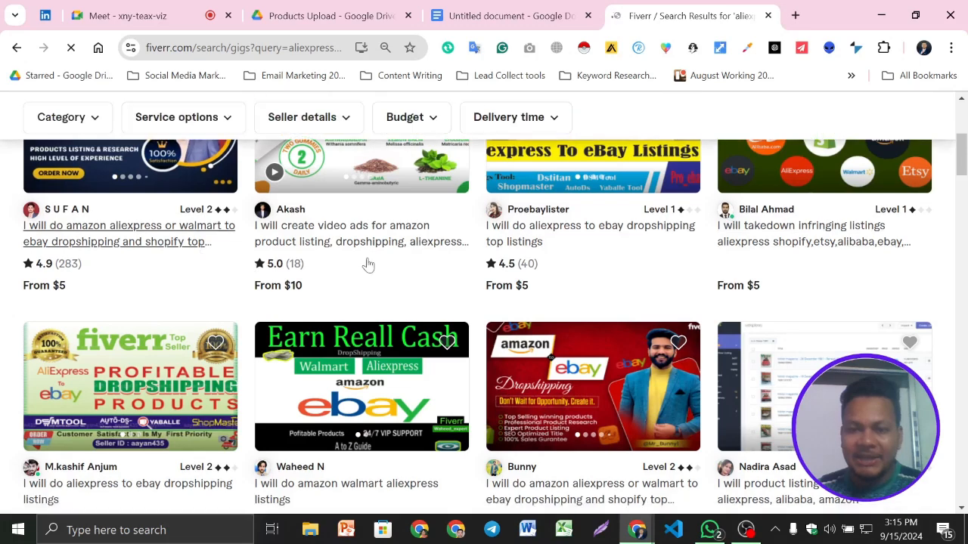
scroll(460, 356, down, 1)
scroll(499, 391, up, 3)
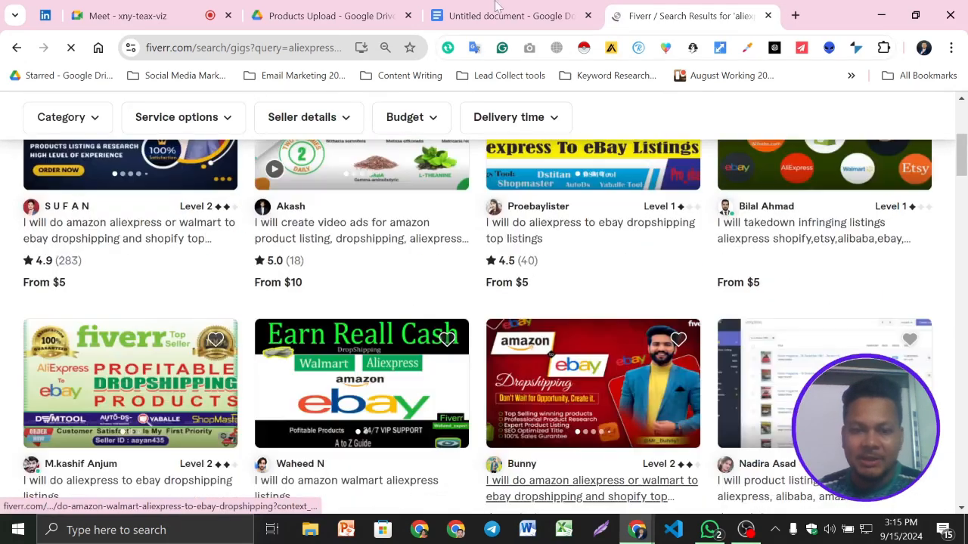
click(496, 6)
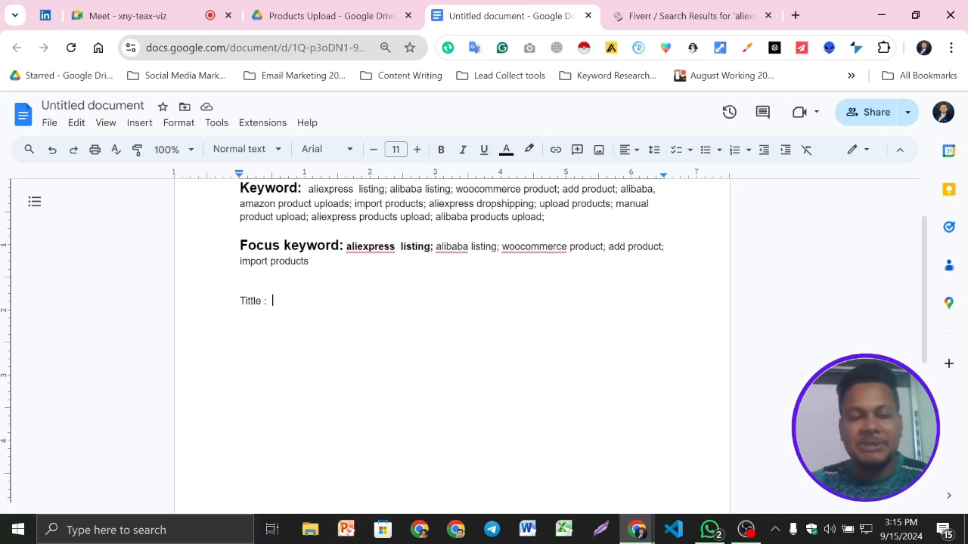
text(i wii)
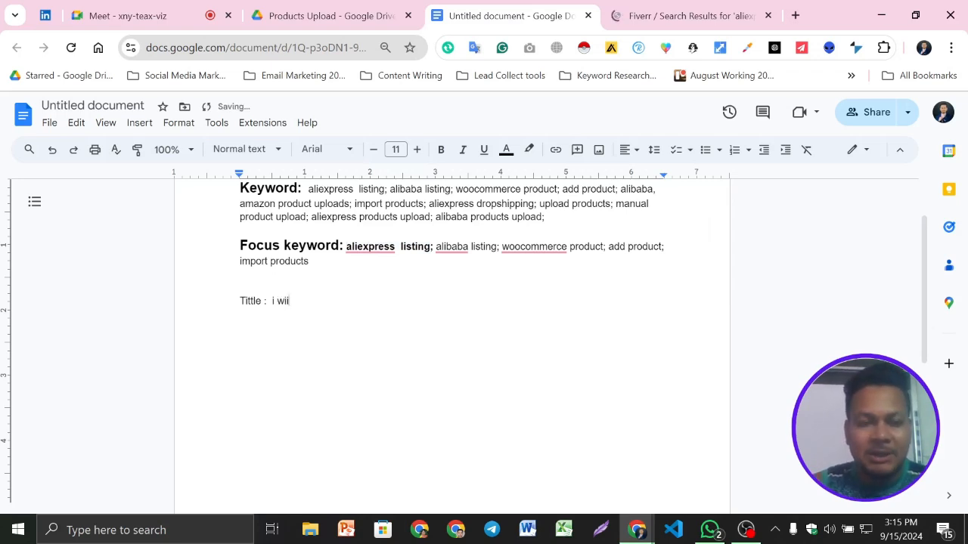
key(BackSpace)
text(ll do)
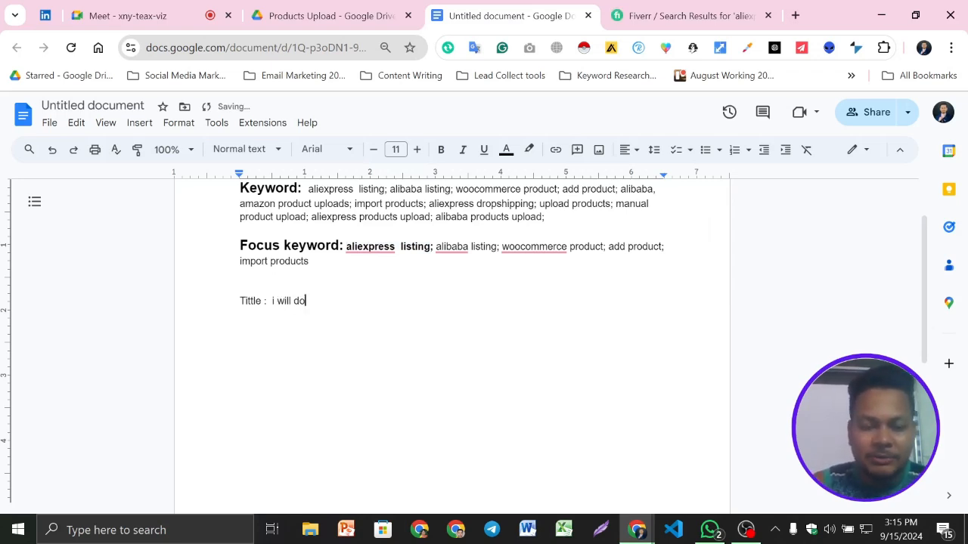
- Check the gig titles on Fiverr again and correct the opening of the document's title line to "I will do"
key(ctrl+Tab)
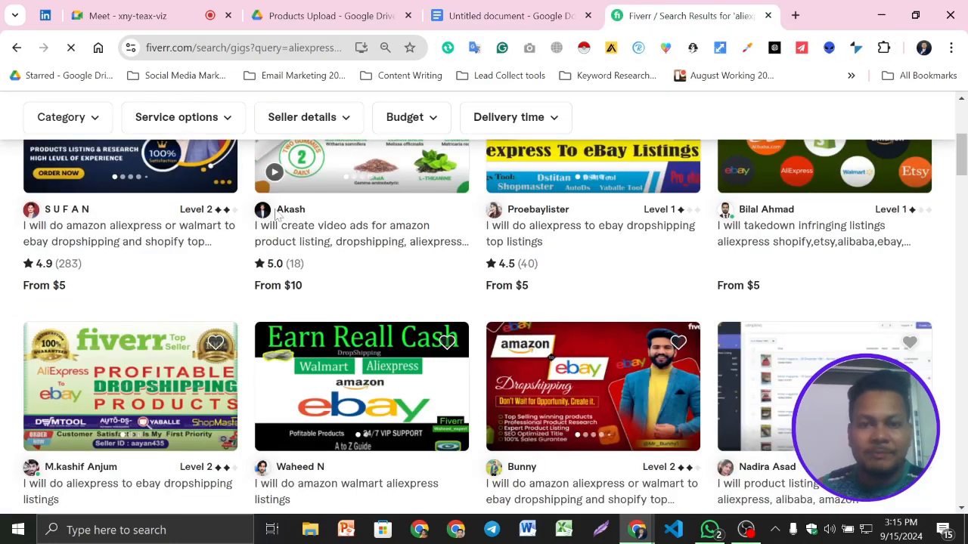
click(493, 11)
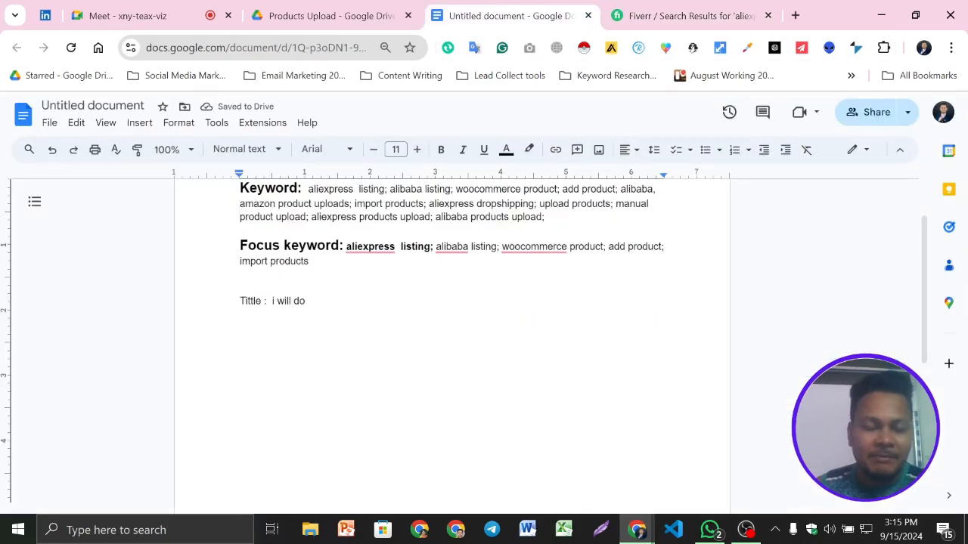
scroll(453, 346, up, 1)
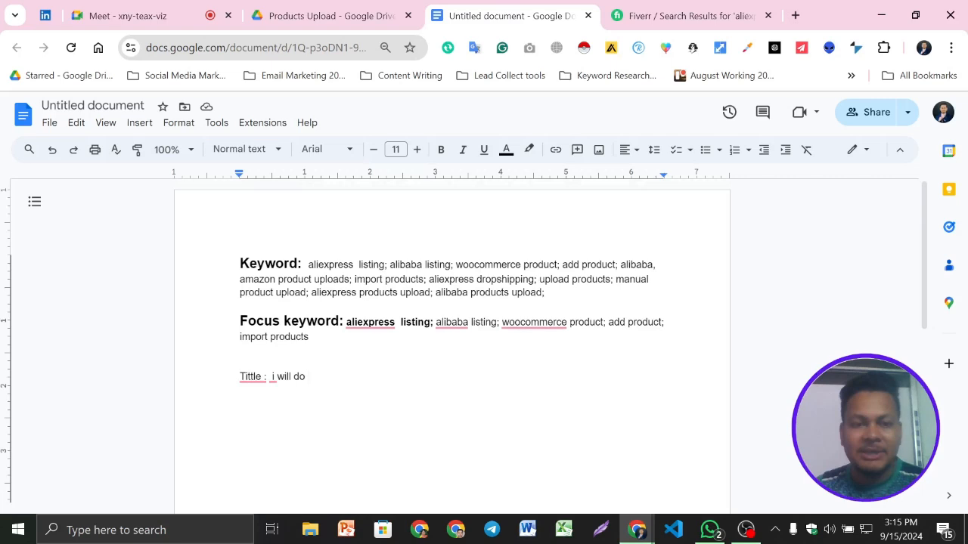
mouse_move(273, 377)
click(289, 415)
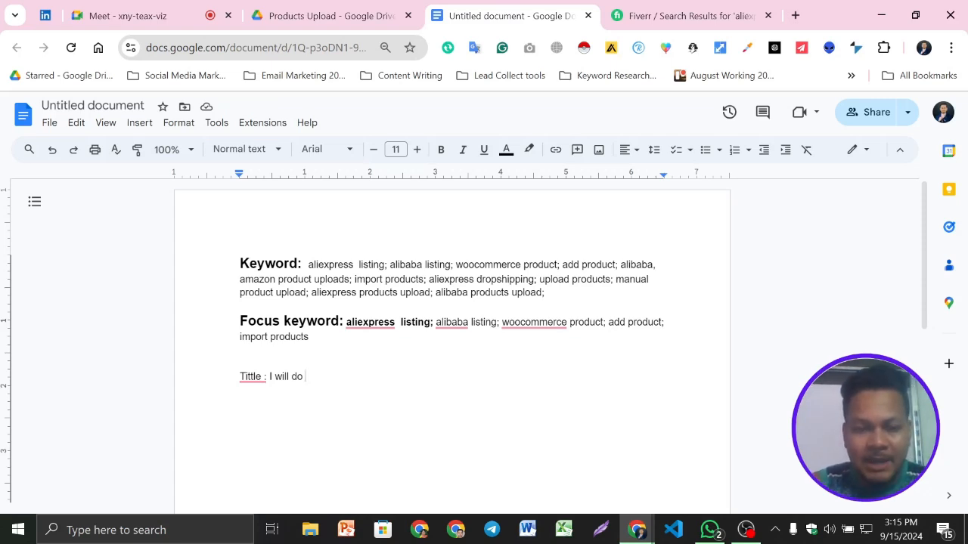
- Continue the gig title after "I will do" with the focus keyword "aliexpress listing"
text(ali)
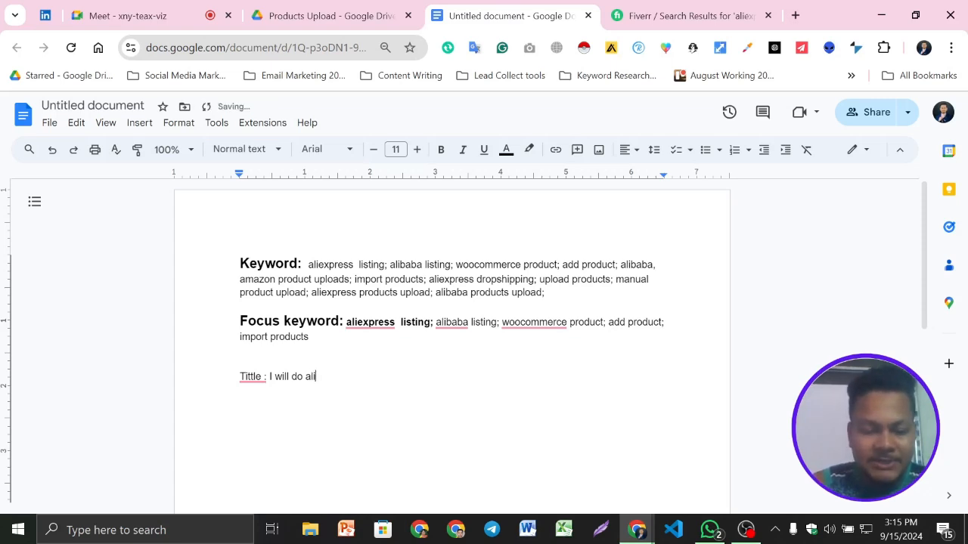
text(exoress)
key(BackSpace)
key(BackSpace)
key(BackSpace)
key(BackSpace)
key(BackSpace)
text(pre)
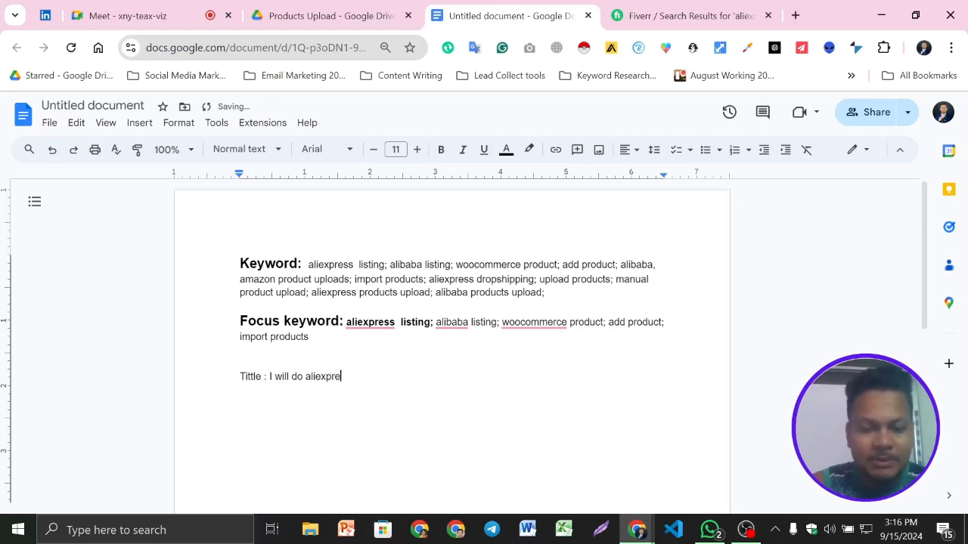
text(ss listing)
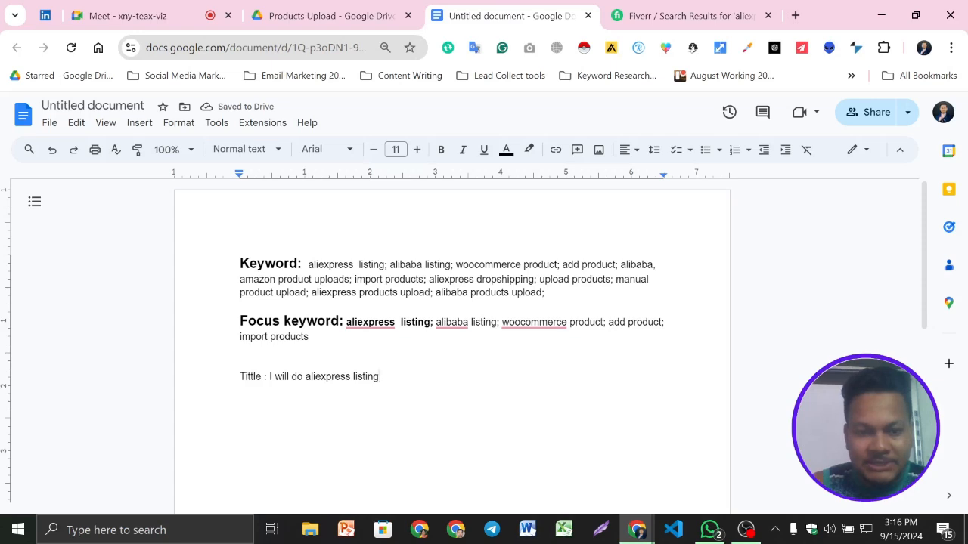
- Extend the gig title after "aliexpress listing" with "woocommerce add products upload"
text(w)
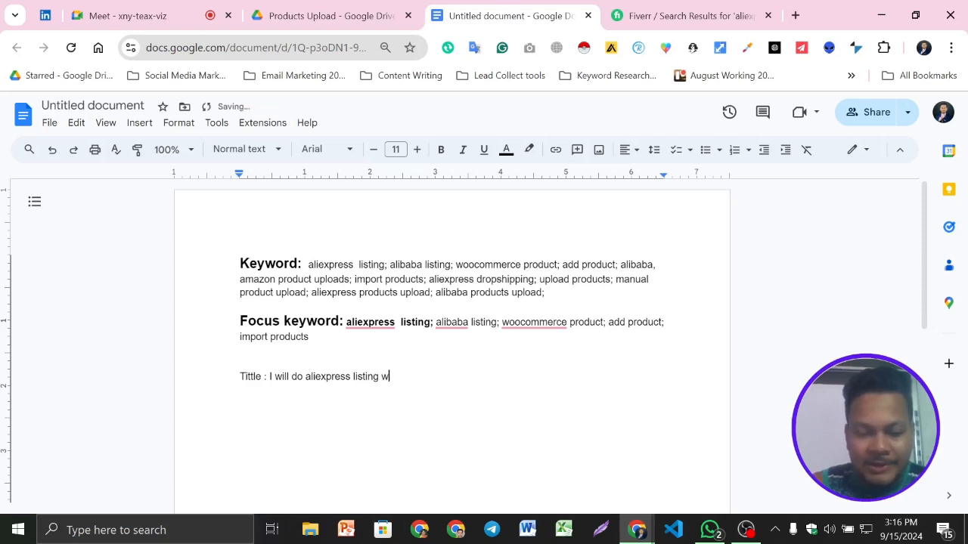
text(oocomm)
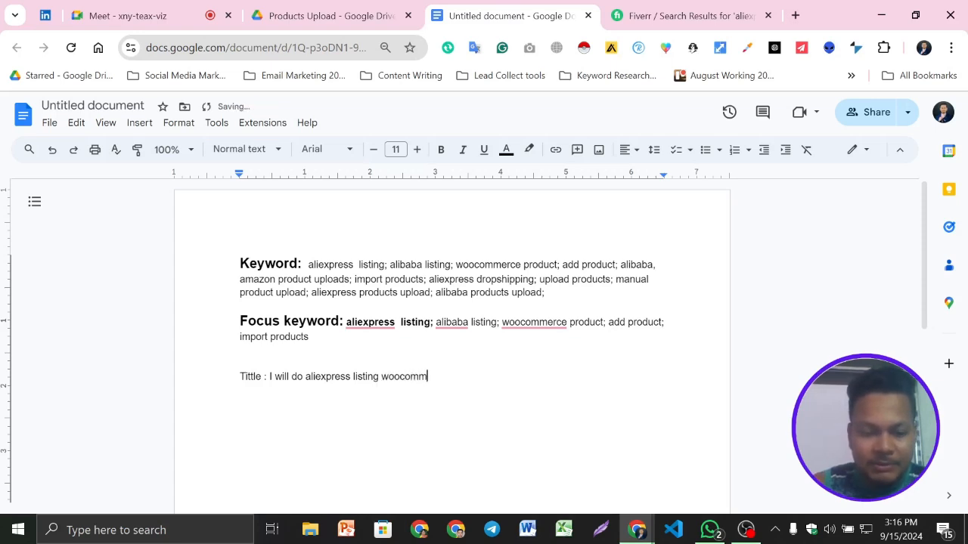
text(erce p)
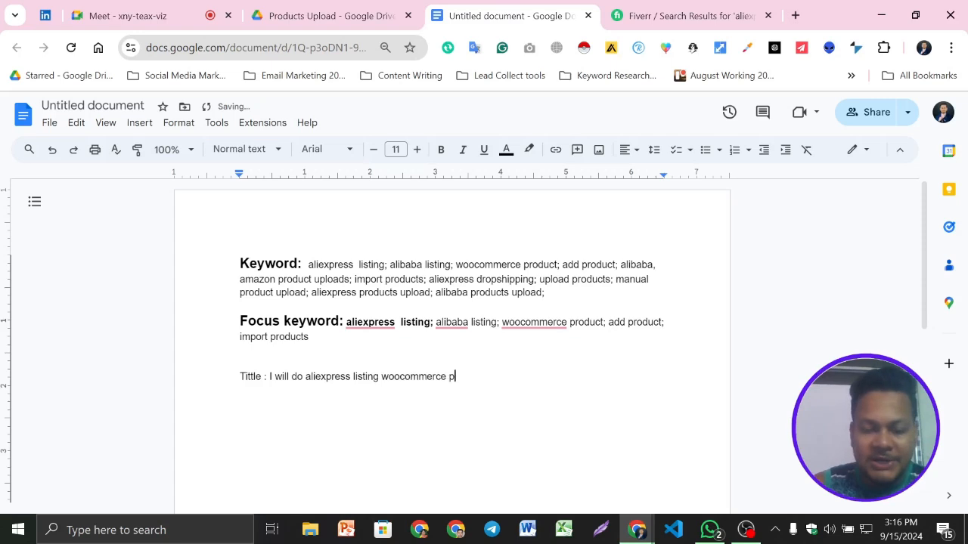
text(roducts)
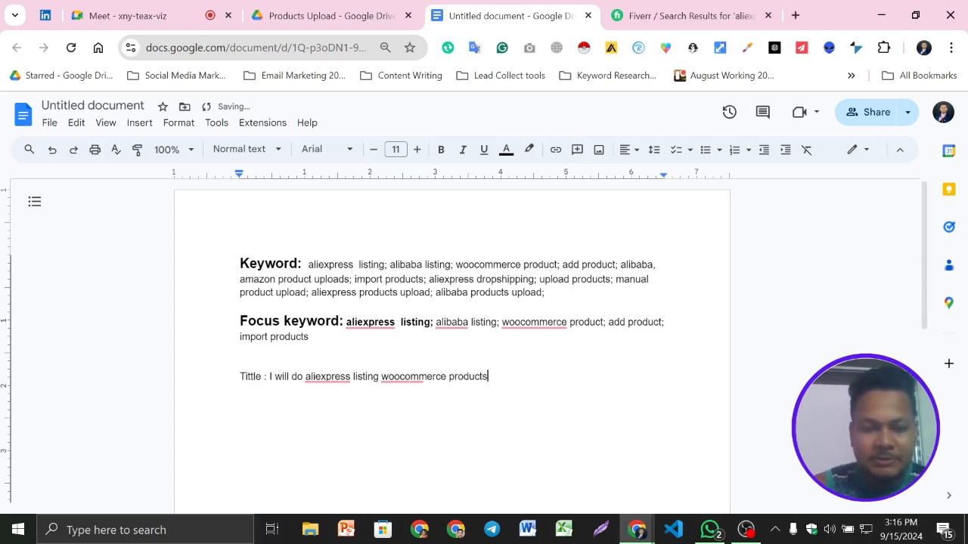
text( upload)
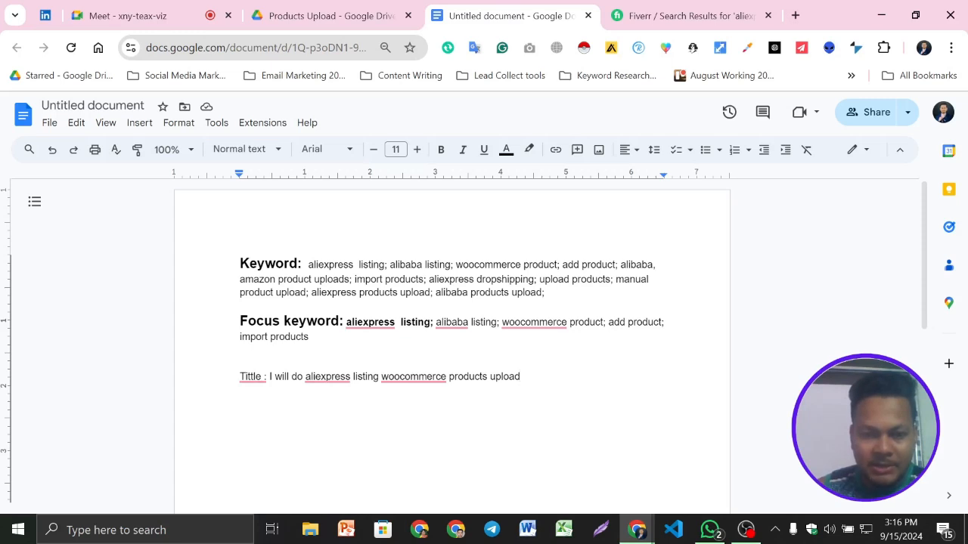
click(449, 376)
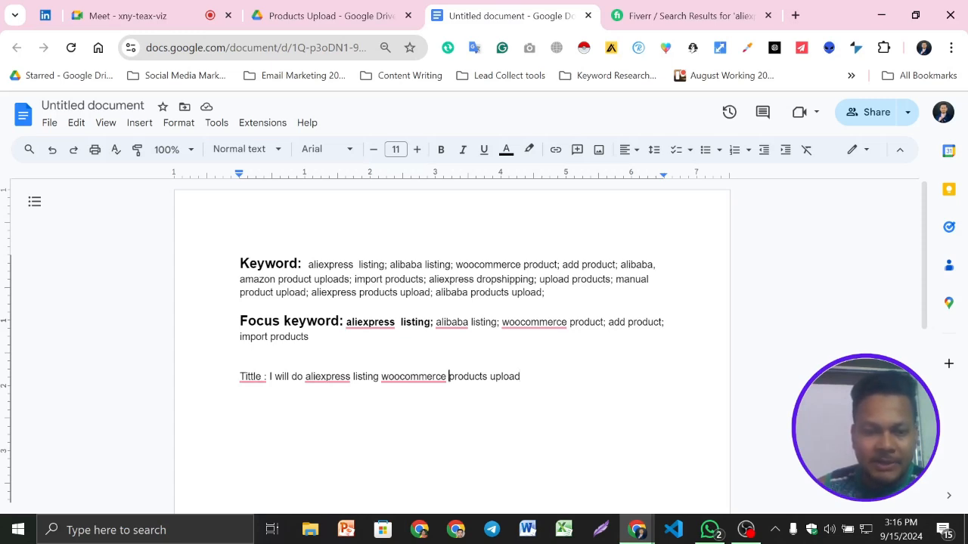
text(add)
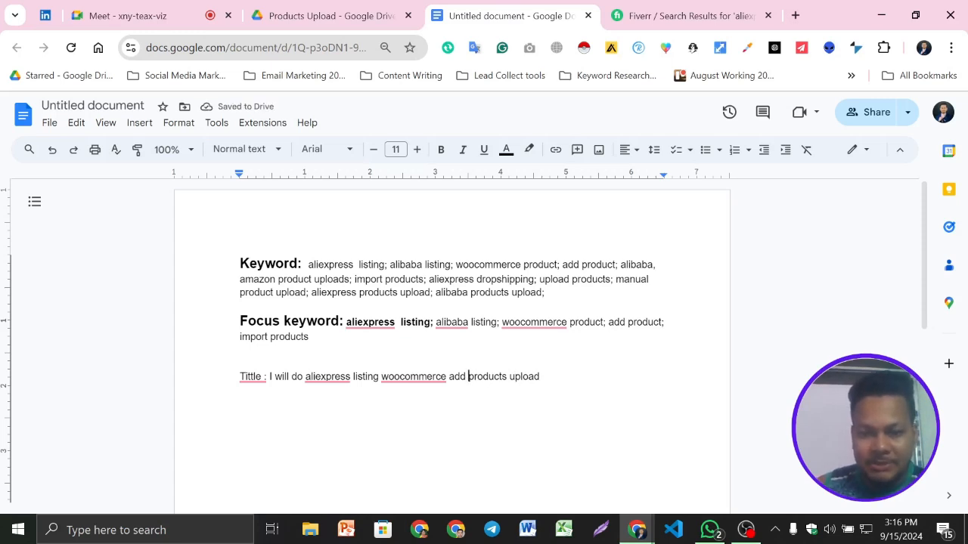
- Finish the gig title with the words "for your ecommerce website"
click(540, 376)
text(for)
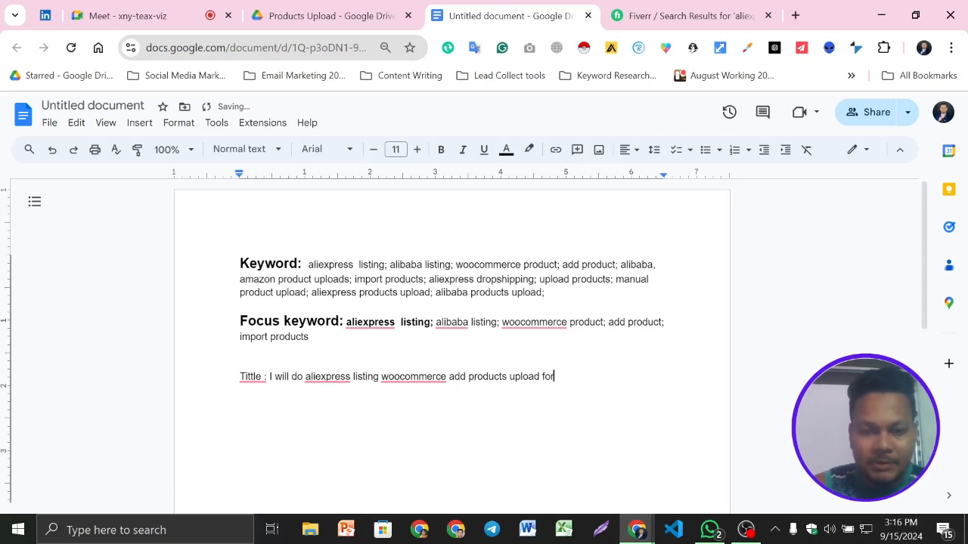
text( yo)
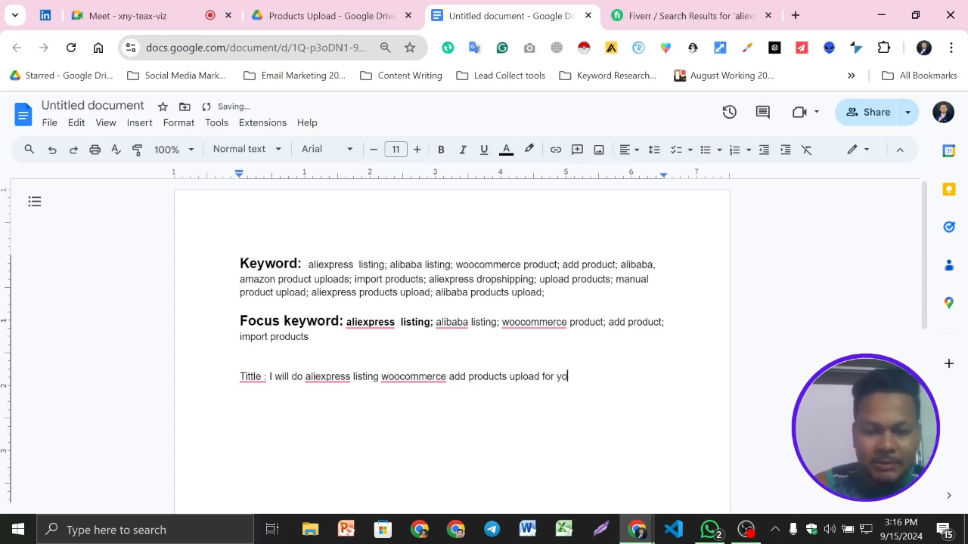
text(ur )
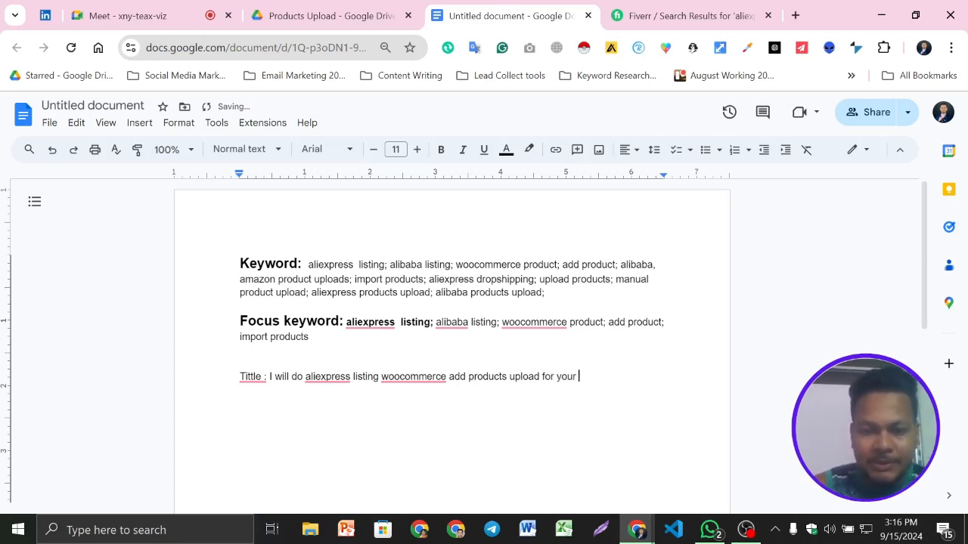
text(ecomm)
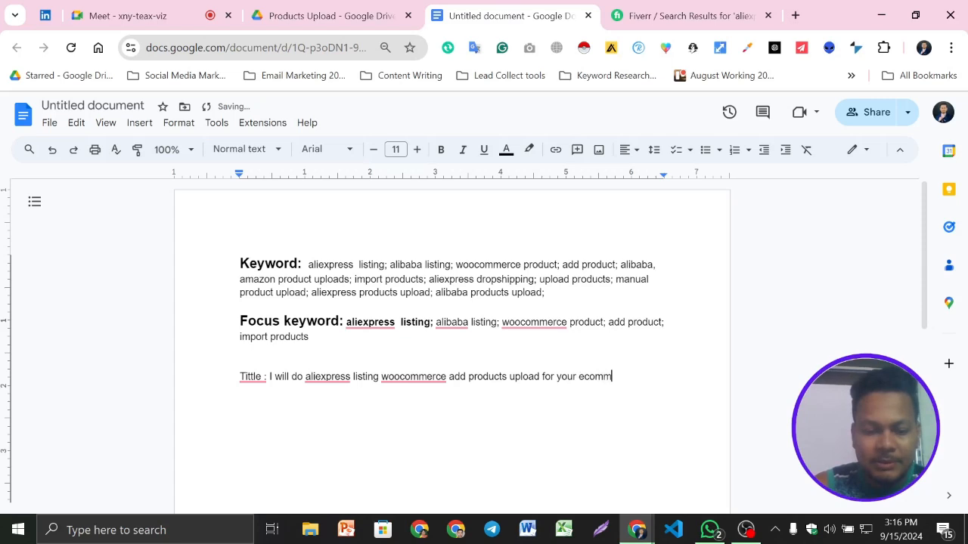
text(erce )
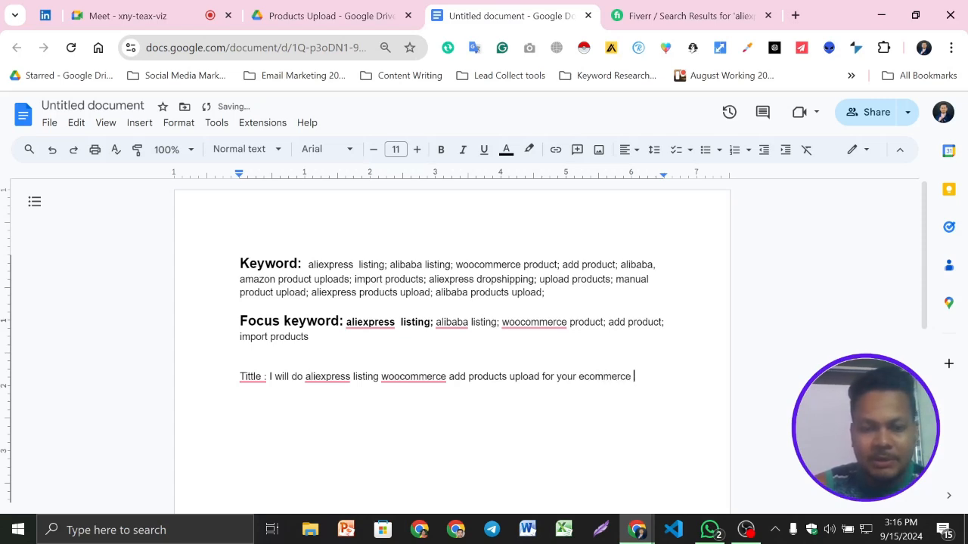
text(we)
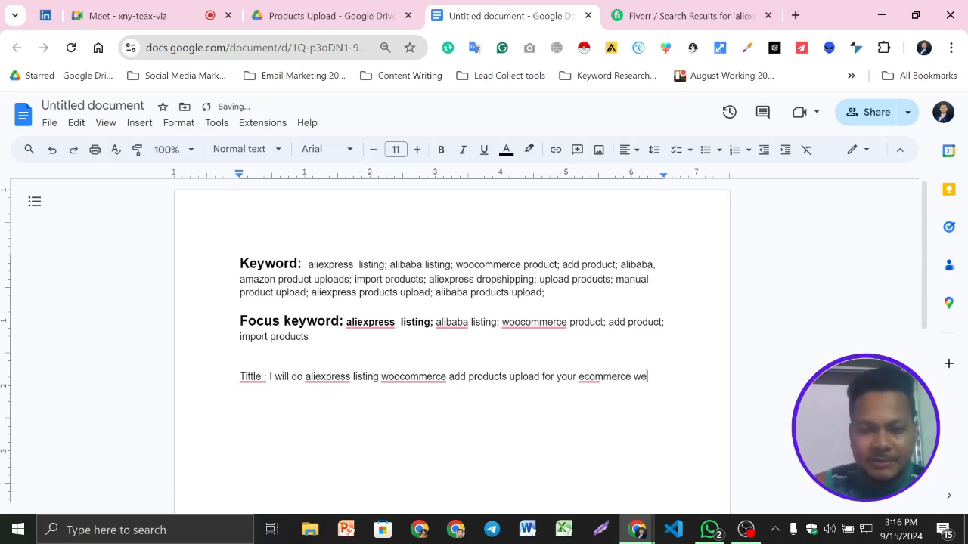
text(bsite)
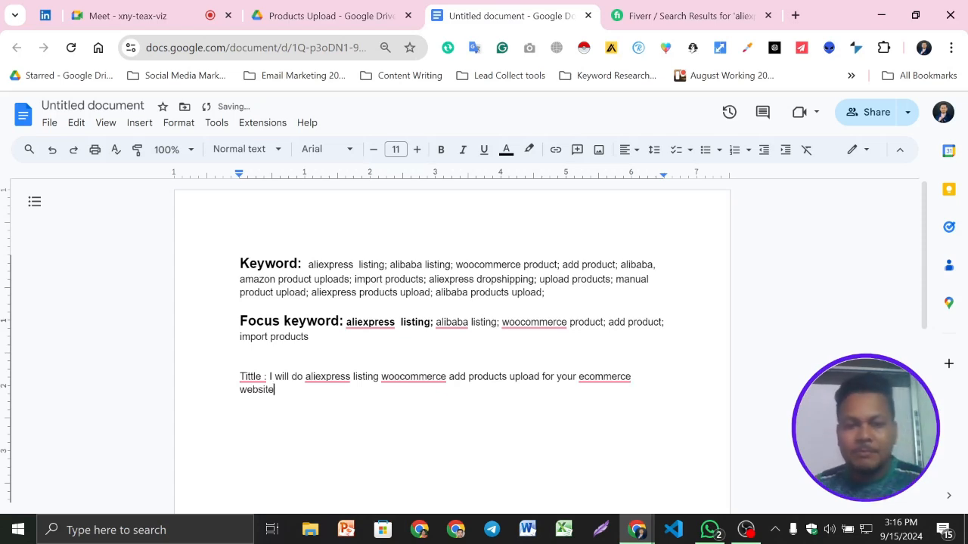
- Examine competing gig titles in the Fiverr aliexpress search results and open the wordpress, aliexpress, alibaba, amazon product listing gig separately
scroll(452, 340, down, 1)
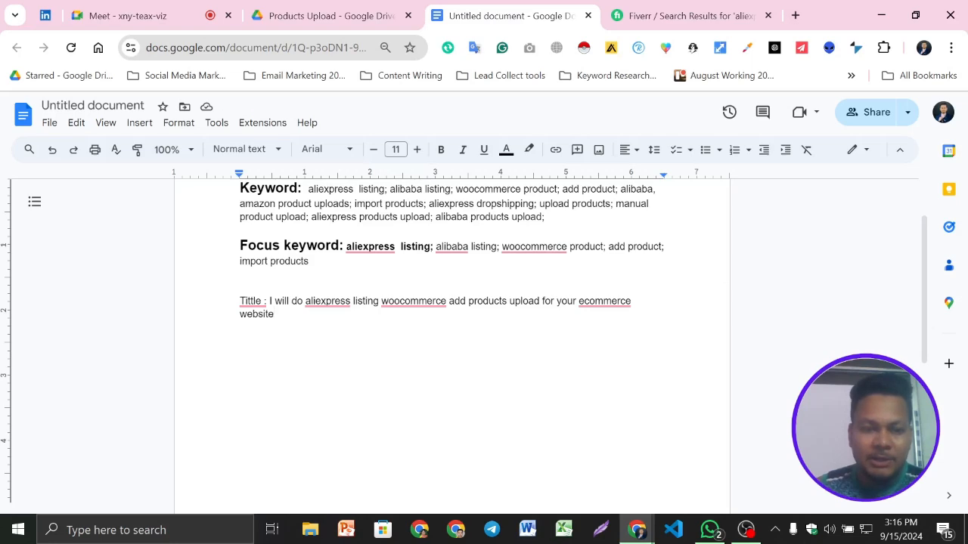
drag(303, 301, 291, 302)
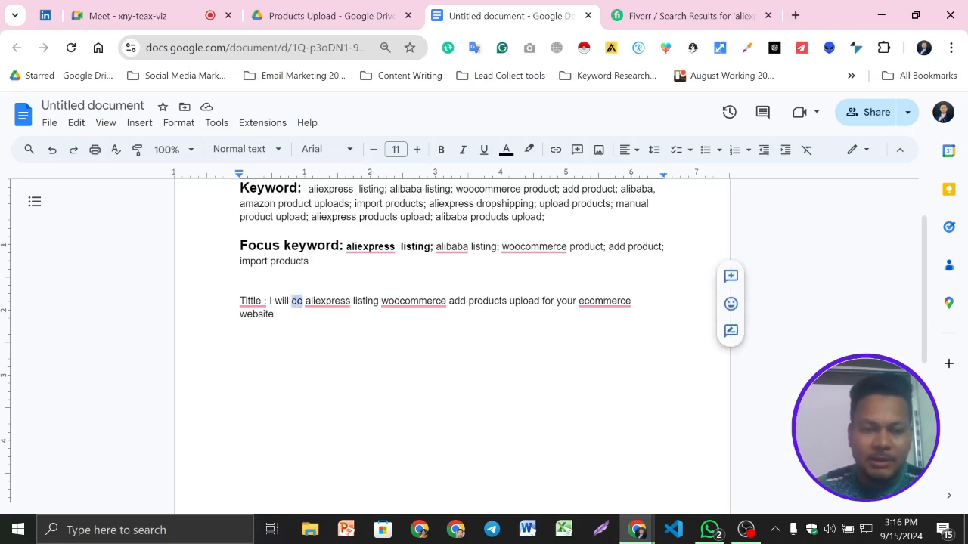
click(655, 15)
scroll(75, 268, down, 2)
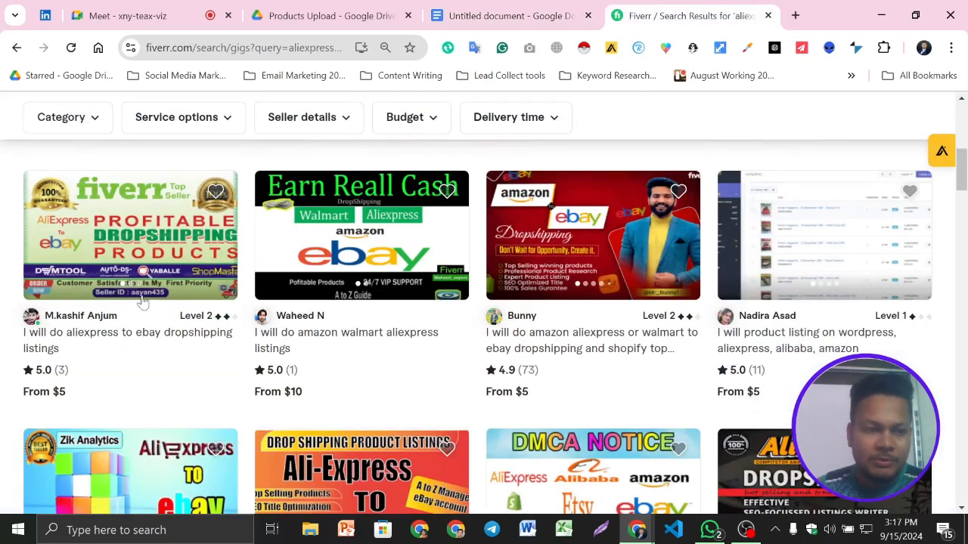
scroll(639, 356, down, 3)
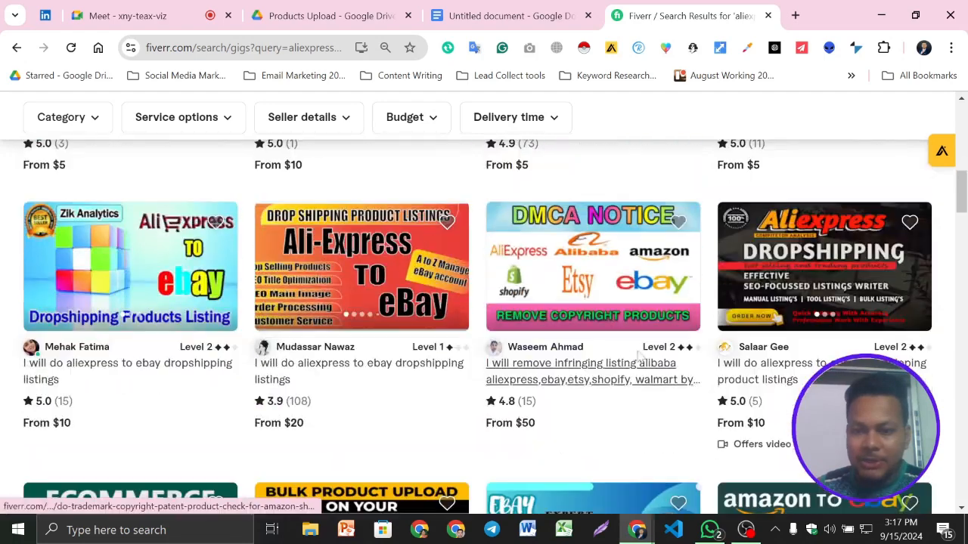
scroll(639, 357, up, 2)
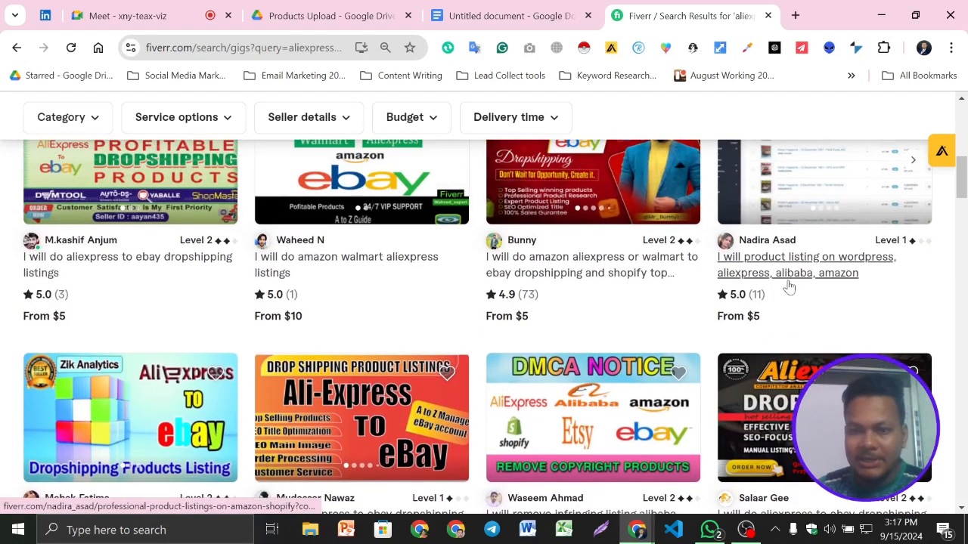
middle_click(786, 280)
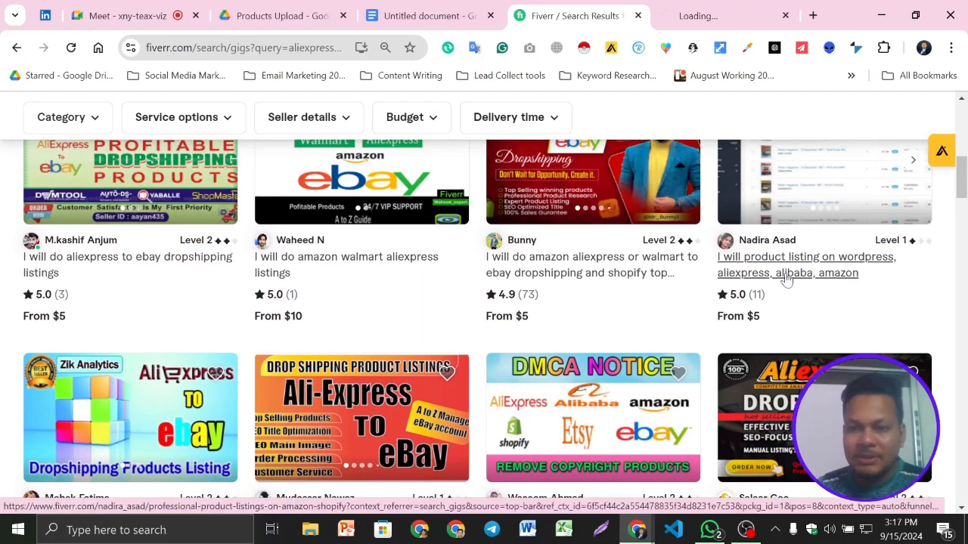
scroll(575, 287, down, 3)
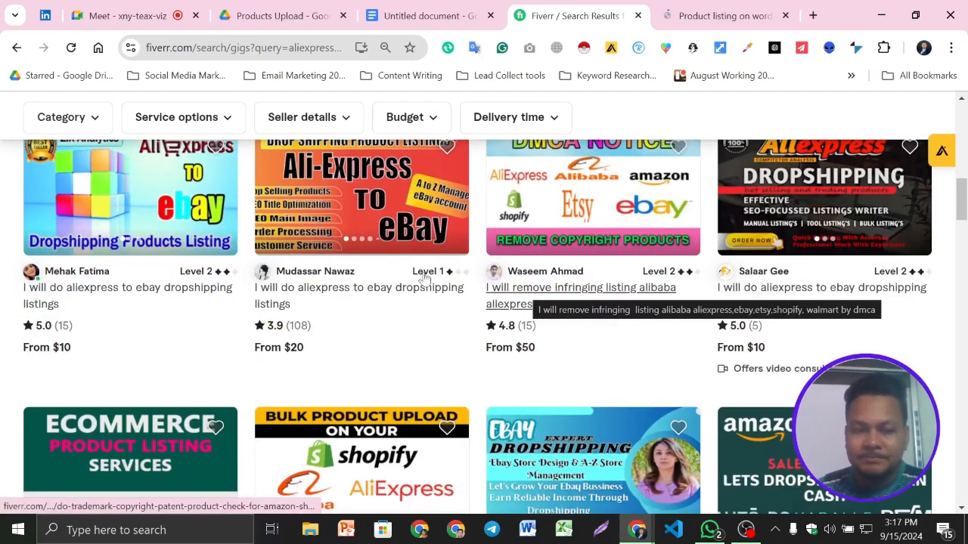
scroll(227, 292, down, 4)
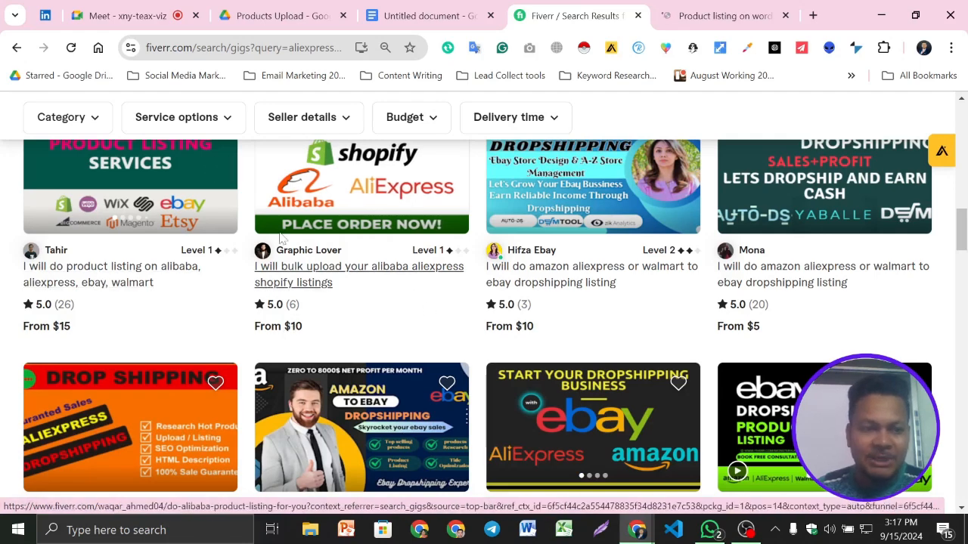
scroll(695, 333, down, 1)
scroll(669, 330, down, 3)
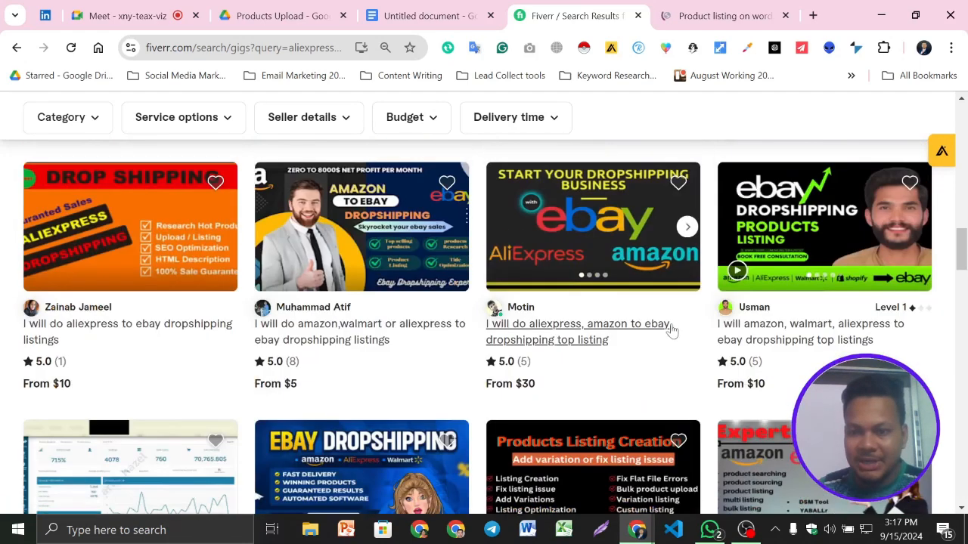
scroll(670, 331, up, 4)
- Read the title of the opened product listing gig and compare it with the search results and the document's title line
click(703, 14)
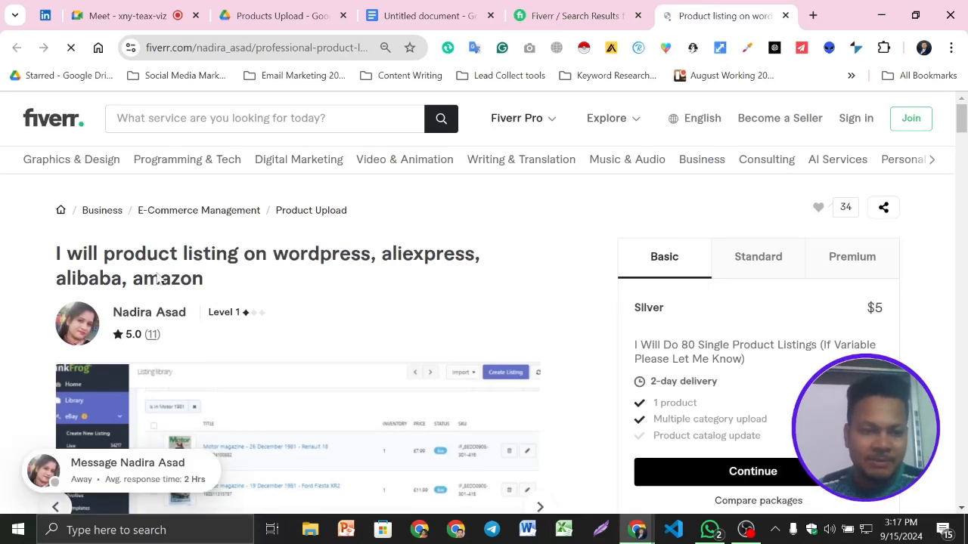
scroll(681, 151, down, 3)
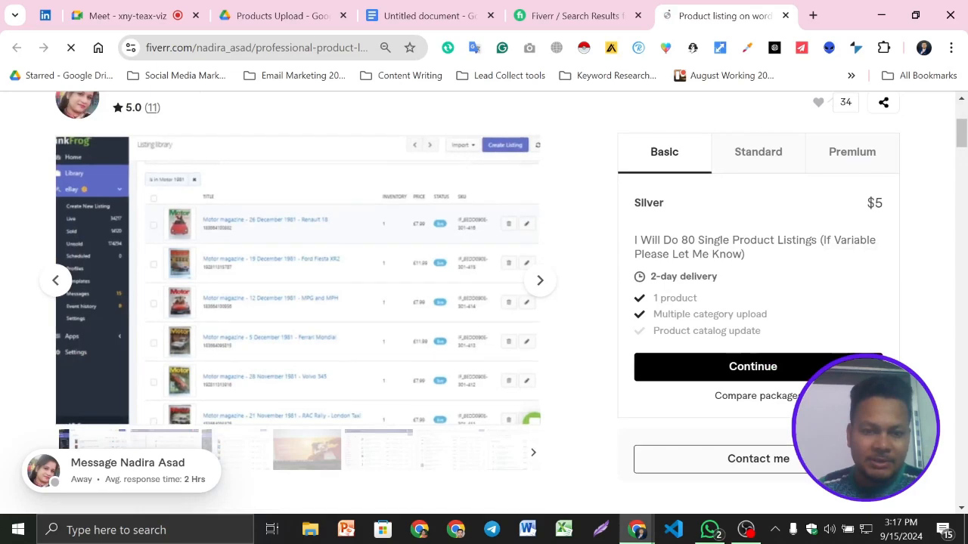
click(563, 9)
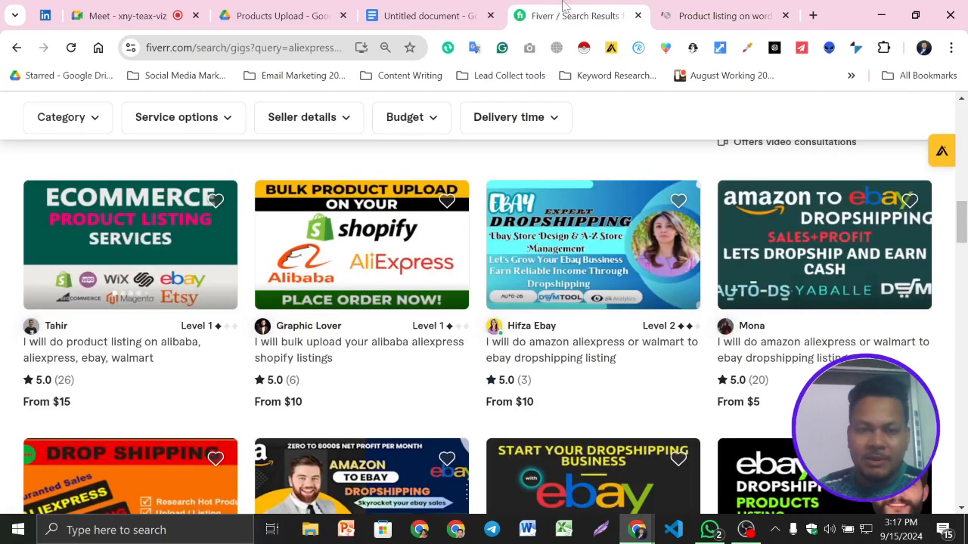
click(427, 15)
click(685, 9)
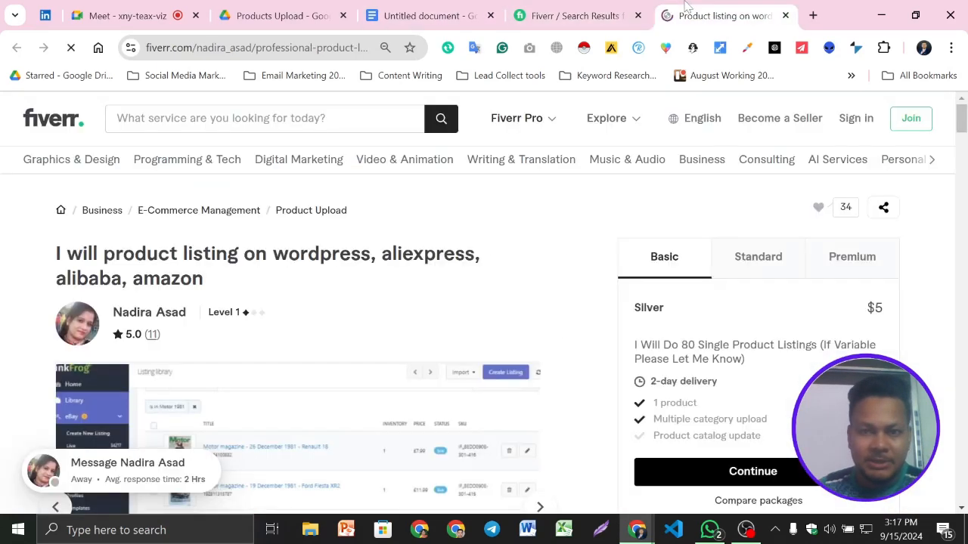
click(409, 11)
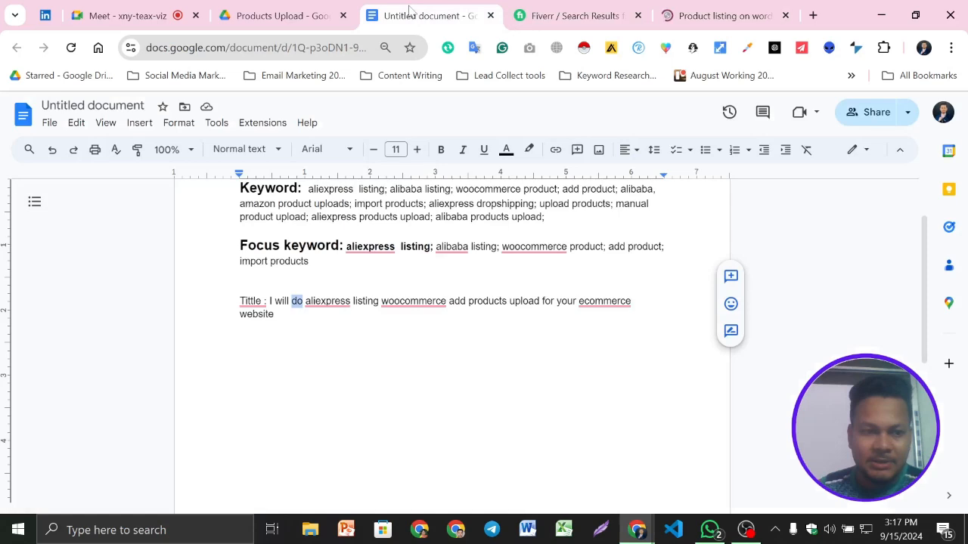
- Replace the word "do" in the document's gig title with "products upload"
text(p)
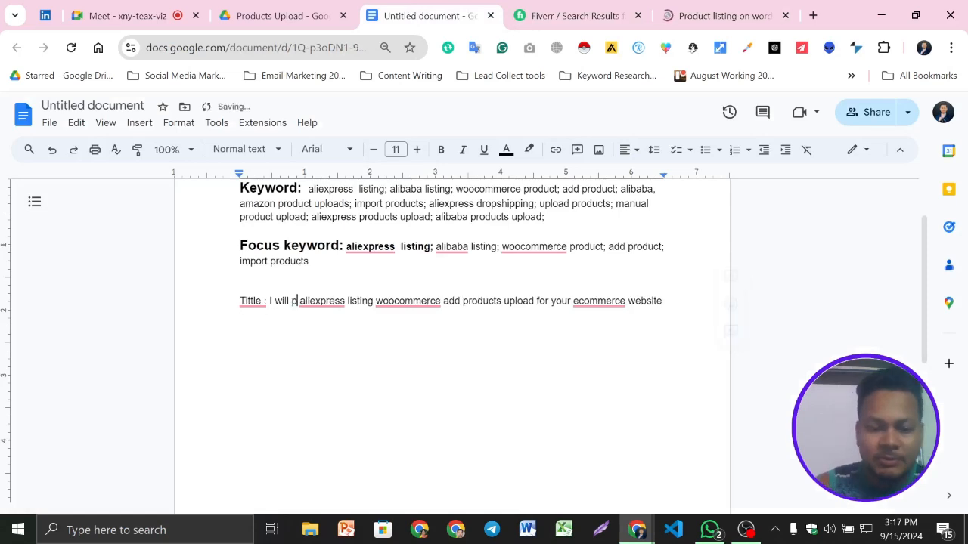
text(roducct)
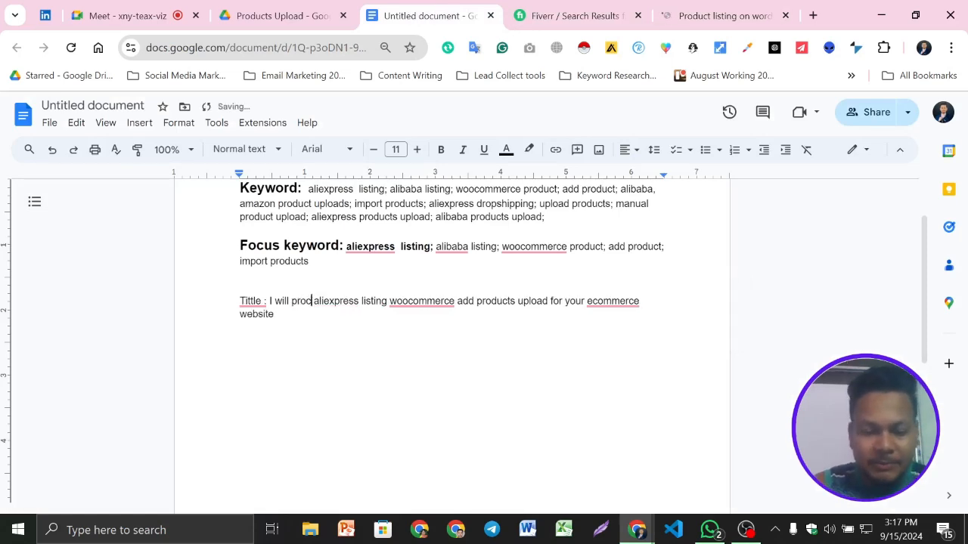
text(s)
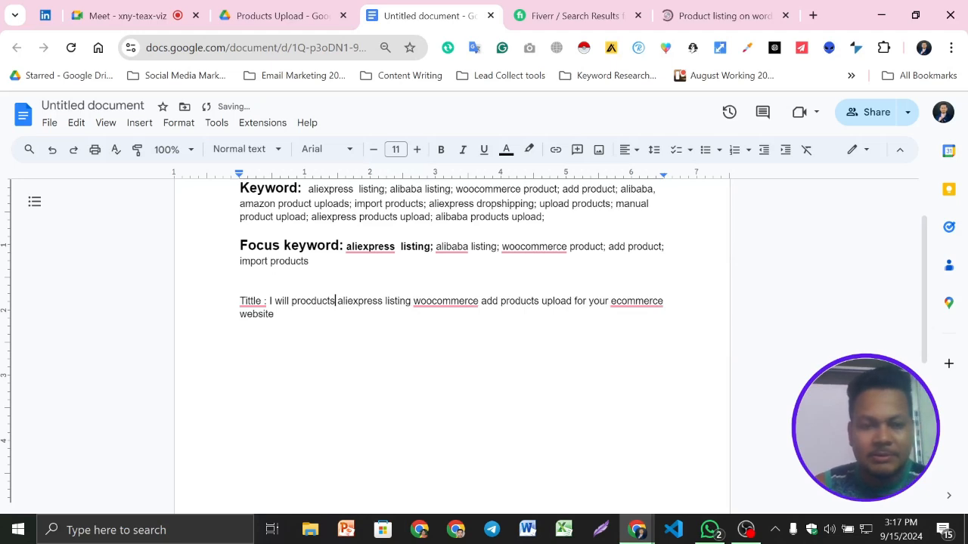
text( upload)
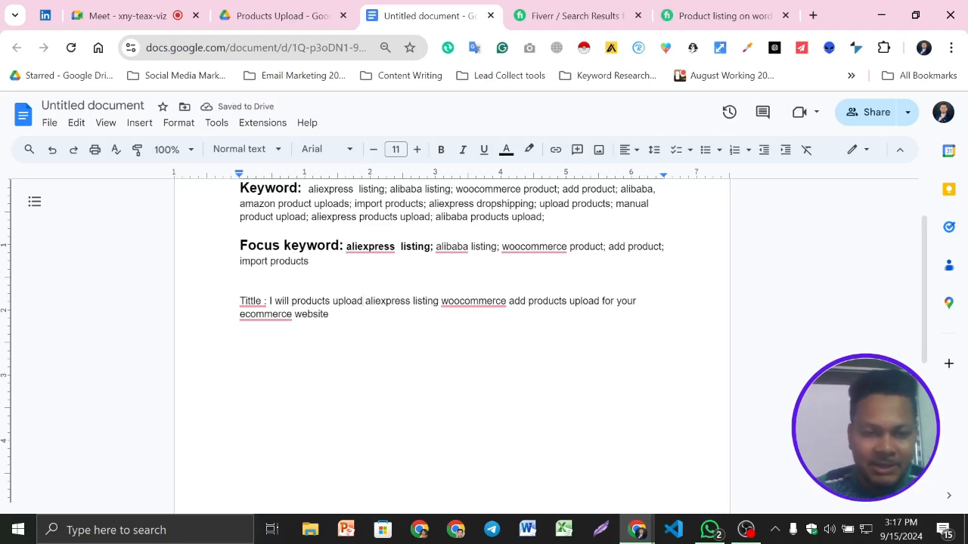
text(,)
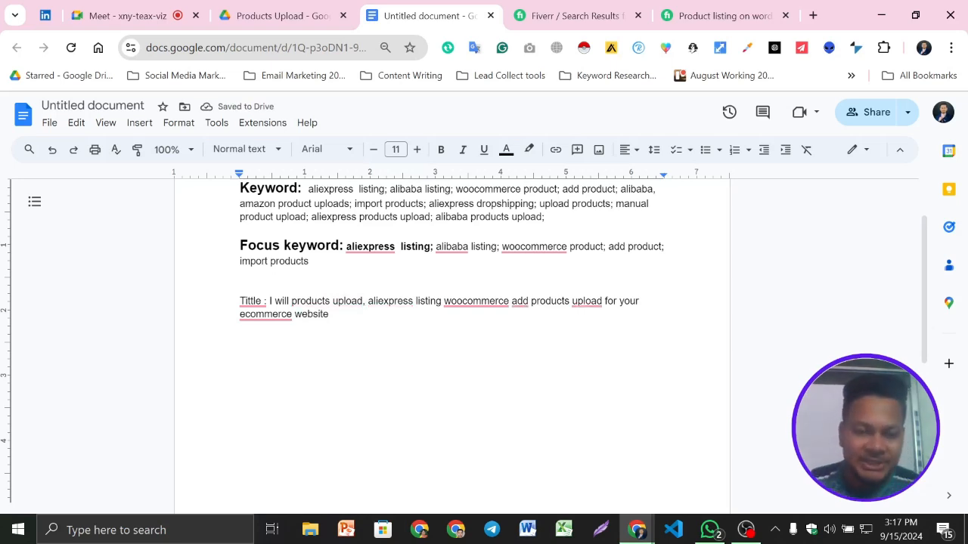
key(BackSpace)
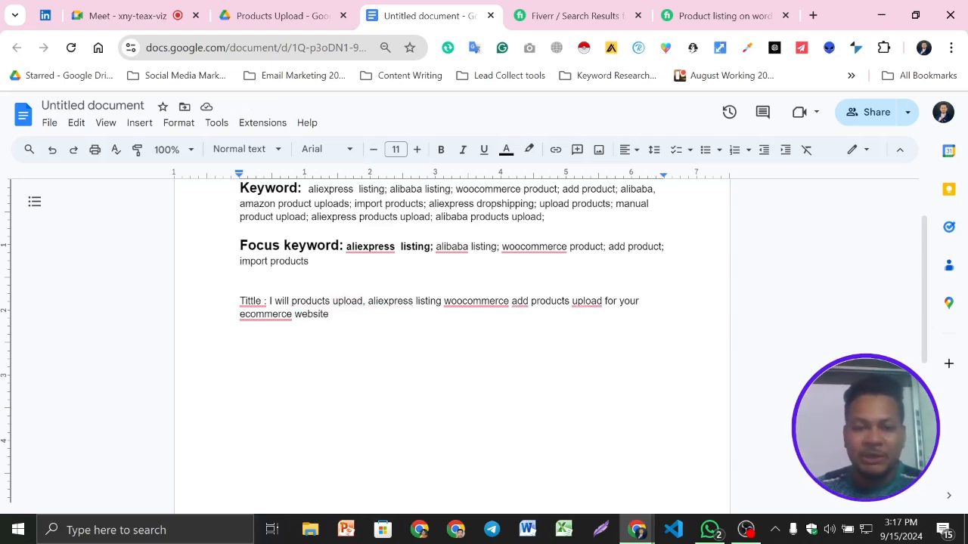
key(BackSpace)
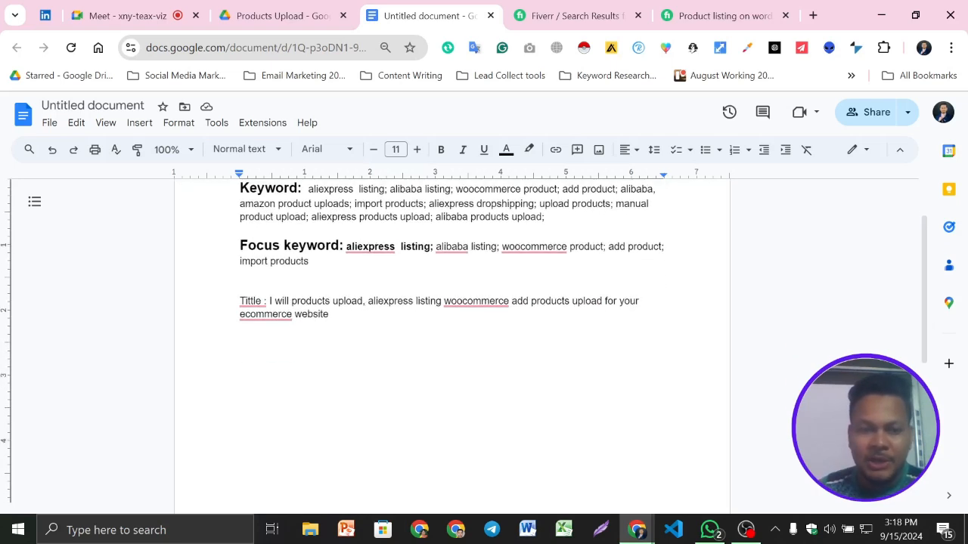
key(BackSpace)
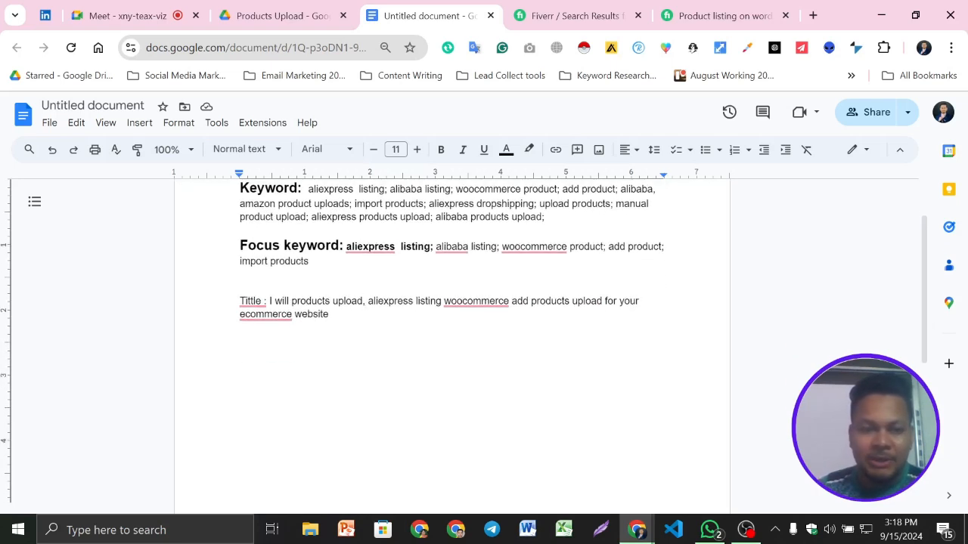
key(BackSpace)
- Insert "on woocommerce" after "products upload" in the title, checking the opened Fiverr gig's title for the wording
text(on )
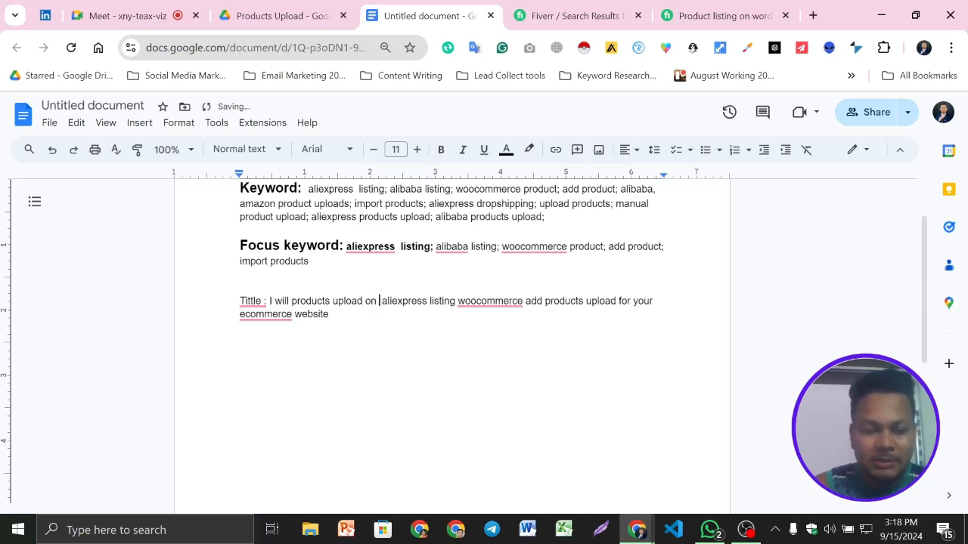
text(wooc)
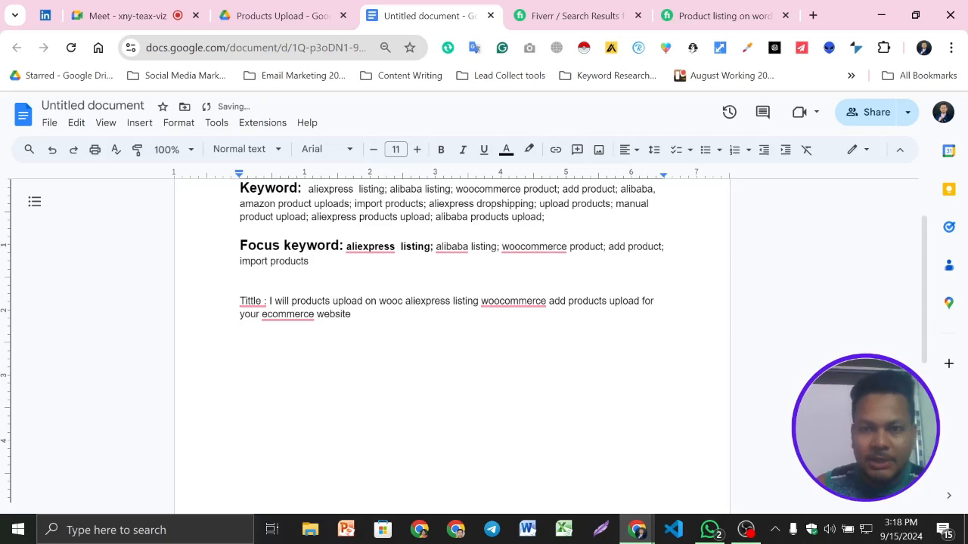
click(724, 9)
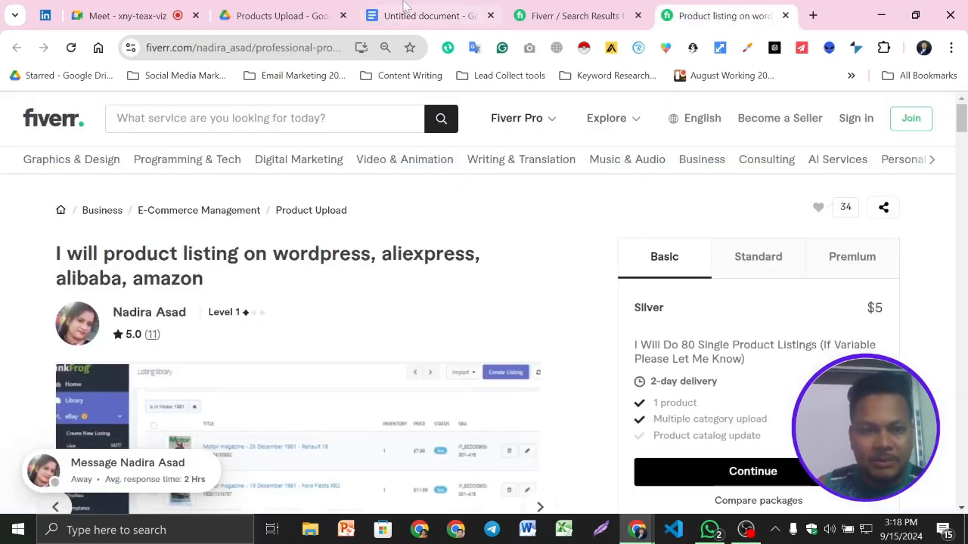
click(429, 15)
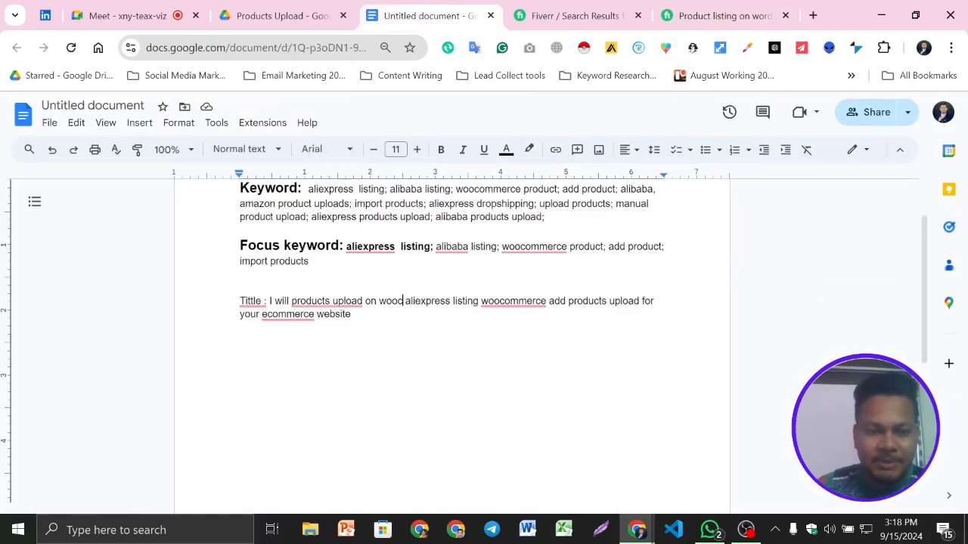
text(ommerce)
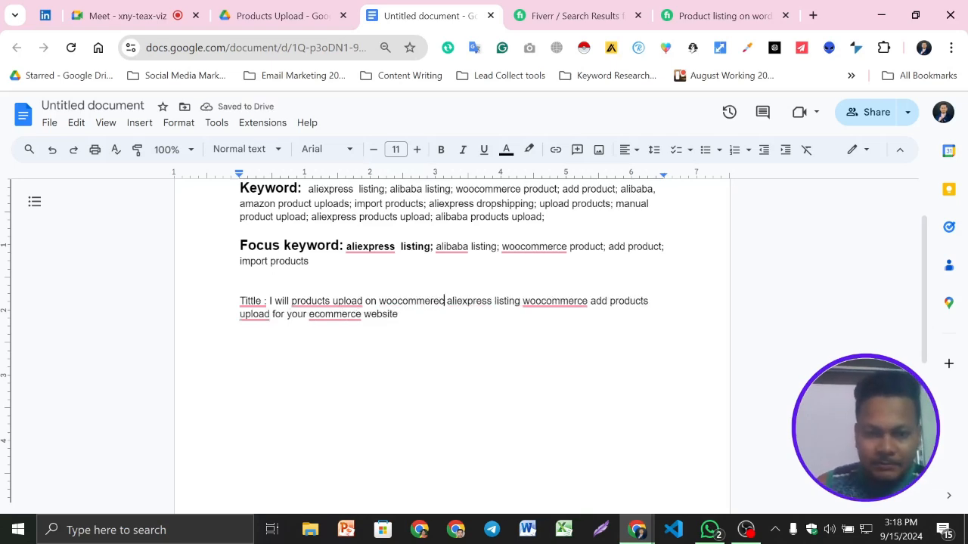
- Apply the spelling suggestion "woo commerce" to both woocommerce words in the title line
mouse_move(554, 302)
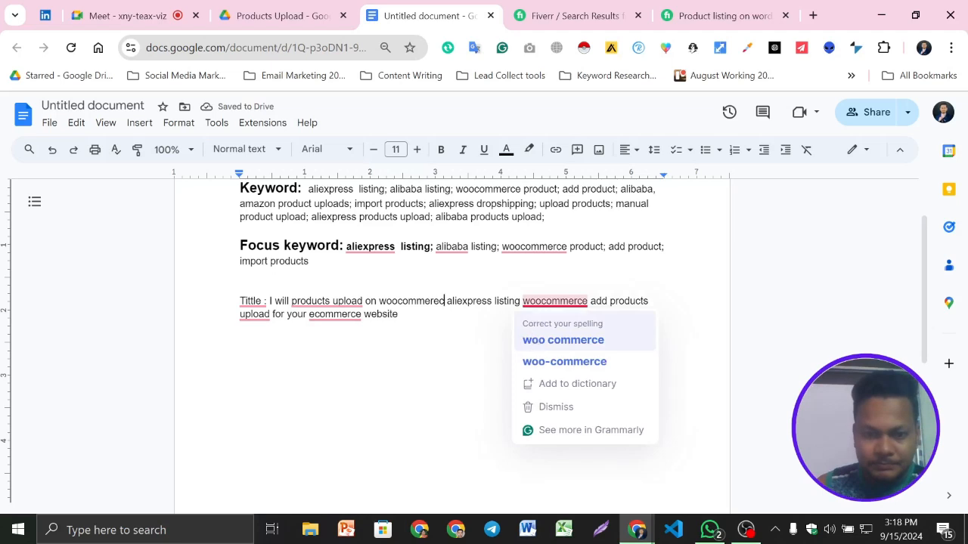
click(563, 340)
drag(522, 301, 591, 301)
mouse_move(412, 303)
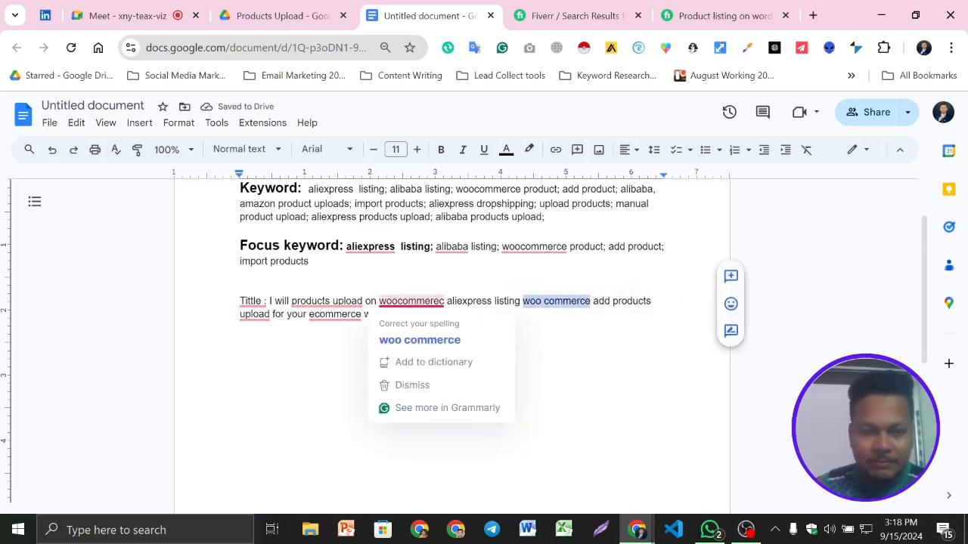
click(423, 339)
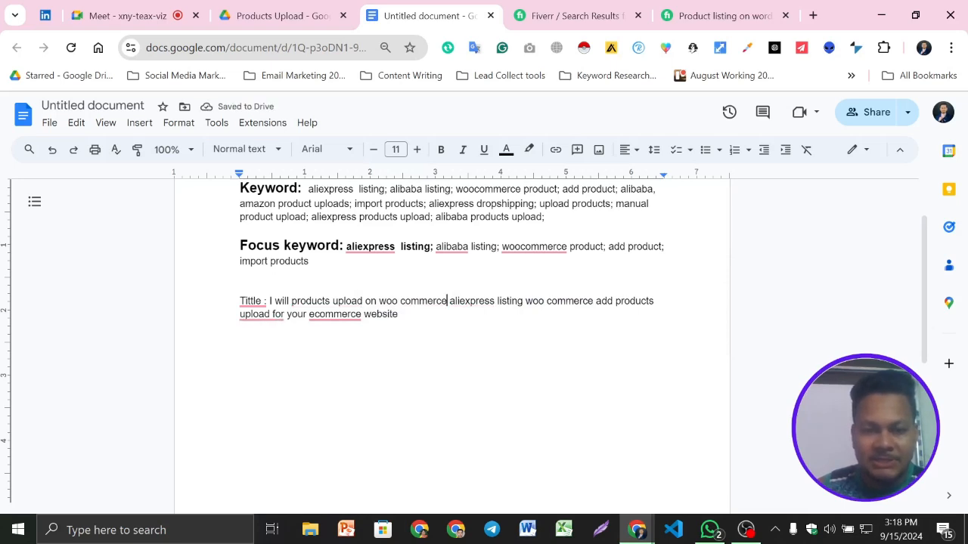
- Delete everything after "aliexpress listing" in the title and join the remaining "woo commerce" into "woocommerce"
drag(525, 301, 594, 301)
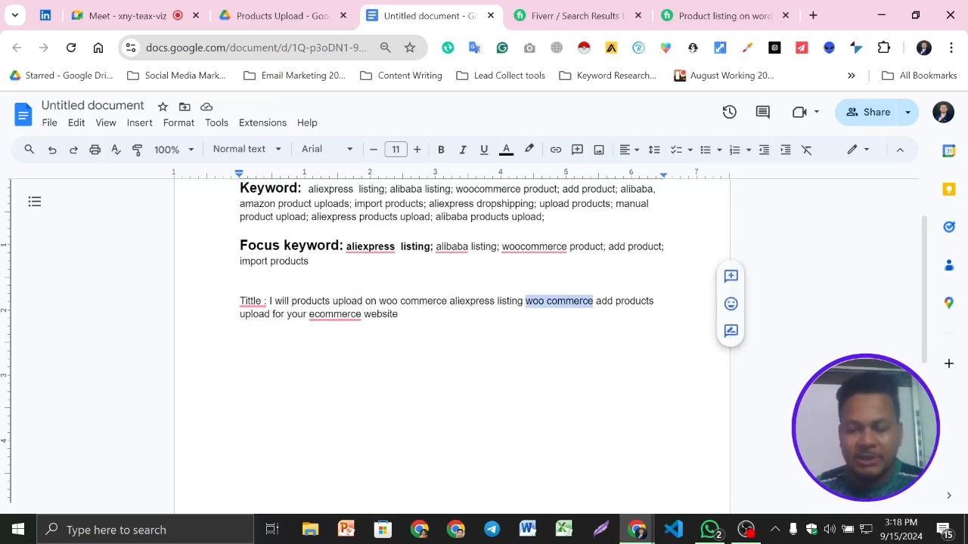
key(BackSpace)
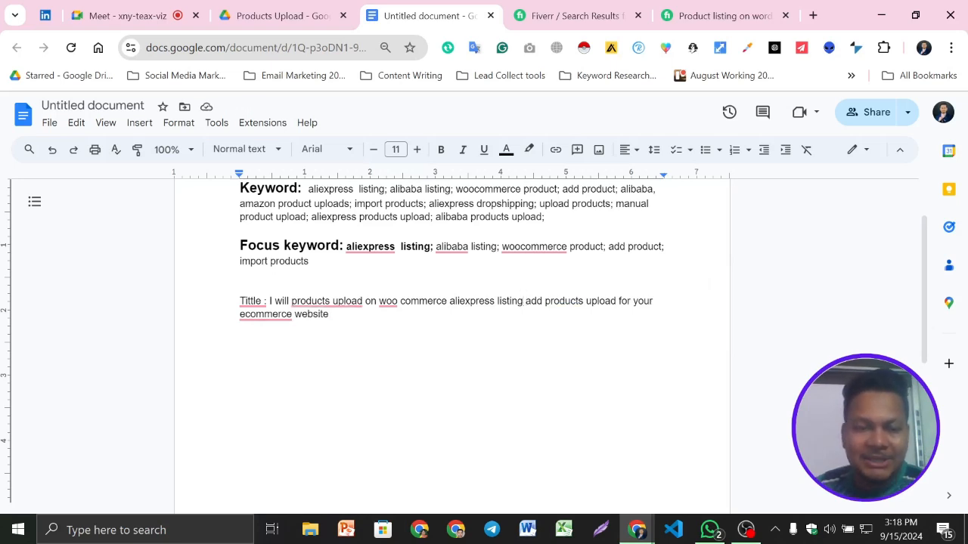
drag(525, 301, 582, 315)
key(BackSpace)
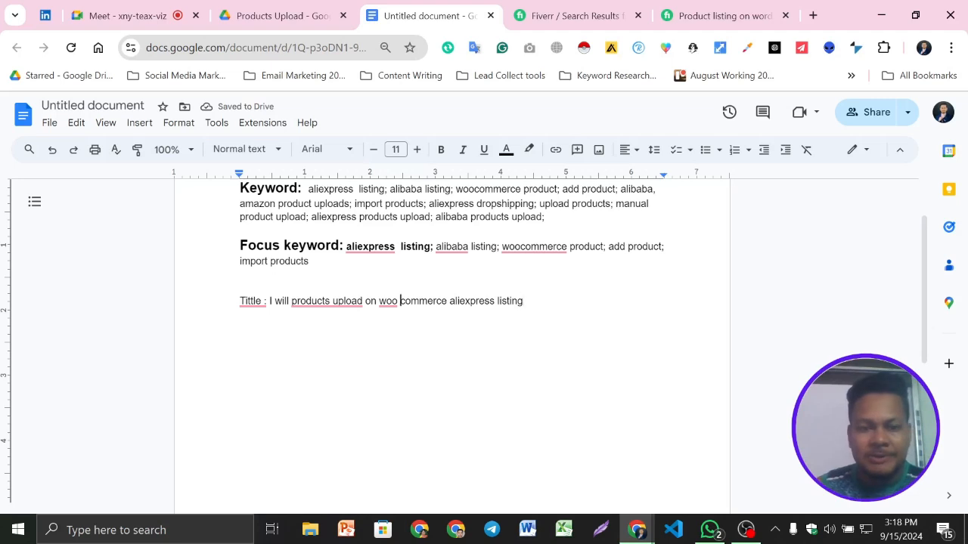
key(BackSpace)
- Append ", alibaba, amazon" to the end of the gig title and compare it with the title of the opened Fiverr gig
click(521, 300)
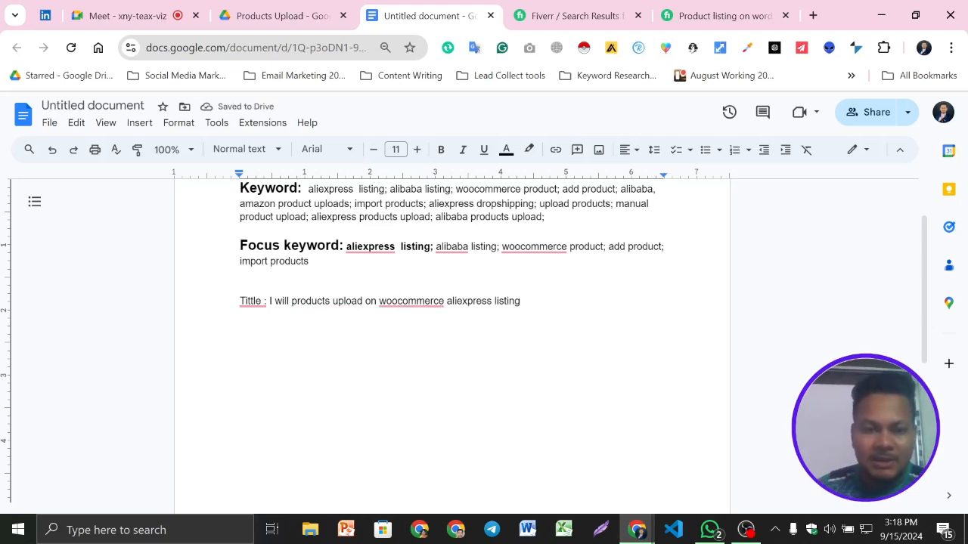
key(BackSpace)
text(, al)
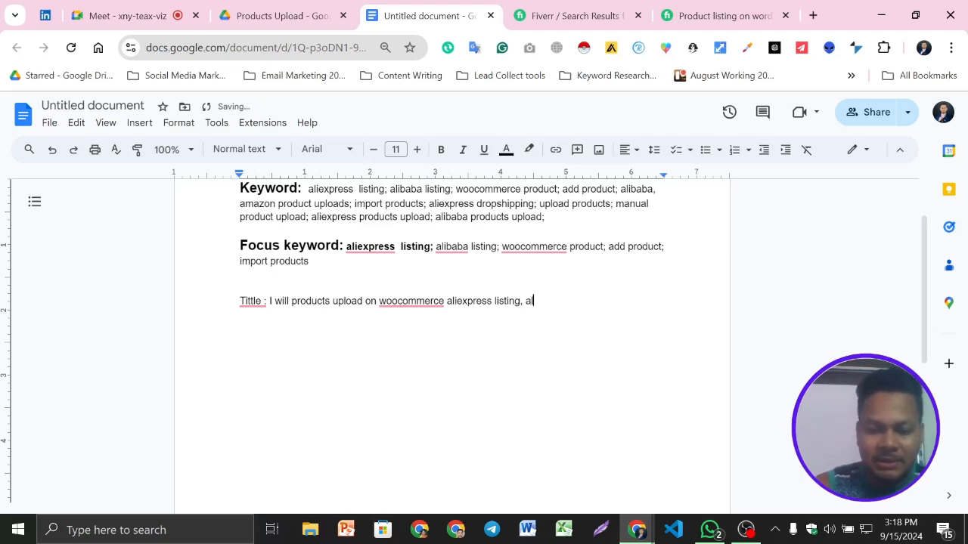
text(ibaba, ama)
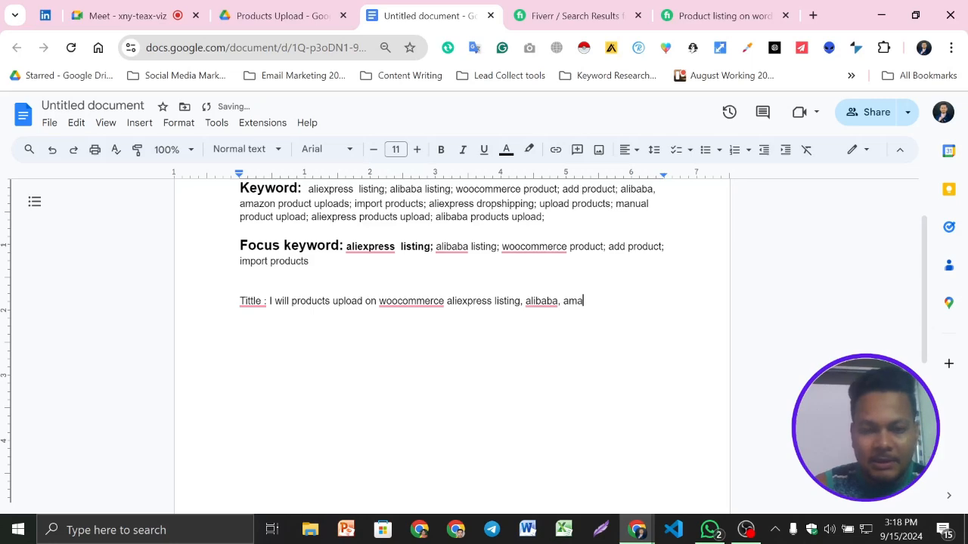
text(zon)
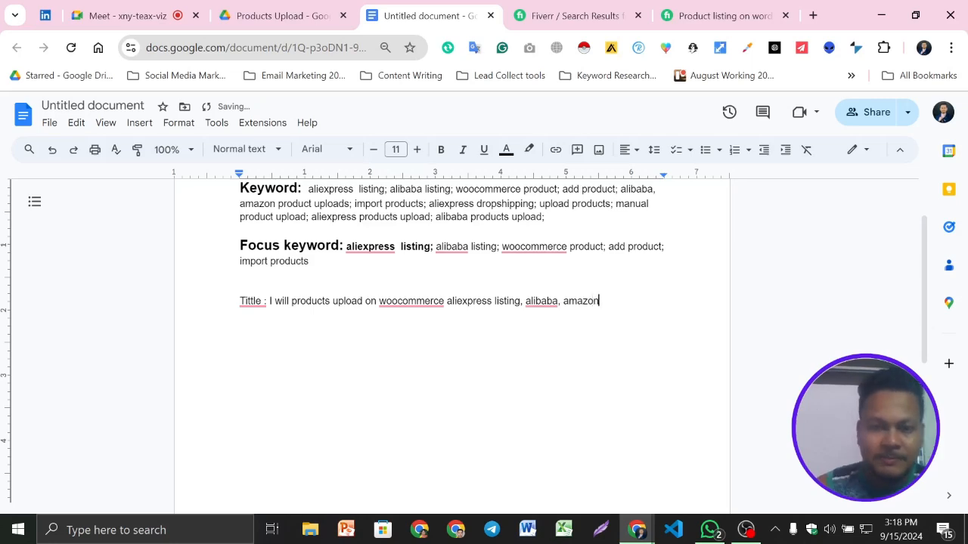
click(724, 15)
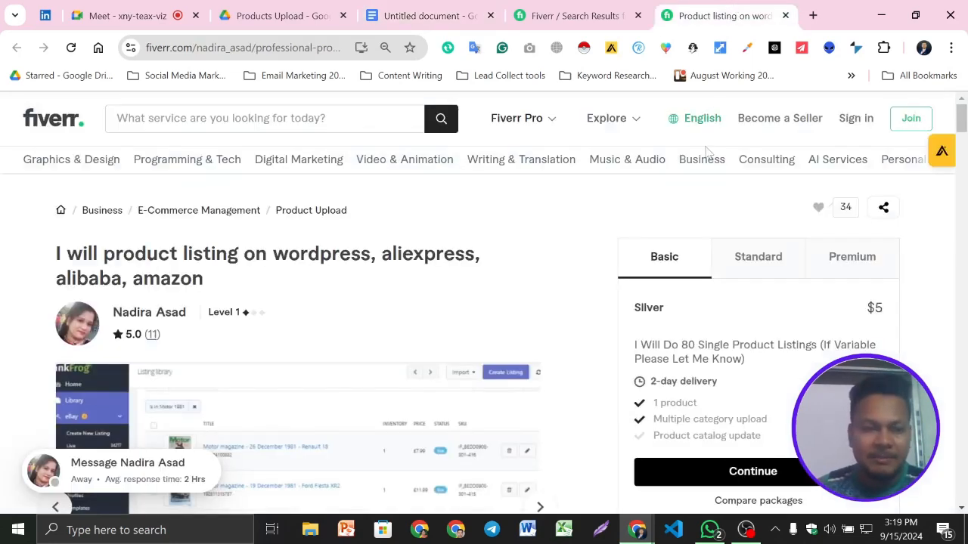
click(469, 16)
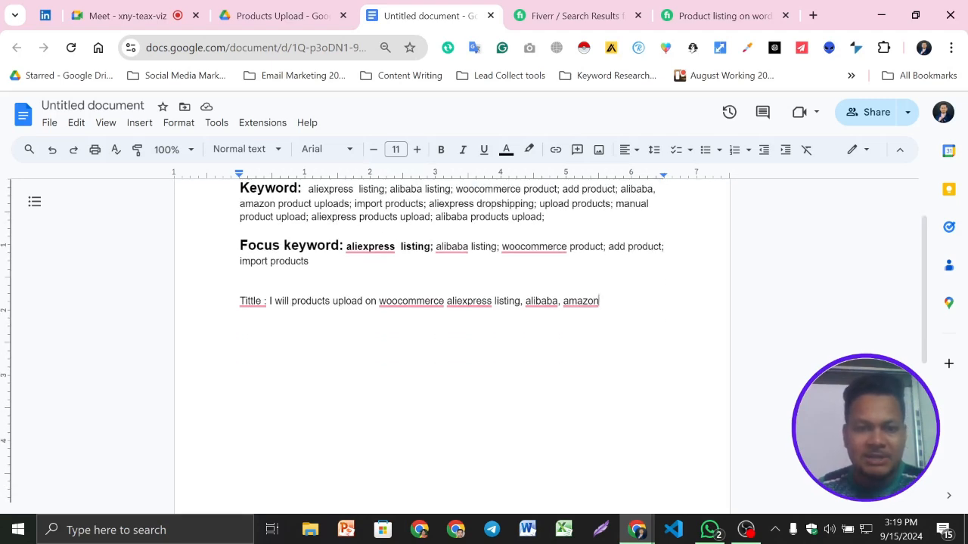
- Make the "Tittle :" label bold and increase its font size by one step
drag(240, 300, 268, 301)
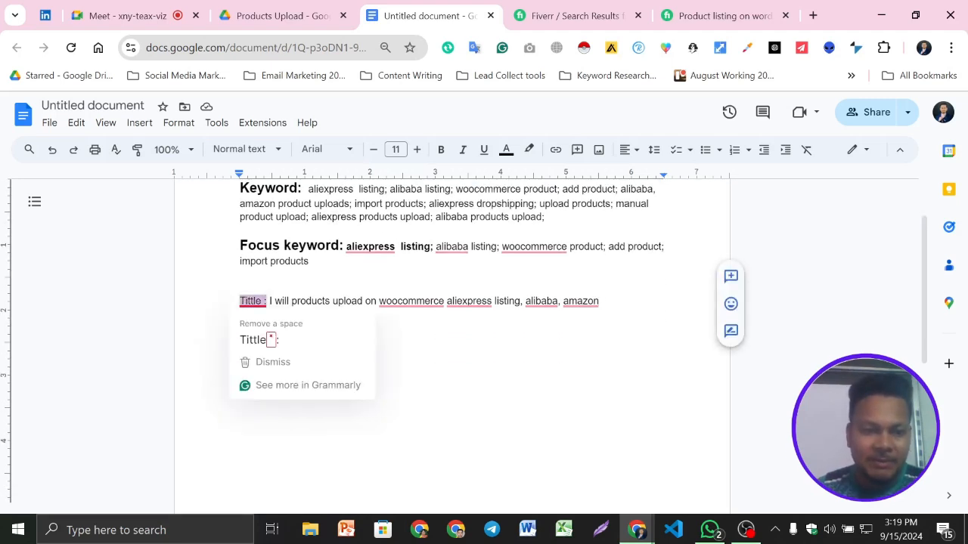
click(441, 149)
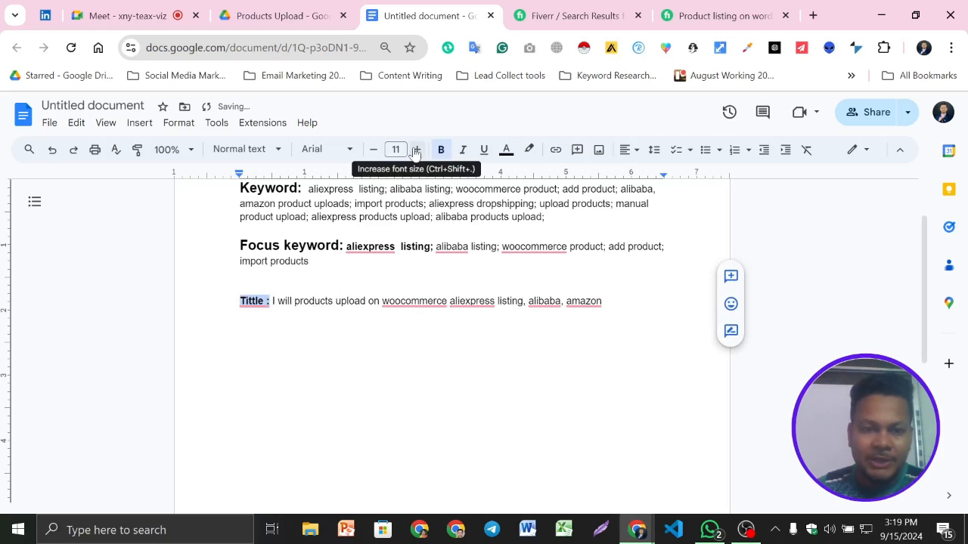
click(416, 149)
click(416, 149)
click(330, 303)
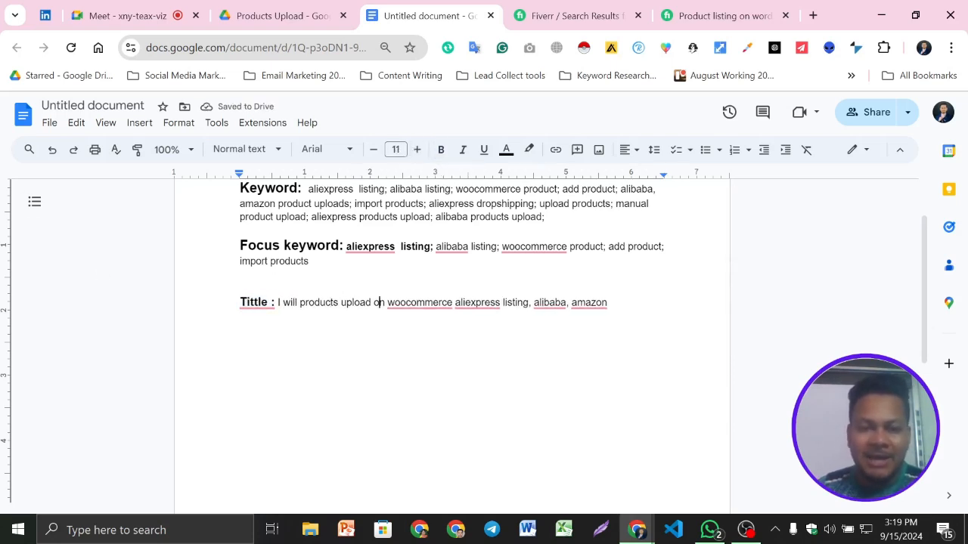
mouse_move(477, 304)
click(411, 302)
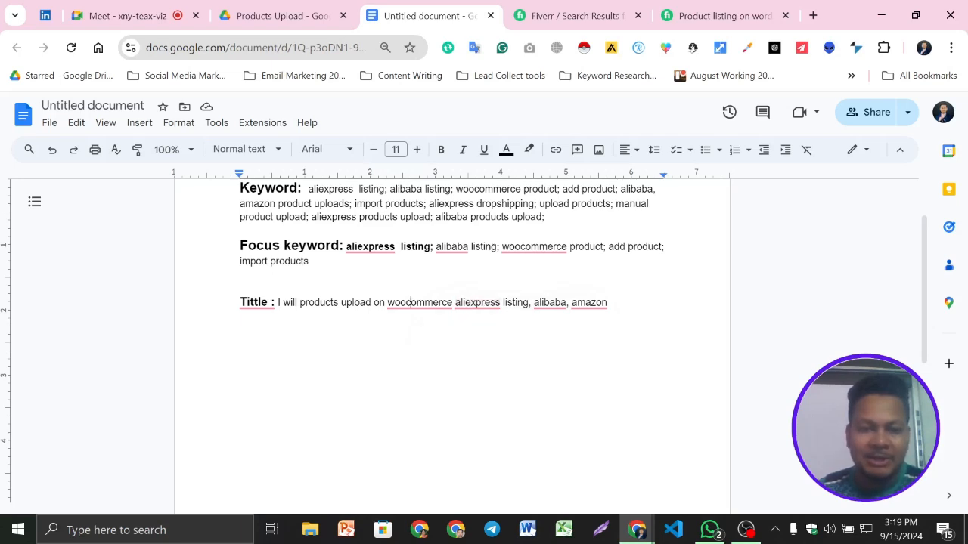
mouse_move(411, 303)
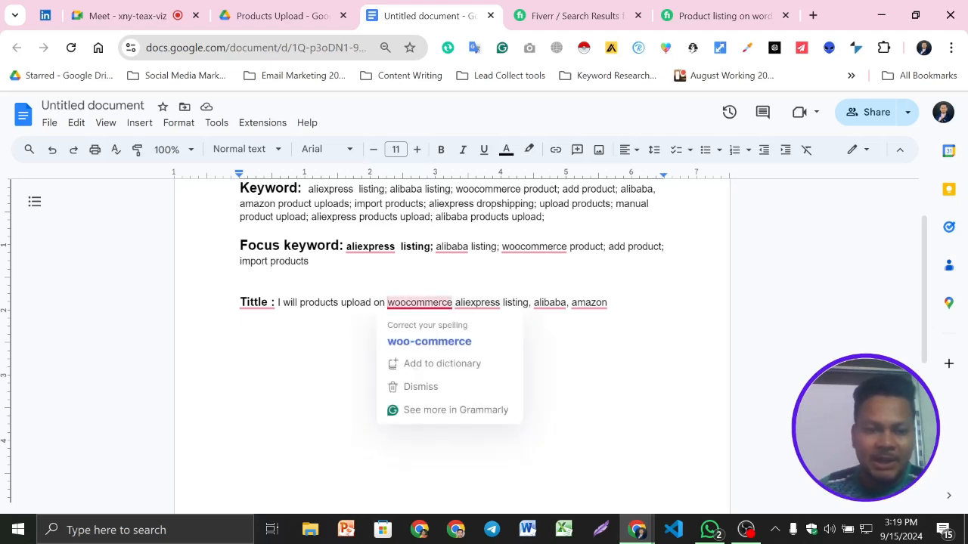
text(add)
key(BackSpace)
key(BackSpace)
key(BackSpace)
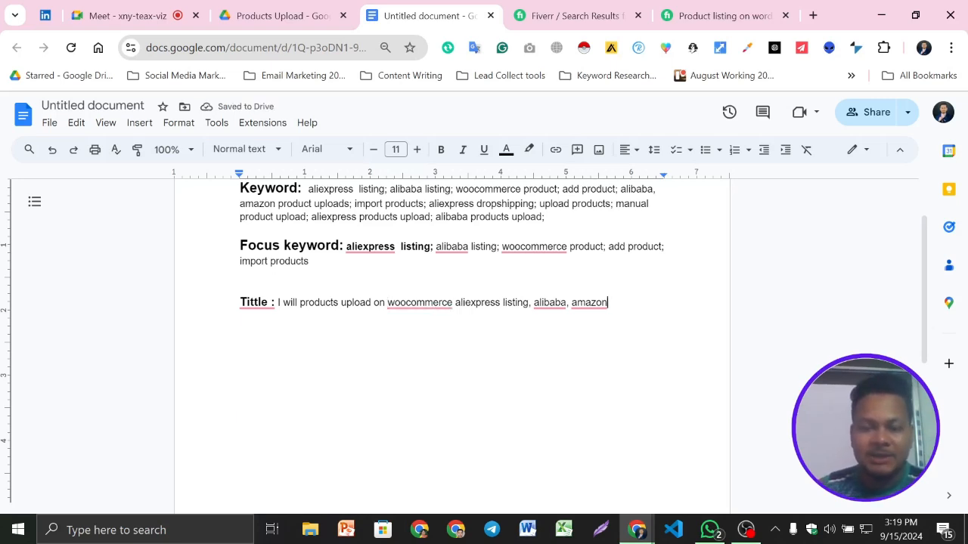
- Add a "Descriptions" label below the gig title, separated by an empty line, with no colon or emoji after it
key(Return)
key(Return)
scroll(451, 340, down, 1)
scroll(451, 340, up, 1)
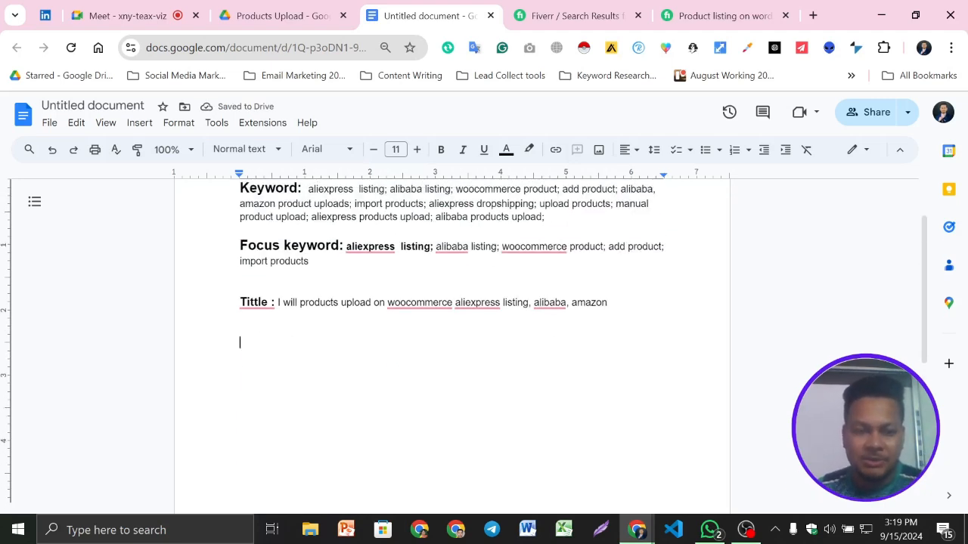
scroll(451, 340, down, 1)
scroll(451, 340, up, 1)
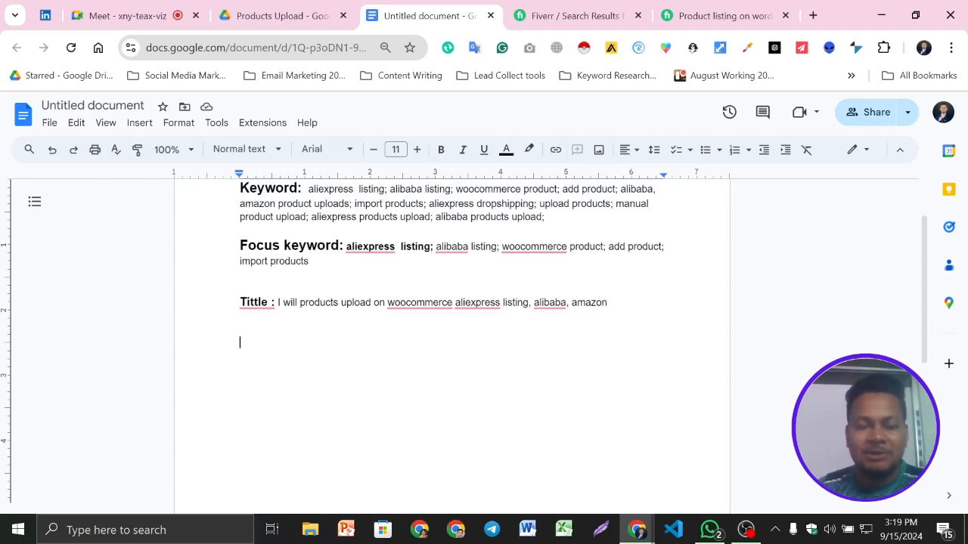
text(Des)
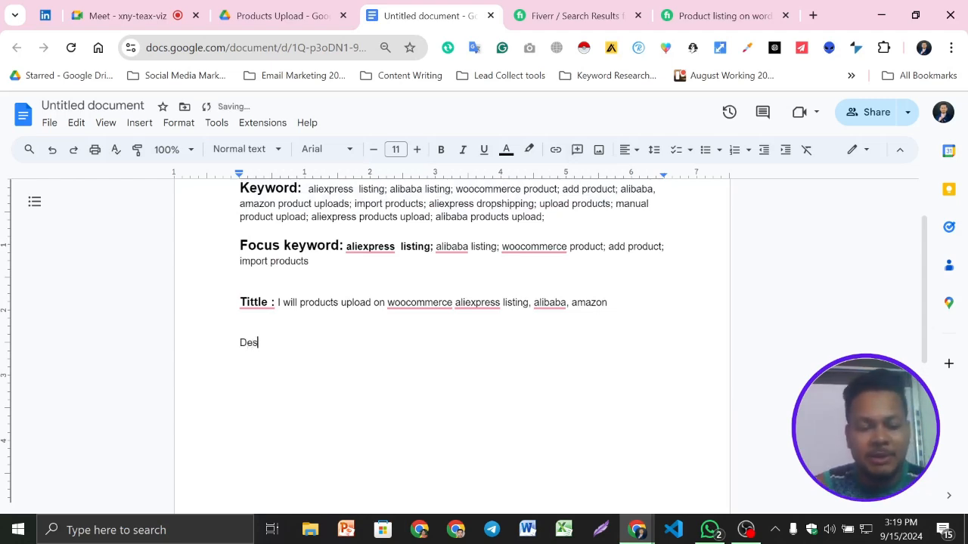
text(cr)
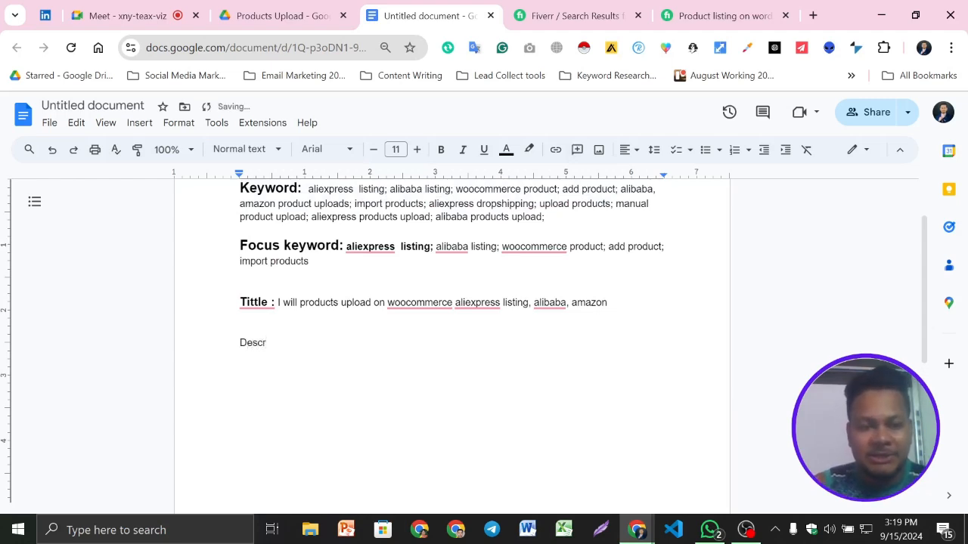
text(i)
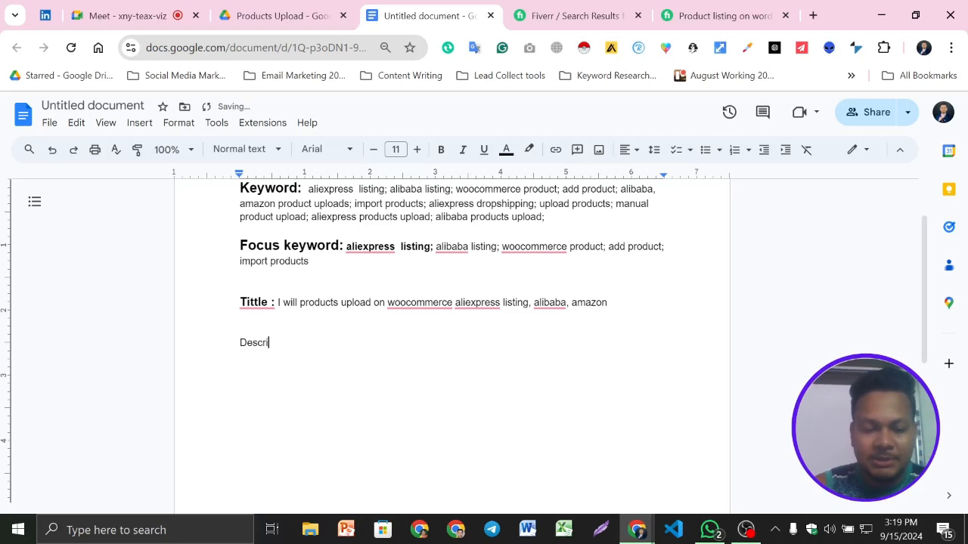
text(ptions :)
key(Return)
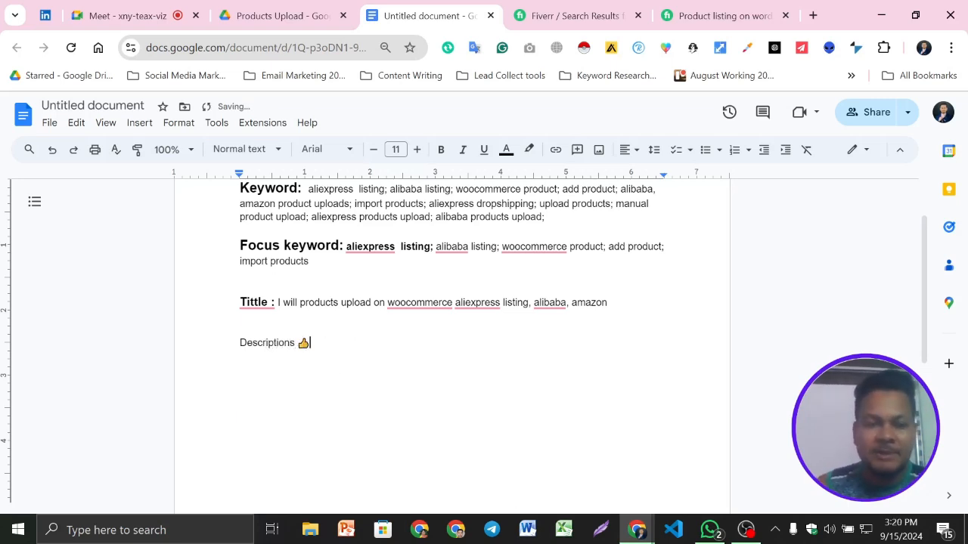
key(BackSpace)
key(Return)
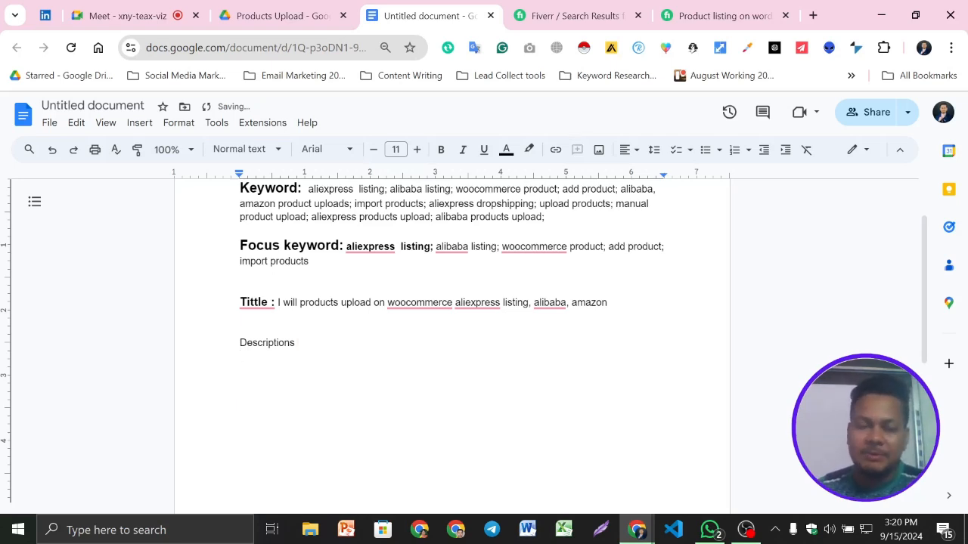
- Open ChatGPT in a new browser tab
click(812, 17)
text(ch)
key(Return)
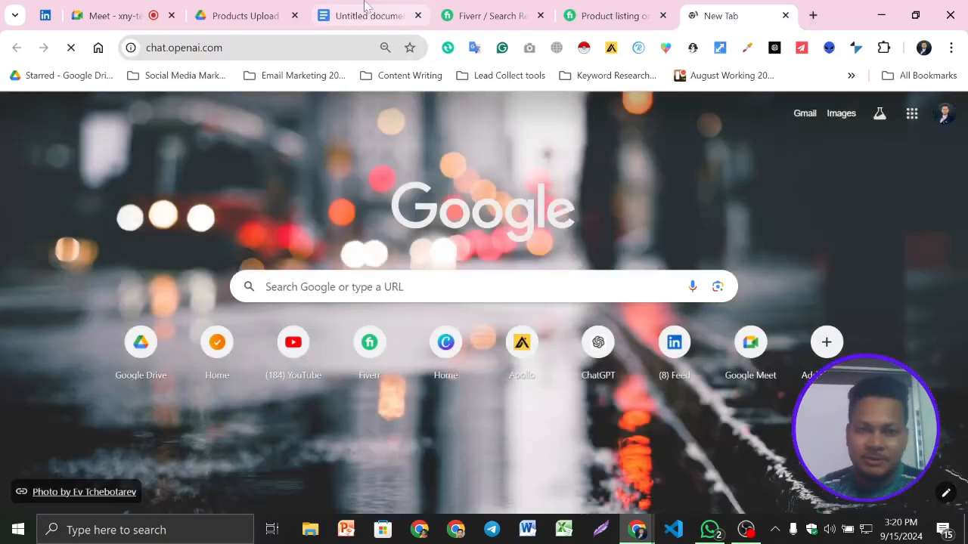
- Review the focus keyword "aliexpress listing" in the document and look over the Fiverr search results for it
click(363, 15)
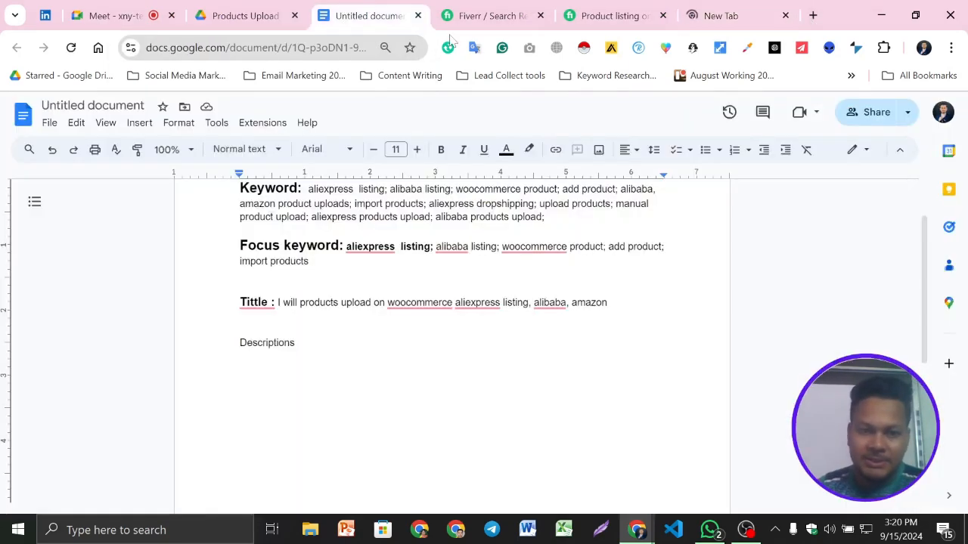
drag(346, 247, 430, 247)
click(465, 4)
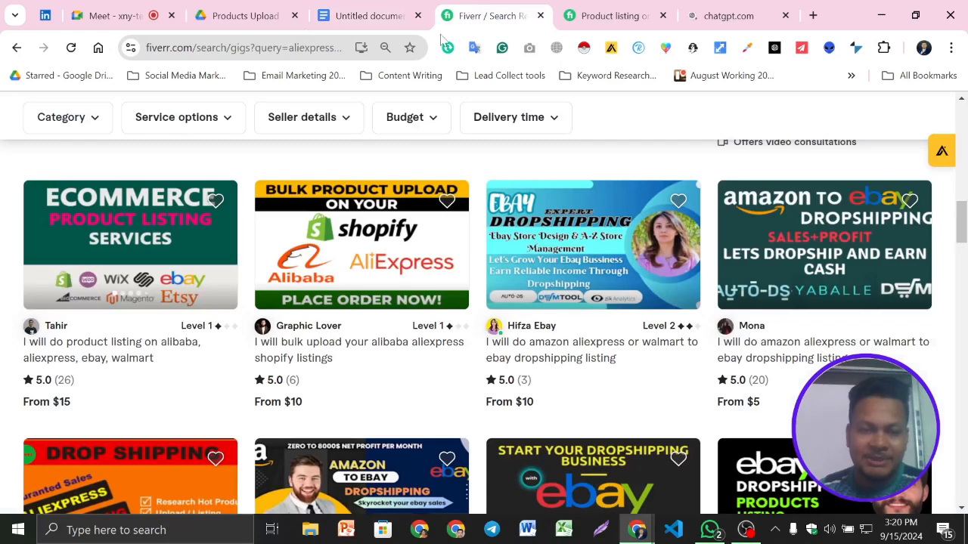
scroll(357, 213, up, 9)
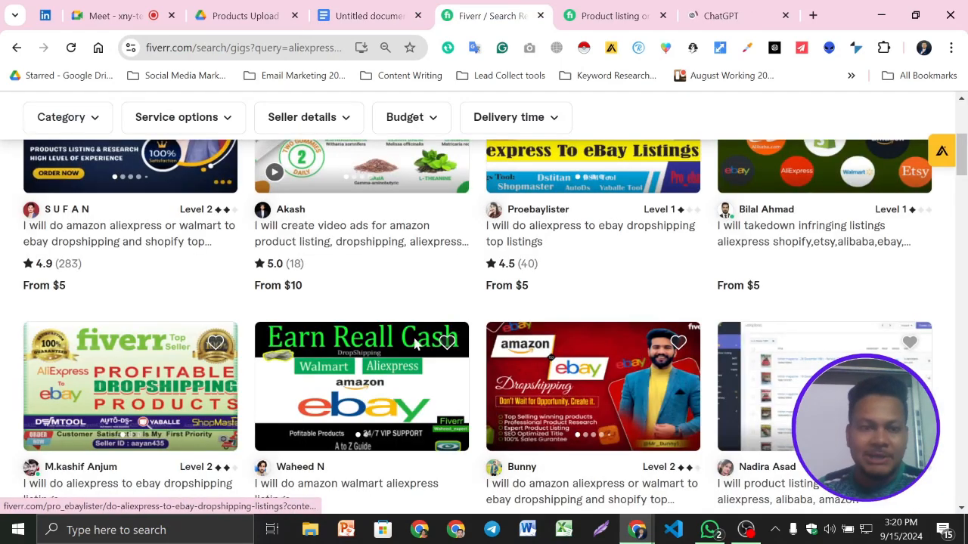
scroll(416, 340, up, 4)
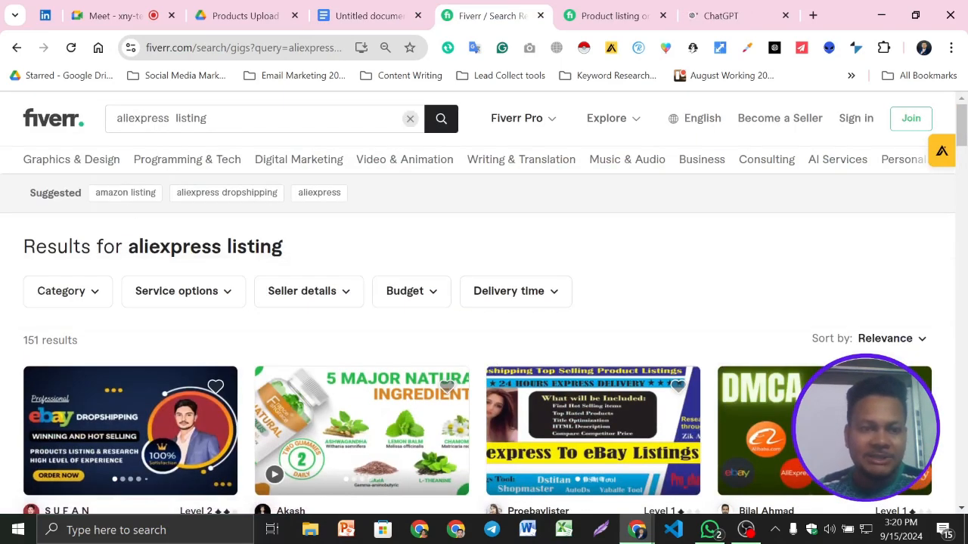
scroll(337, 262, down, 1)
- Read the opened Fiverr gig's "About this gig" description down to its hashtags and check whether ChatGPT has loaded
click(599, 6)
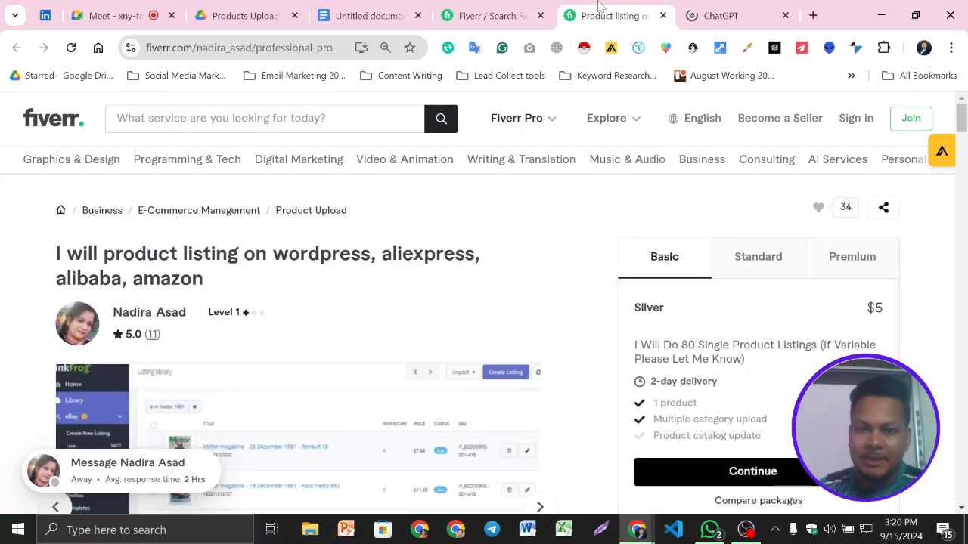
scroll(341, 281, down, 10)
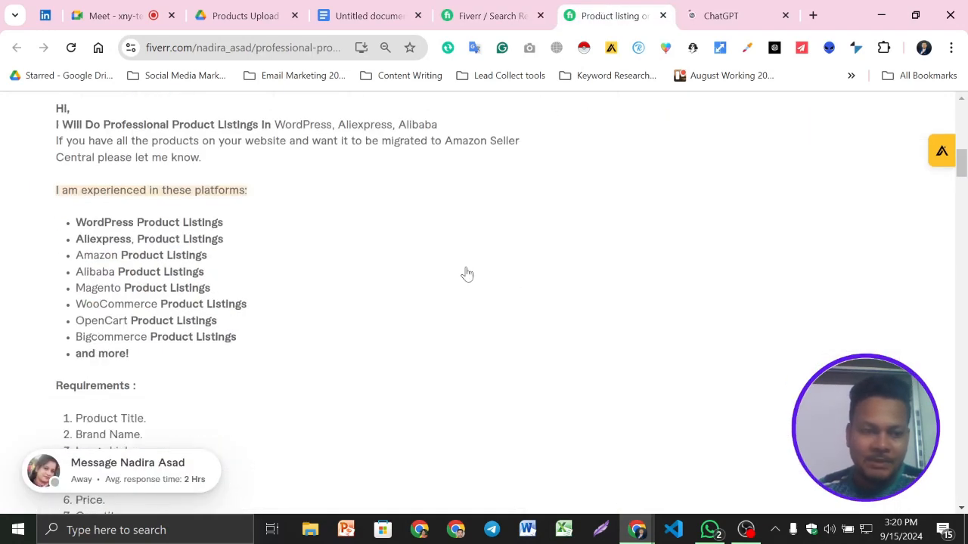
scroll(269, 276, down, 2)
scroll(270, 276, down, 4)
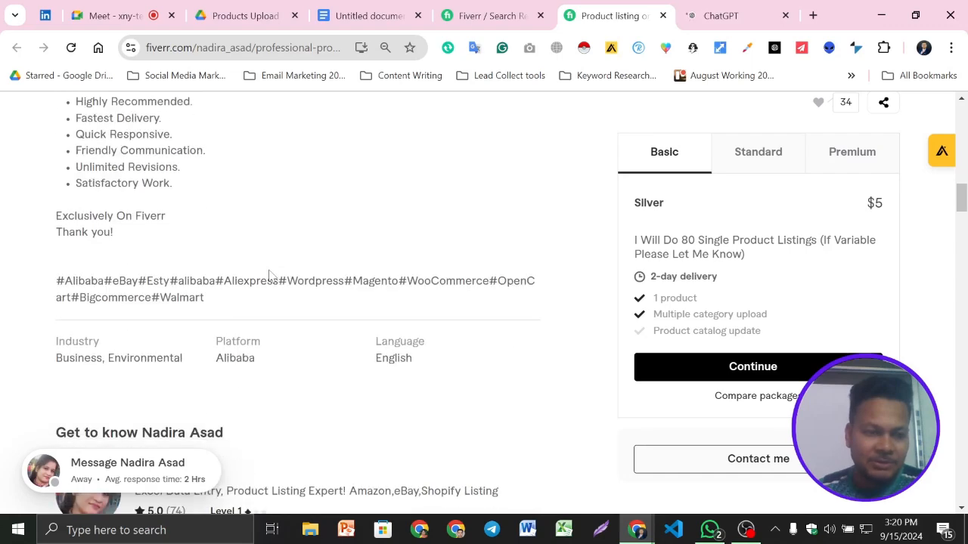
scroll(271, 276, up, 7)
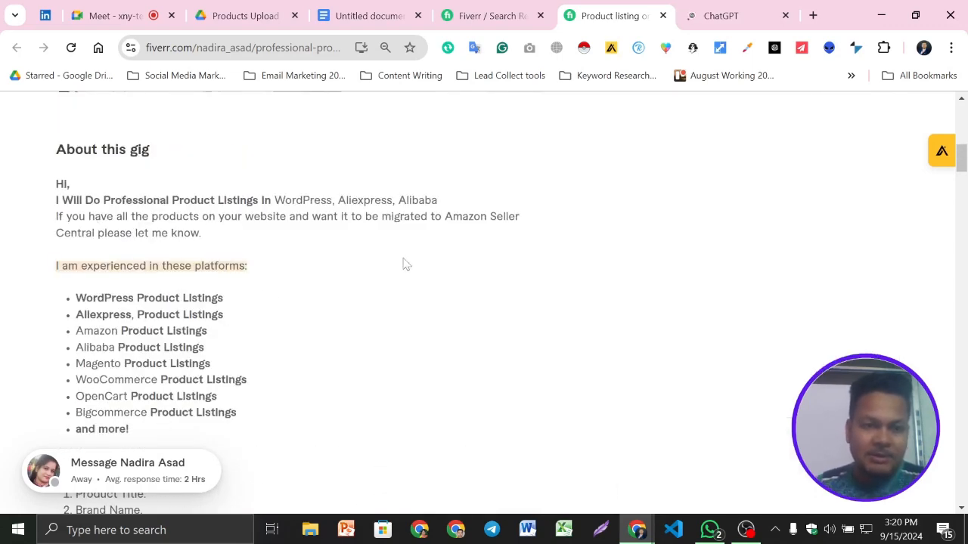
click(699, 7)
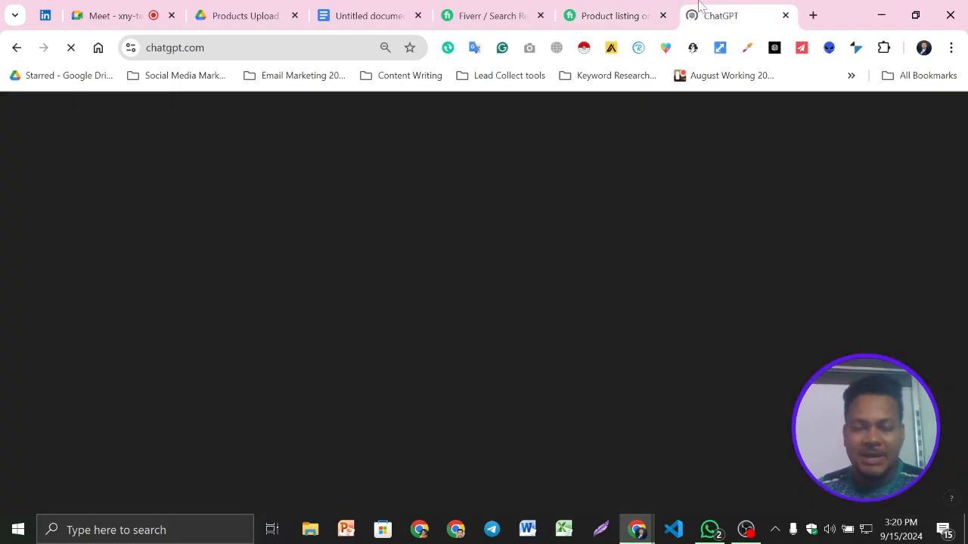
click(620, 8)
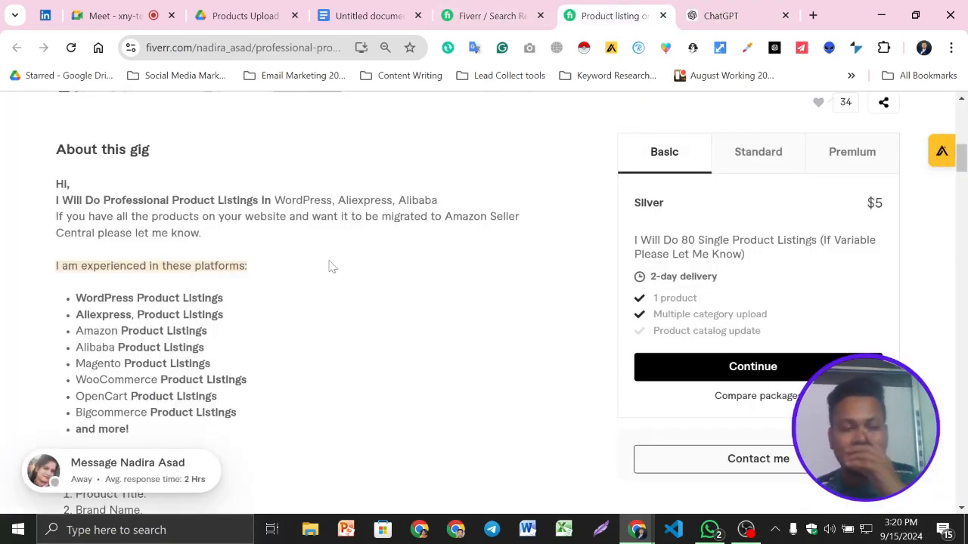
- Study how the gig description is structured: introduction, experienced platforms, requirements, service points, closing and hashtags
scroll(331, 266, down, 1)
scroll(330, 266, up, 1)
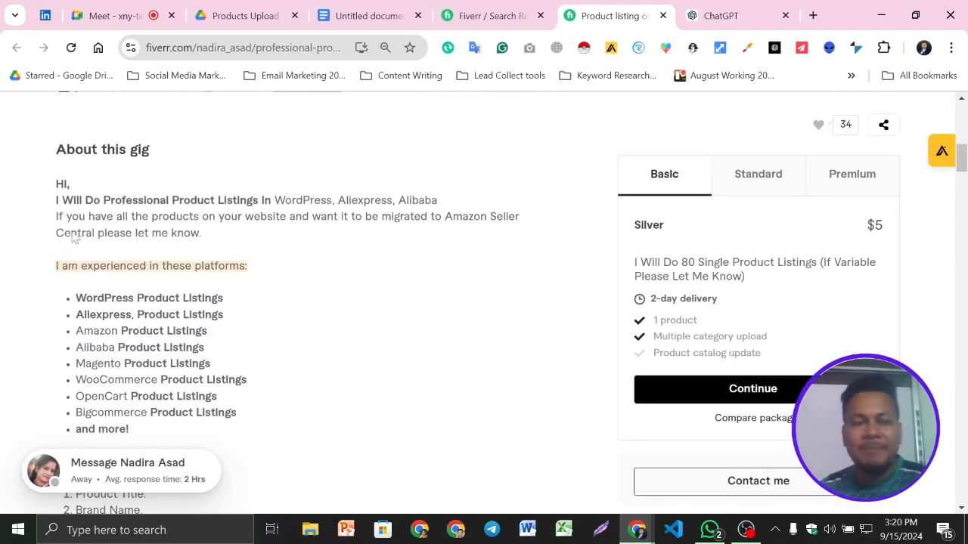
drag(56, 200, 234, 248)
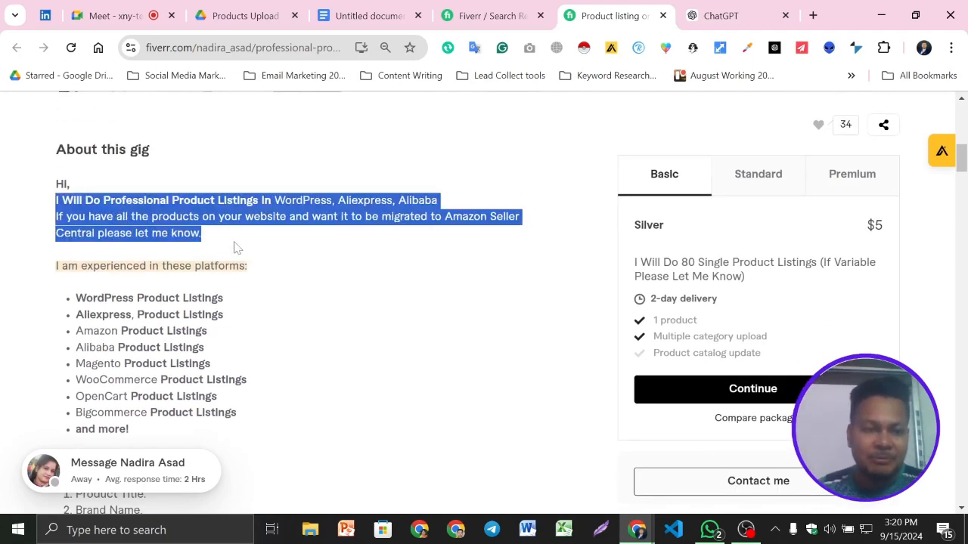
scroll(324, 264, down, 1)
click(317, 253)
drag(44, 189, 345, 363)
scroll(335, 340, down, 4)
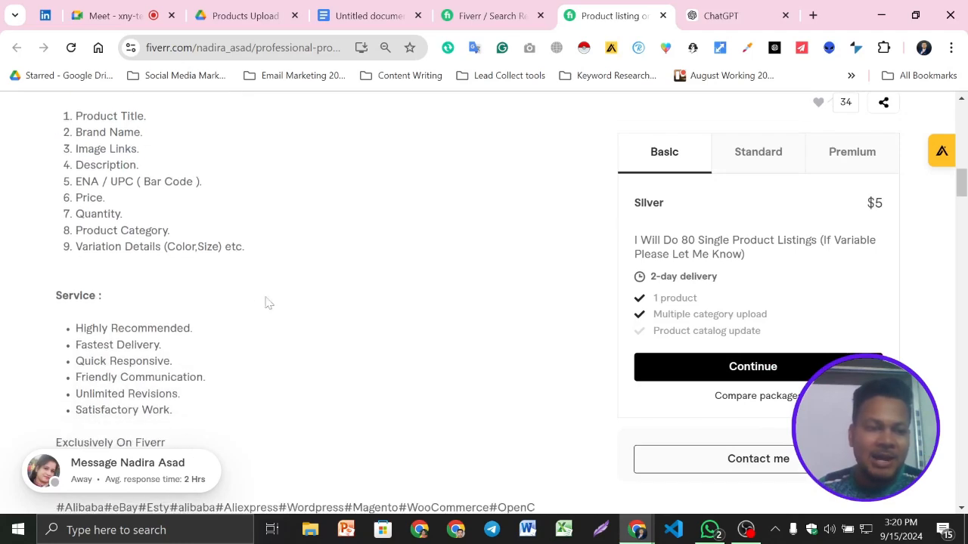
drag(31, 148, 219, 229)
scroll(393, 248, down, 2)
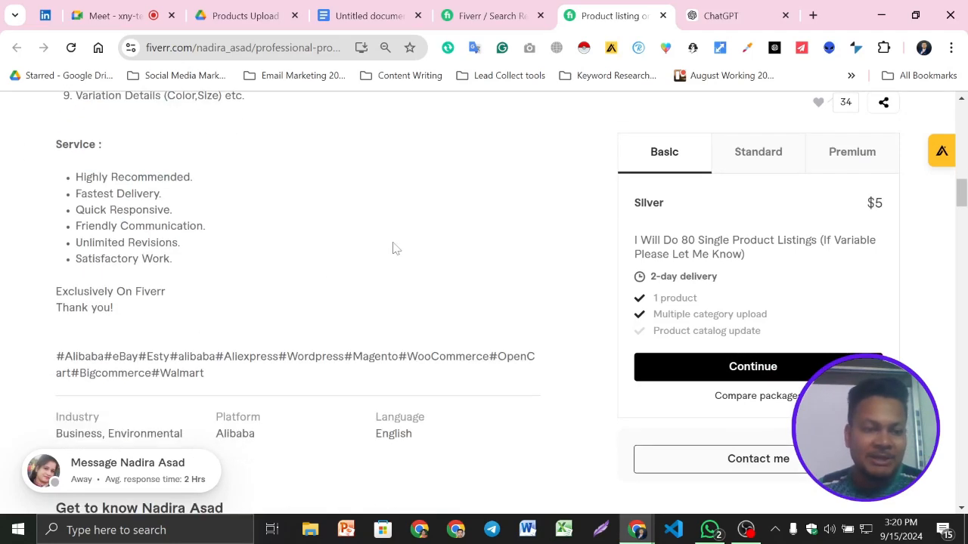
scroll(392, 248, down, 1)
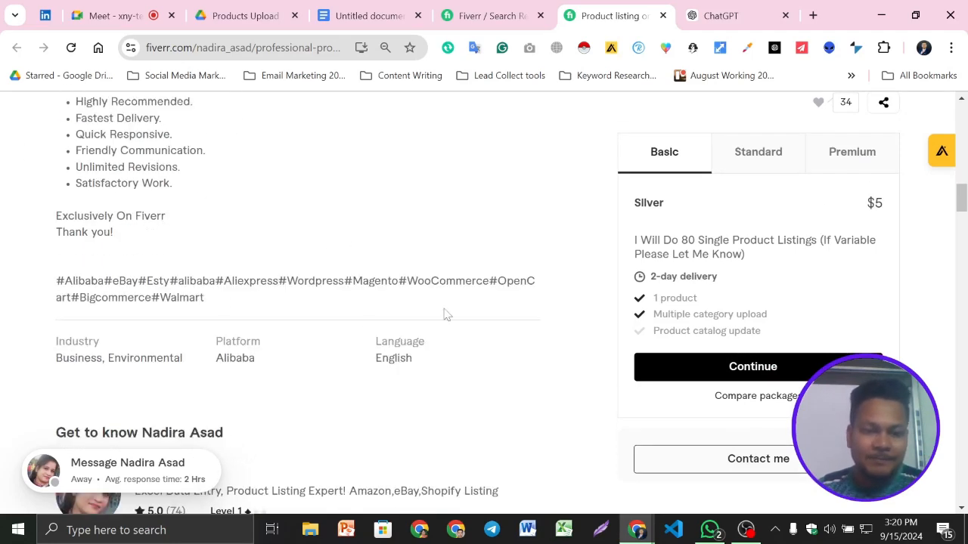
- Check whether ChatGPT has loaded and recheck the keywords, title and empty description section in the document
scroll(443, 312, up, 9)
scroll(443, 313, up, 2)
click(719, 15)
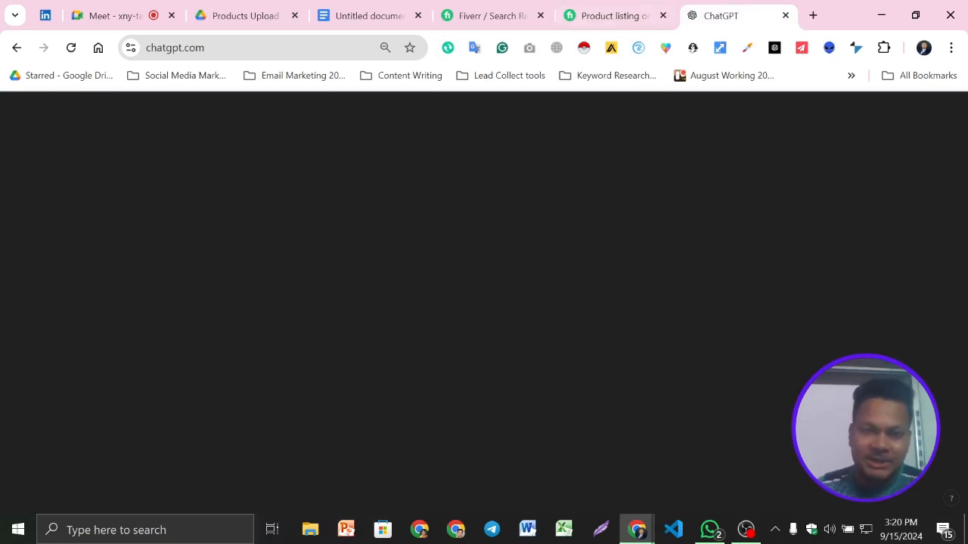
click(393, 7)
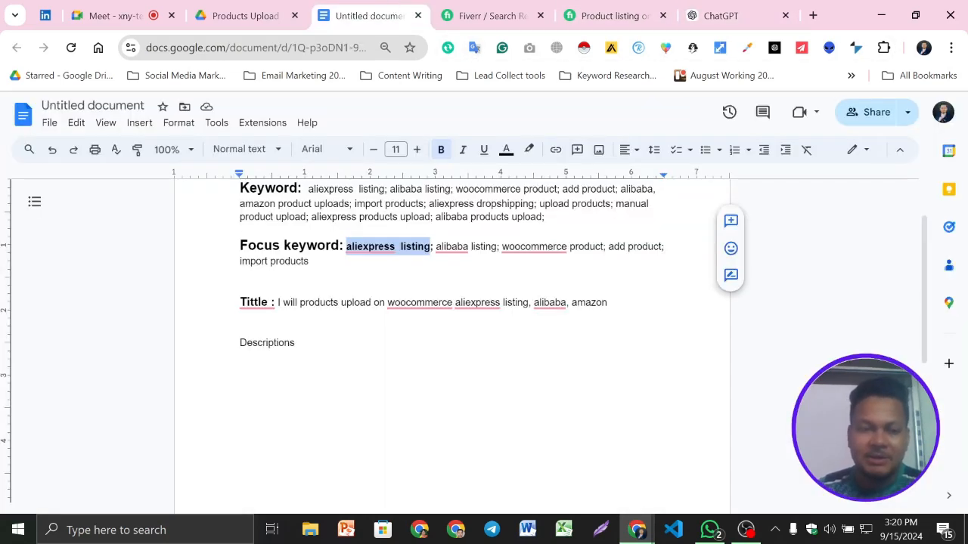
scroll(454, 317, up, 1)
scroll(454, 318, down, 1)
- Switch to ChatGPT and begin a prompt with "make a short para"
click(718, 15)
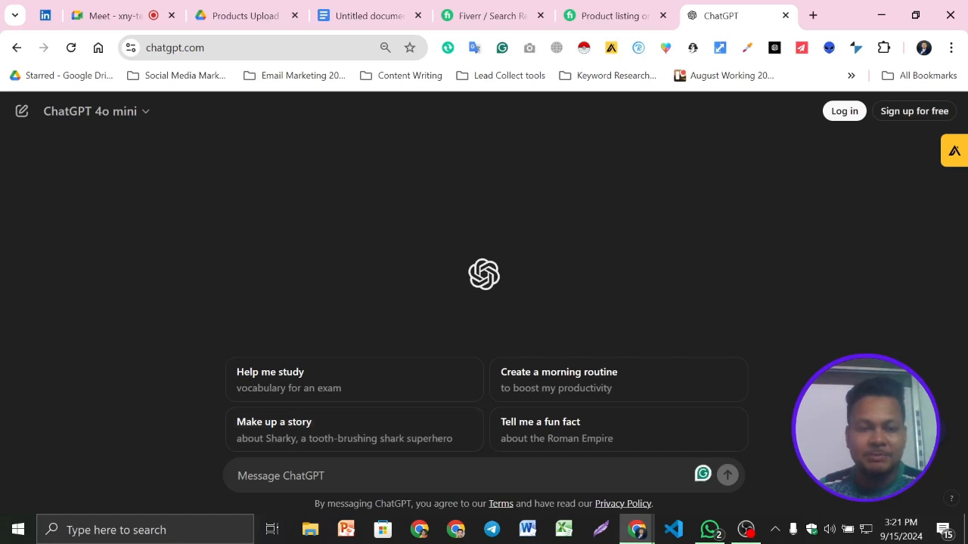
text(i)
key(BackSpace)
text(make a shor)
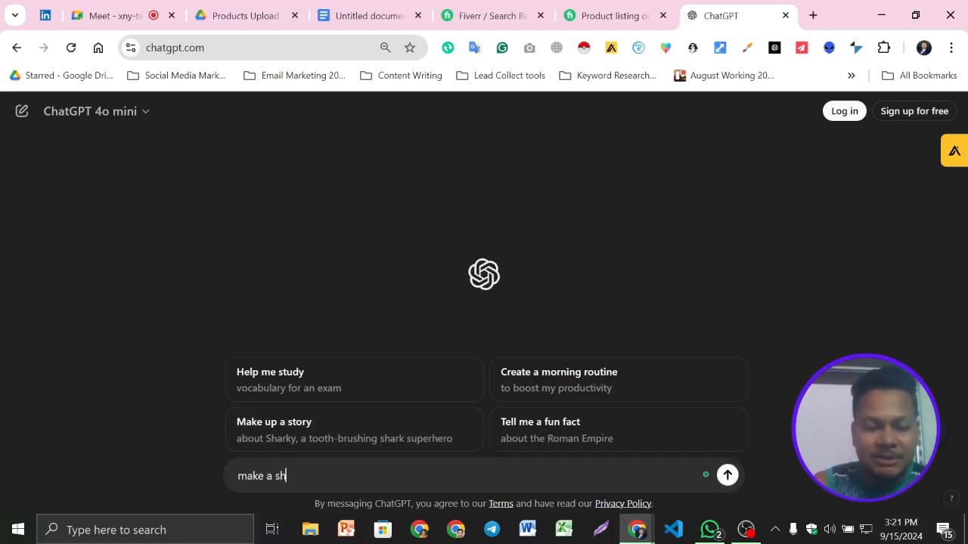
key(BackSpace)
text(rt para :)
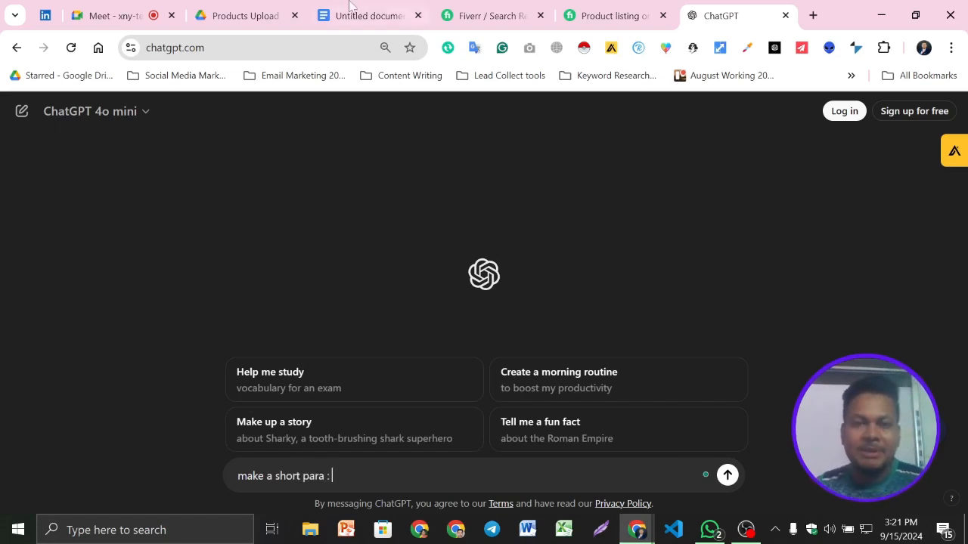
- Copy the document's full keyword list into the end of the ChatGPT prompt and decline connecting the OpenAI and AIPRM accounts
click(351, 9)
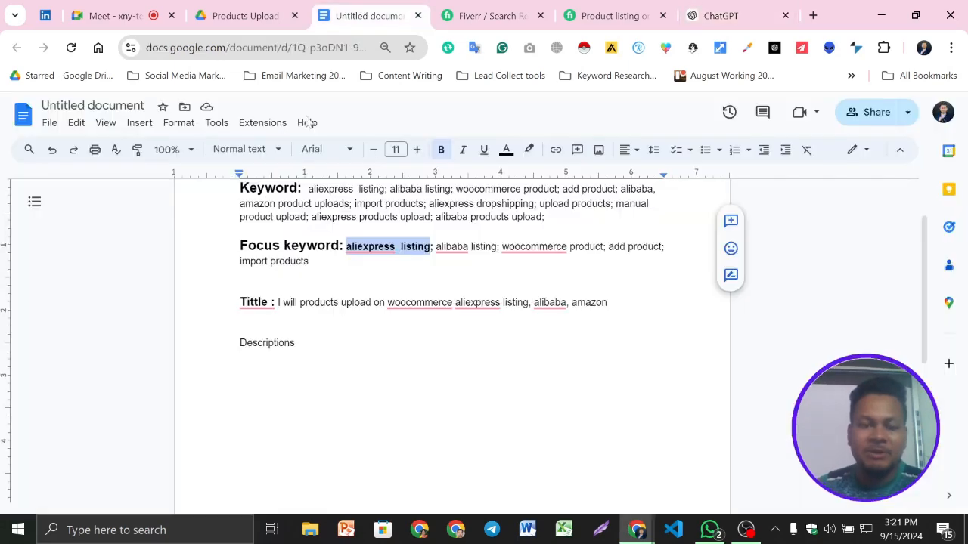
scroll(451, 341, up, 1)
drag(307, 263, 544, 293)
click(718, 15)
key(ctrl+v)
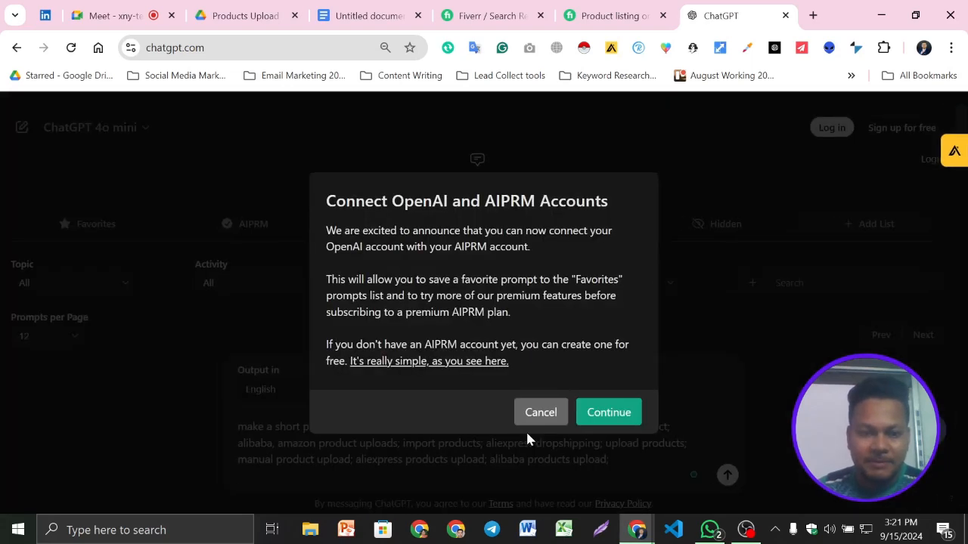
click(539, 416)
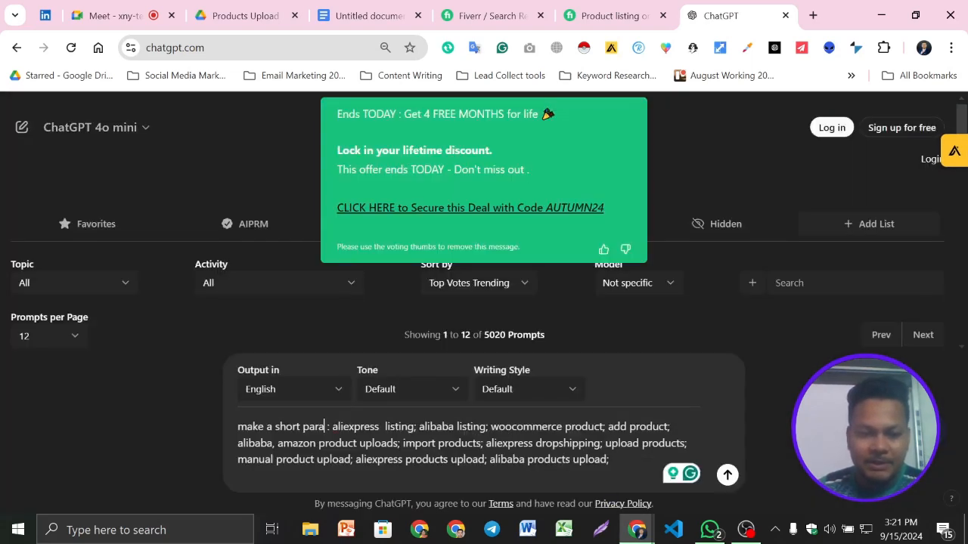
- Insert "include this keyword" before the pasted keyword list, send the prompt, and dismiss the AIPRM promotion to read the reply
text(inclu)
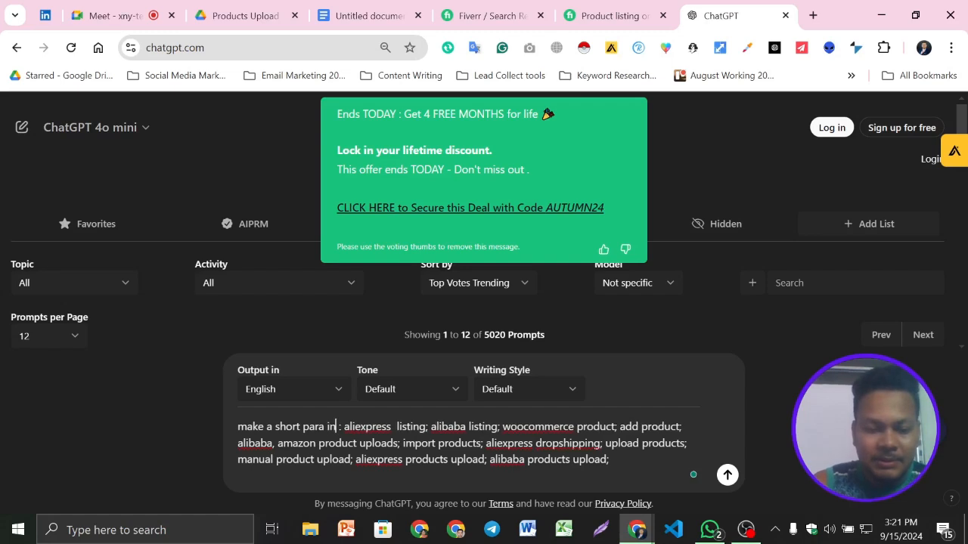
text(de)
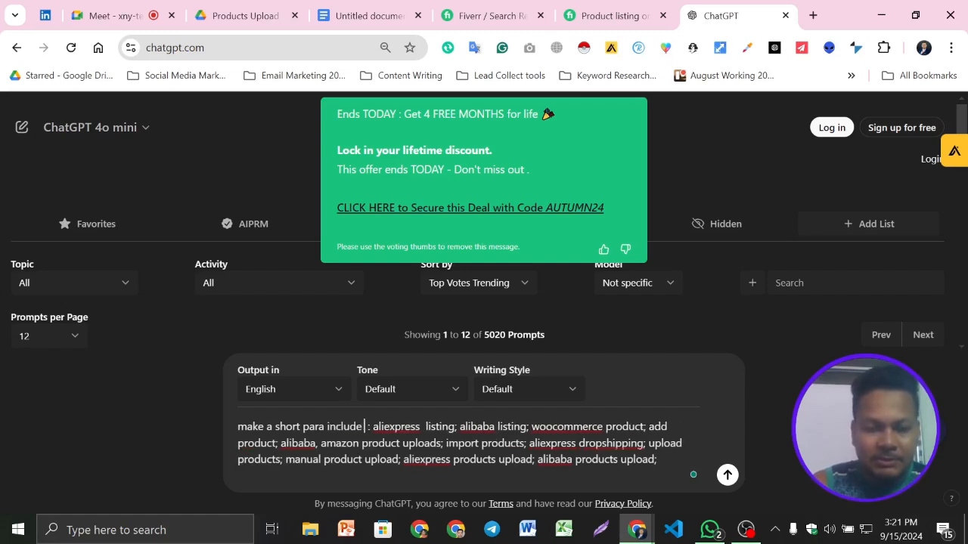
text( this k)
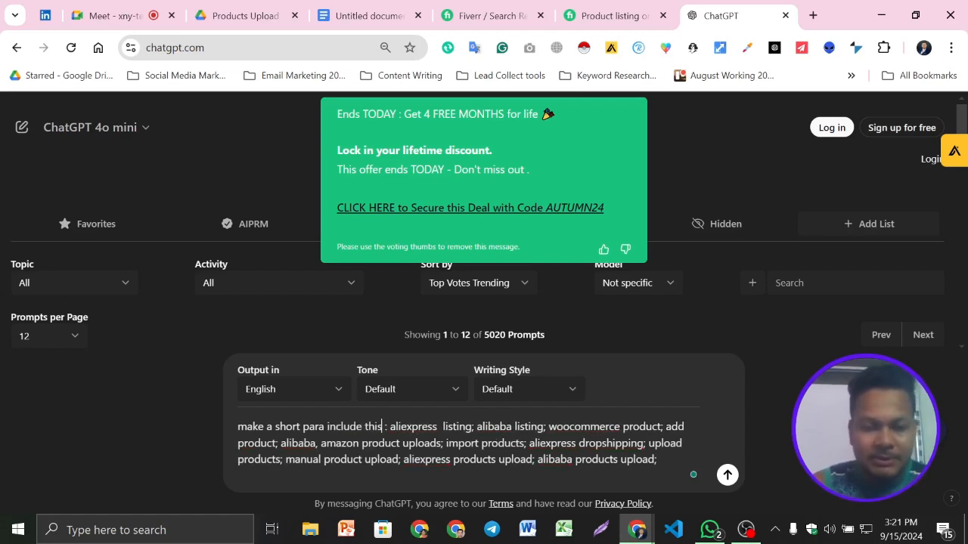
text(eyword)
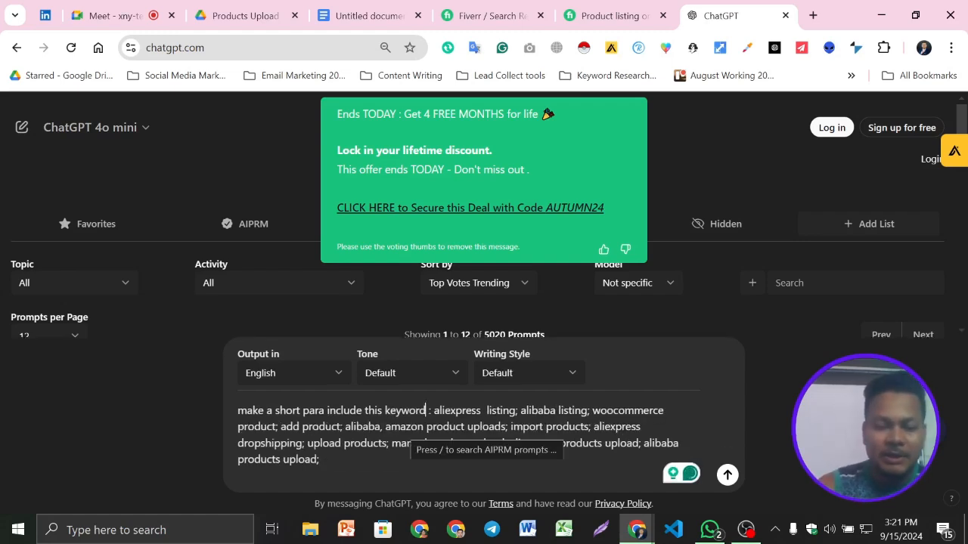
text(&)
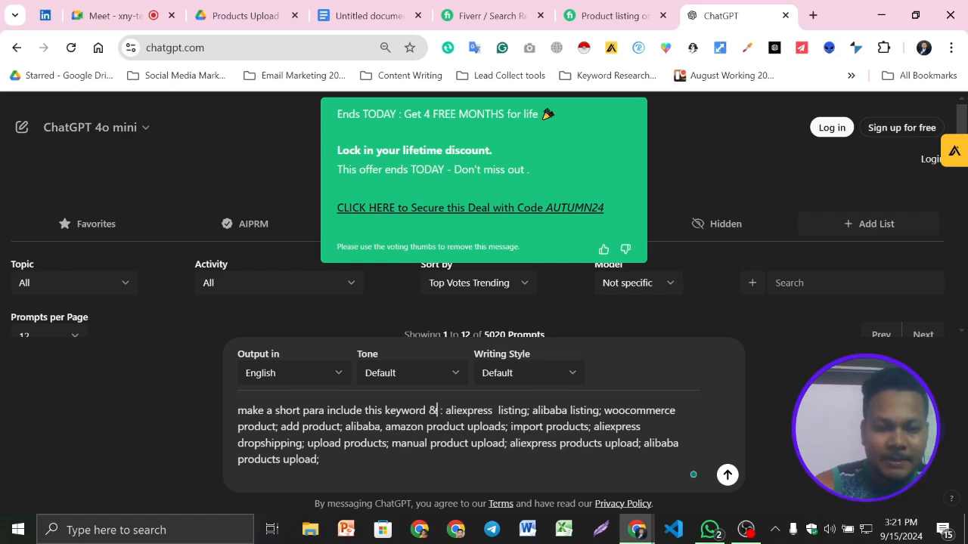
text( t)
key(BackSpace)
key(BackSpace)
key(BackSpace)
key(BackSpace)
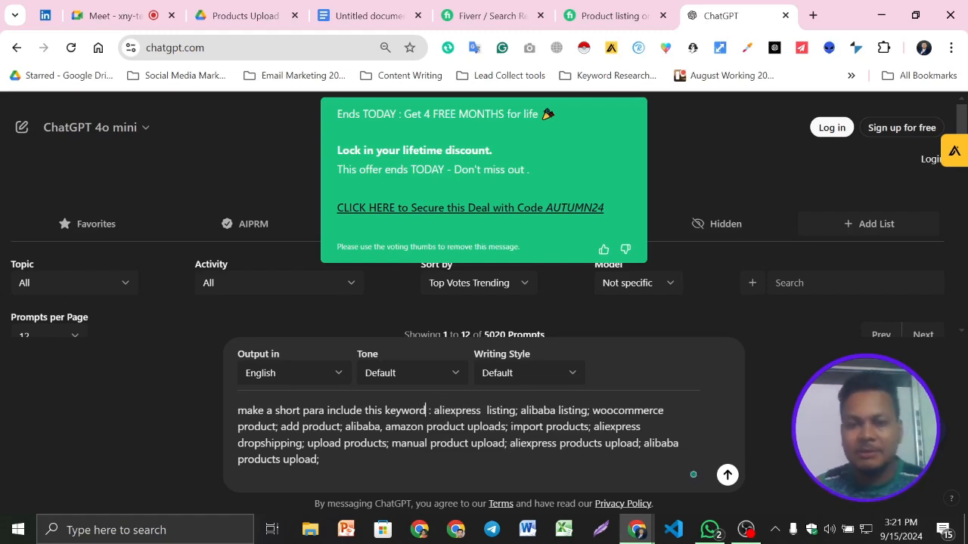
key(Return)
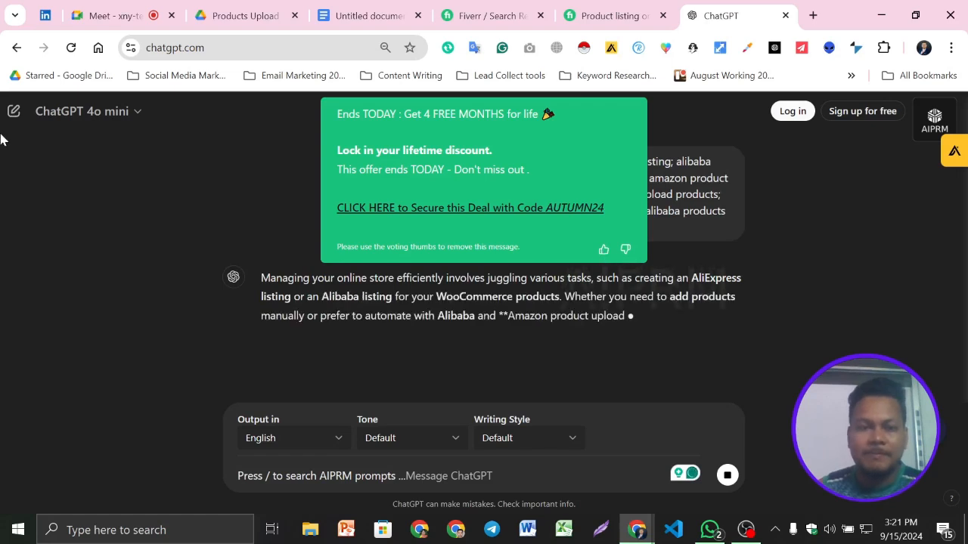
click(603, 249)
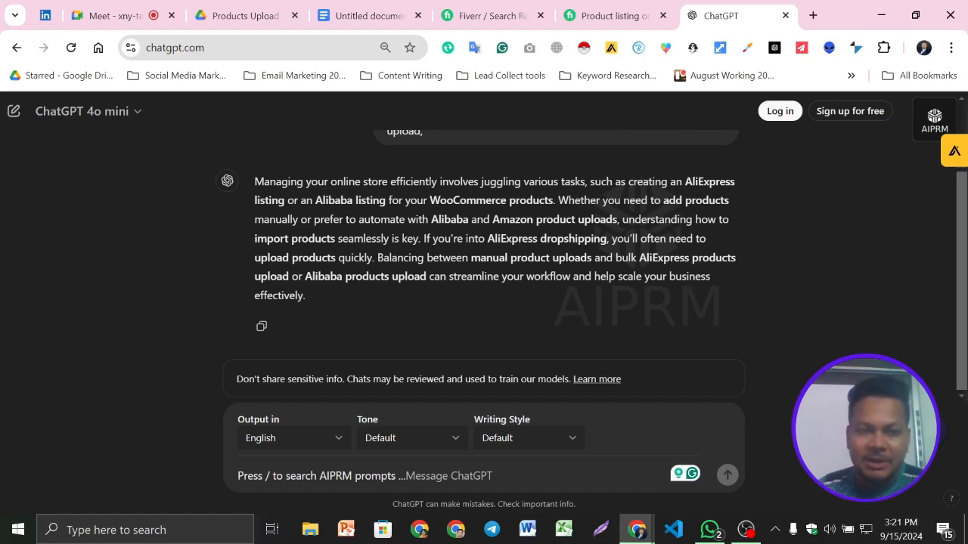
scroll(330, 270, up, 1)
scroll(329, 271, down, 1)
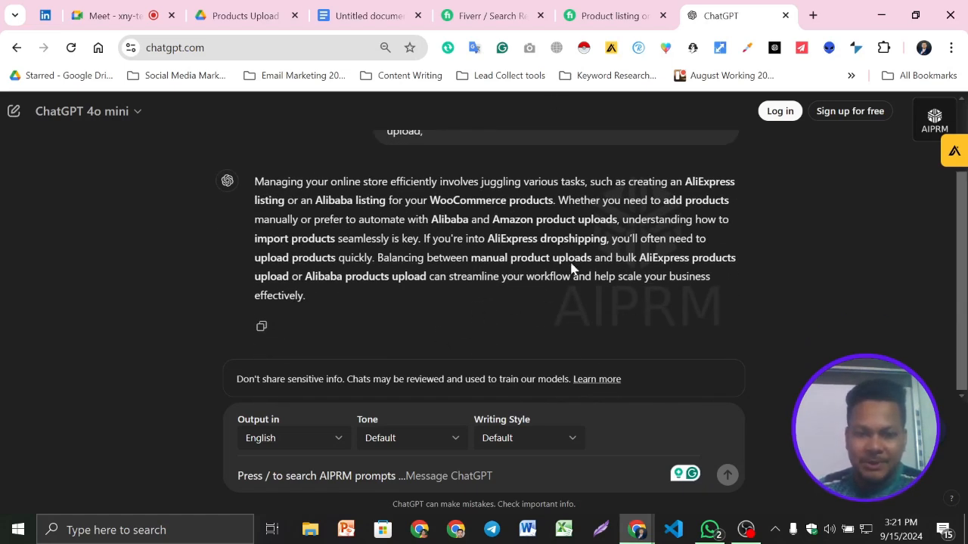
- Send ChatGPT "my title:" followed by the document's title, "I will products upload on woocommerce aliexpress listing, alibaba, amazon"
click(310, 481)
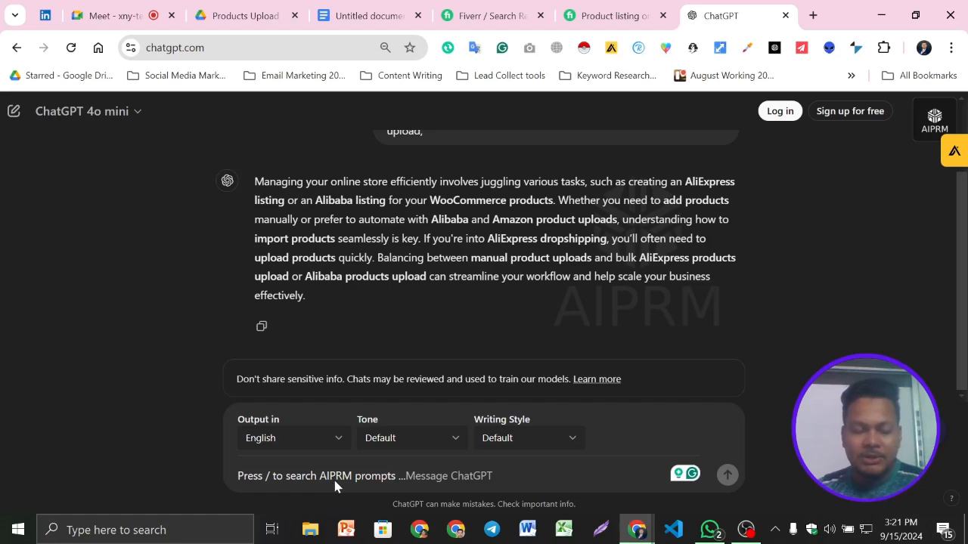
text(my t)
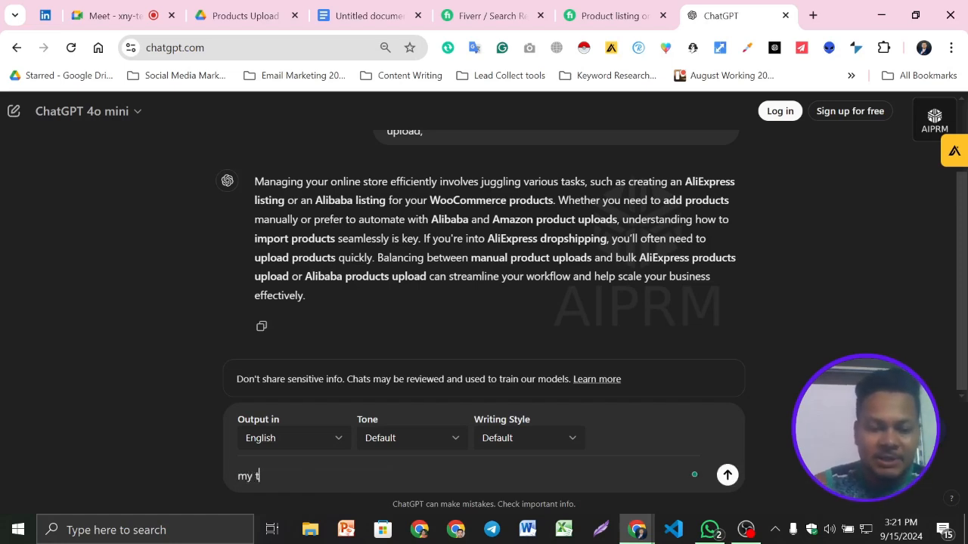
text(itle:)
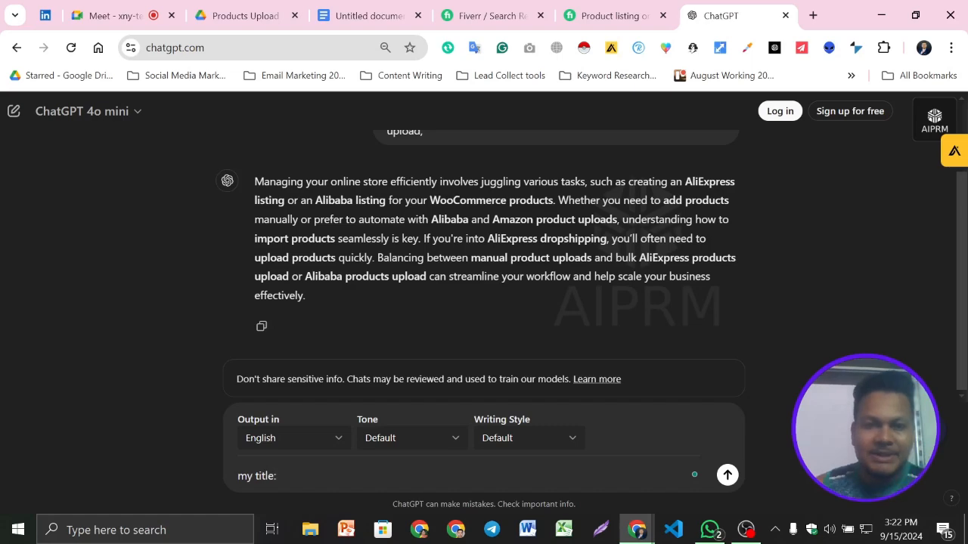
click(369, 15)
click(278, 378)
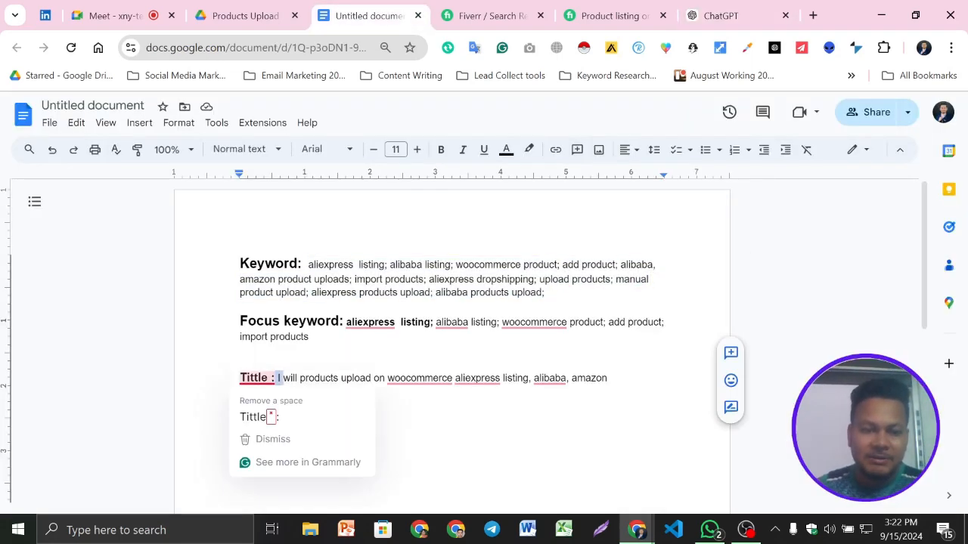
drag(277, 378, 607, 378)
key(ctrl+c)
click(741, 17)
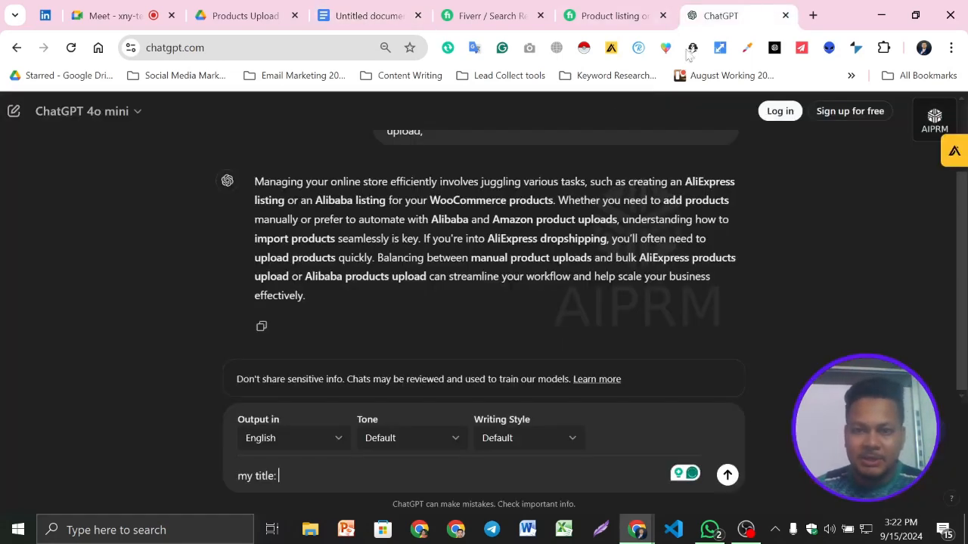
key(ctrl+v)
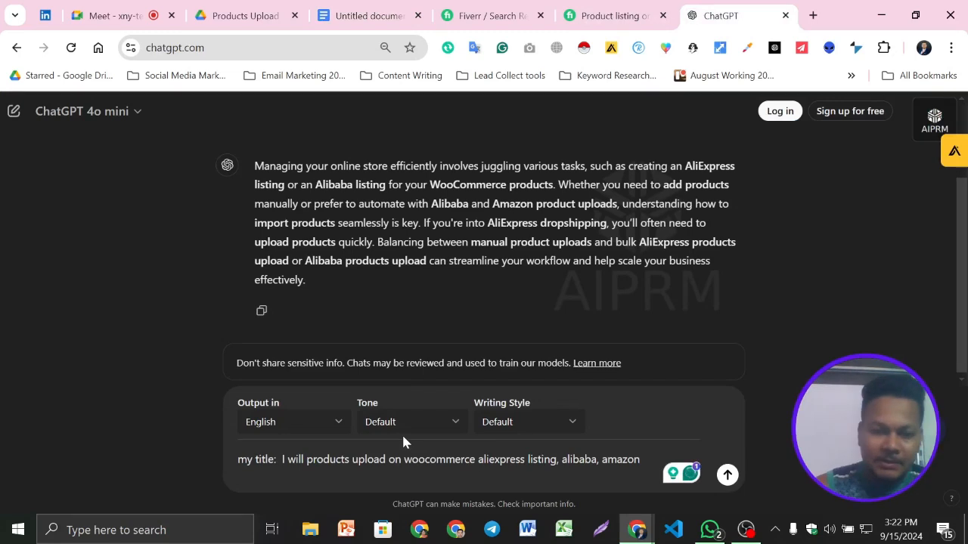
key(Return)
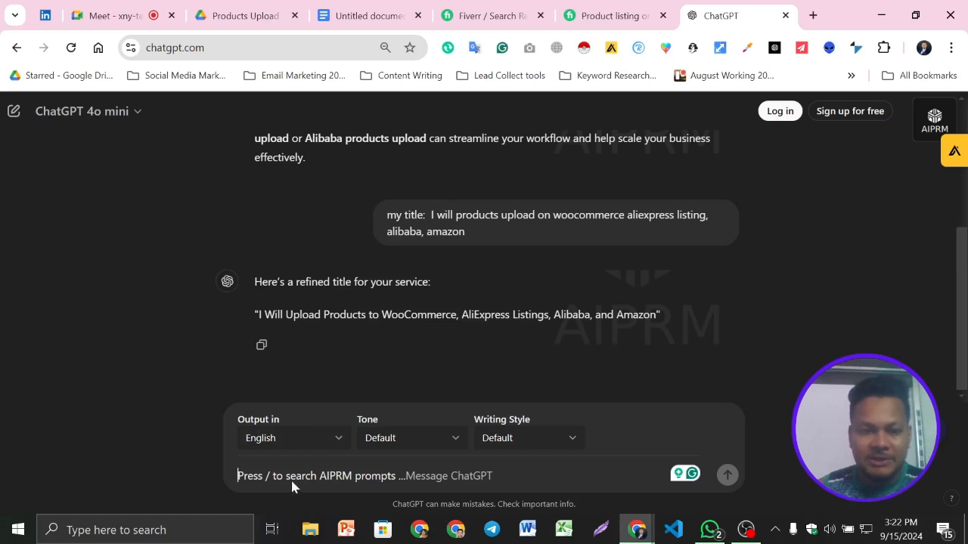
- Send the follow-up "but need para" to ChatGPT and read through the generated service paragraph
text(but n)
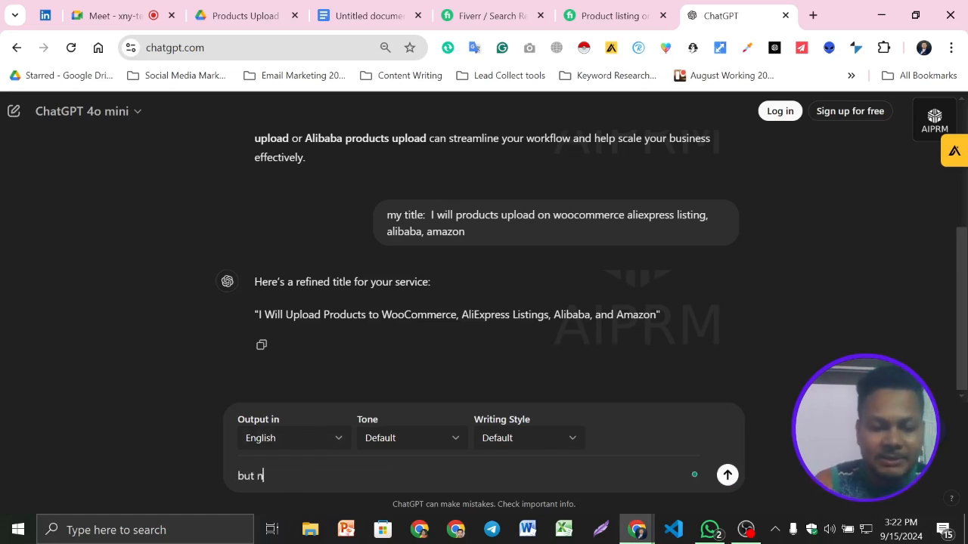
text(eed pra)
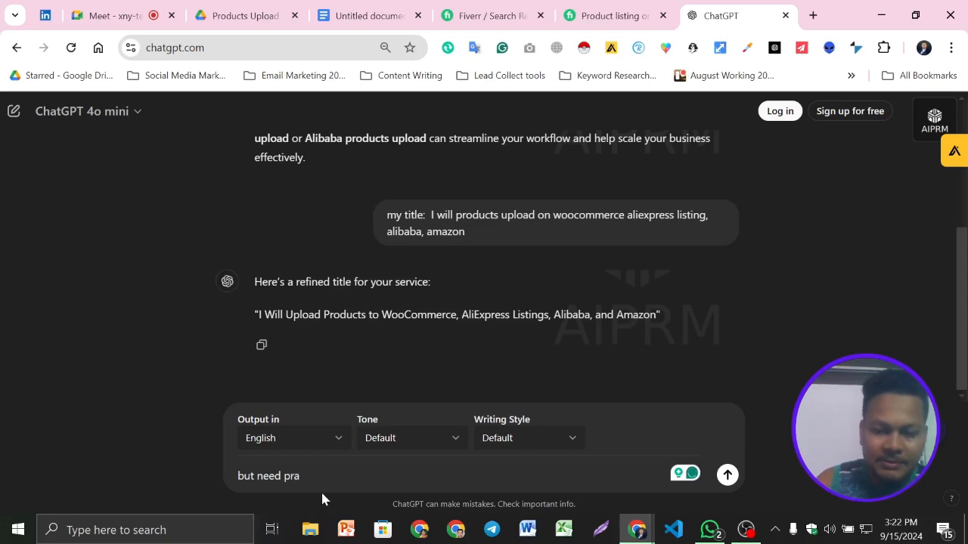
key(BackSpace)
key(BackSpace)
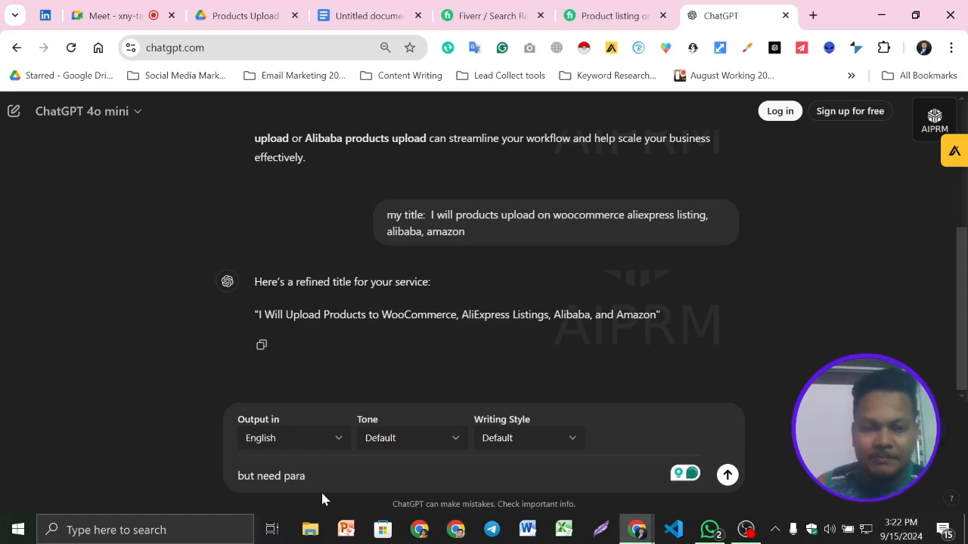
key(Return)
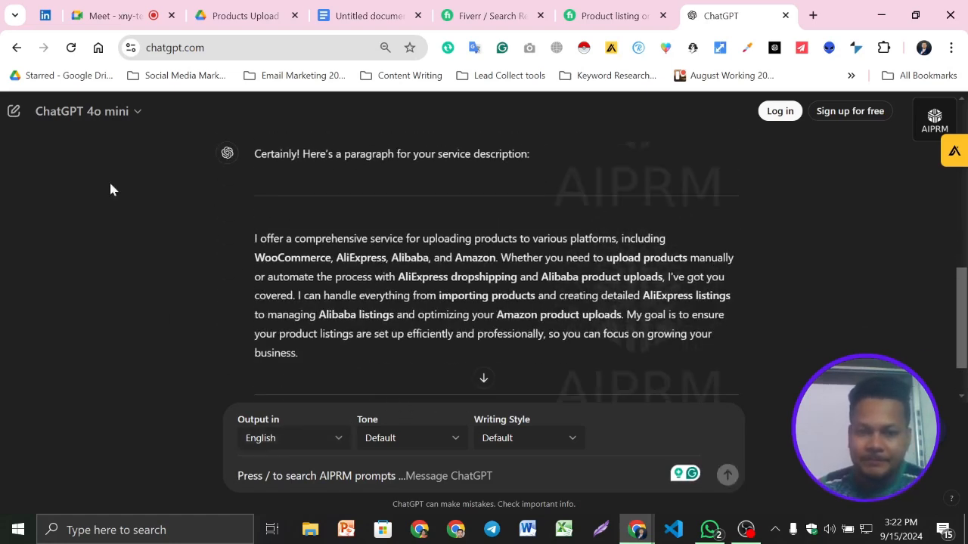
scroll(514, 300, down, 2)
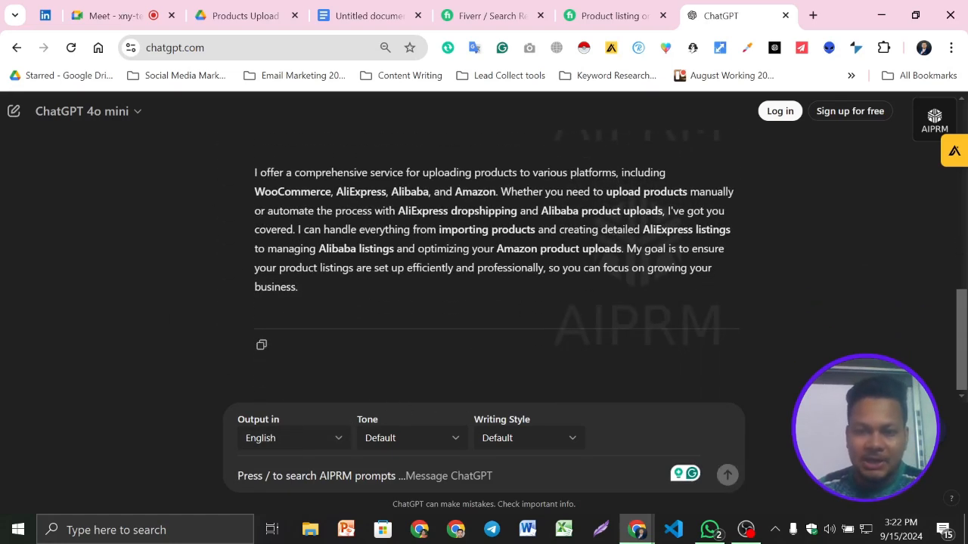
scroll(357, 287, up, 3)
scroll(353, 275, down, 3)
- Look over the competing gigs in the Fiverr search results for "aliexpress listing"
click(371, 10)
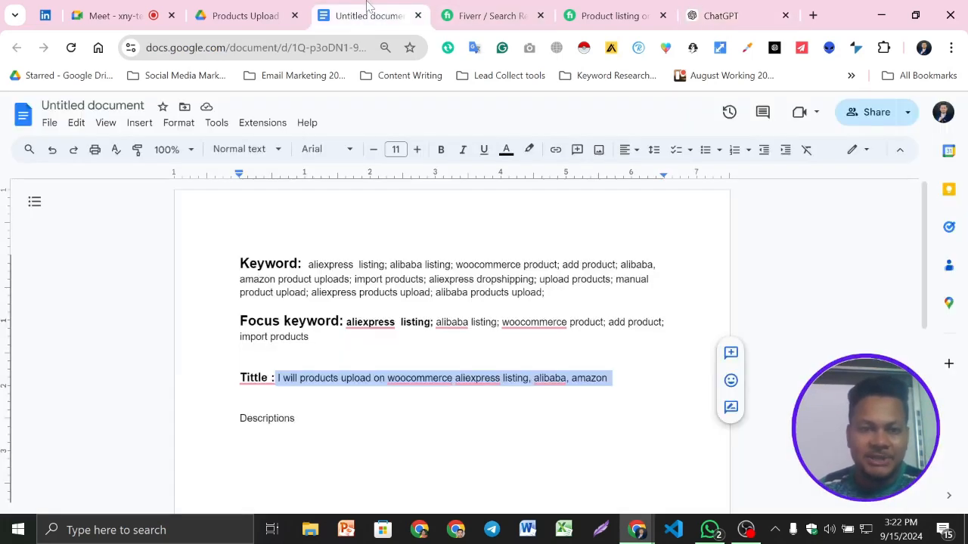
click(477, 7)
scroll(303, 270, down, 2)
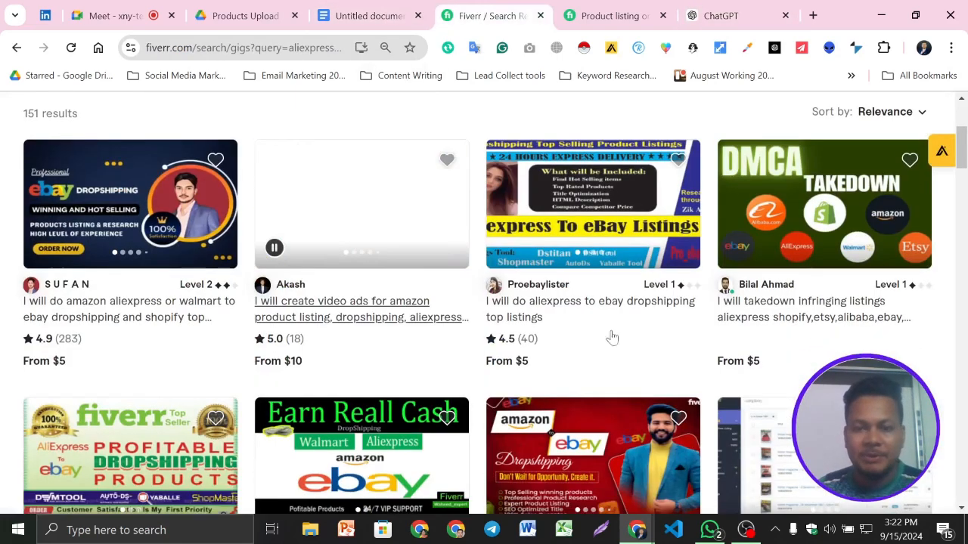
scroll(771, 223, down, 1)
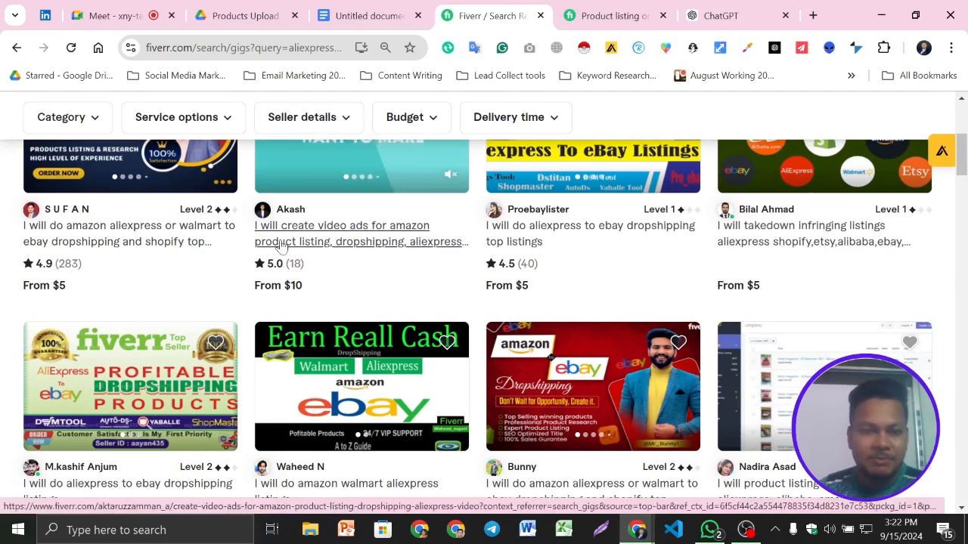
scroll(341, 279, down, 1)
scroll(341, 280, up, 5)
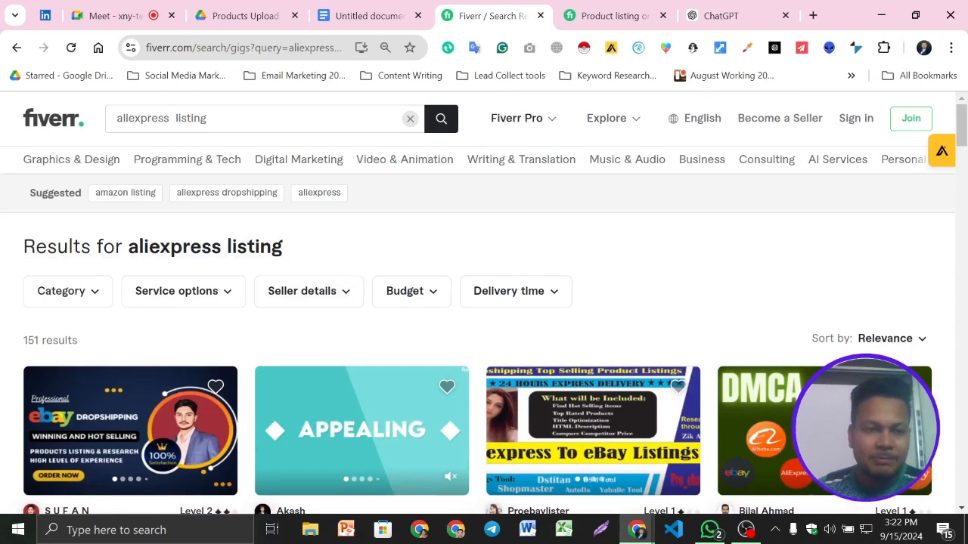
- Search Fiverr for "products upload" in place of the current search term
click(260, 119)
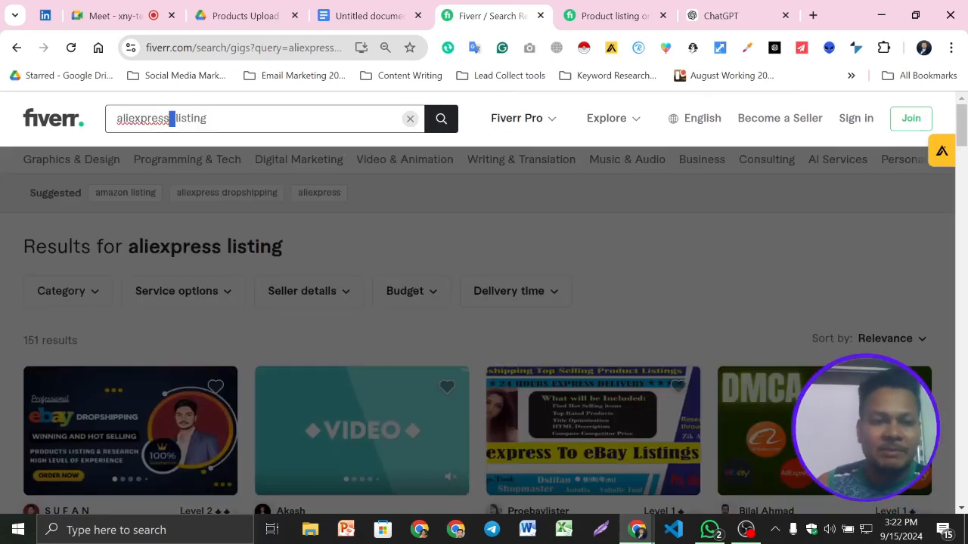
triple_click(172, 119)
text(u)
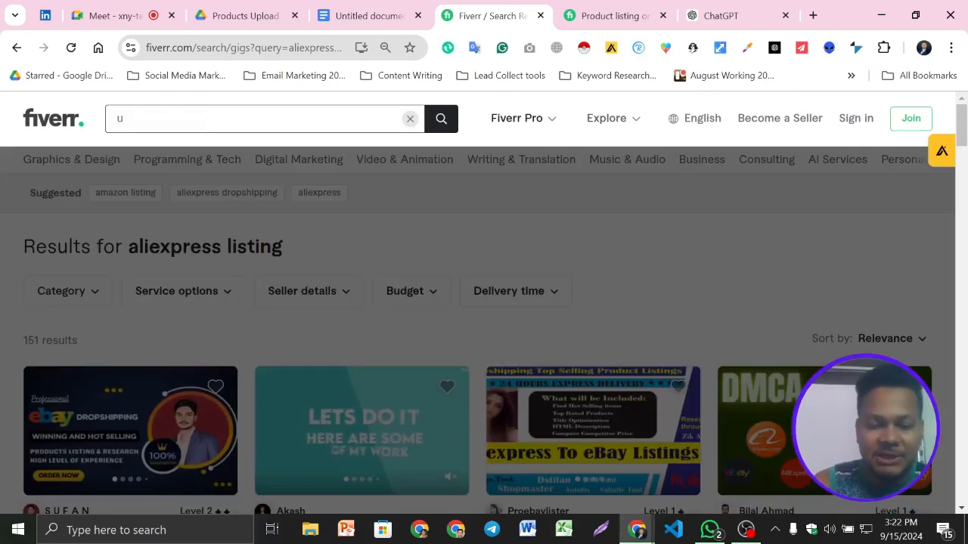
key(BackSpace)
text(prod)
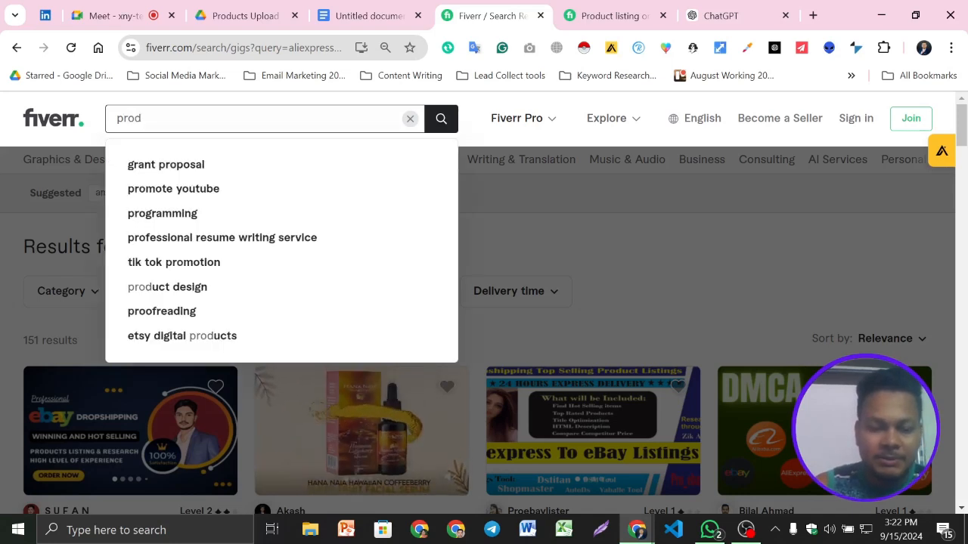
text(uc)
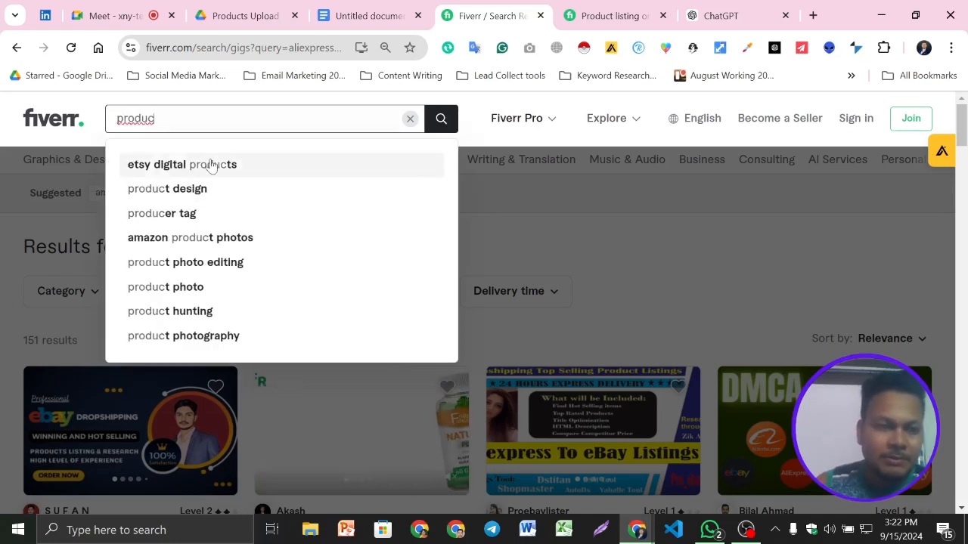
text(ts up)
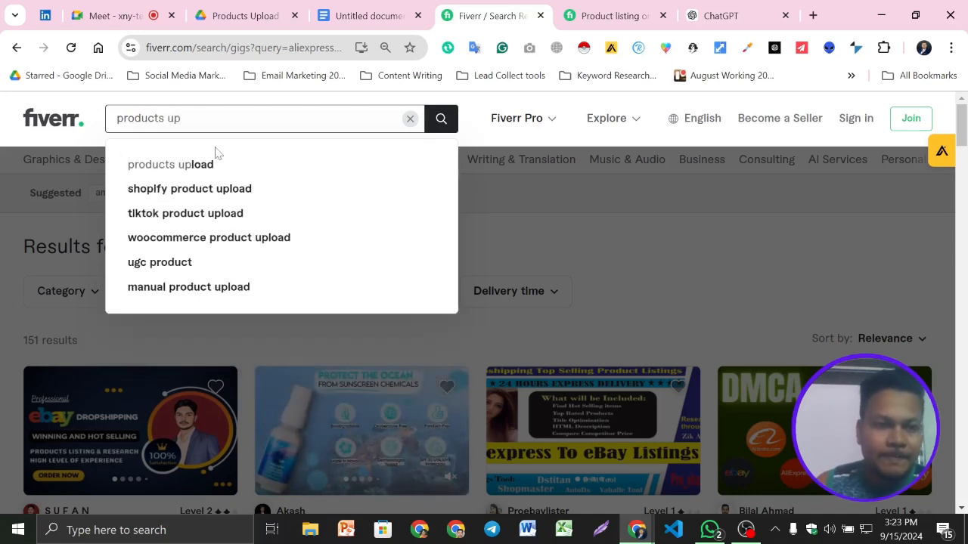
click(211, 165)
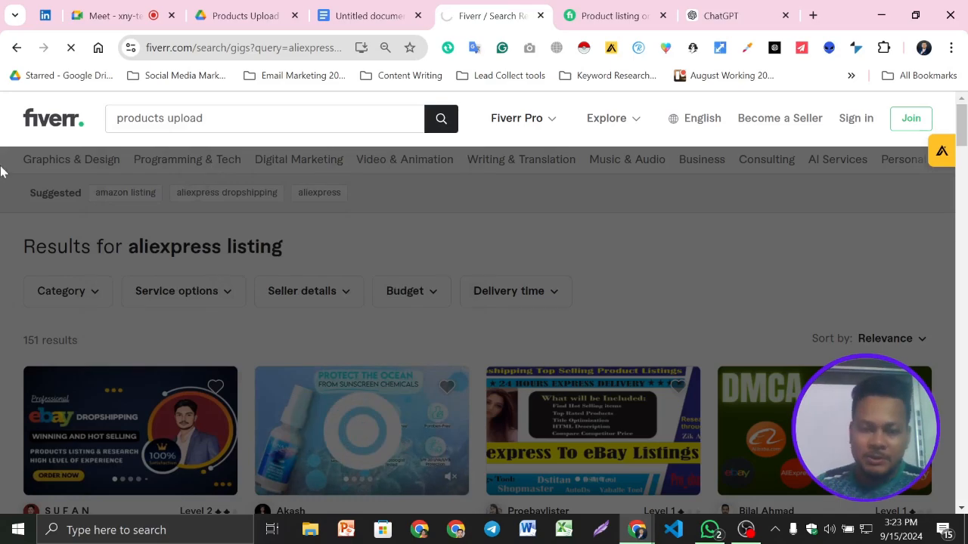
- Open three competing gigs on uploading products to Shopify and WooCommerce in separate tabs, including the 400-products gig
scroll(387, 310, down, 4)
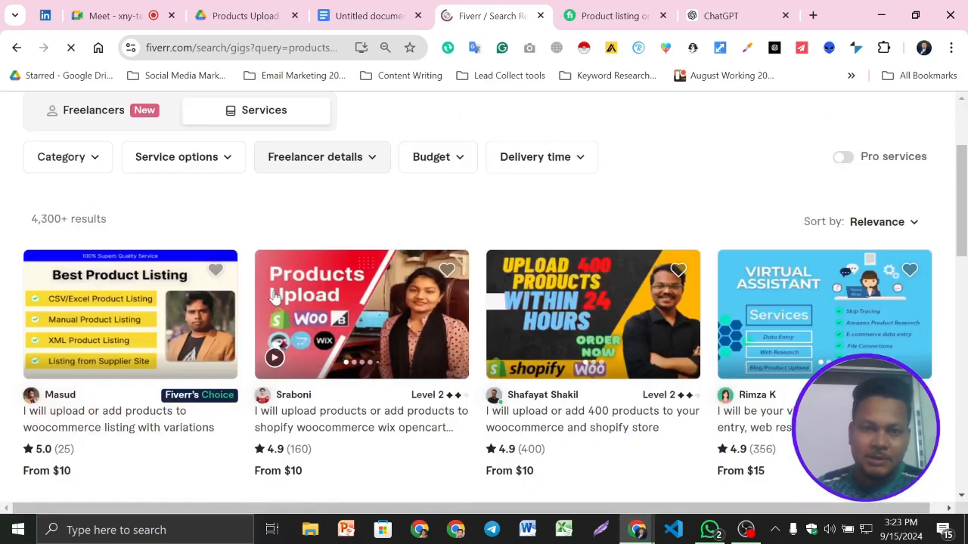
scroll(295, 303, down, 1)
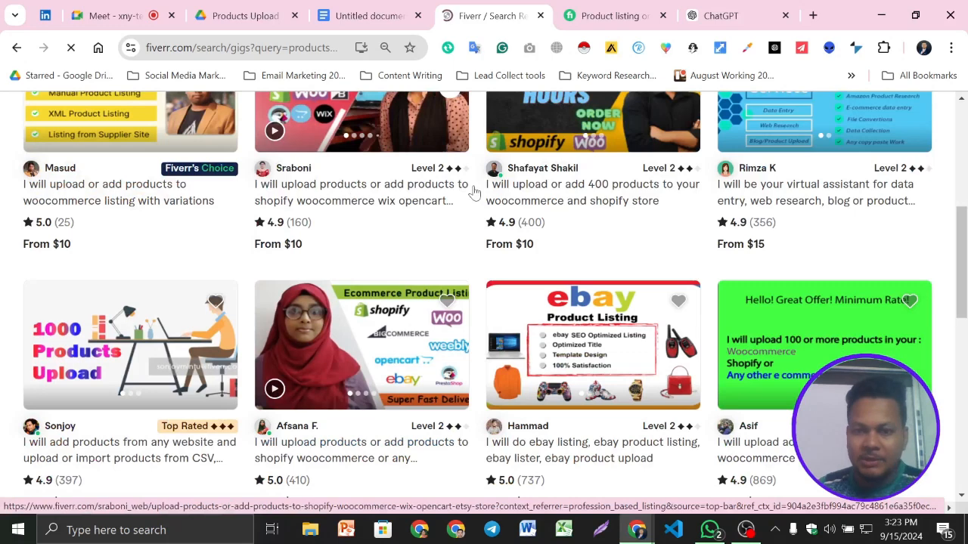
ctrl+click(550, 200)
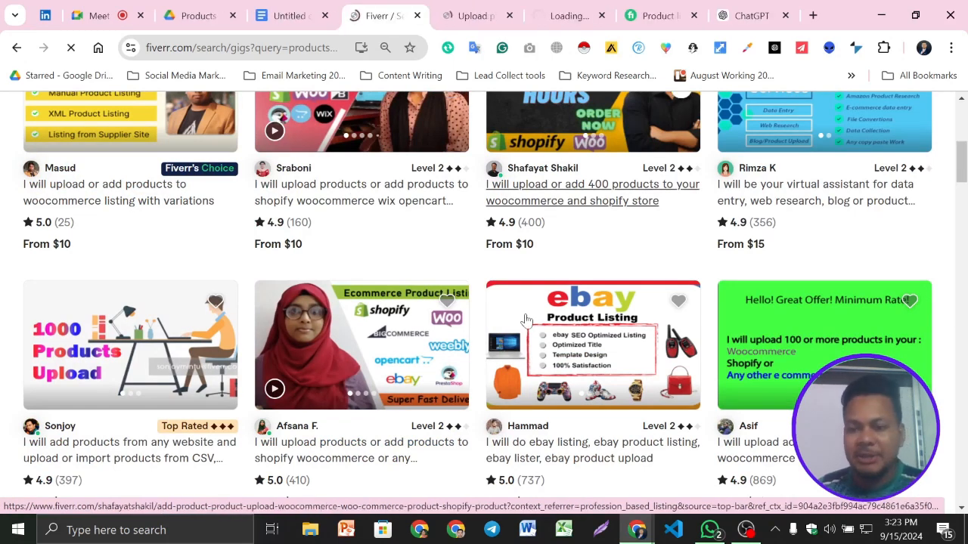
scroll(556, 227, down, 1)
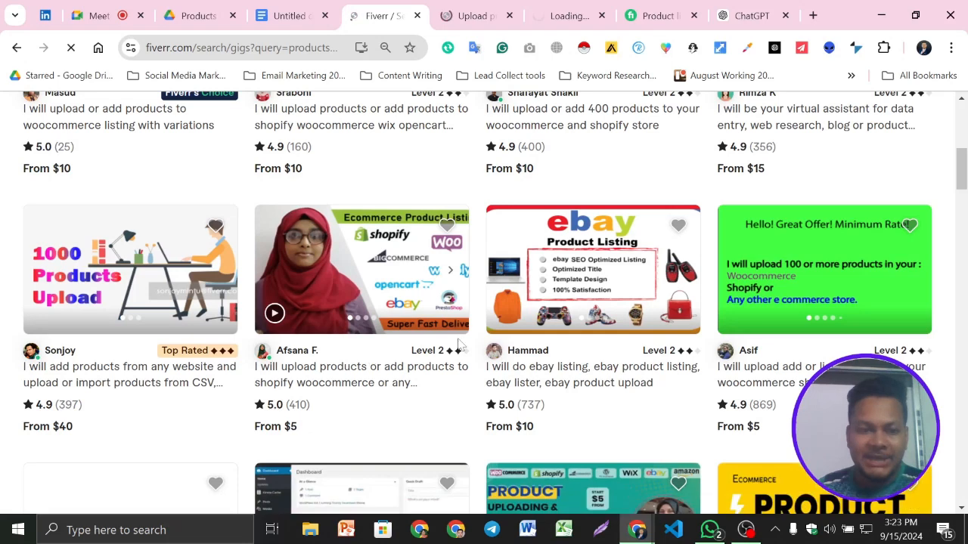
scroll(346, 364, down, 2)
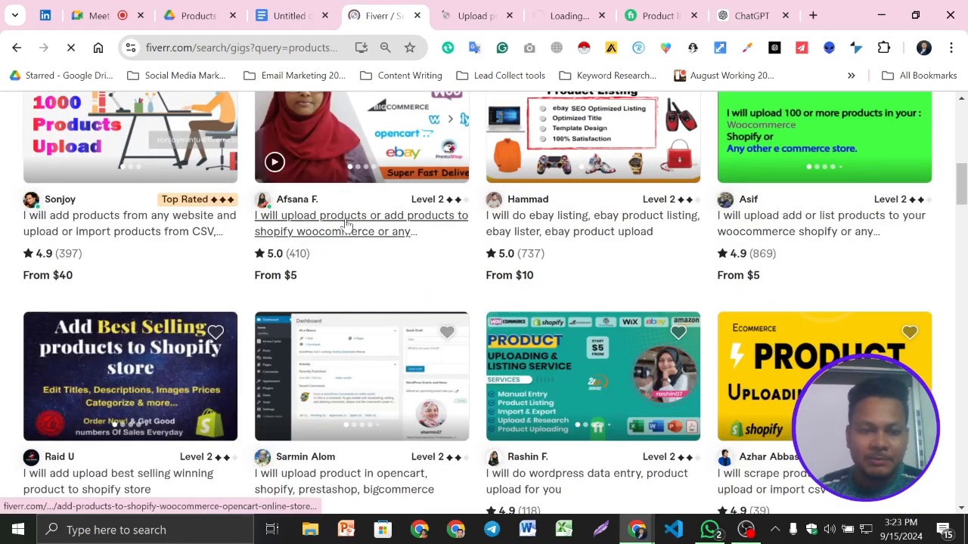
ctrl+click(346, 221)
- Examine the "About this gig" description of the shopify woocommerce wix opencart etsy upload gig, including its product types and closing sections
click(432, 7)
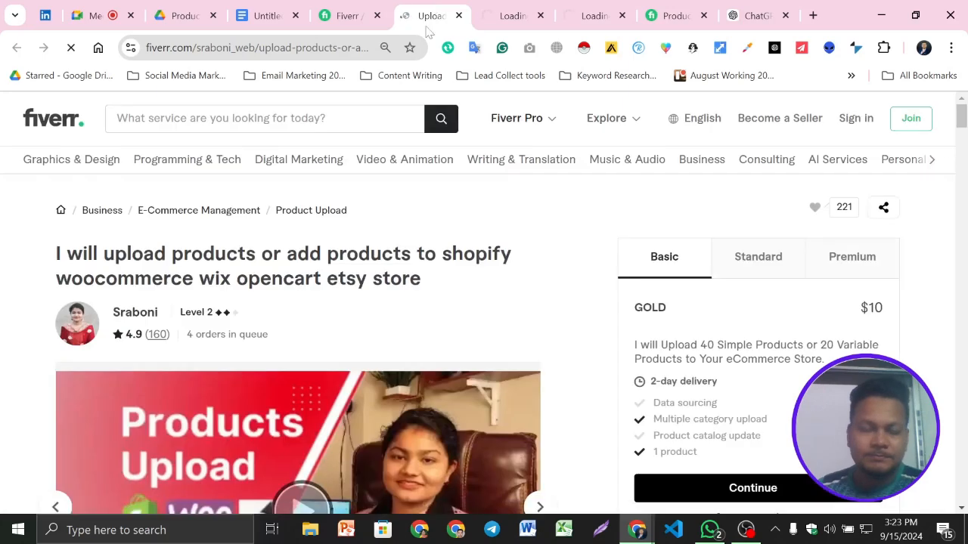
scroll(266, 307, down, 10)
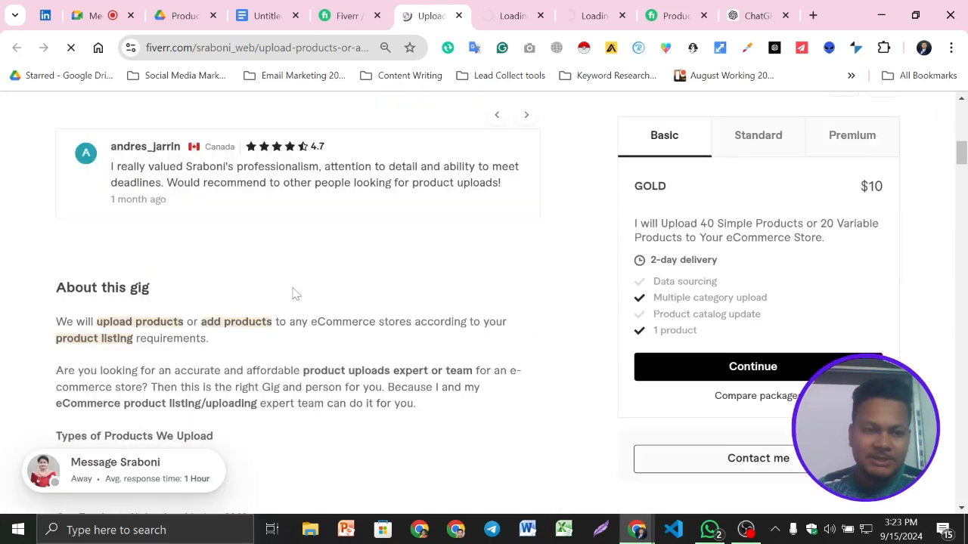
scroll(294, 297, down, 1)
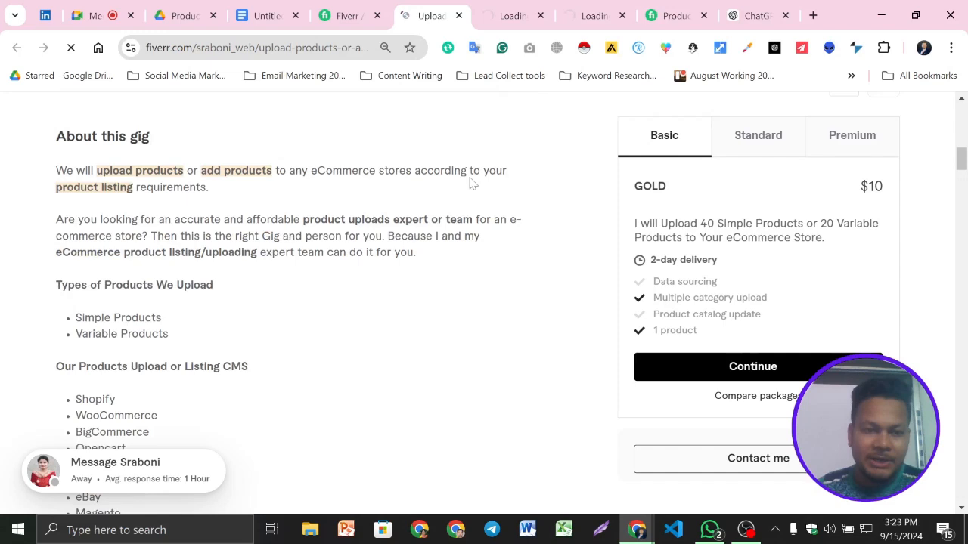
scroll(182, 184, down, 2)
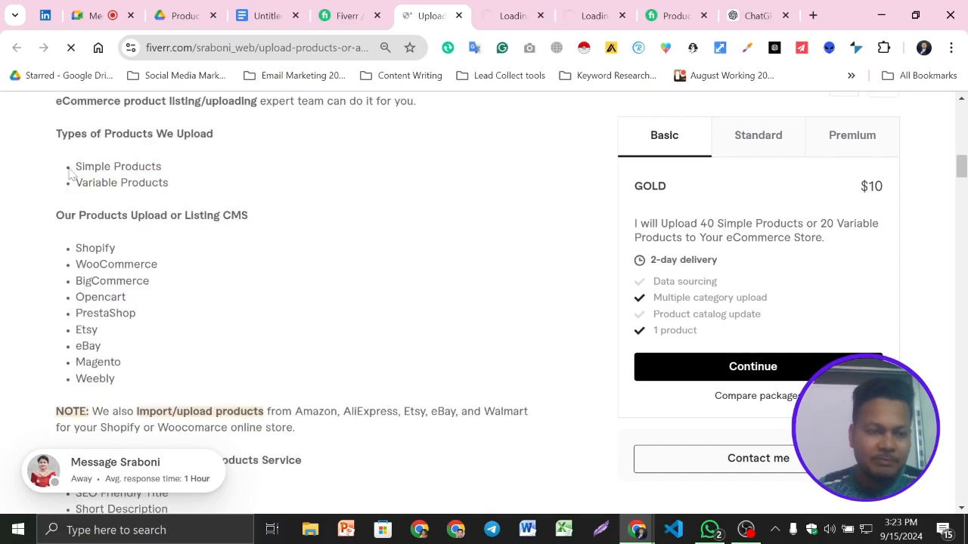
drag(177, 188, 73, 165)
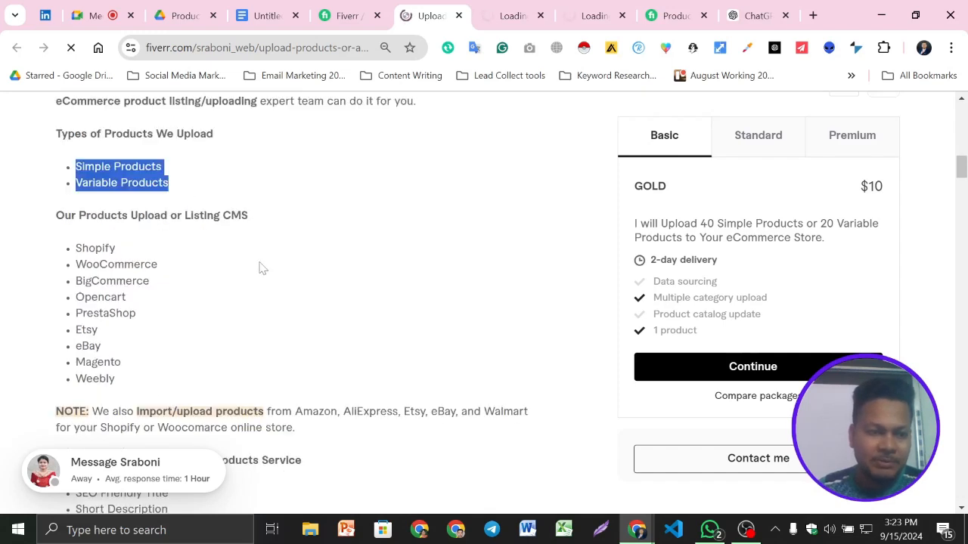
scroll(261, 266, down, 7)
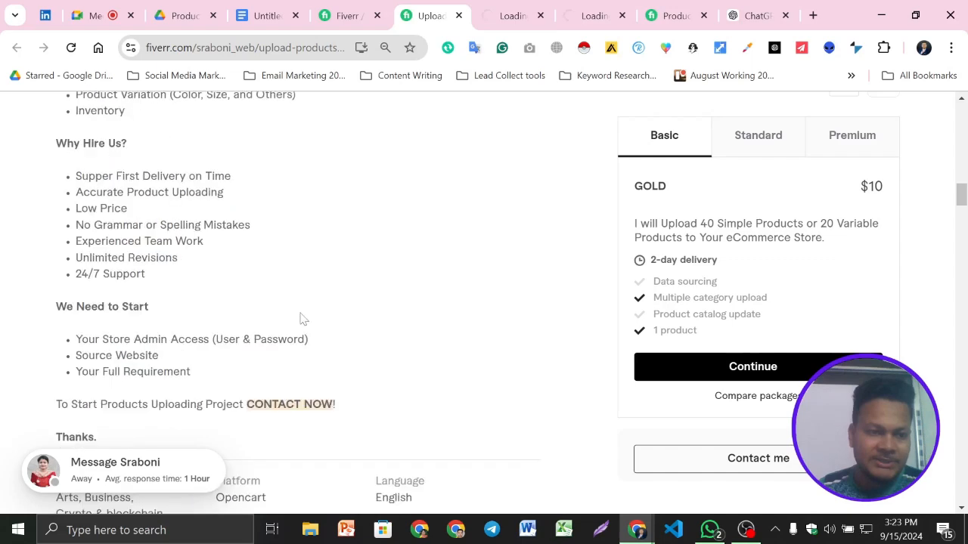
scroll(300, 319, up, 7)
scroll(300, 319, down, 3)
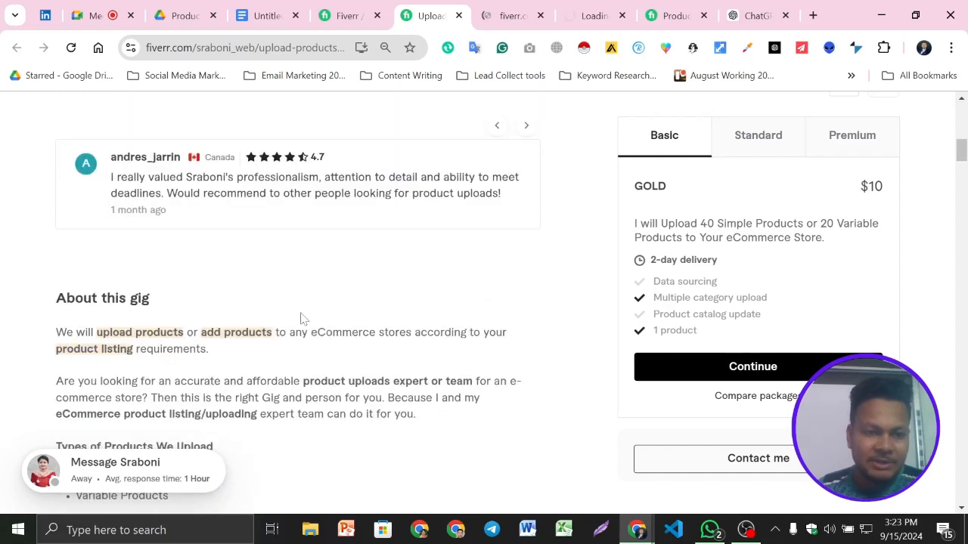
scroll(300, 319, down, 2)
scroll(313, 324, up, 1)
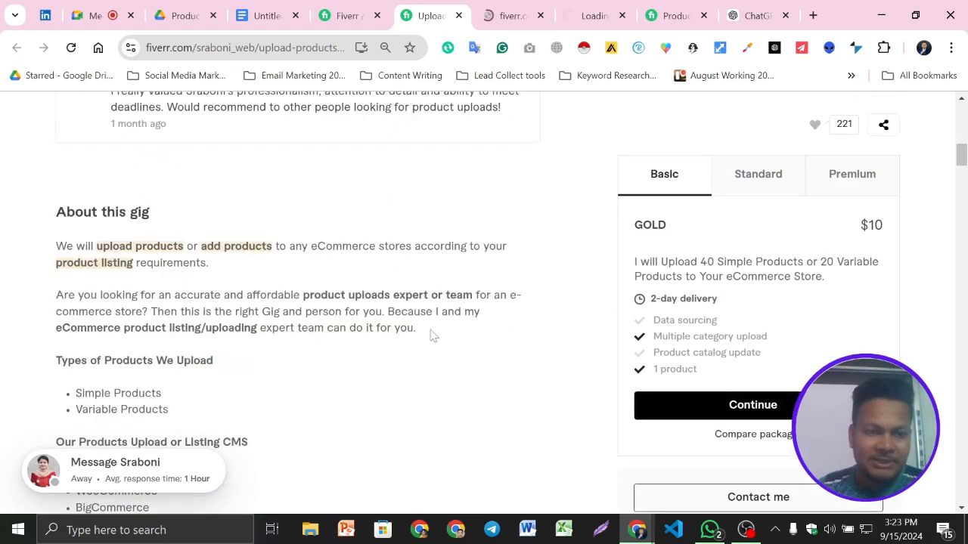
- Copy the two introductory paragraphs of "About this gig" and send them to ChatGPT preceded by "rewrite :"
drag(432, 335, 55, 246)
key(ctrl+c)
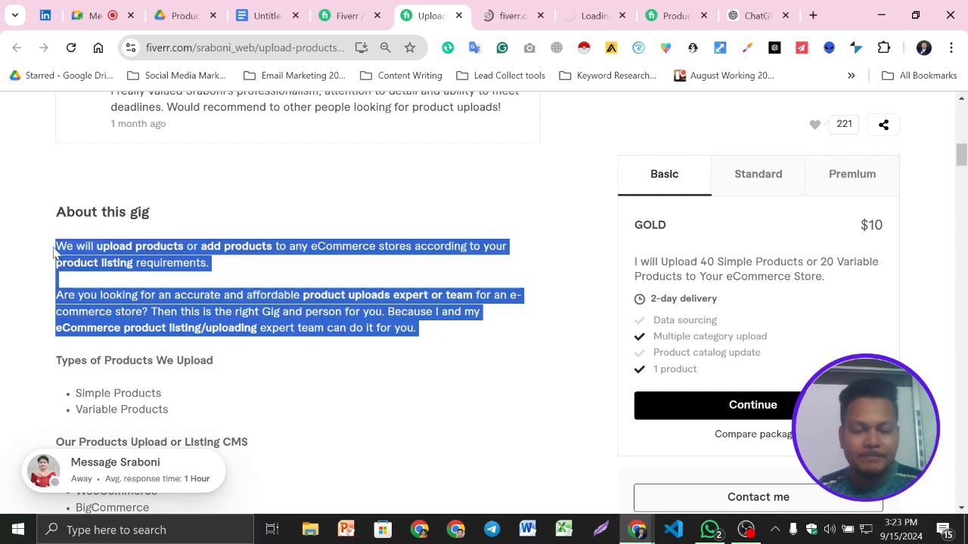
click(756, 15)
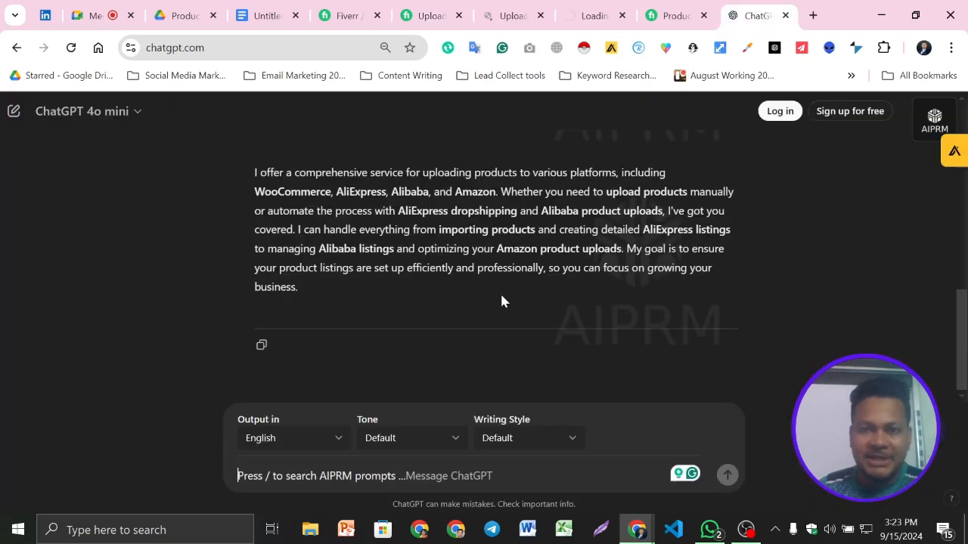
click(302, 477)
text(re)
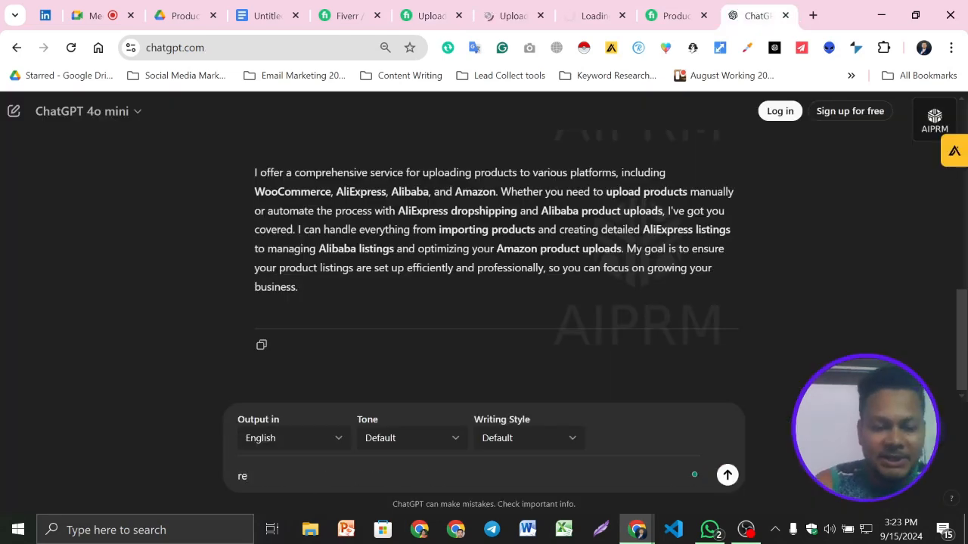
text(write)
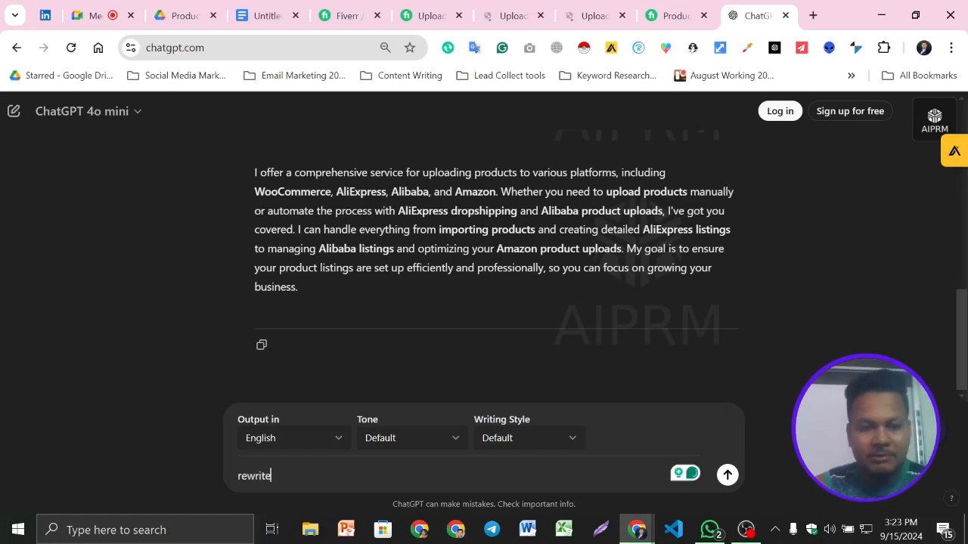
text( :)
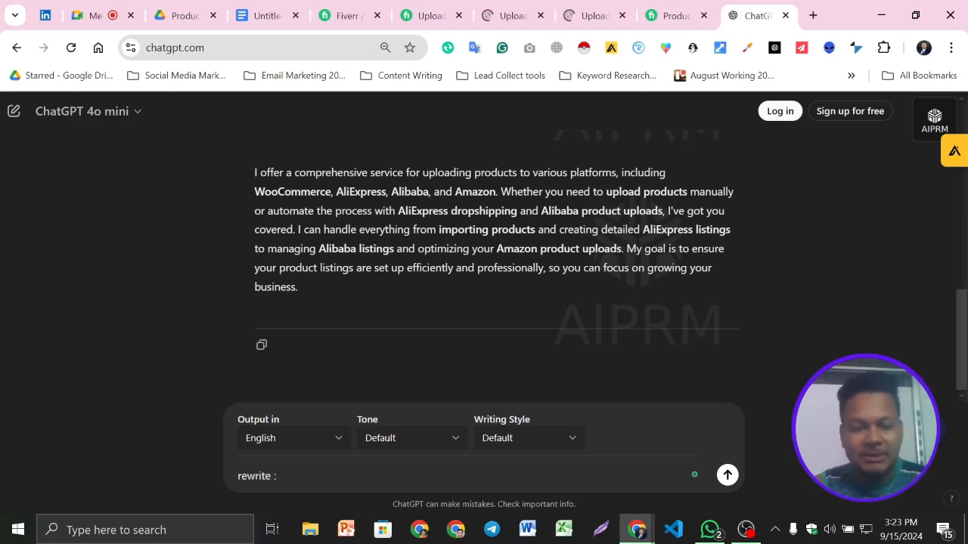
key(ctrl+v)
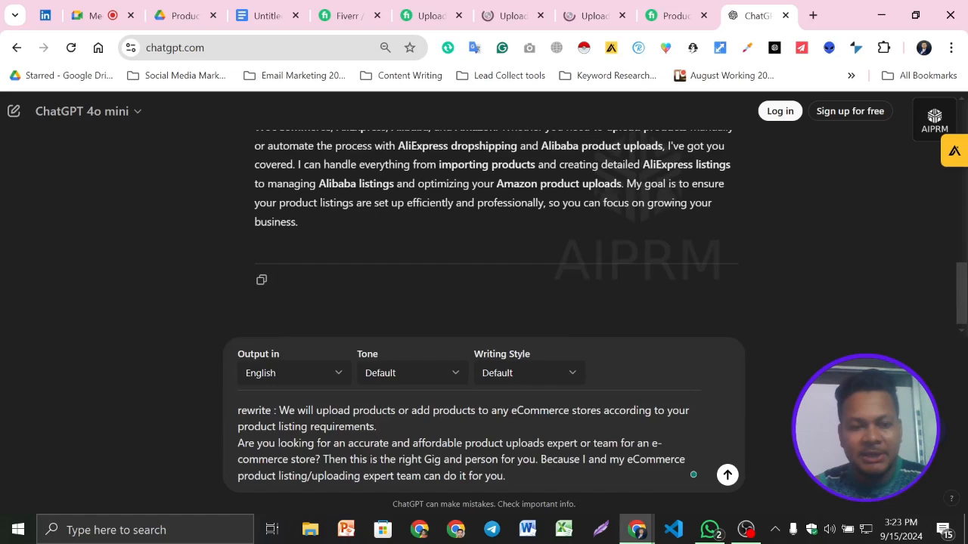
key(Return)
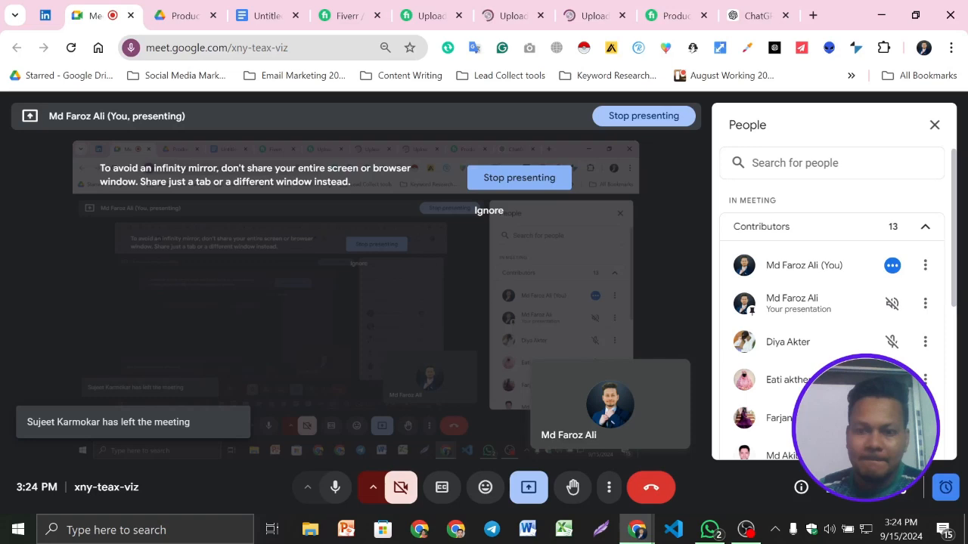
- Read ChatGPT's rewrite, switch to the Google Docs document and paste the gig's two original introductory paragraphs below "Descriptions"
scroll(832, 303, down, 5)
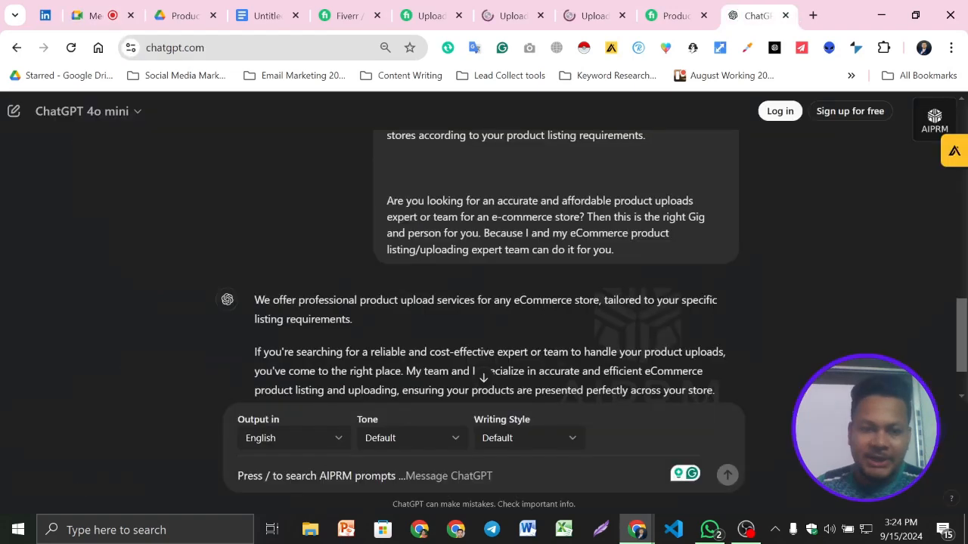
scroll(337, 363, down, 1)
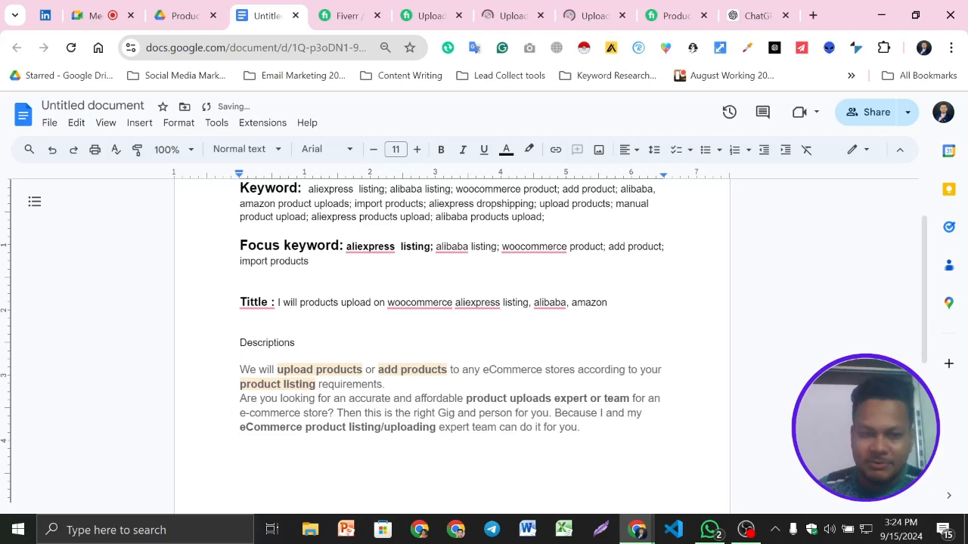
scroll(451, 326, down, 1)
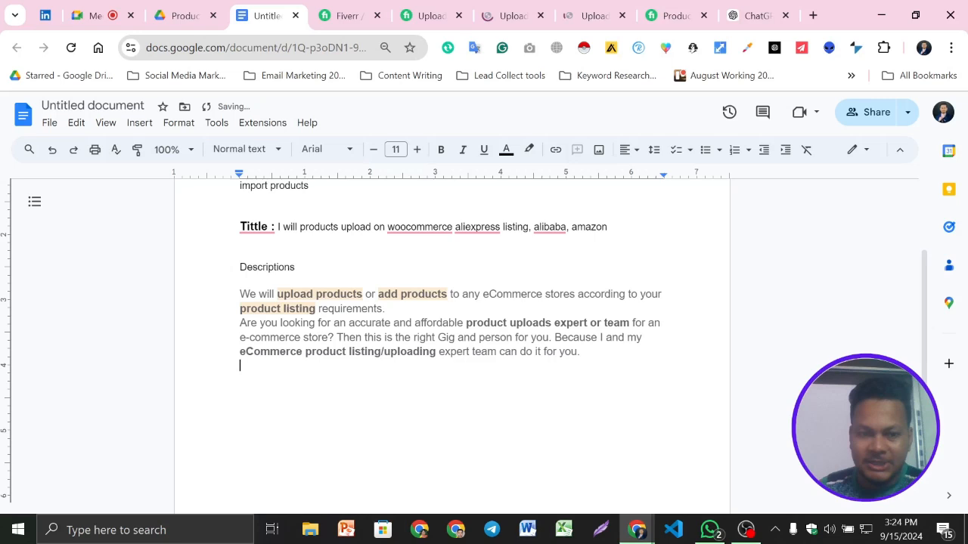
- Add the greeting "Hello" on the empty line between "Descriptions" and the pasted paragraphs
click(241, 281)
text(He)
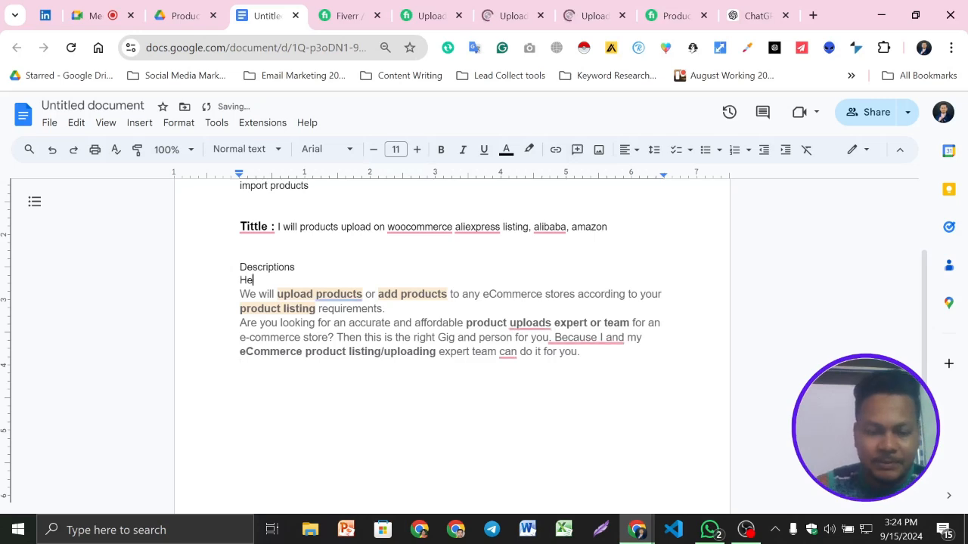
text(llo)
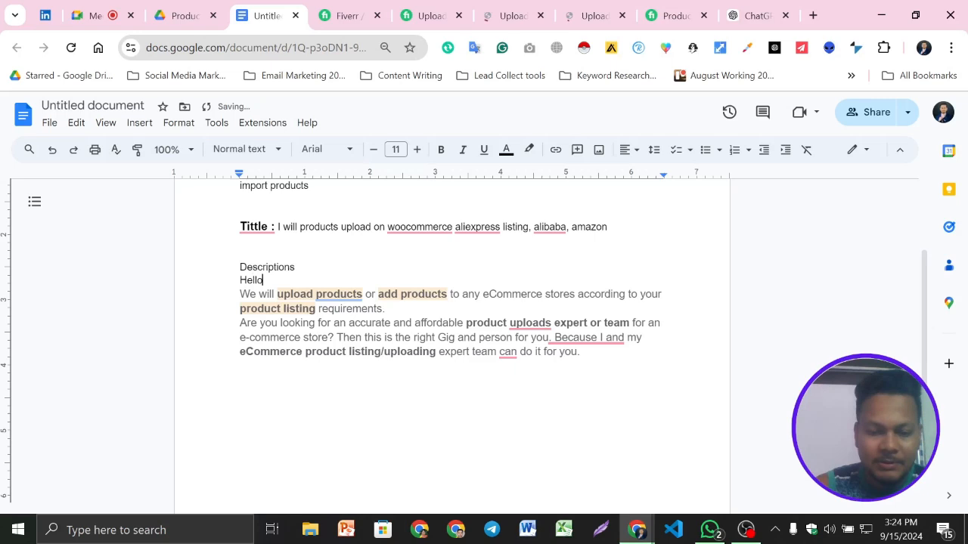
- Complete the greeting as "Hello," and add "Are you looking for a Products Uploader? You Are now Right Place here!" below it, applying Grammarly's corrections
text(,)
key(Return)
text(Are you lookin)
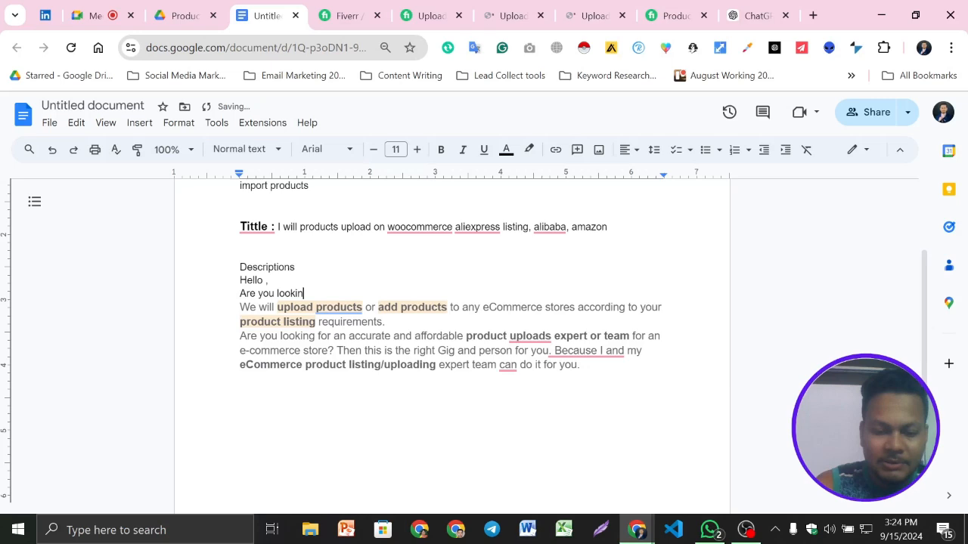
text(g for Produc)
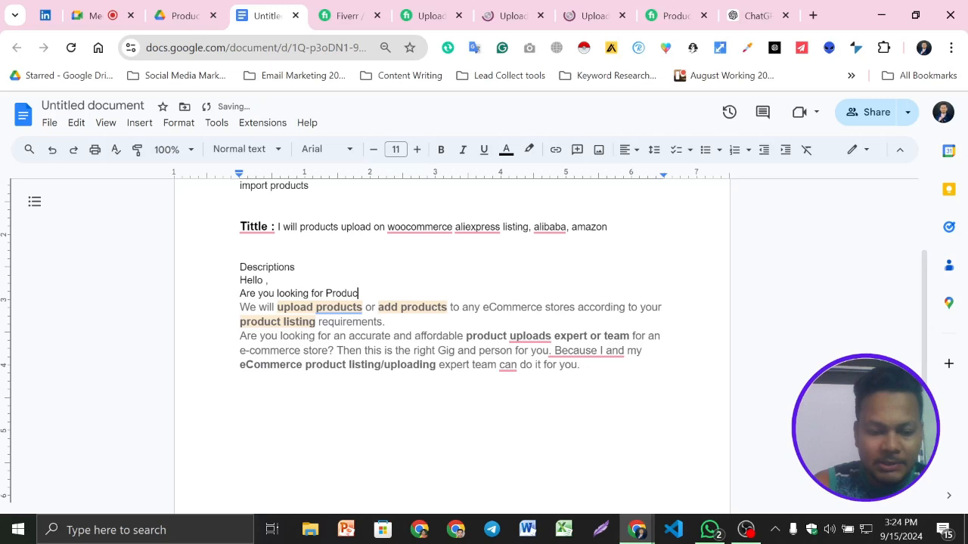
text(ts Uploder? You Are n)
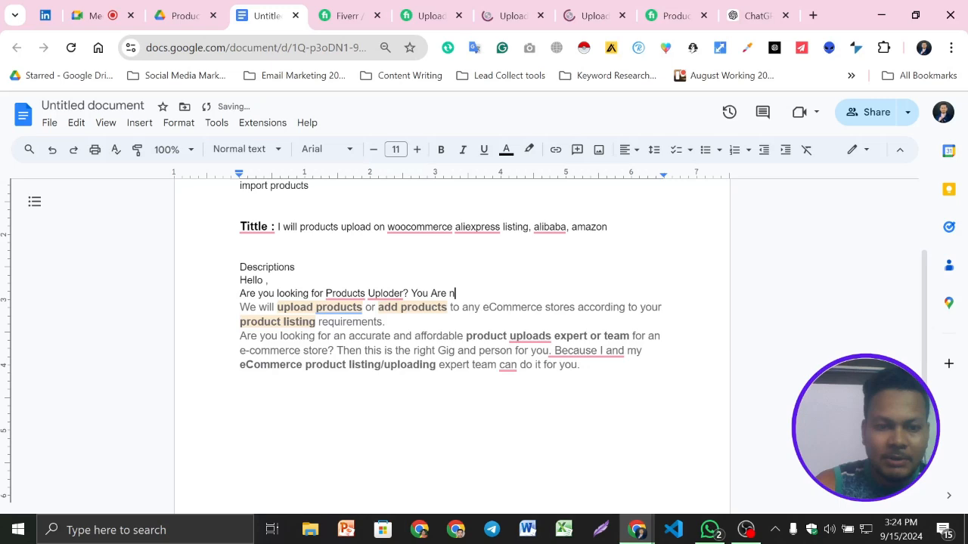
text(ow Right Place here)
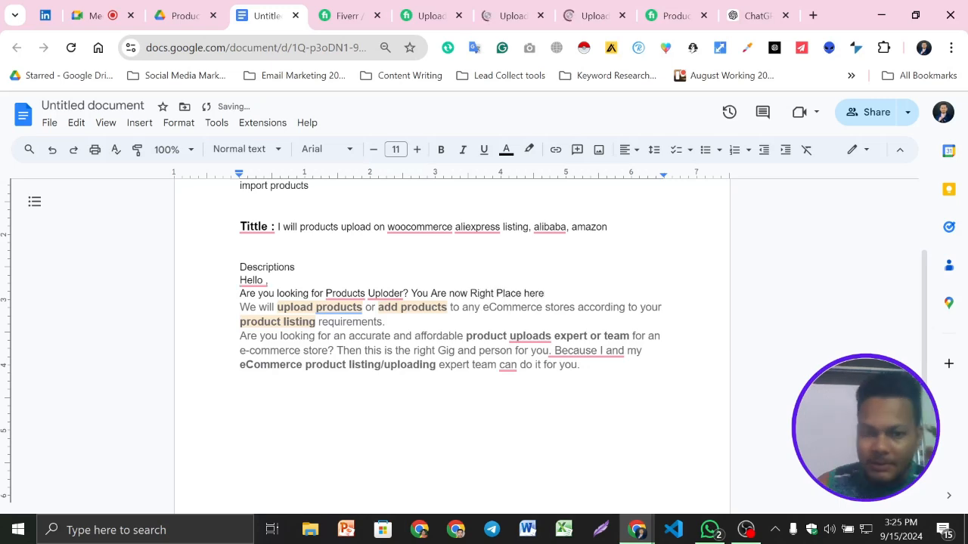
mouse_move(261, 281)
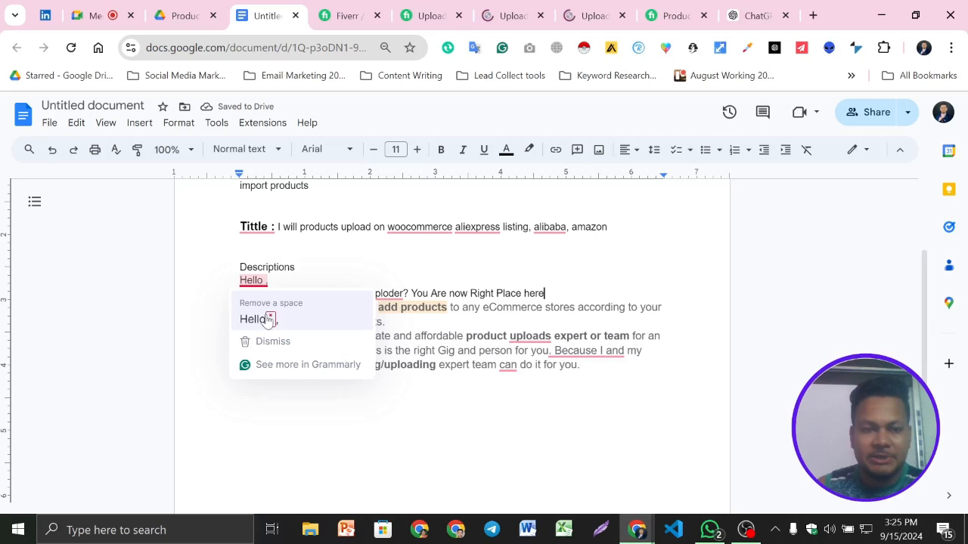
click(268, 321)
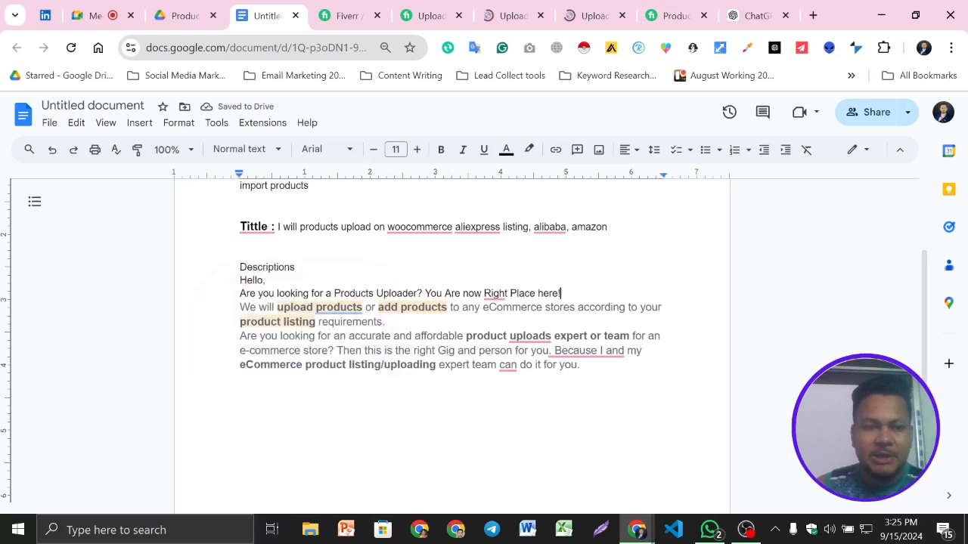
- Insert "pro" between "We will" and "upload products" in the first pasted paragraph
text(pro)
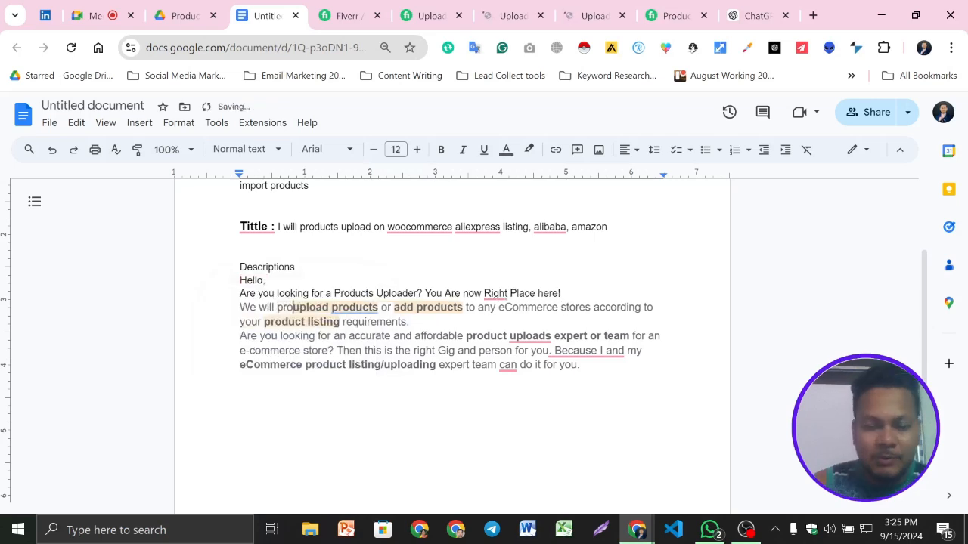
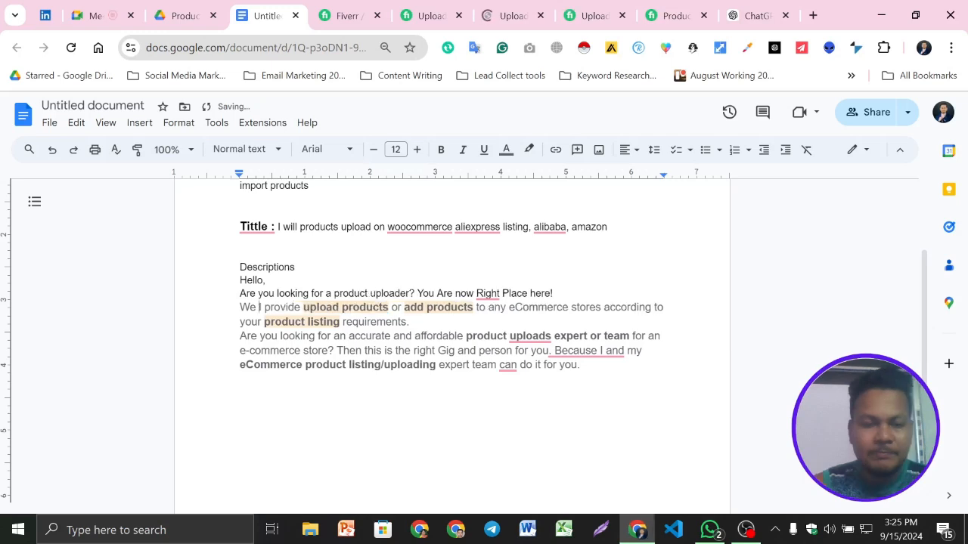
- Reword the first pasted paragraph's opening to "We provide" and insert Grammarly's "in the" before "Right Place" in the line above
text(ARE)
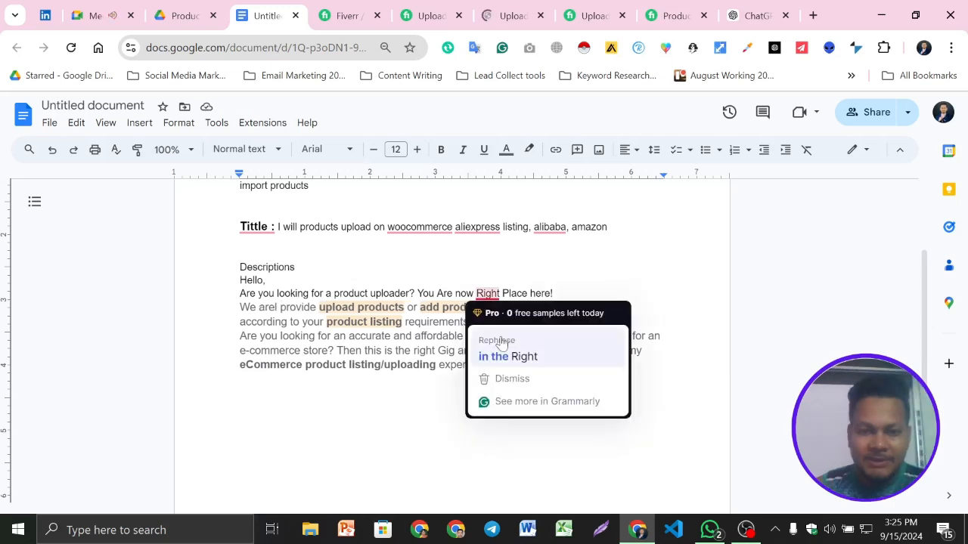
click(502, 344)
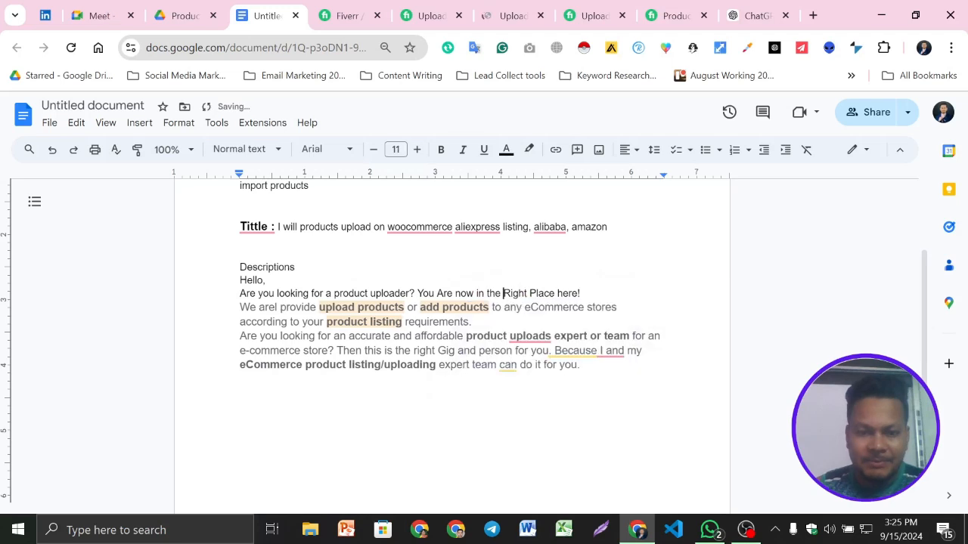
click(277, 307)
key(BackSpace)
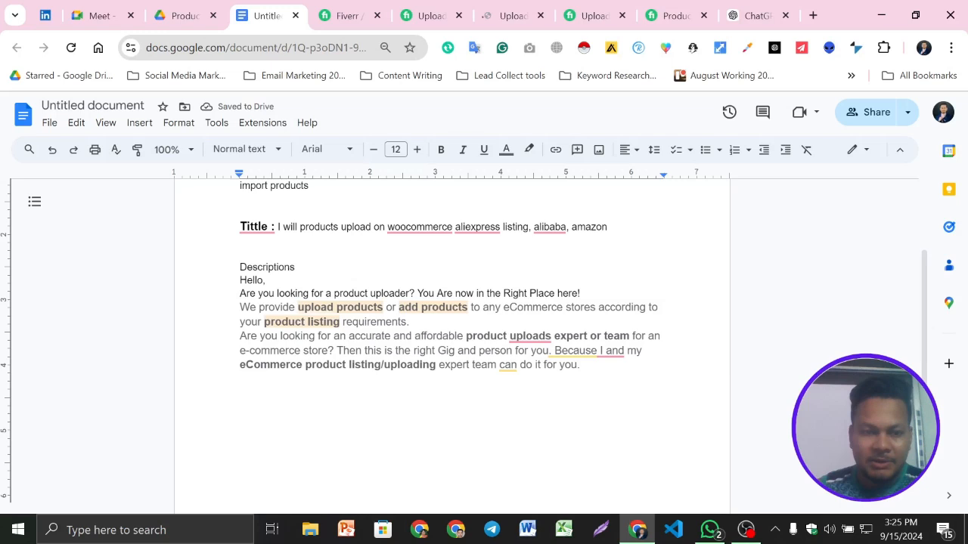
- Separate the two pasted paragraphs with a blank line and apply Grammarly's correction to make the second read "product upload expert or team"
click(409, 322)
key(Return)
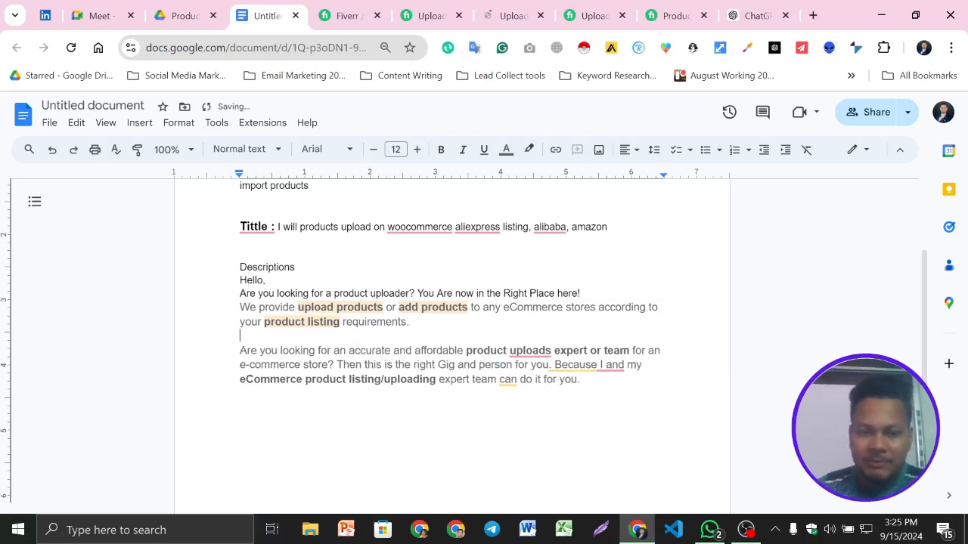
mouse_move(530, 352)
click(543, 386)
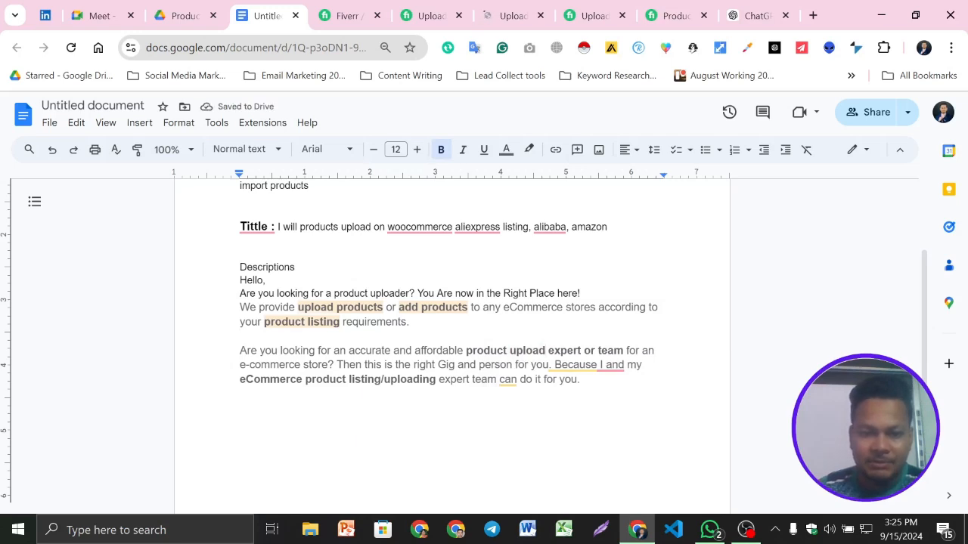
- Shorten "Because I and my" to "Because my" in the second paragraph, starting from Grammarly's suggestion
mouse_move(612, 364)
click(633, 398)
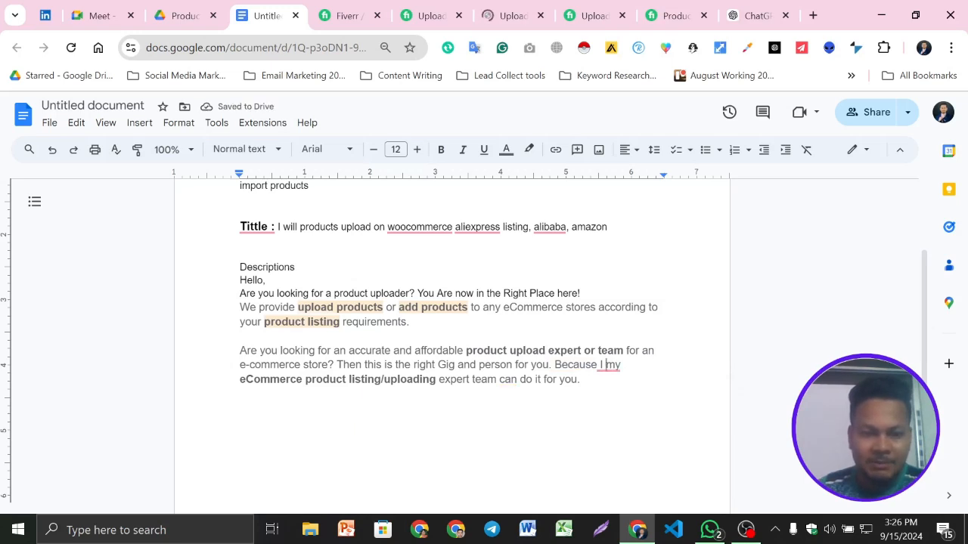
mouse_move(609, 365)
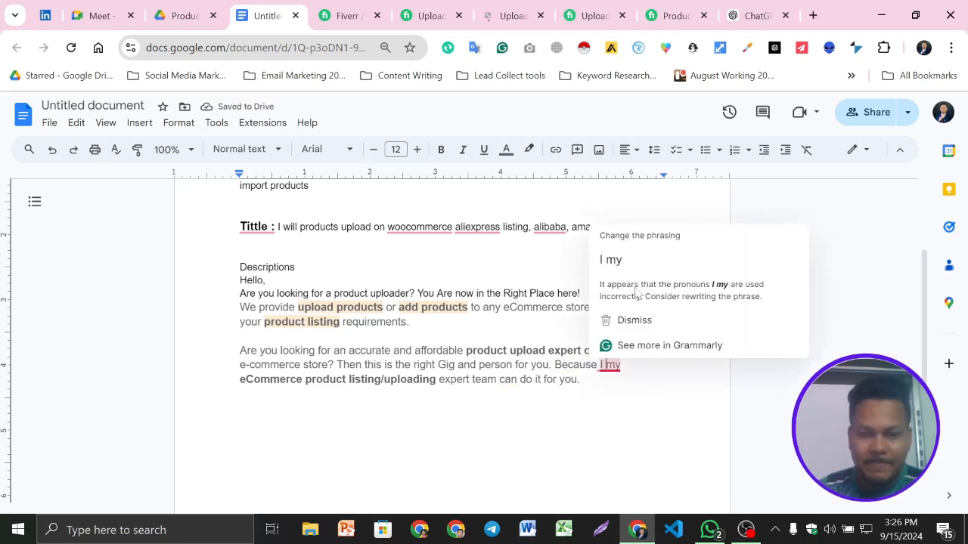
drag(334, 365, 582, 380)
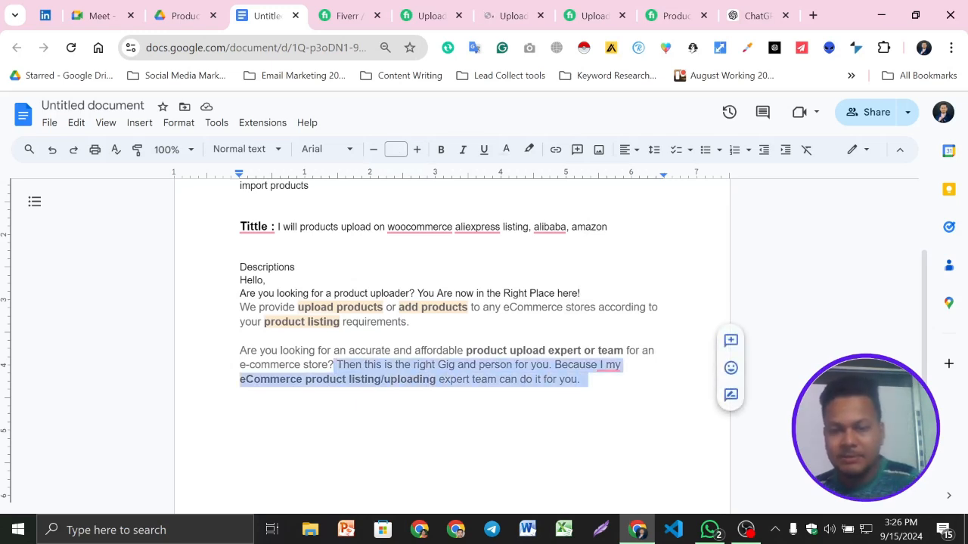
click(585, 379)
mouse_move(610, 366)
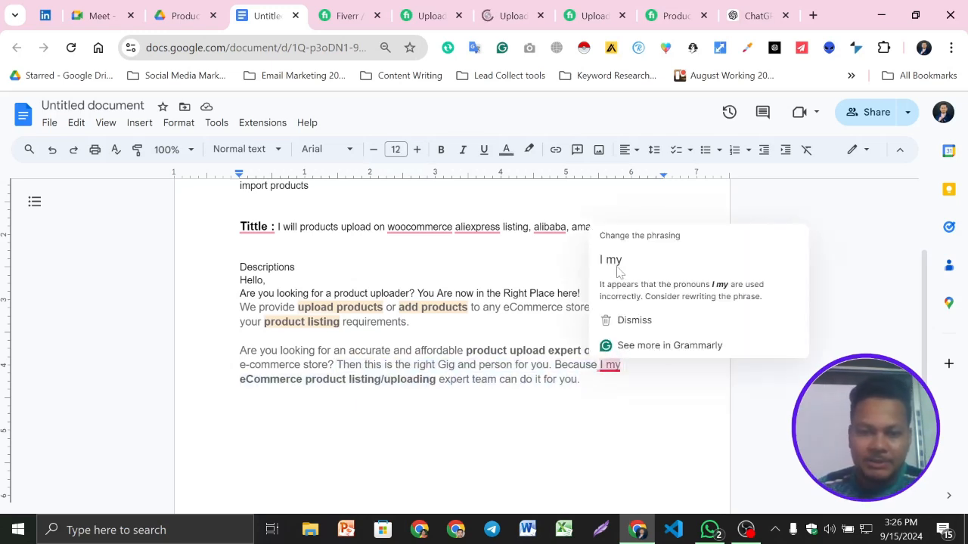
click(616, 393)
click(623, 365)
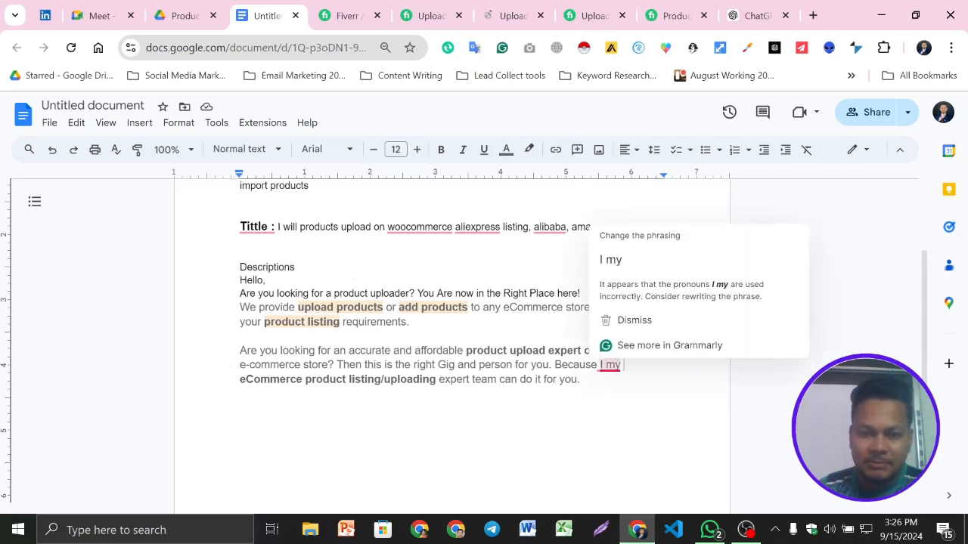
key(BackSpace)
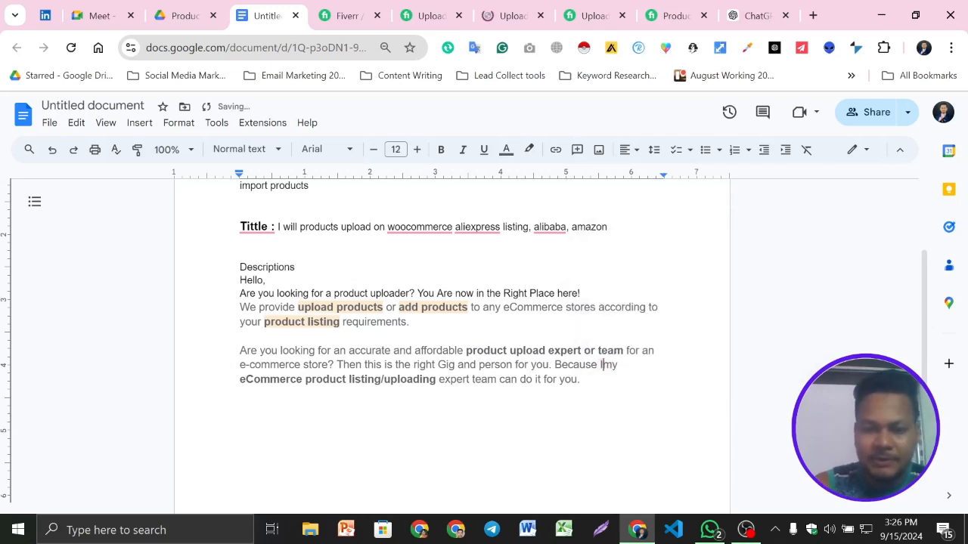
key(BackSpace)
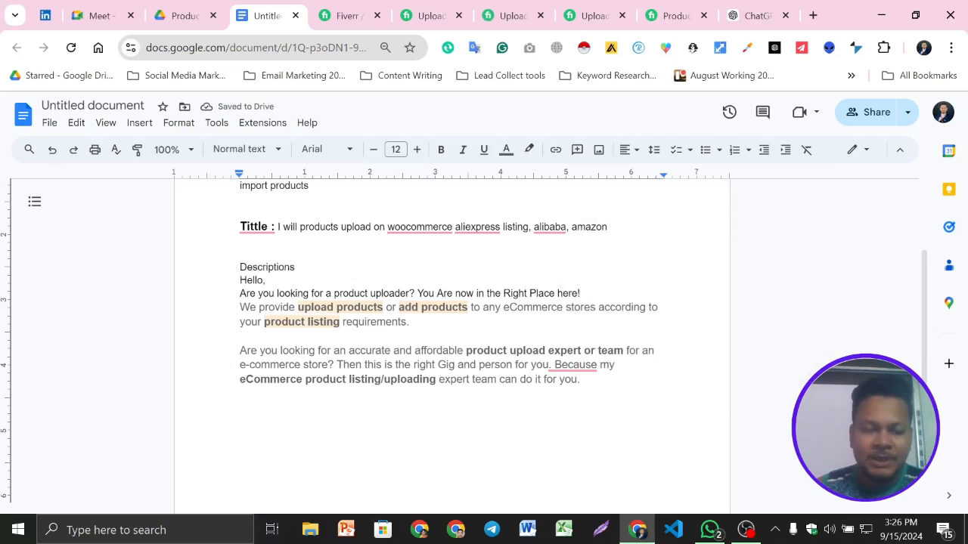
- Copy the gig title text and paste it on its own line between "Descriptions" and "Hello,", with blank lines around it
key(Up)
key(Up)
key(Up)
key(Up)
key(Up)
key(Up)
key(Up)
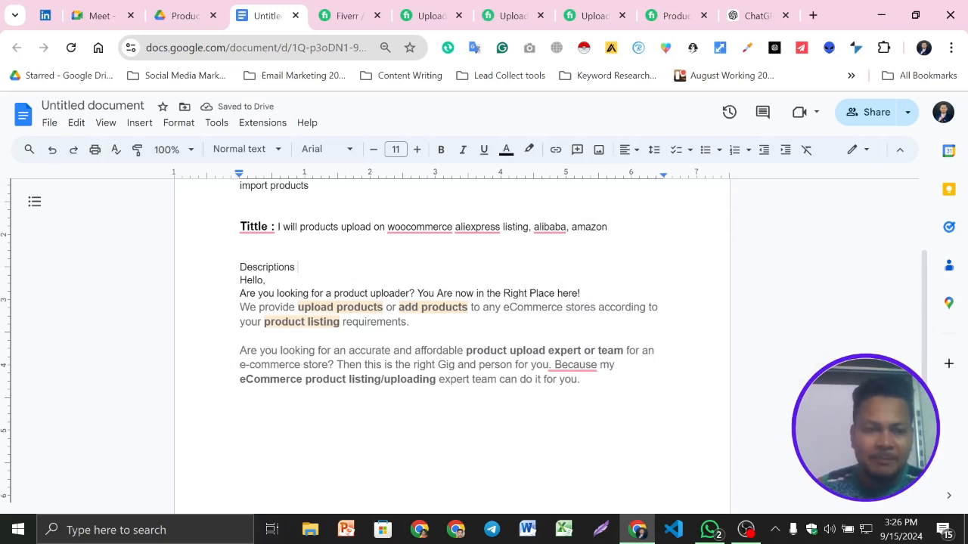
drag(276, 227, 612, 227)
key(ctrl+c)
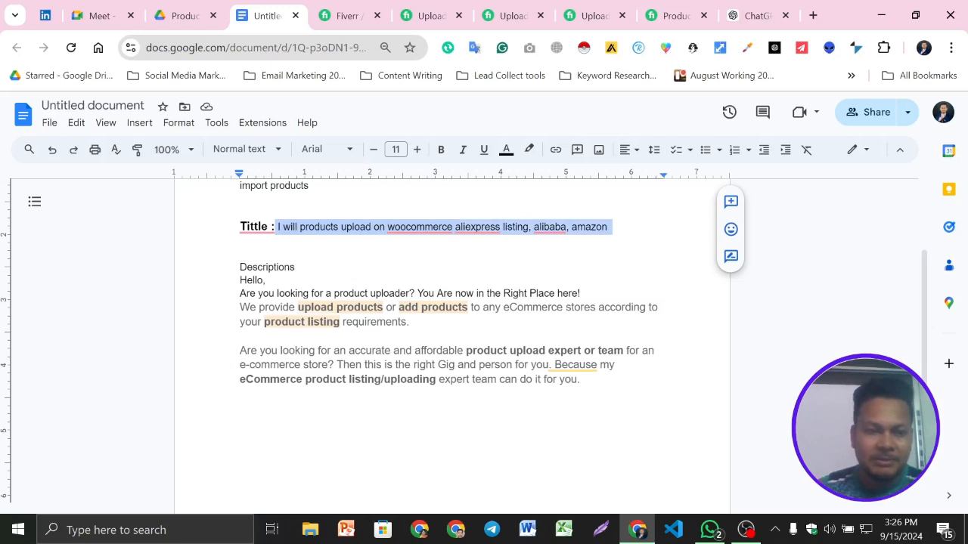
double_click(269, 281)
click(267, 280)
click(298, 267)
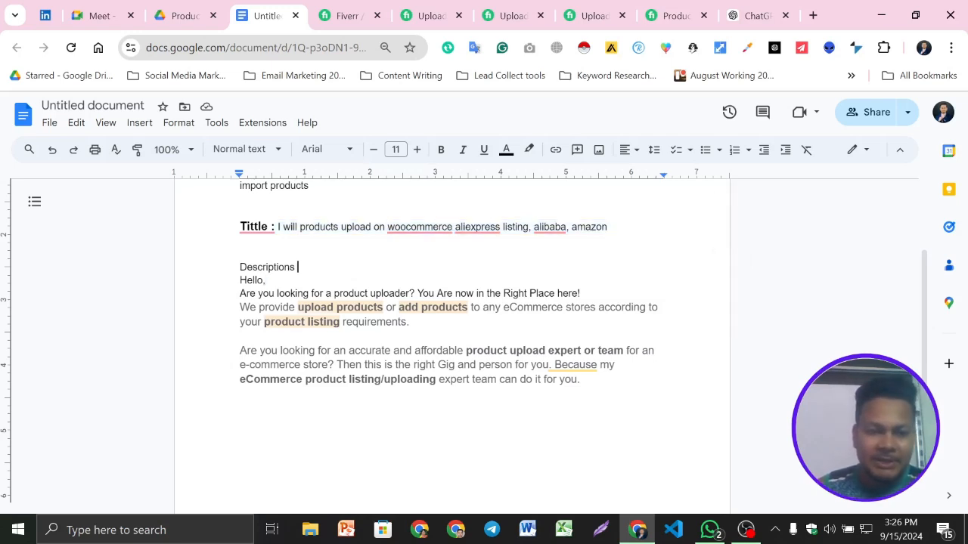
key(Return)
key(Return)
key(Return)
key(Up)
key(Up)
key(Down)
key(ctrl+v)
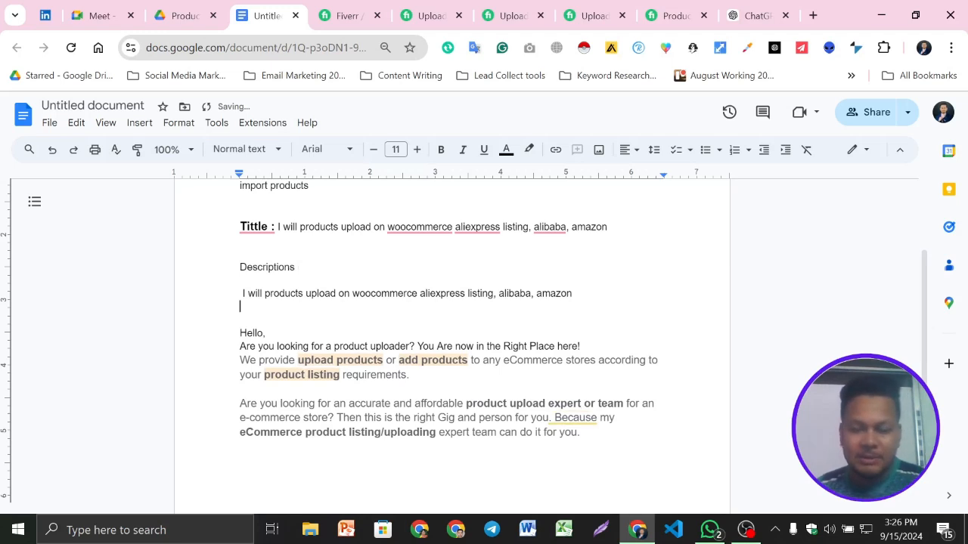
- Remove the surplus blank line below the pasted title and the space in front of it
key(BackSpace)
click(243, 293)
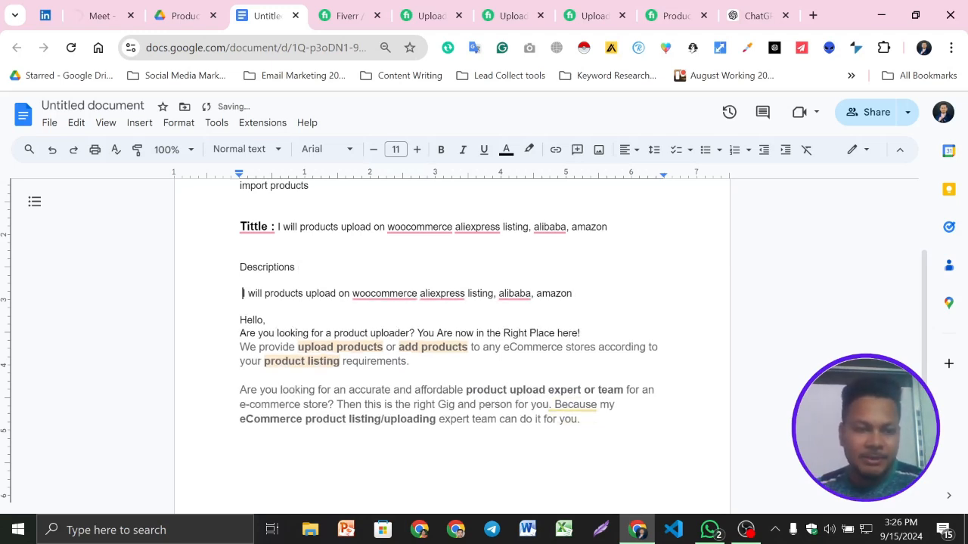
key(BackSpace)
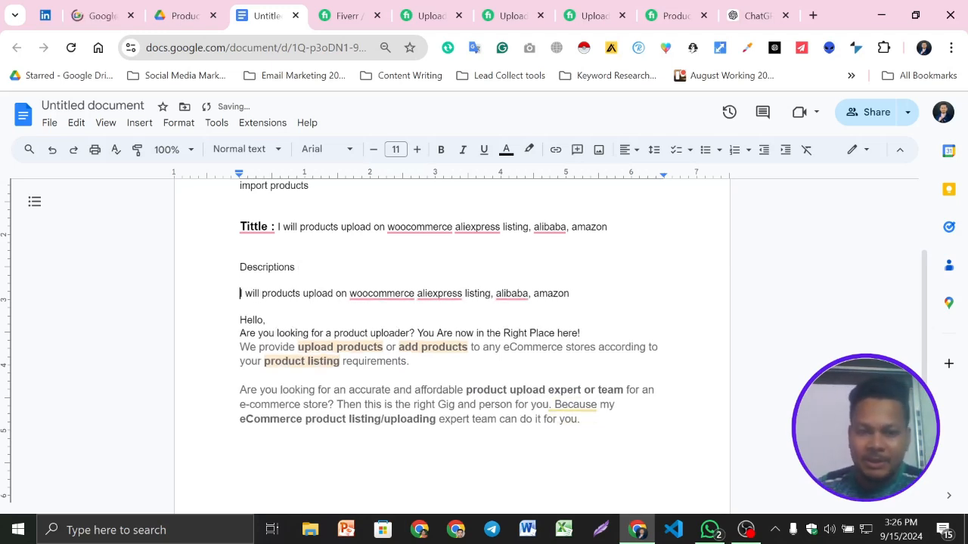
- Review the highlighted keyword phrases in the first paragraph and add empty lines below the last description paragraph
click(557, 333)
scroll(446, 340, down, 2)
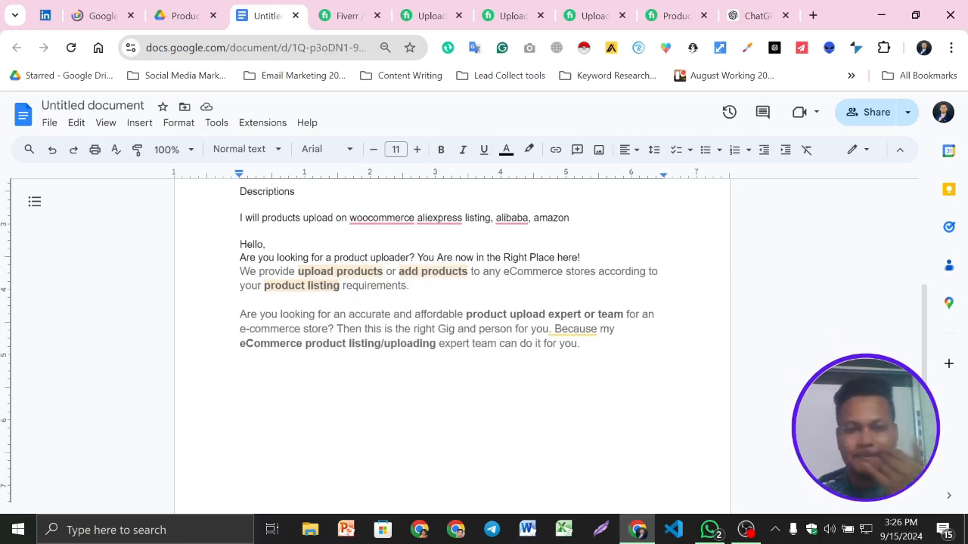
drag(298, 272, 468, 272)
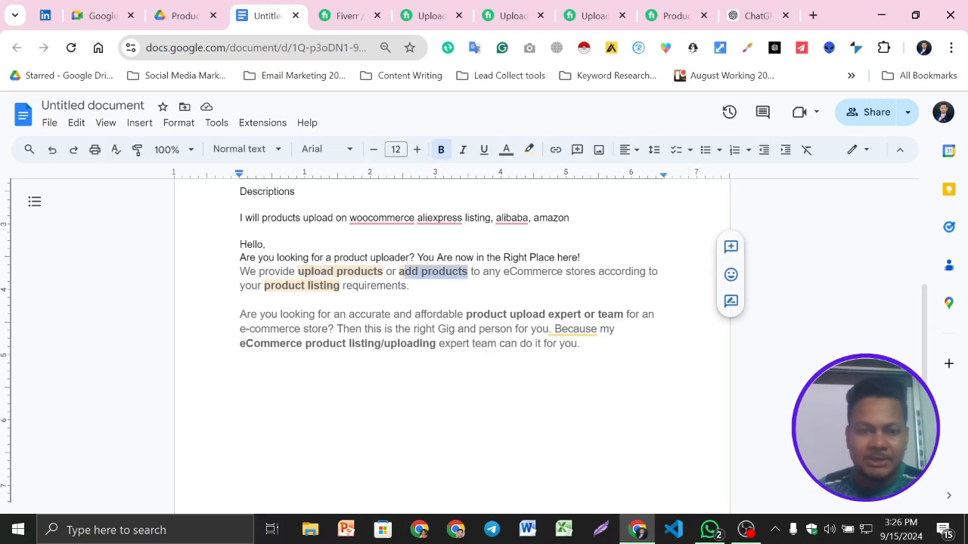
drag(264, 286, 333, 286)
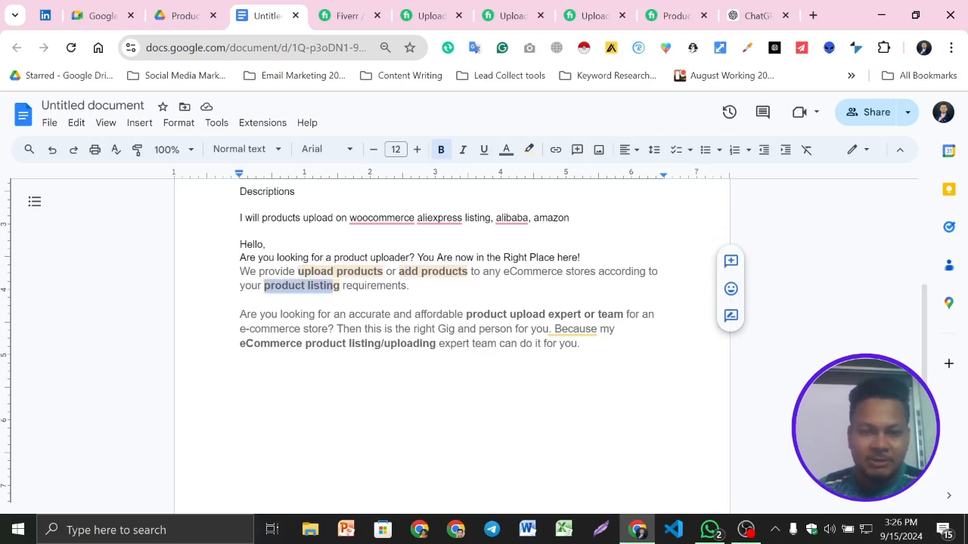
click(240, 300)
click(241, 357)
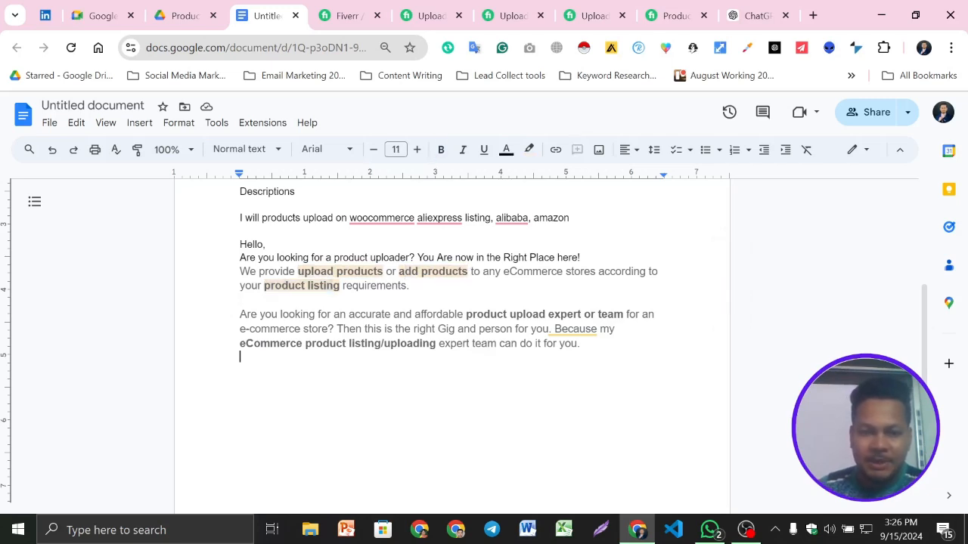
key(Return)
key(Return)
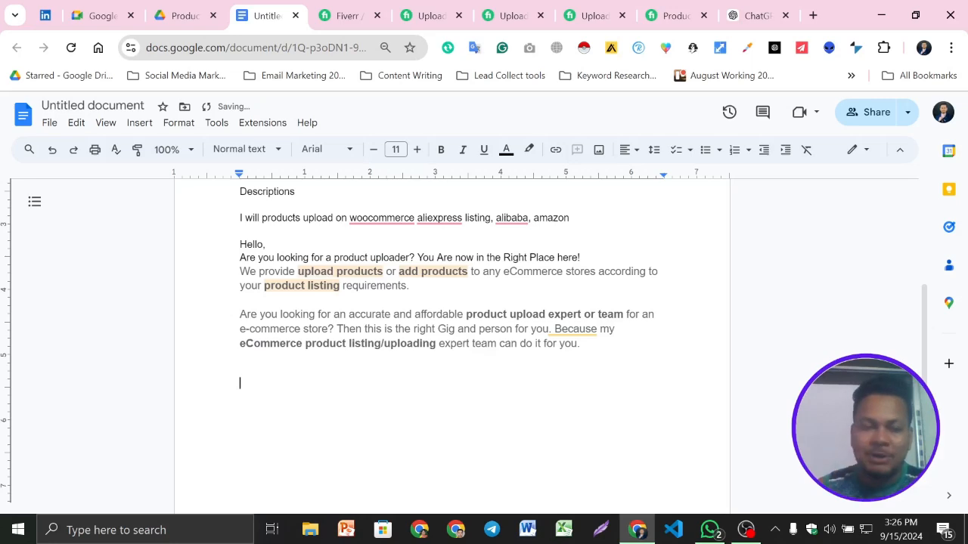
scroll(451, 346, down, 1)
scroll(451, 347, up, 1)
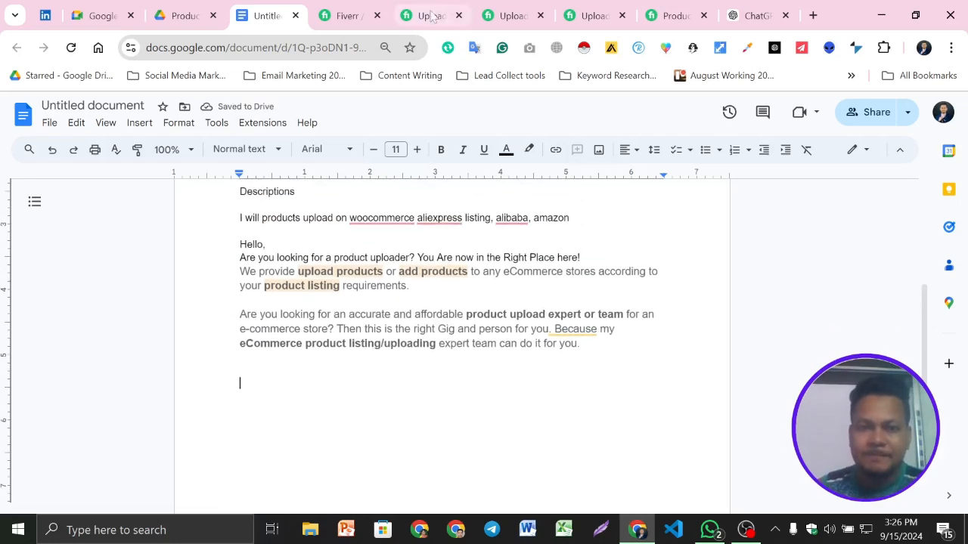
- Switch to the competing Fiverr gig and copy its "I will add products/upload products with" list, from the heading through Variations
click(577, 11)
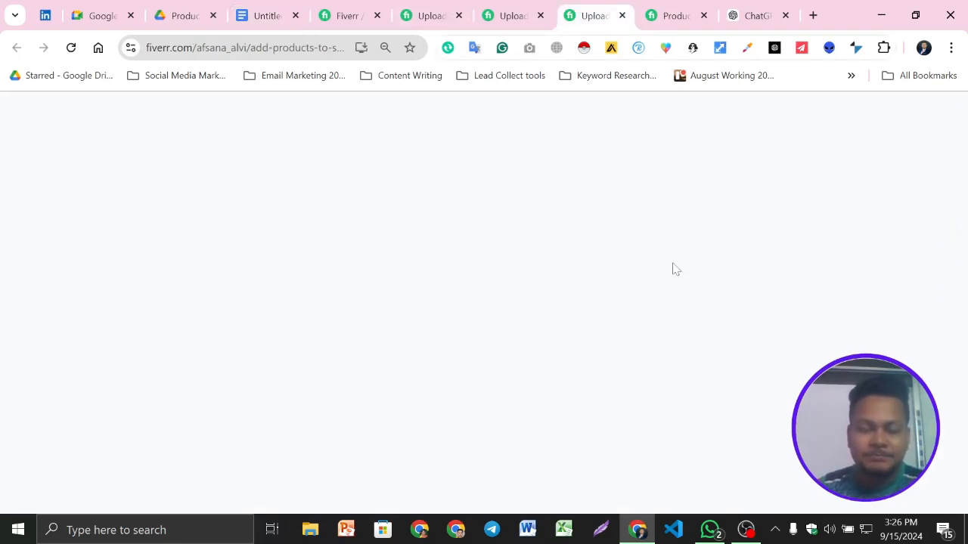
scroll(451, 340, down, 10)
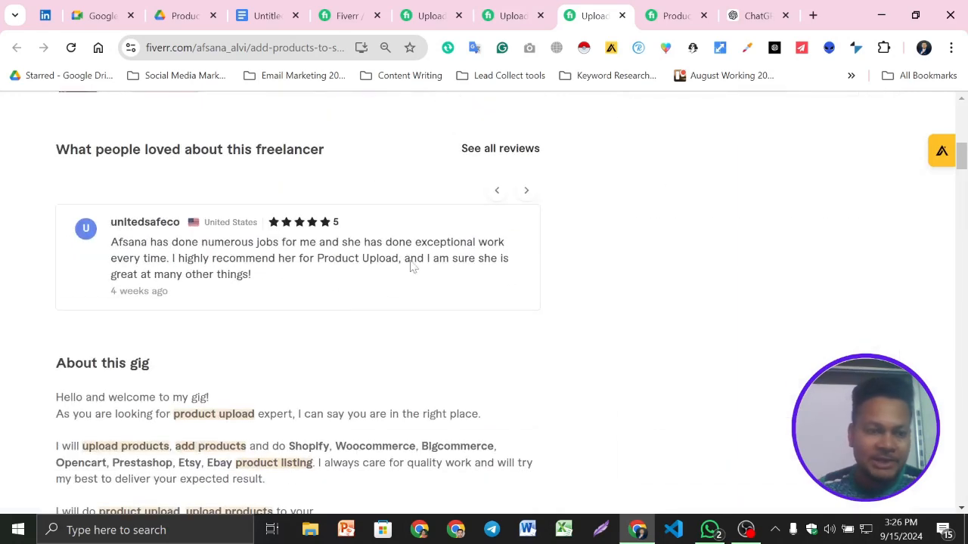
scroll(161, 282, down, 2)
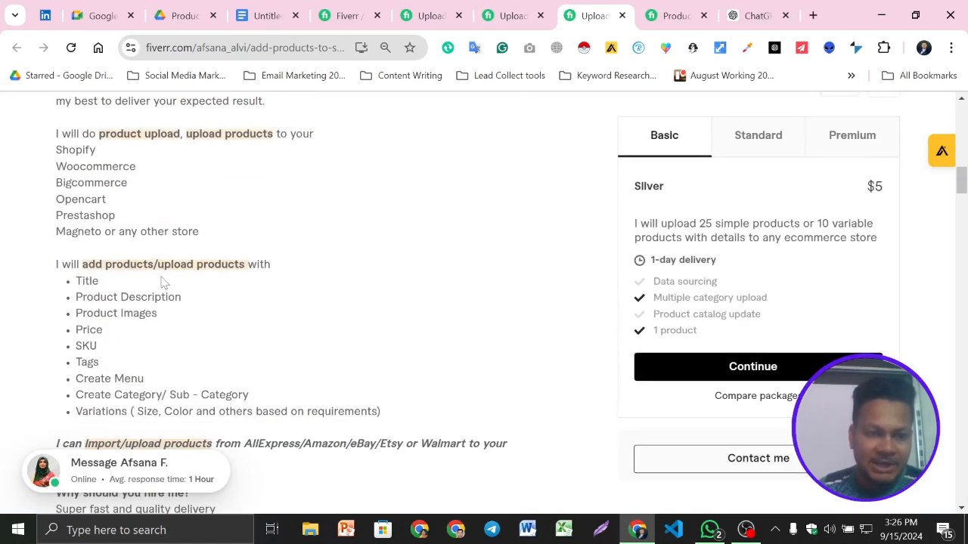
scroll(162, 282, down, 1)
drag(54, 188, 401, 333)
right_click(202, 193)
click(265, 207)
- Try pasting the copied list with its original formatting below the last paragraph of the Google Docs document
click(266, 15)
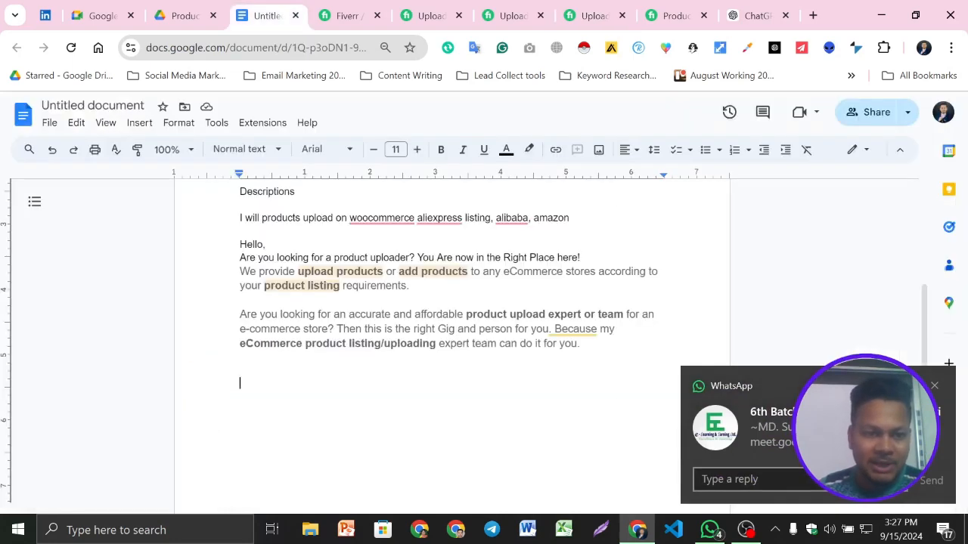
key(ctrl+v)
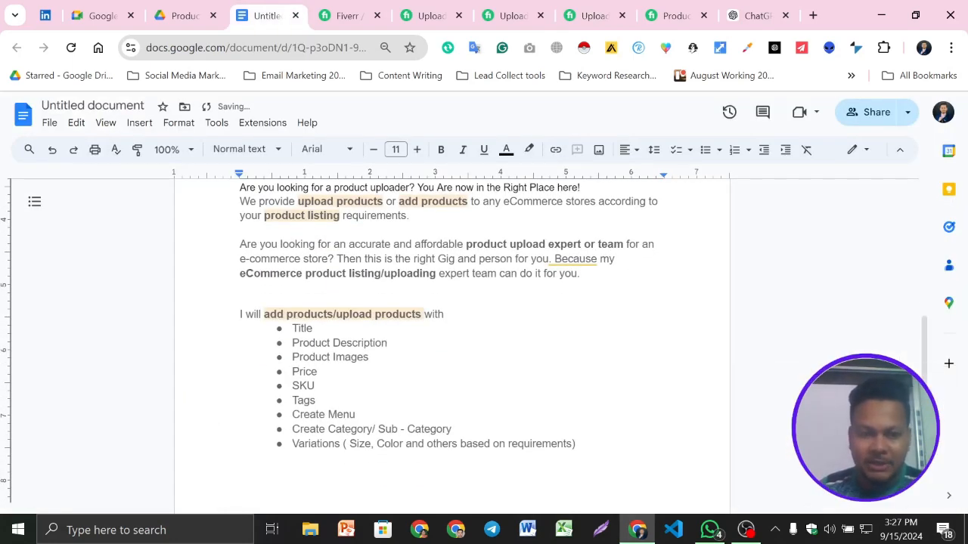
key(ctrl+a)
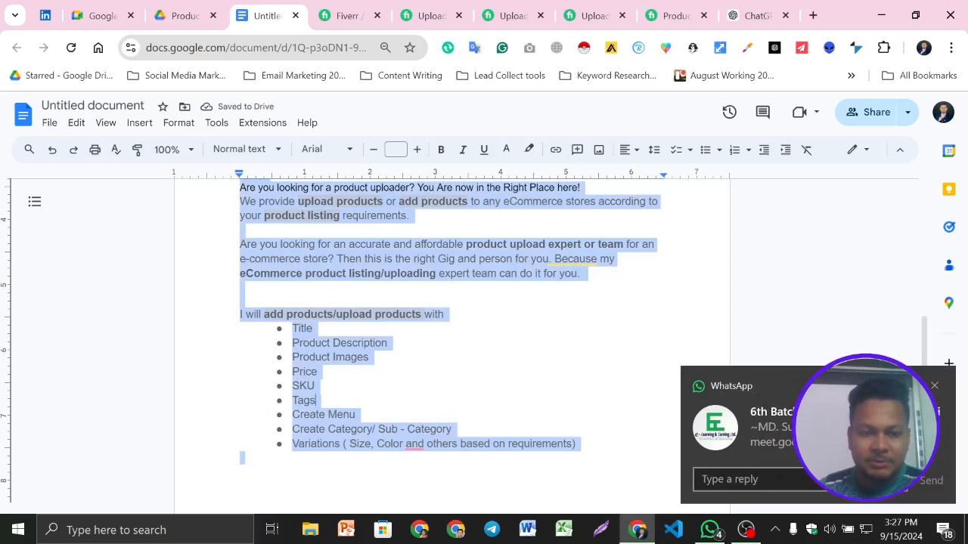
click(318, 401)
key(ctrl+z)
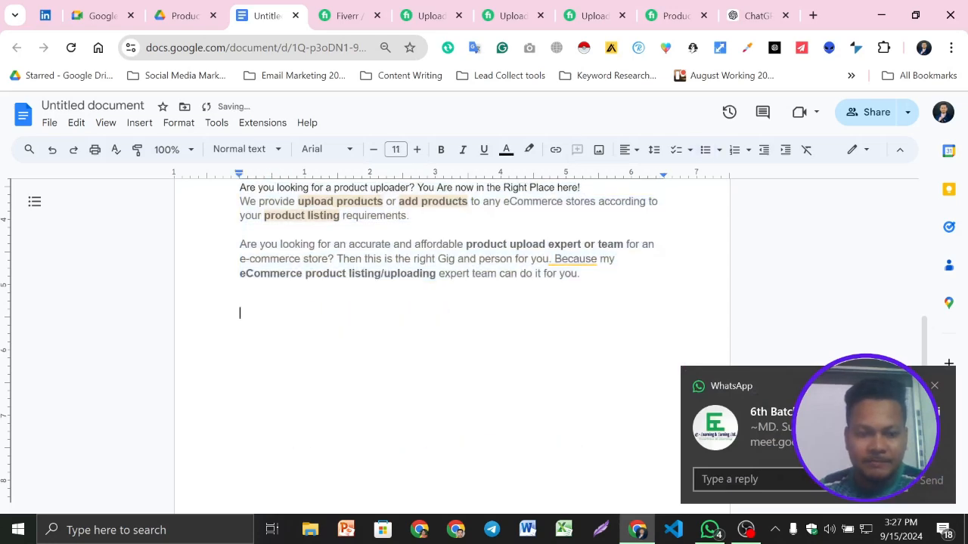
- Try pasting the copied list below the last paragraph as plain text, stripping its formatting through a new browser tab's address bar
click(813, 16)
key(ctrl+v)
key(ctrl+a)
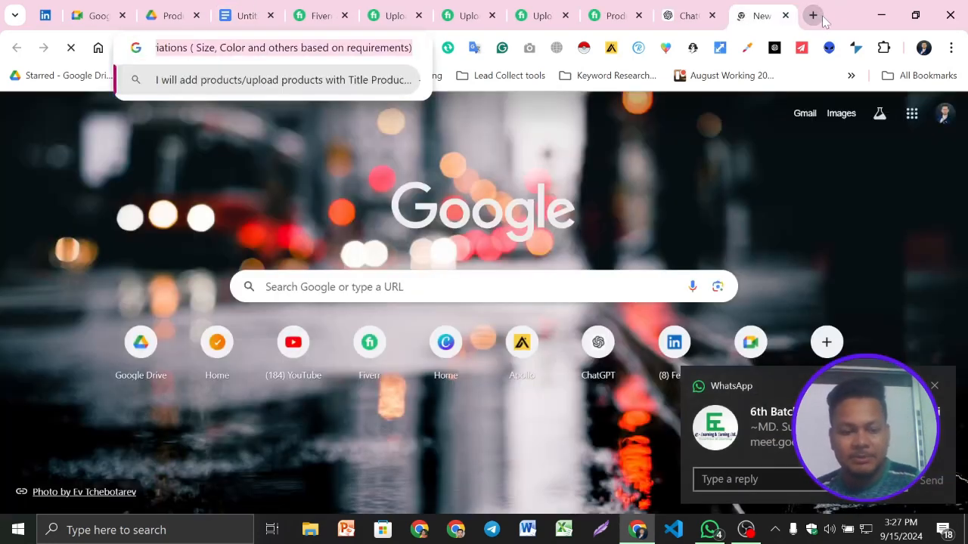
key(ctrl+x)
click(240, 9)
key(ctrl+v)
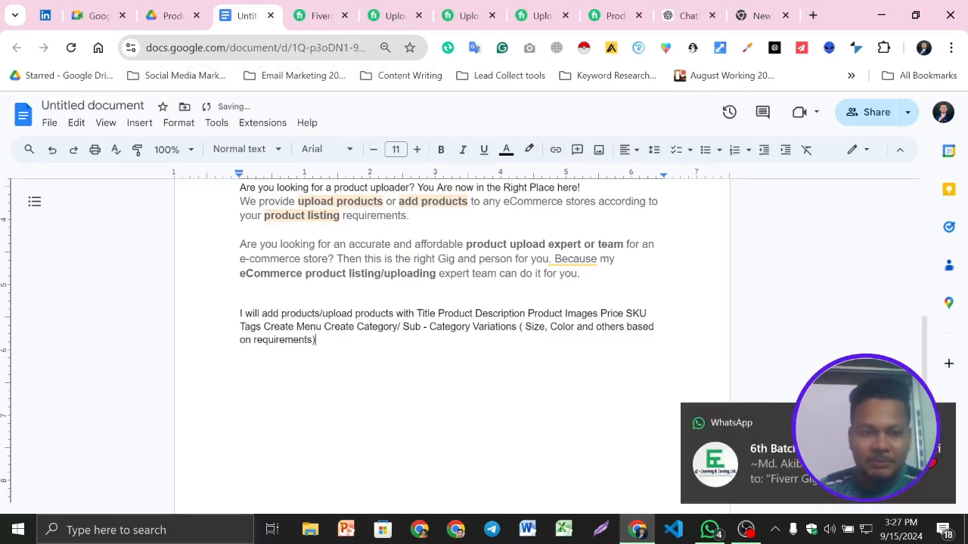
key(ctrl+shift+Up)
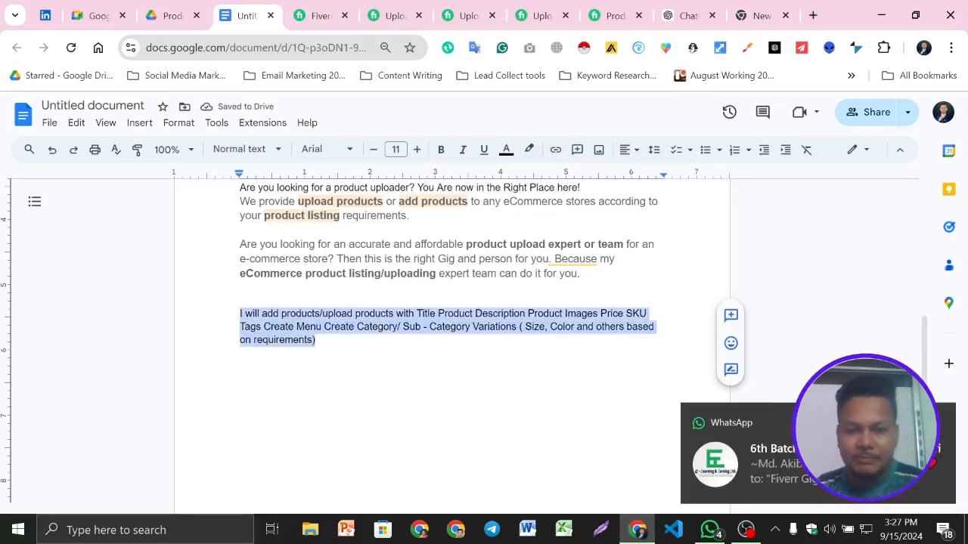
key(BackSpace)
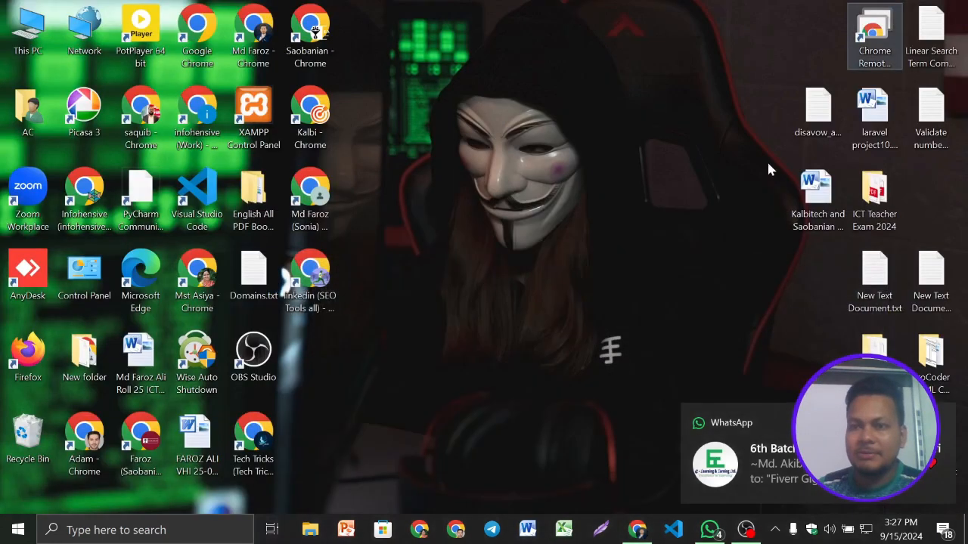
- Create a new text document on the Windows desktop with its default name and open it in Notepad
click(881, 15)
right_click(592, 180)
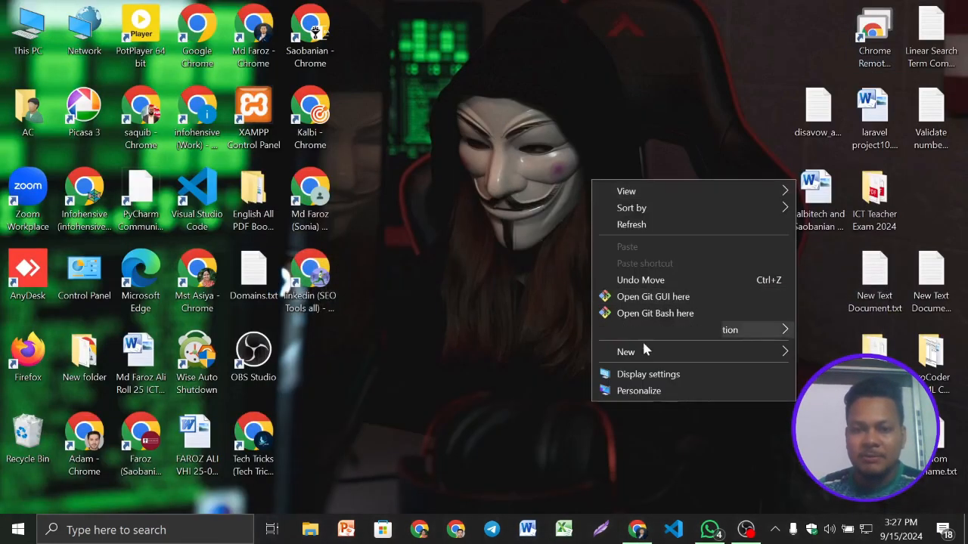
mouse_move(647, 354)
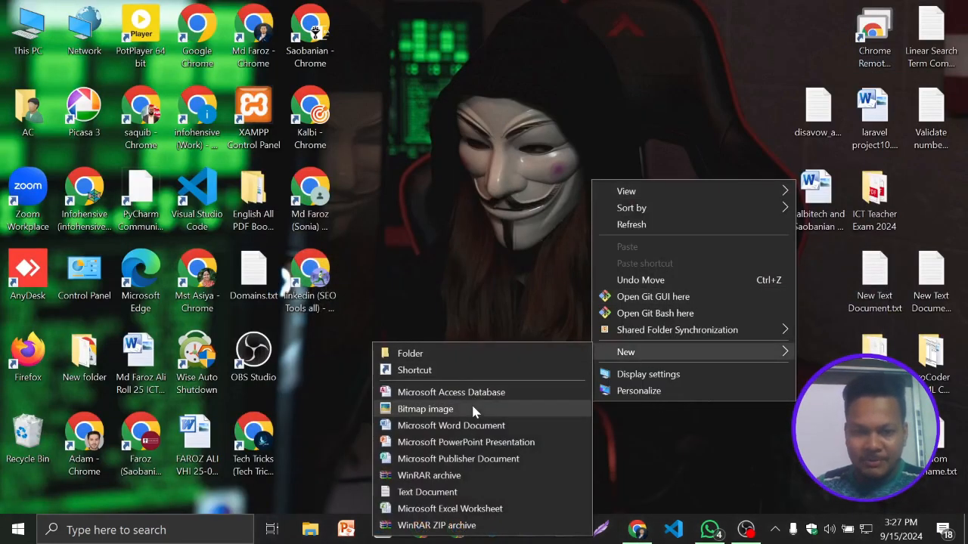
click(446, 492)
key(Return)
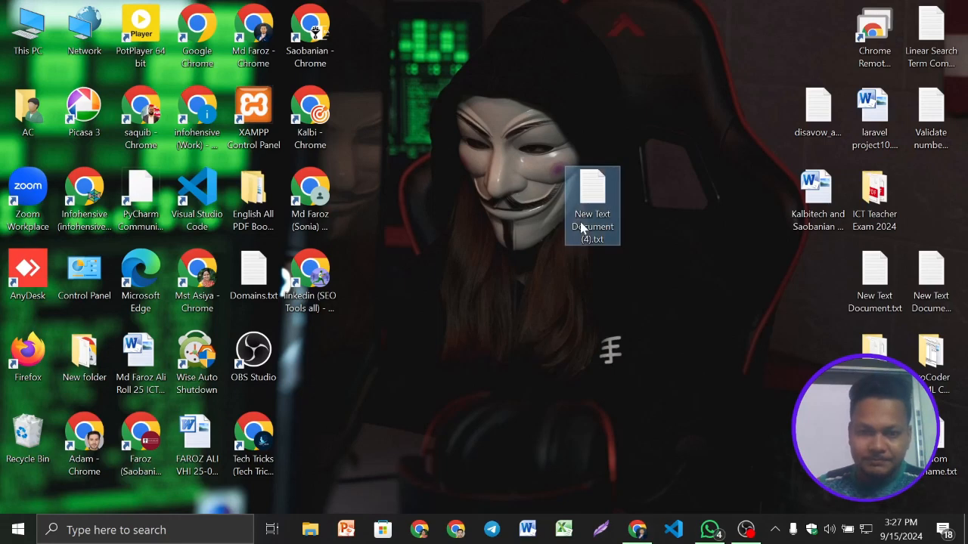
double_click(580, 226)
key(ctrl+v)
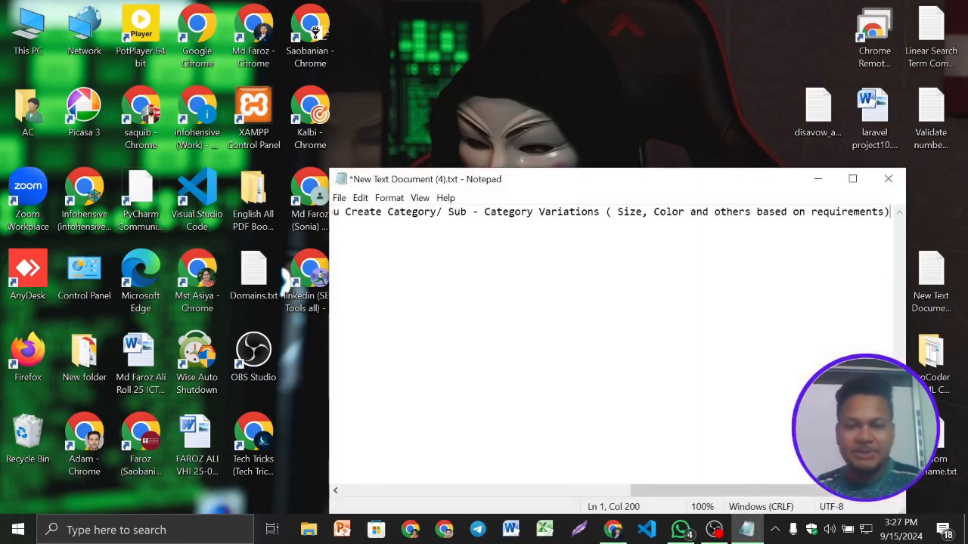
key(ctrl+a)
key(BackSpace)
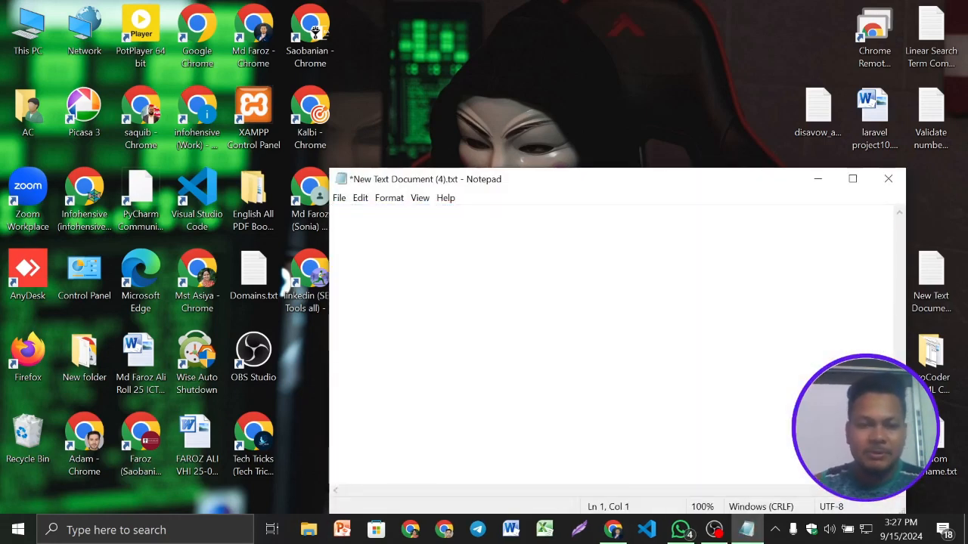
- Paste the line-by-line list from the clipboard history into Notepad and transfer it as plain text below the last paragraph in Google Docs
key(super+v)
click(422, 333)
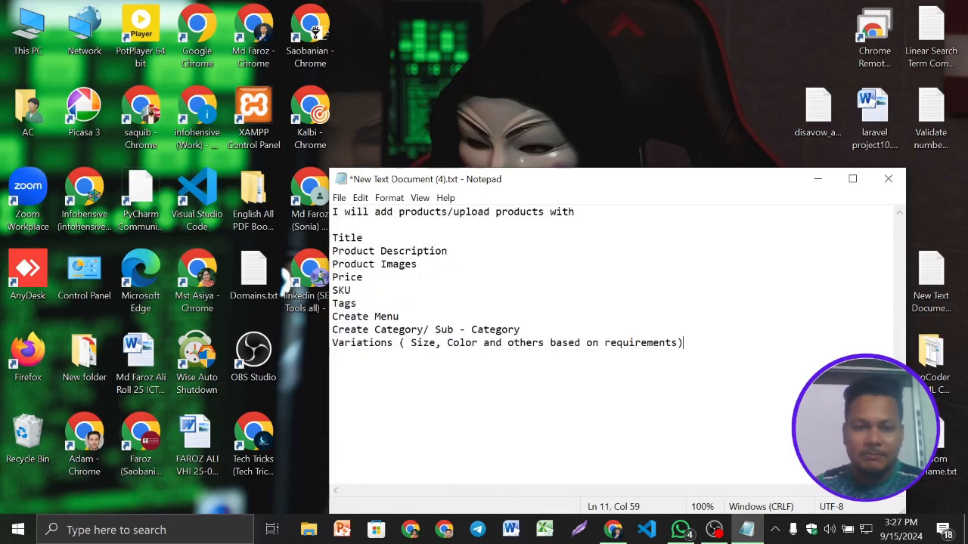
key(ctrl+a)
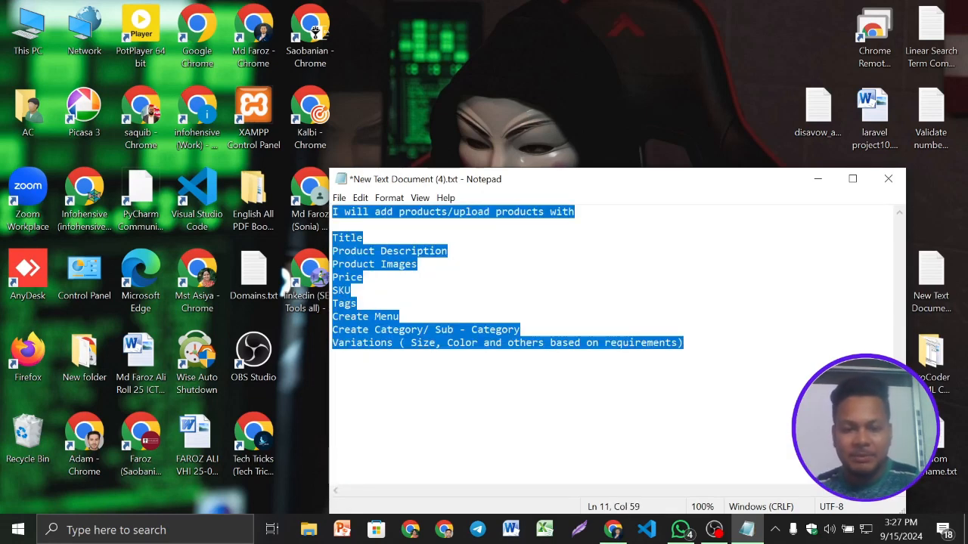
click(613, 530)
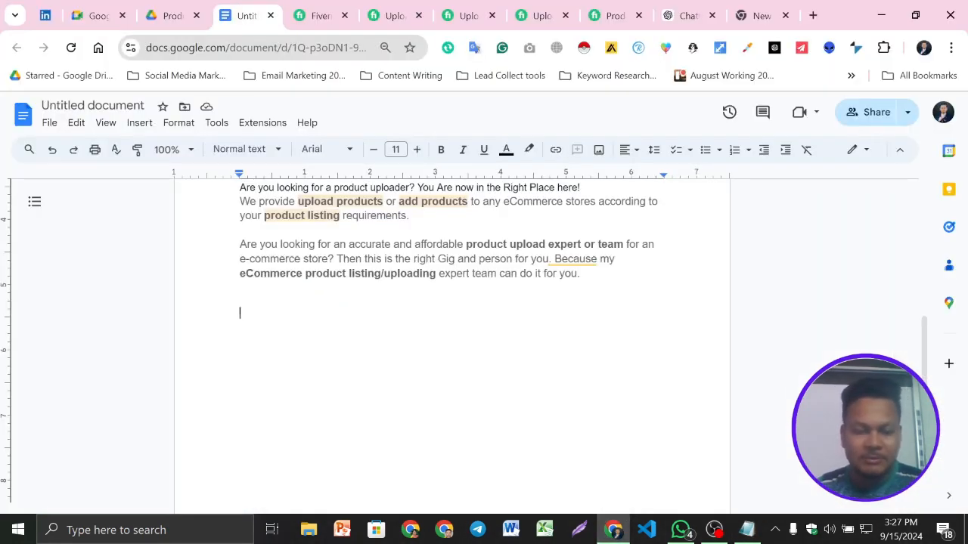
key(ctrl+v)
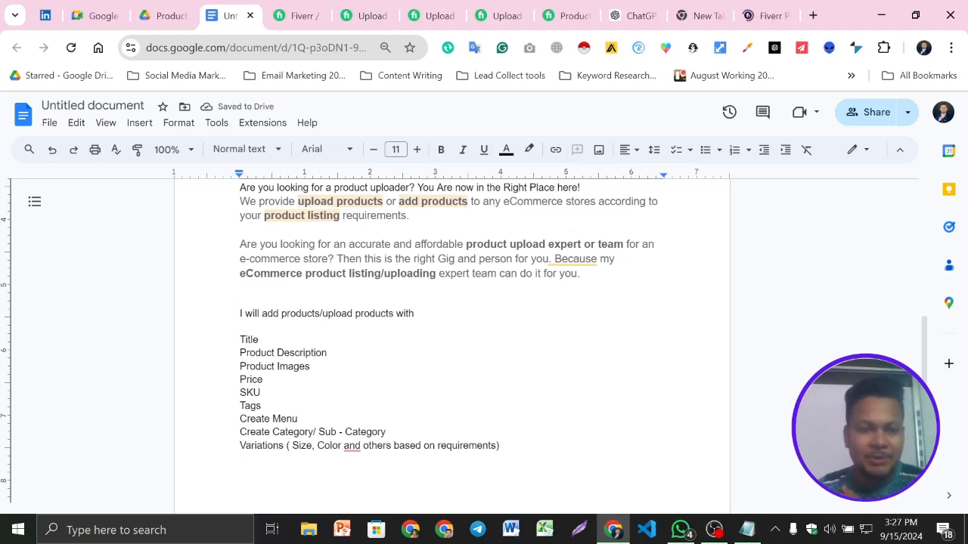
- Insert "aliexpress listing" after "I will" in the pasted list's heading line
click(262, 314)
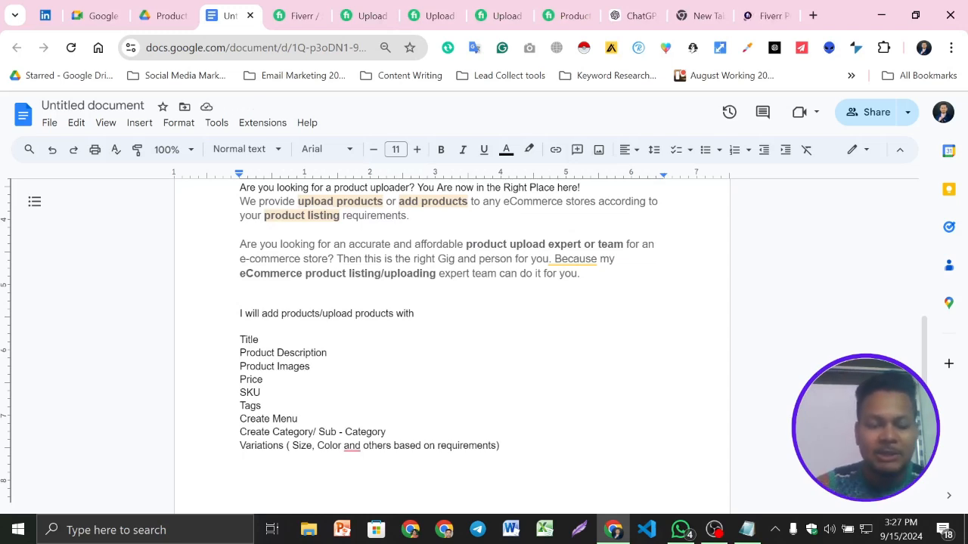
text(a)
text(liexp)
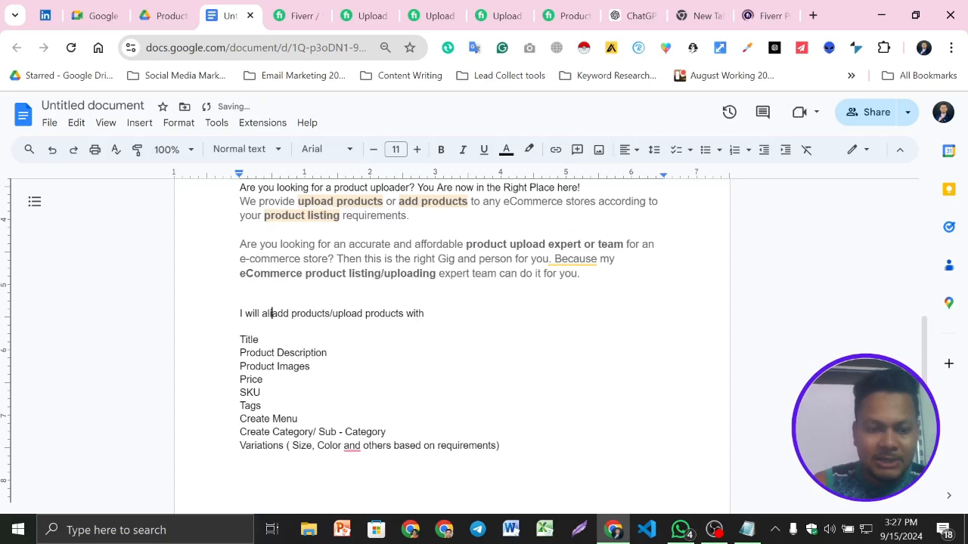
text(ress l)
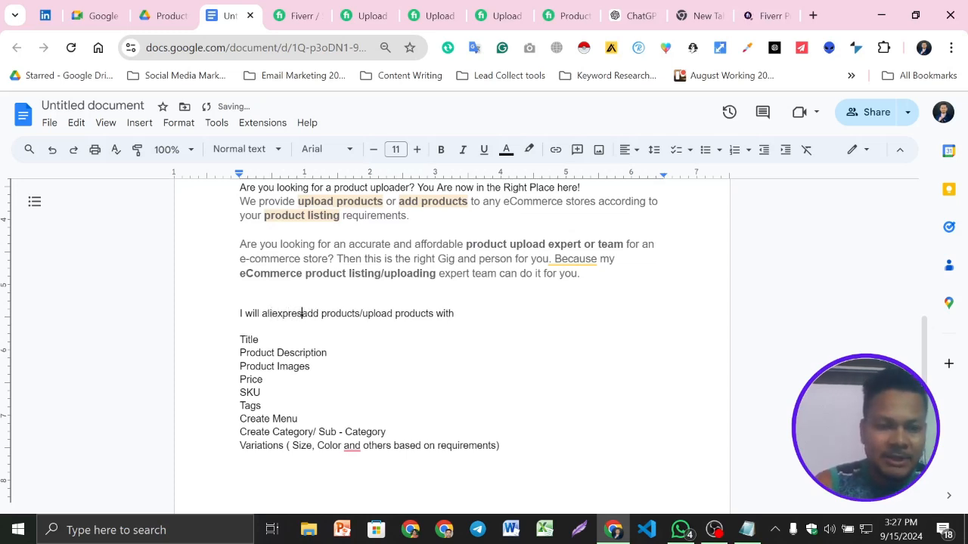
text(isting)
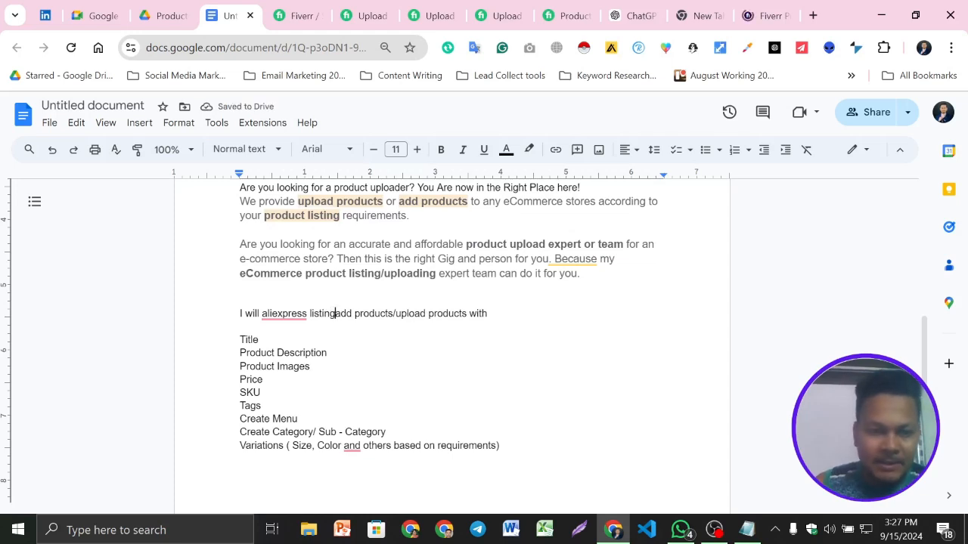
- Replace "with" at the end of the list's heading line with "for you:"
mouse_move(284, 313)
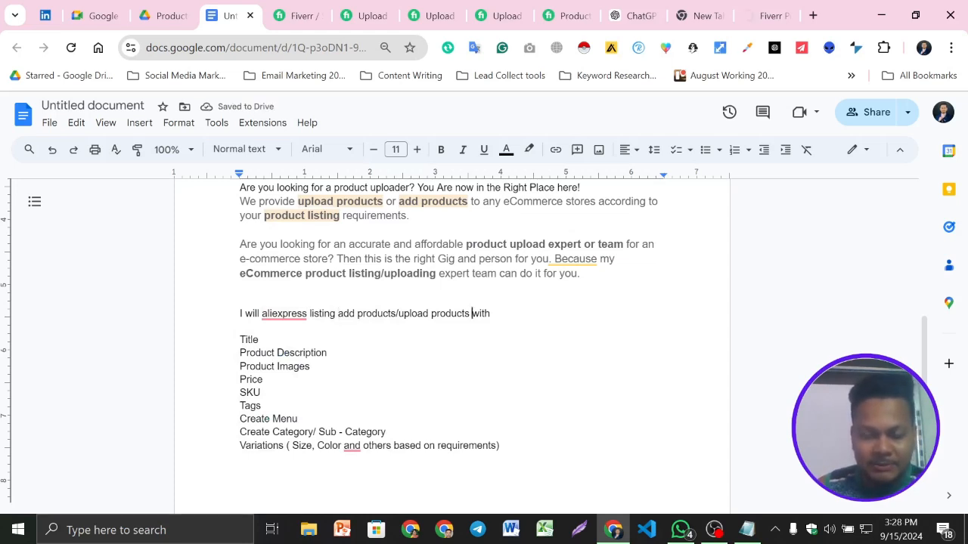
text(for u)
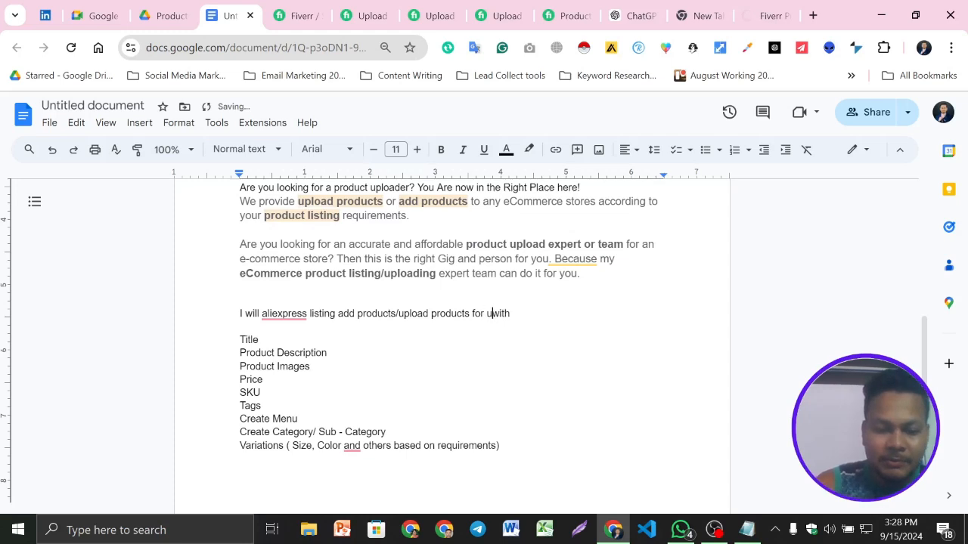
text(ou)
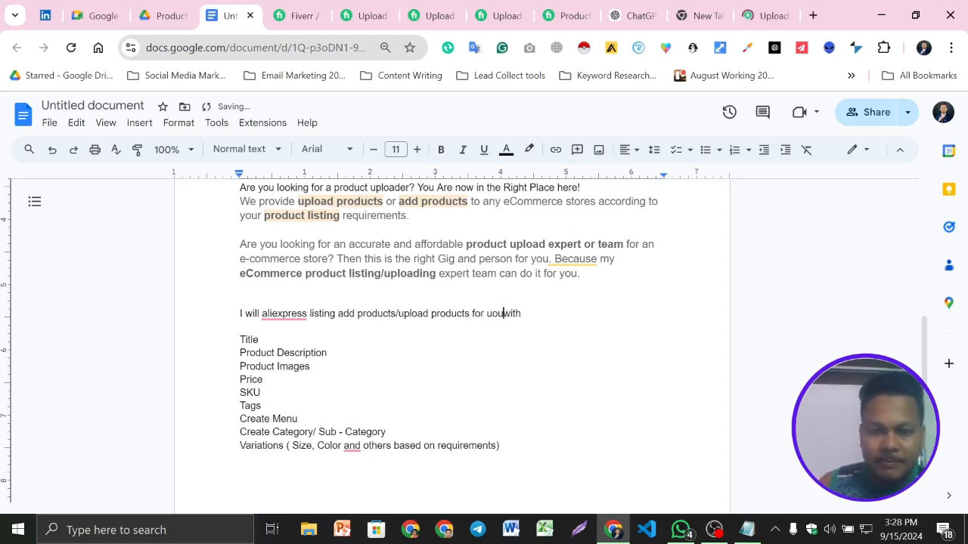
key(BackSpace)
key(BackSpace)
key(BackSpace)
key(BackSpace)
key(BackSpace)
key(BackSpace)
key(BackSpace)
text(you:)
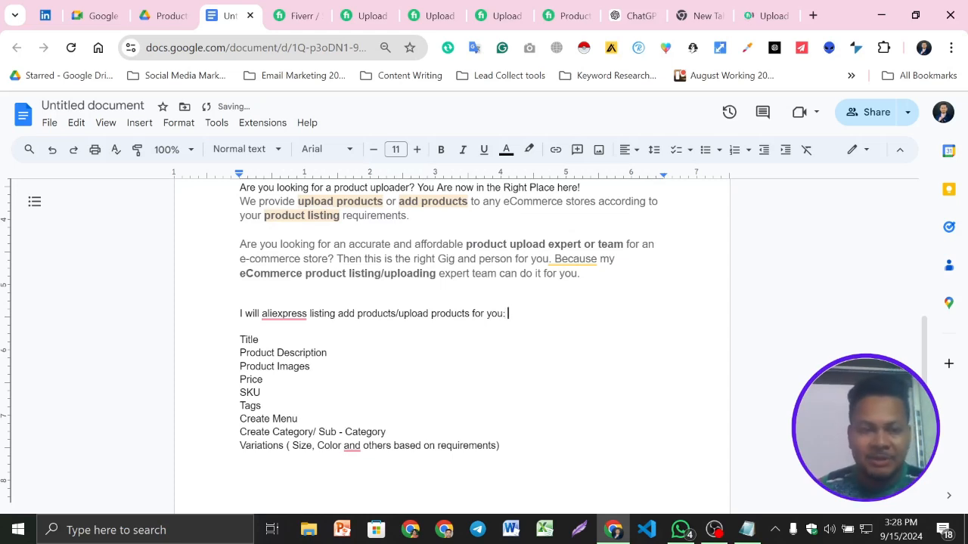
- Make the list's heading line bold and increase its font size by one point
key(shift+End)
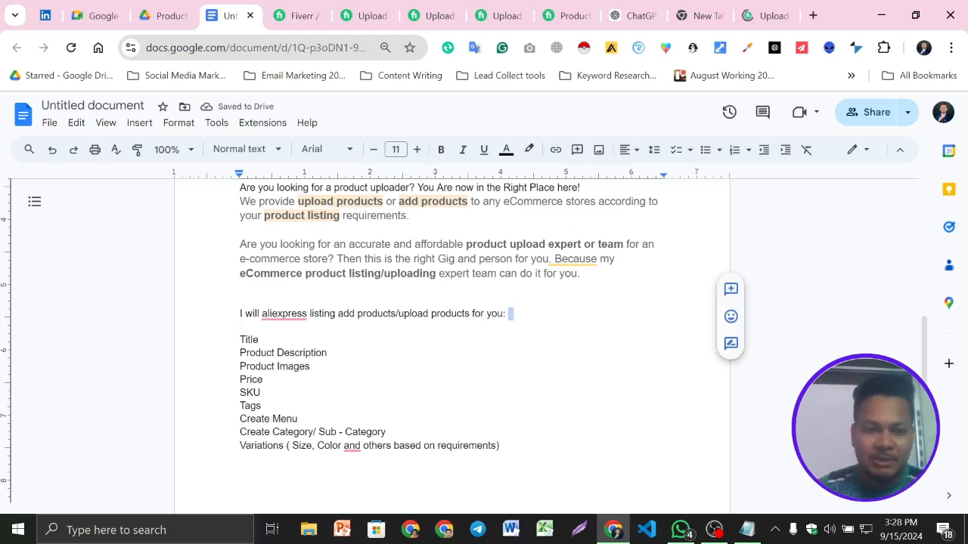
key(shift+Home)
click(439, 150)
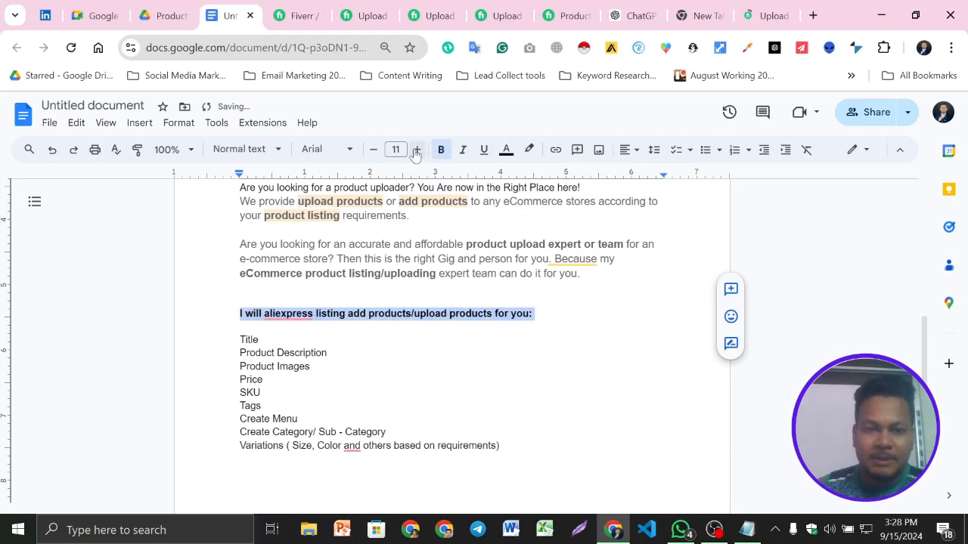
click(416, 149)
click(310, 367)
scroll(453, 318, down, 1)
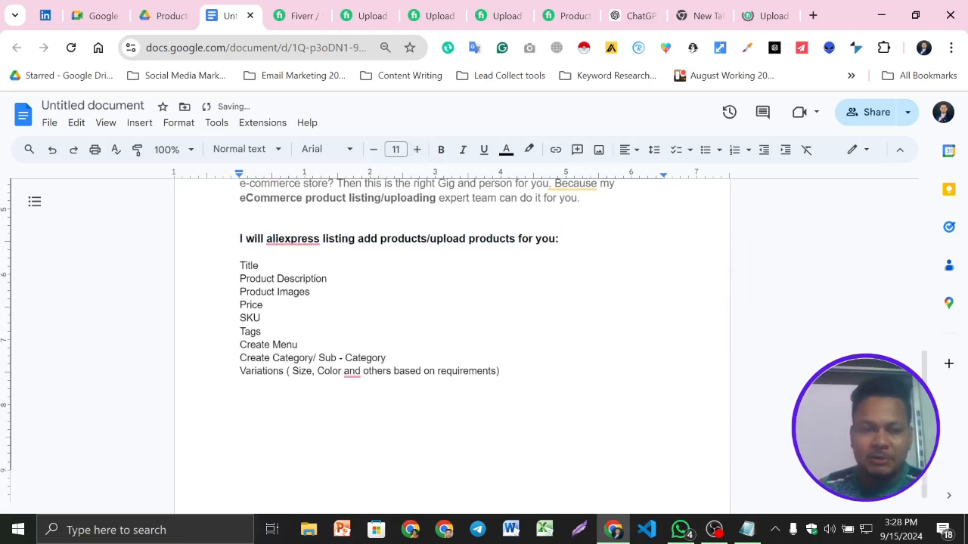
- Extend three list items to read "SEO Title", "Price include" and "Tags generate"
click(259, 266)
scroll(453, 318, up, 1)
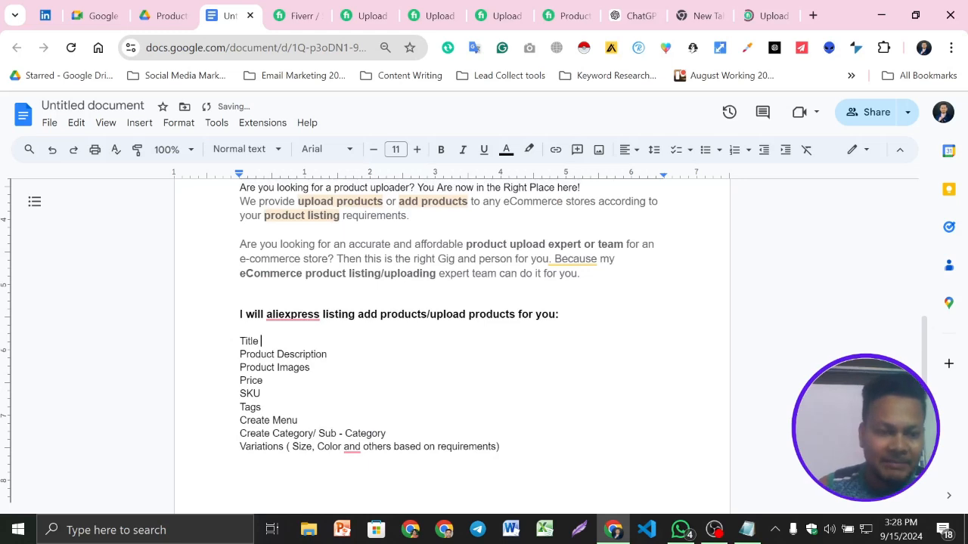
text(SEO)
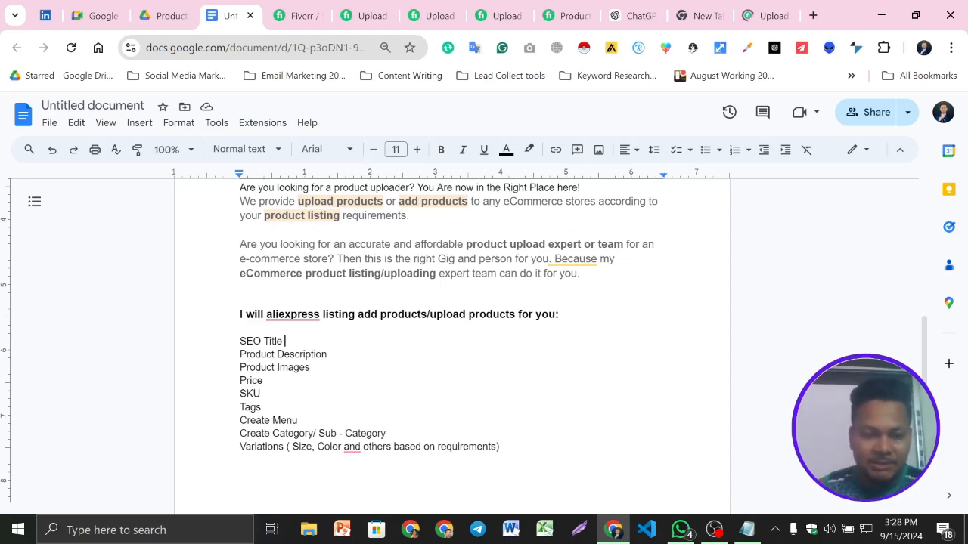
text(I)
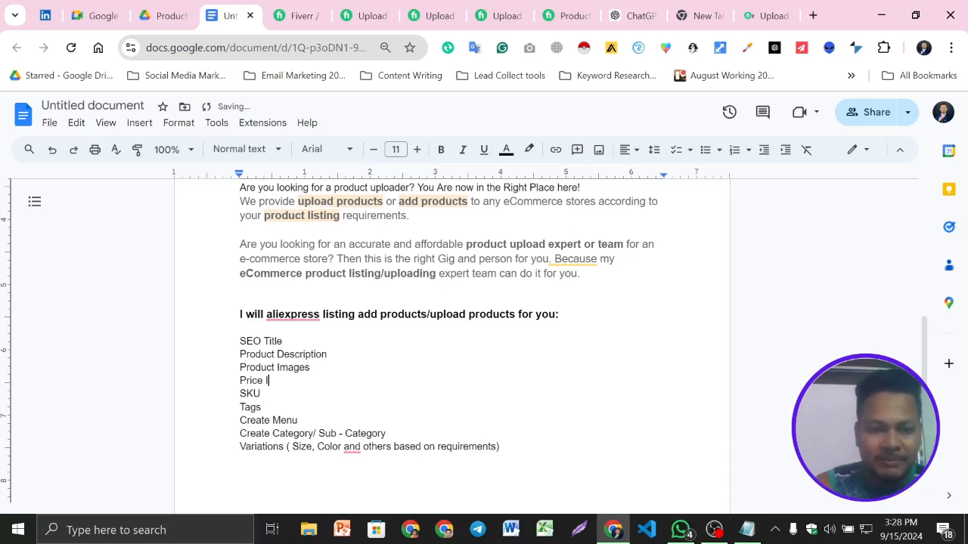
text(inc)
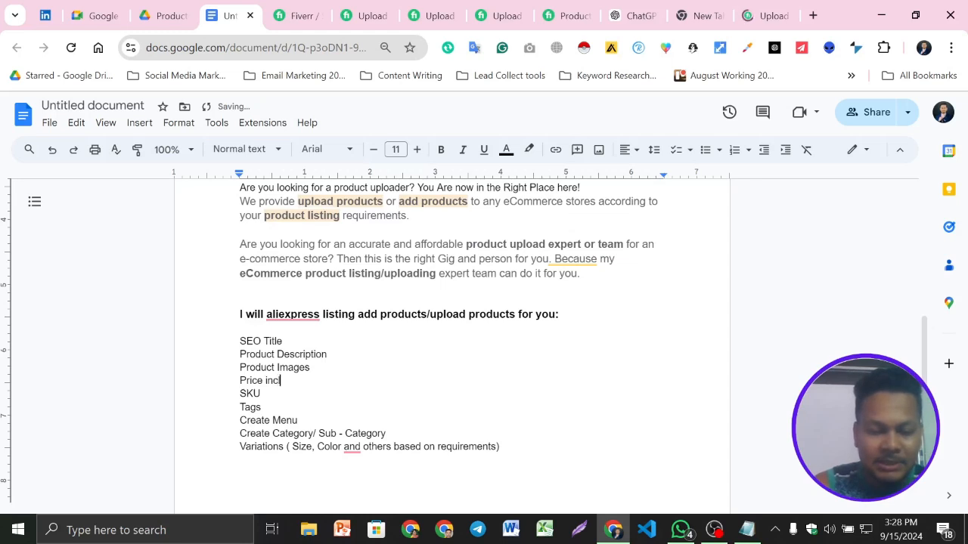
text(lude)
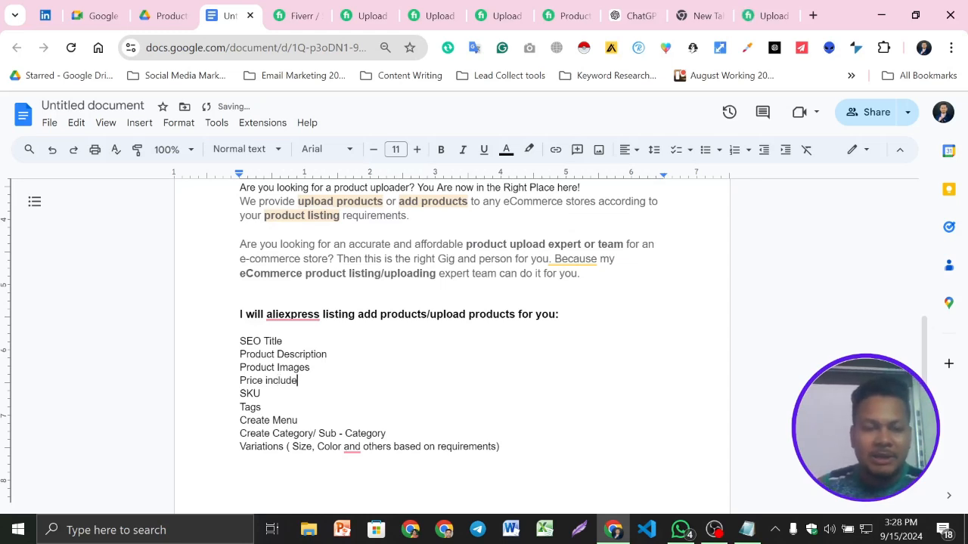
key(Down)
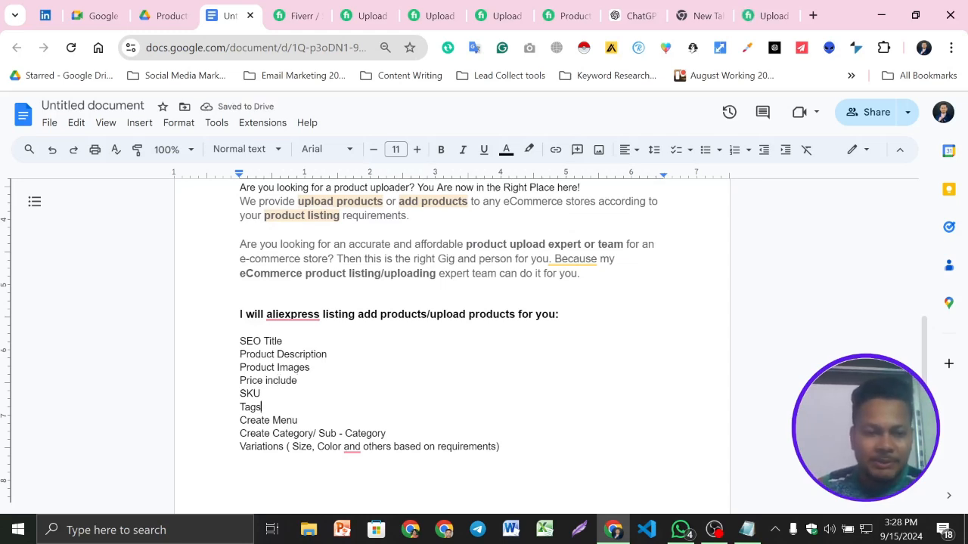
text(generate)
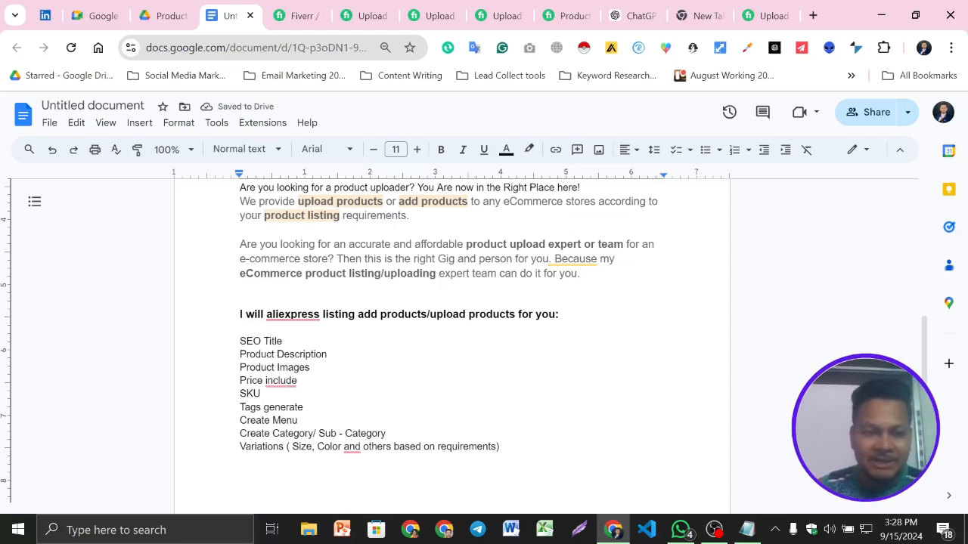
- Accept the Grammarly corrections that make the price item "Price includes" and add a comma after "Color" in the Variations item
mouse_move(281, 380)
click(286, 406)
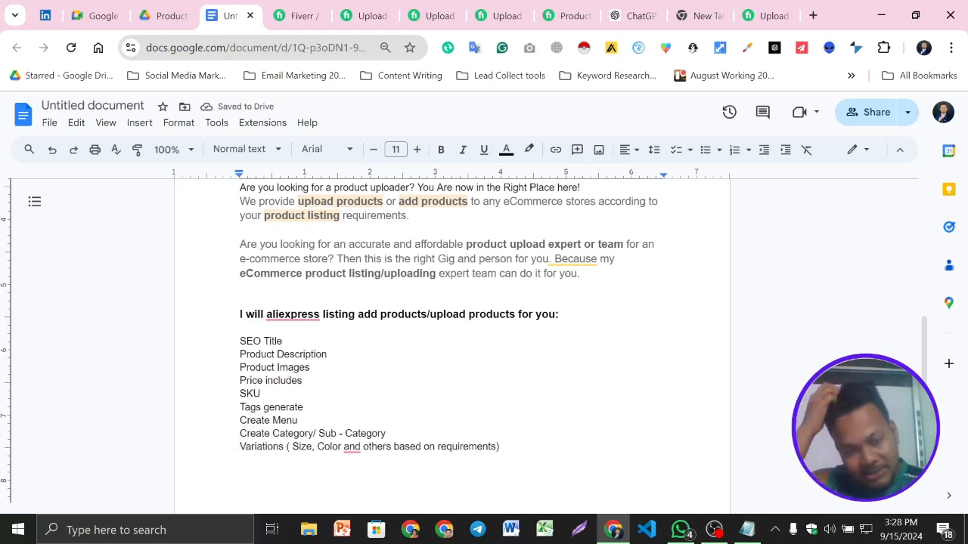
scroll(463, 332, down, 1)
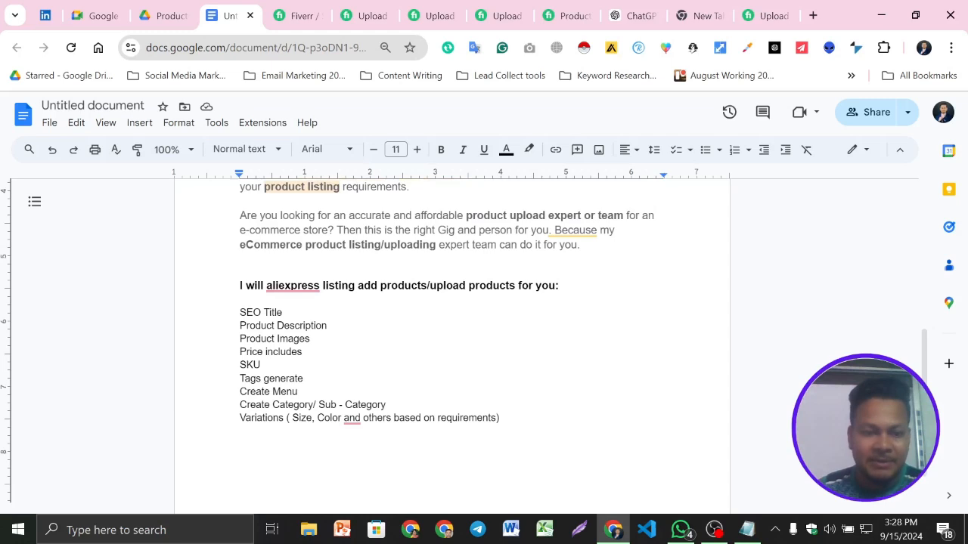
mouse_move(351, 418)
click(363, 350)
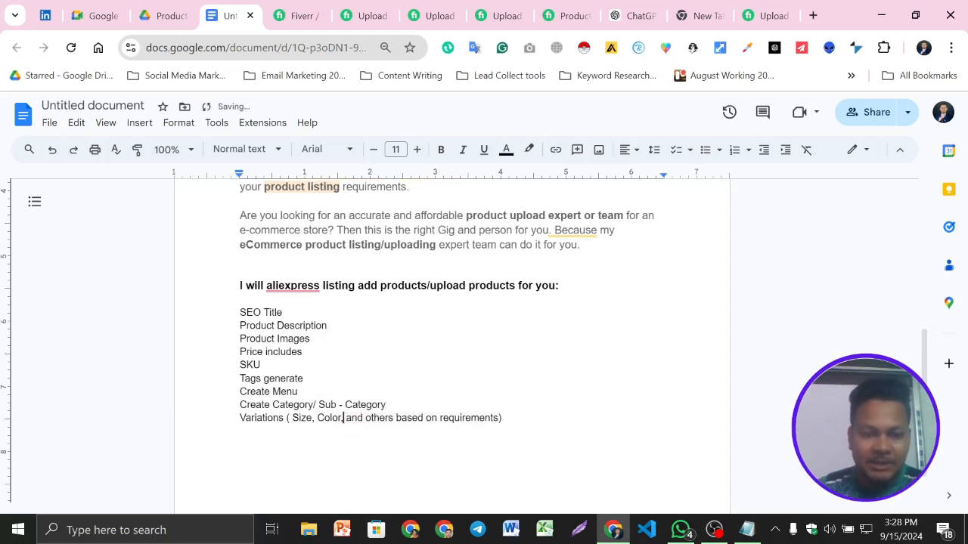
- Move the "Create Menu" item below "Create Category/ Sub - Category" in the list
drag(298, 392, 239, 392)
key(ctrl+c)
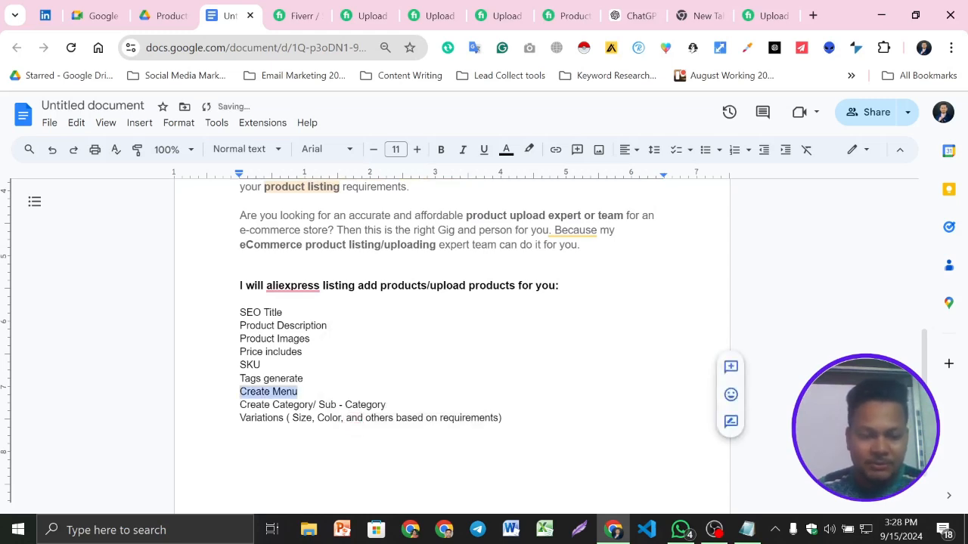
key(BackSpace)
key(BackSpace)
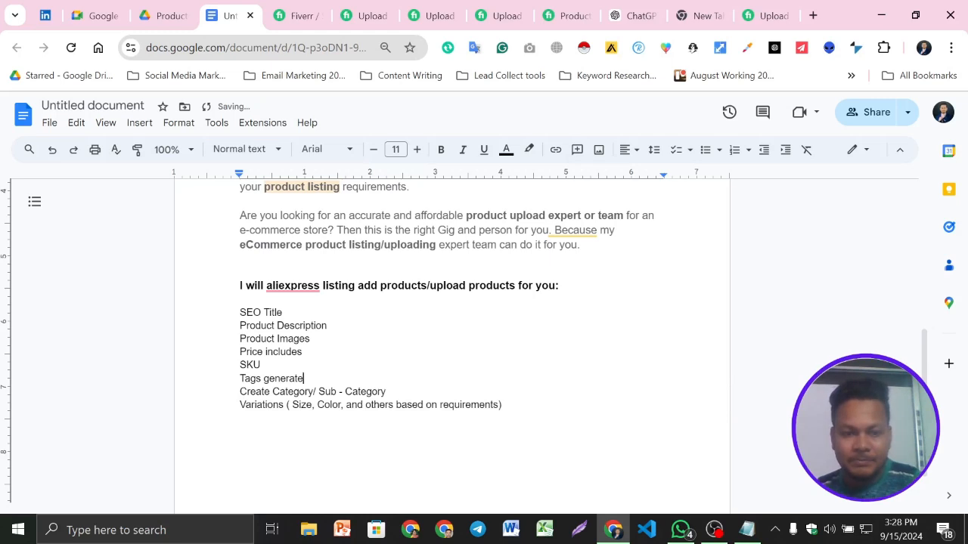
key(Return)
key(ctrl+v)
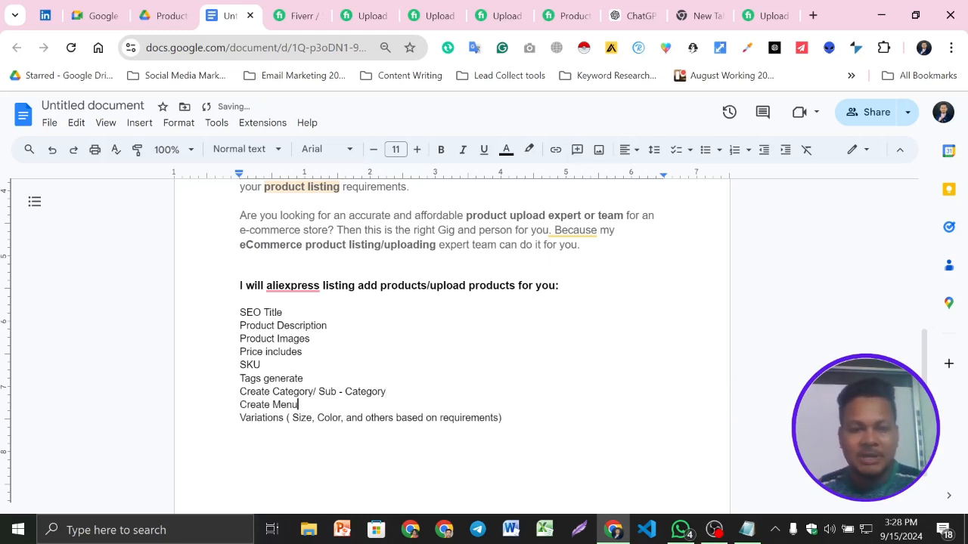
- Check two competing gigs' descriptions for service items missing from the document's list
scroll(452, 340, up, 2)
scroll(452, 340, down, 2)
click(565, 16)
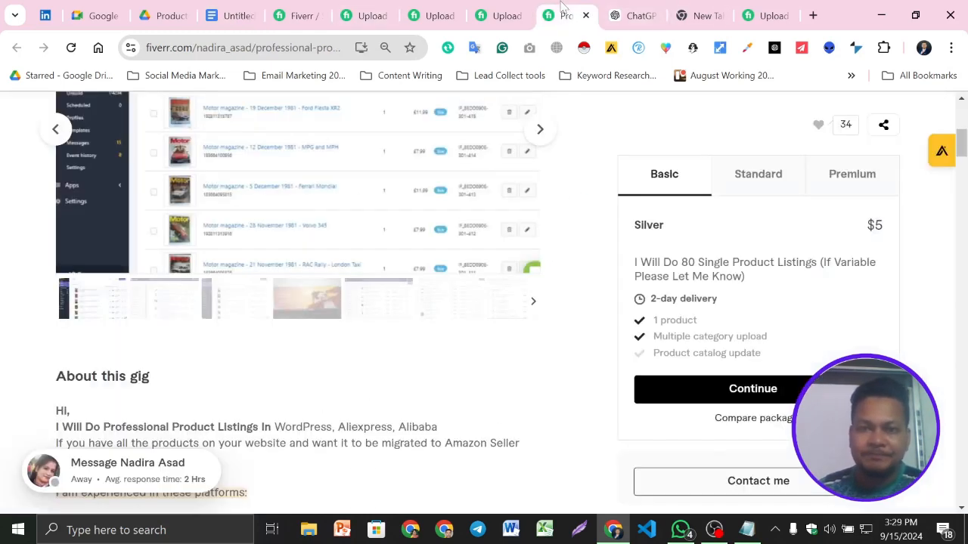
click(498, 12)
scroll(371, 262, down, 4)
scroll(372, 261, up, 2)
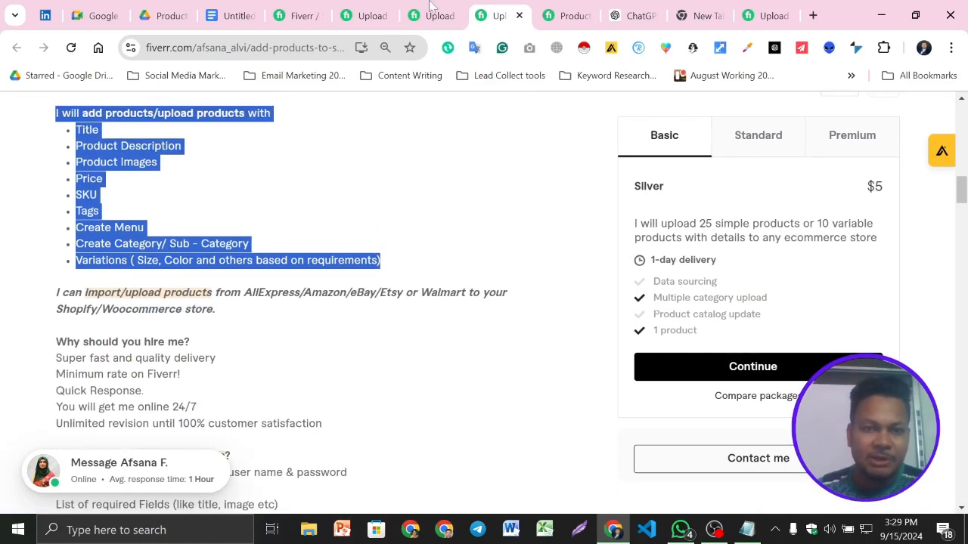
- Copy "Gallery images" from another competing gig's Features list and insert it below "Product Images" in the document's list
click(418, 8)
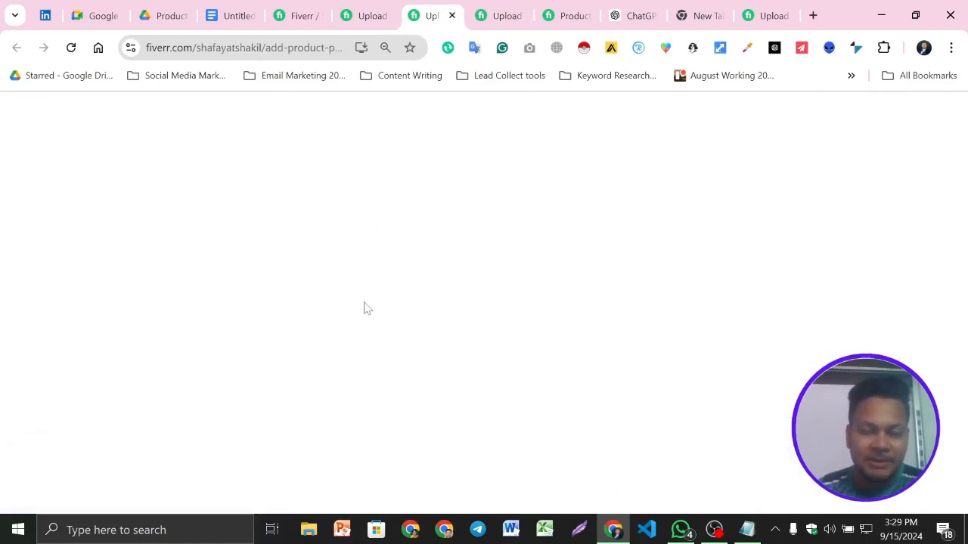
scroll(348, 325, down, 12)
scroll(338, 340, down, 3)
scroll(326, 294, down, 1)
scroll(322, 292, up, 2)
scroll(130, 282, down, 1)
scroll(130, 283, down, 2)
drag(144, 237, 55, 240)
key(ctrl+c)
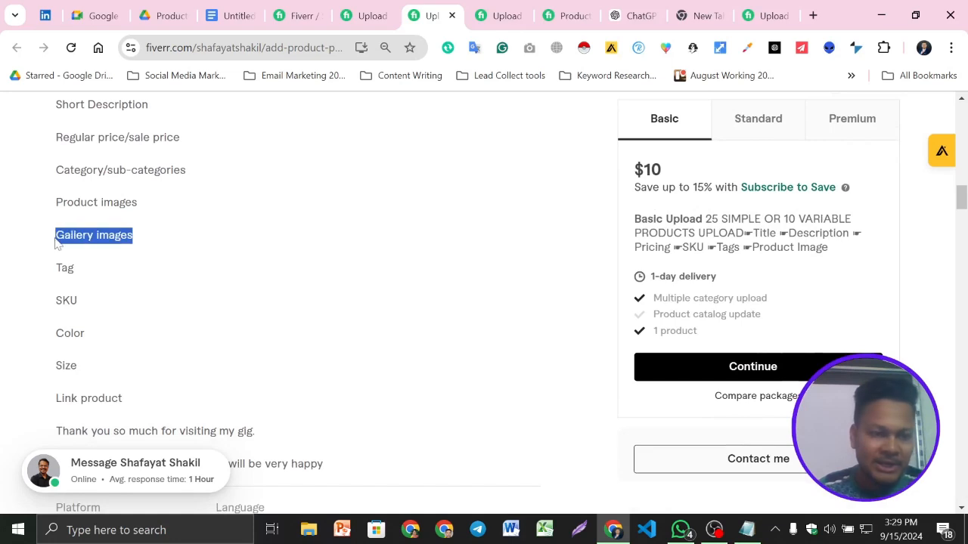
click(231, 15)
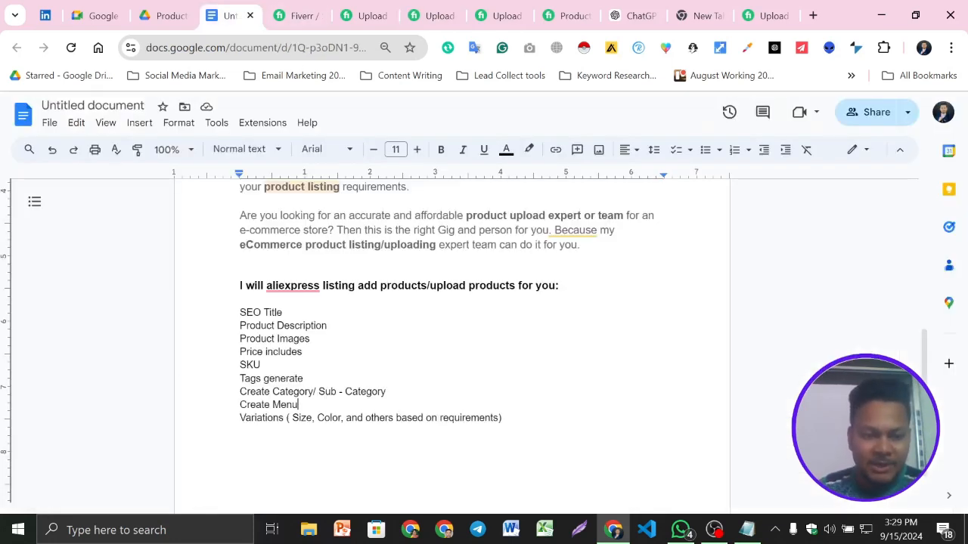
click(311, 338)
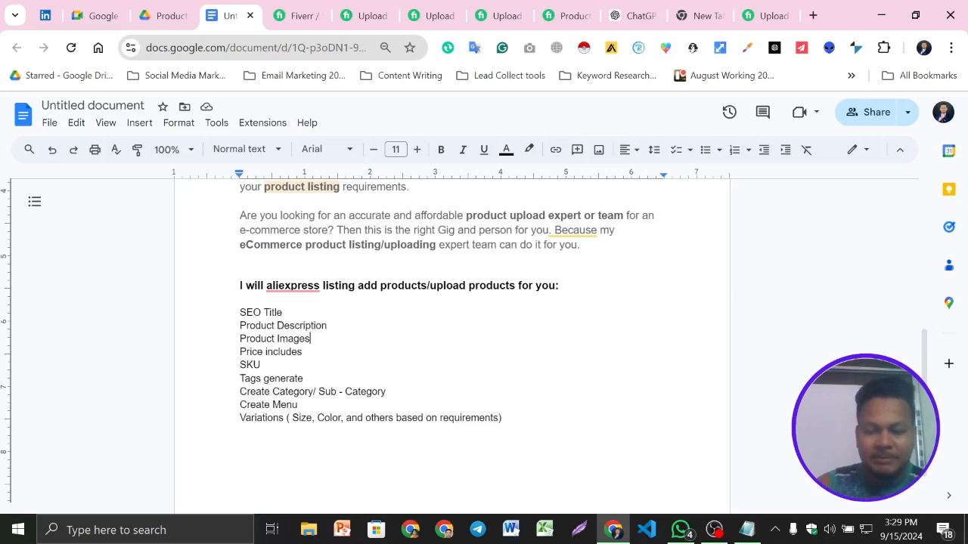
key(Return)
key(ctrl+v)
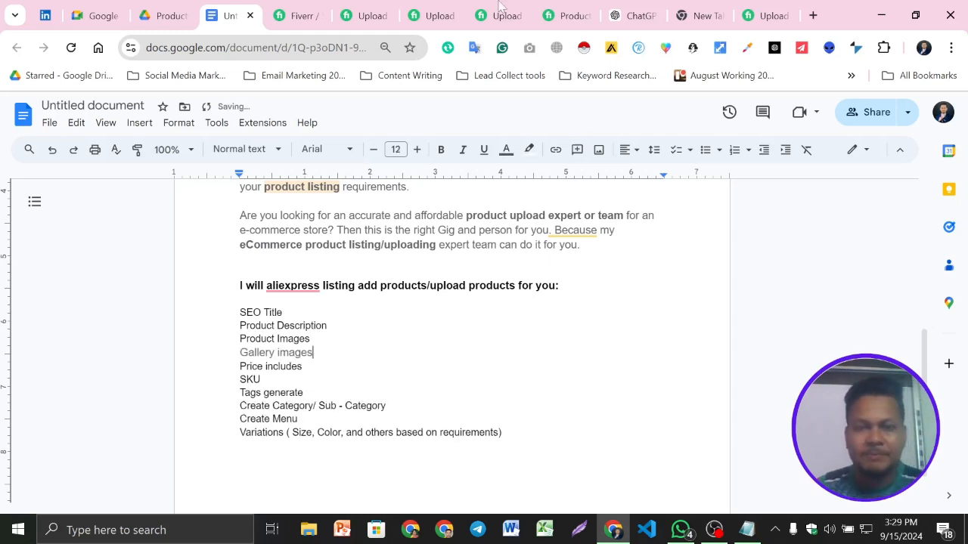
- Copy "Link product" from the same gig's Features list and insert it below "Tags generate" in the document
click(446, 12)
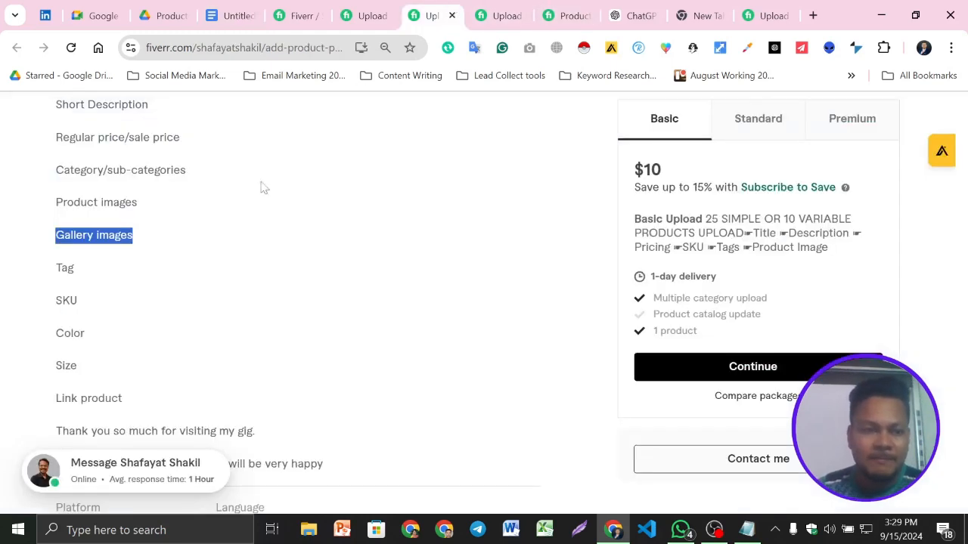
scroll(250, 168, down, 1)
drag(56, 323, 151, 331)
key(ctrl+c)
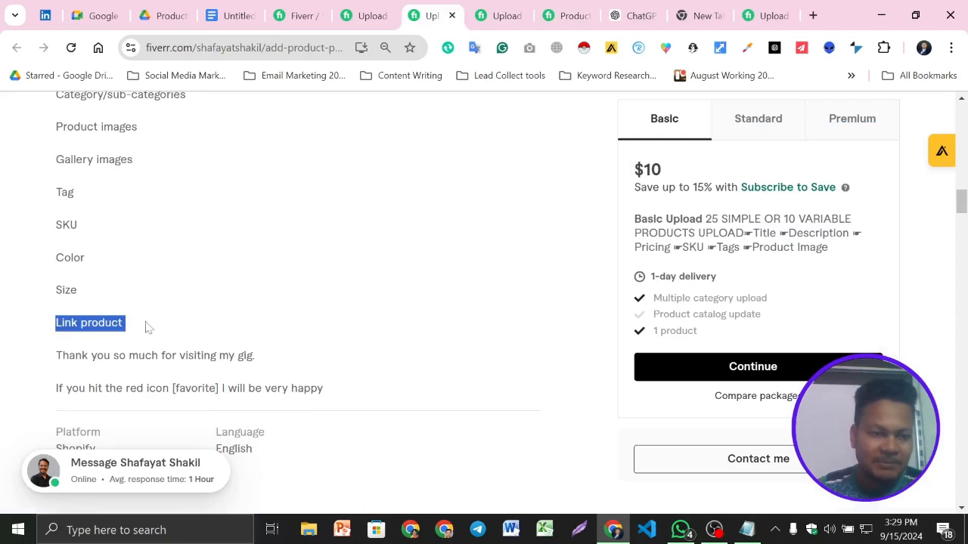
click(230, 15)
click(304, 393)
key(Return)
key(ctrl+v)
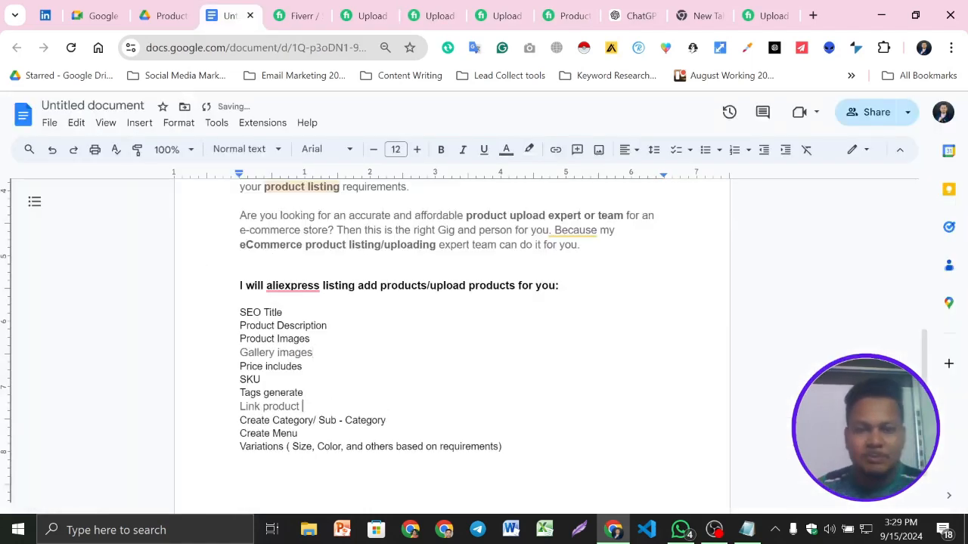
- Copy "Short Description" from the gig's Features list and insert it below "Product Description" in the document
click(427, 15)
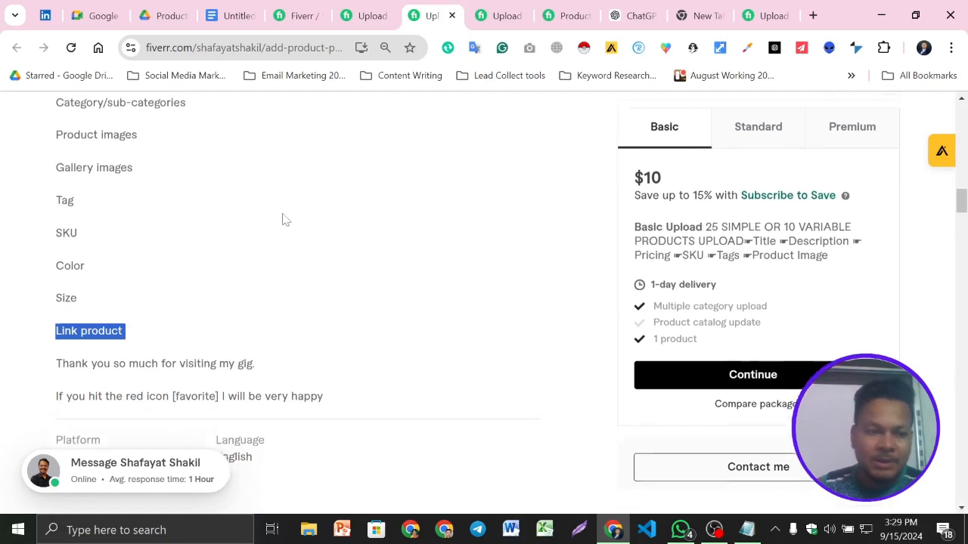
scroll(199, 292, up, 2)
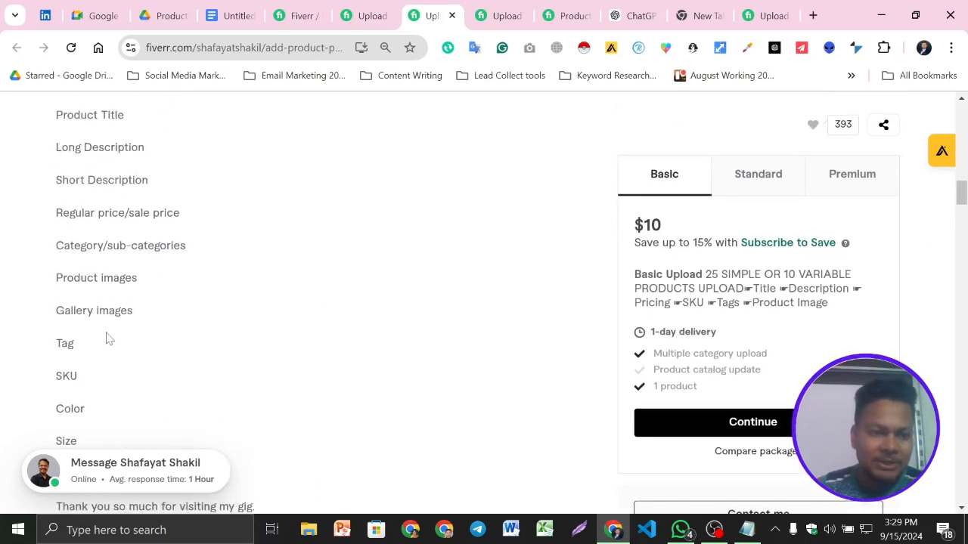
scroll(108, 339, up, 2)
drag(161, 340, 51, 338)
key(ctrl+c)
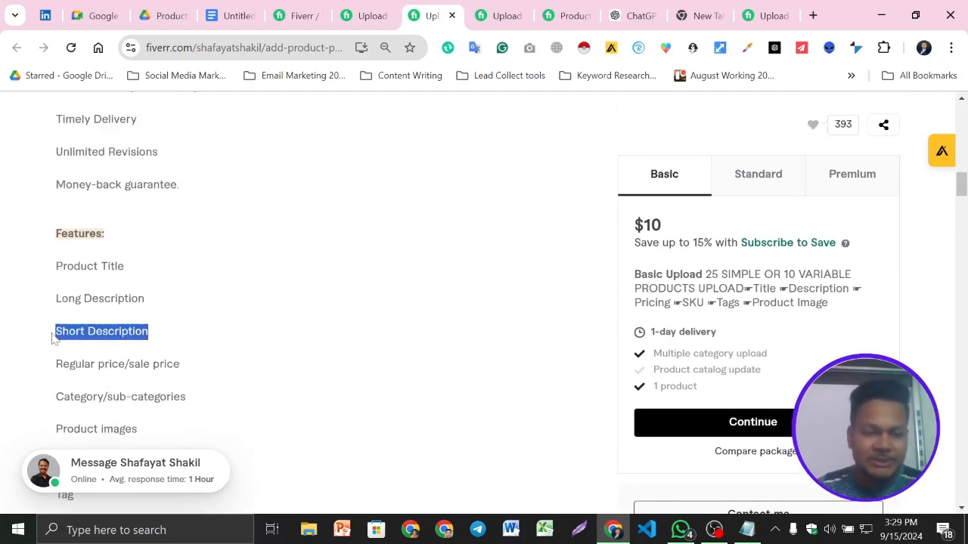
click(224, 14)
click(328, 326)
key(Return)
key(ctrl+v)
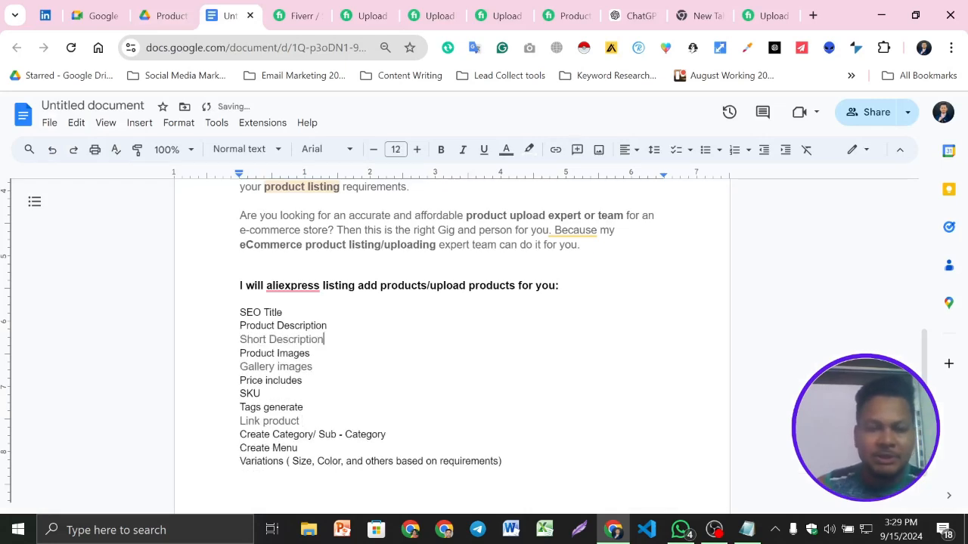
- Compare the extended document list with the competing gigs' service lists for further usable content
scroll(446, 325, down, 2)
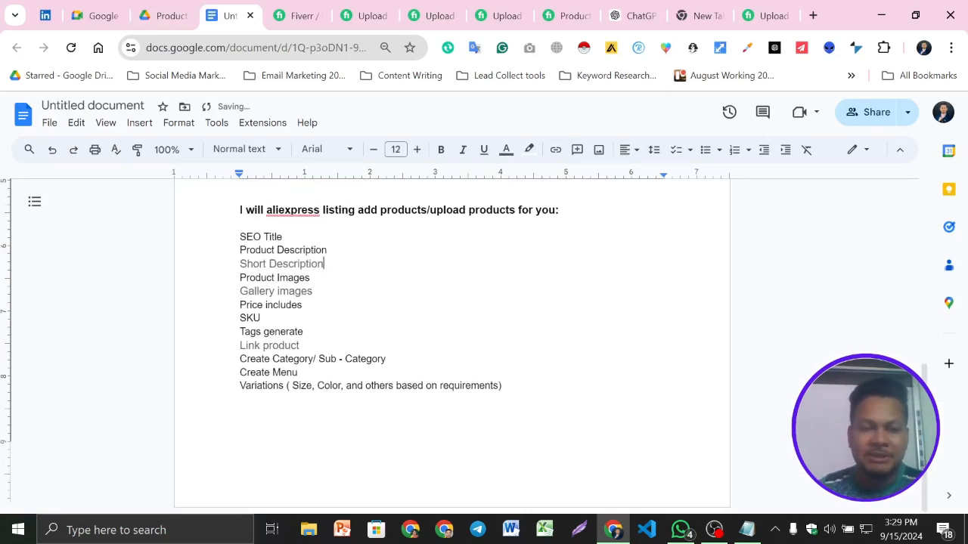
click(548, 12)
click(529, 10)
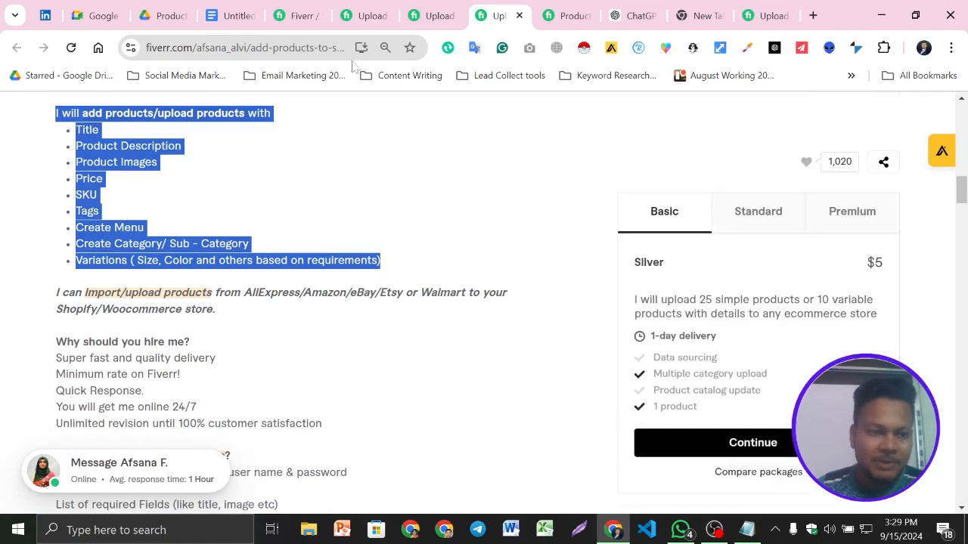
click(439, 8)
scroll(211, 283, down, 4)
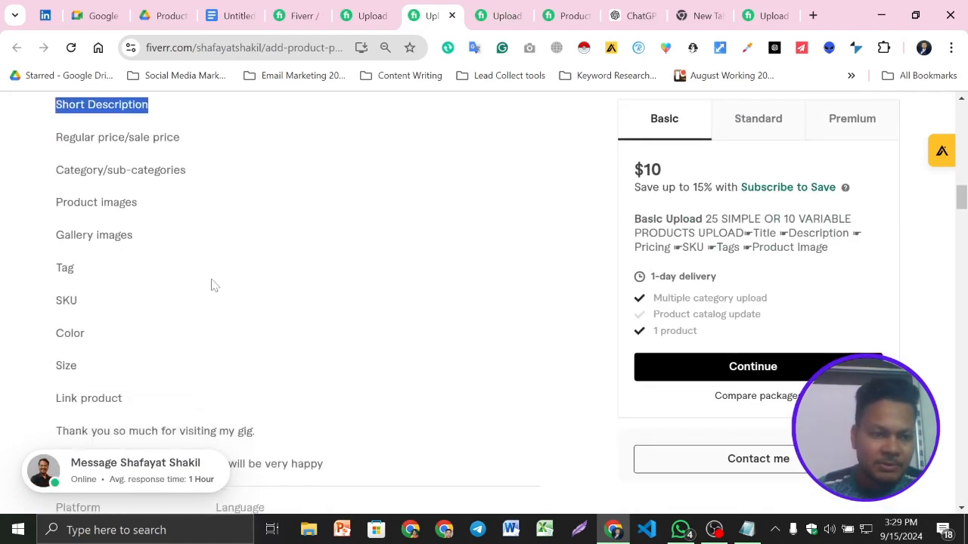
scroll(214, 284, down, 2)
- Copy the "Types of Products We Upload" section with its two items from another competing gig and paste it at the document's end
key(ctrl+shift+Tab)
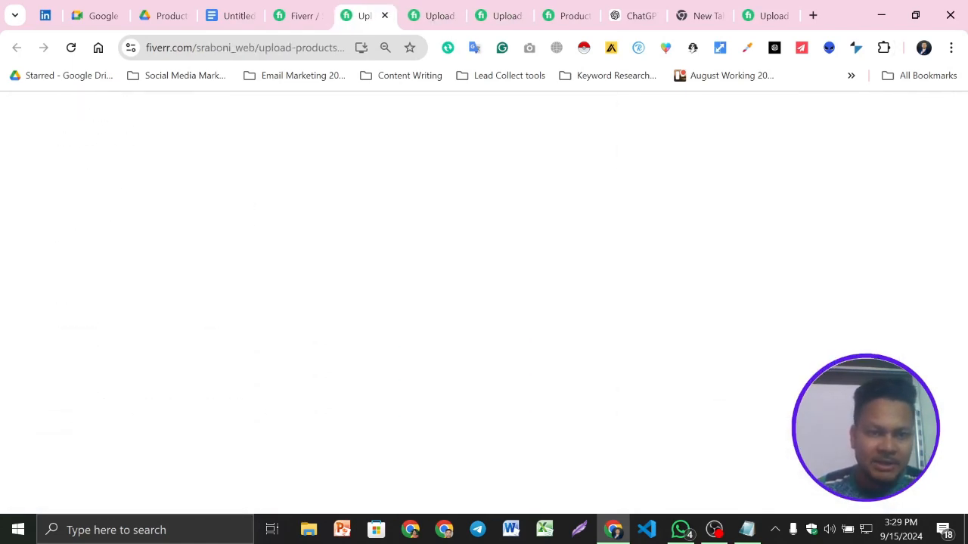
scroll(320, 277, down, 4)
scroll(292, 268, up, 1)
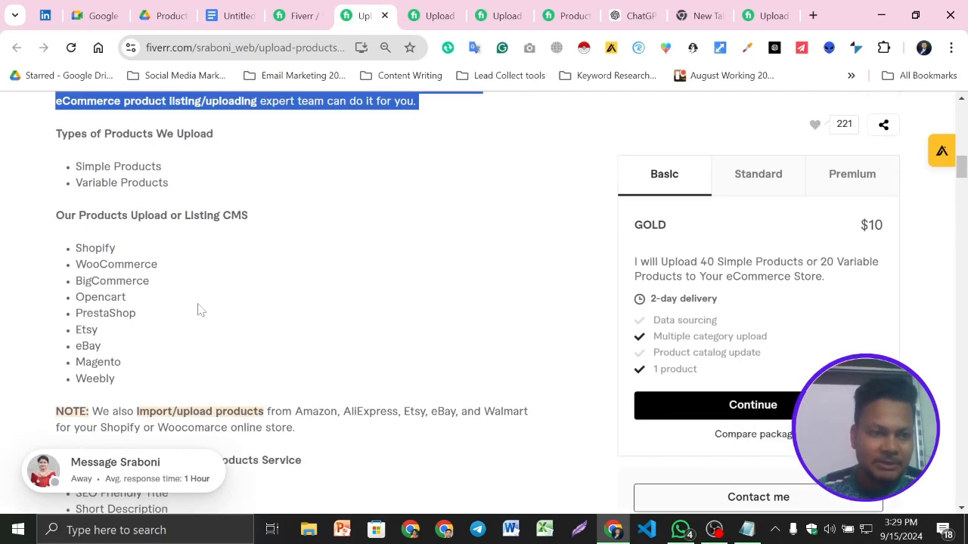
scroll(204, 312, up, 1)
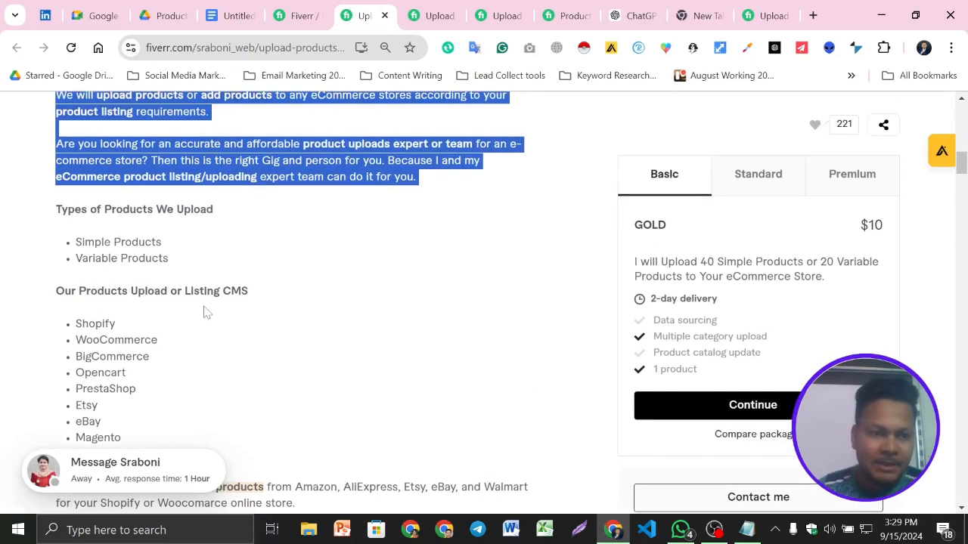
scroll(204, 310, up, 1)
scroll(205, 310, down, 1)
drag(190, 272, 44, 216)
key(ctrl+c)
click(228, 9)
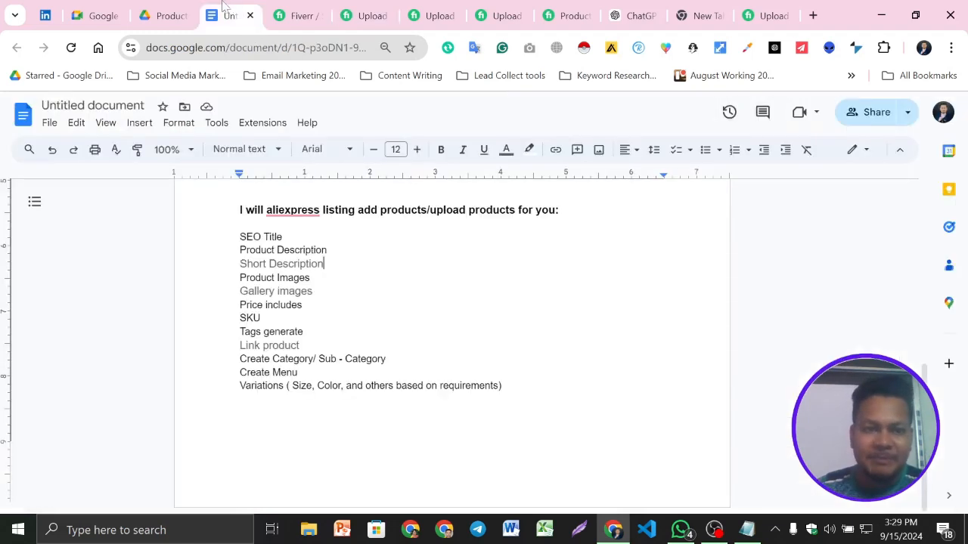
click(299, 373)
key(Return)
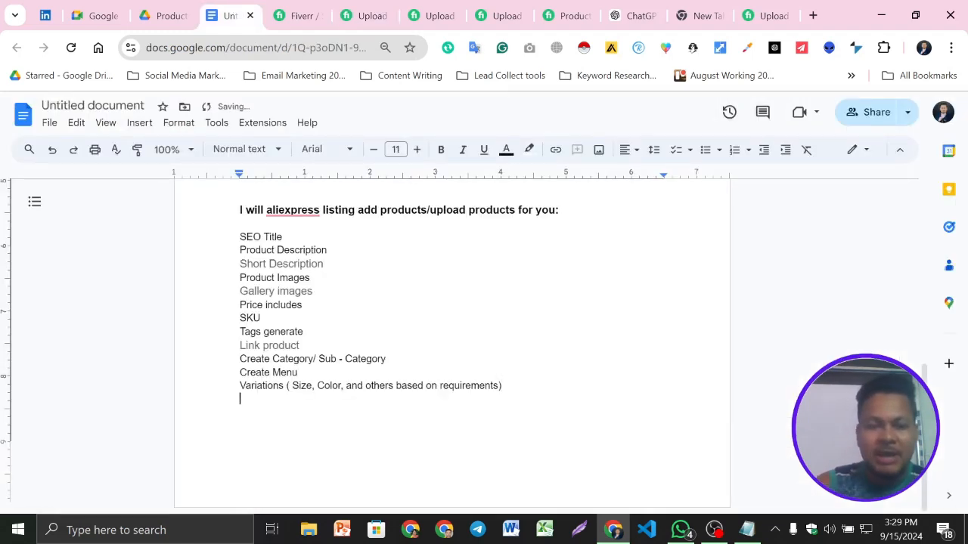
key(ctrl+v)
- Add three line breaks after the Variations item to separate it from the "Types of Products We Upload" section
click(502, 243)
key(Return)
key(Return)
key(Return)
key(Return)
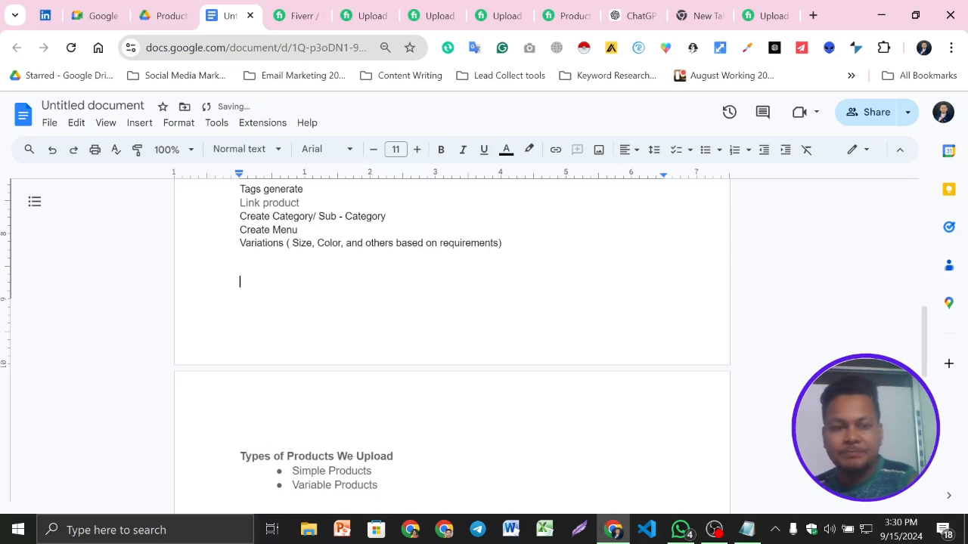
- Replace the Notepad text with the copied "Types of Products We Upload" section and select all of it as plain text
click(743, 533)
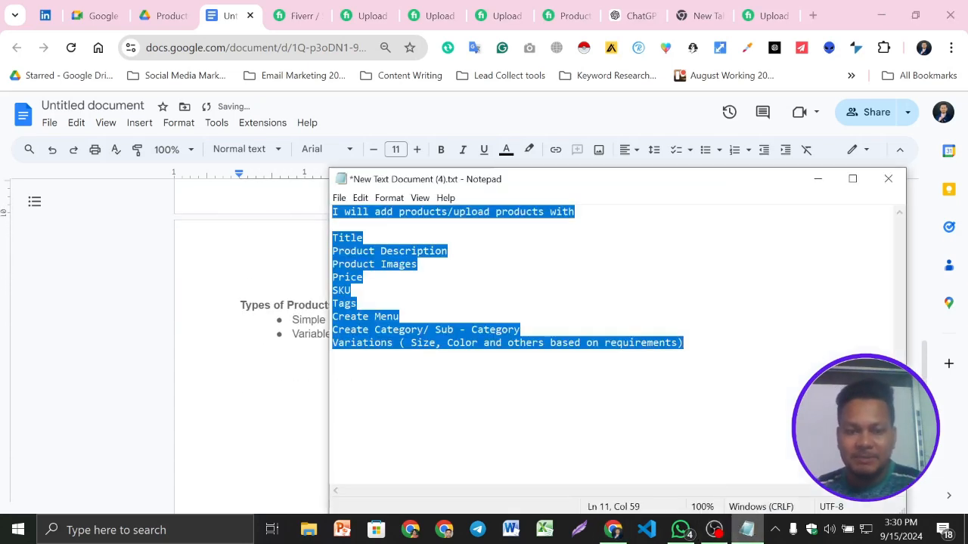
key(ctrl+v)
key(ctrl+a)
key(ctrl+c)
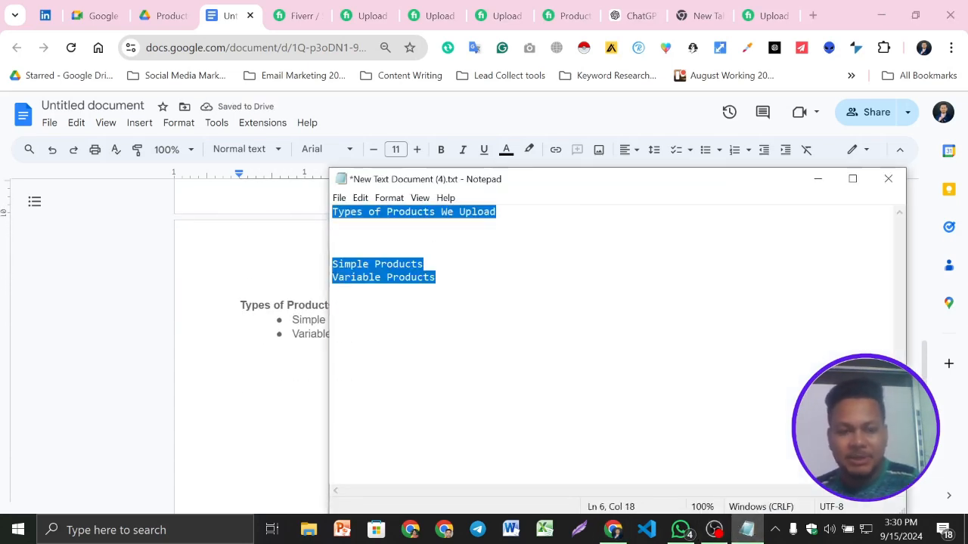
- Try to replace the formatted "Types of Products We Upload" section in the Google Docs document with the plain-text version
key(alt+Tab)
drag(240, 305, 378, 334)
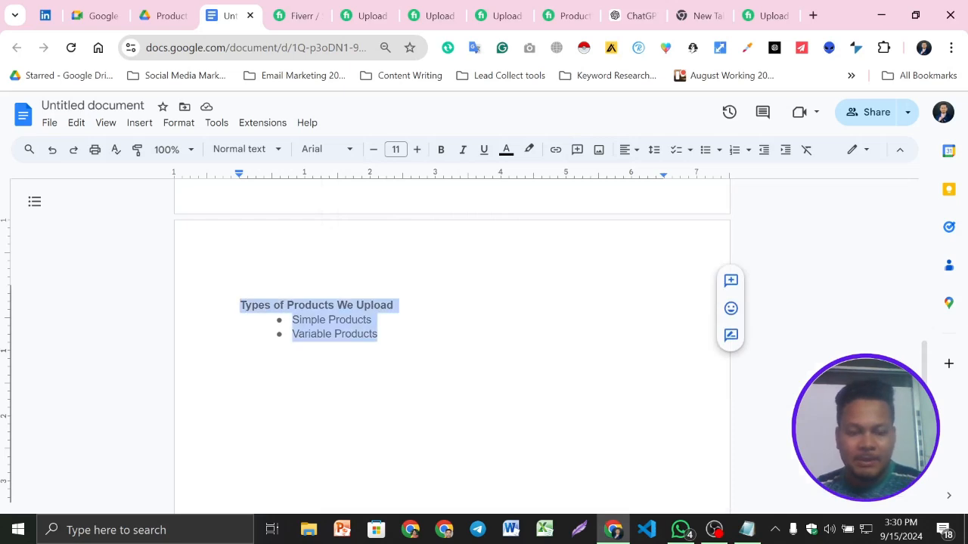
key(ctrl+v)
key(ctrl+a)
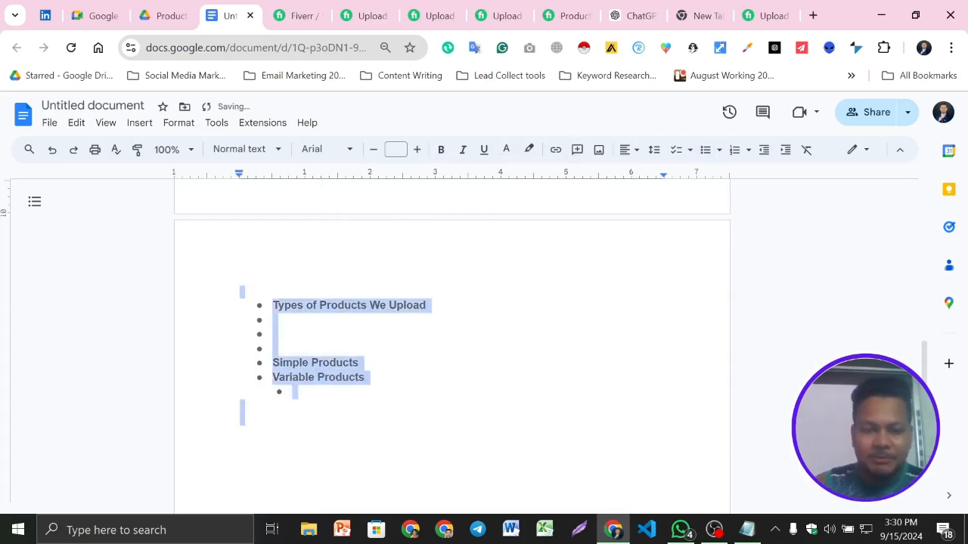
- Delete the bulleted "Types of Products We Upload" section from the second page and leave an empty line there
scroll(389, 381, up, 3)
scroll(389, 381, down, 2)
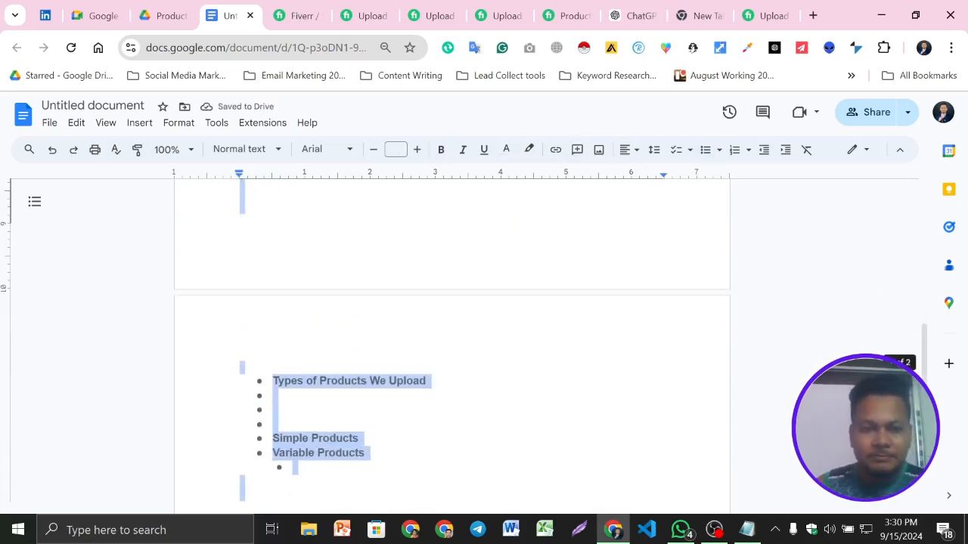
click(390, 381)
scroll(452, 341, down, 1)
key(ctrl+a)
key(ctrl+c)
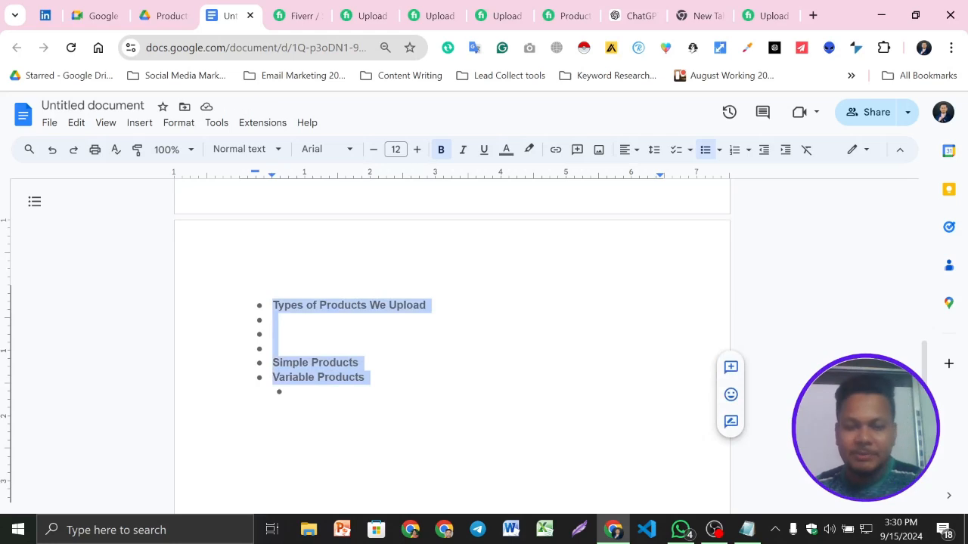
key(BackSpace)
key(ctrl+z)
key(ctrl+z)
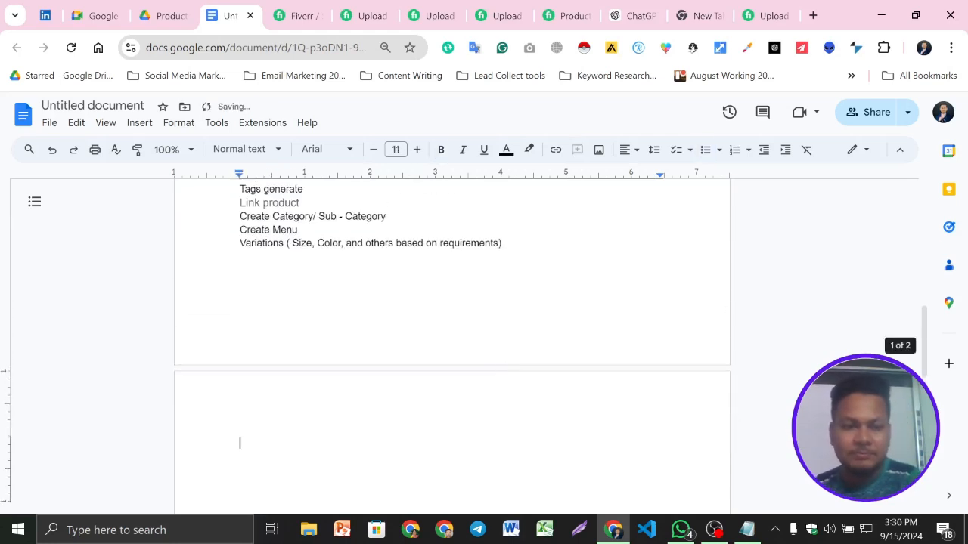
key(Return)
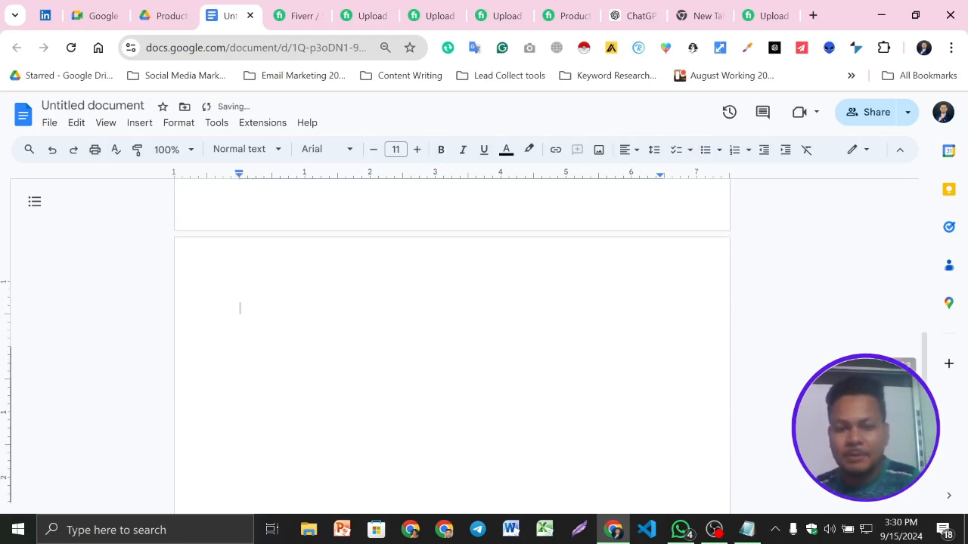
- Copy the plain "Types of Products We Upload" text from Notepad and paste it onto the document's empty second page
click(747, 530)
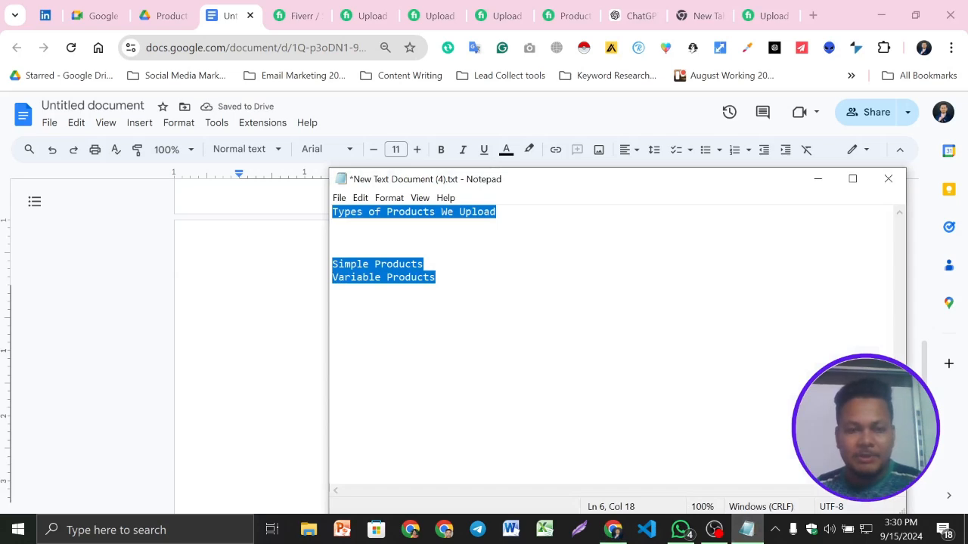
key(alt+Tab)
key(ctrl+a)
key(ctrl+v)
- Make the "Types of Products We Upload" heading bold and increase its font size by two points
drag(240, 292, 399, 292)
click(441, 149)
click(416, 149)
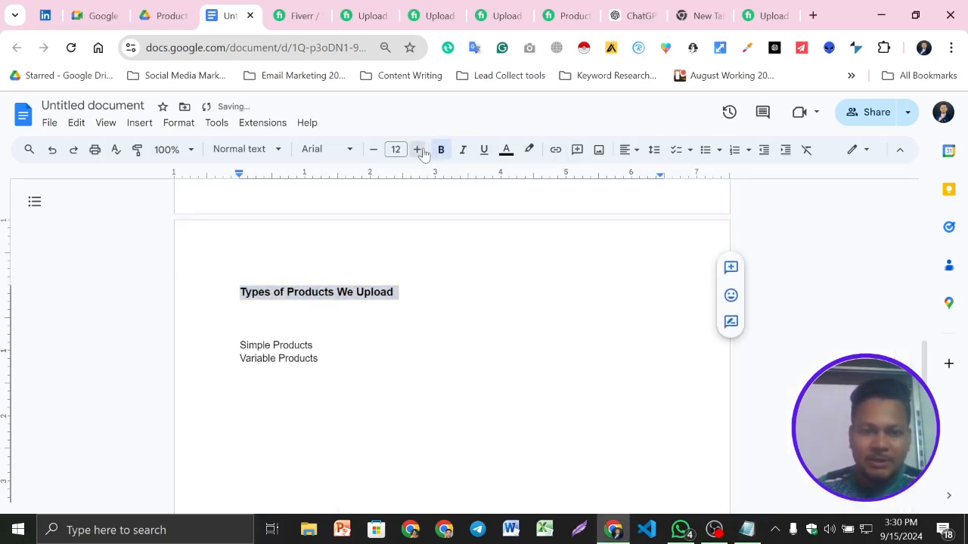
click(421, 151)
click(420, 150)
- Remove an extra blank line under the "Types of Products We Upload" heading and turn Simple Products and Variable Products into a bulleted list
click(295, 321)
key(BackSpace)
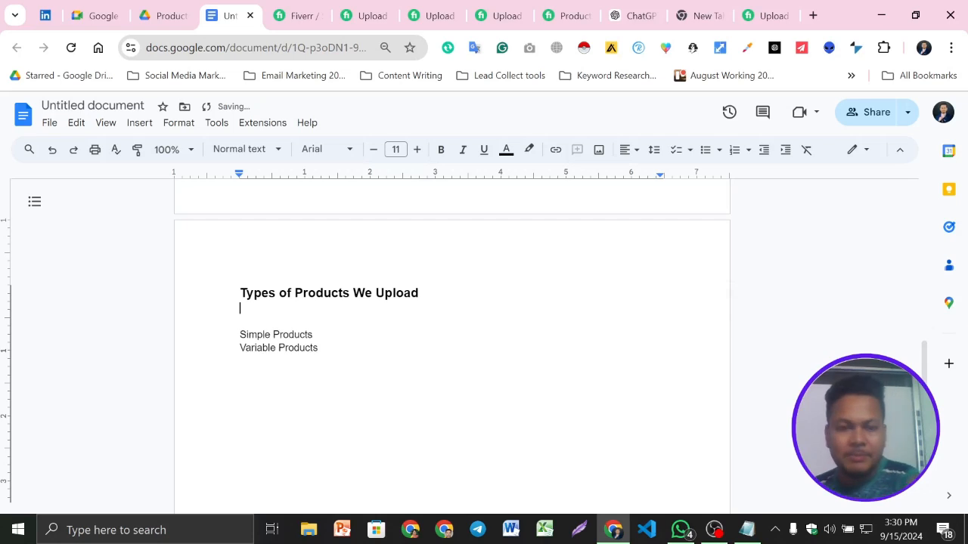
drag(318, 348, 239, 334)
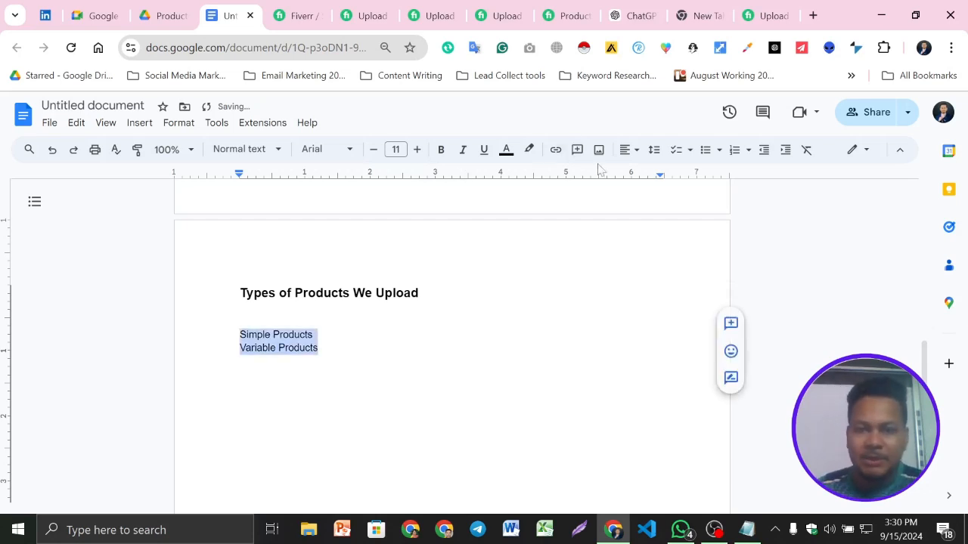
click(705, 149)
click(345, 334)
click(240, 320)
scroll(452, 340, up, 3)
scroll(452, 341, down, 2)
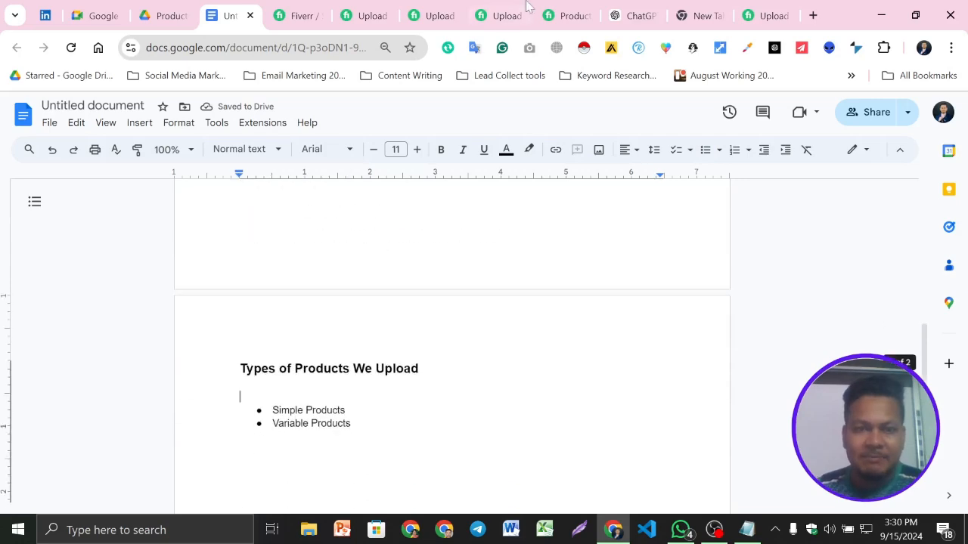
- Copy the "Our Products Upload or Listing CMS" heading from the competing Fiverr gig and paste it below the product-type bullets, followed by a new line
click(438, 14)
click(363, 15)
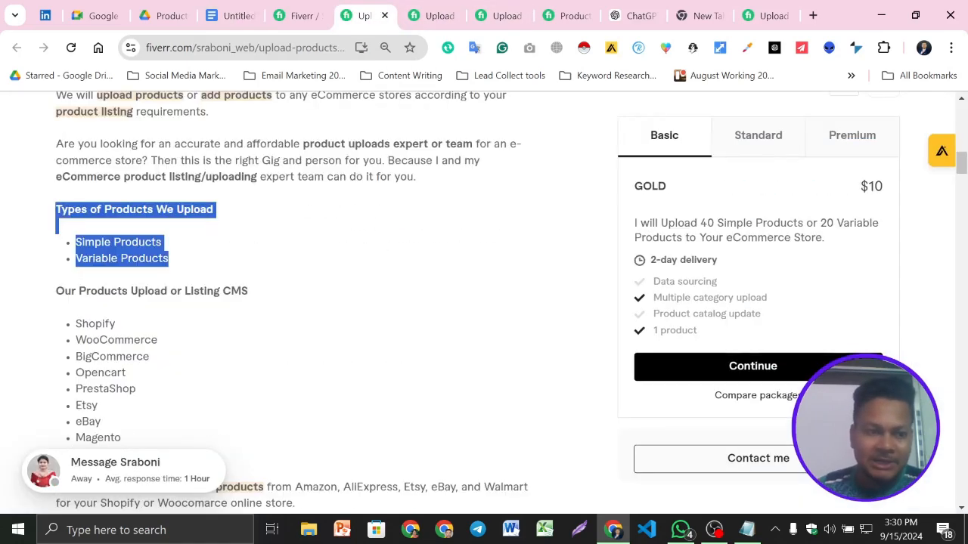
scroll(293, 264, down, 4)
scroll(294, 264, down, 2)
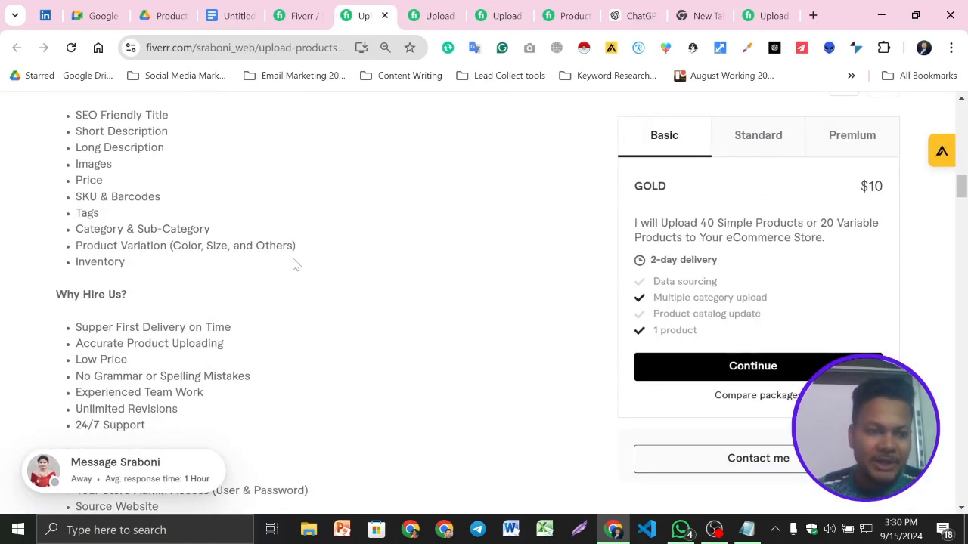
scroll(294, 264, up, 6)
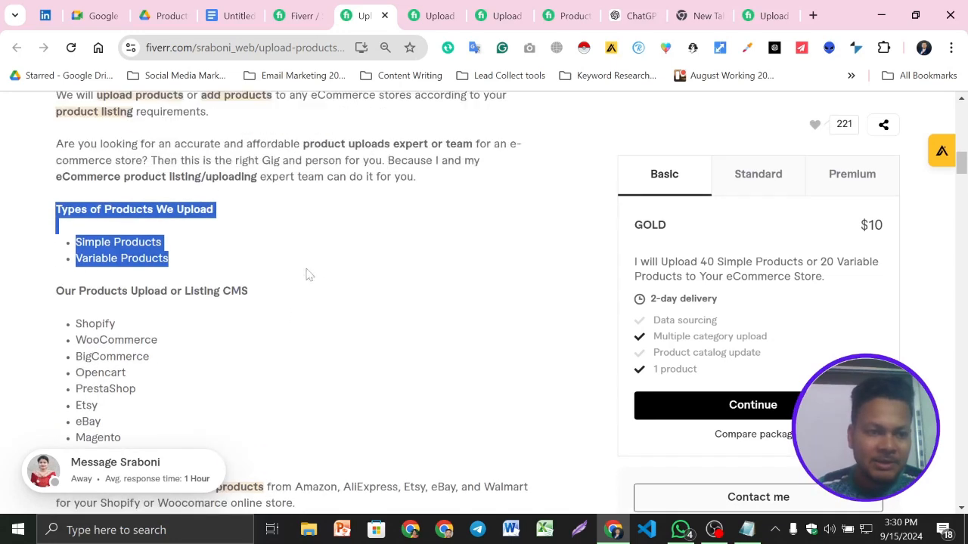
scroll(123, 272, down, 1)
click(65, 216)
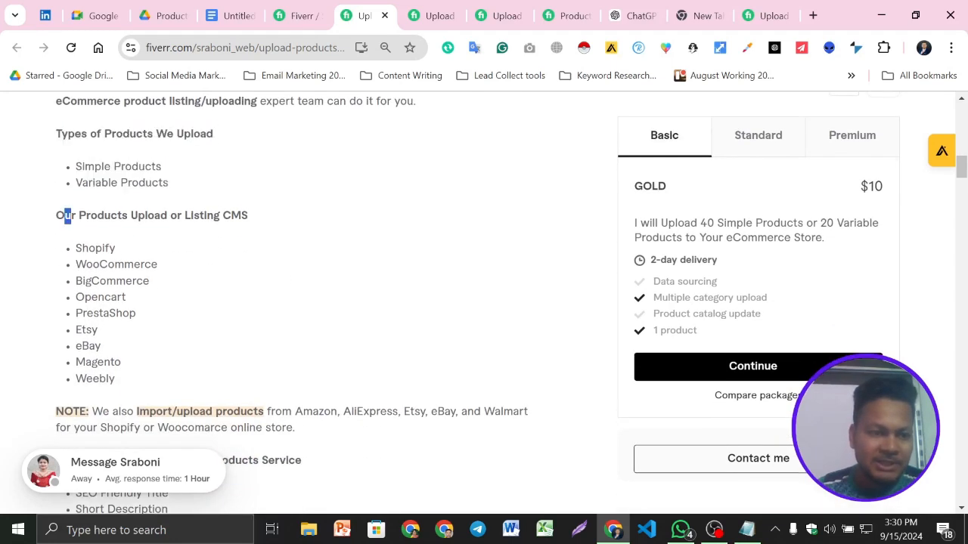
drag(56, 215, 264, 218)
key(ctrl+c)
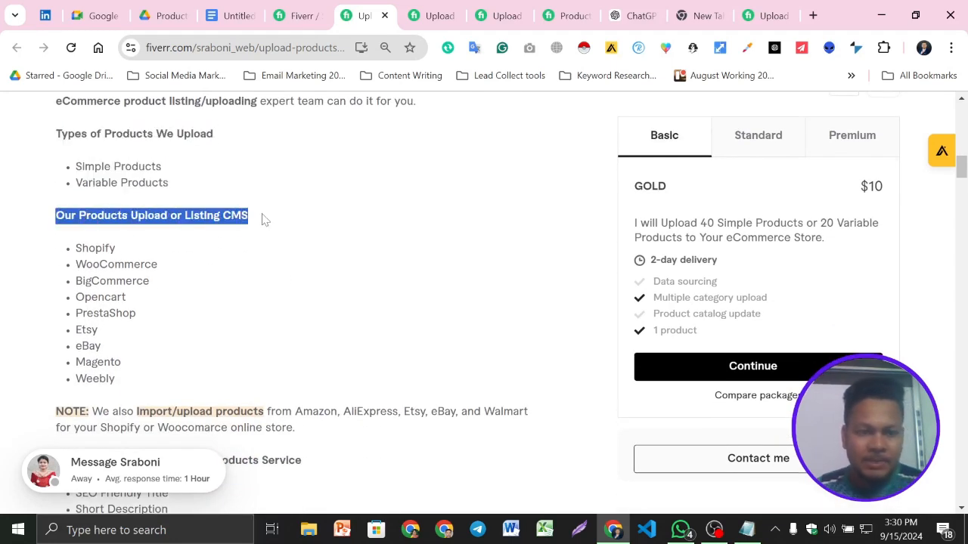
click(243, 5)
scroll(321, 312, down, 2)
double_click(321, 312)
scroll(452, 340, up, 3)
scroll(452, 340, down, 3)
key(ctrl+v)
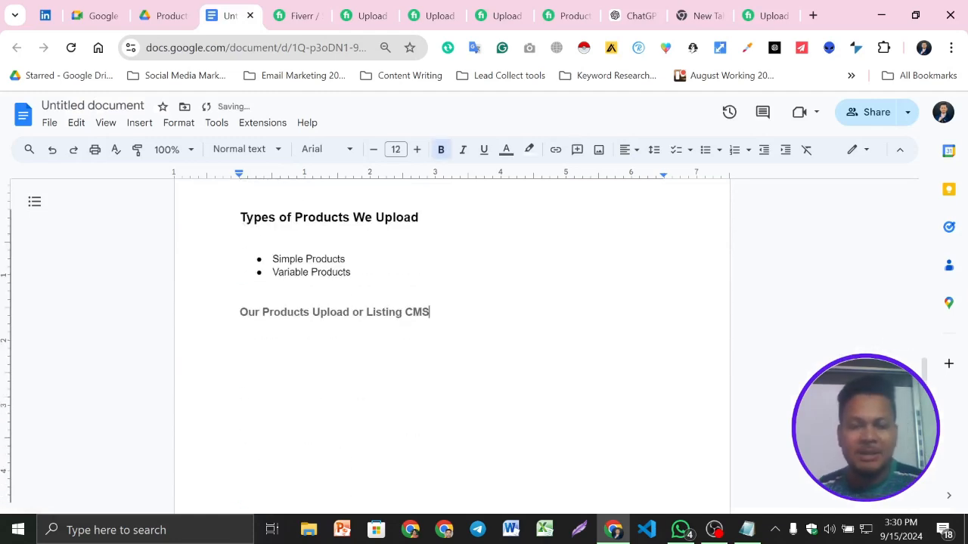
key(Return)
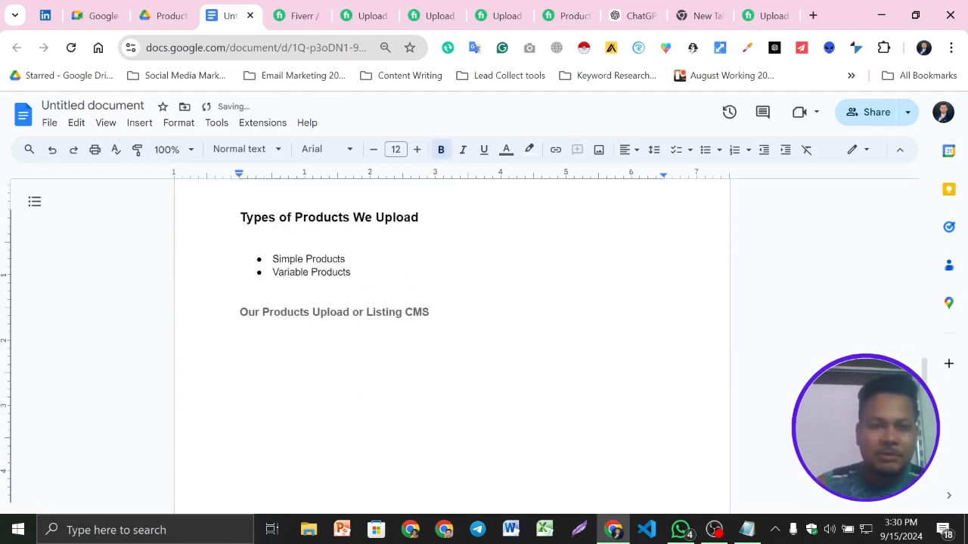
- Copy the gig's CMS platform list, Shopify through Weebly, strip its formatting through Notepad, and paste it under the CMS heading in the document
click(367, 15)
drag(130, 370, 74, 248)
key(ctrl+c)
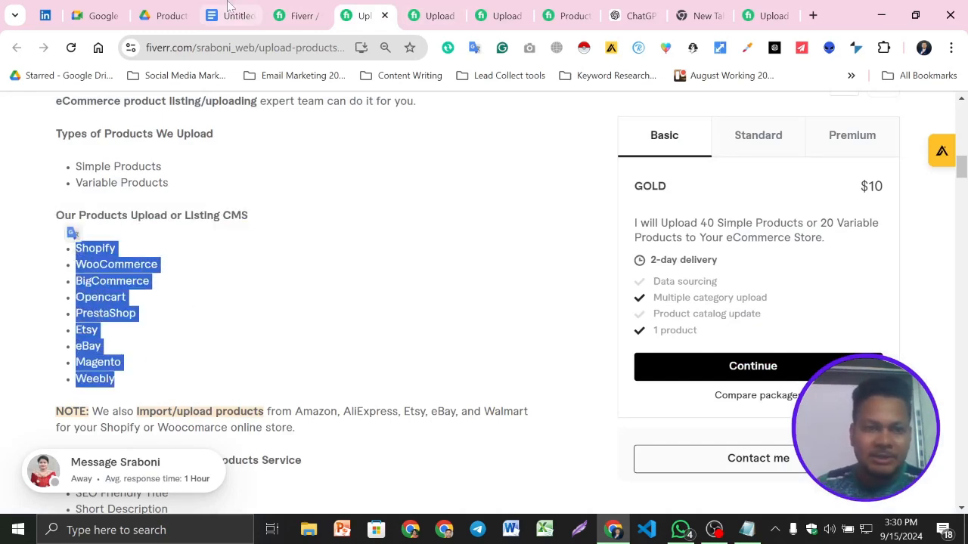
click(229, 9)
key(ctrl+v)
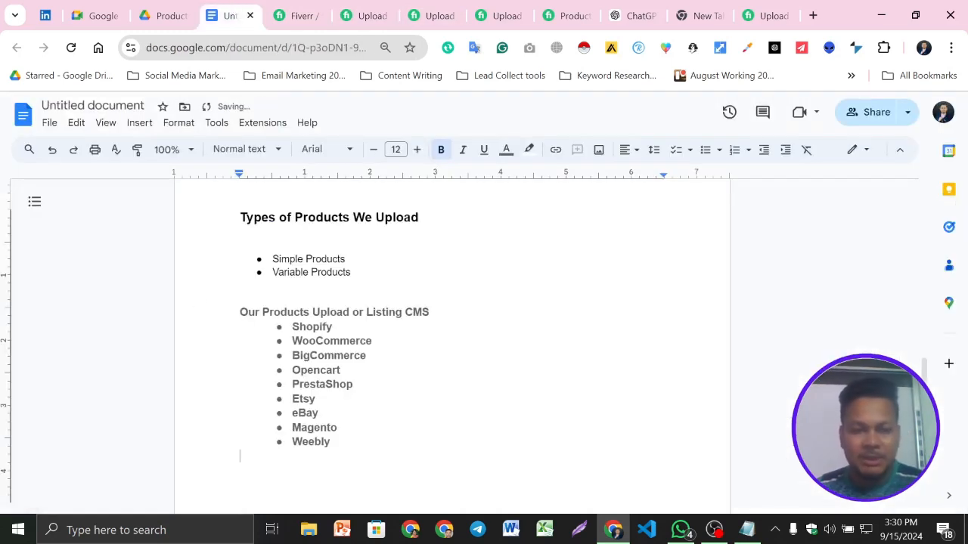
key(ctrl+z)
click(746, 529)
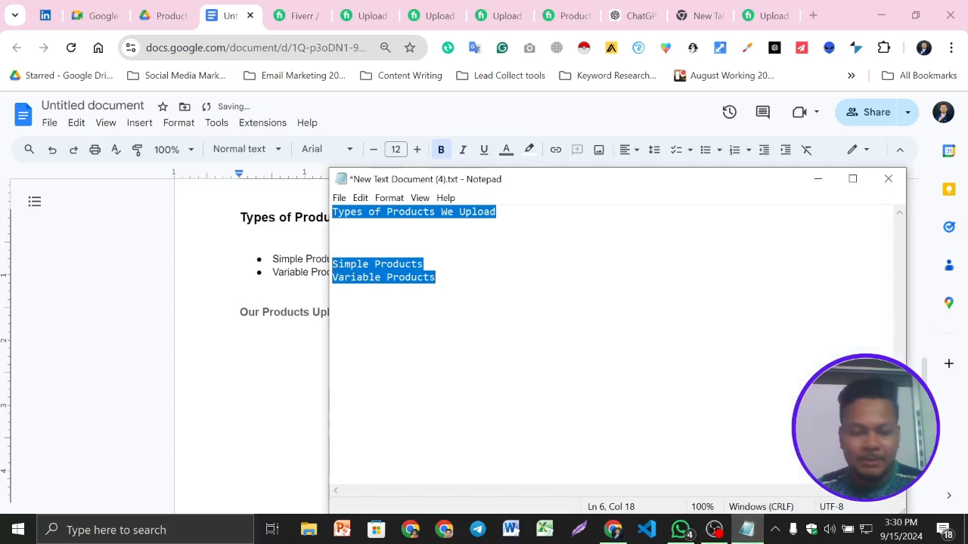
key(ctrl+v)
key(ctrl+a)
key(ctrl+c)
key(alt+Tab)
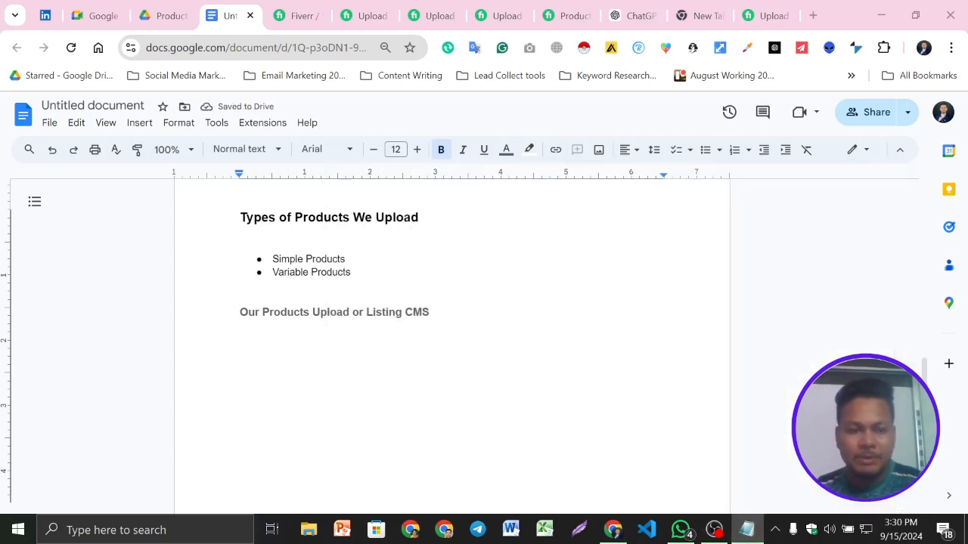
key(ctrl+v)
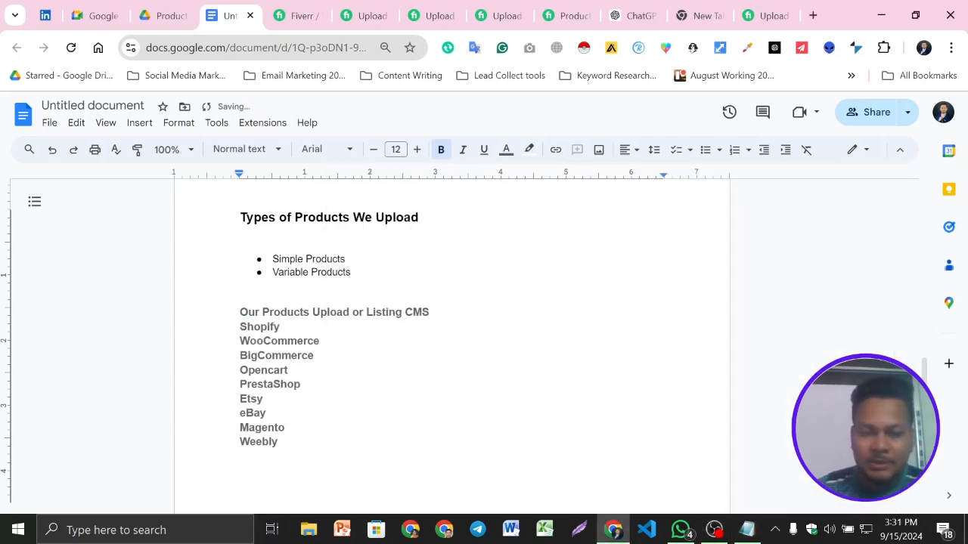
- Move Shopify below WooCommerce in the CMS list, leaving a blank line under the heading
click(240, 326)
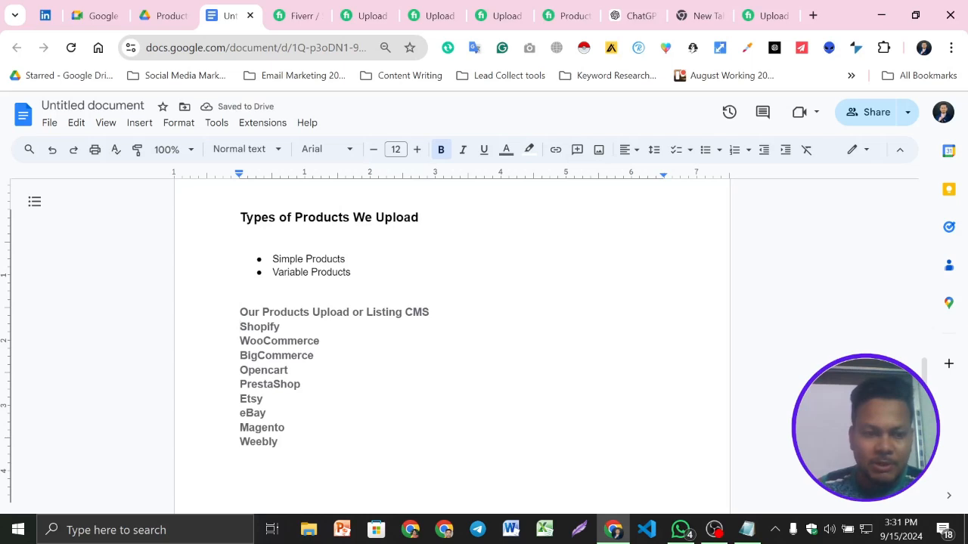
key(shift+Left)
key(shift+Left)
key(shift+Left)
key(shift+Left)
key(shift+Left)
key(shift+Left)
key(shift+Left)
key(ctrl+c)
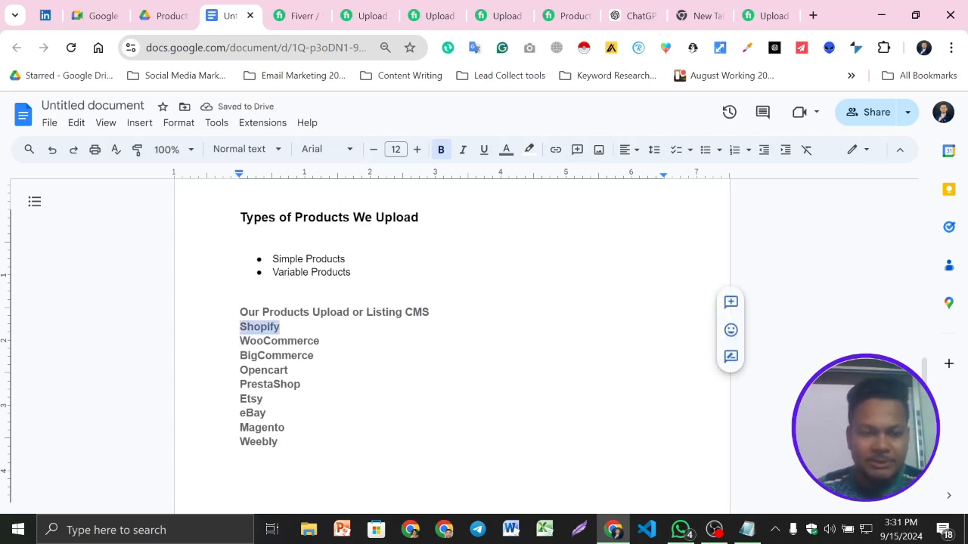
key(BackSpace)
key(Return)
key(ctrl+v)
- Add an "Aliexpress listing" line after BigCommerce in the CMS list
scroll(452, 340, down, 2)
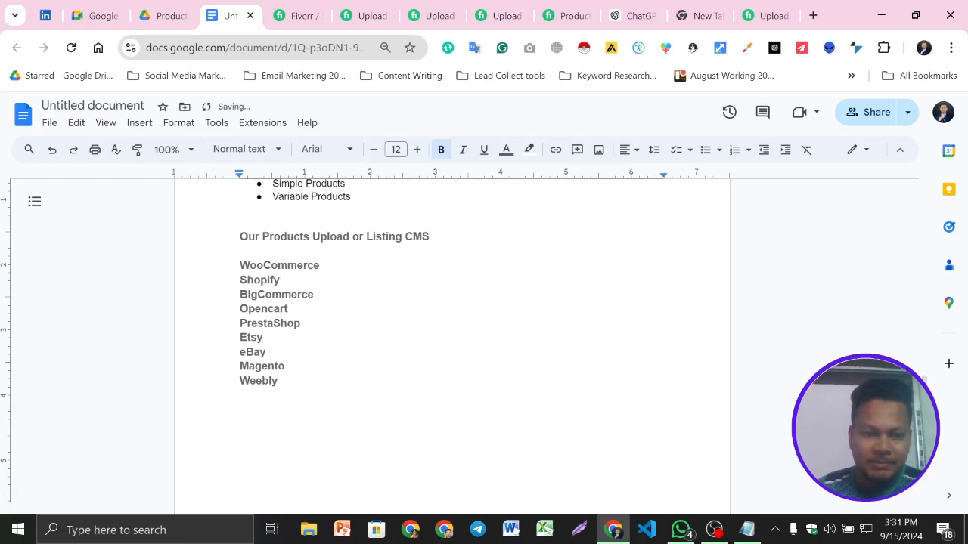
key(Return)
text(Aliex)
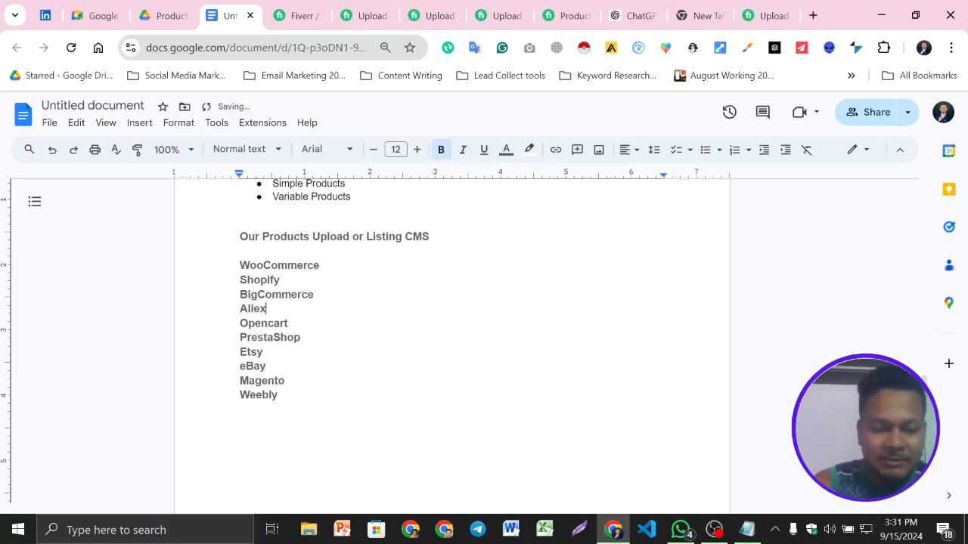
text(press)
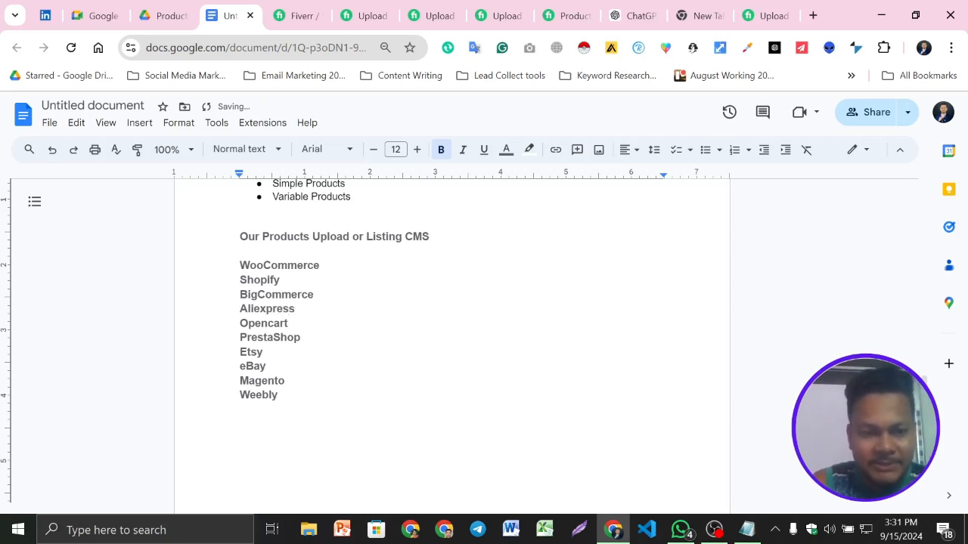
text( listing)
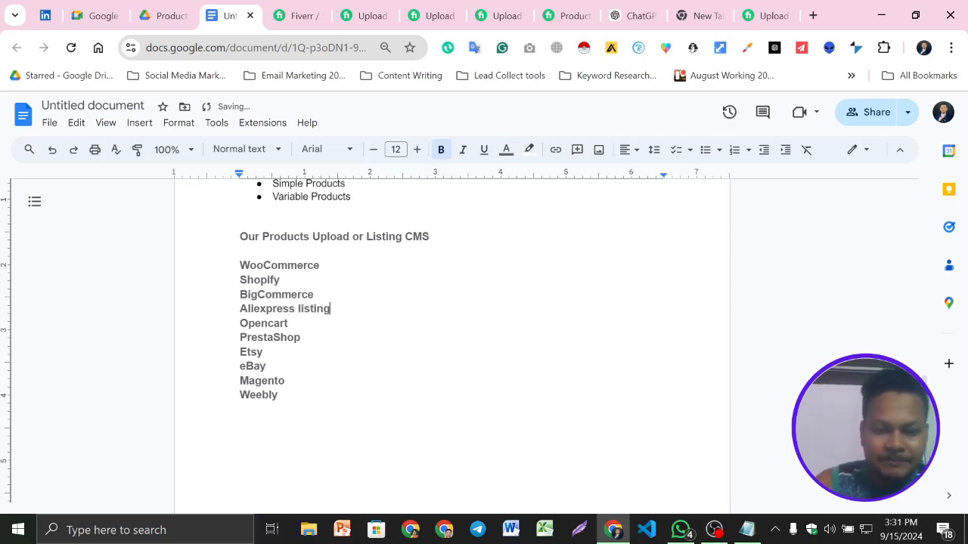
- Add an "Alibaba listing" line below the Aliexpress entry
key(Return)
text(Al)
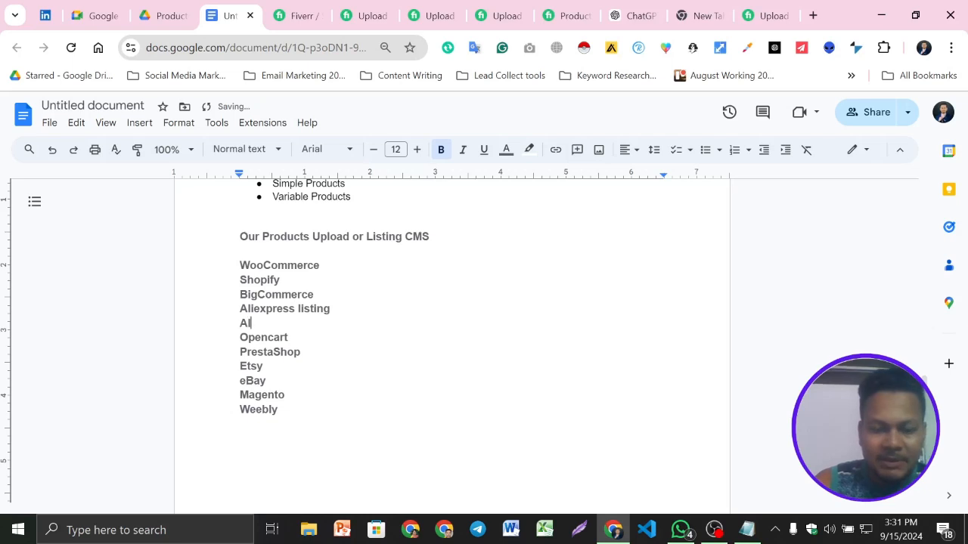
text(ibaba listing)
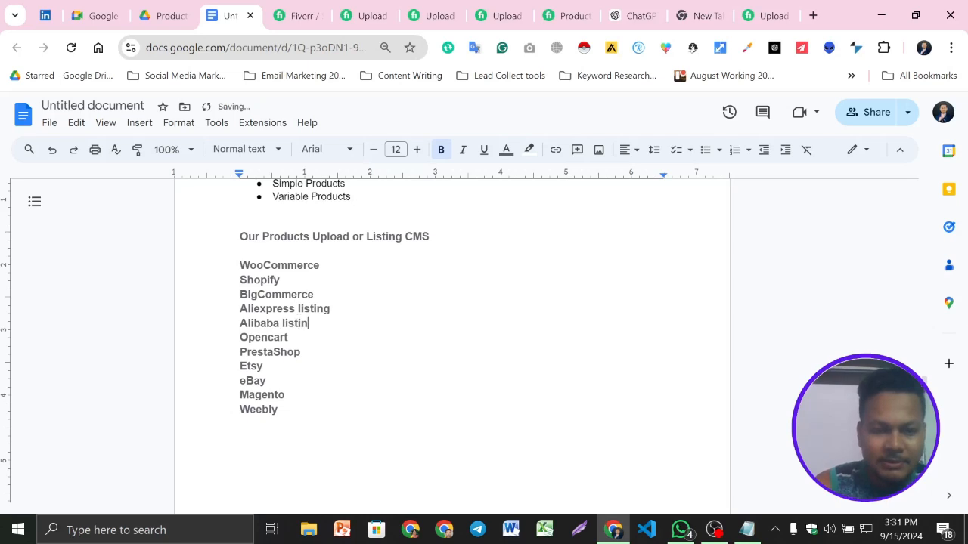
- Add an "Amazon listing" line below the Alibaba entry
key(Return)
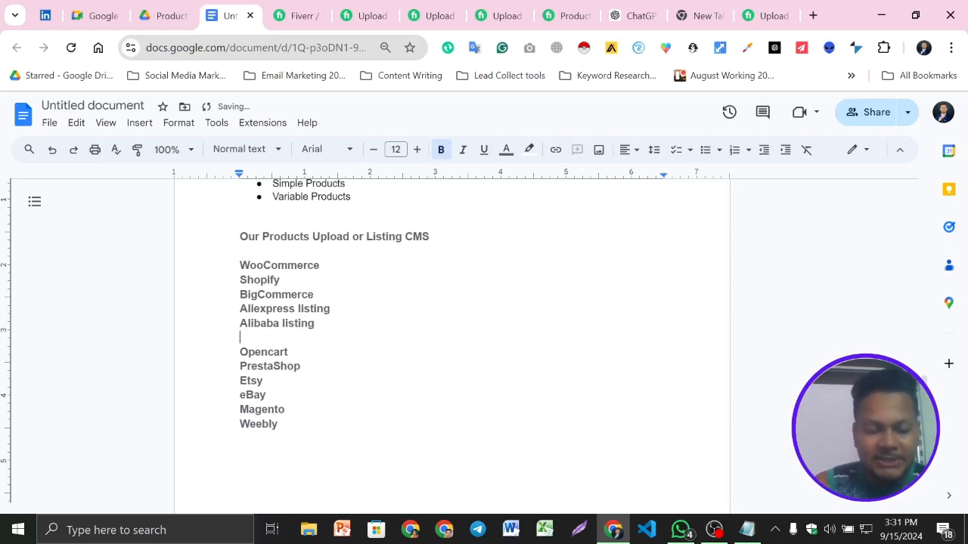
text(Amazon Alie)
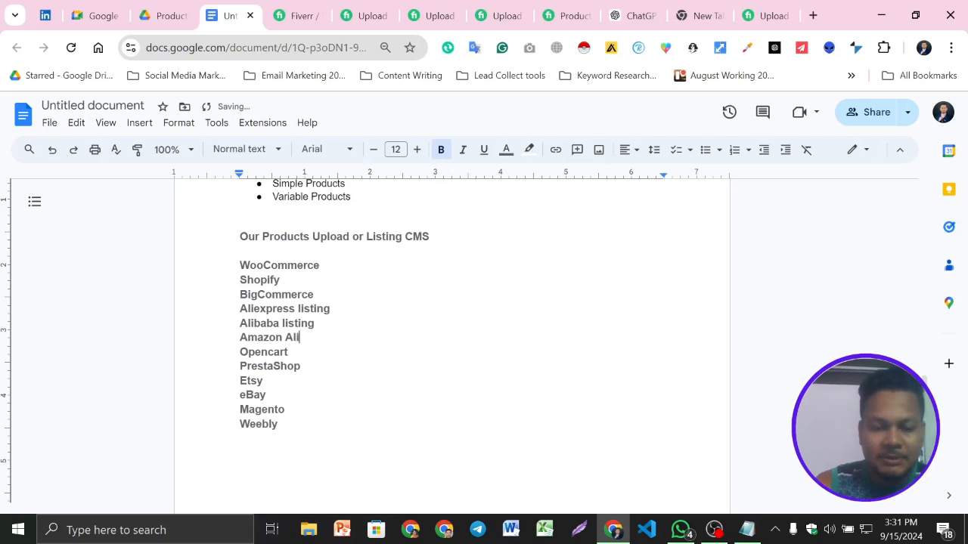
key(BackSpace)
key(BackSpace)
key(BackSpace)
key(BackSpace)
text(listing)
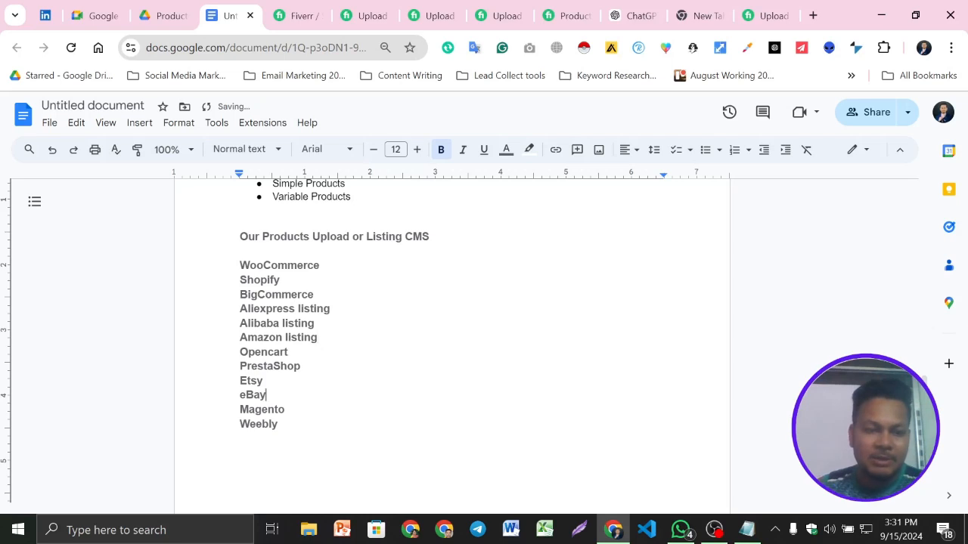
- Move Opencart and PrestaShop to the end of the CMS list, below Weebly
key(shift+Home)
click(267, 396)
drag(302, 367, 240, 353)
key(ctrl+c)
key(BackSpace)
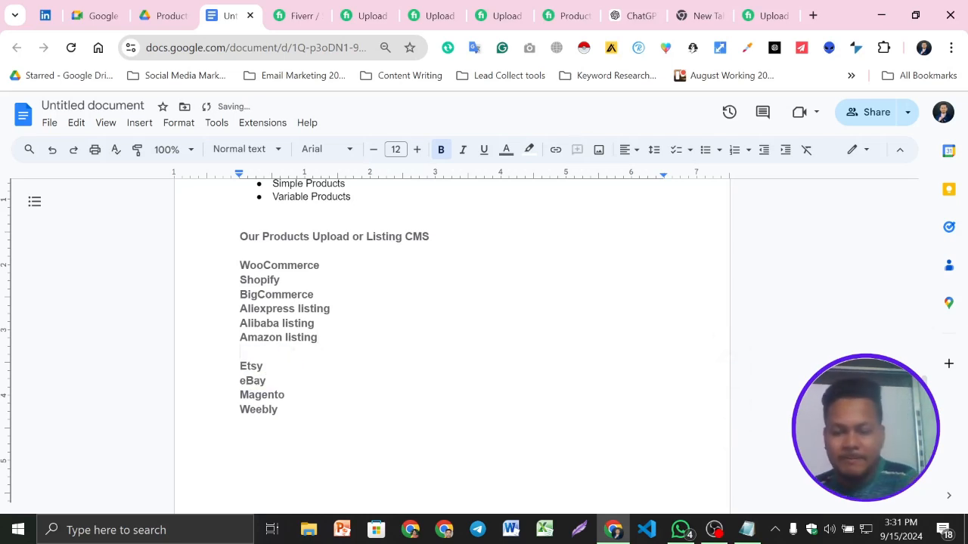
key(BackSpace)
key(Return)
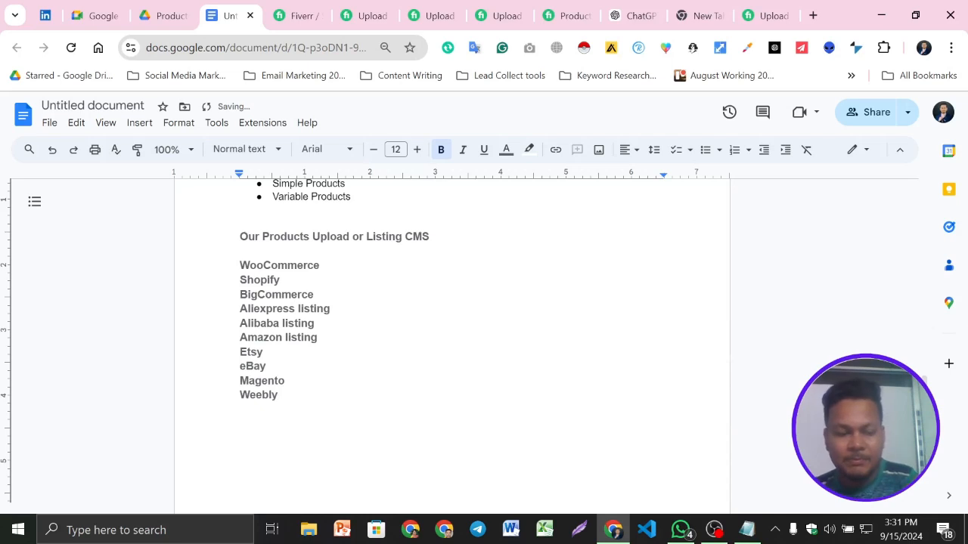
key(ctrl+v)
drag(286, 381, 240, 381)
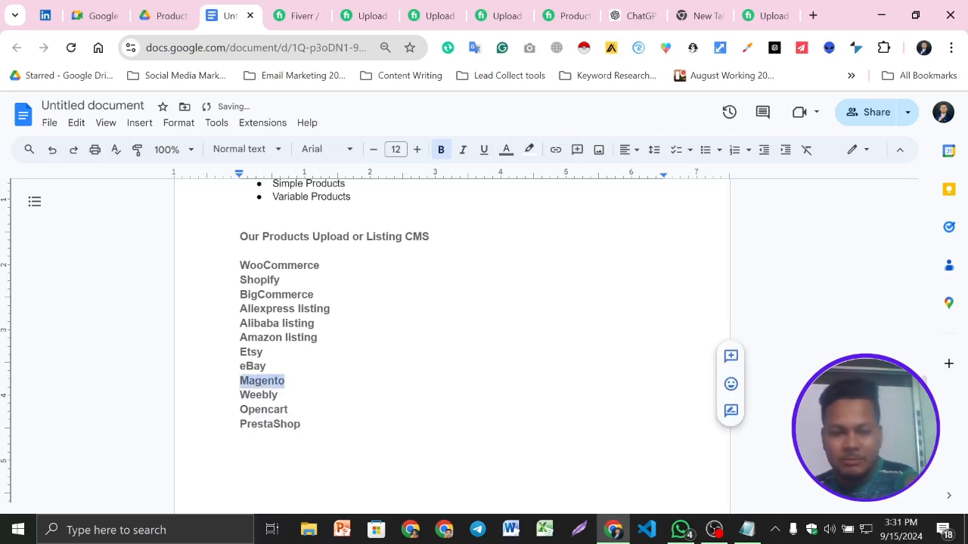
click(279, 396)
- Increase the font size of the "Our Products Upload or Listing CMS" heading by two points, keeping it bold
scroll(451, 340, up, 1)
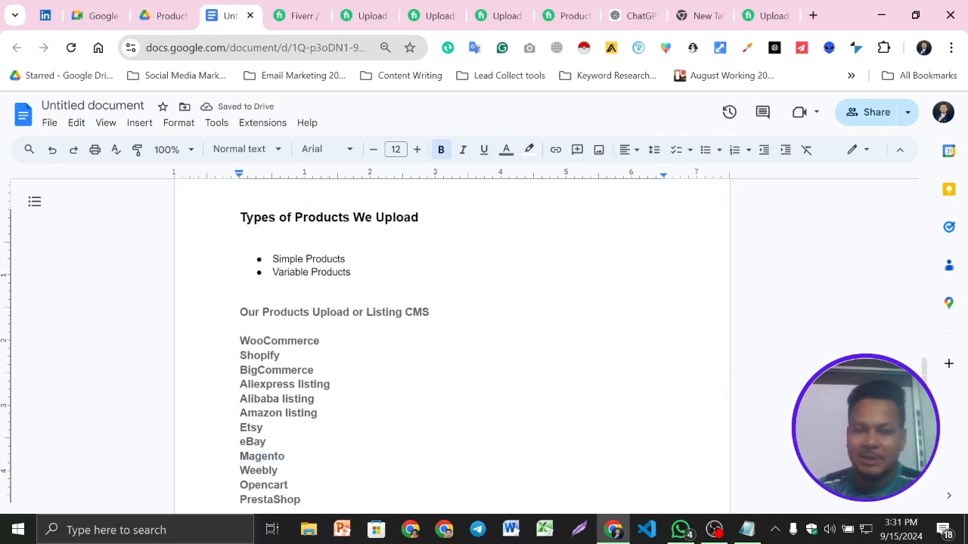
drag(239, 312, 435, 313)
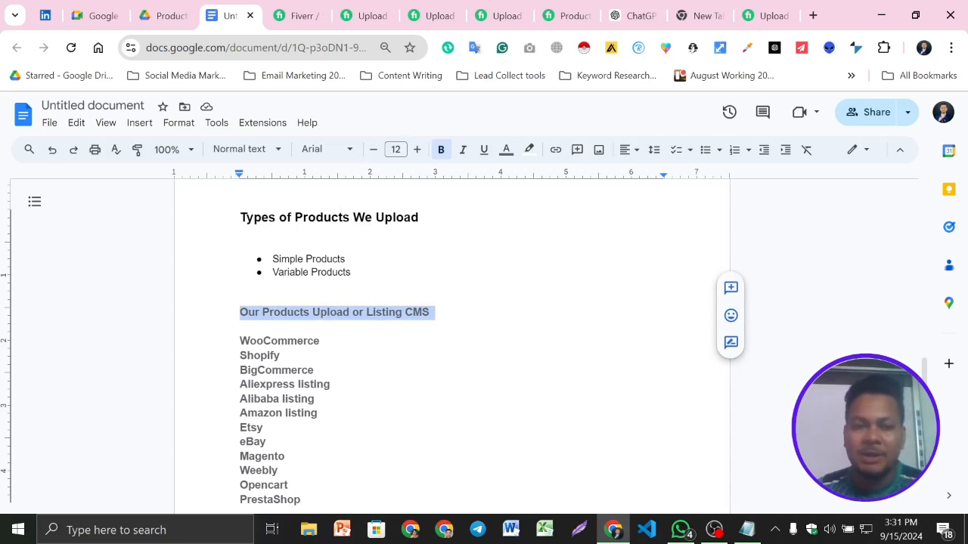
click(441, 149)
click(440, 149)
click(416, 150)
click(417, 153)
- Remove the bold from the CMS platform list, WooCommerce through PrestaShop, and format it as a bulleted list
scroll(340, 355, down, 1)
double_click(266, 354)
drag(302, 427, 240, 268)
click(440, 148)
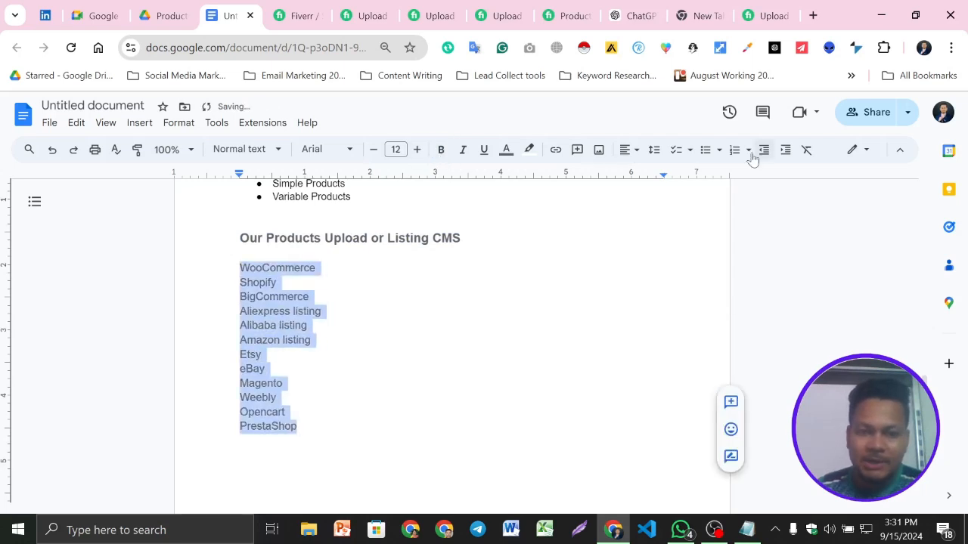
click(705, 149)
click(344, 339)
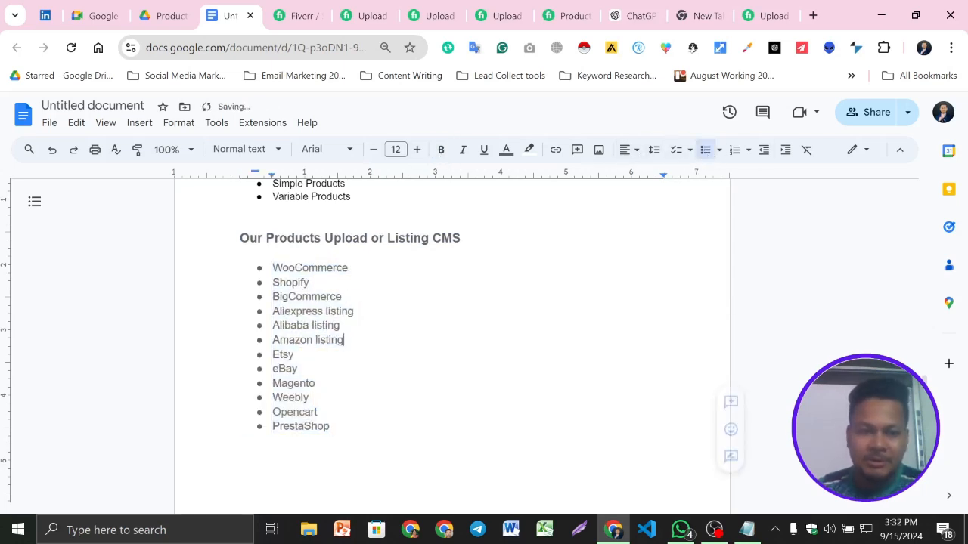
scroll(378, 340, up, 5)
scroll(378, 340, down, 6)
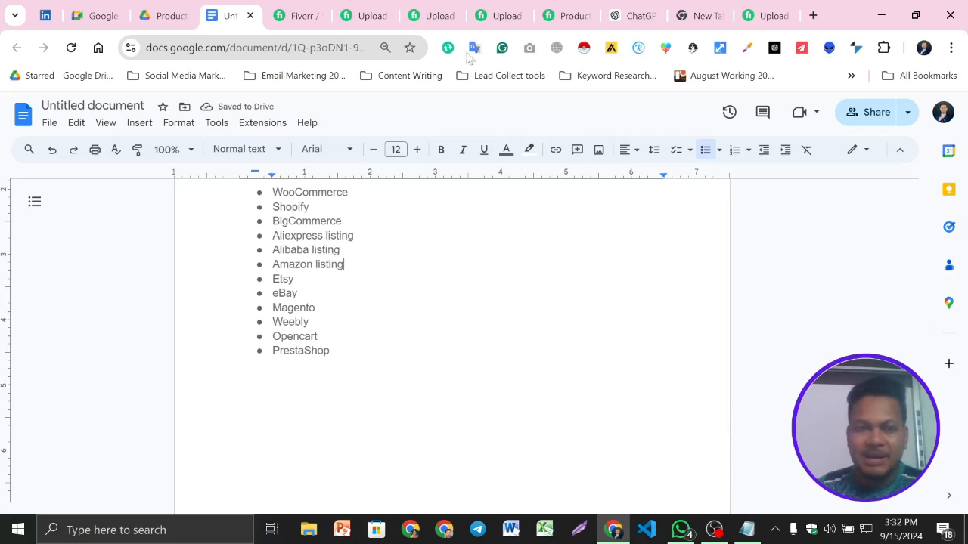
click(435, 15)
click(366, 15)
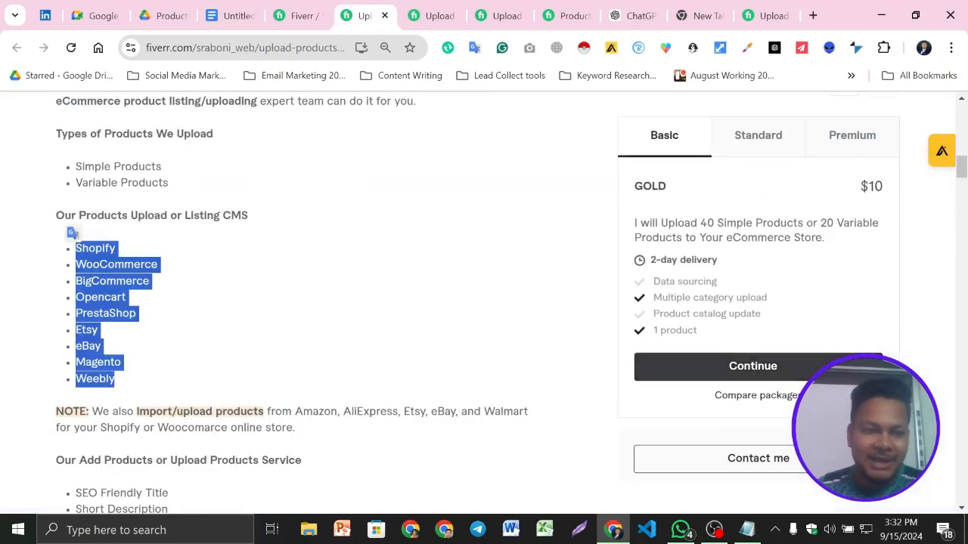
scroll(356, 325, down, 3)
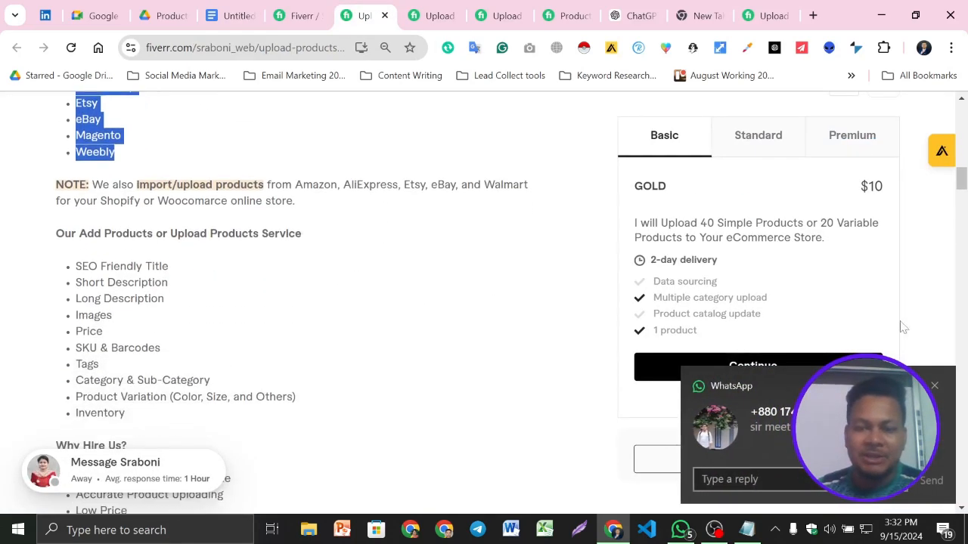
click(935, 386)
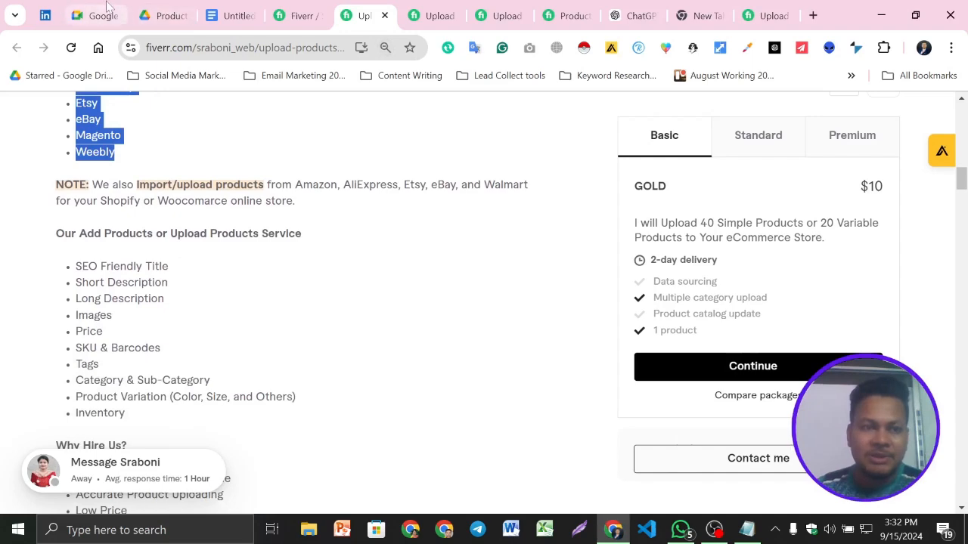
click(99, 9)
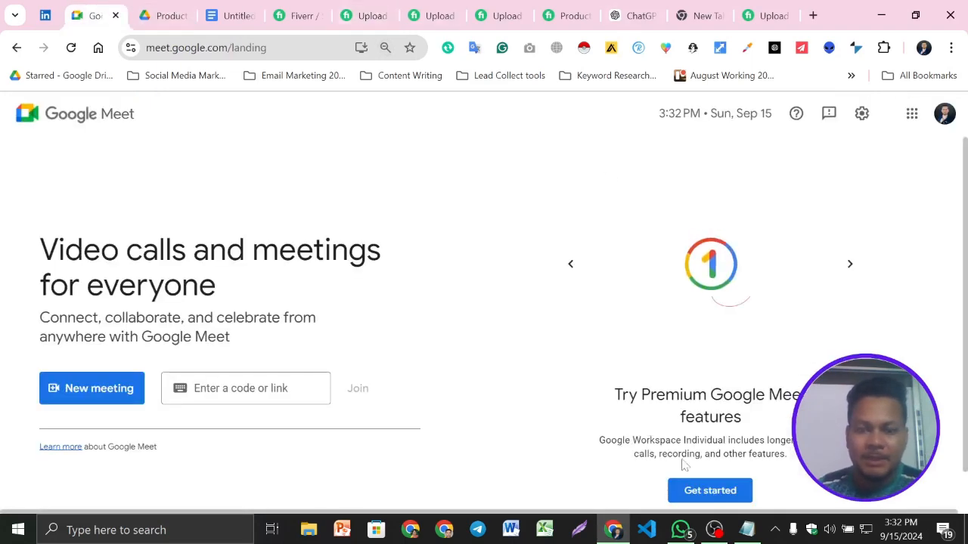
click(231, 15)
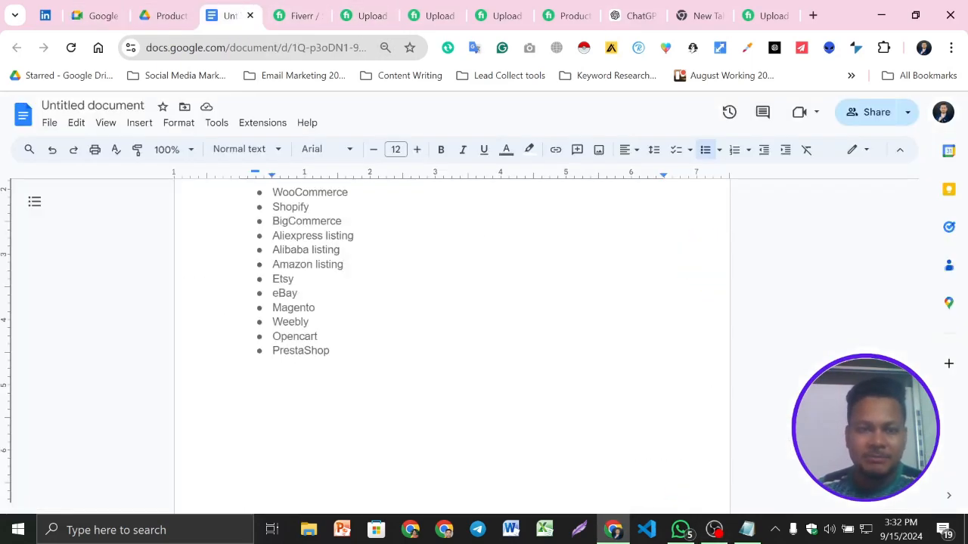
click(713, 529)
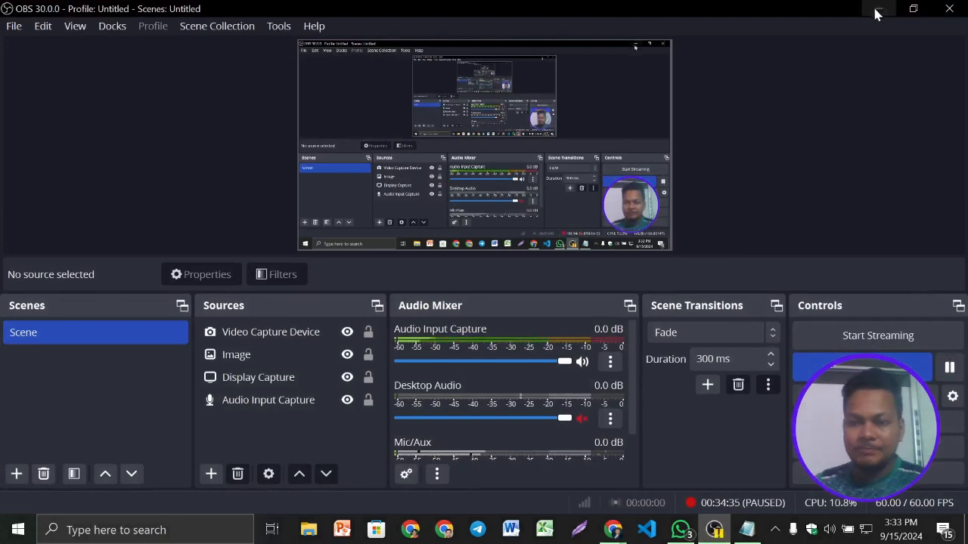
click(877, 10)
click(232, 15)
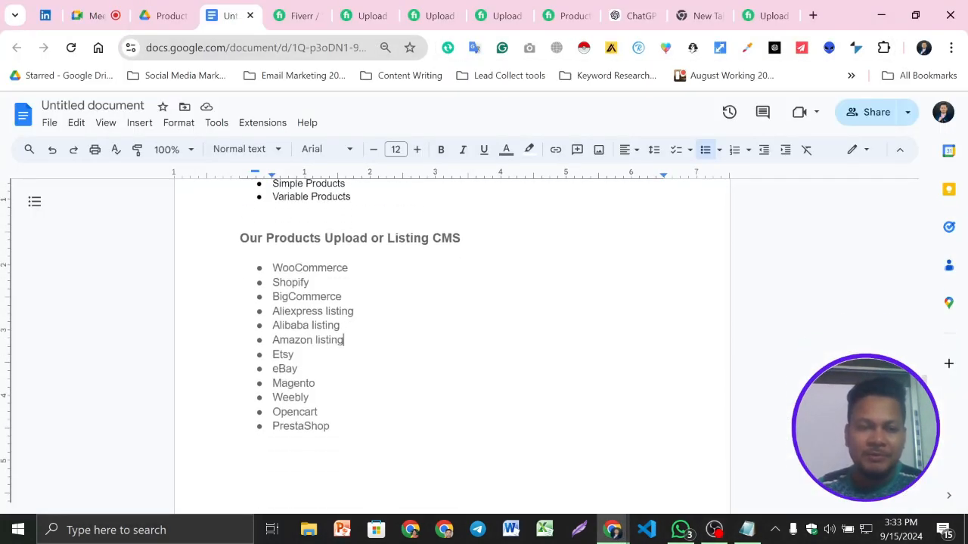
- Review the document's introduction, service list, product types and "Our Products Upload or Listing CMS" section
drag(240, 238, 467, 238)
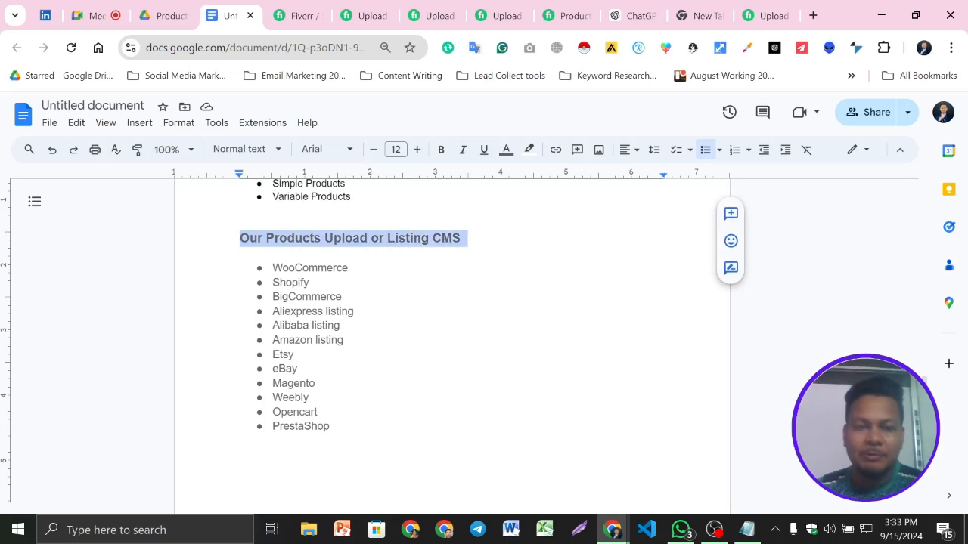
click(341, 325)
scroll(452, 340, up, 1)
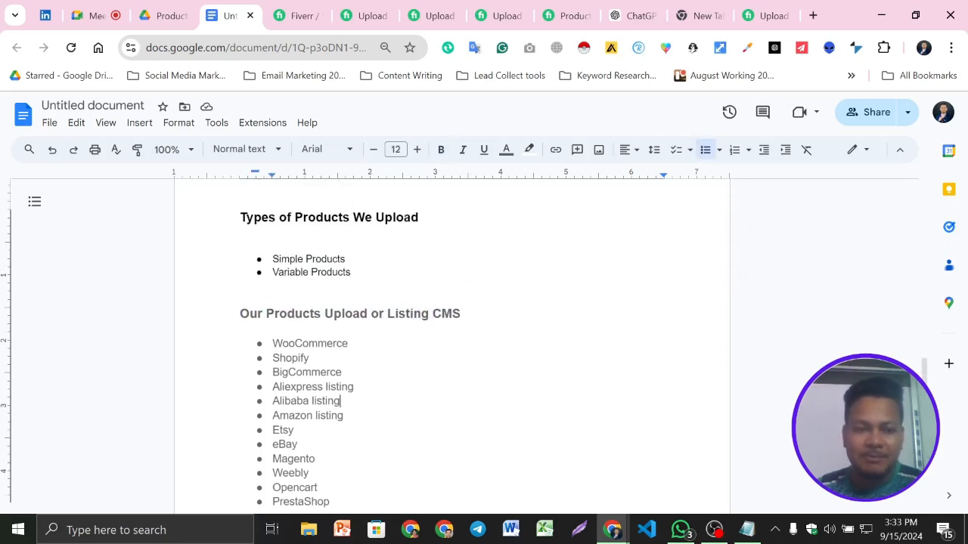
scroll(451, 341, down, 2)
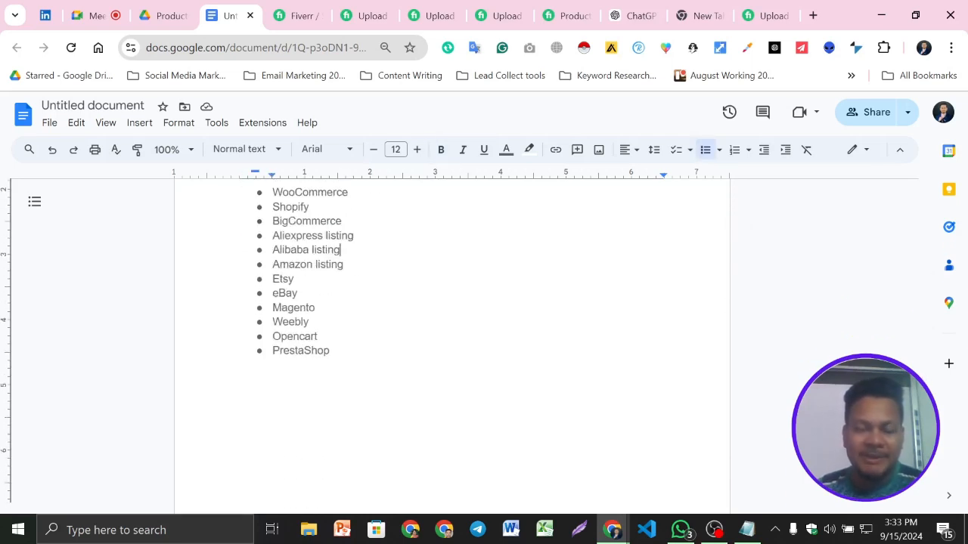
scroll(332, 351, up, 3)
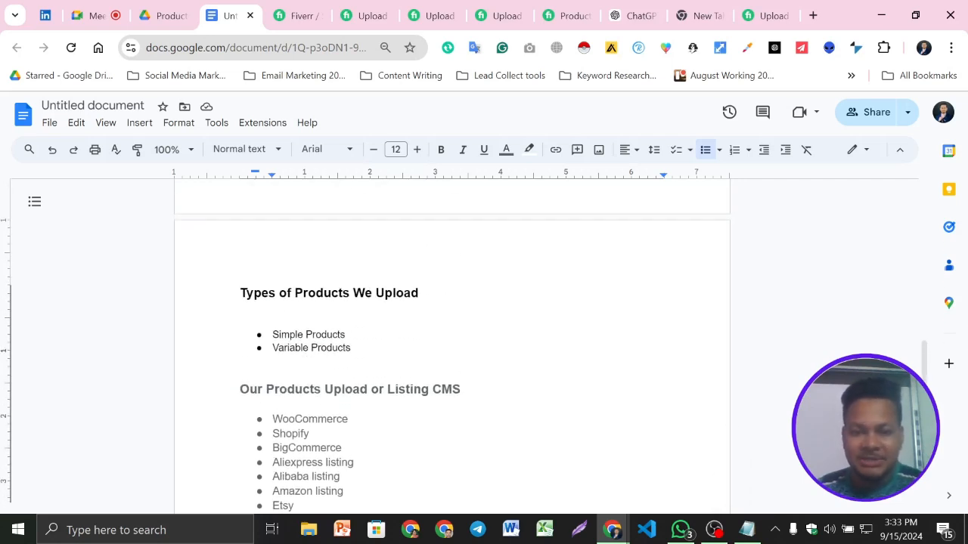
scroll(451, 341, down, 1)
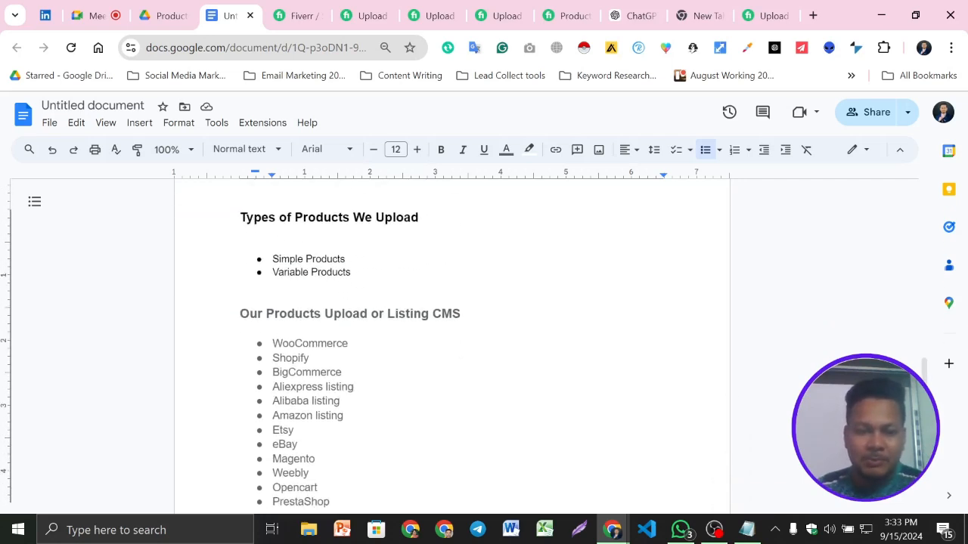
click(461, 313)
scroll(461, 340, up, 9)
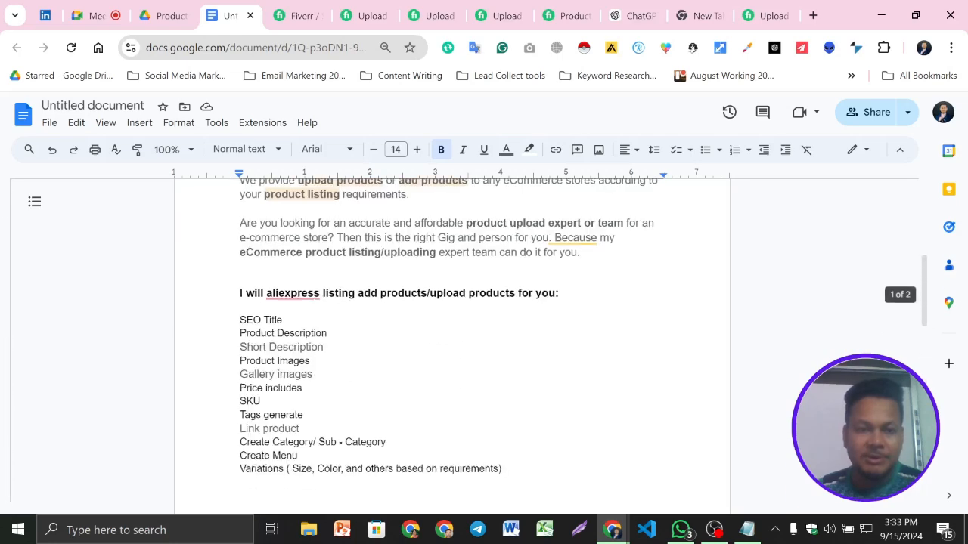
scroll(461, 341, down, 2)
scroll(451, 340, up, 3)
scroll(451, 341, down, 7)
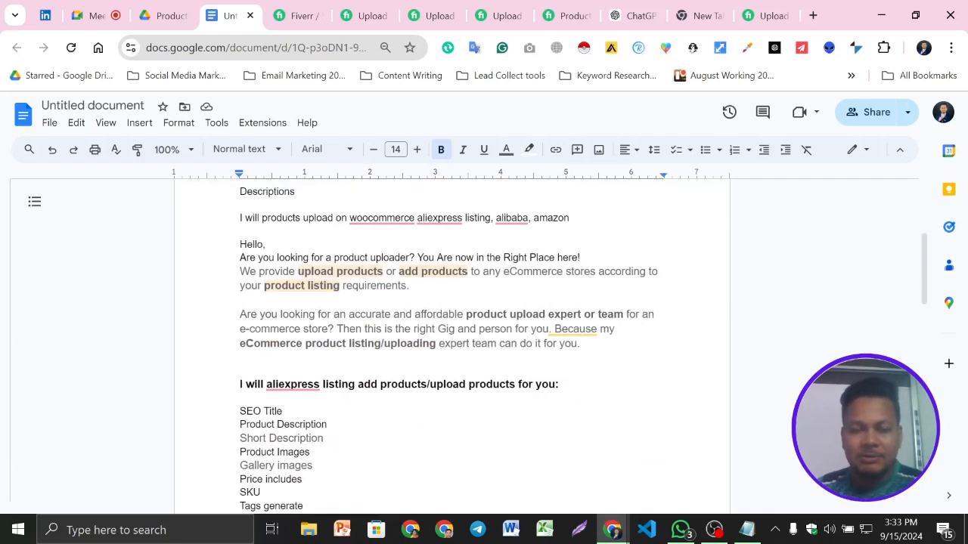
- Copy the "We Need to Start" section with its three bullets from the competing upload-products gig on Fiverr
click(360, 8)
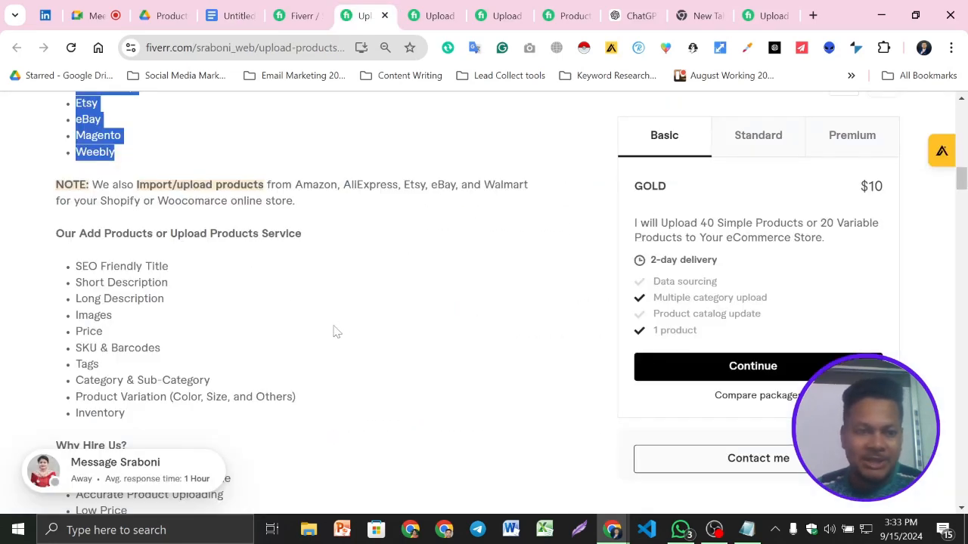
scroll(254, 281, down, 2)
scroll(255, 282, down, 3)
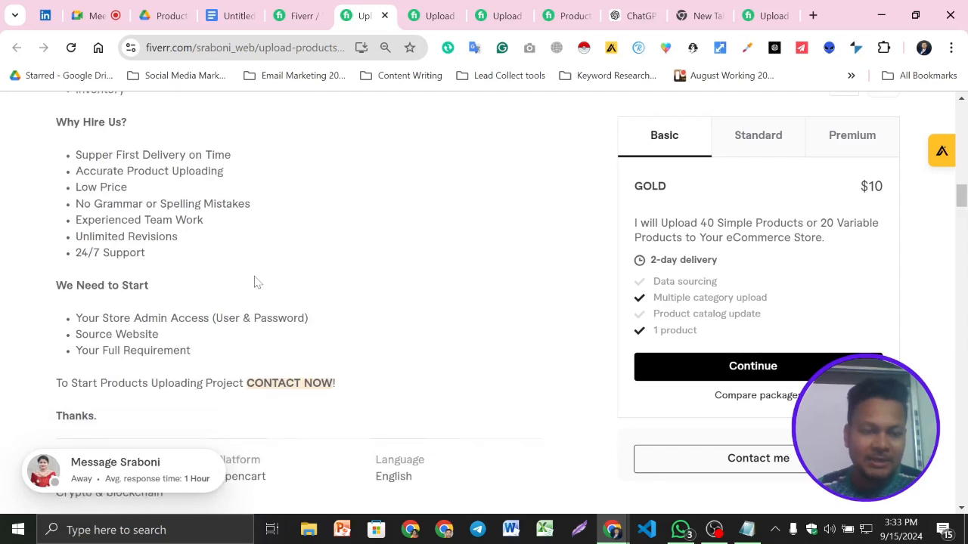
scroll(254, 282, up, 1)
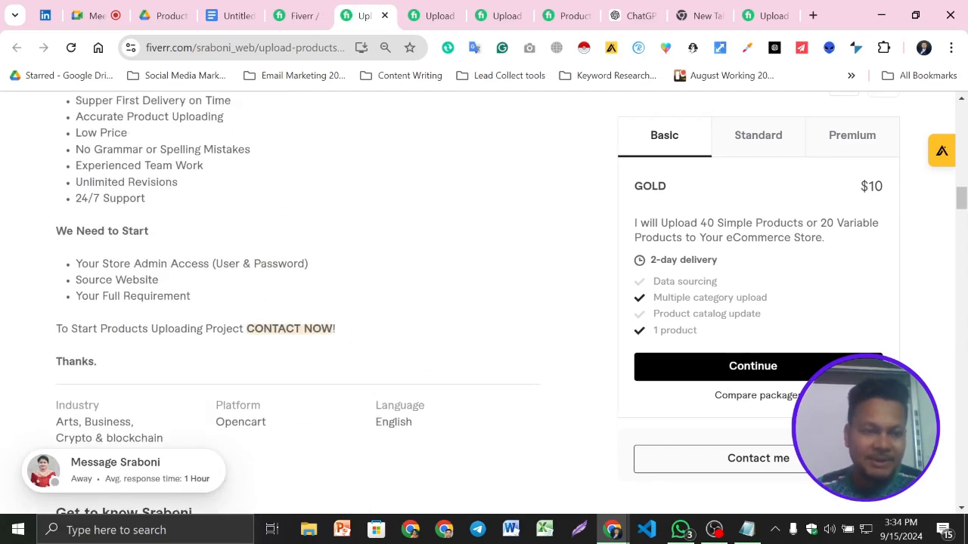
drag(198, 299, 56, 227)
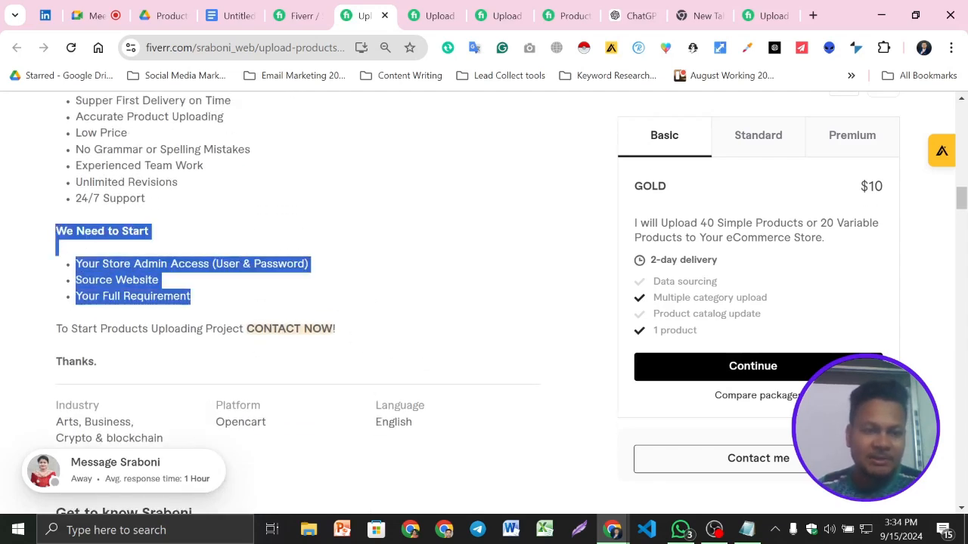
- Look over the document's CMS list, another competing product-upload gig on Fiverr, and the document's introduction and service list
click(231, 10)
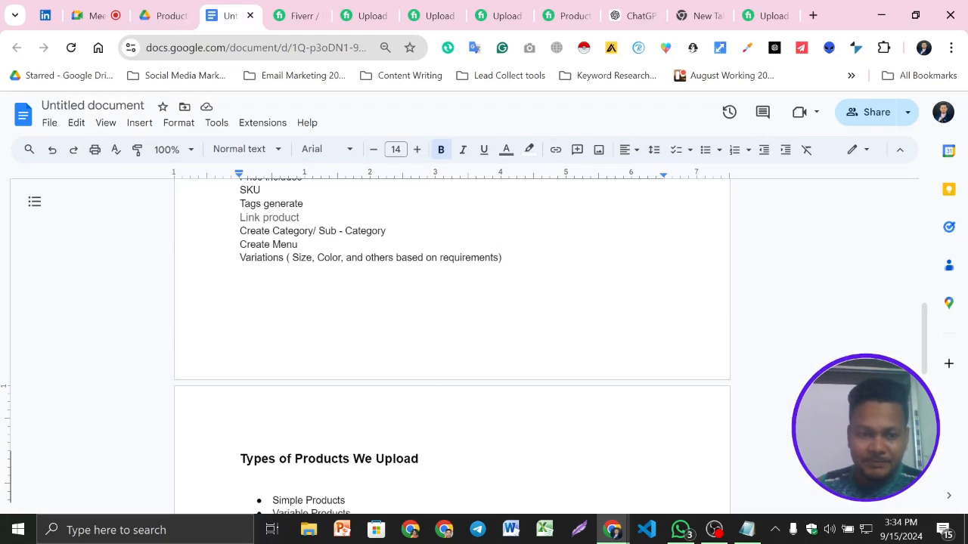
scroll(219, 310, down, 4)
scroll(451, 340, down, 2)
click(240, 304)
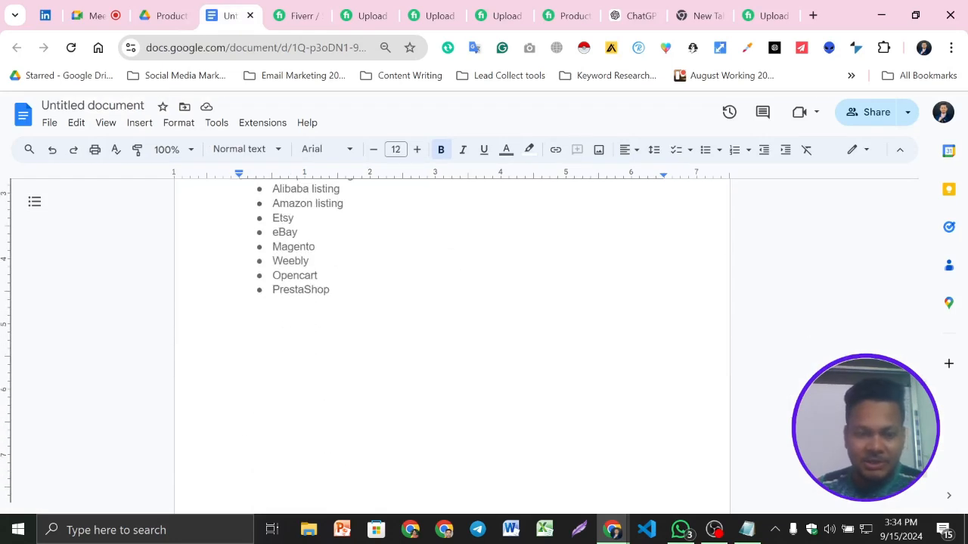
scroll(451, 340, up, 2)
scroll(452, 340, down, 2)
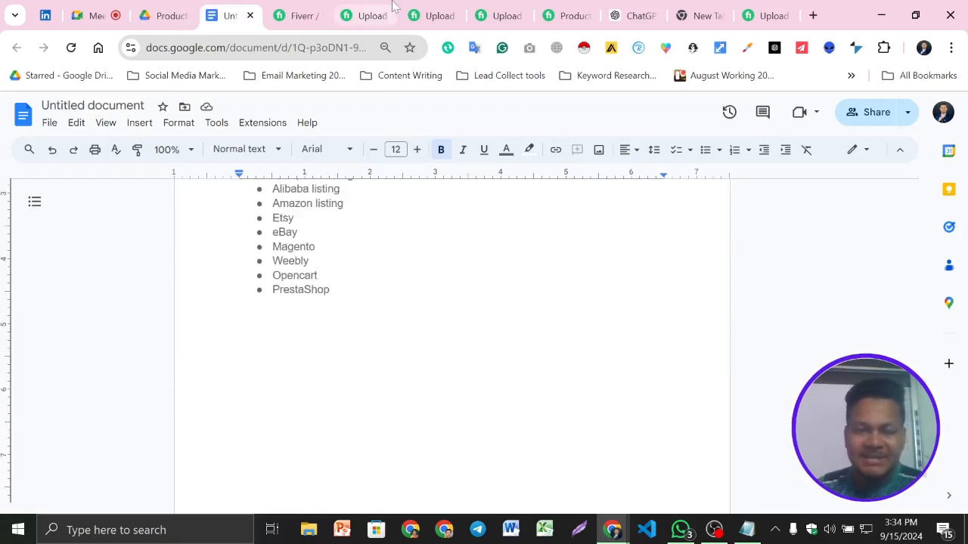
click(370, 9)
click(423, 10)
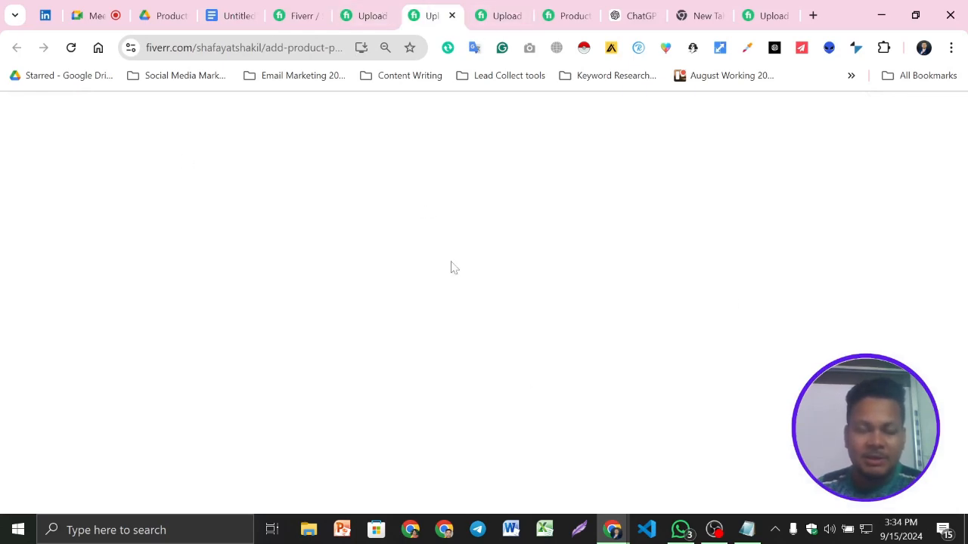
scroll(484, 284, up, 2)
scroll(439, 276, down, 4)
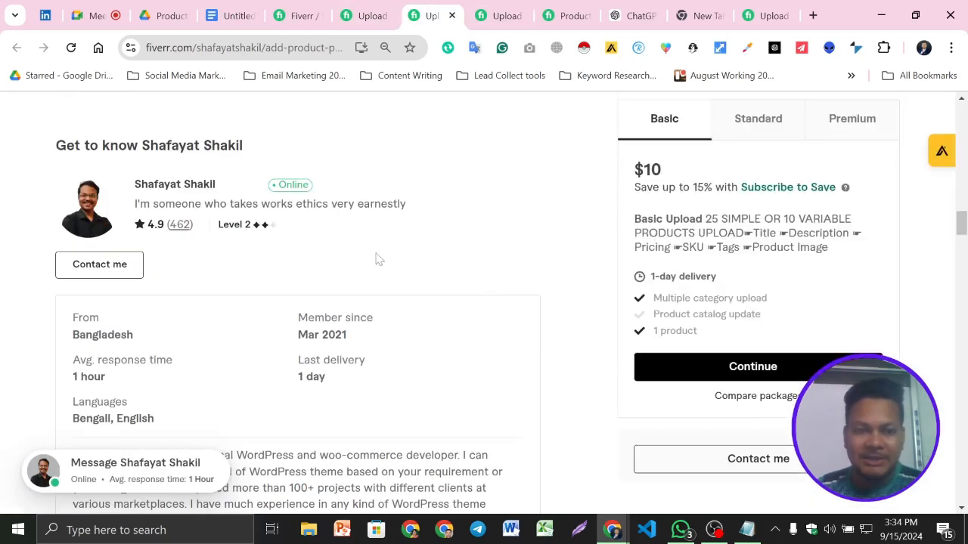
click(239, 9)
scroll(452, 341, up, 10)
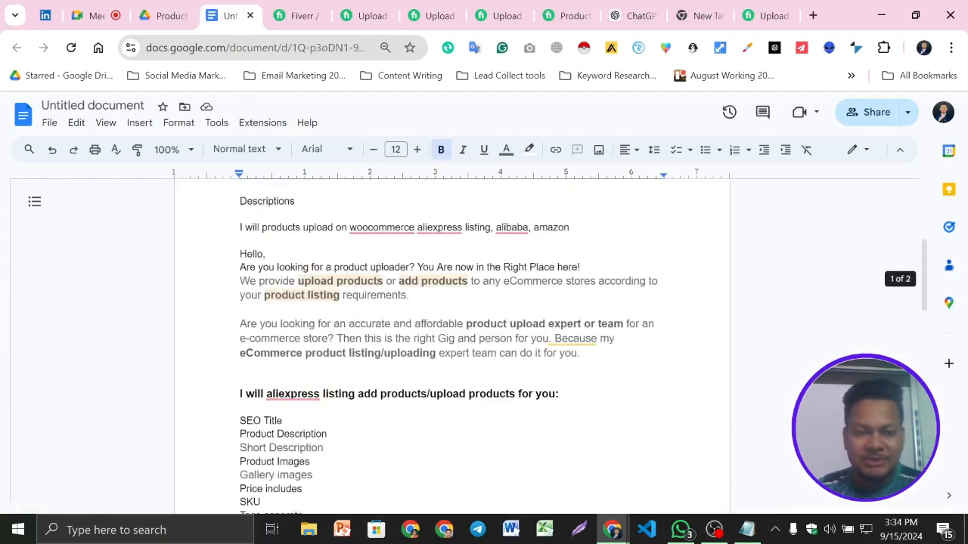
scroll(452, 340, down, 3)
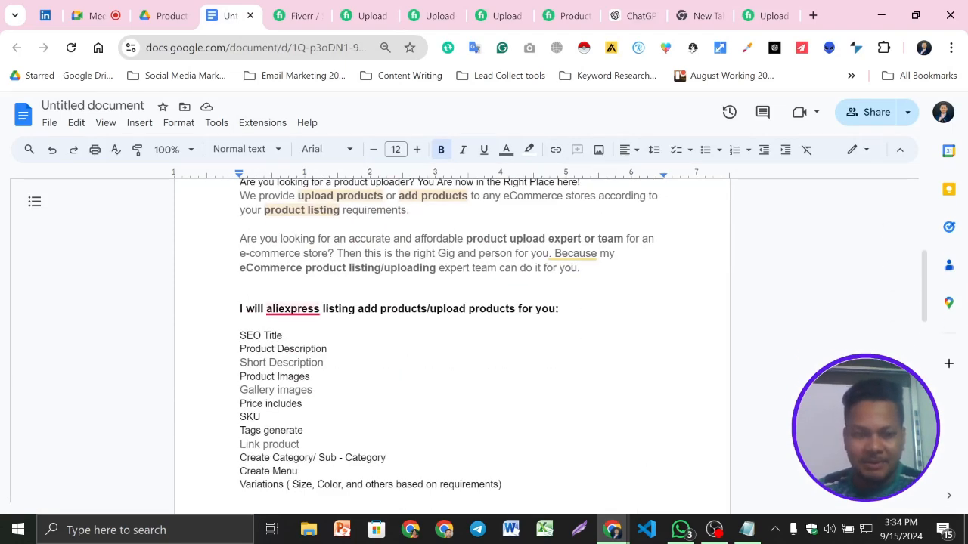
click(563, 309)
scroll(452, 340, down, 10)
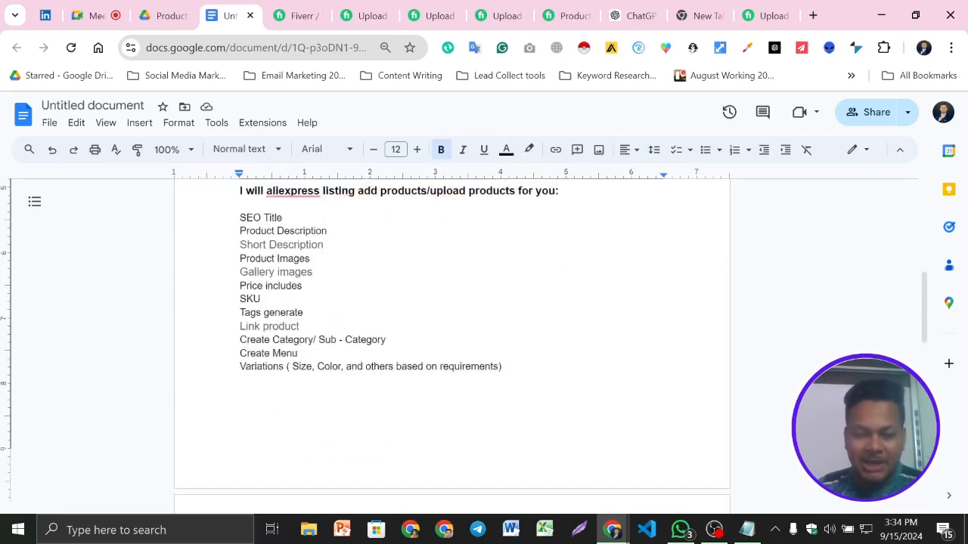
scroll(452, 340, up, 2)
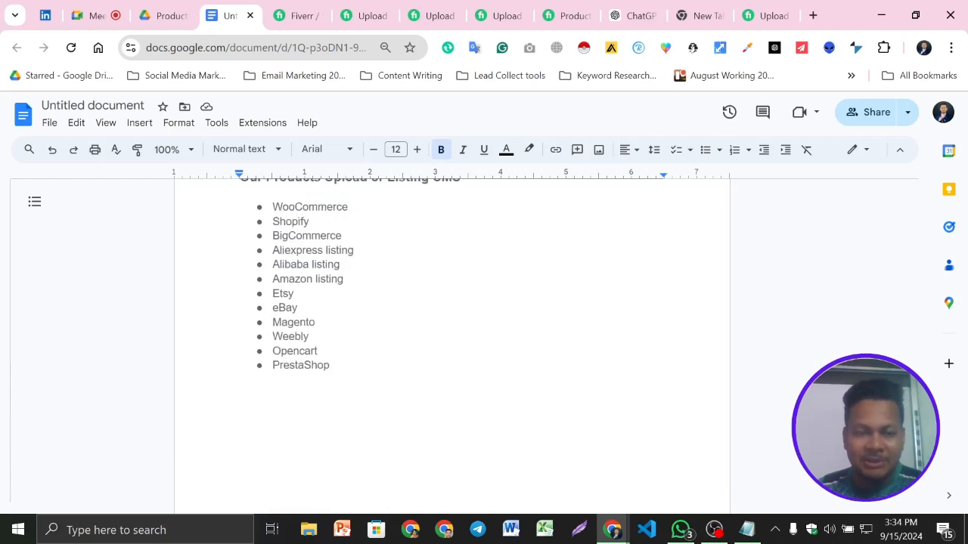
- Set the text color of the whole document to black
key(ctrl+a)
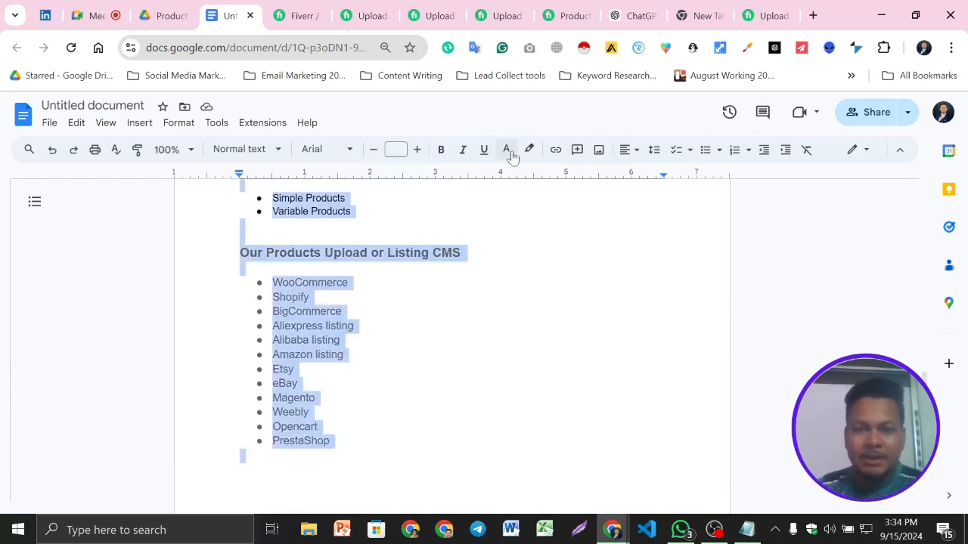
click(506, 149)
click(509, 174)
click(345, 354)
- Paste the copied "We Need to Start" section below the CMS list, leaving blank lines after PrestaShop
scroll(452, 341, down, 2)
click(240, 304)
key(Return)
scroll(452, 340, up, 1)
scroll(452, 340, down, 1)
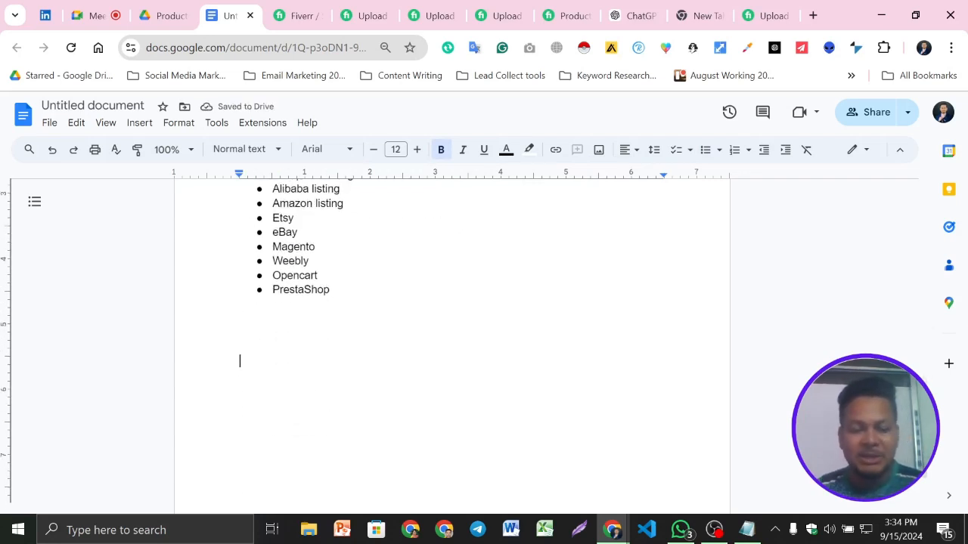
key(ctrl+v)
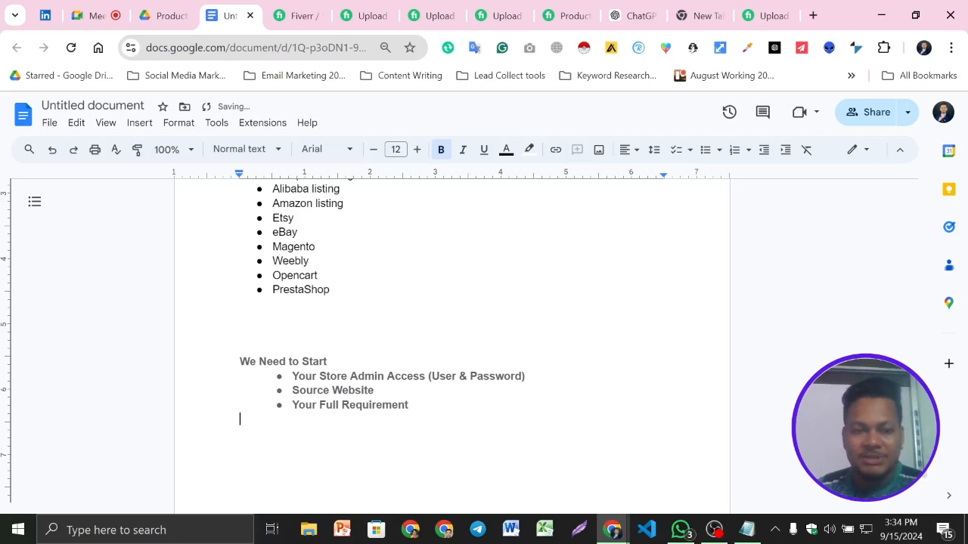
- Add a dotted separator line across the text width above the "We Need to Start" heading
click(240, 333)
key(Return)
key(Return)
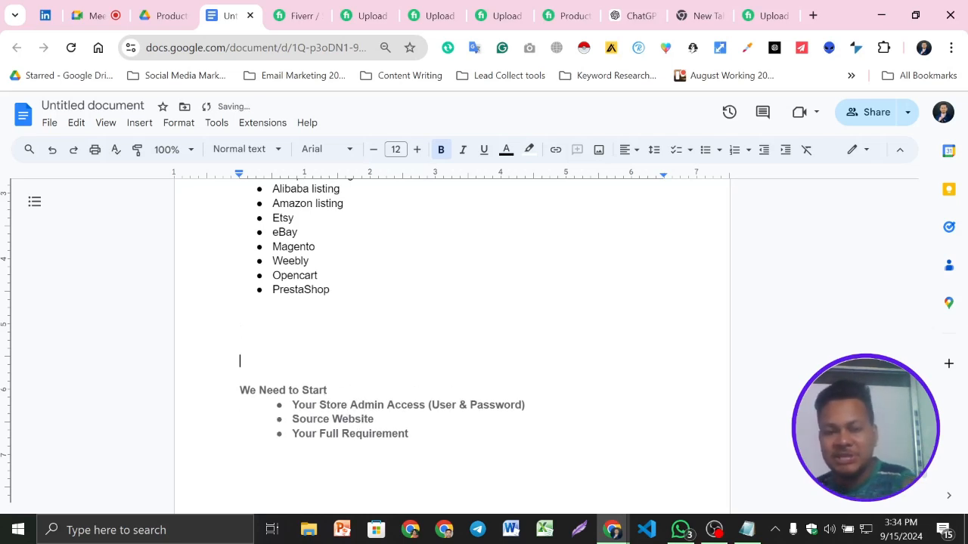
scroll(452, 340, down, 2)
text(...........................................................................................................................)
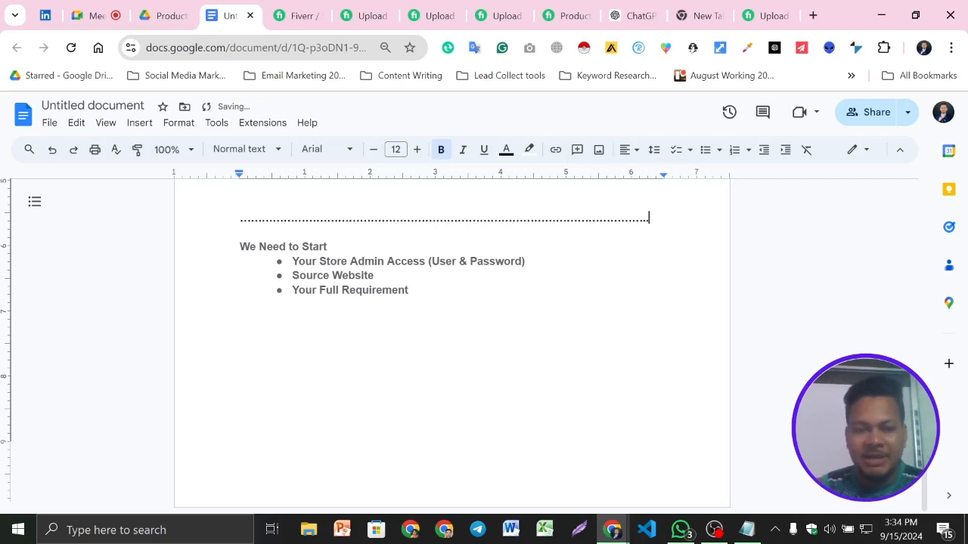
- Extend the "Source Website" bullet under "We Need to Start" to read "Source Website/Products info details"
click(376, 262)
click(459, 262)
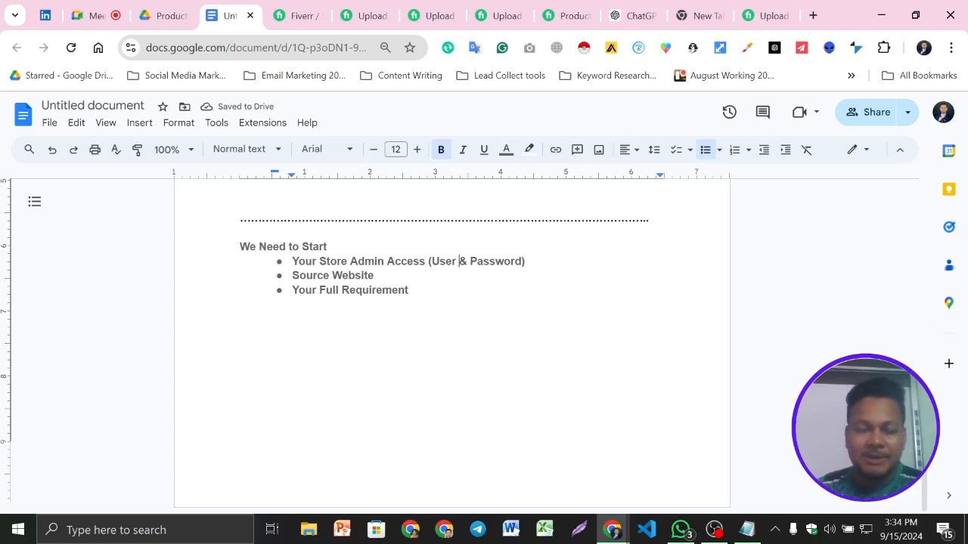
key(shift+Left)
key(shift+Left)
key(shift+Left)
key(shift+Left)
key(shift+Left)
key(shift+Left)
key(shift+Left)
key(shift+Left)
key(shift+Left)
key(shift+Left)
key(shift+Left)
key(shift+Left)
key(shift+Left)
key(shift+Left)
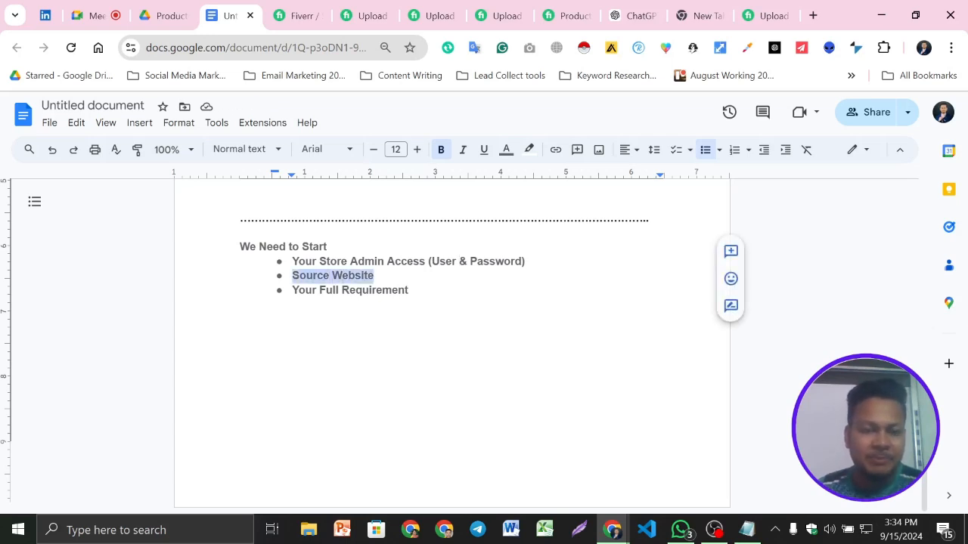
key(Right)
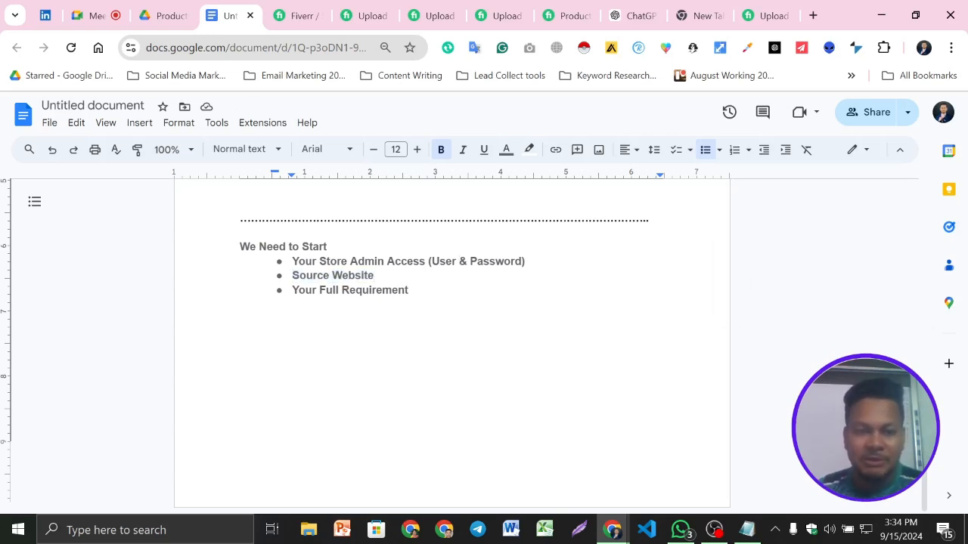
double_click(411, 290)
key(Right)
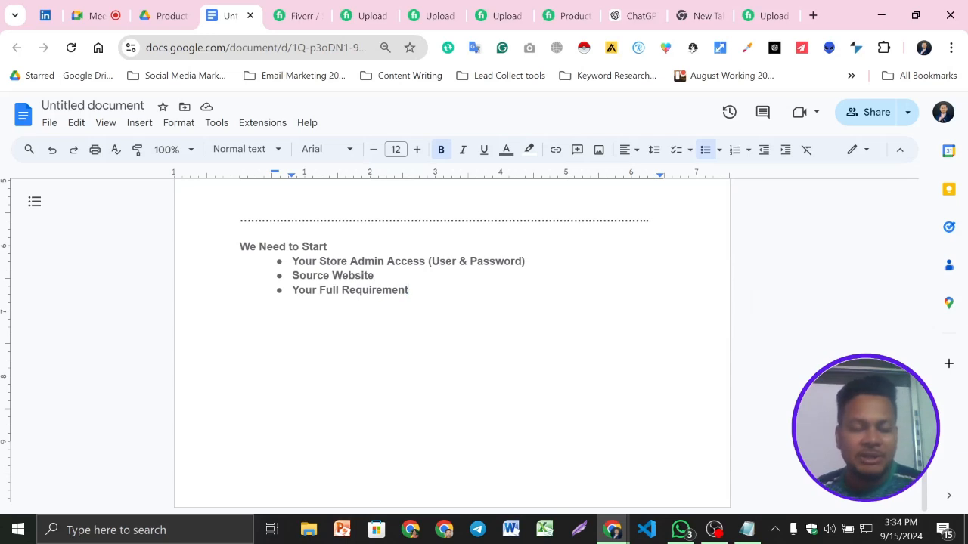
scroll(451, 344, up, 1)
scroll(451, 344, down, 1)
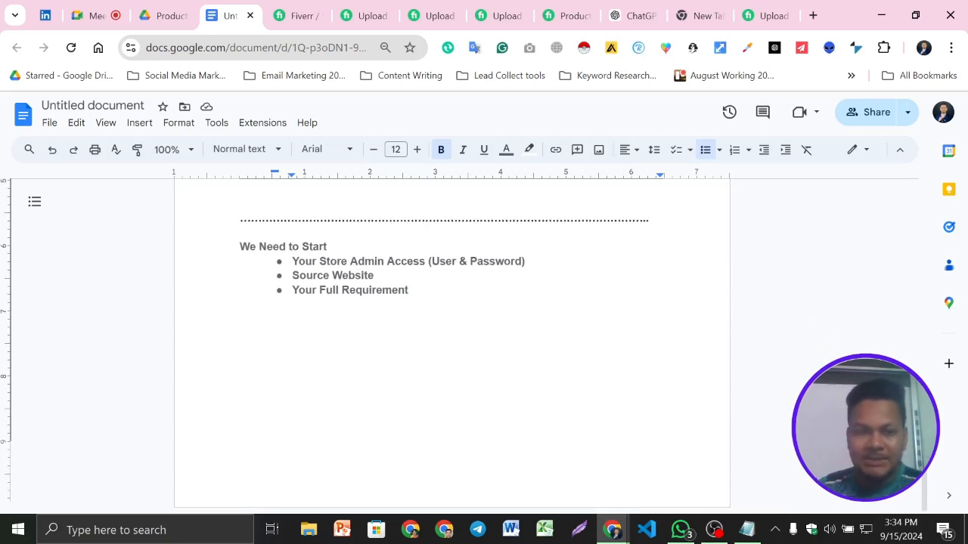
text(/Pro)
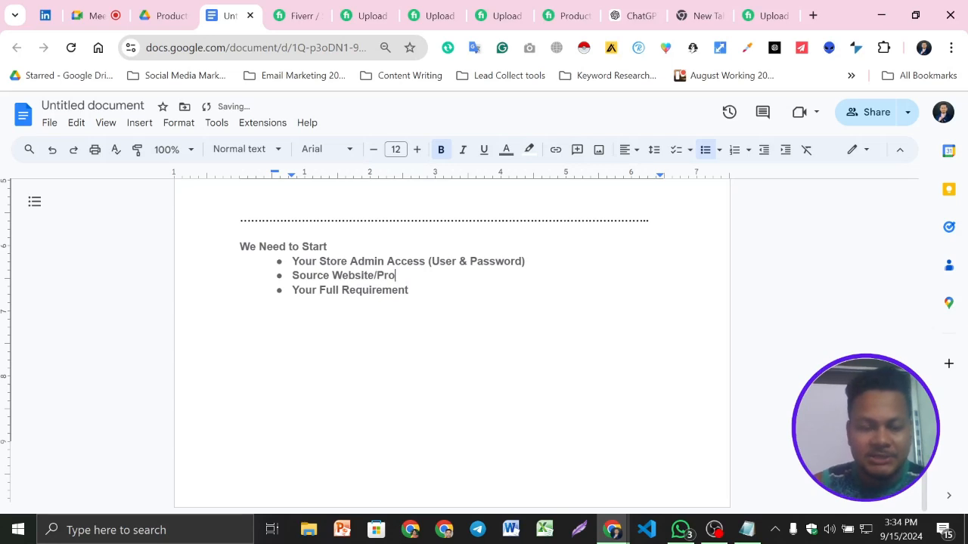
text(ducts Info de)
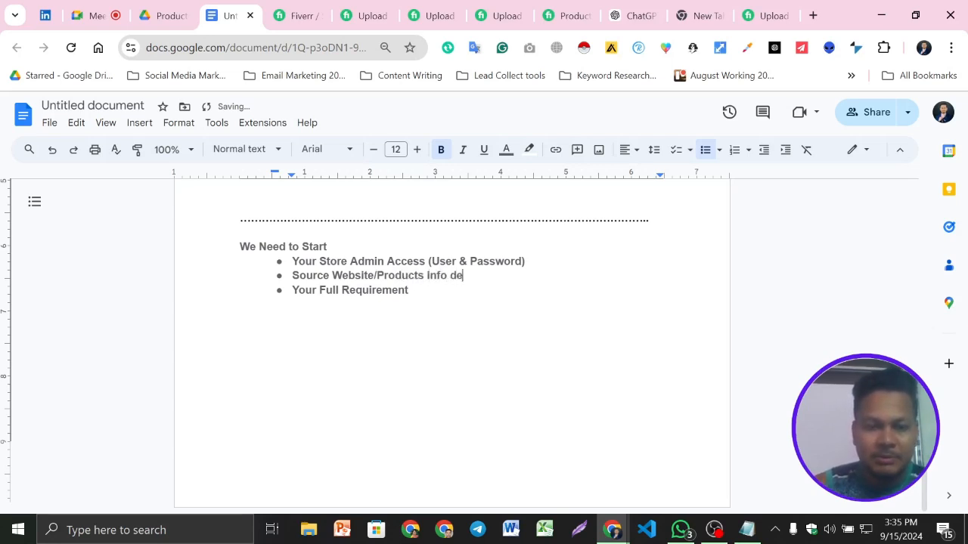
text(tails)
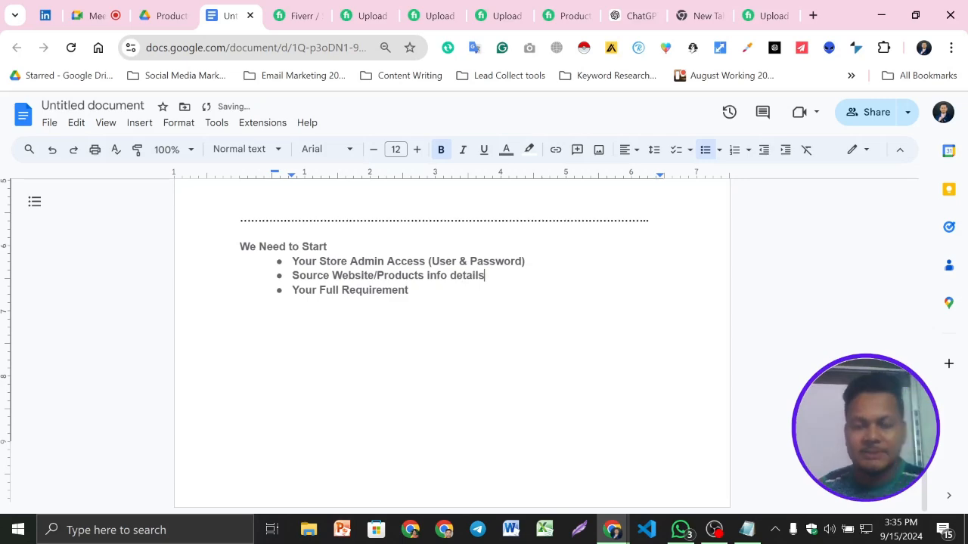
- Add blank lines below the "Your Full Requirement" bullet at the end of the document
click(240, 305)
scroll(451, 344, up, 12)
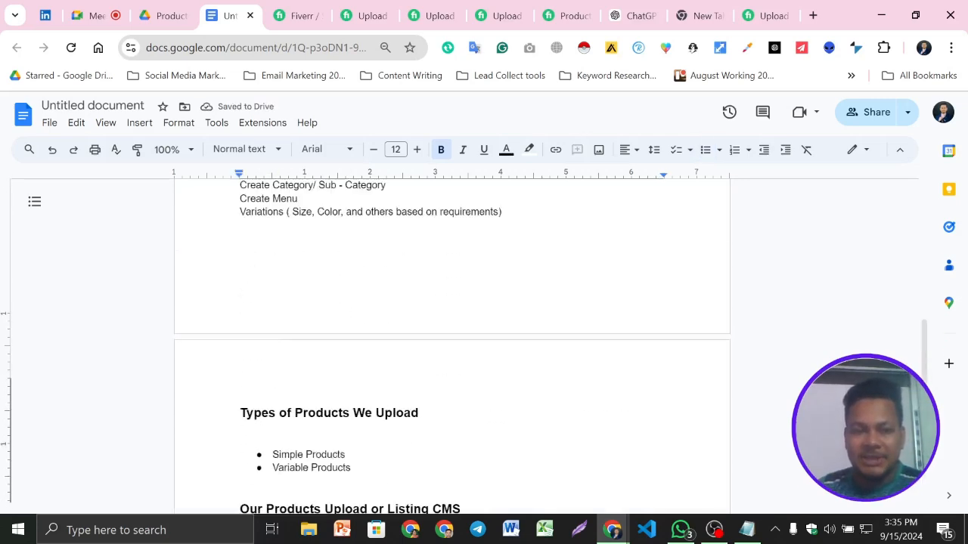
scroll(451, 344, up, 3)
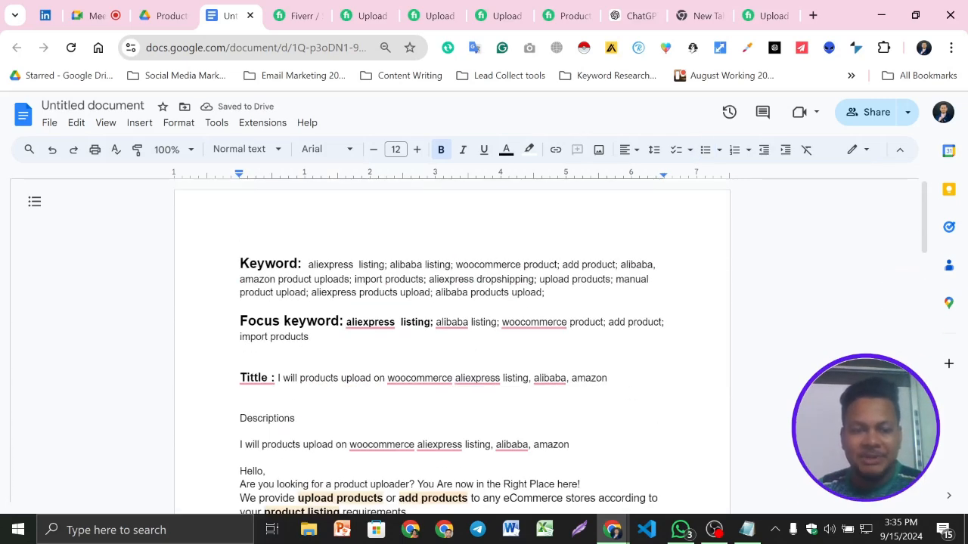
scroll(451, 344, down, 2)
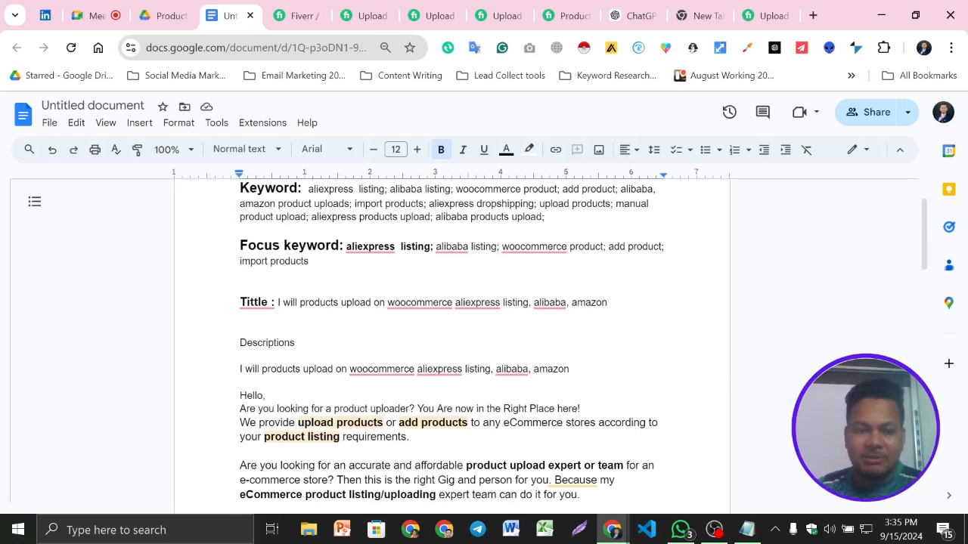
scroll(451, 344, down, 12)
scroll(452, 344, down, 5)
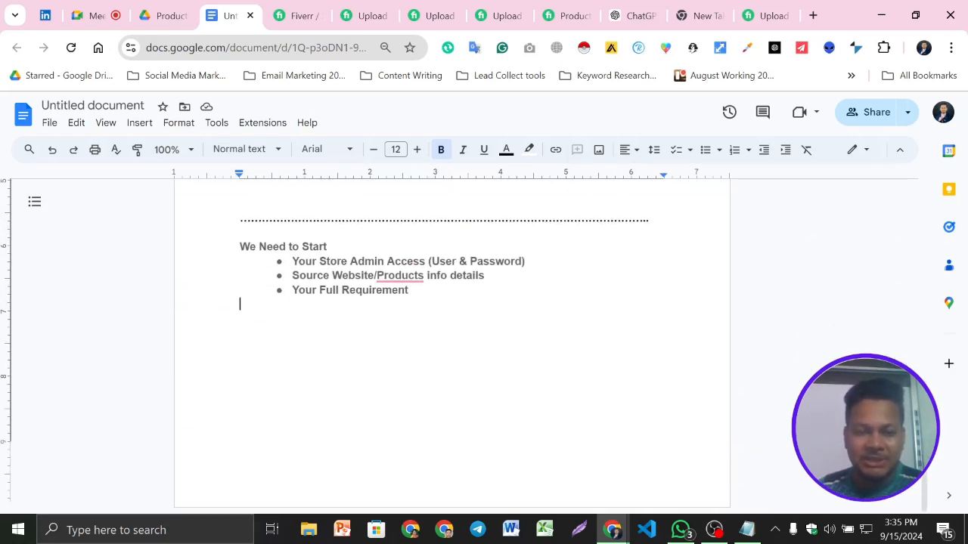
key(Return)
key(Return)
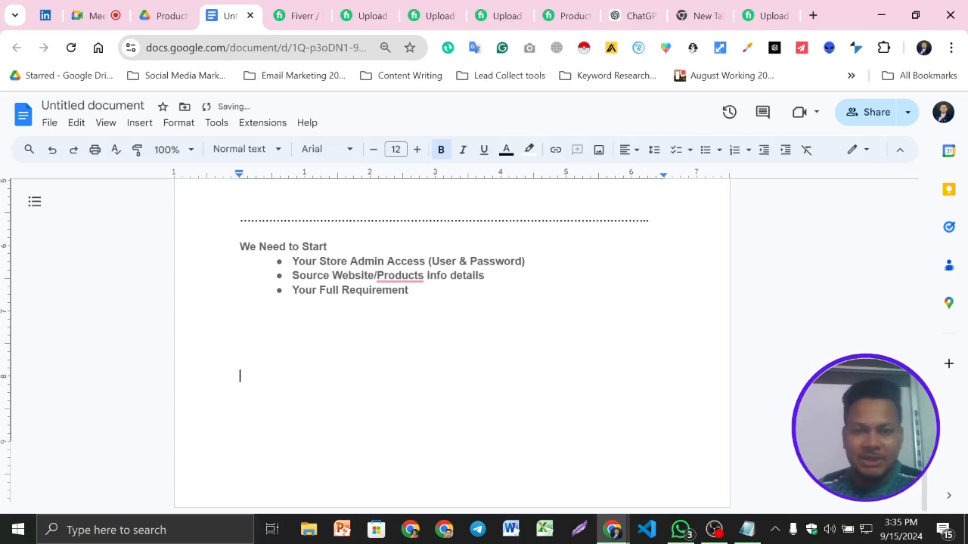
- Copy the closing "To Start Products Uploading Project CONTACT NOW! Thanks." lines from the competing Fiverr gig that has the "We Need to Start" section
click(431, 15)
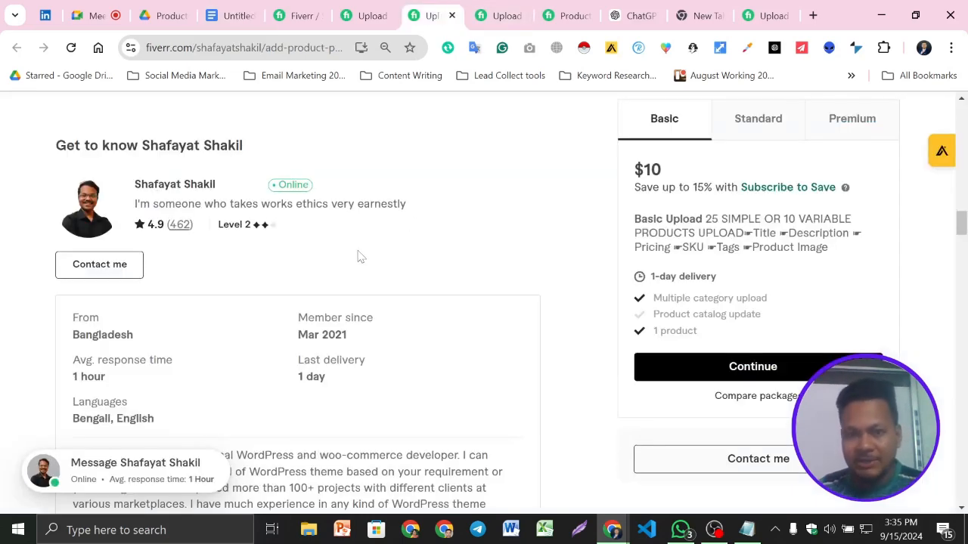
scroll(371, 168, down, 10)
click(355, 15)
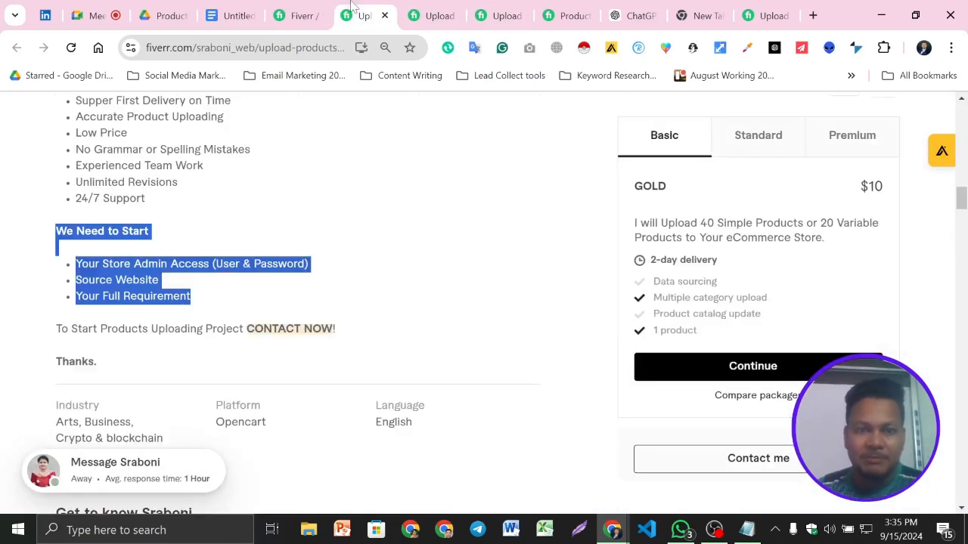
scroll(459, 263, down, 6)
scroll(360, 295, up, 1)
scroll(359, 295, up, 5)
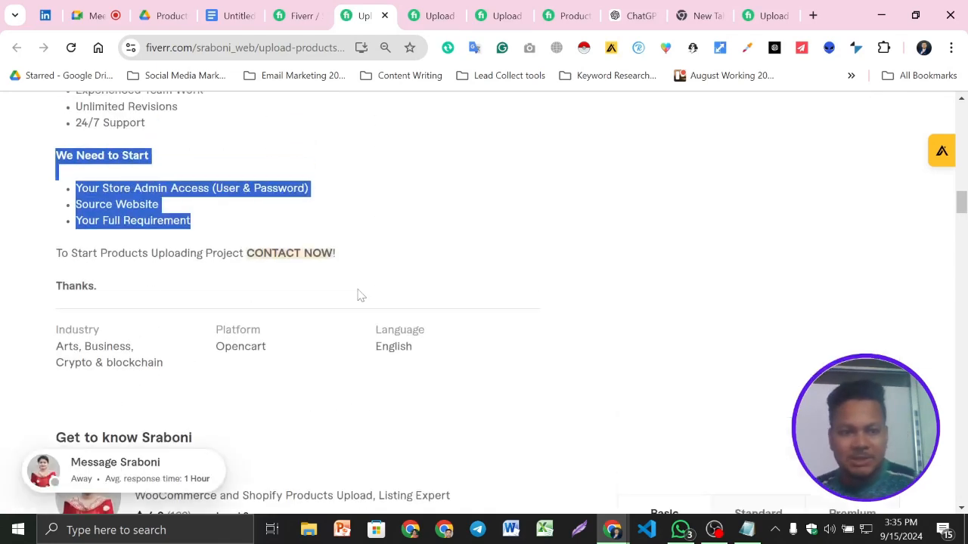
scroll(491, 317, up, 1)
click(132, 362)
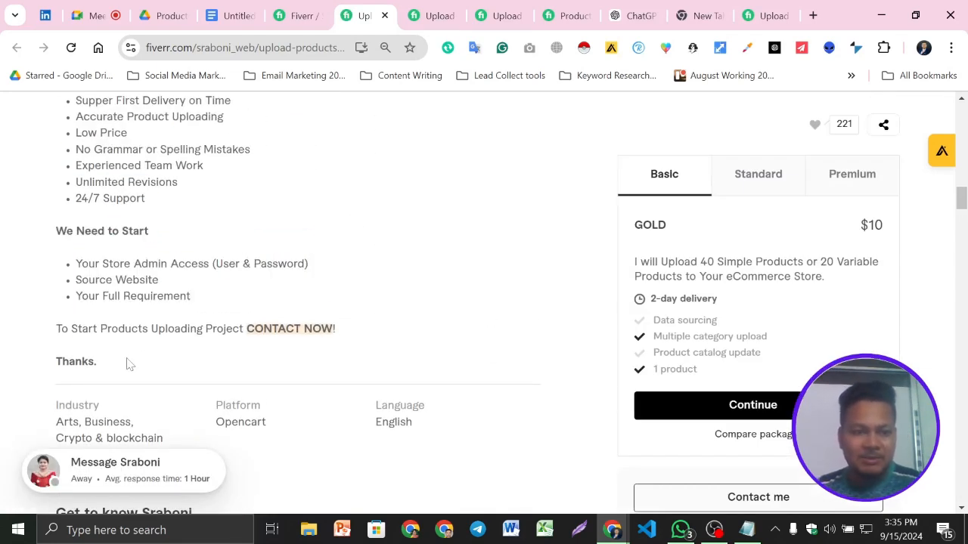
drag(108, 368, 55, 328)
key(ctrl+c)
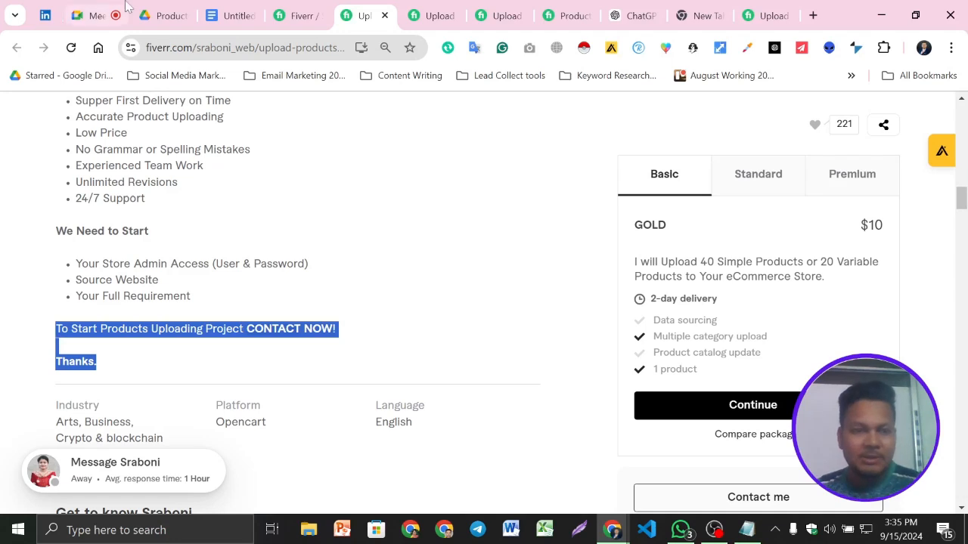
- Paste the copied closing lines into the Google Docs document, between the CMS list and the dotted separator
click(242, 13)
scroll(451, 341, up, 2)
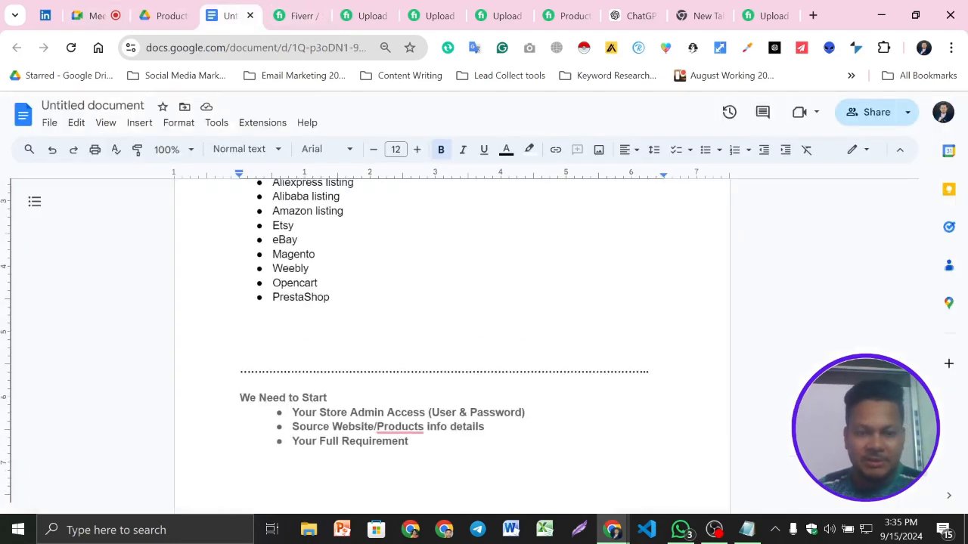
key(ctrl+v)
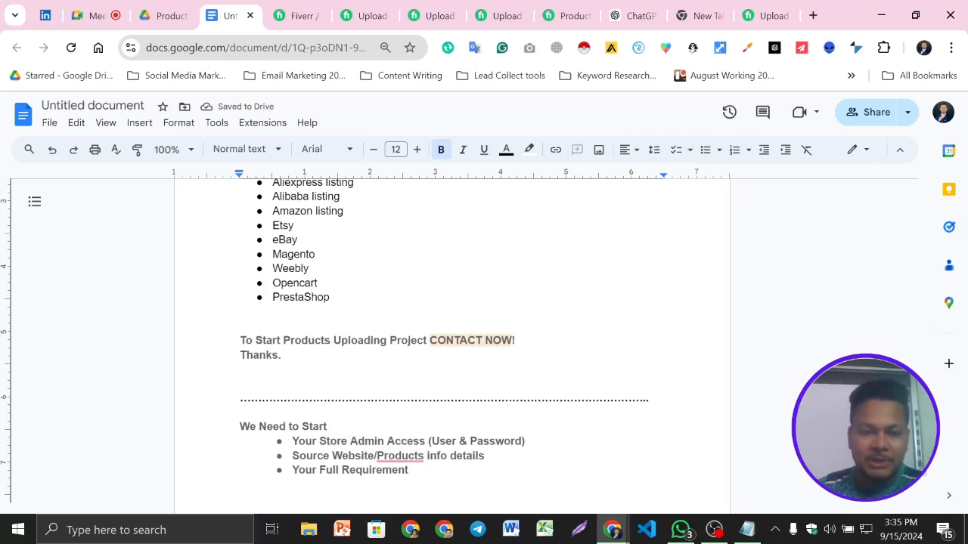
- Reword the closing line to "To Start a Products Listing/Uploading Project CONTACT NOW!"
click(330, 341)
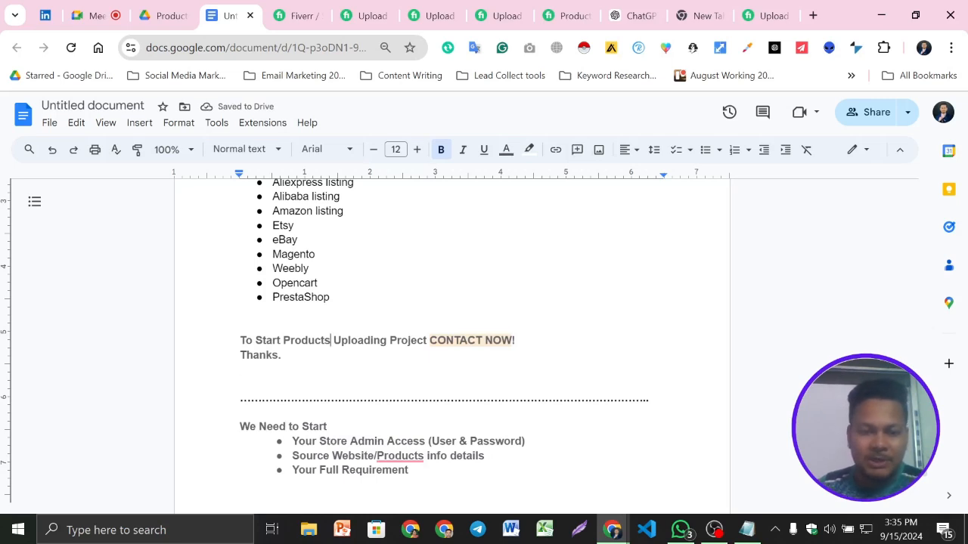
text(List)
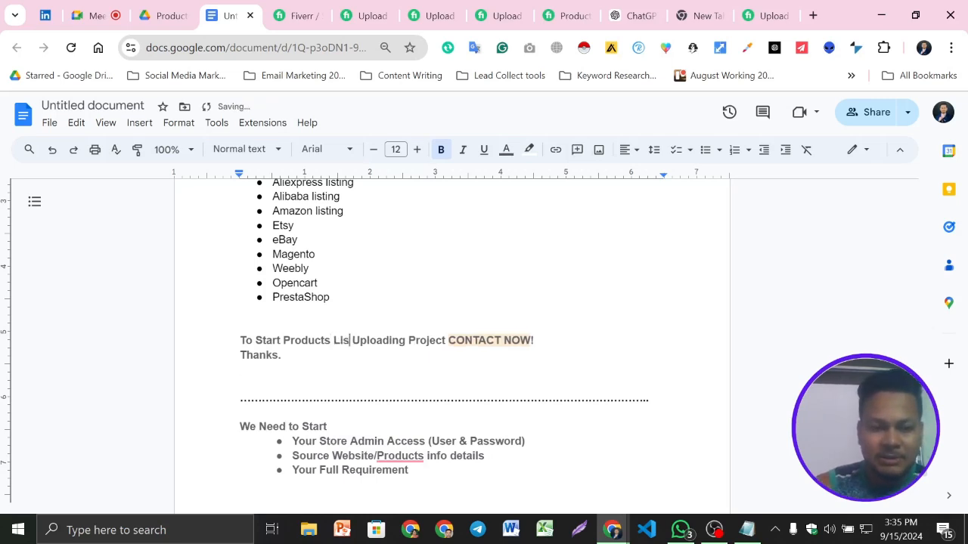
text(ing)
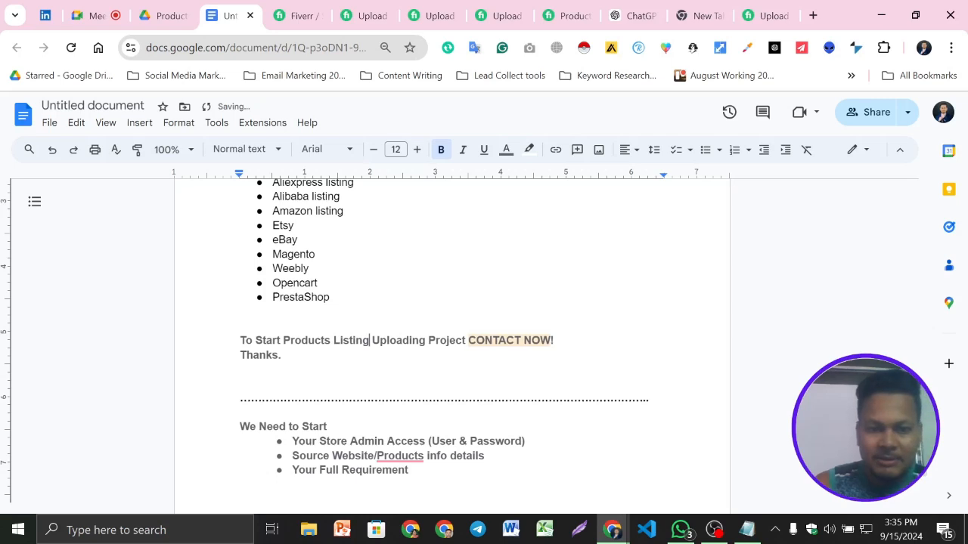
text(/)
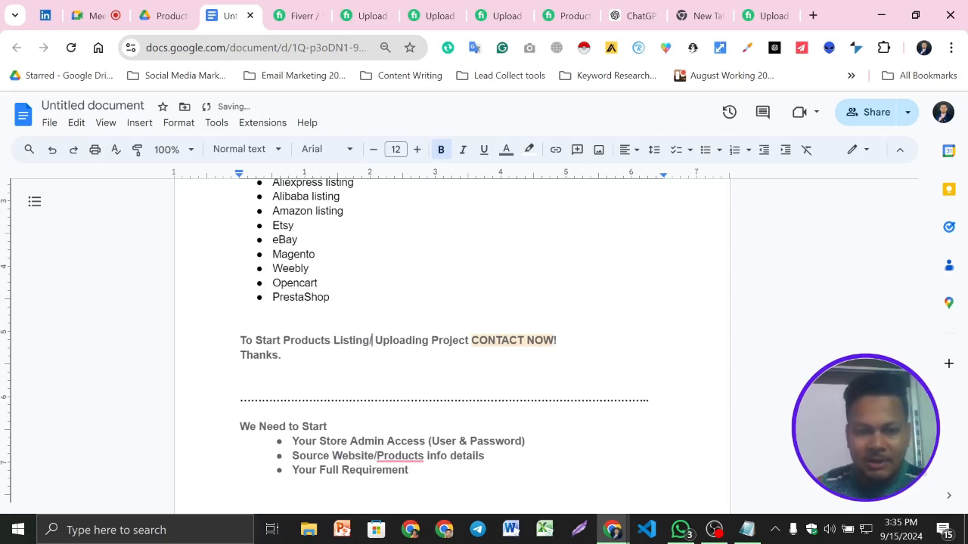
key(BackSpace)
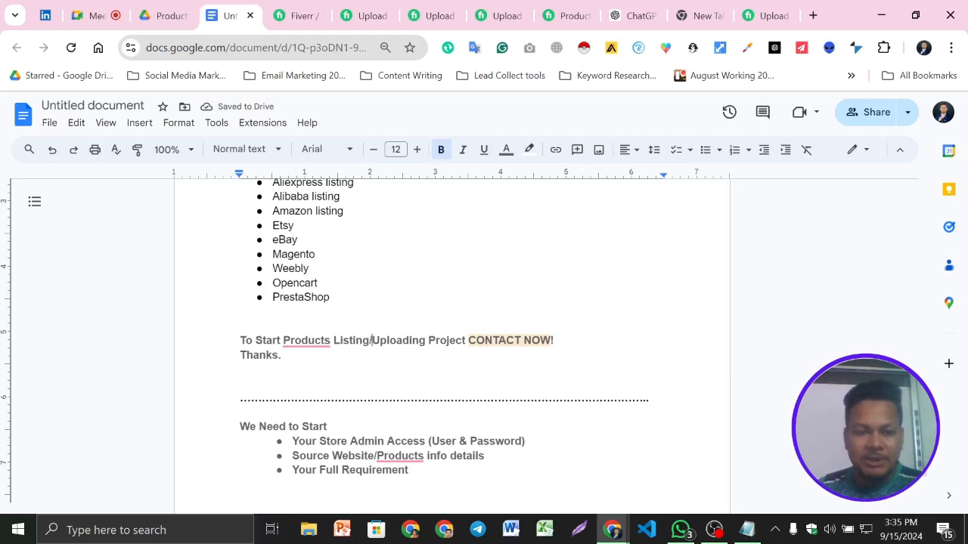
click(306, 340)
click(317, 378)
- Set the text color of the whole document to black again, covering the newly pasted sections
double_click(243, 370)
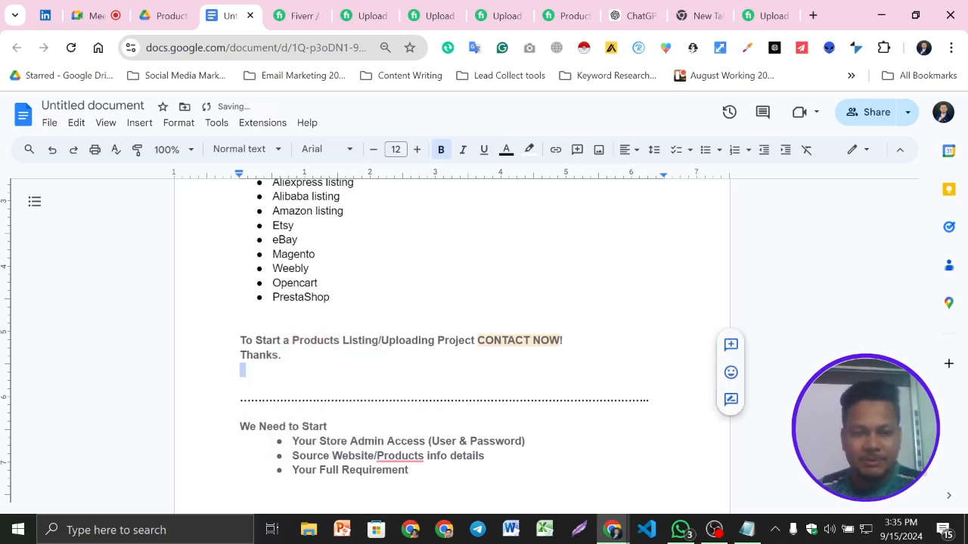
click(243, 370)
key(ctrl+a)
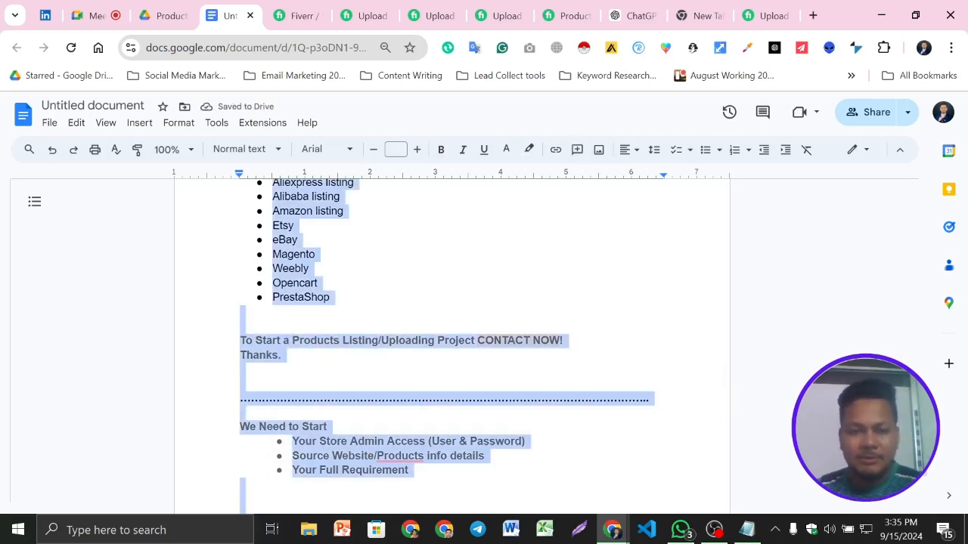
click(506, 149)
click(510, 175)
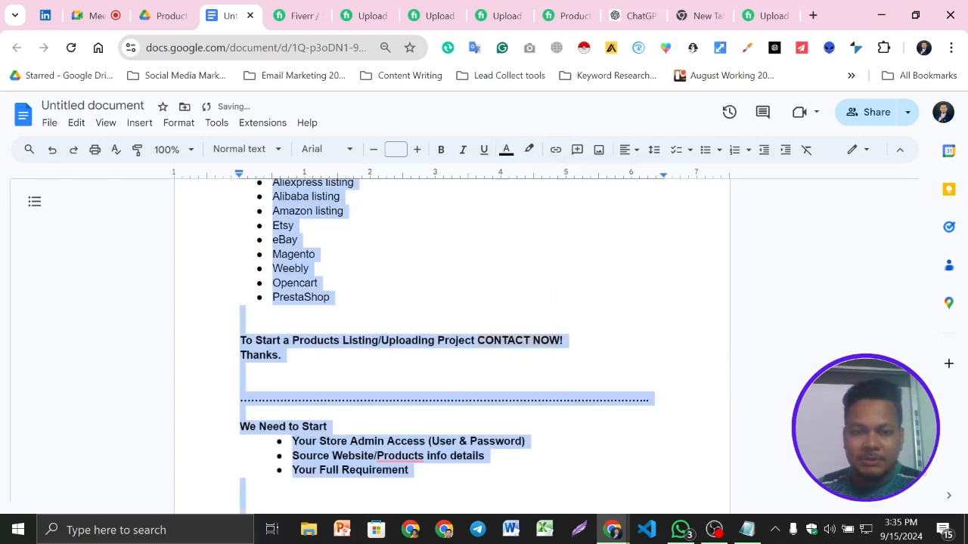
click(474, 341)
click(246, 368)
- Correct "Products" to "Product" in the "Source Website" bullet and place the cursor below the start-requirements list
scroll(451, 346, down, 1)
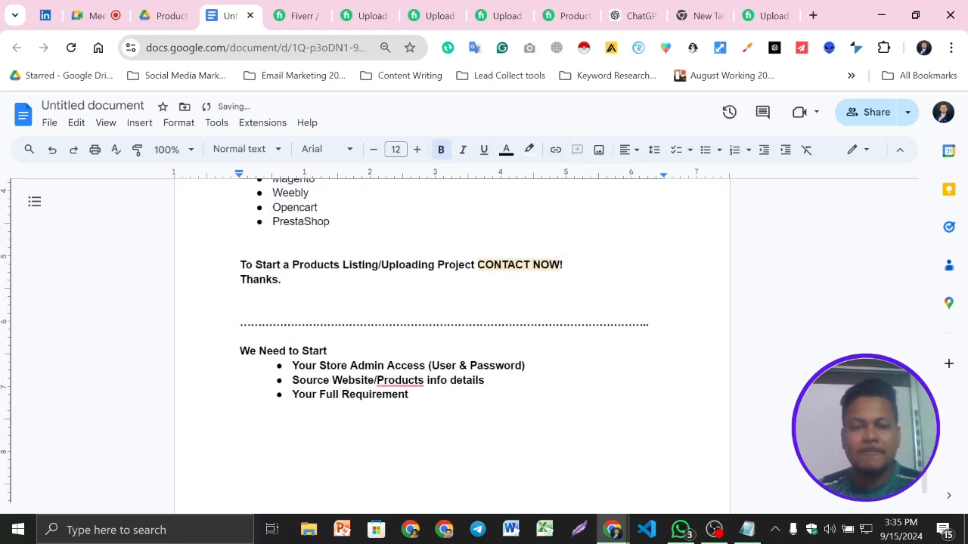
mouse_move(410, 384)
click(400, 419)
scroll(408, 416, down, 1)
click(240, 404)
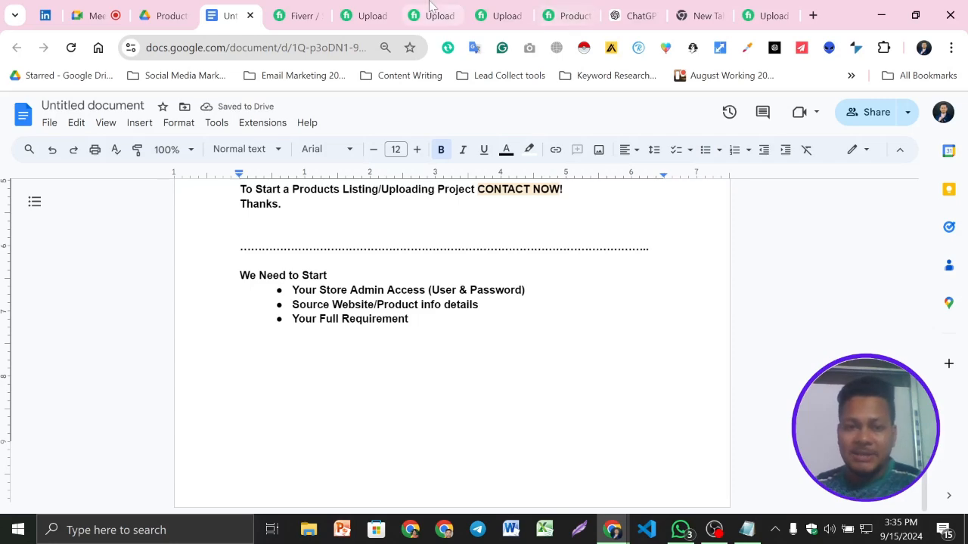
- Copy the FAQ question "Do you Upload products manually ?" and its answer from the competing Fiverr gig
click(432, 13)
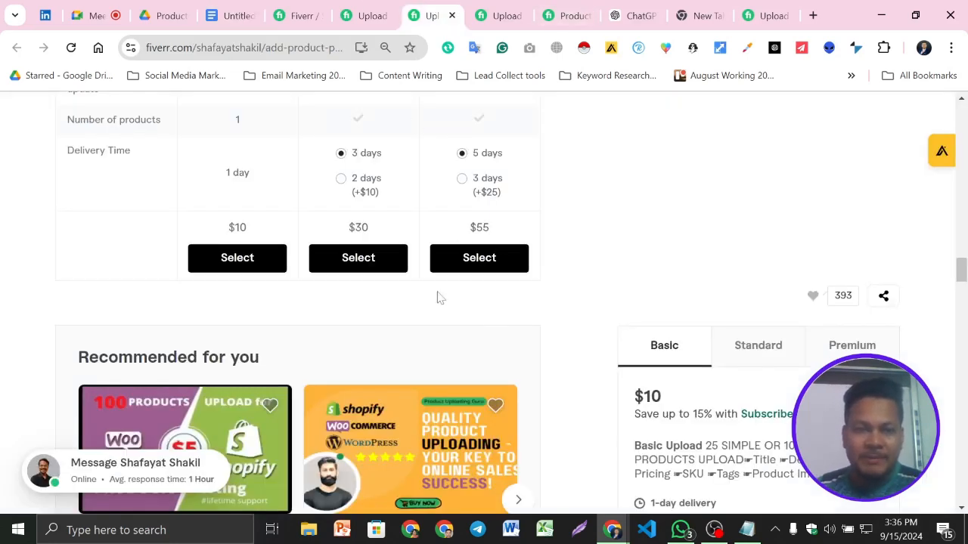
scroll(488, 323, down, 7)
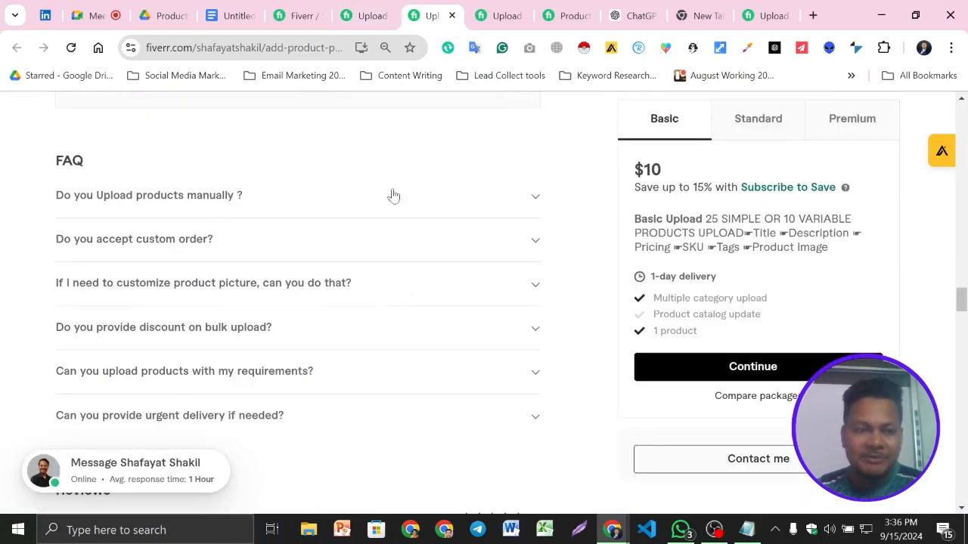
click(536, 197)
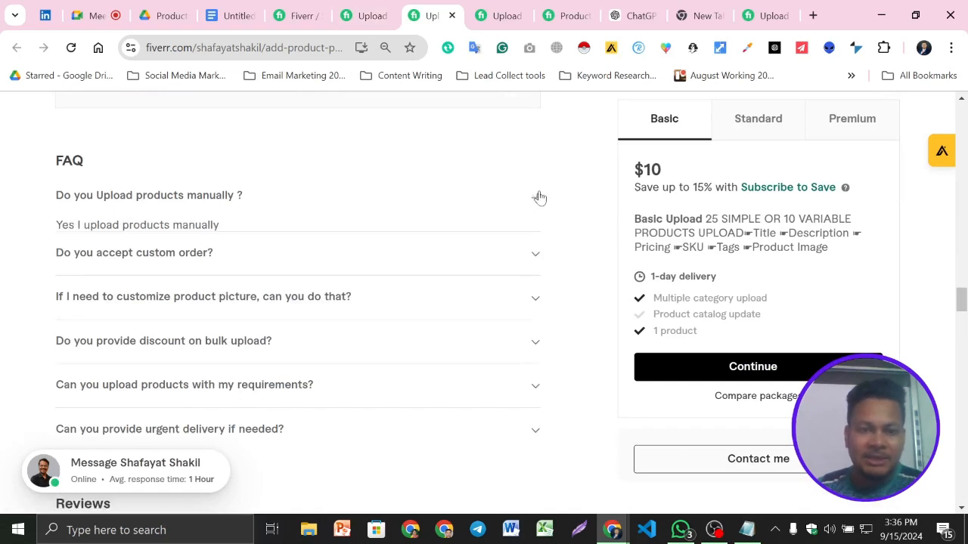
click(456, 215)
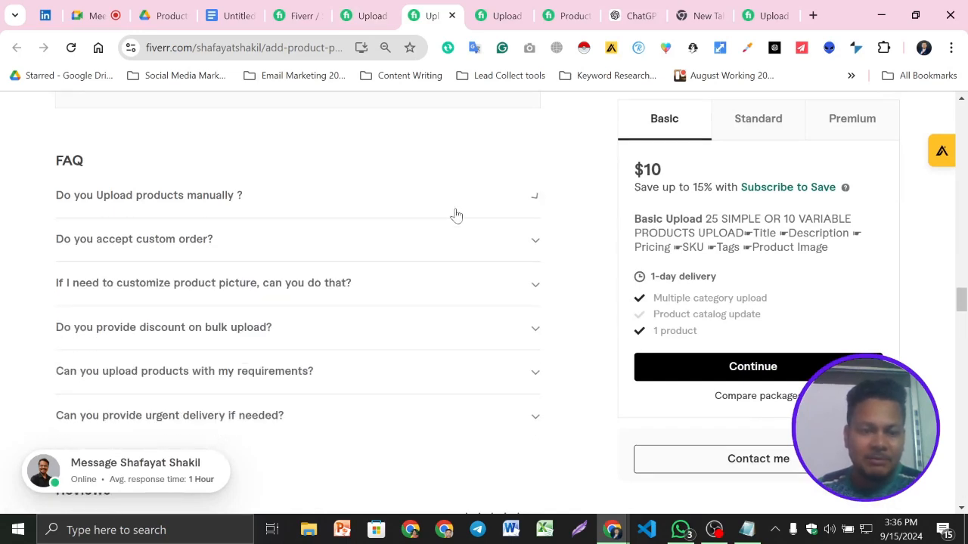
click(527, 205)
drag(234, 227, 51, 195)
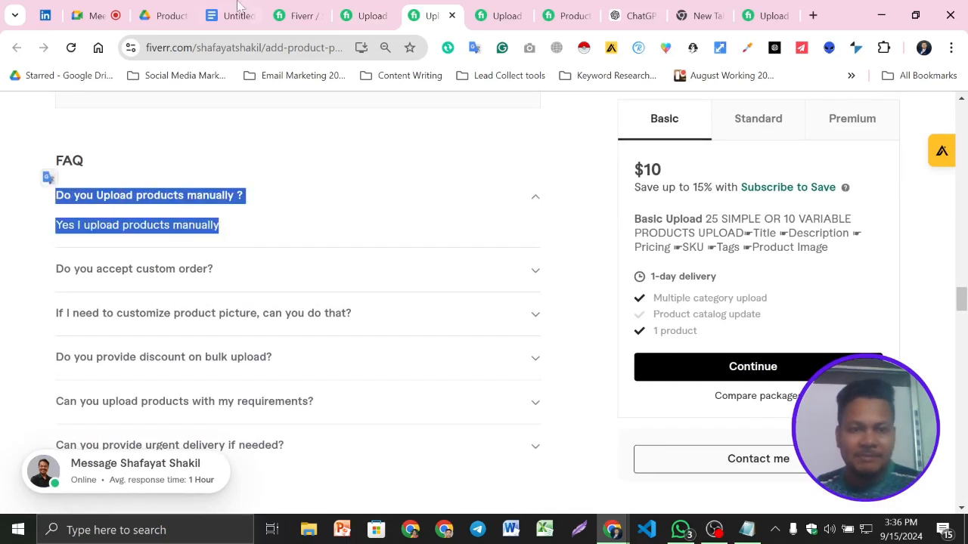
click(230, 13)
text(To Start Products Uploading Project CONTACT NOW! Thanks.)
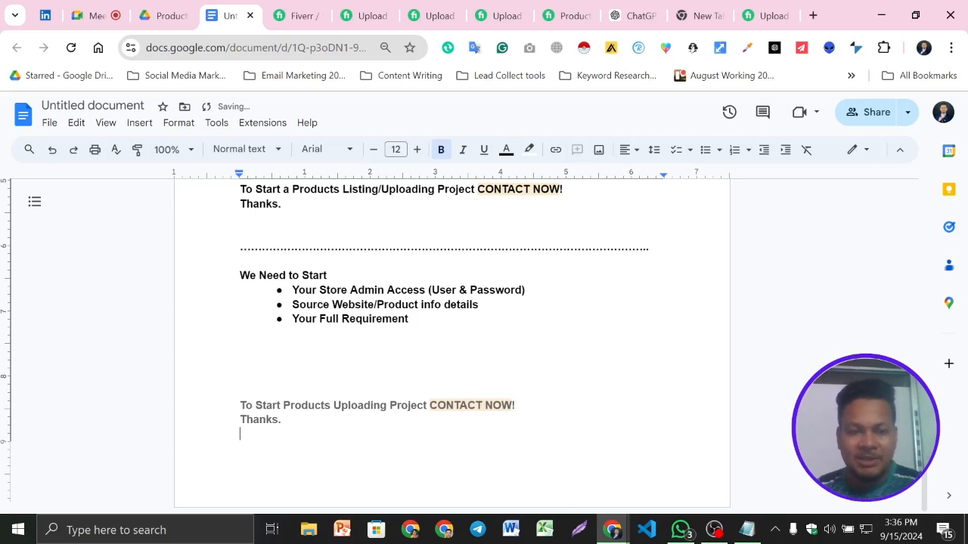
key(ctrl+z)
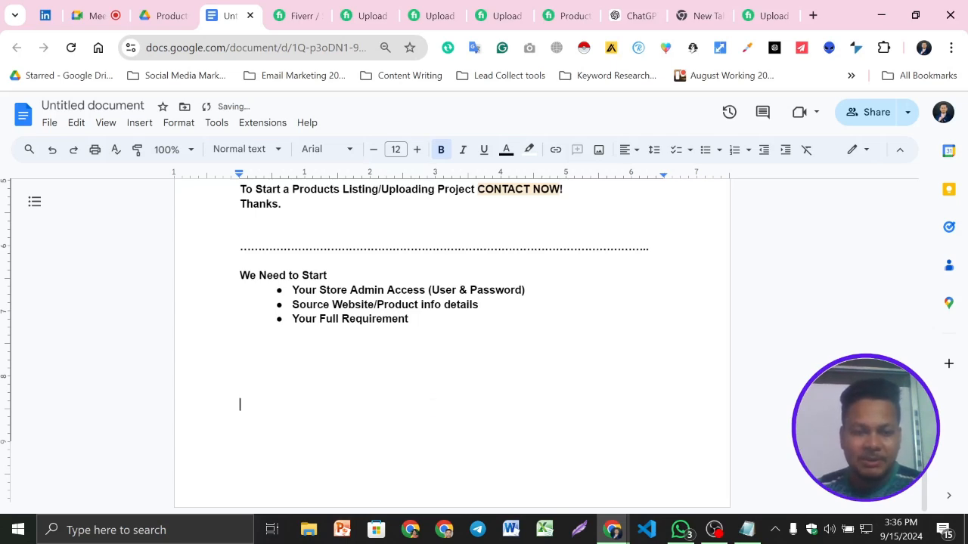
- Copy the FAQ question "Do you Upload products manually ?" with its answer from the competing gig and paste it below the start-requirements list
click(432, 15)
right_click(188, 213)
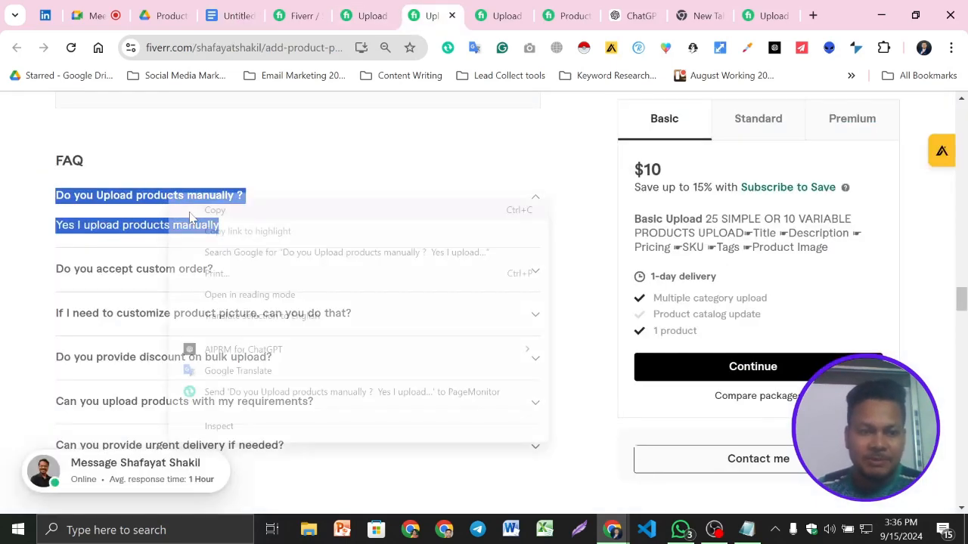
click(229, 216)
click(230, 15)
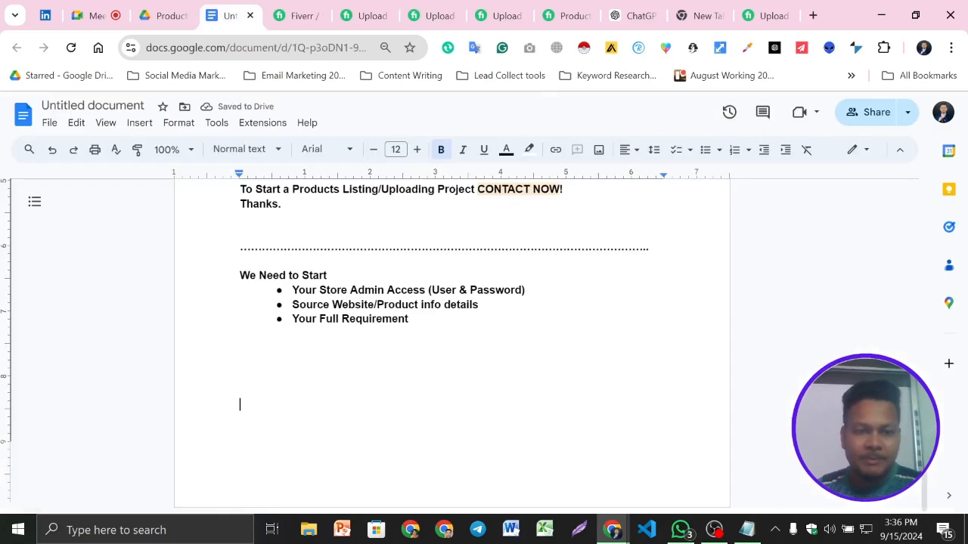
key(ctrl+v)
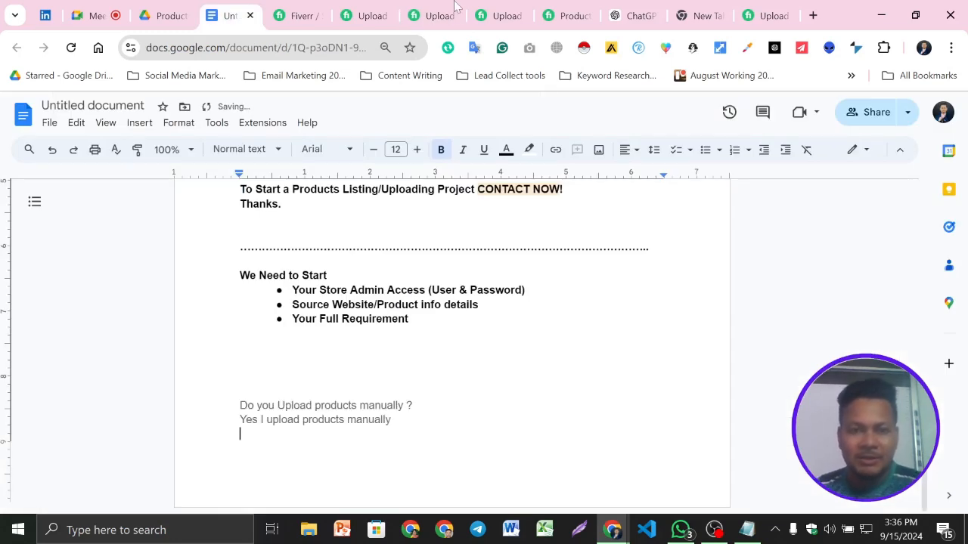
- Copy the FAQ entry "If I need to customize product picture, can you do that?" with its answer into the document below the first FAQ entry
click(435, 15)
click(355, 277)
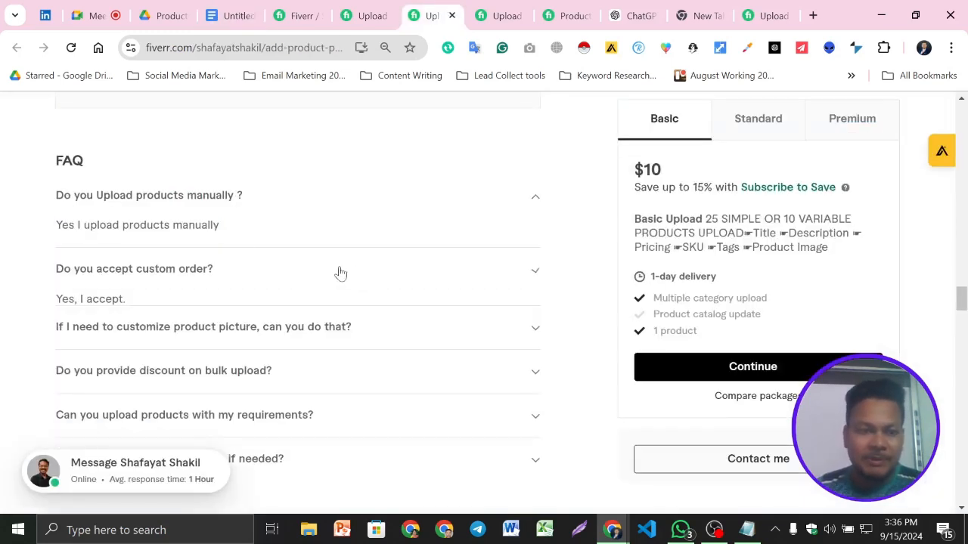
click(361, 321)
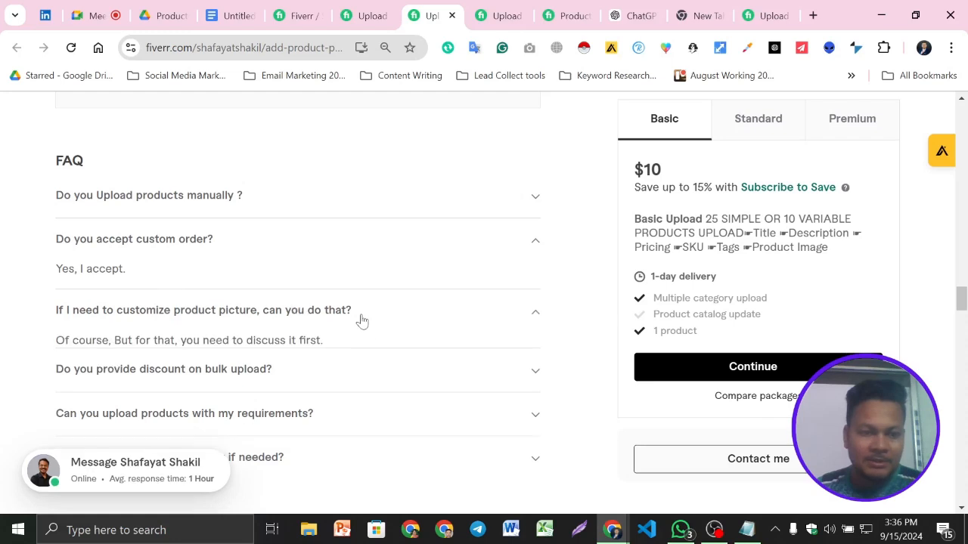
drag(325, 314, 54, 296)
click(231, 15)
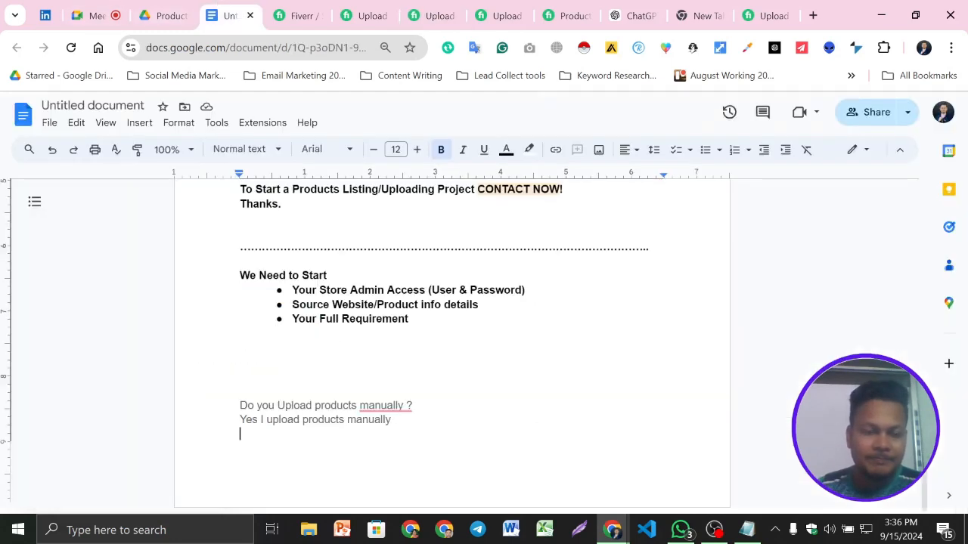
key(Return)
key(ctrl+v)
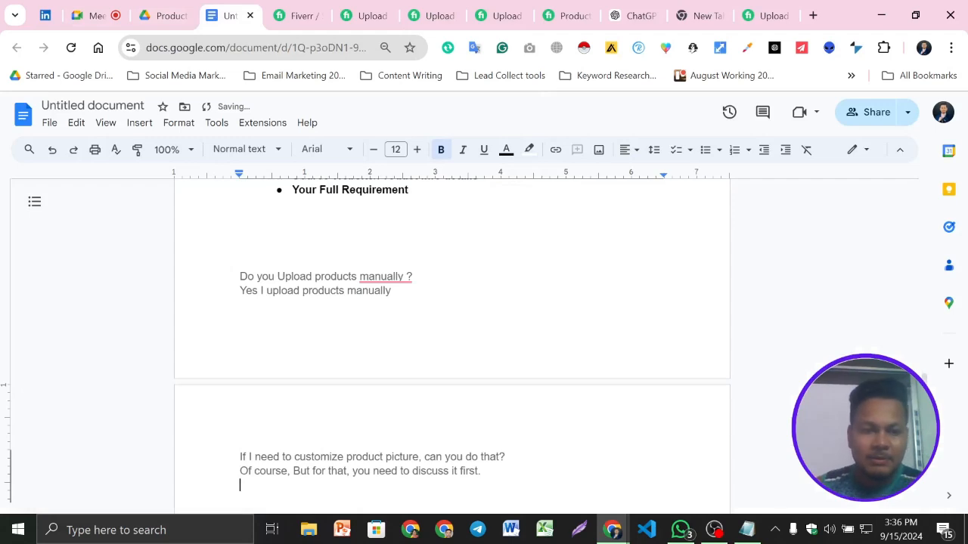
- Accept the grammar corrections removing the space before the question mark after "manually" and changing "product picture" to "the product picture"
mouse_move(381, 277)
click(389, 313)
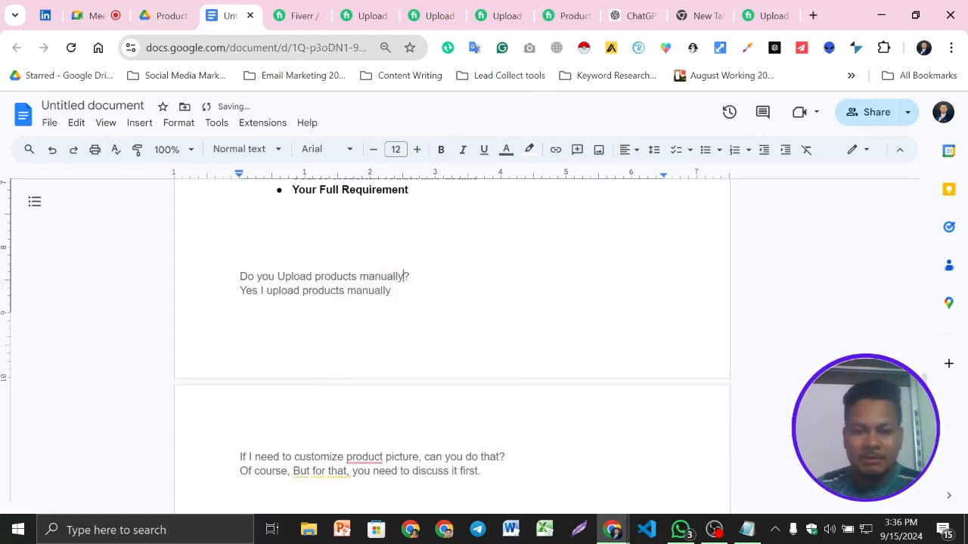
scroll(403, 303, down, 2)
mouse_move(364, 307)
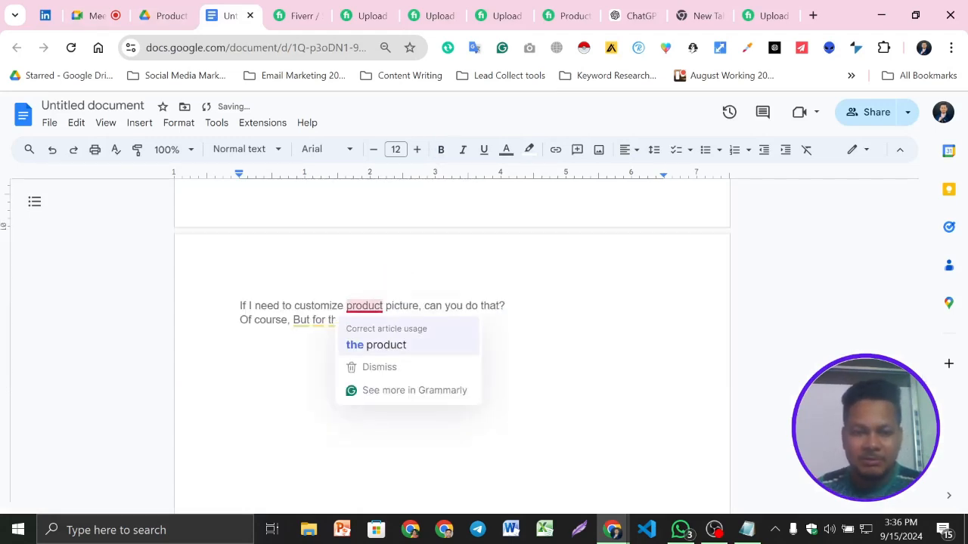
click(387, 347)
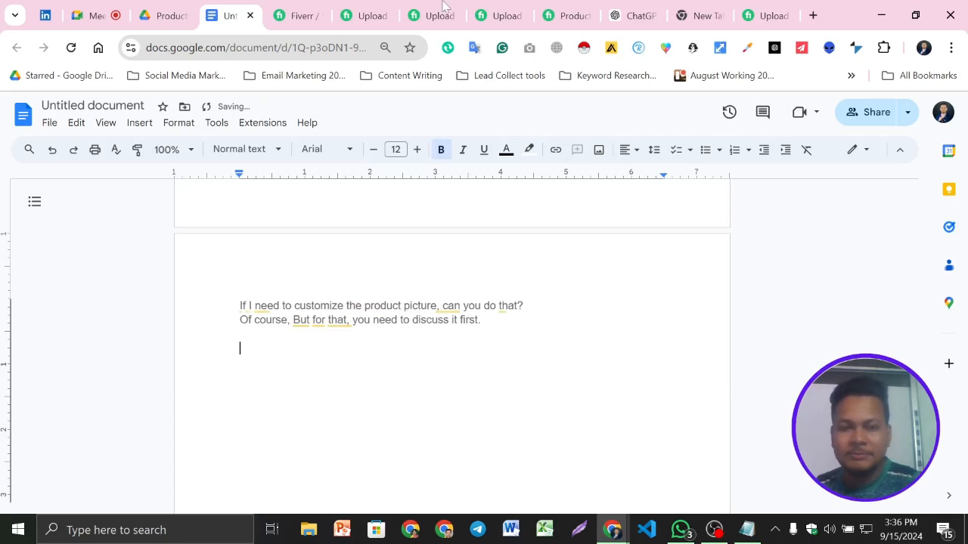
- Copy the FAQ question "Can you provide urgent delivery if needed?" with its answer from the gig into the document below the product-picture entry
click(440, 8)
scroll(389, 315, down, 1)
click(486, 289)
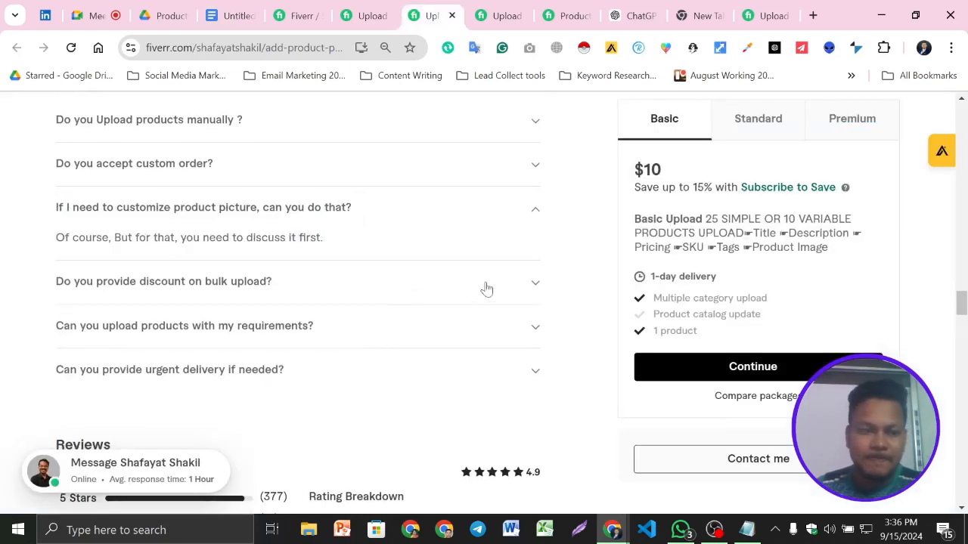
click(485, 287)
click(418, 345)
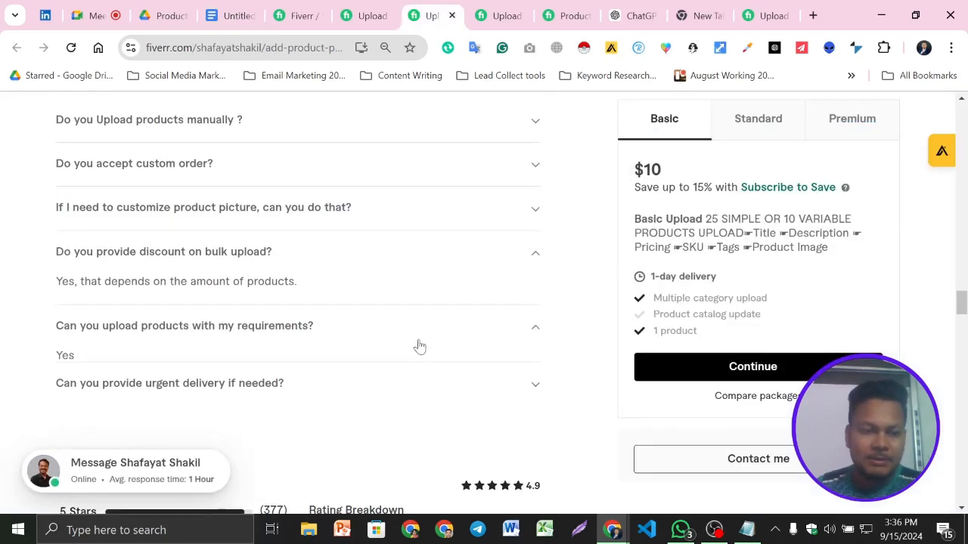
click(303, 396)
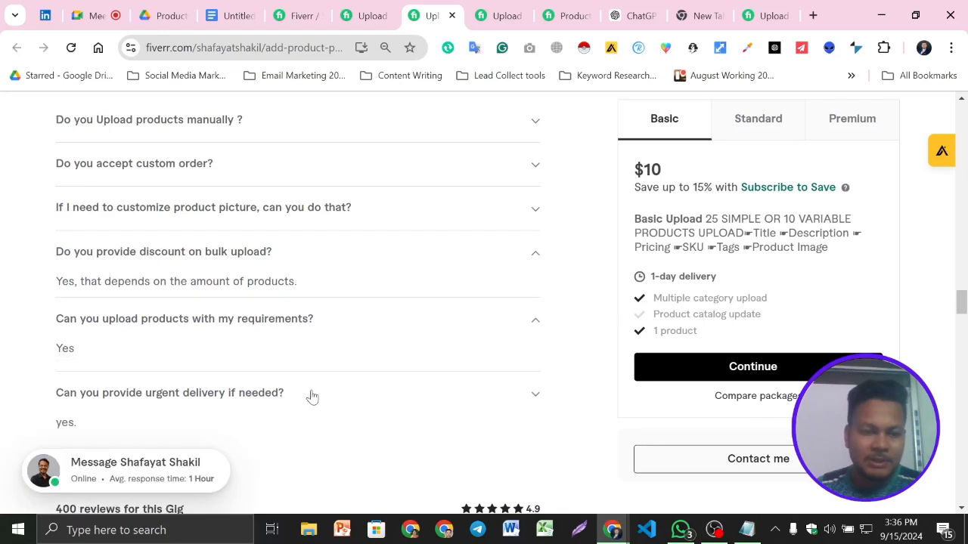
drag(99, 386, 77, 355)
key(ctrl+c)
click(241, 15)
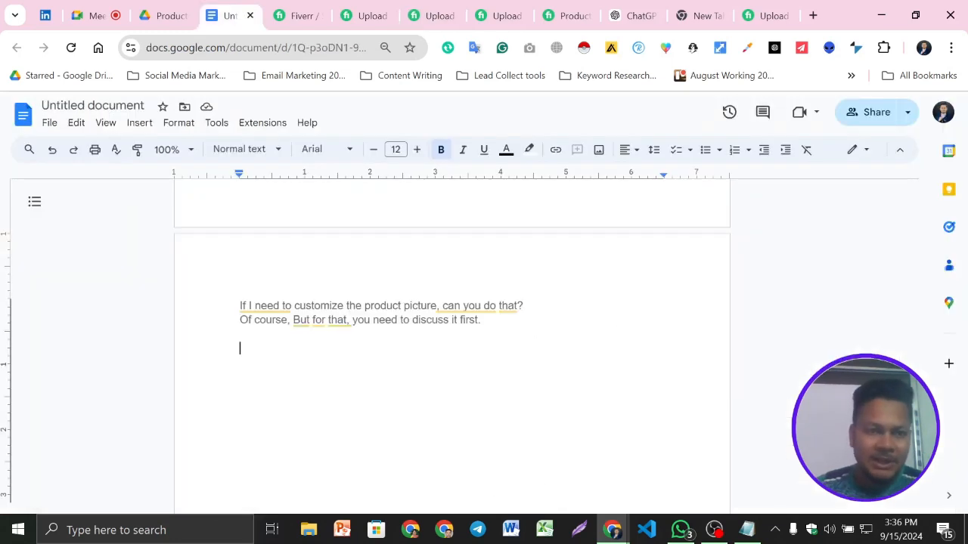
key(ctrl+v)
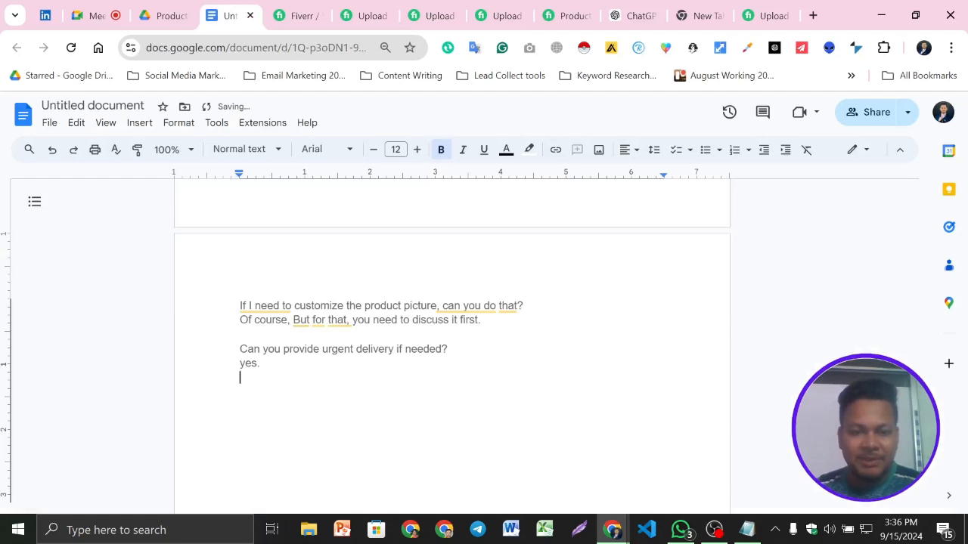
scroll(452, 363, up, 2)
scroll(452, 363, down, 2)
- Switch to the next competing Fiverr gig and find its FAQ section
click(431, 15)
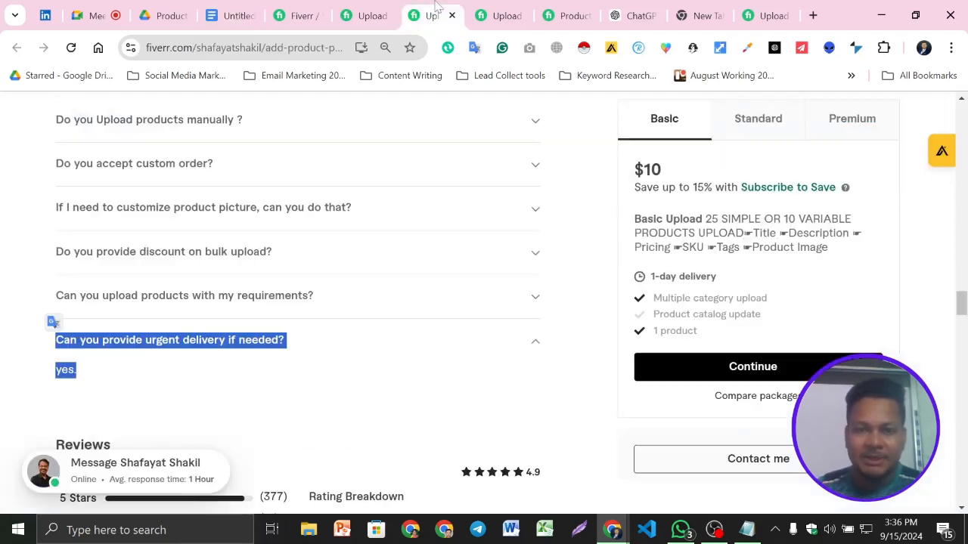
click(499, 15)
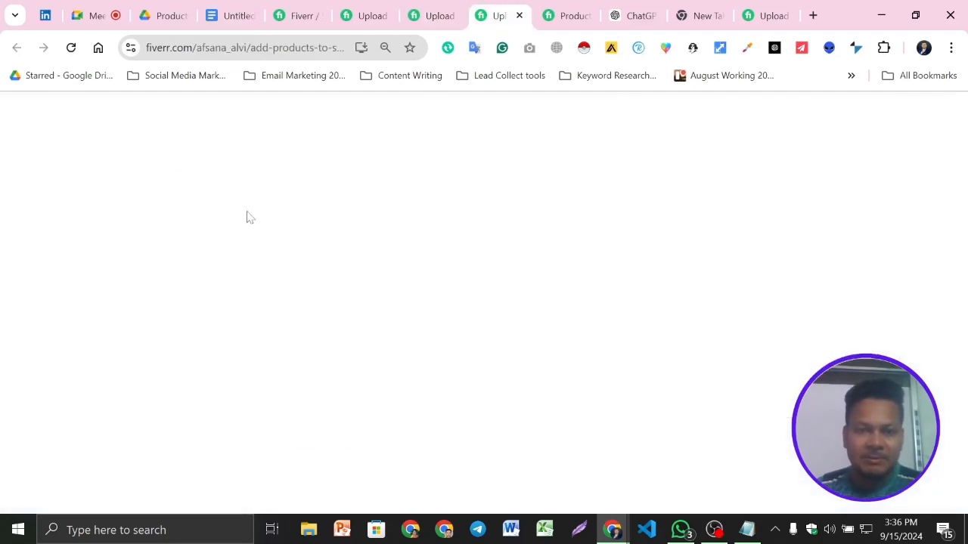
scroll(483, 260, down, 15)
scroll(486, 260, down, 12)
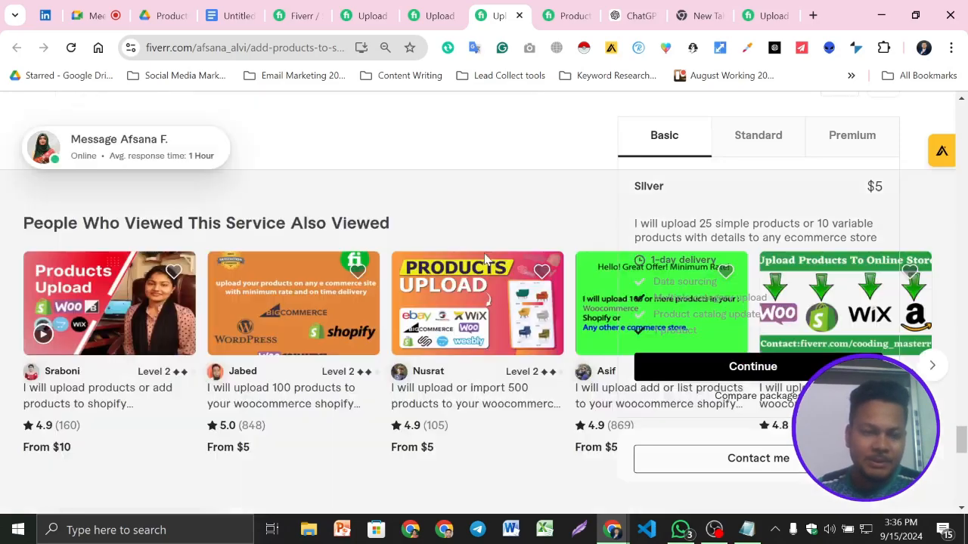
scroll(484, 260, down, 5)
scroll(484, 260, up, 10)
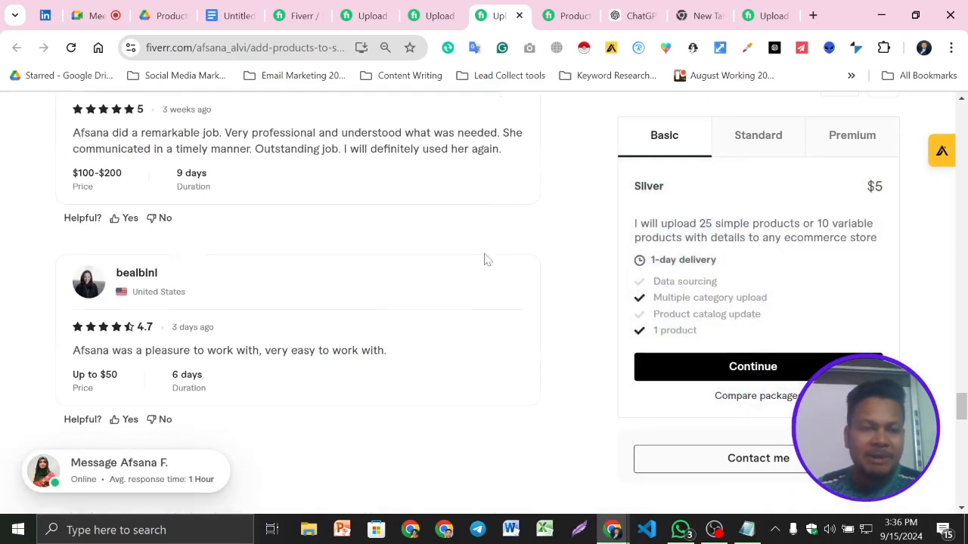
scroll(403, 367, up, 10)
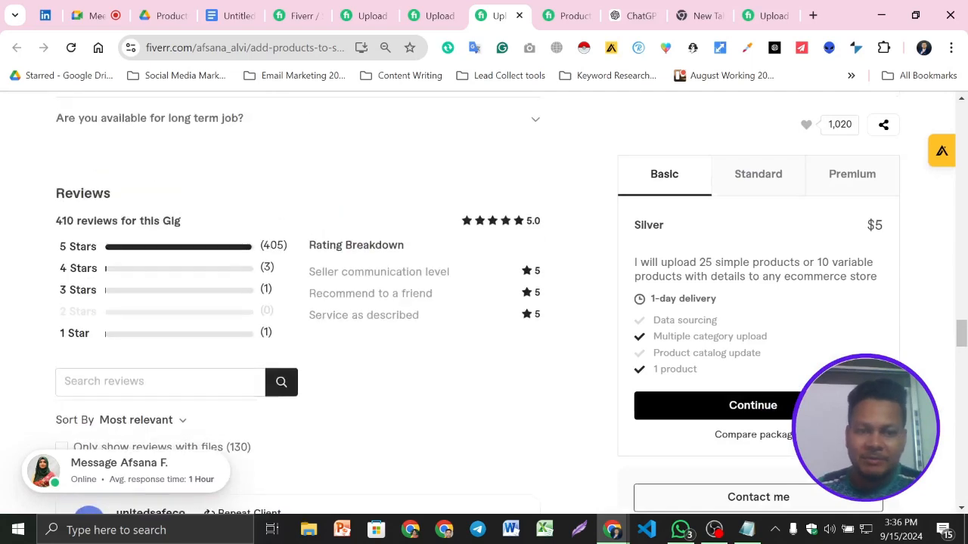
scroll(400, 365, down, 4)
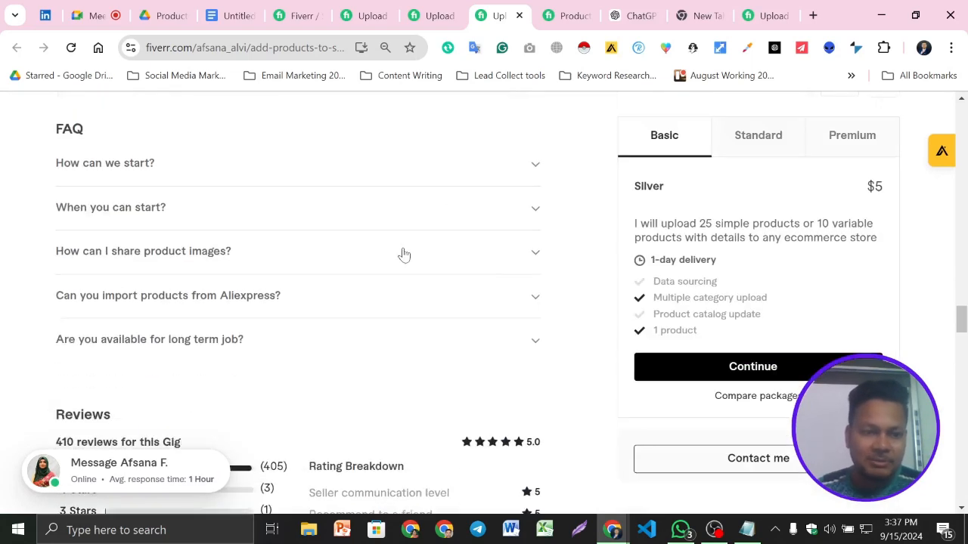
- Copy the FAQ question "How can I share product images?" with its answer into the document below the urgent-delivery entry
click(404, 254)
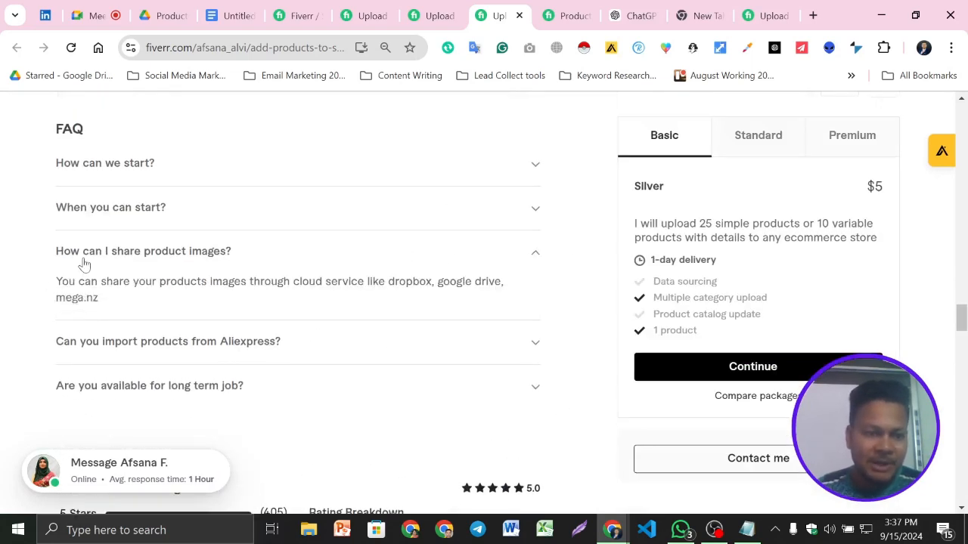
drag(110, 311, 43, 260)
key(ctrl+c)
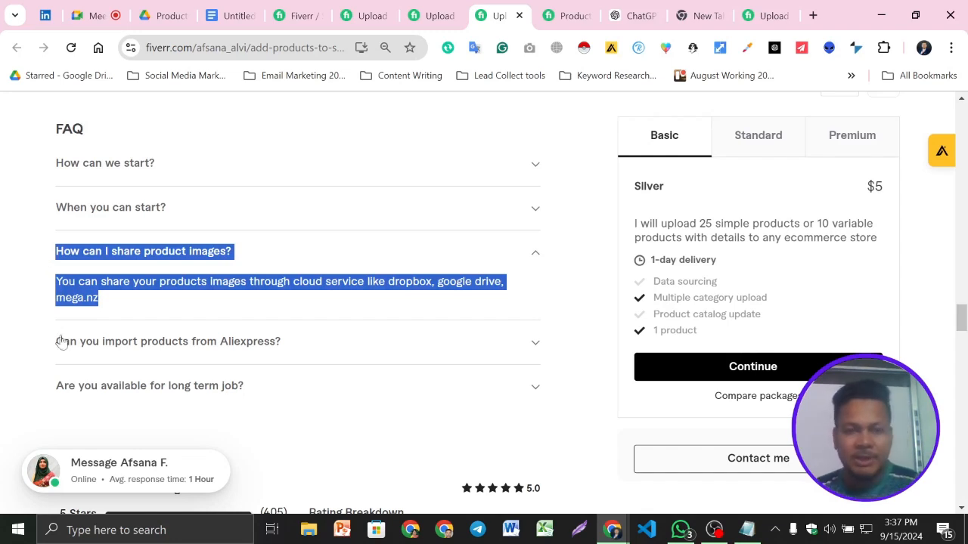
click(230, 16)
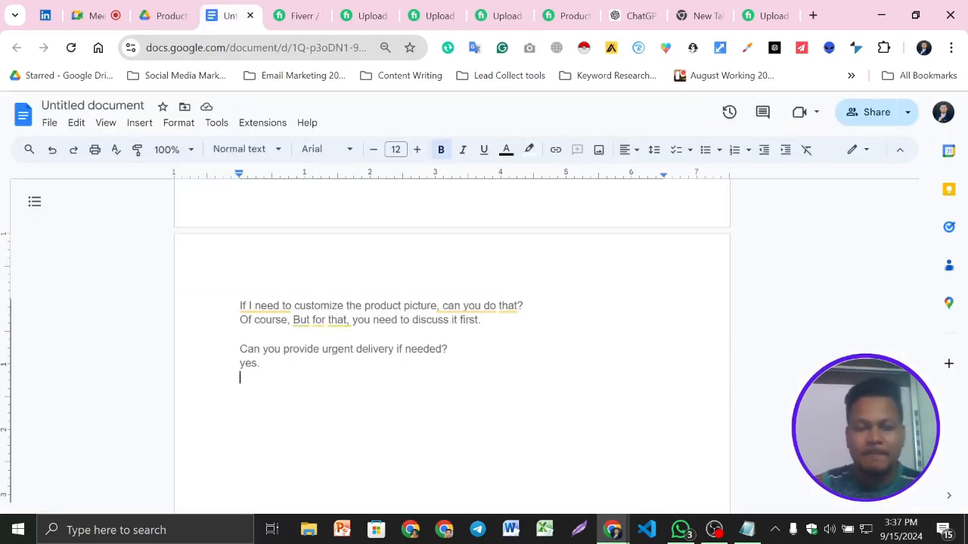
key(ctrl+v)
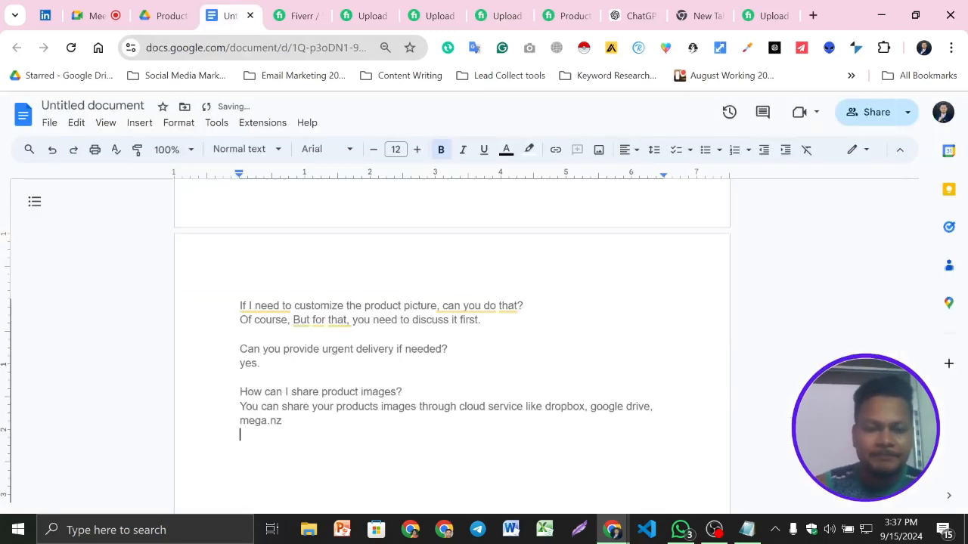
- Copy the FAQ question "Can you import products from Aliexpress?" with its answer into the document, spaced below the image-sharing entry
click(491, 6)
scroll(238, 270, down, 1)
click(354, 270)
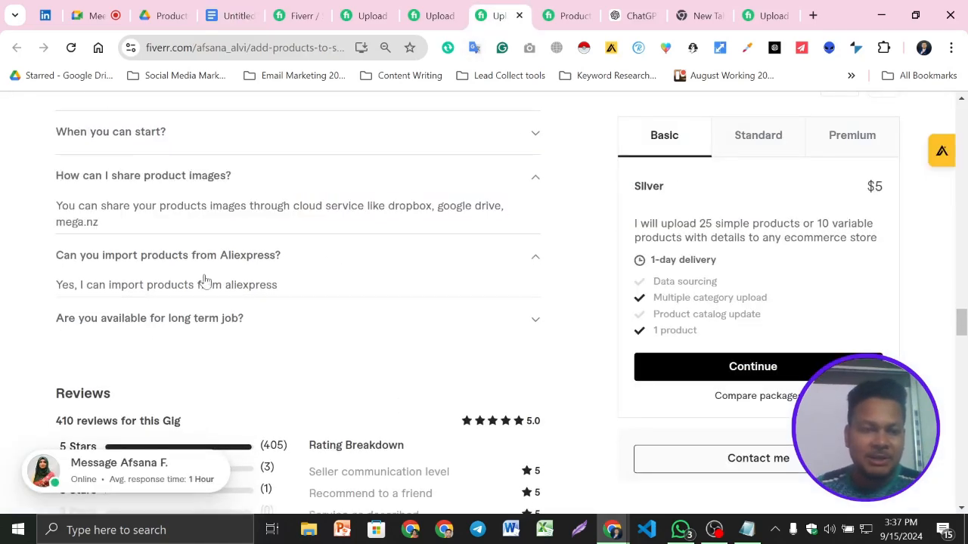
drag(295, 280, 55, 236)
key(ctrl+c)
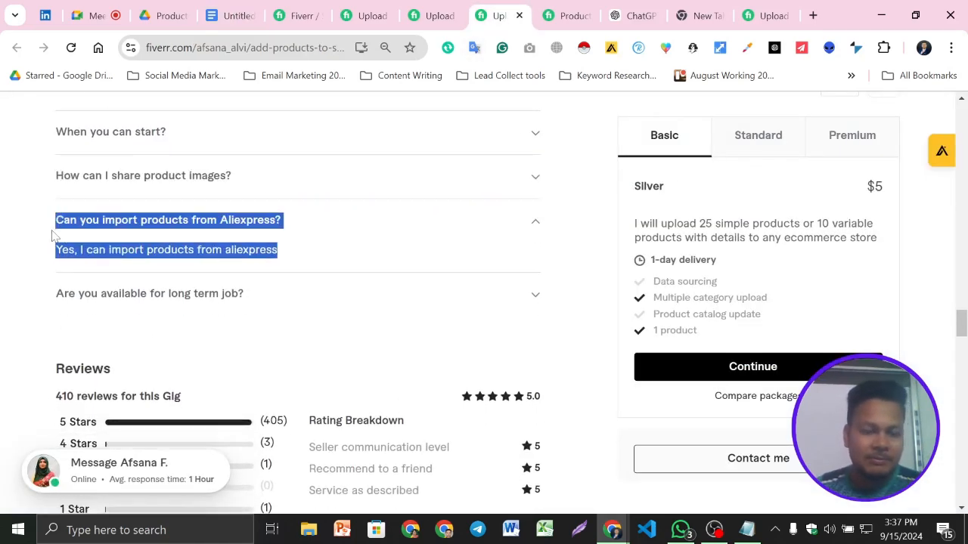
click(241, 14)
mouse_move(359, 408)
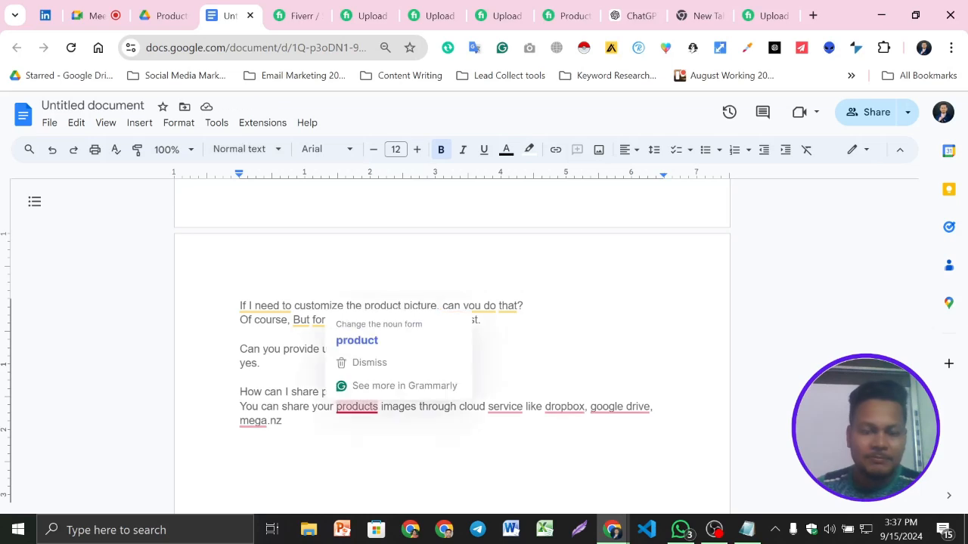
key(Return)
key(Return)
key(ctrl+v)
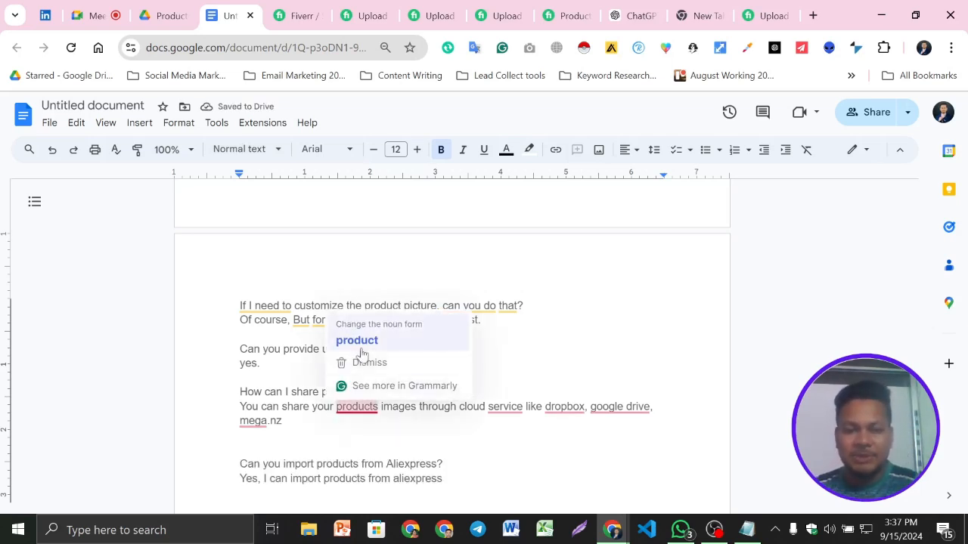
- Accept the grammar corrections "product", "services", "Dropbox" and "Google Drive" in the image-sharing answer
click(359, 344)
mouse_move(499, 407)
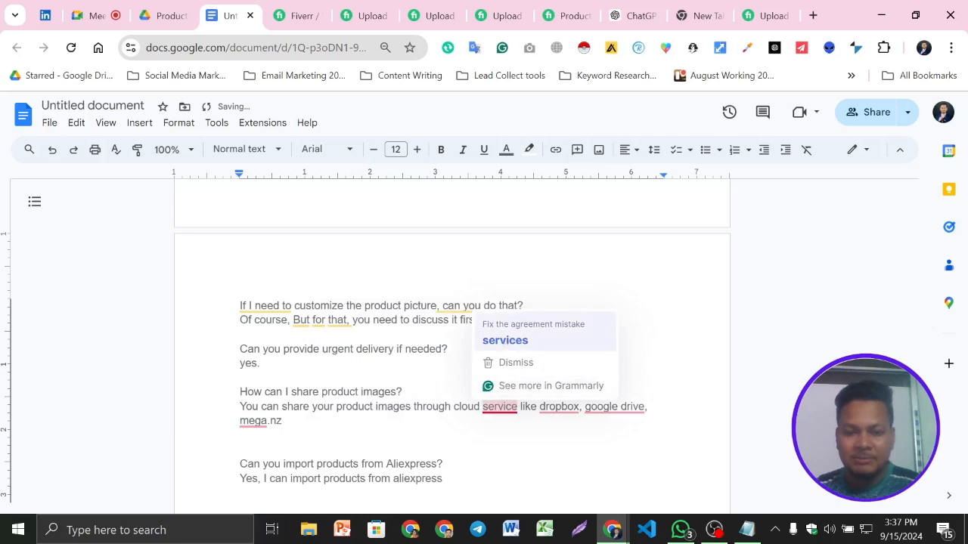
click(505, 341)
mouse_move(564, 407)
click(567, 340)
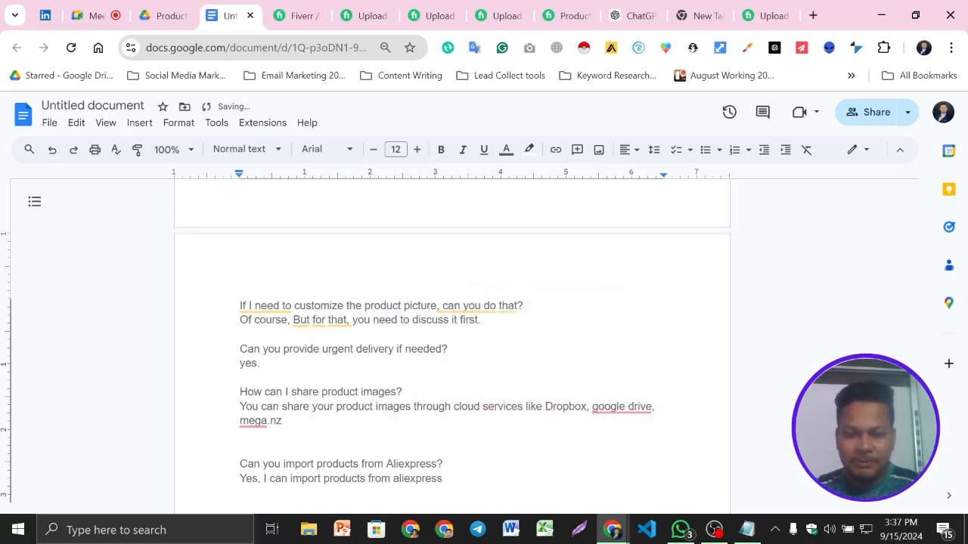
mouse_move(622, 406)
click(612, 341)
- Remove the mega.nz mention and its preceding comma so the image-sharing answer ends with "Google Drive"
mouse_move(257, 421)
click(298, 357)
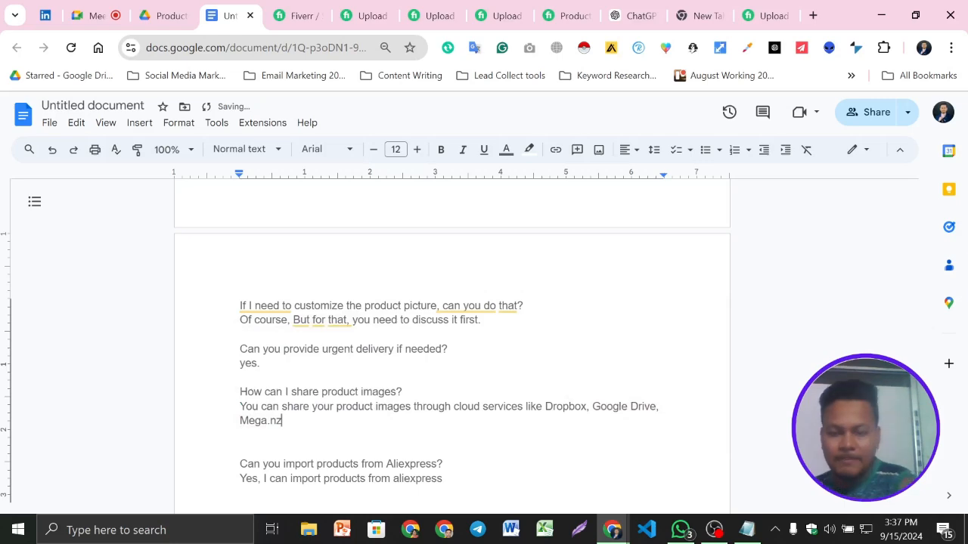
key(BackSpace)
key(BackSpace)
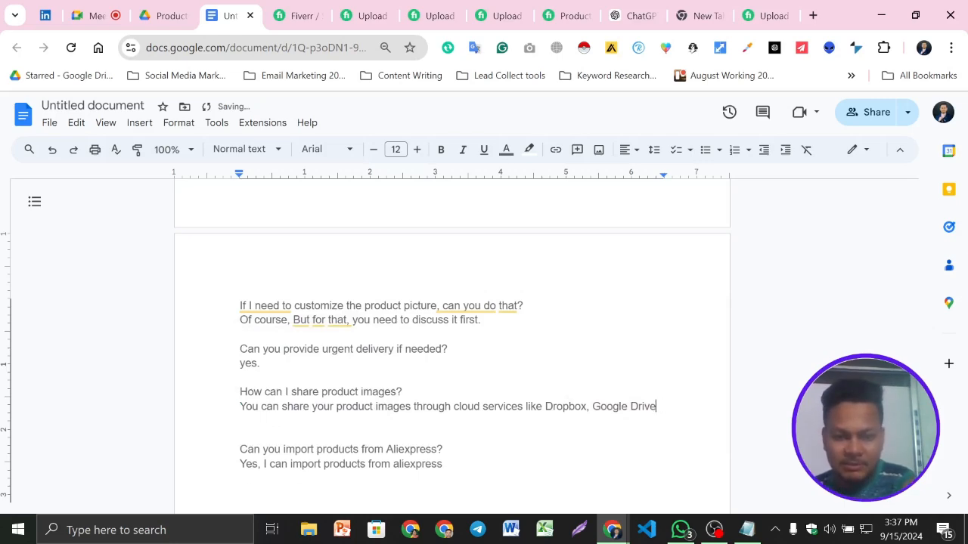
- Add a bold "FAQ:" heading above the question "Do you Upload products manually?", below the start requirements list
scroll(453, 340, up, 8)
scroll(452, 341, down, 5)
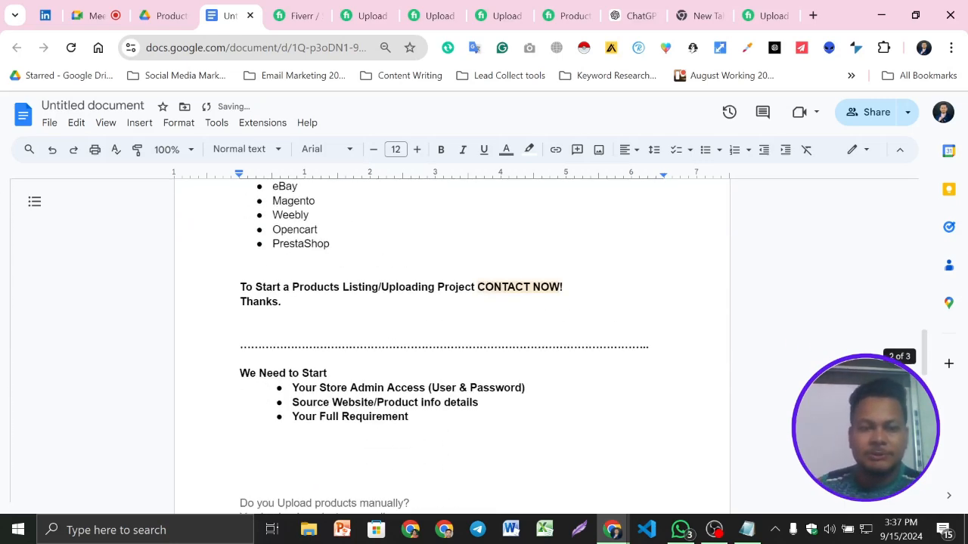
click(241, 323)
text(FAQ:)
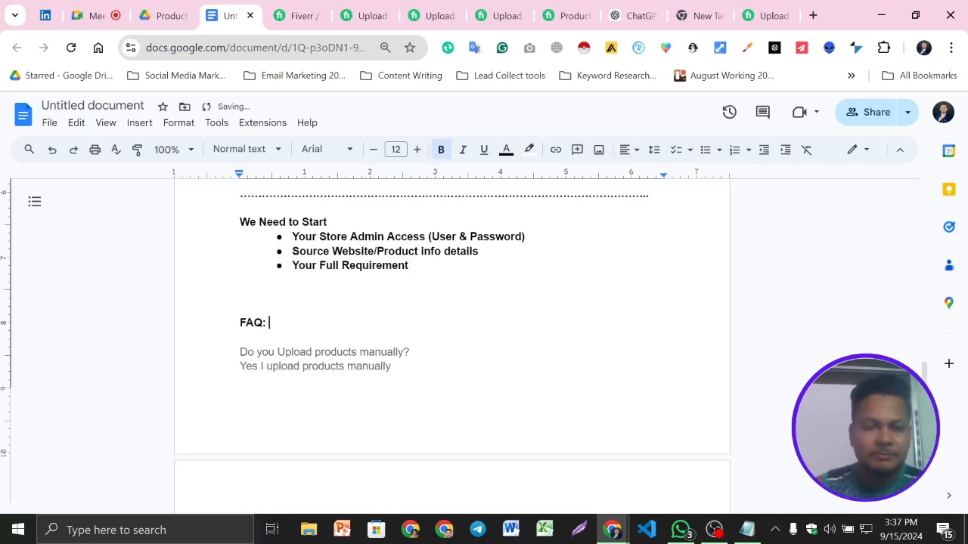
- Enlarge the "FAQ:" heading to font size 15
double_click(257, 309)
triple_click(266, 323)
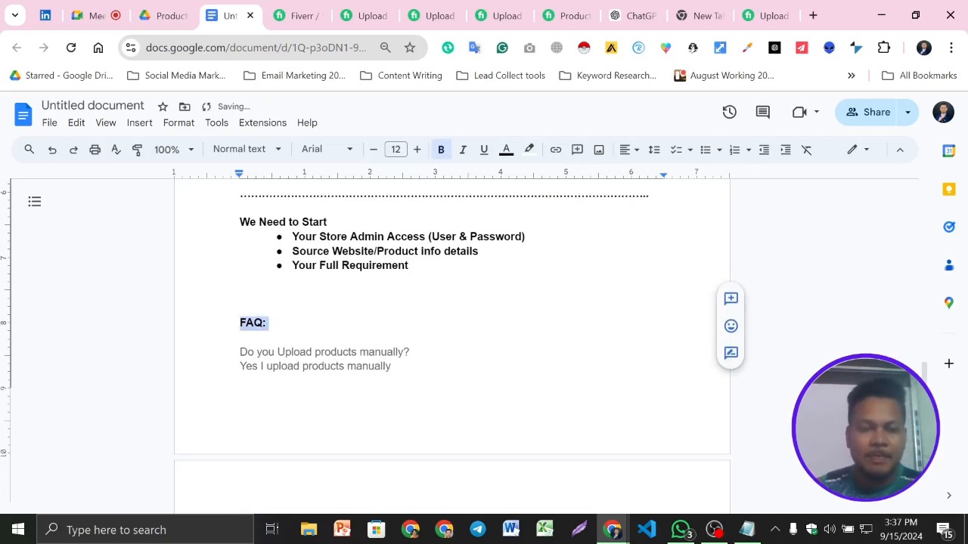
click(416, 149)
click(417, 149)
click(416, 150)
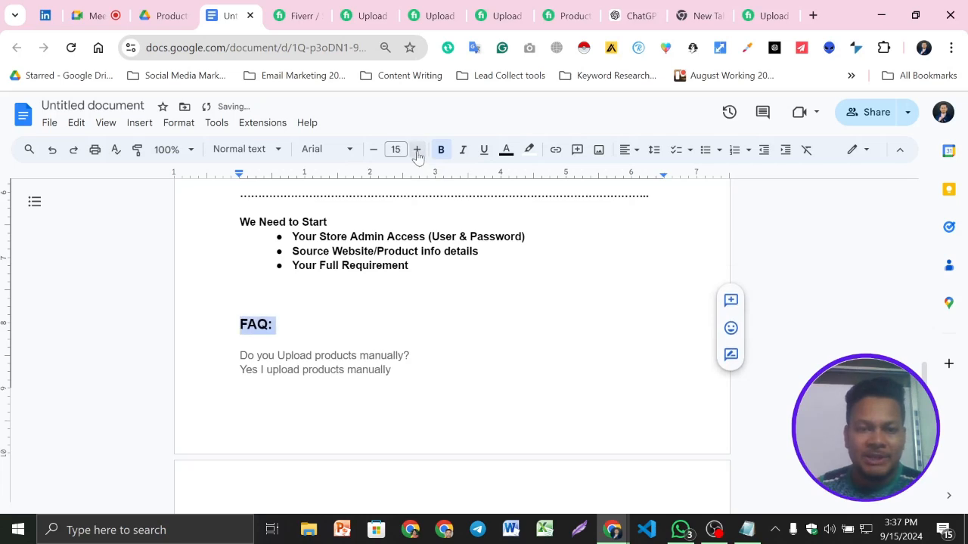
click(277, 324)
- Set the text colour of the entire document to black and check the result across the gig sections
key(ctrl+a)
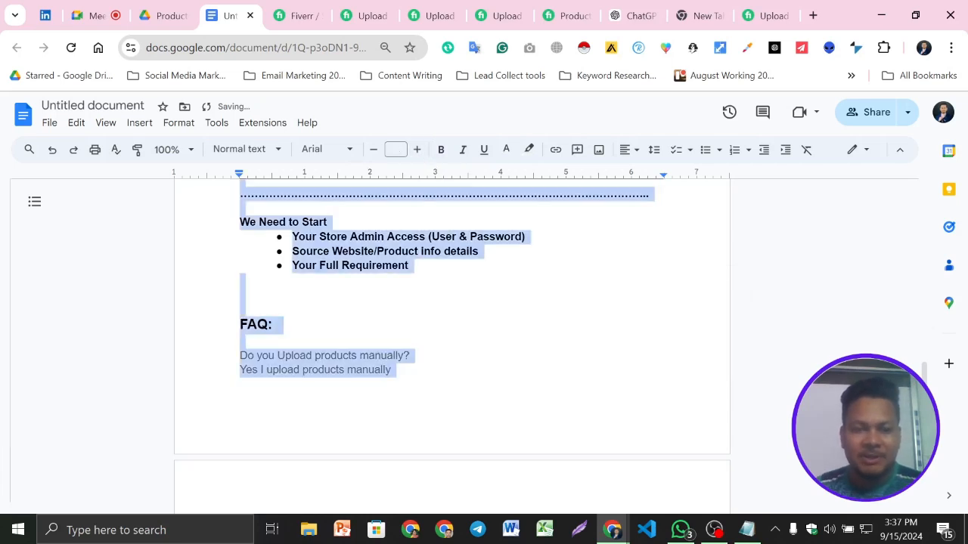
click(506, 150)
click(510, 176)
click(277, 324)
scroll(452, 333, down, 10)
scroll(452, 333, up, 20)
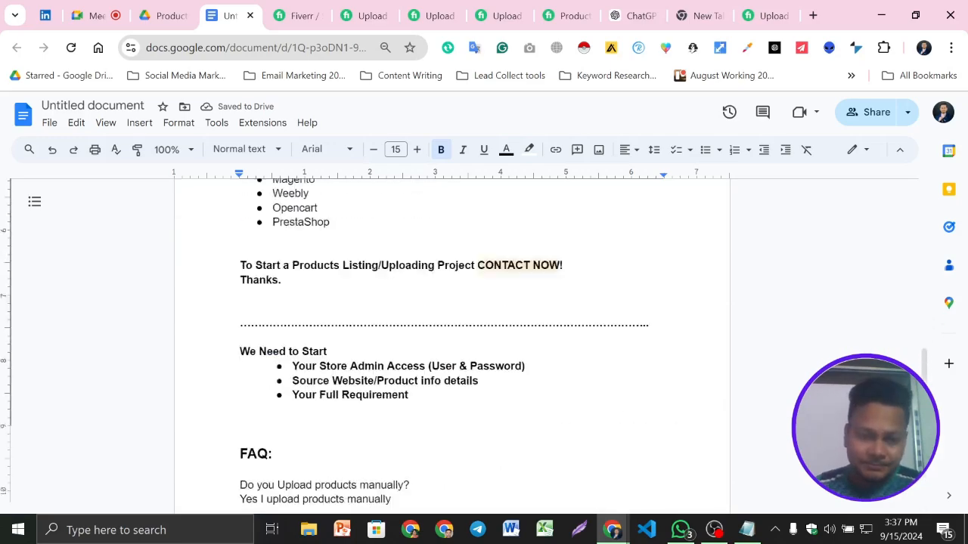
scroll(452, 332, down, 20)
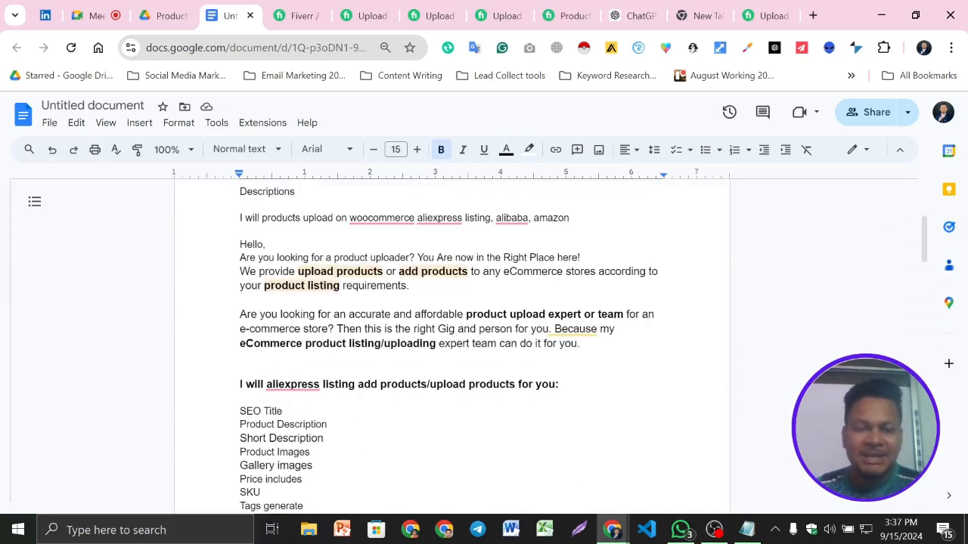
scroll(452, 332, up, 20)
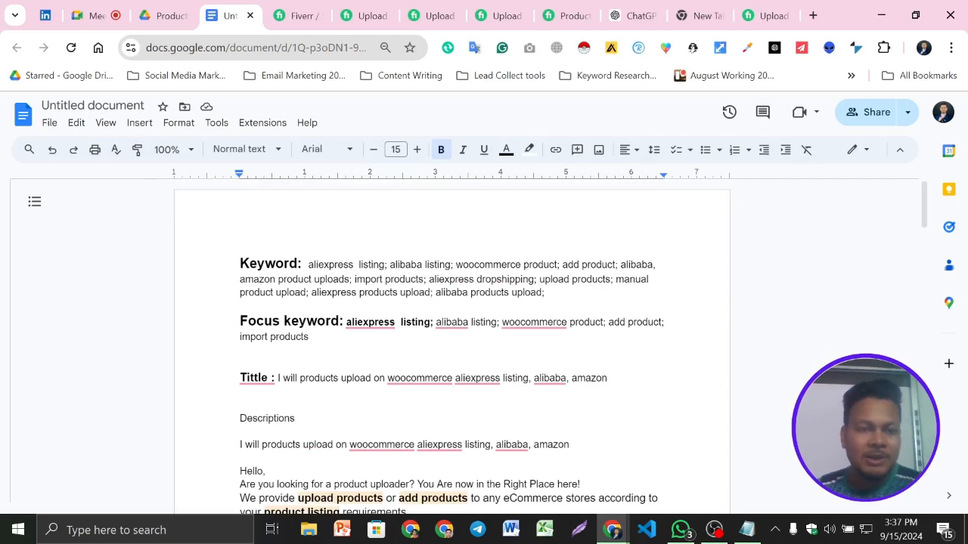
- Switch to the Google Meet call, look through the participant list and dismiss the live caption overlay
click(94, 15)
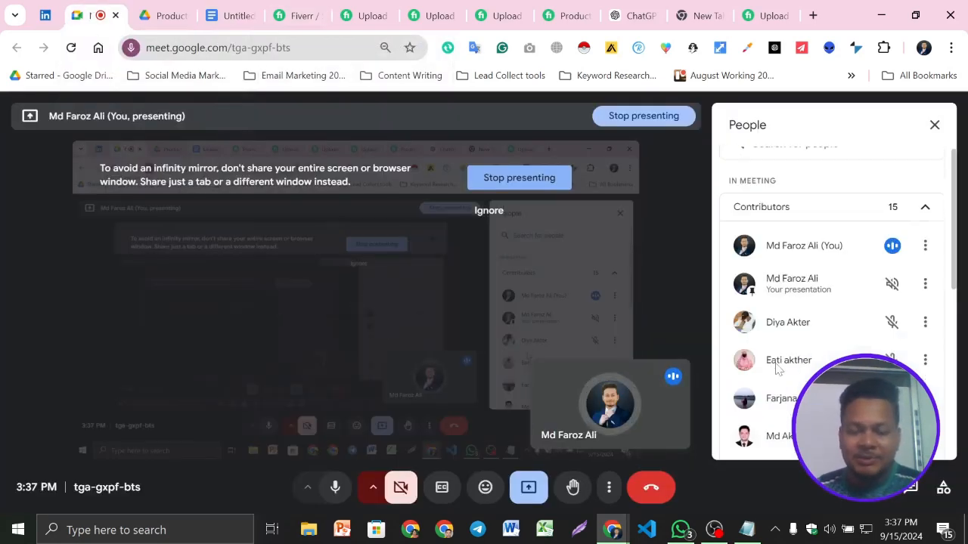
scroll(756, 375, down, 5)
scroll(775, 371, up, 5)
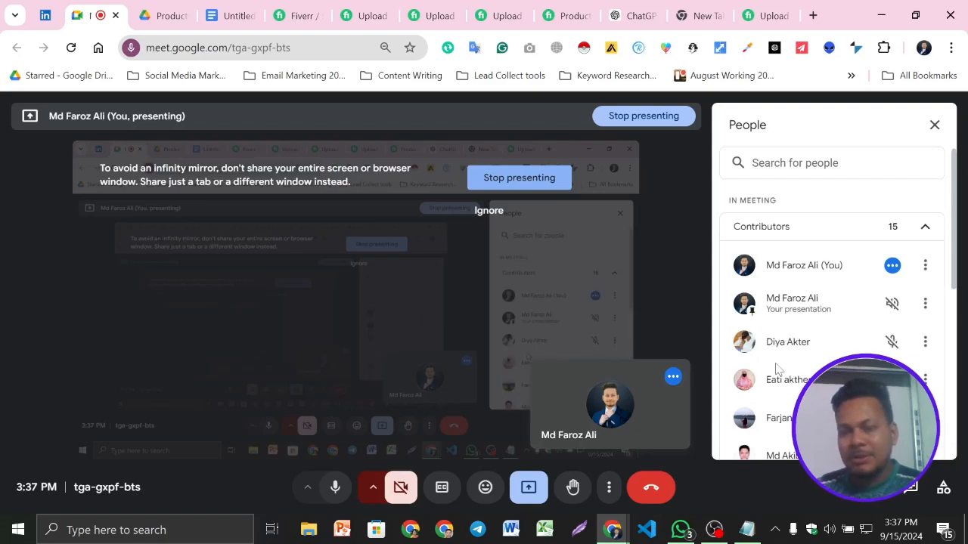
click(231, 9)
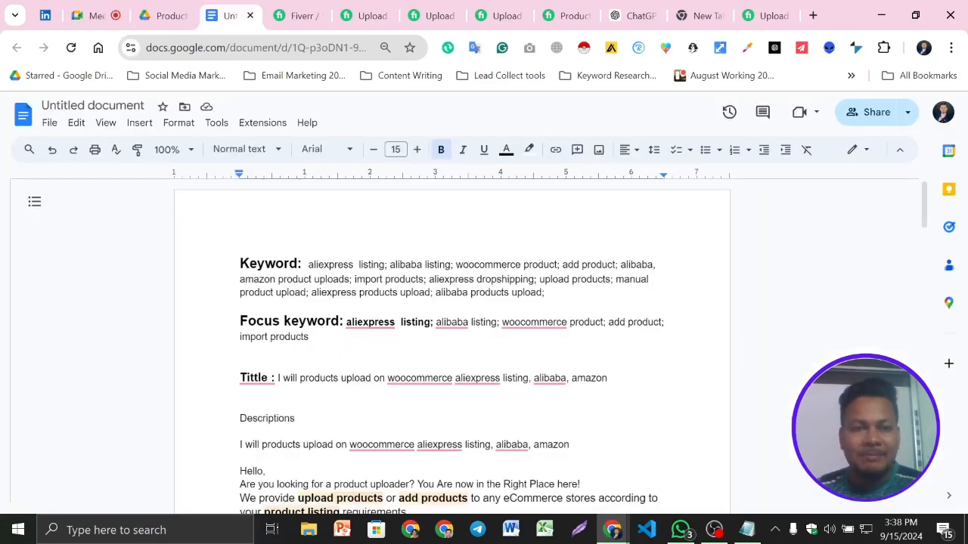
scroll(452, 347, down, 20)
scroll(452, 347, up, 20)
click(94, 8)
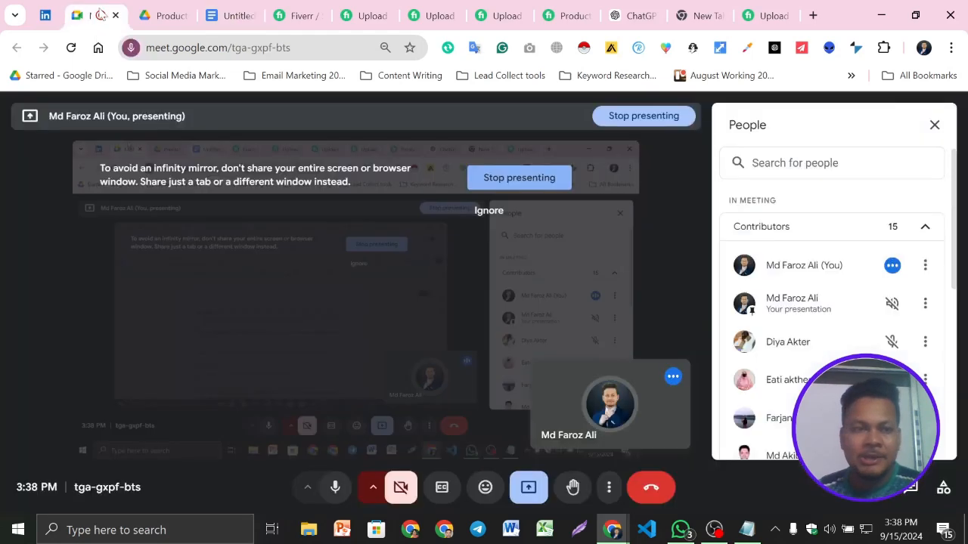
scroll(832, 303, down, 5)
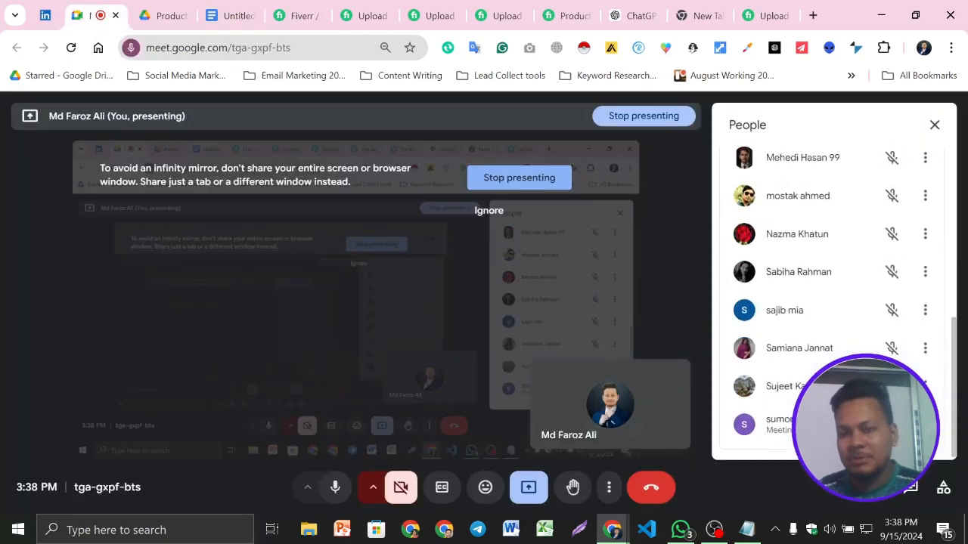
scroll(832, 302, up, 3)
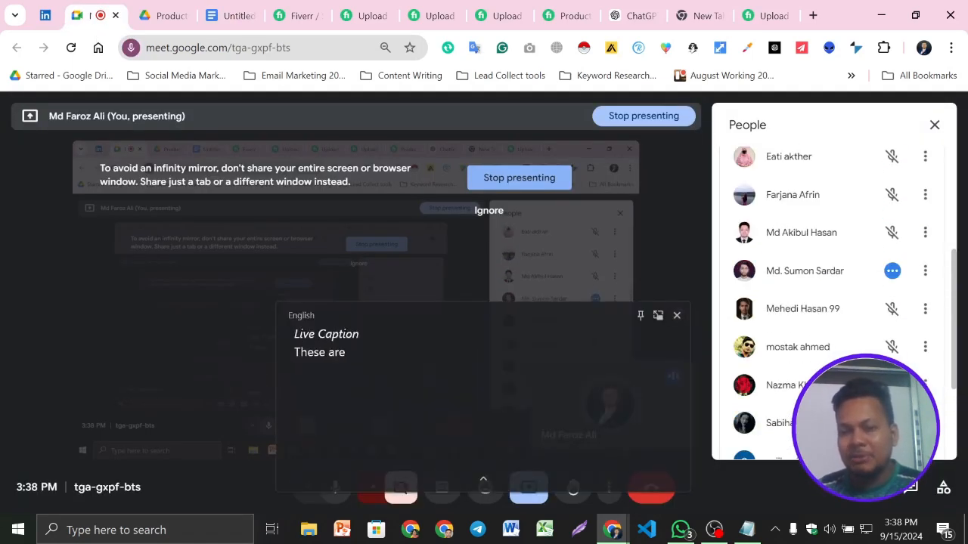
click(677, 316)
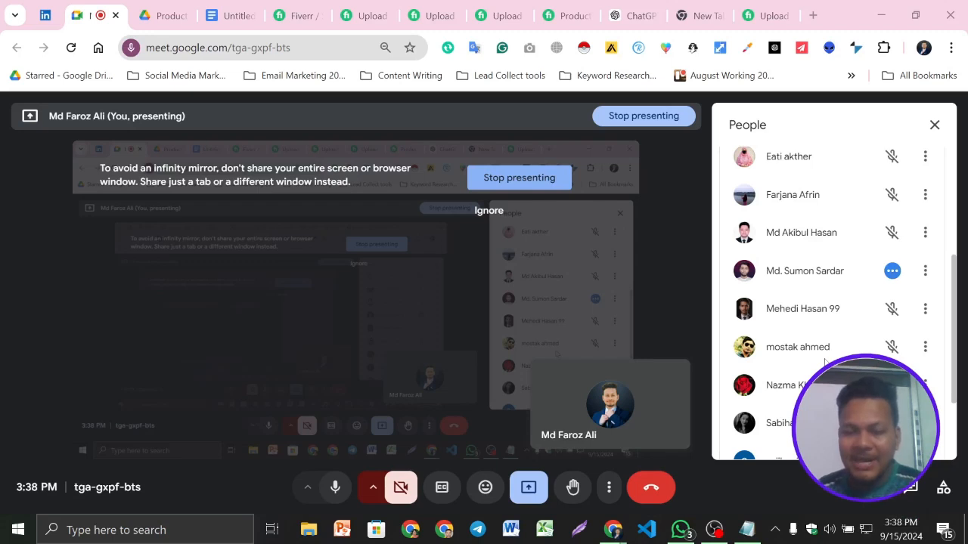
scroll(824, 362, down, 2)
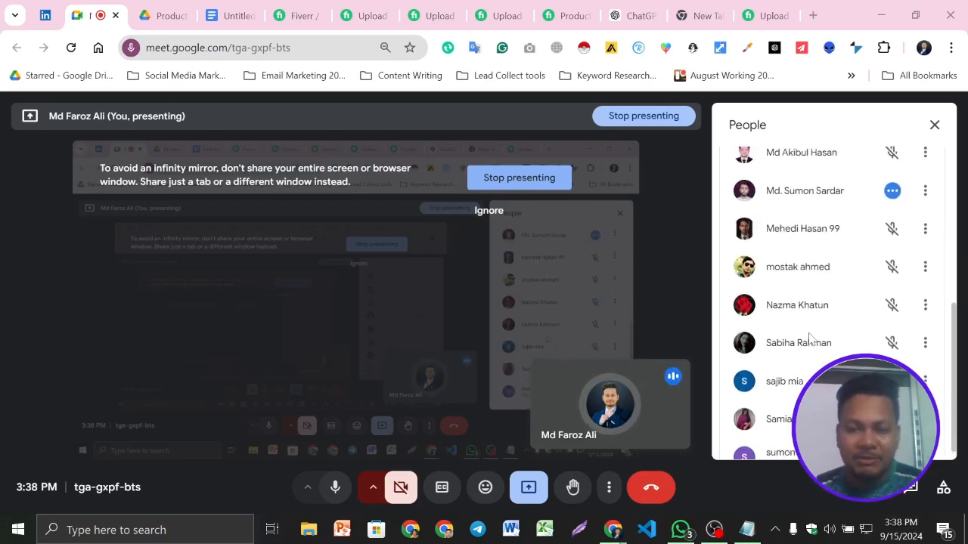
scroll(810, 338, up, 5)
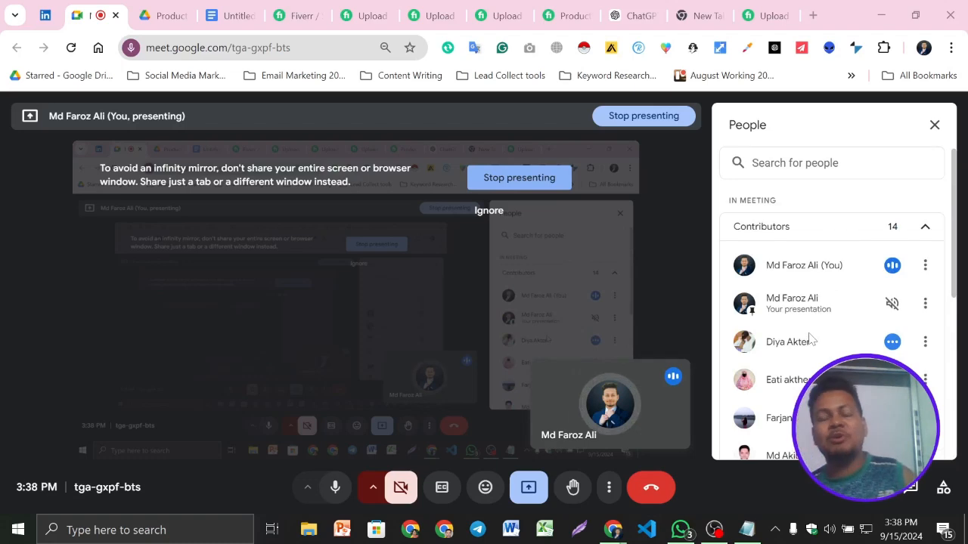
- Review the gig document from the keywords to the product types, then check the Google Meet participant list again
click(242, 7)
scroll(452, 348, down, 5)
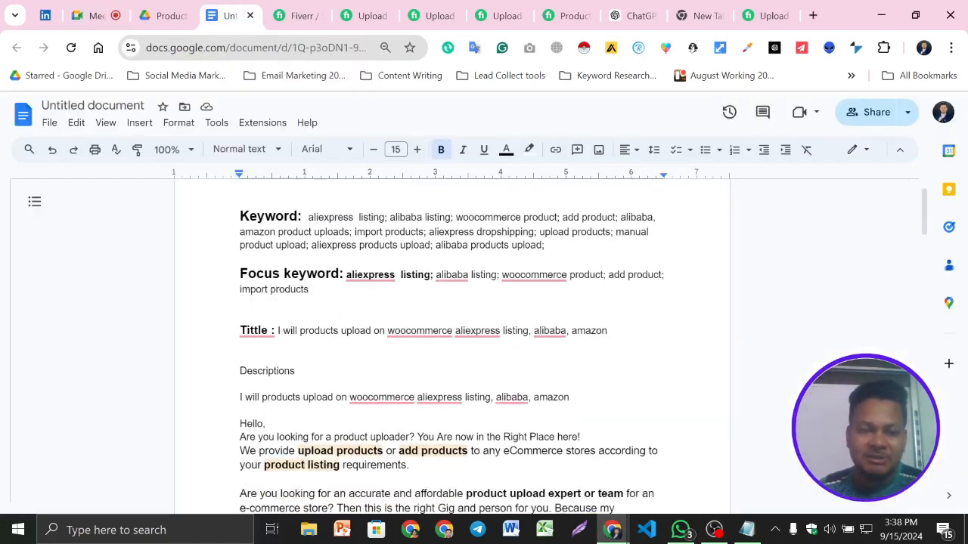
scroll(452, 348, down, 6)
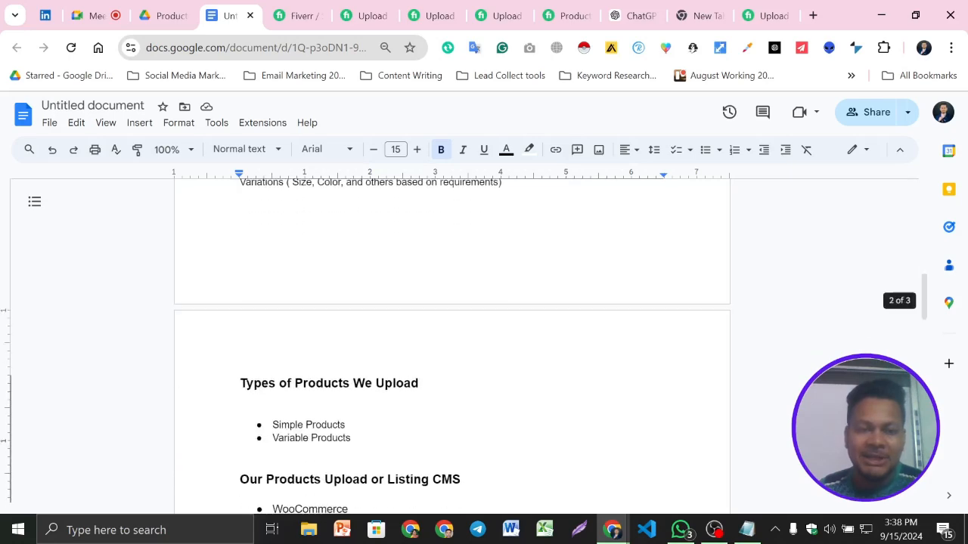
scroll(452, 348, up, 6)
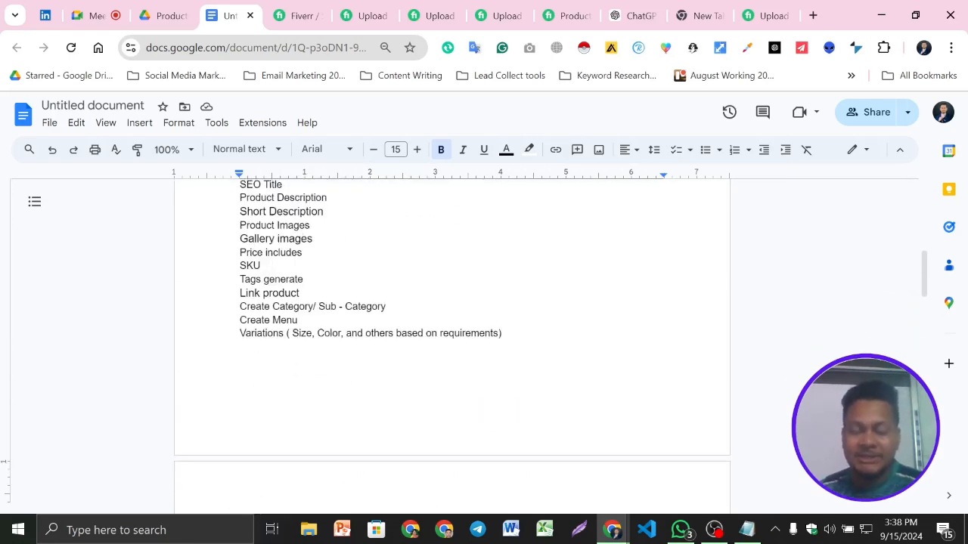
scroll(452, 348, up, 6)
click(102, 11)
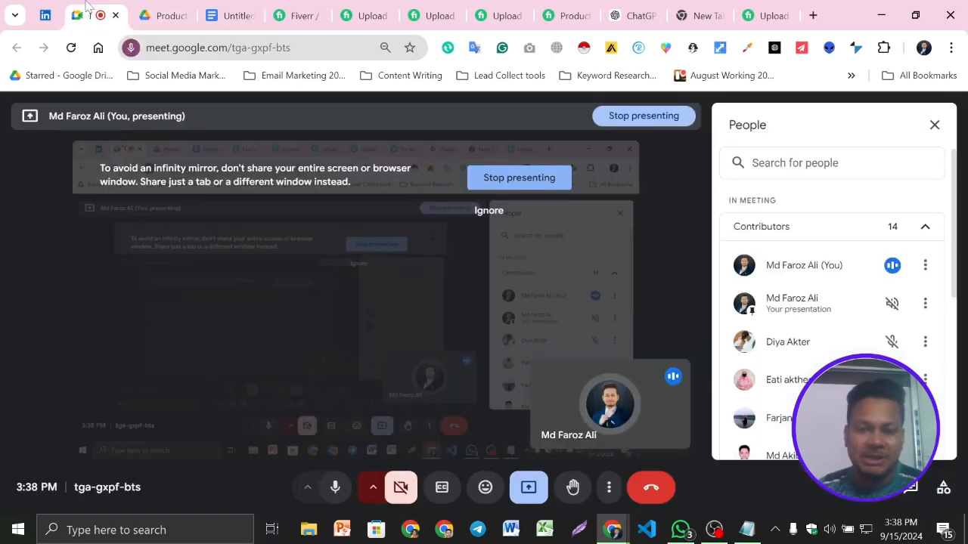
scroll(854, 333, down, 5)
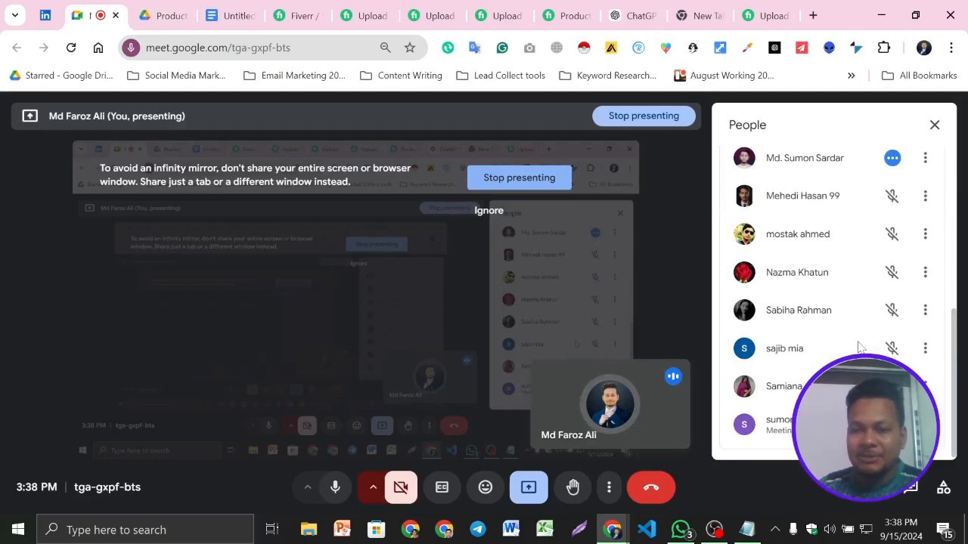
- Switch to the Fiverr search results for "products upload" and examine the competing gigs' thumbnail images
click(369, 9)
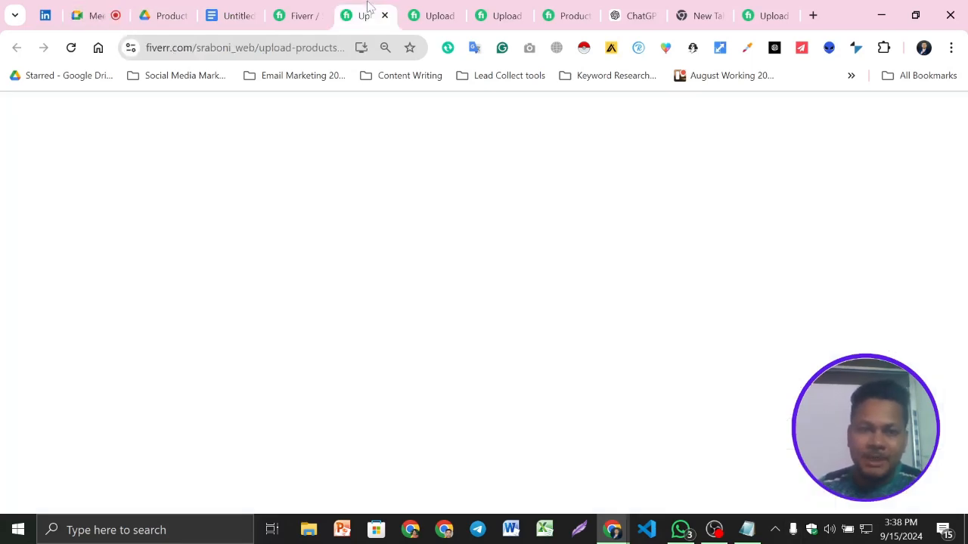
click(296, 9)
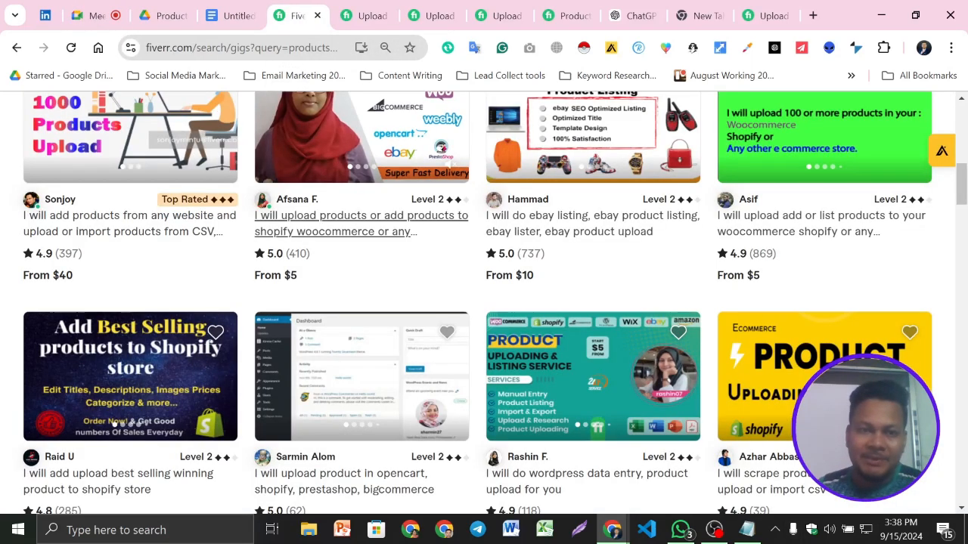
scroll(143, 212, up, 2)
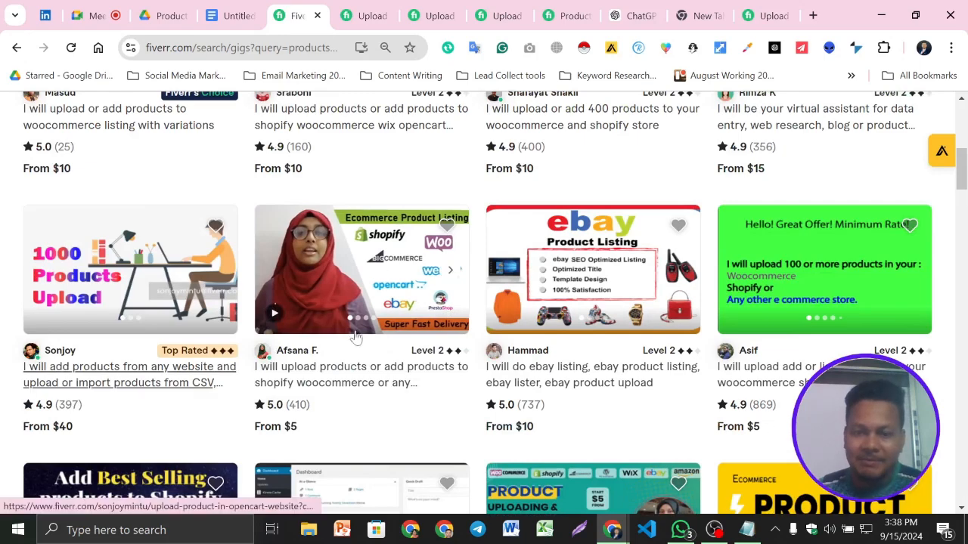
scroll(334, 318, down, 6)
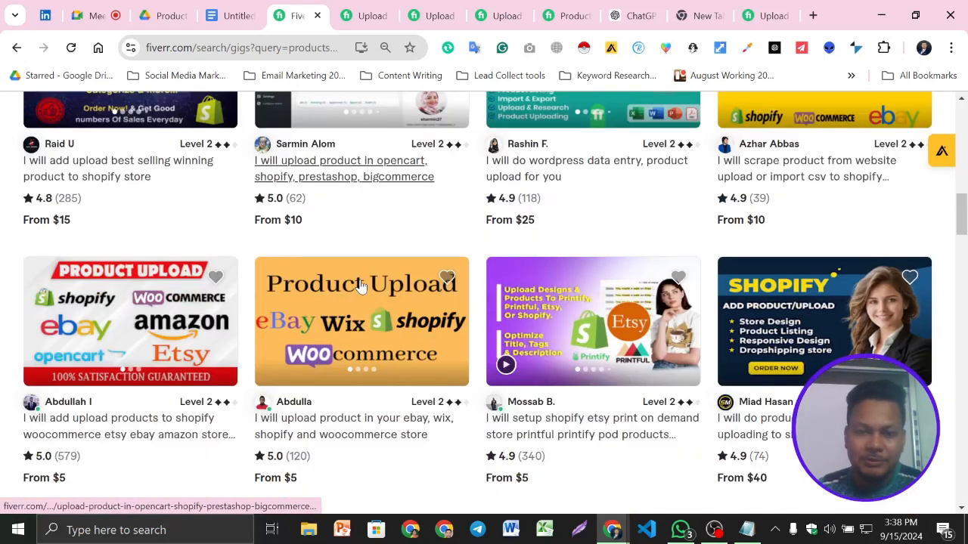
scroll(361, 286, up, 5)
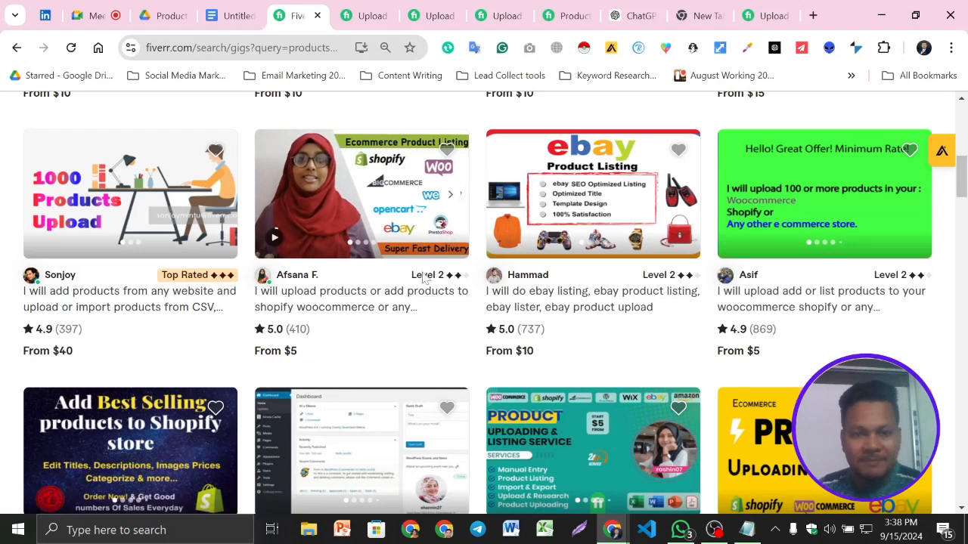
scroll(410, 261, down, 3)
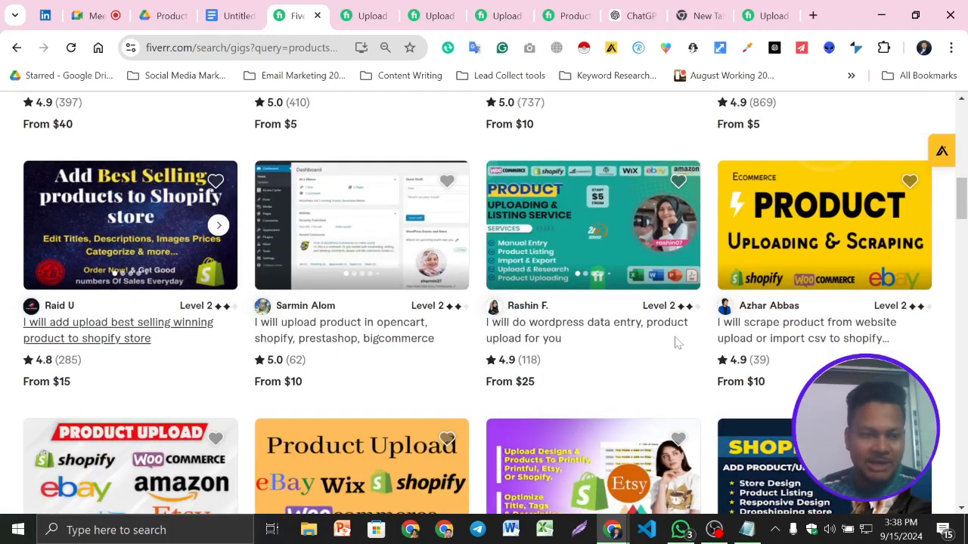
scroll(467, 318, down, 2)
scroll(467, 318, down, 4)
scroll(484, 316, up, 6)
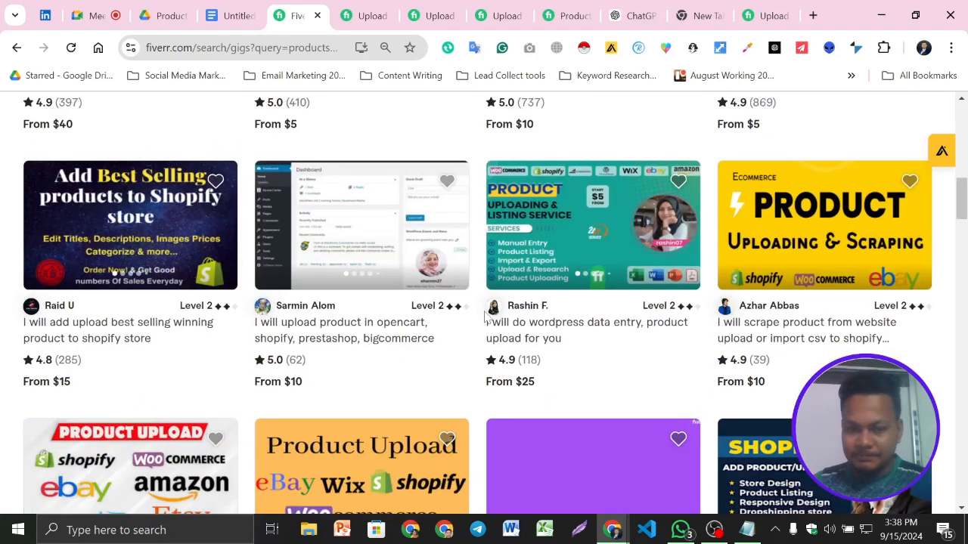
scroll(484, 316, up, 5)
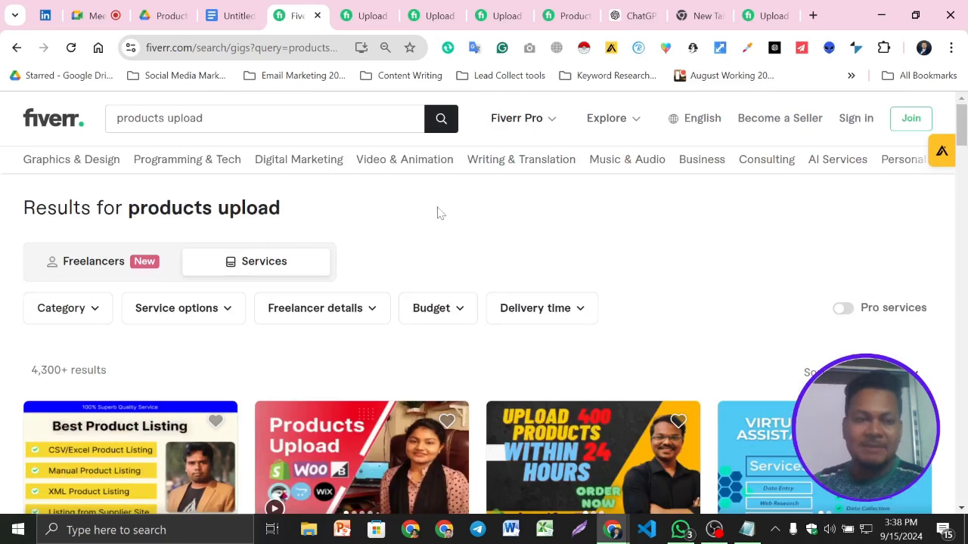
scroll(570, 232, down, 3)
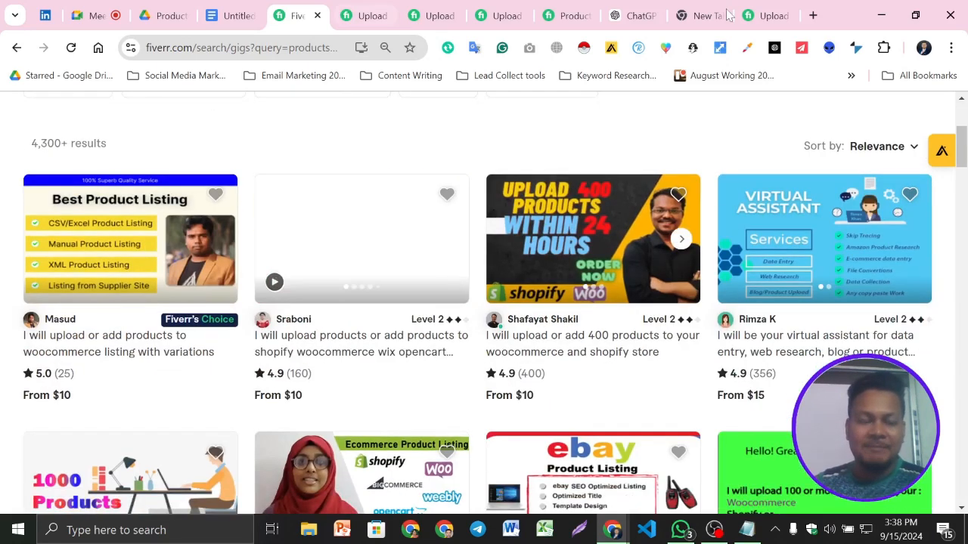
- Move the blank browser tab to the end of the tab row and open canva.com in it
click(698, 9)
drag(699, 4, 779, 4)
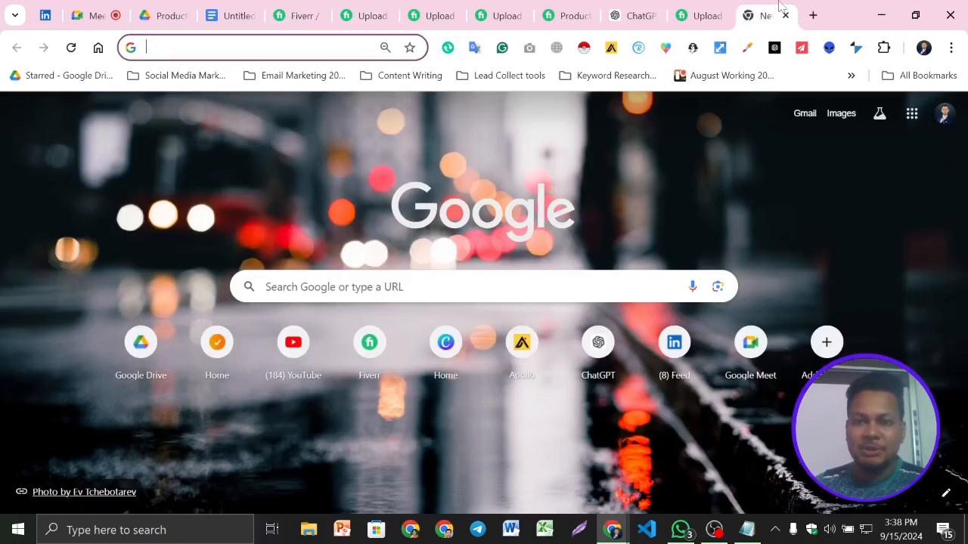
text(CA)
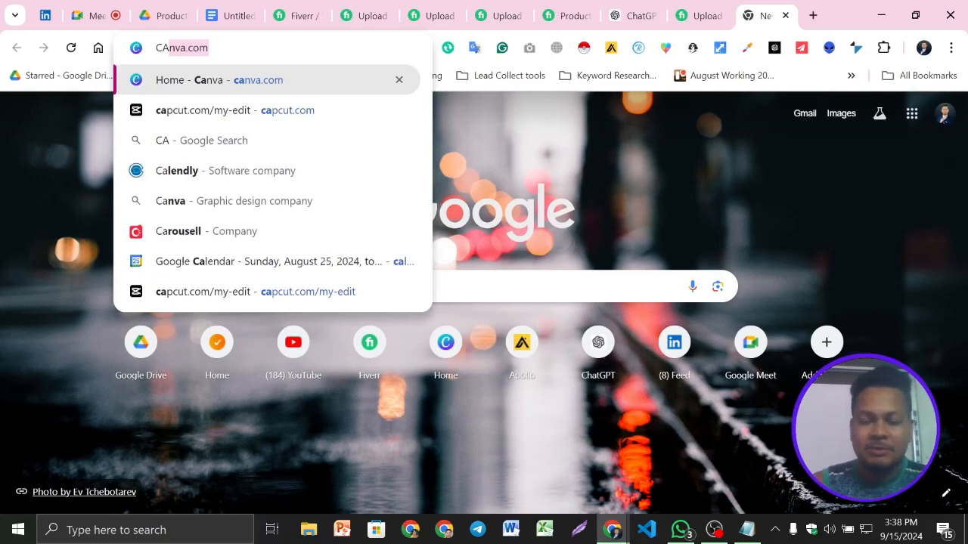
key(Return)
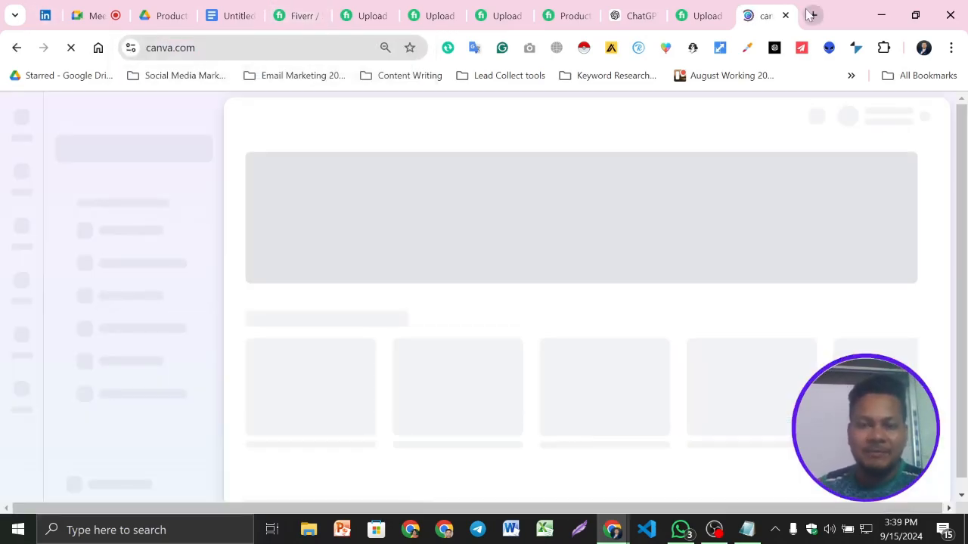
click(680, 529)
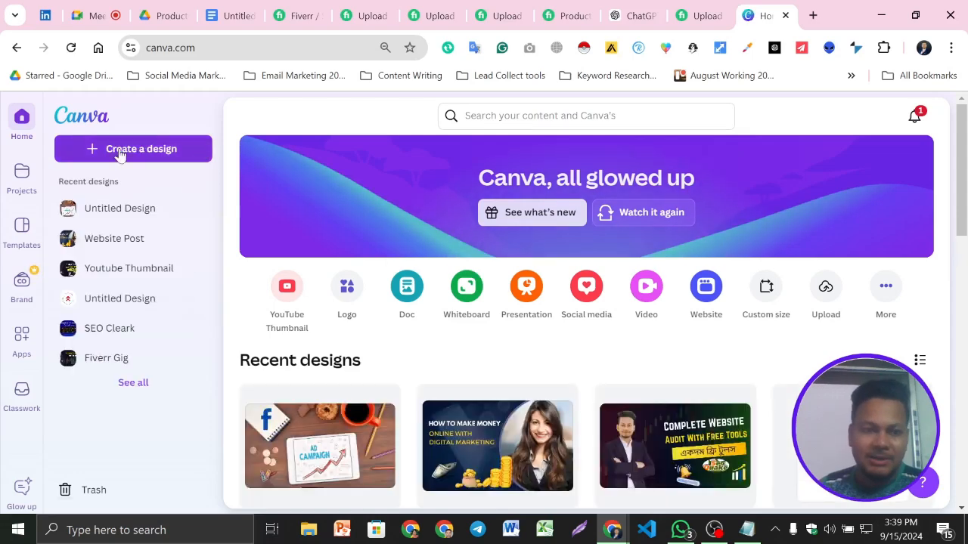
- Create a new blank Canva design with a custom size of 1280 × 769 px
scroll(174, 200, down, 2)
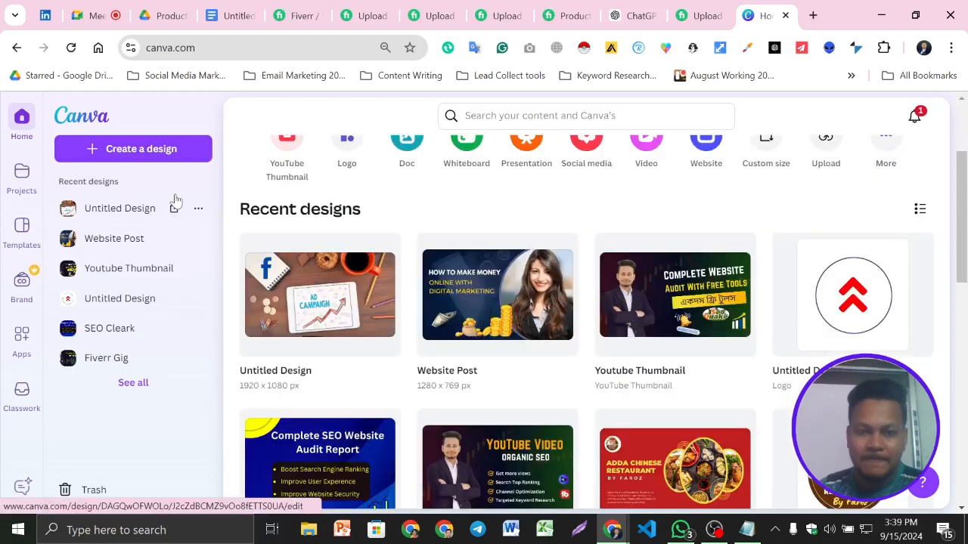
click(139, 149)
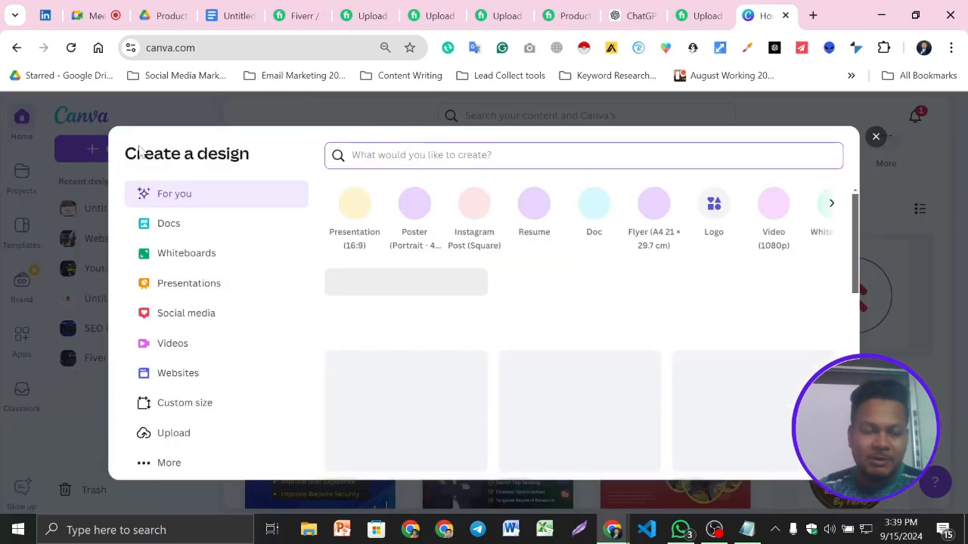
click(185, 402)
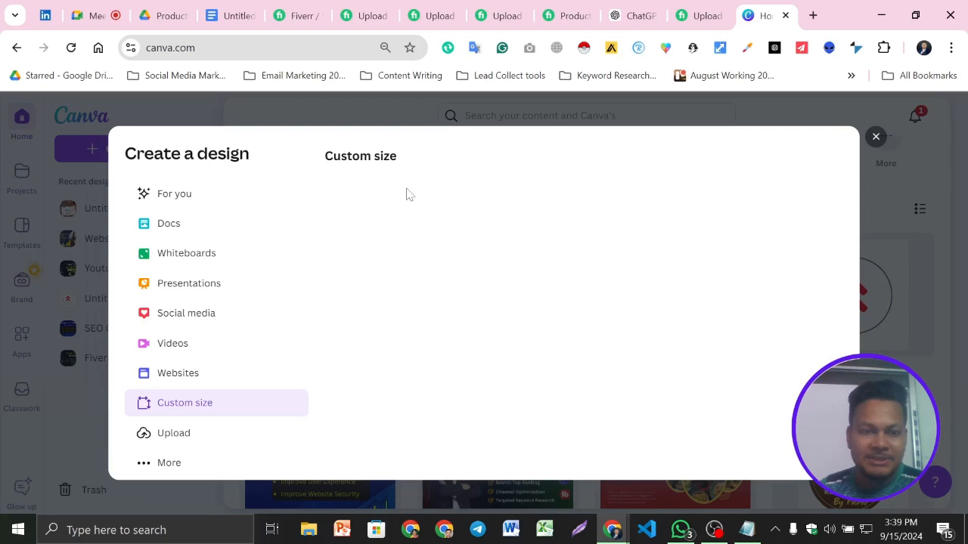
click(190, 406)
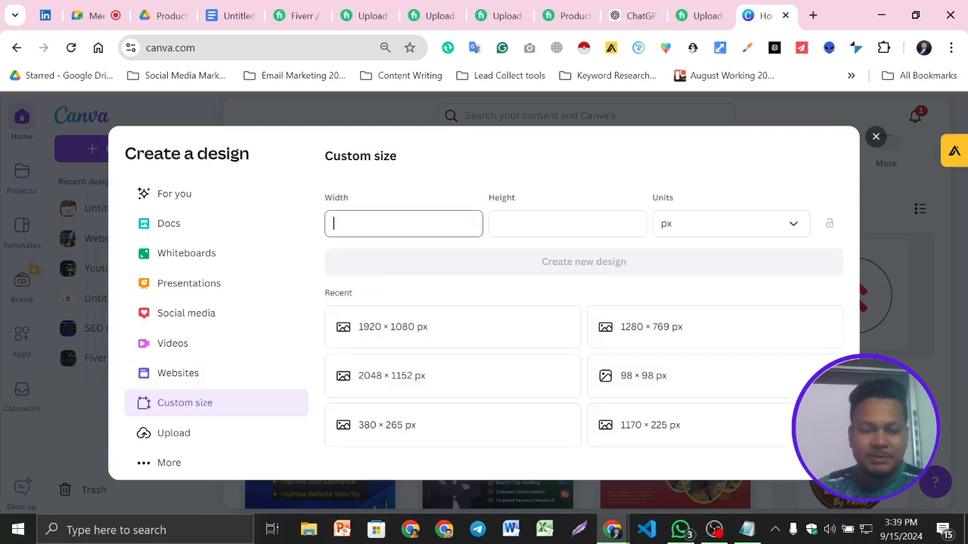
text(1280)
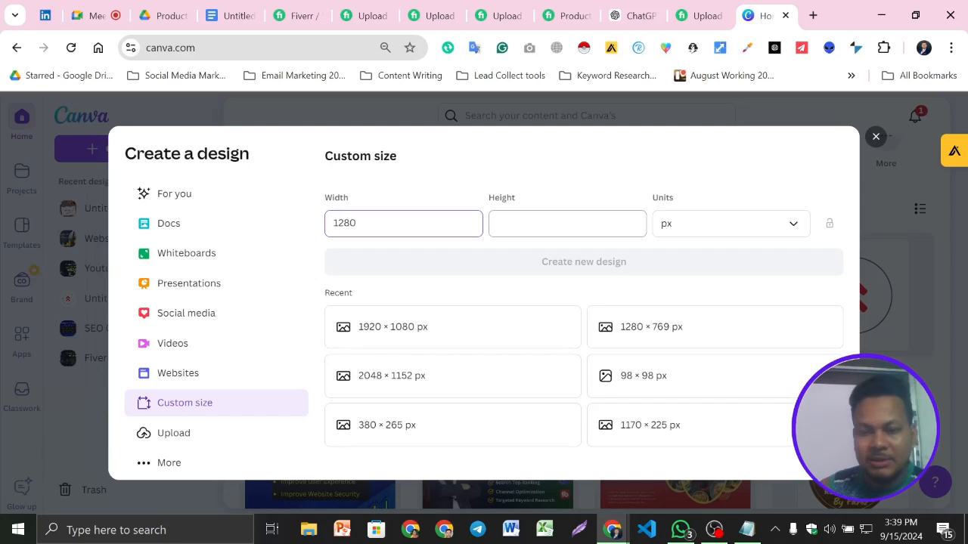
click(567, 224)
text(769)
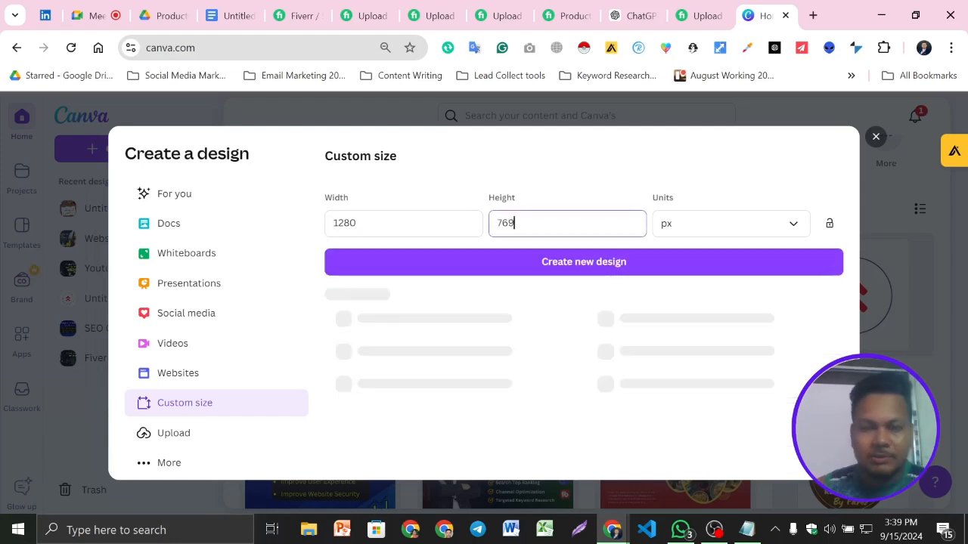
right_click(561, 266)
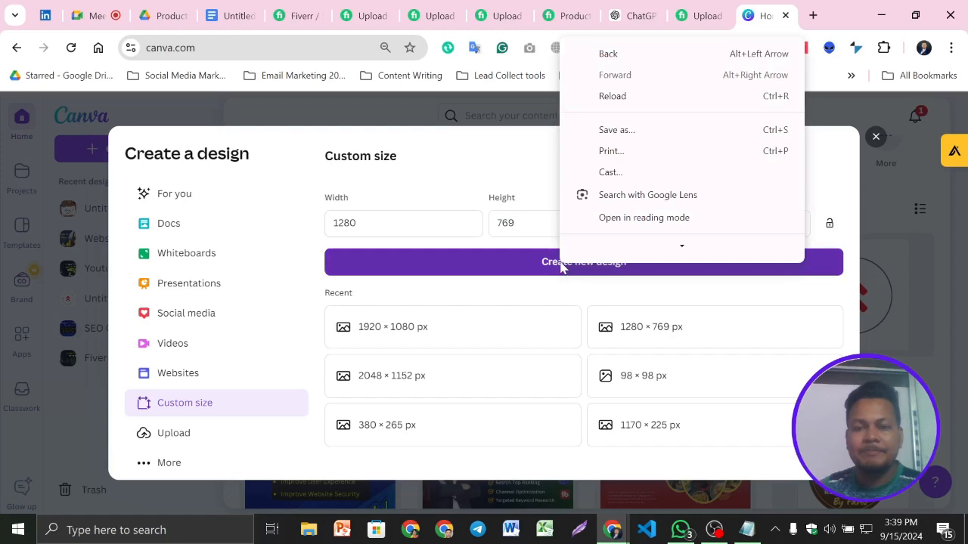
click(527, 271)
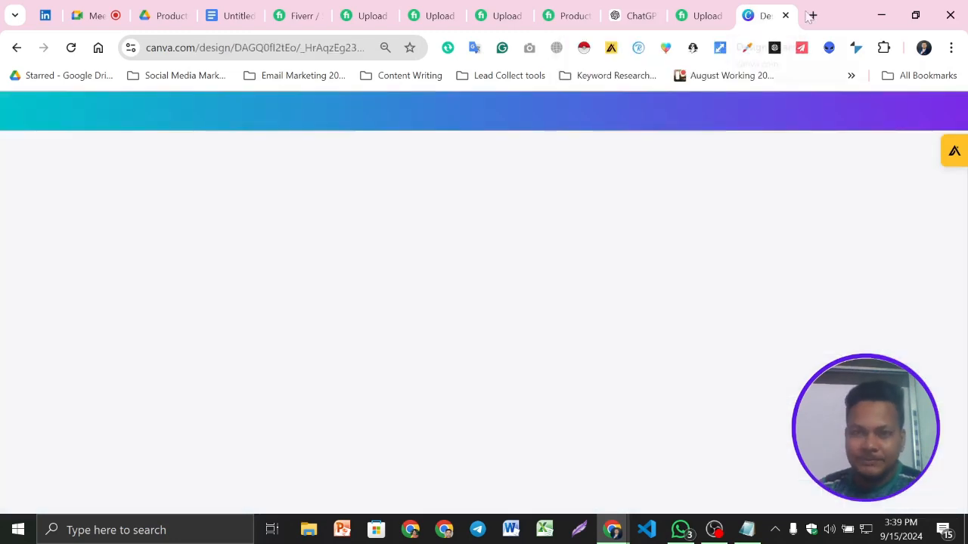
- Open canva.com in a new browser tab, place it before the blank design's tab, and return to that design
click(811, 15)
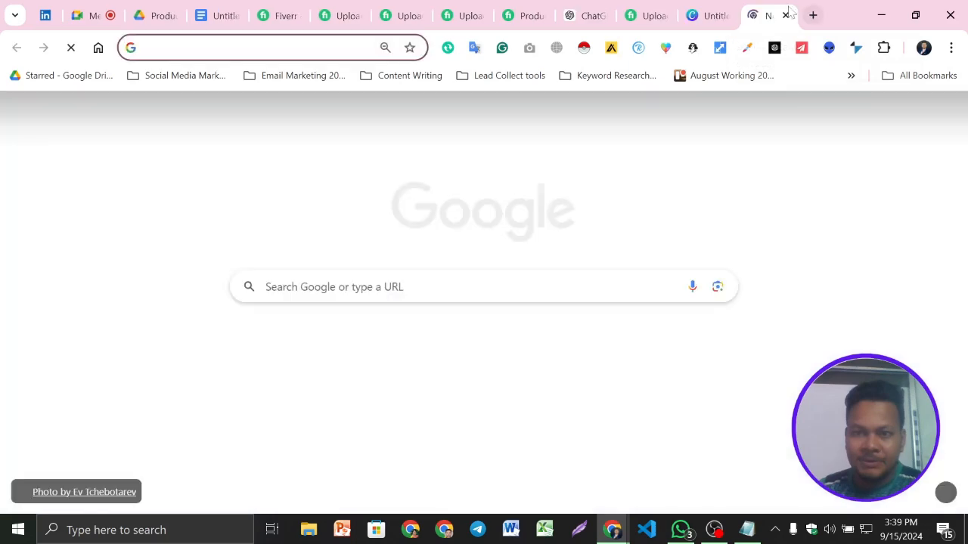
text(CA)
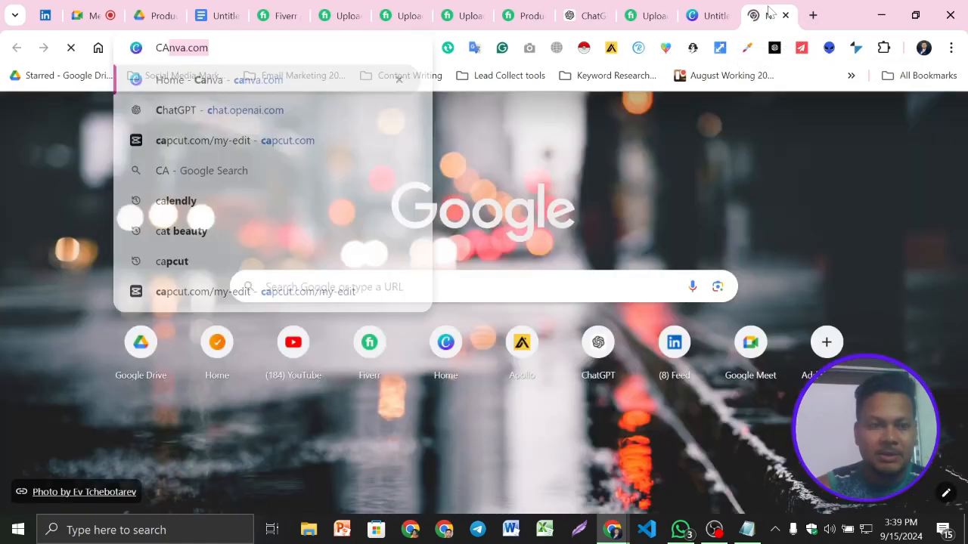
key(Return)
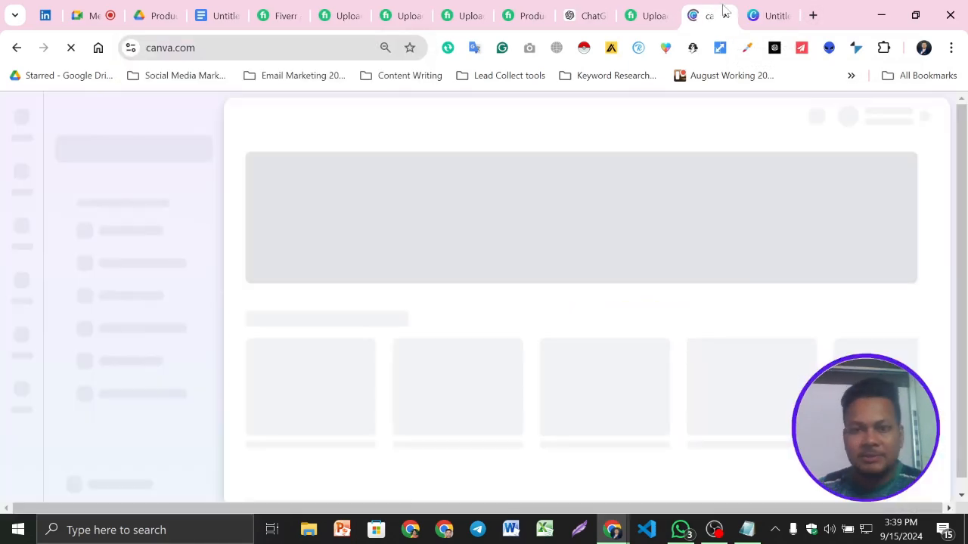
click(790, 6)
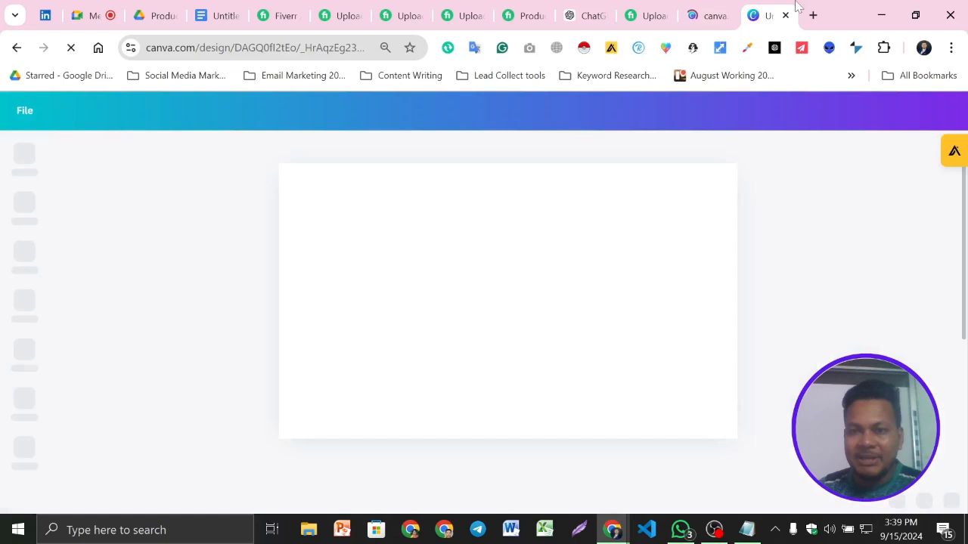
- Revisit the competing gig images in the Fiverr search results, then check the Canva home page and the blank design
click(287, 6)
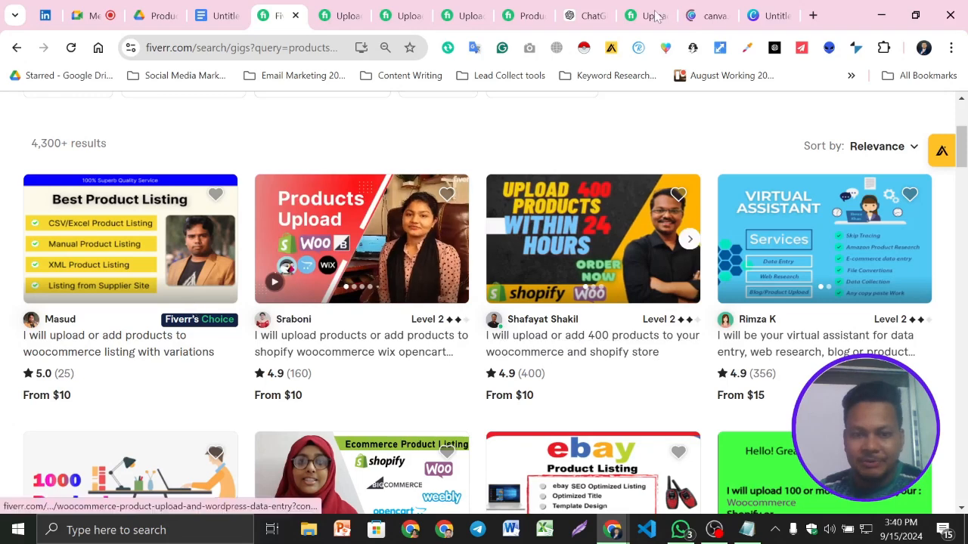
click(777, 11)
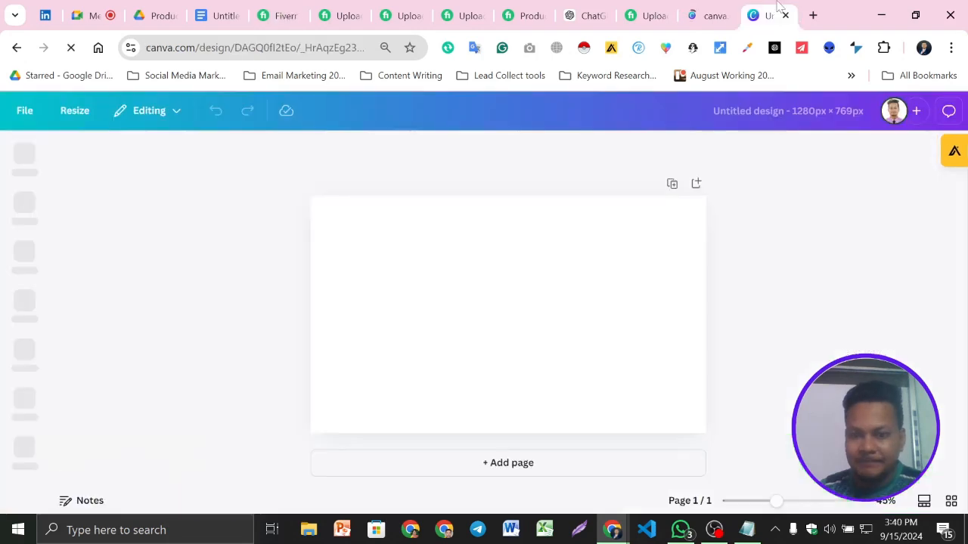
click(715, 10)
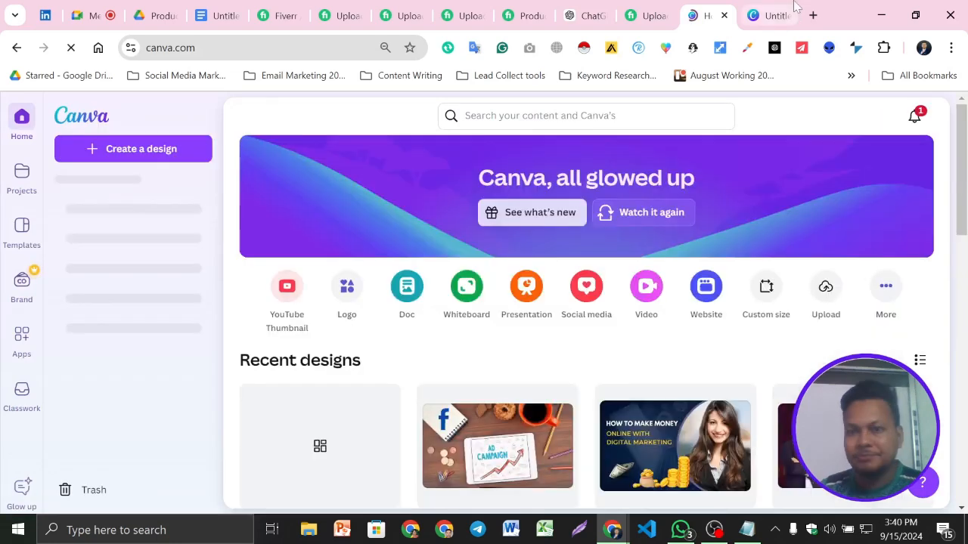
click(795, 7)
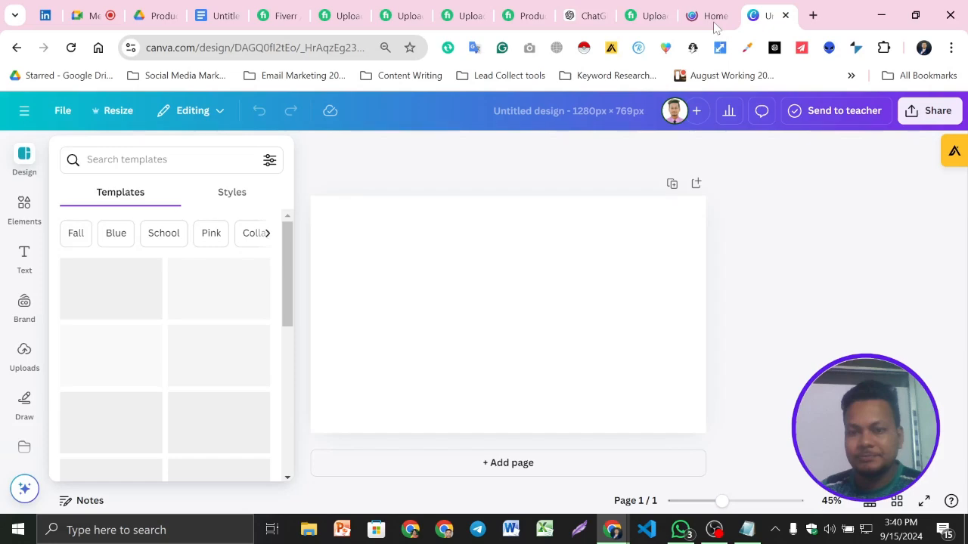
- Open the recent Youtube Thumbnail design from the Canva home page and look through its pages
click(714, 21)
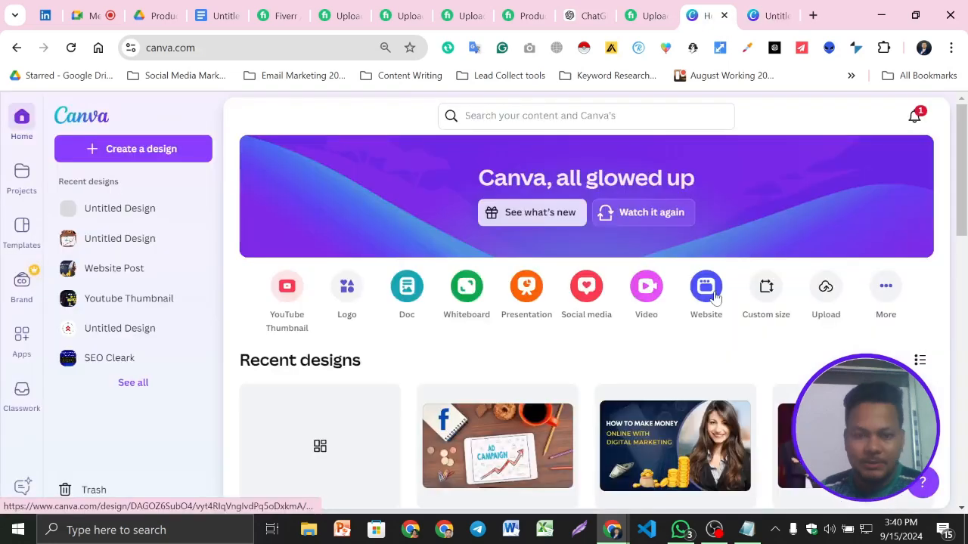
scroll(715, 297, down, 3)
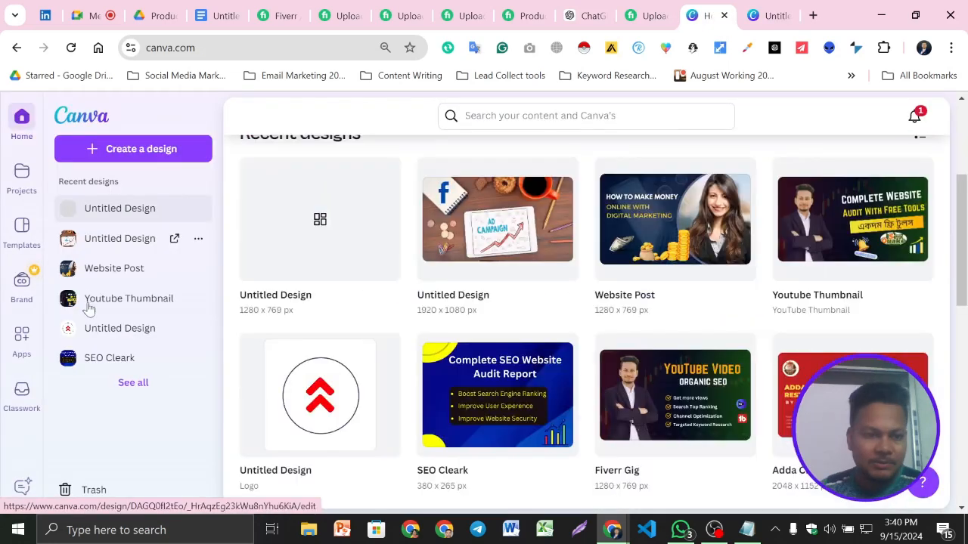
click(121, 302)
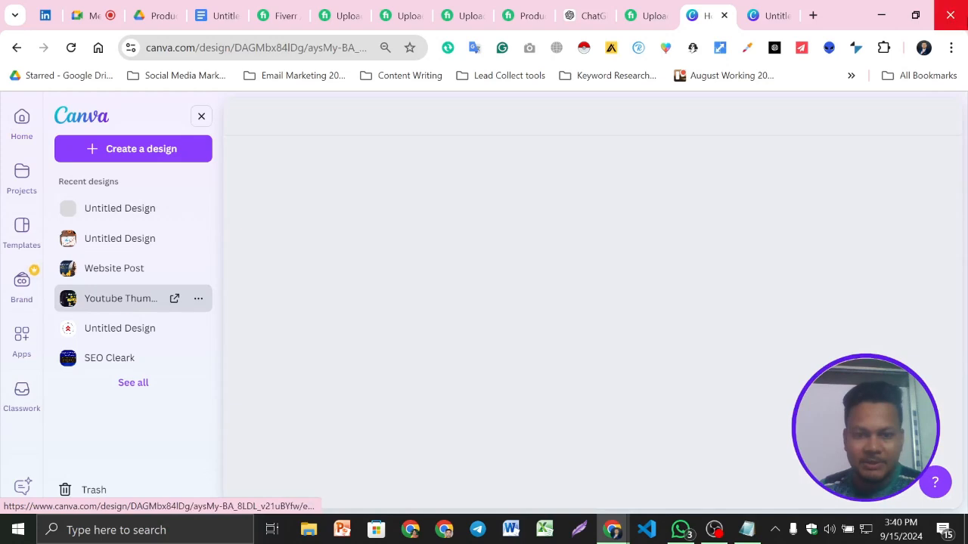
click(766, 14)
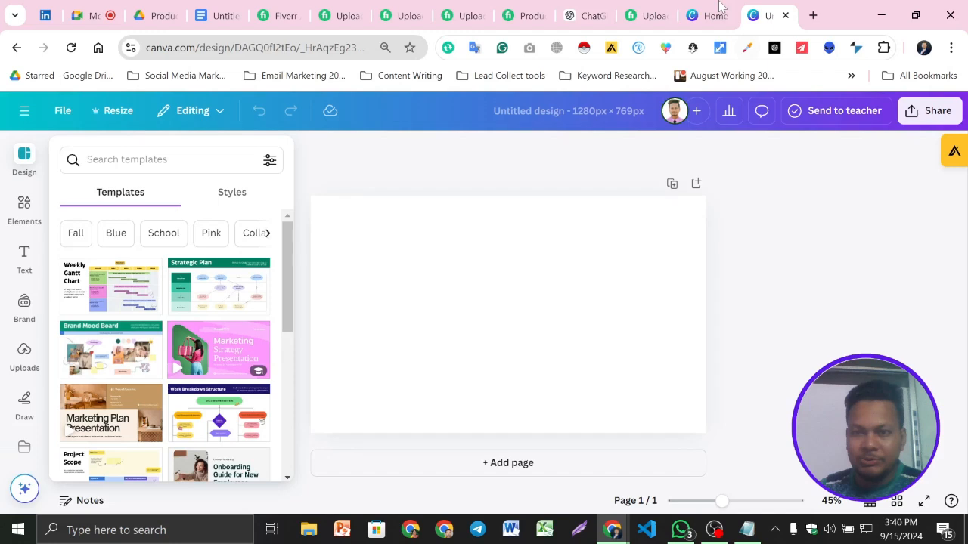
click(717, 13)
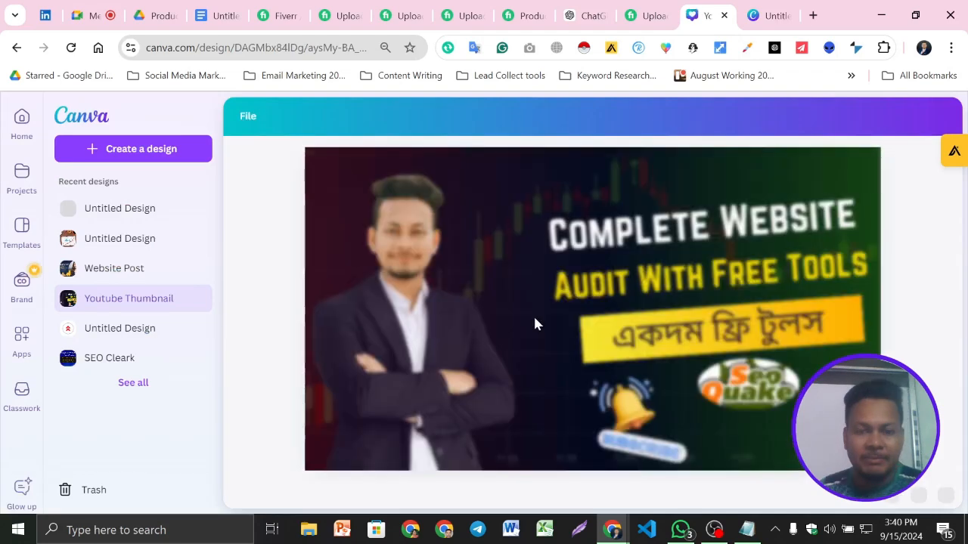
scroll(534, 319, down, 3)
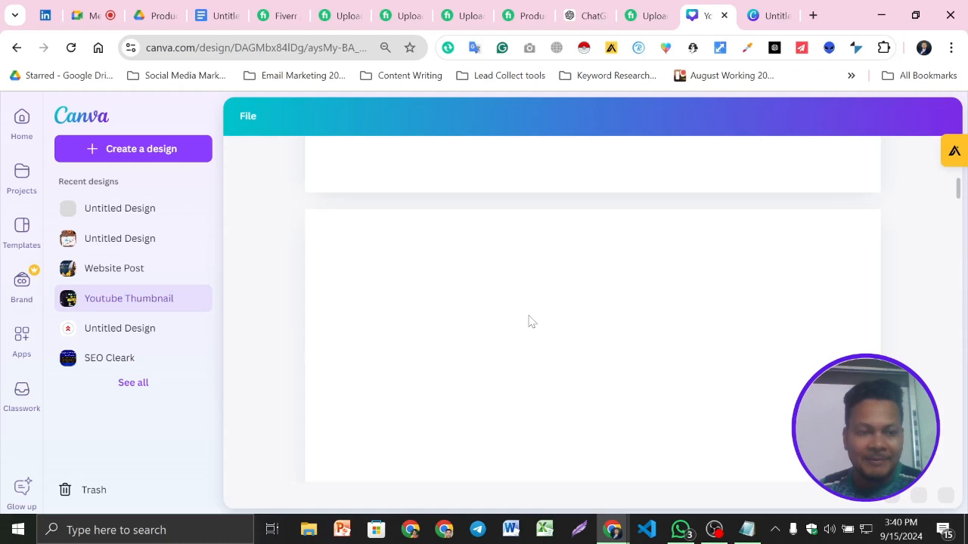
scroll(531, 321, down, 2)
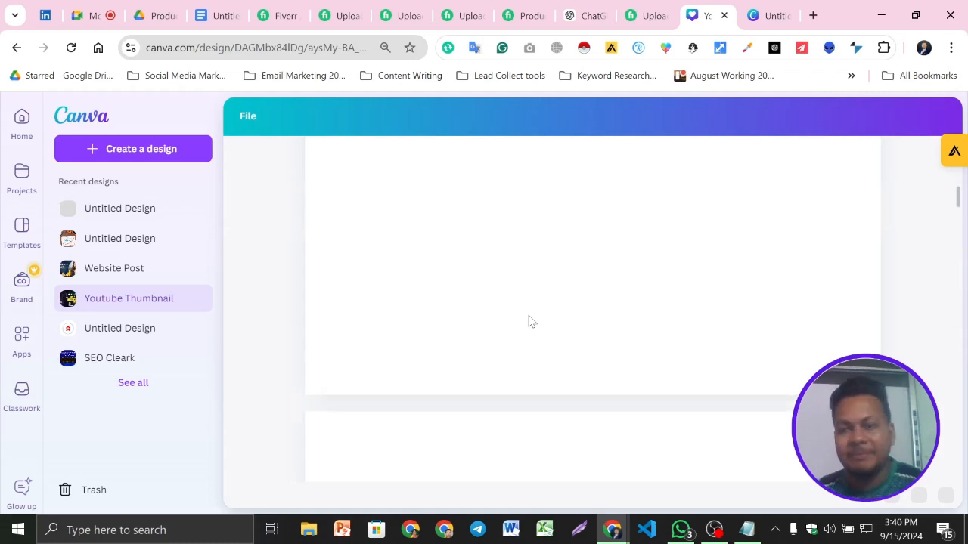
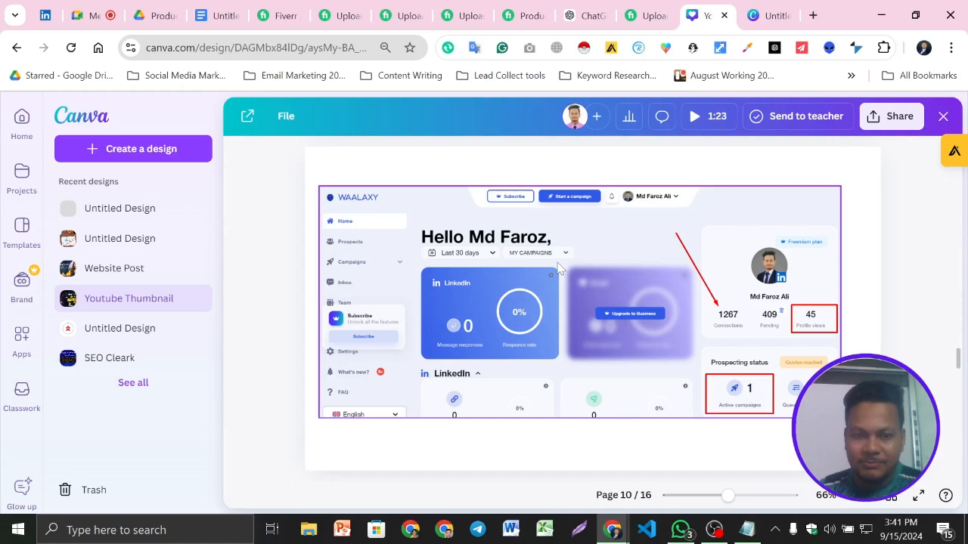
- Copy the candlestick-chart background and the Bengali heading text from the Youtube Thumbnail design into the blank gig design
scroll(624, 357, down, 10)
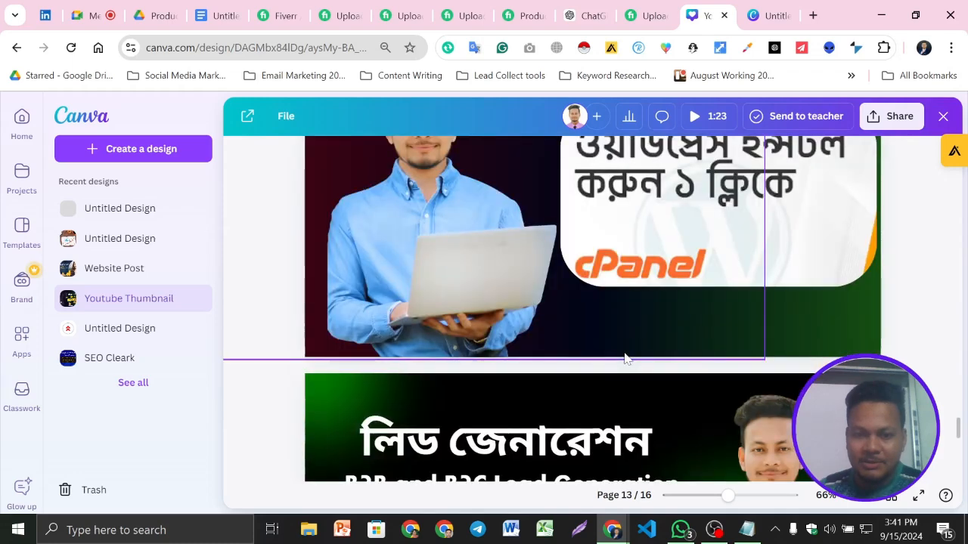
scroll(624, 357, down, 8)
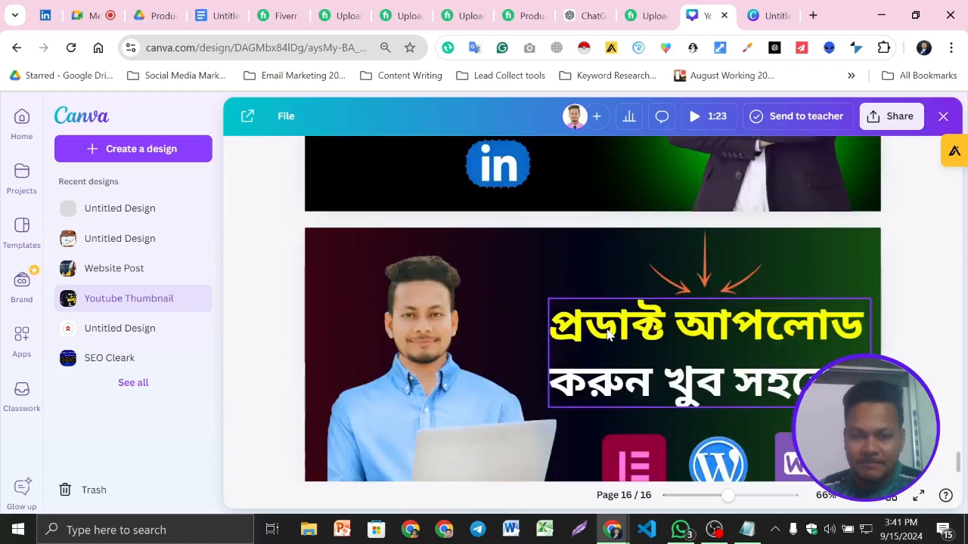
scroll(624, 357, up, 6)
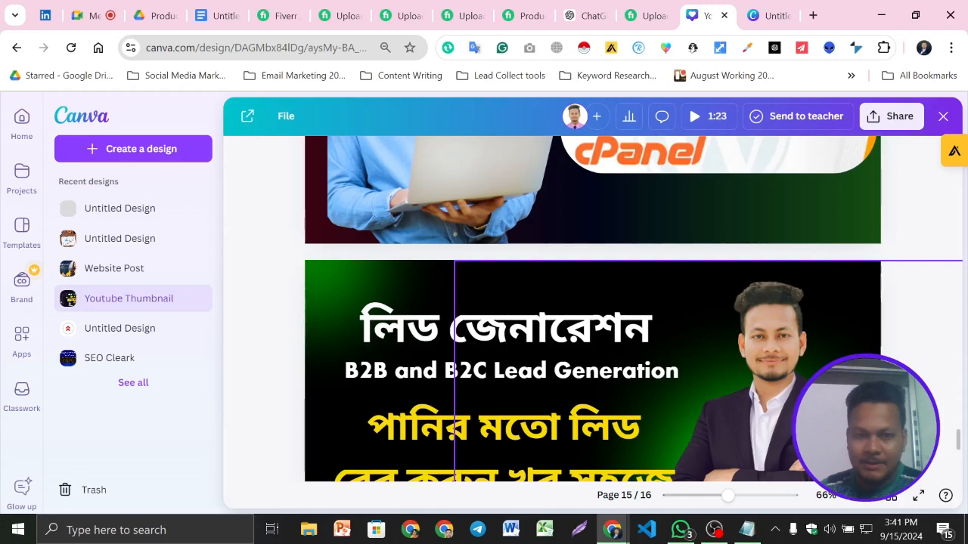
key(ctrl+Tab)
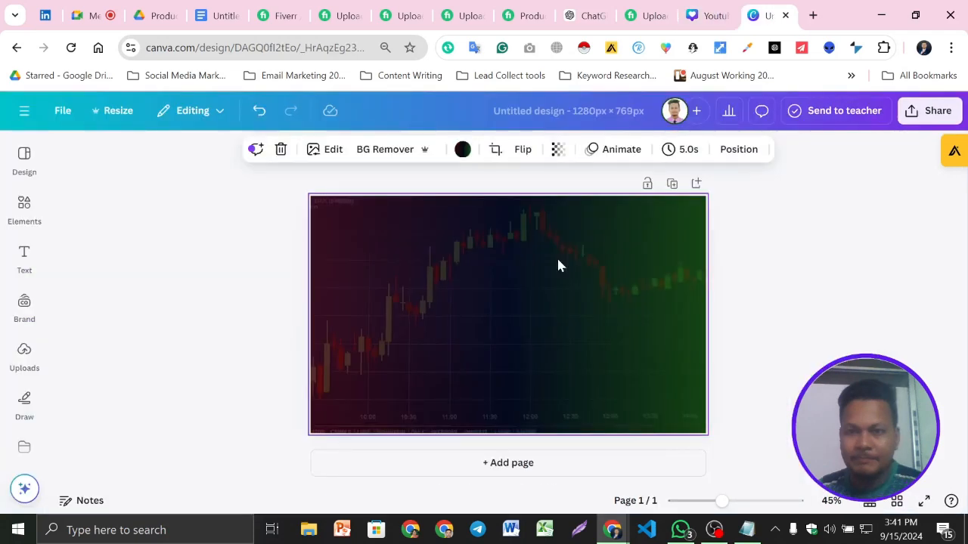
text(ফ্রিল্যান্সিং শিখুন সম্পূর্ণ ফ্রিতে)
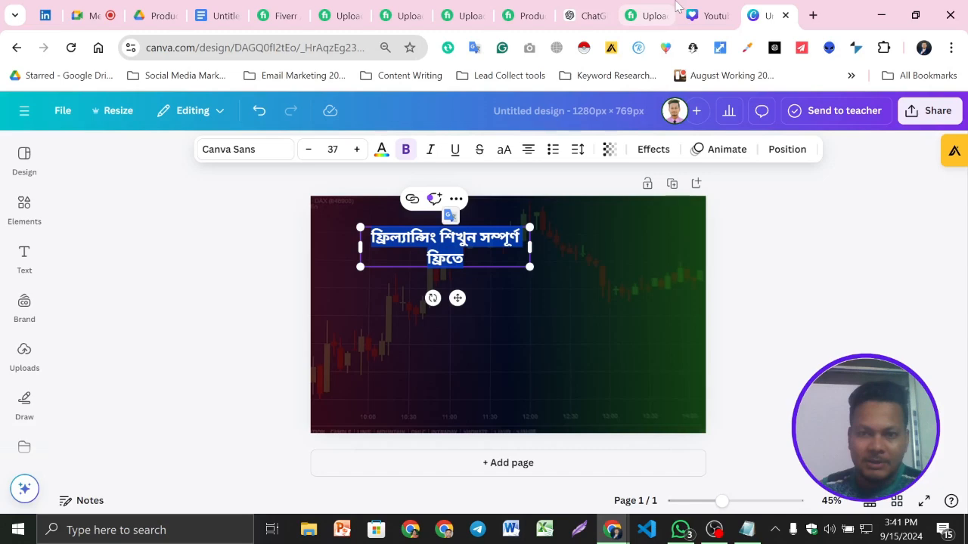
- Copy the heading's gradient shape, the Off Page SEO label and the Profile Backlink Creation text from page 12 into the gig design
click(688, 14)
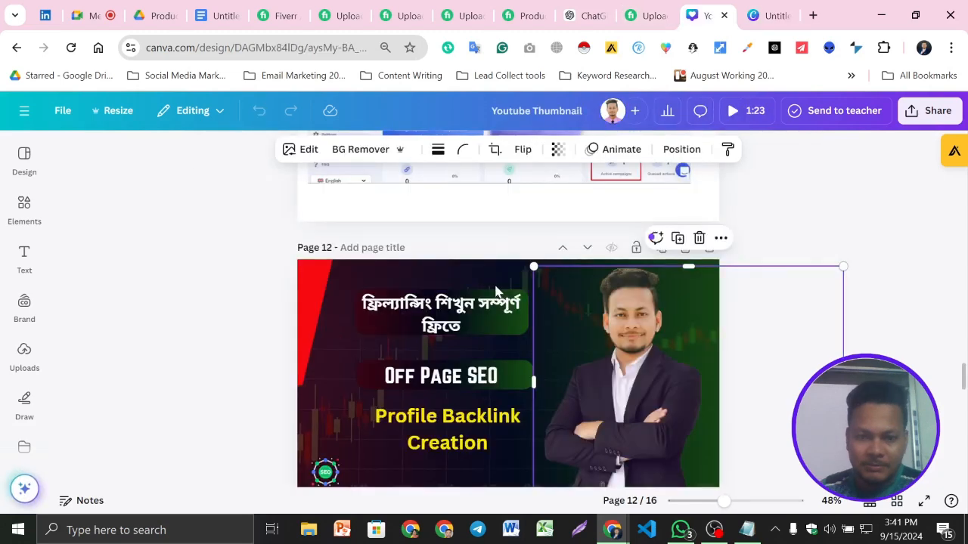
click(364, 295)
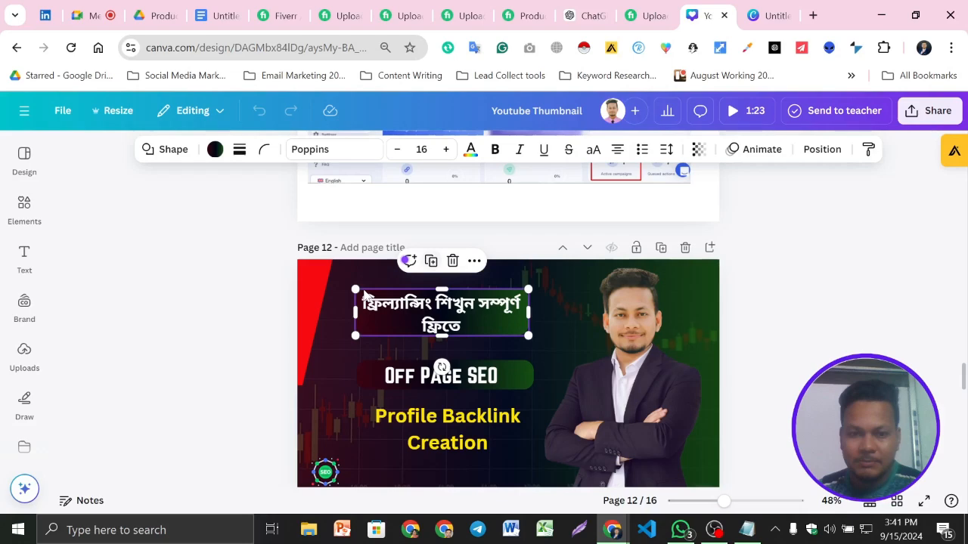
key(ctrl+Tab)
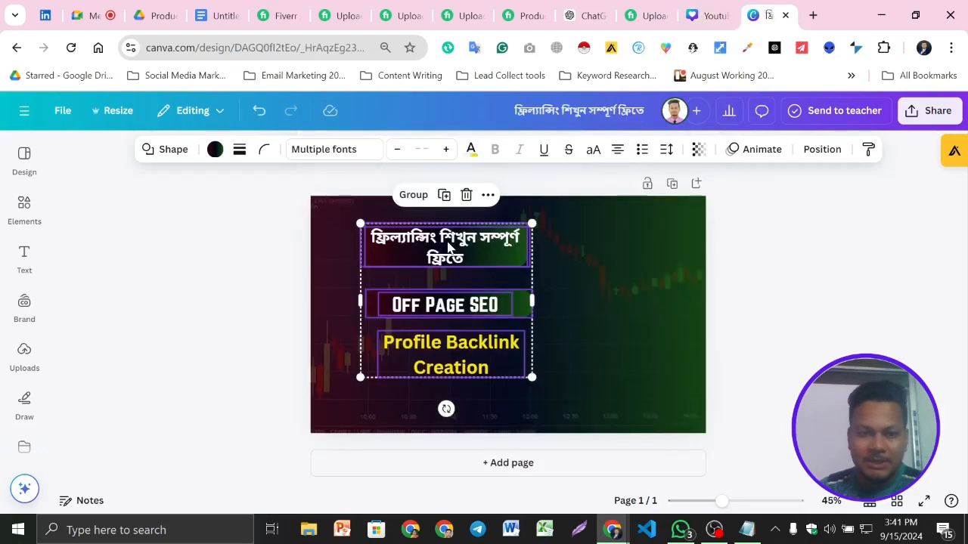
- Replace the Bengali heading with "Manual products Listing" and adjust its text box to about 552 wide over the gradient shape
click(449, 247)
text(p)
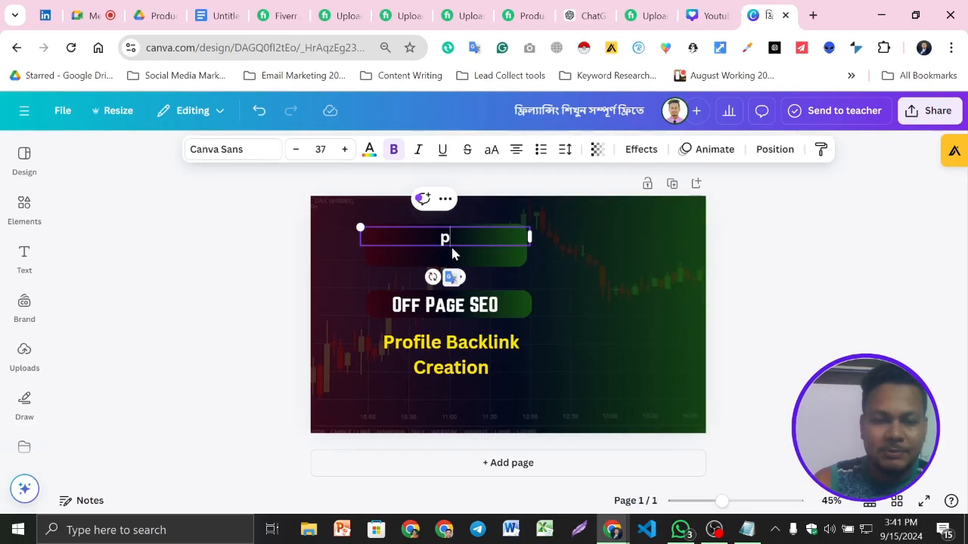
key(BackSpace)
text(Pro)
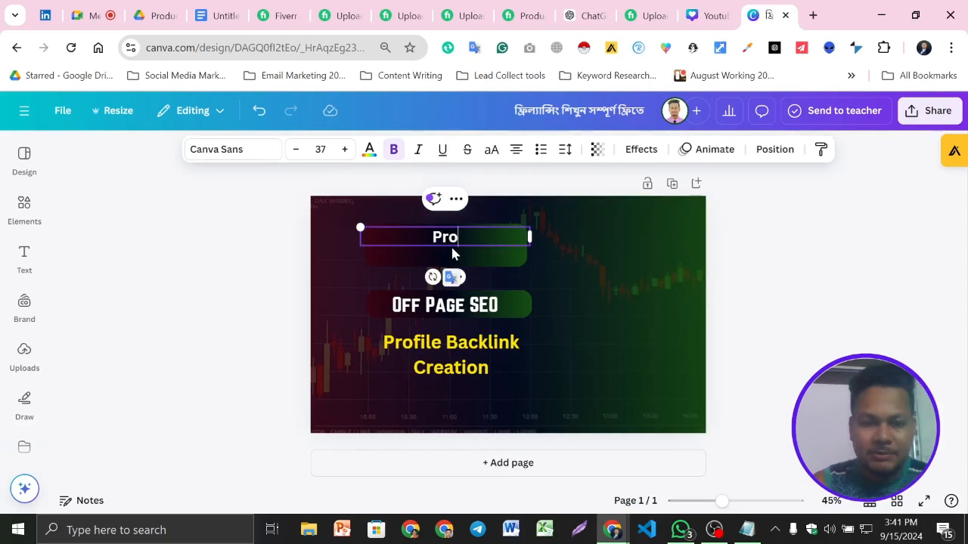
key(BackSpace)
key(BackSpace)
key(BackSpace)
text(Manual  products Listing)
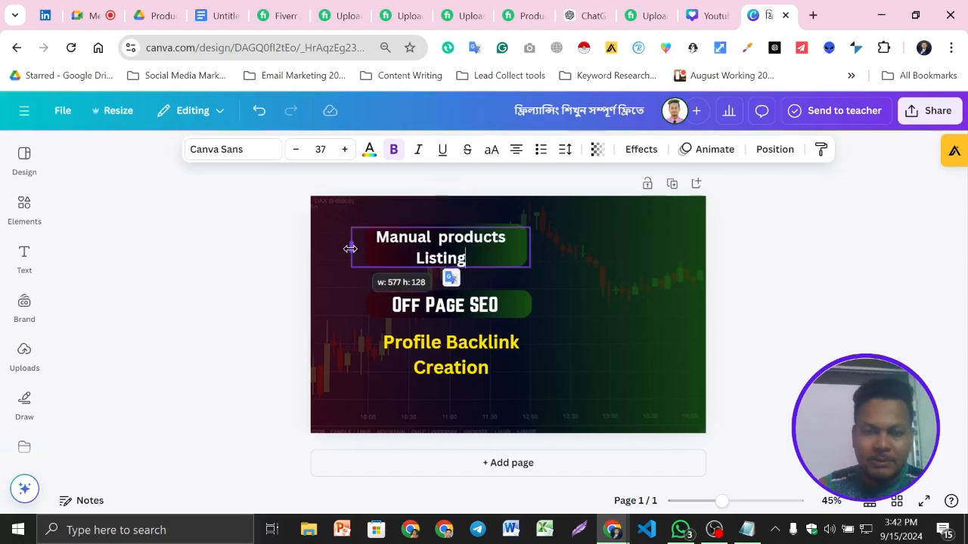
drag(349, 248, 347, 249)
drag(530, 252, 523, 252)
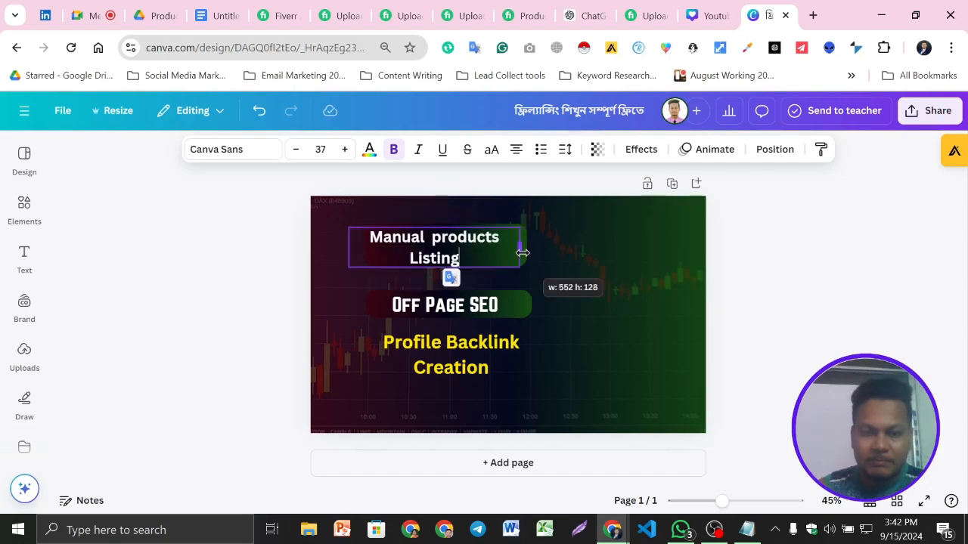
- Remove the Off Page SEO label and reword the yellow text as "Products Uploading", widened to fit on one line
click(501, 309)
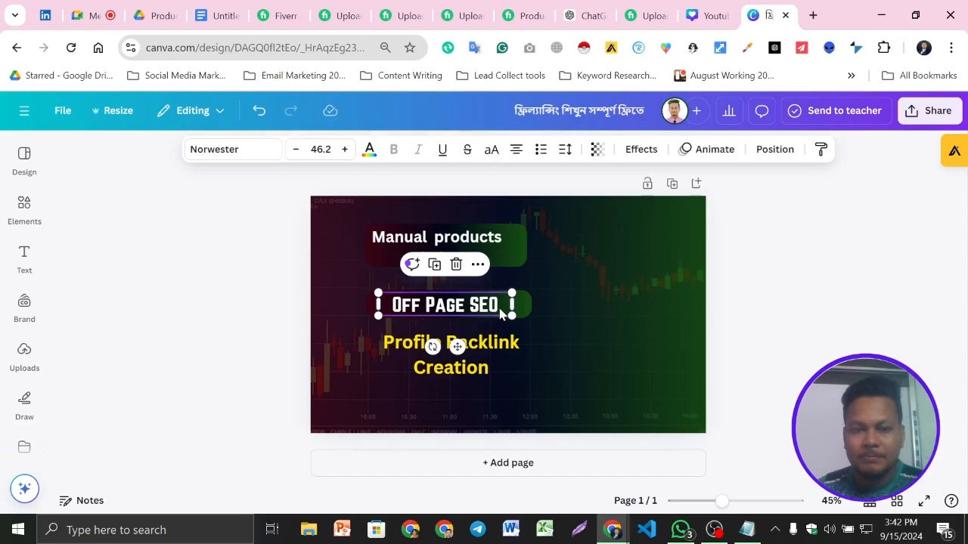
key(Delete)
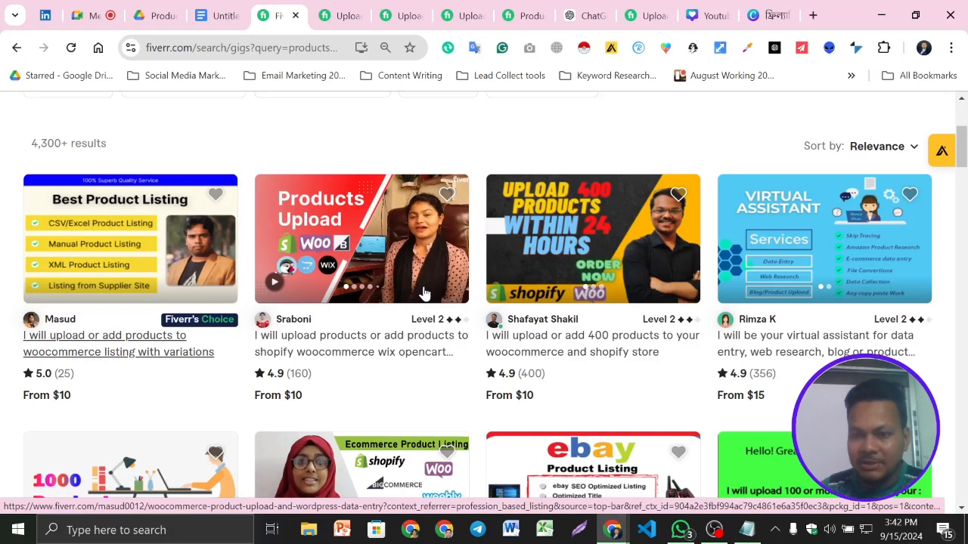
scroll(424, 294, down, 6)
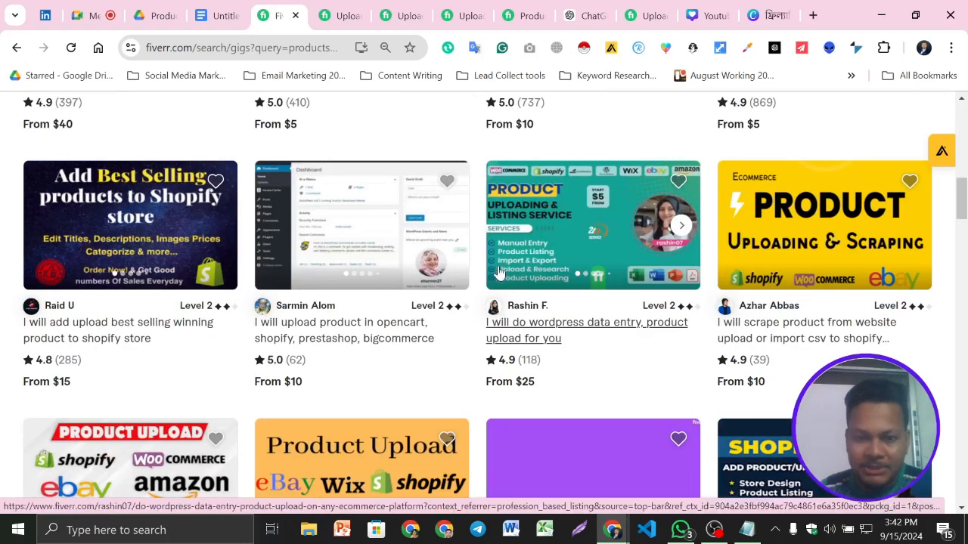
click(773, 7)
text(ducts)
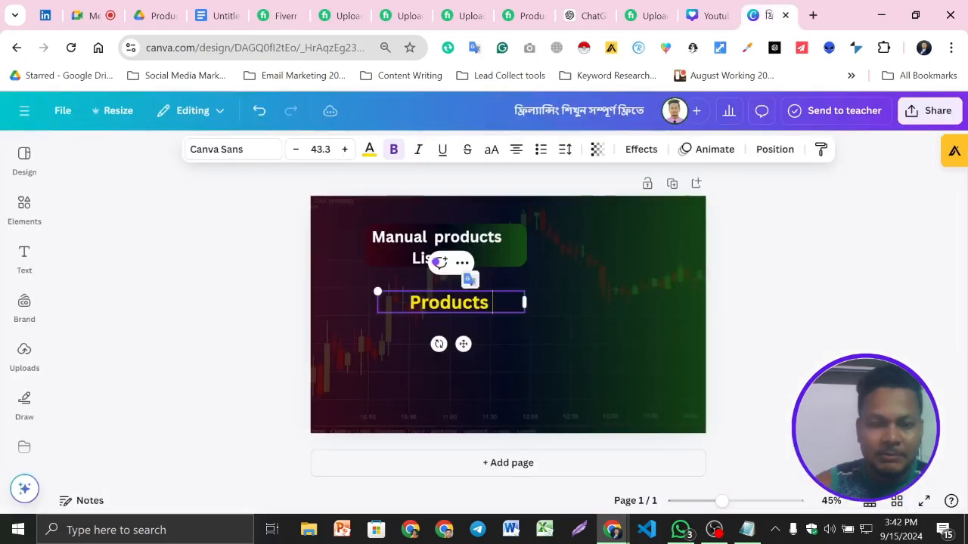
text( U)
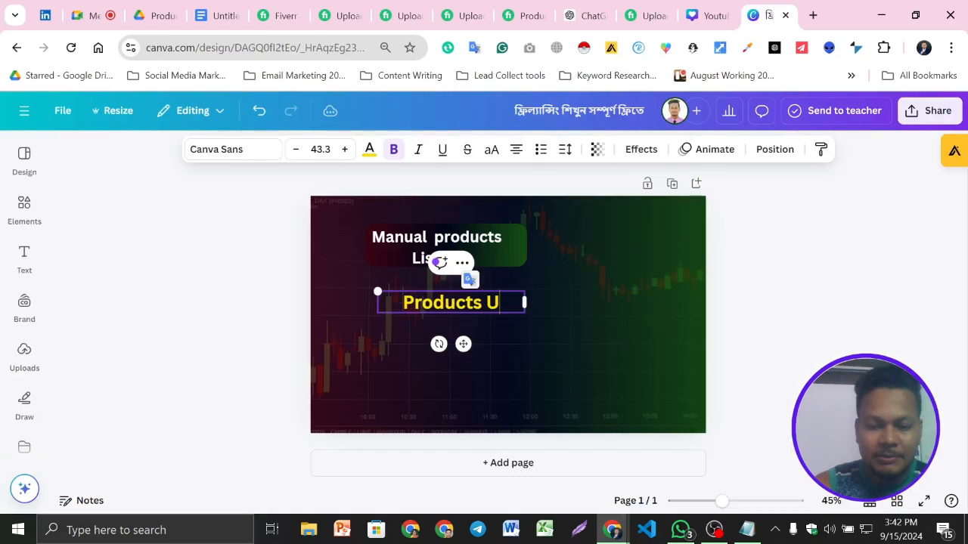
text(ploading)
drag(524, 315, 565, 306)
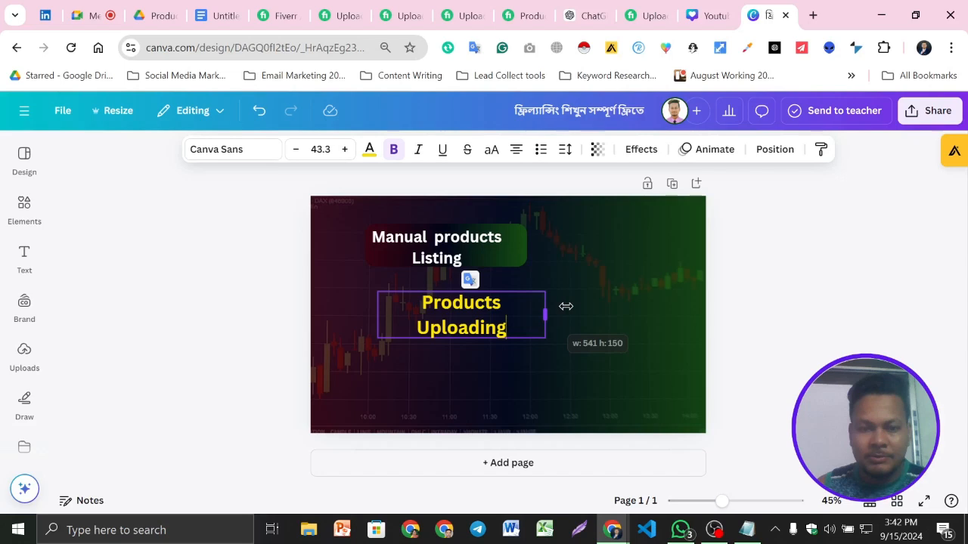
- Set the "Products Uploading" text to size 35 and place its narrowed box beneath the heading, aligned with the gradient shape
click(321, 149)
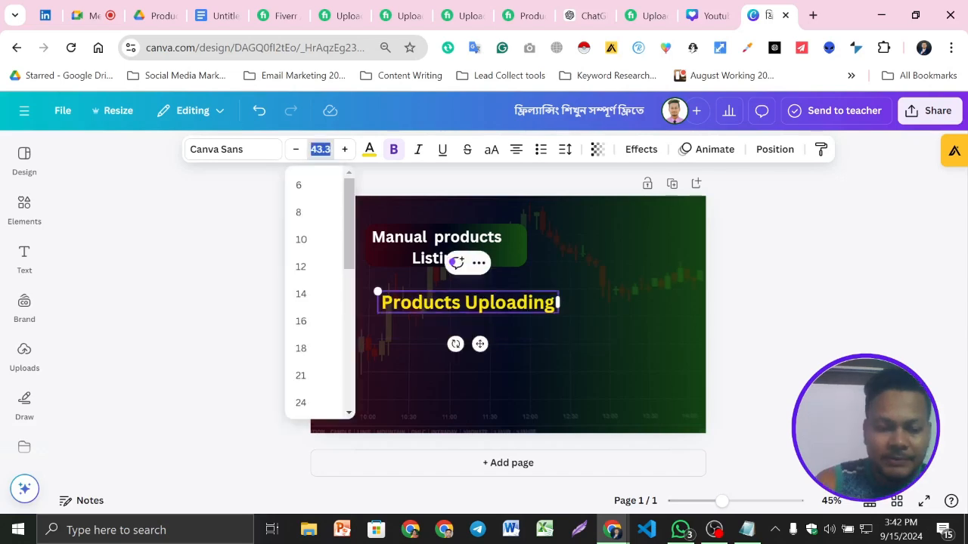
text(25)
key(Return)
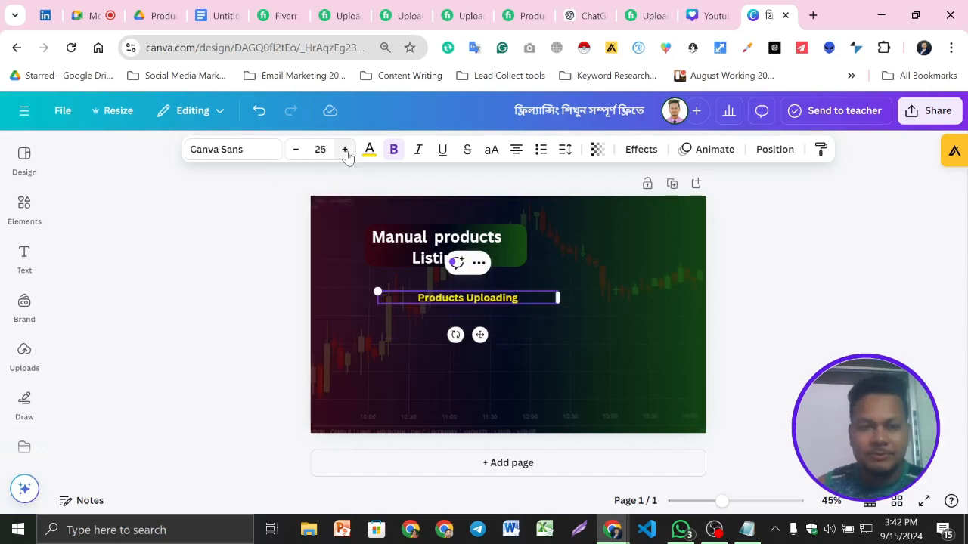
click(345, 149)
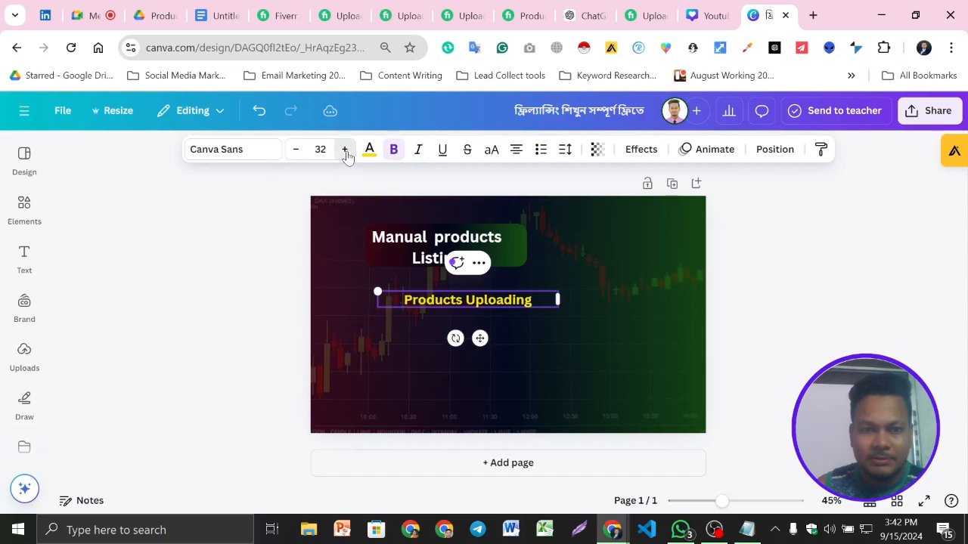
click(345, 150)
click(345, 150)
click(345, 150)
drag(378, 301, 401, 301)
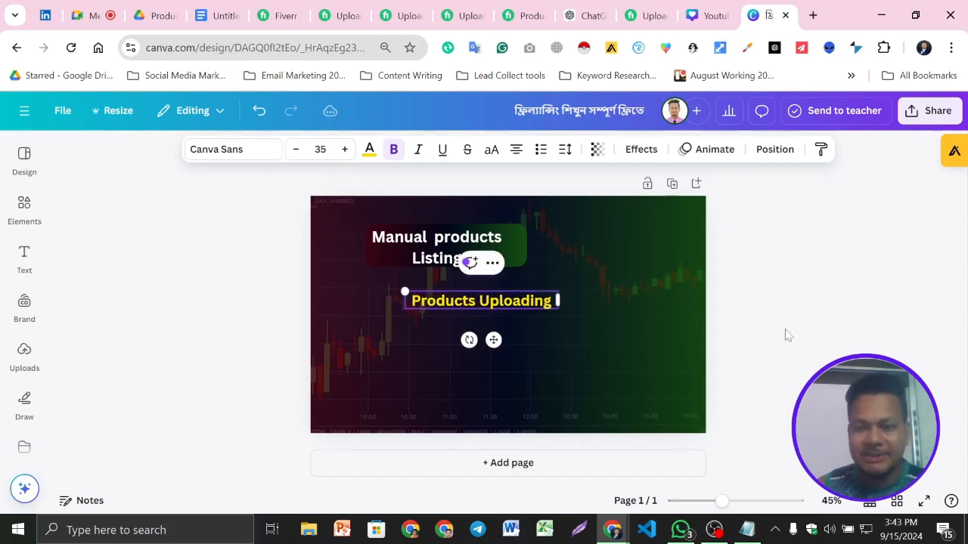
drag(506, 303, 467, 309)
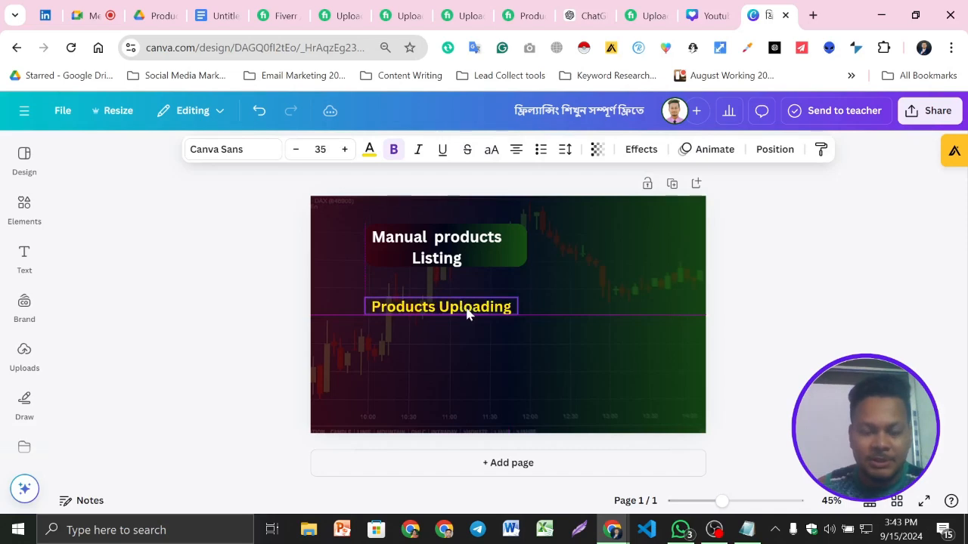
- Duplicate the "Products Uploading" text as a second line directly beneath the yellow one
double_click(467, 307)
key(ctrl+c)
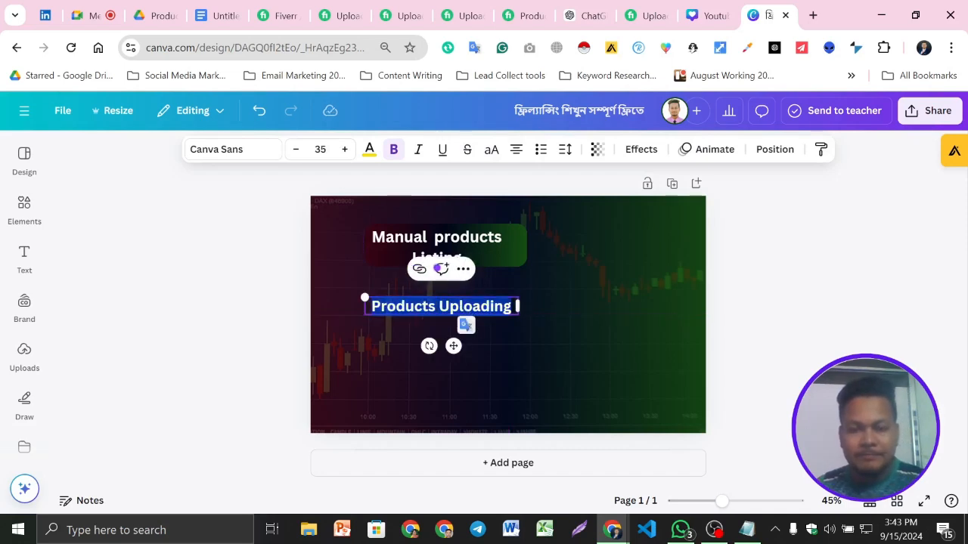
click(503, 341)
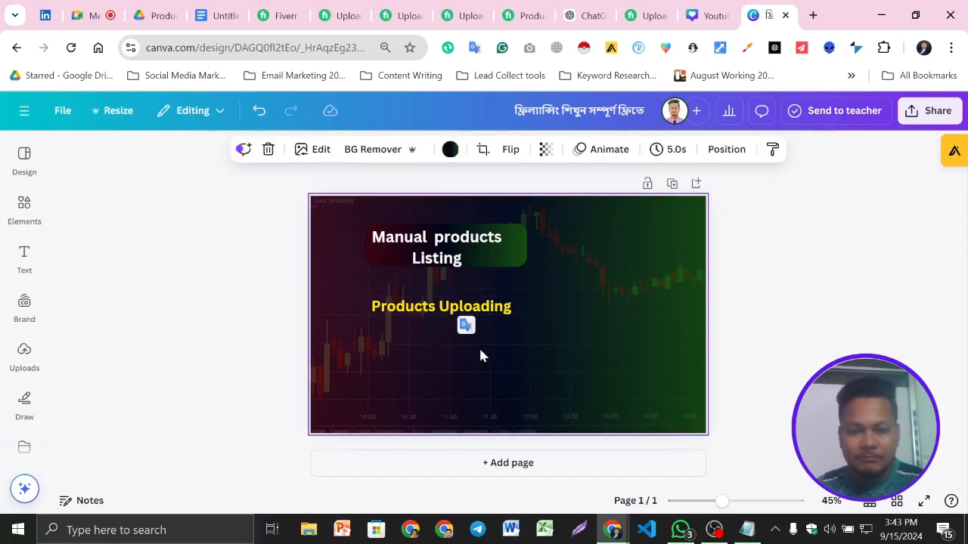
key(ctrl+v)
drag(518, 353, 457, 370)
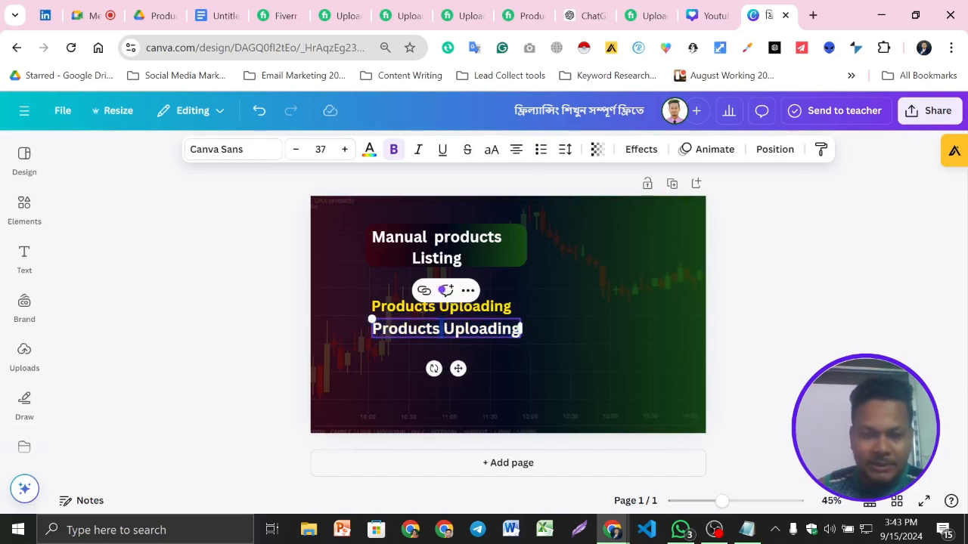
- Replace the duplicated line's text with "Import & Export", taking the wording from the competing Fiverr gig images
double_click(441, 329)
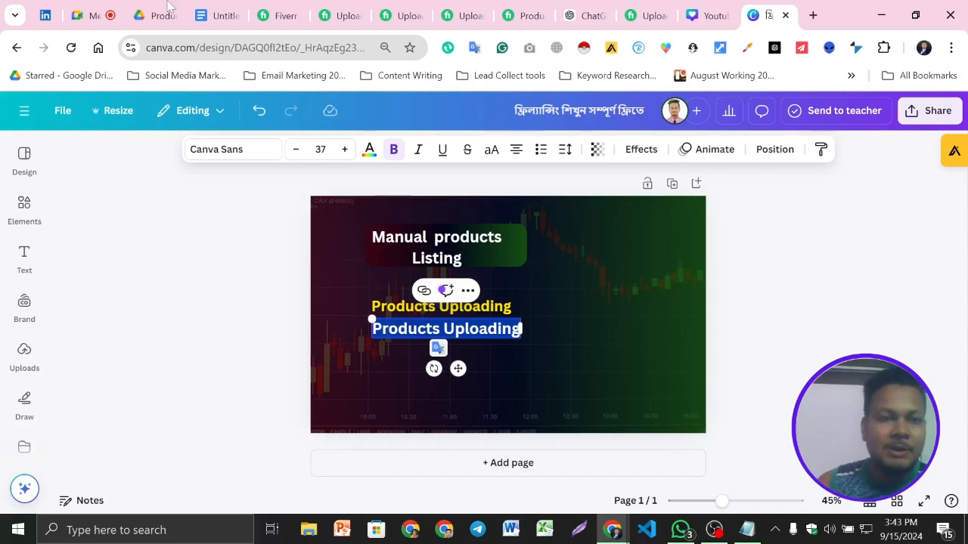
click(279, 14)
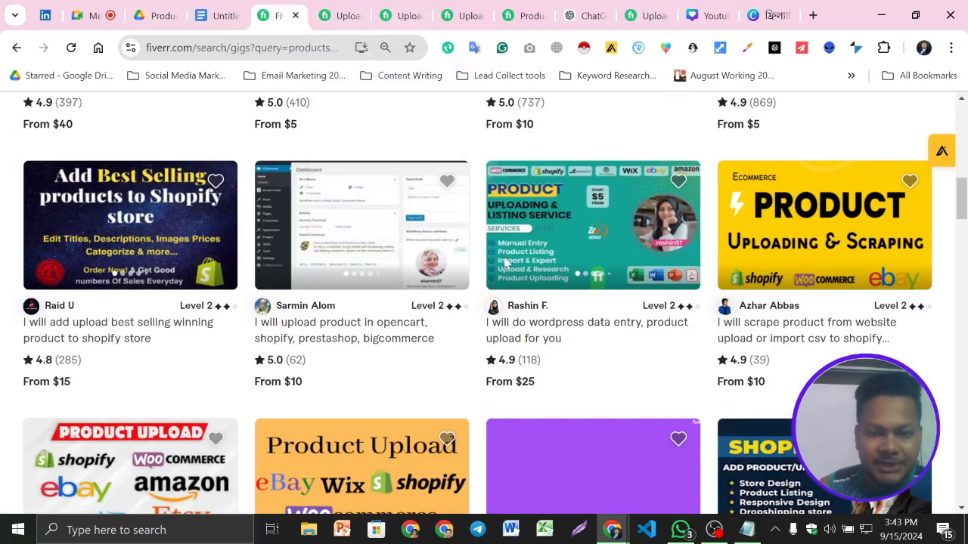
click(766, 15)
double_click(435, 333)
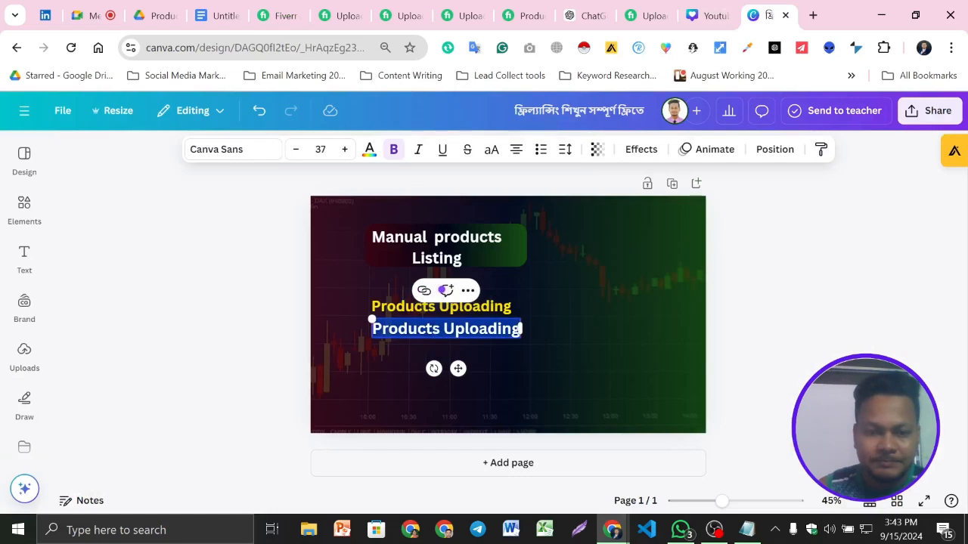
key(BackSpace)
text(M)
key(BackSpace)
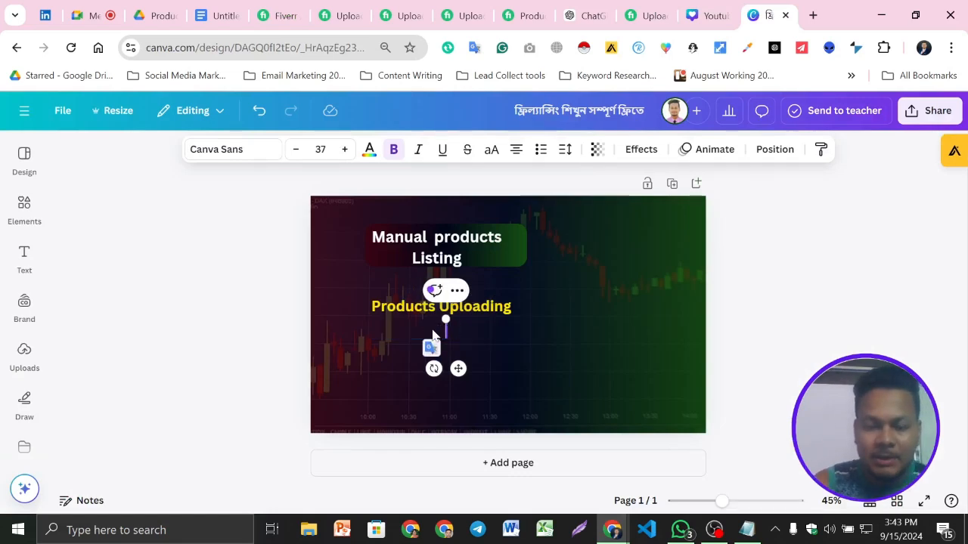
text(Import)
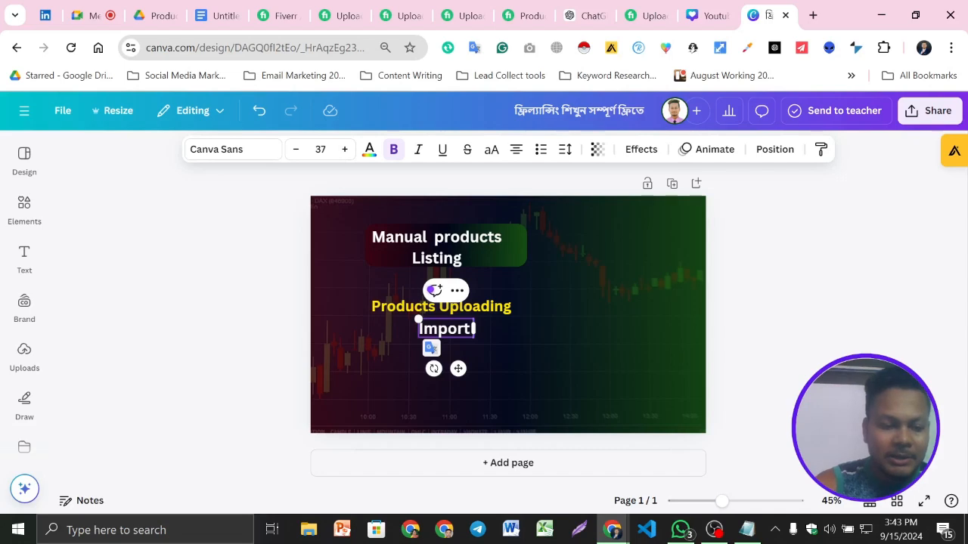
text( & E)
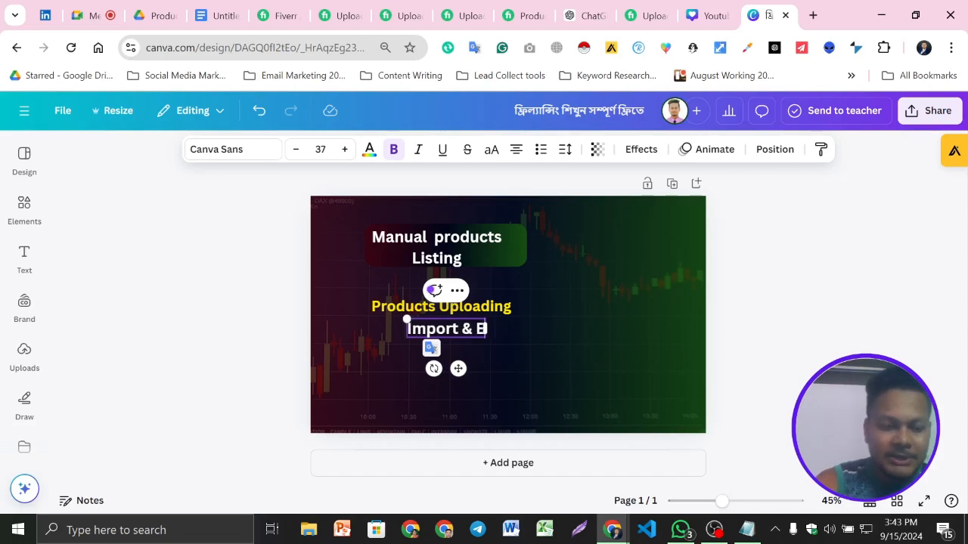
text(xport)
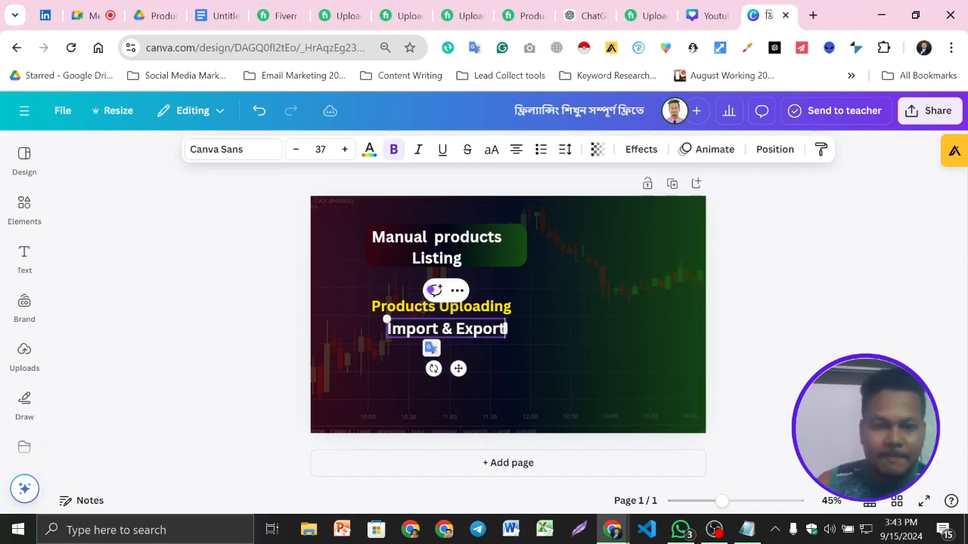
click(793, 336)
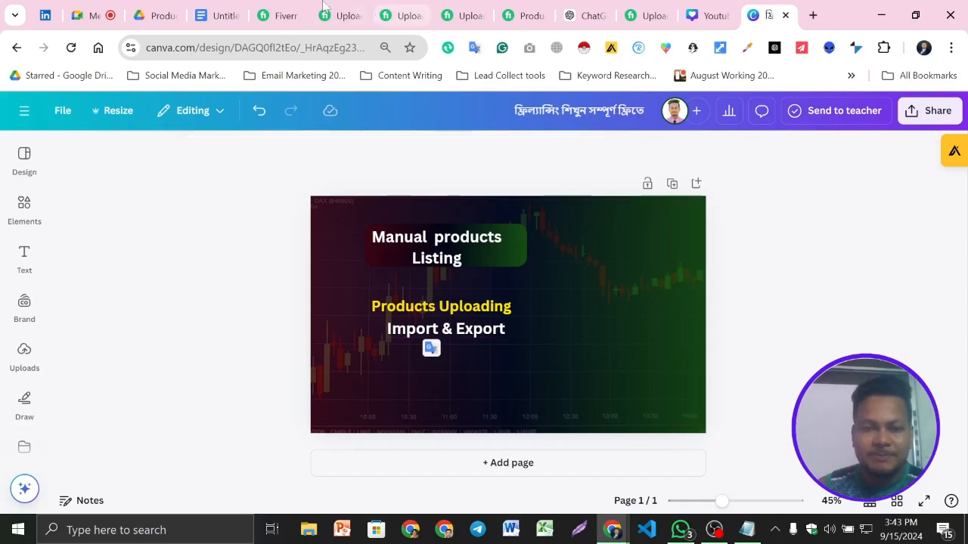
- Look through the competing Fiverr product-upload gig images for further service wording, and return to the Canva design
click(280, 15)
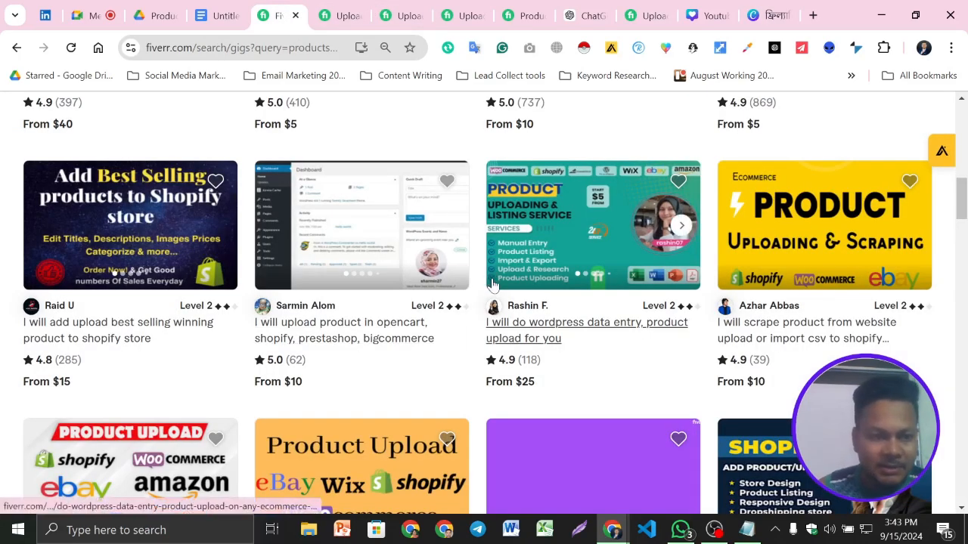
scroll(472, 307, down, 2)
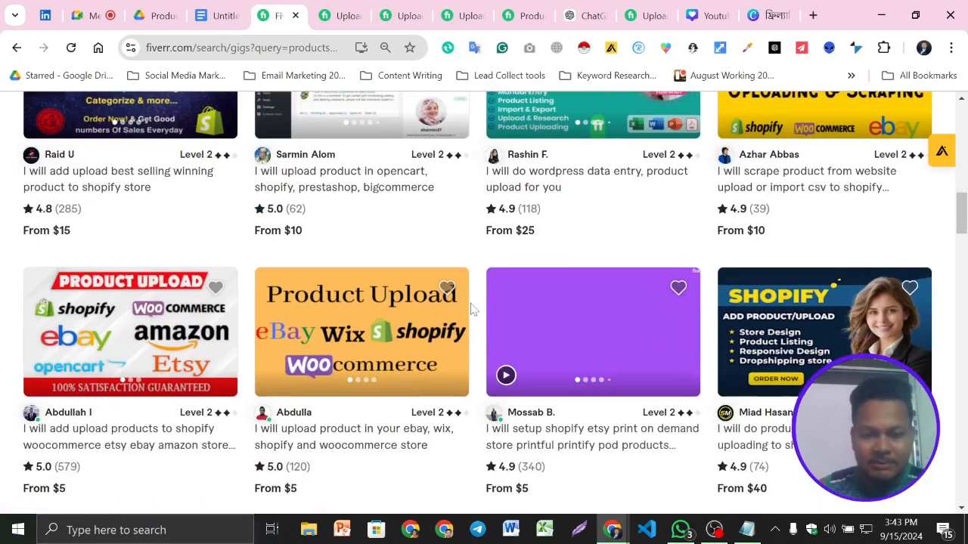
scroll(471, 309, down, 2)
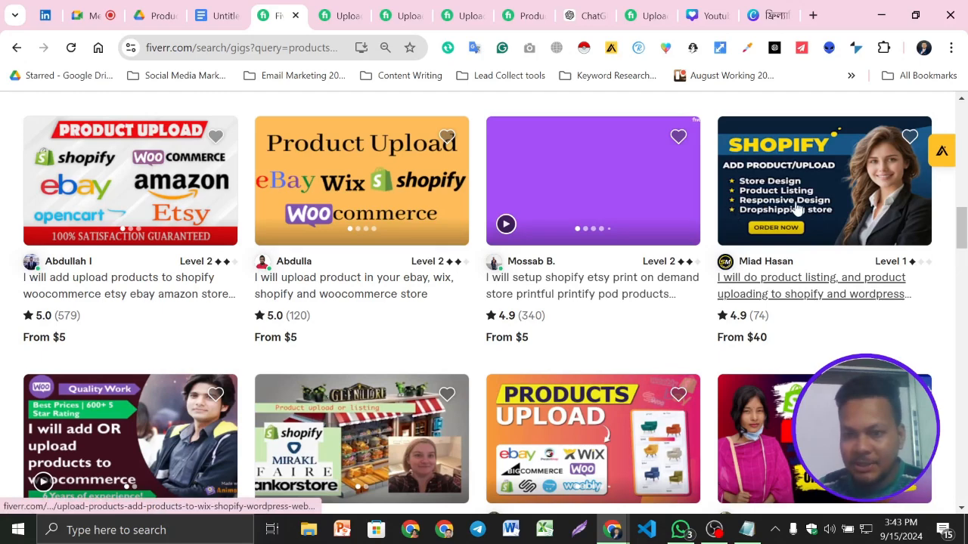
scroll(486, 306, down, 2)
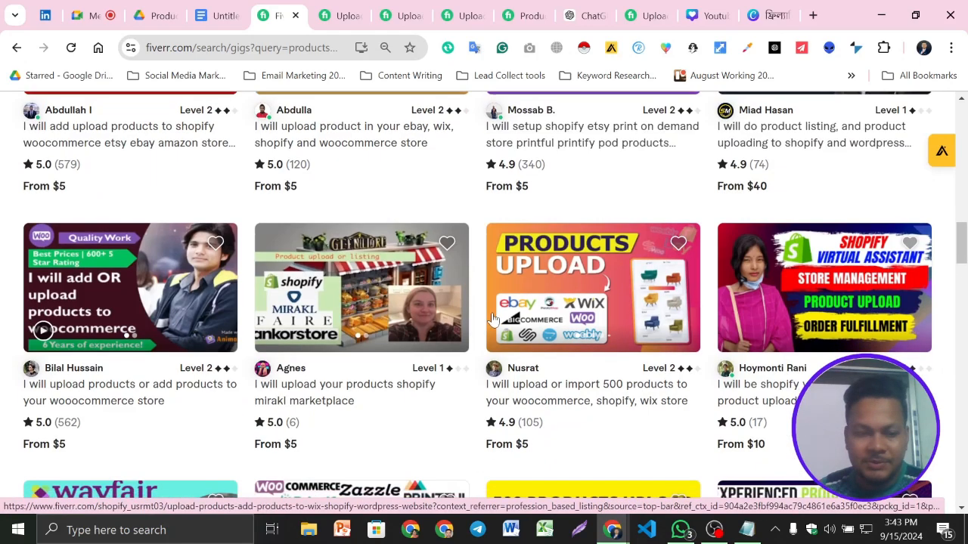
scroll(492, 317, down, 3)
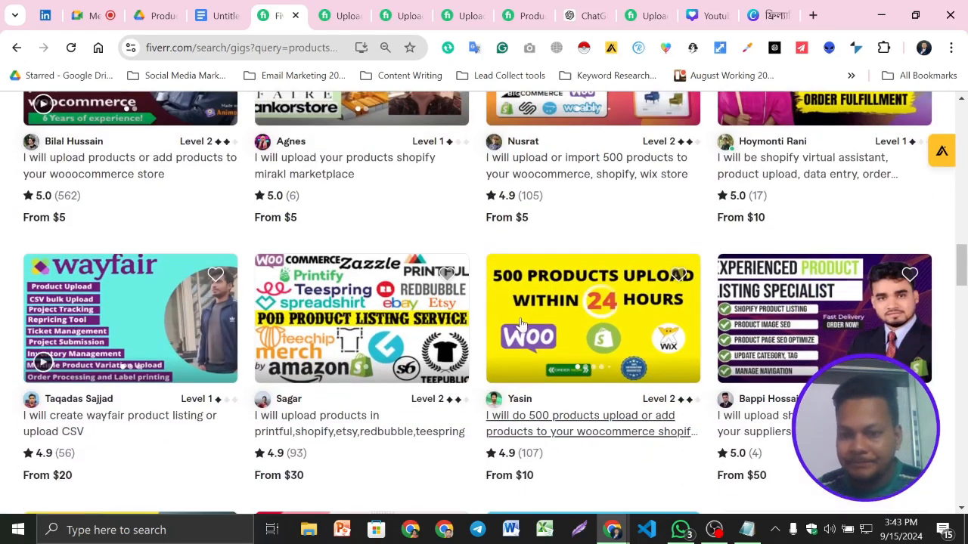
scroll(493, 318, down, 1)
scroll(431, 314, up, 3)
scroll(431, 313, up, 10)
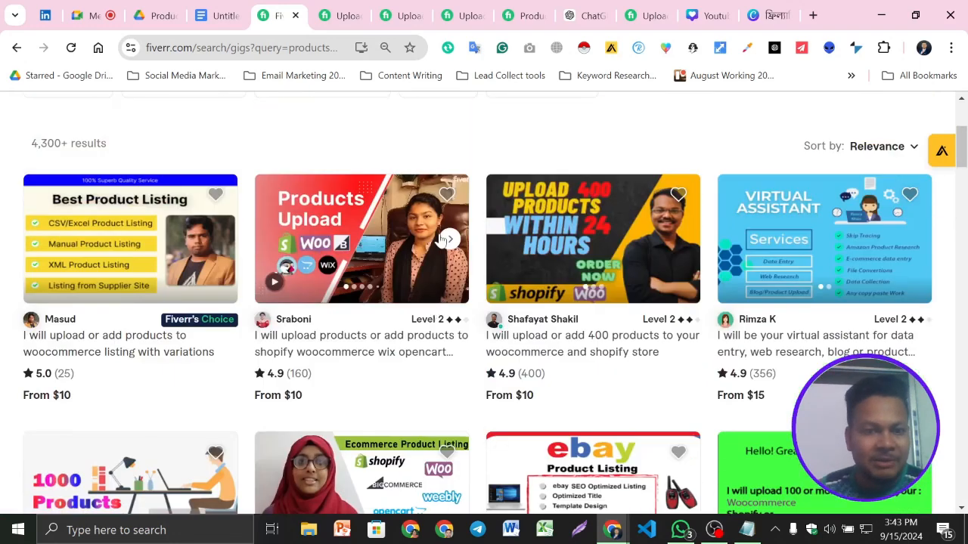
scroll(801, 294, down, 1)
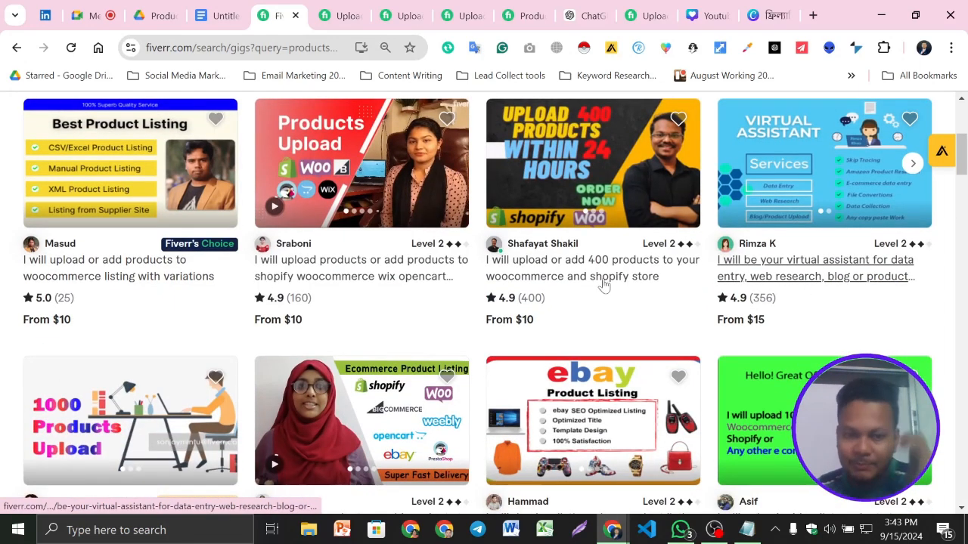
scroll(701, 273, down, 2)
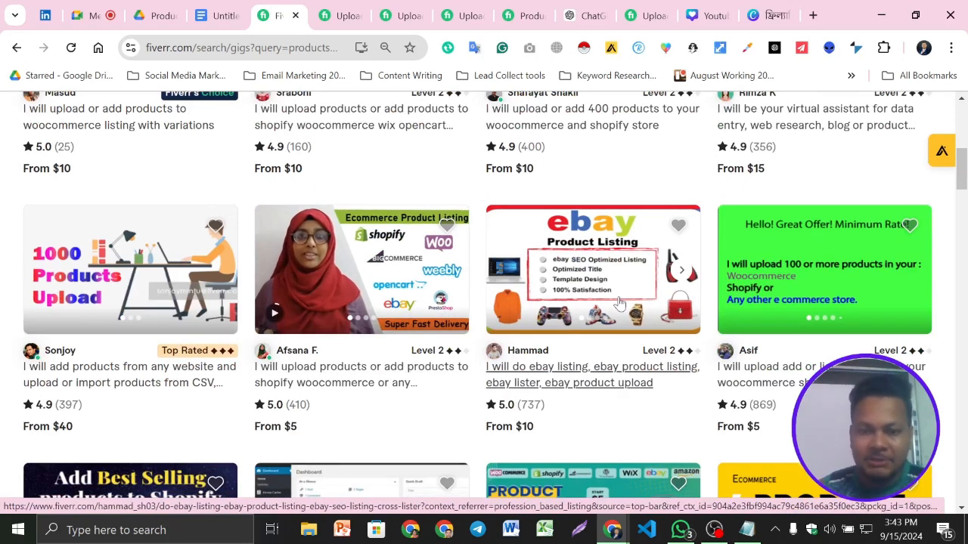
scroll(620, 303, down, 1)
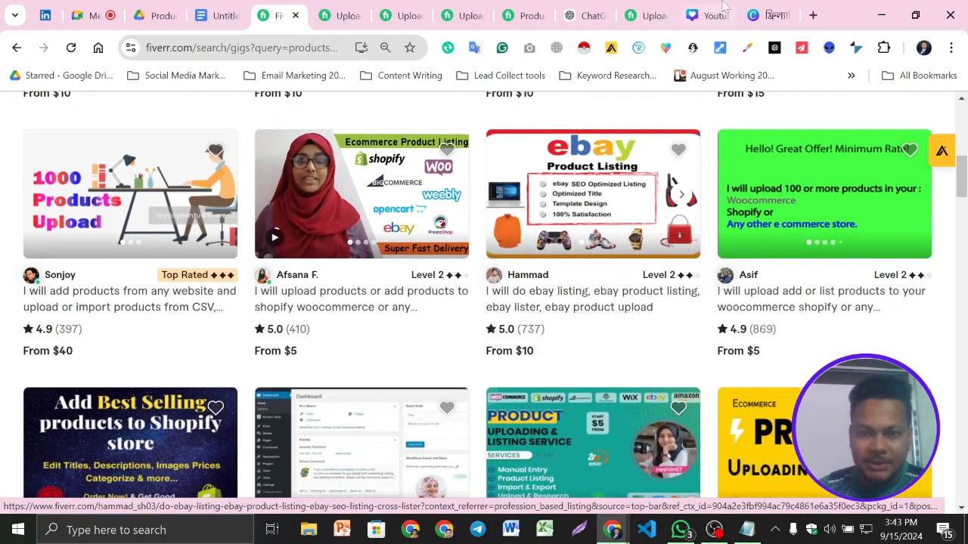
click(769, 15)
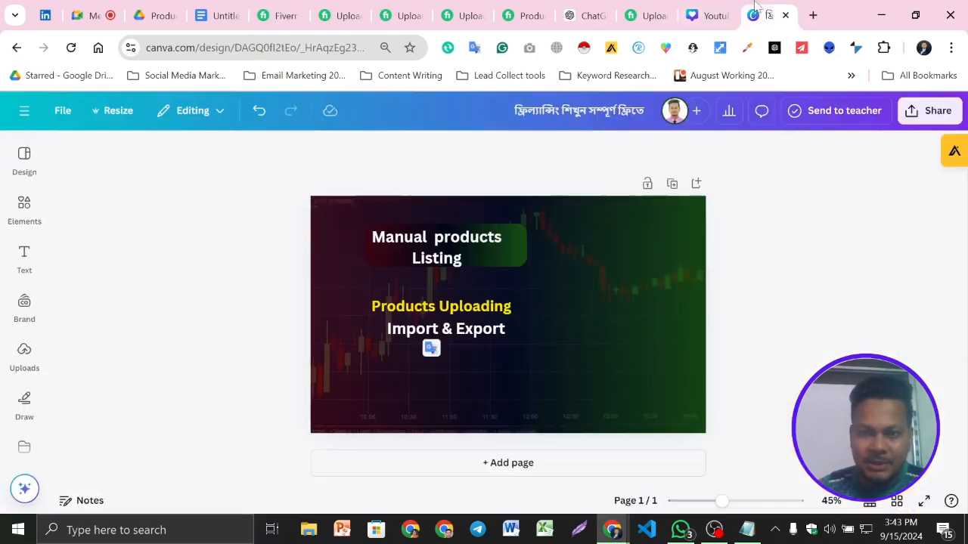
- Duplicate the "Import & Export" line beneath itself, reword the copy as "SEO Optimize products", and widen it to fit on one line
click(449, 339)
text(Products Uploading)
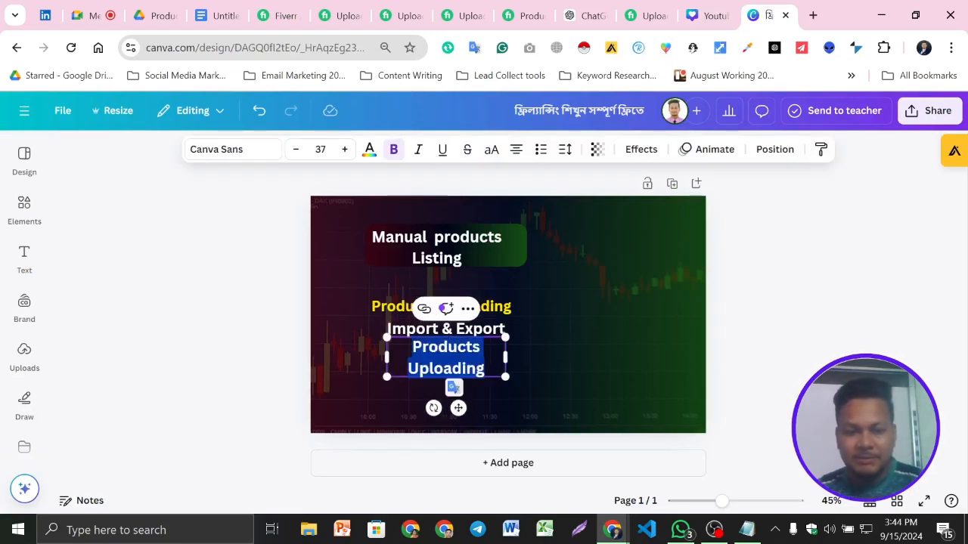
text(SEO)
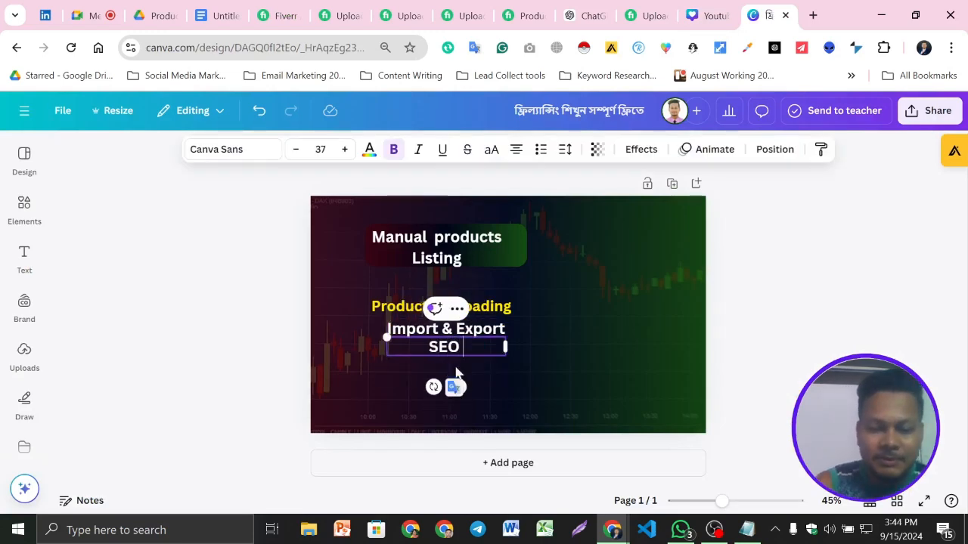
text( O)
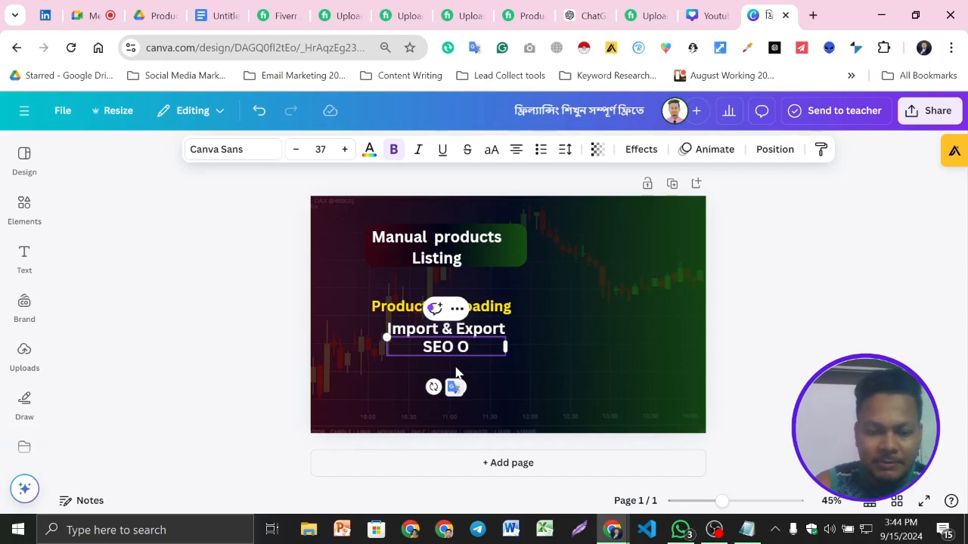
text(ptimize)
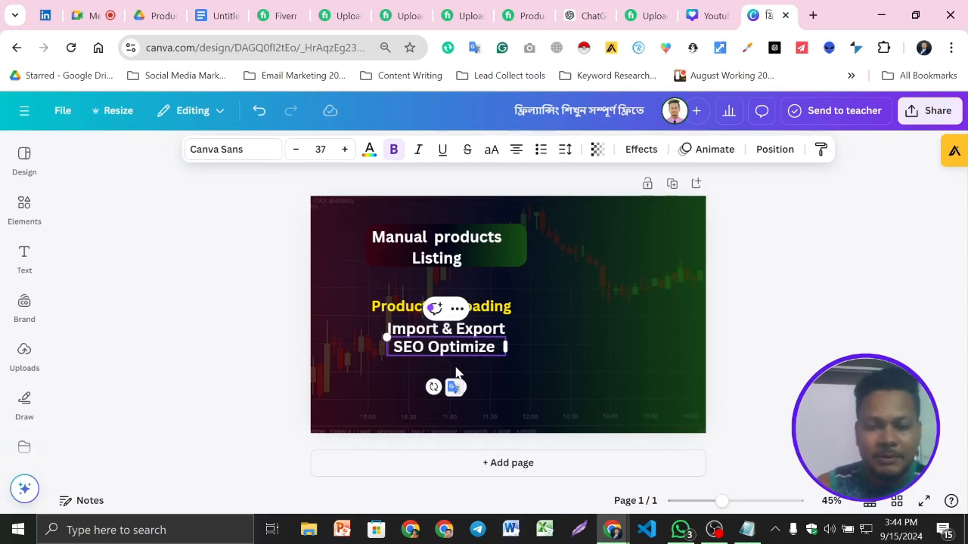
text( pl)
key(BackSpace)
text(ro)
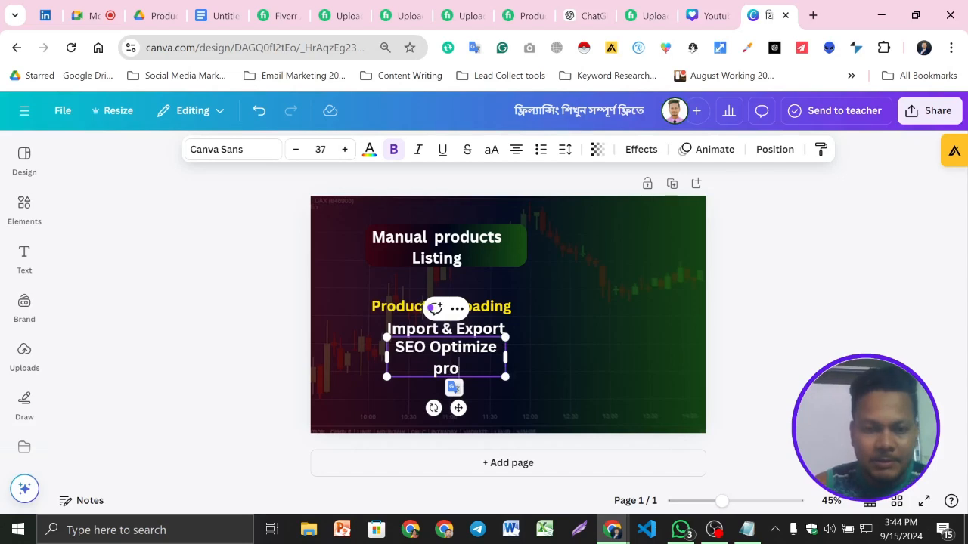
text(ducts)
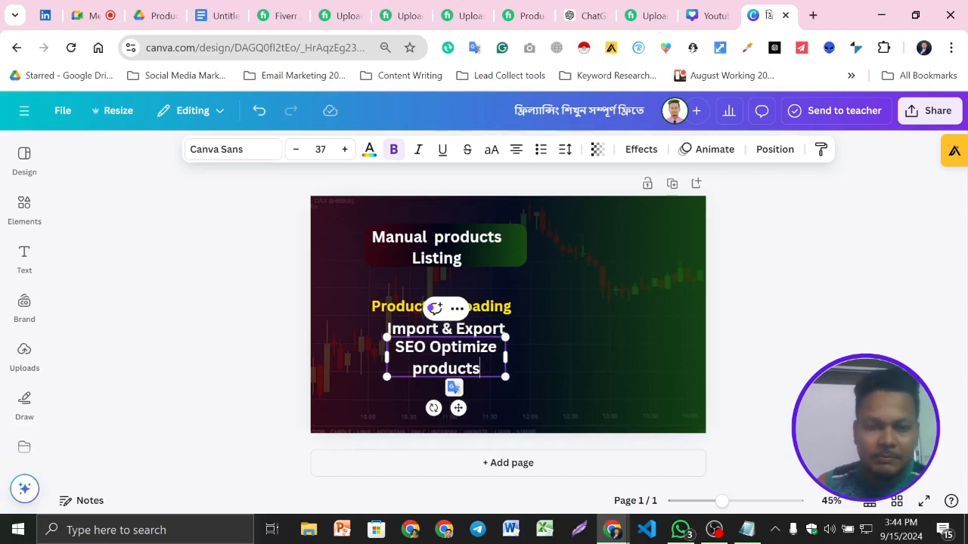
drag(508, 360, 570, 349)
click(799, 341)
- Restack the three service lines in the order "Import & Export", "Products Uploading", "SEO Optimize products" below the heading
drag(499, 351, 484, 369)
drag(468, 316, 490, 328)
click(662, 334)
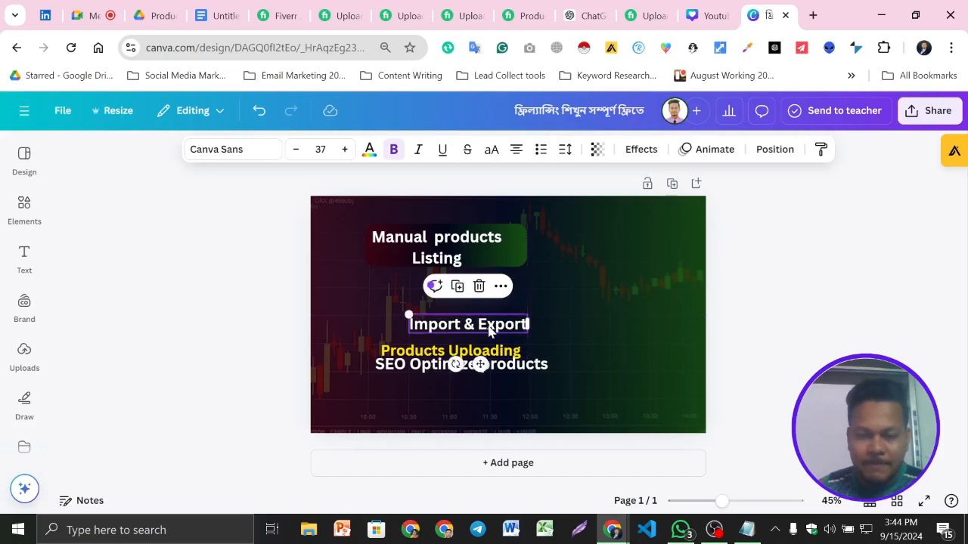
mouse_move(524, 363)
mouse_down()
mouse_move(527, 380)
mouse_move(523, 350)
mouse_move(541, 368)
mouse_up()
click(840, 343)
click(606, 360)
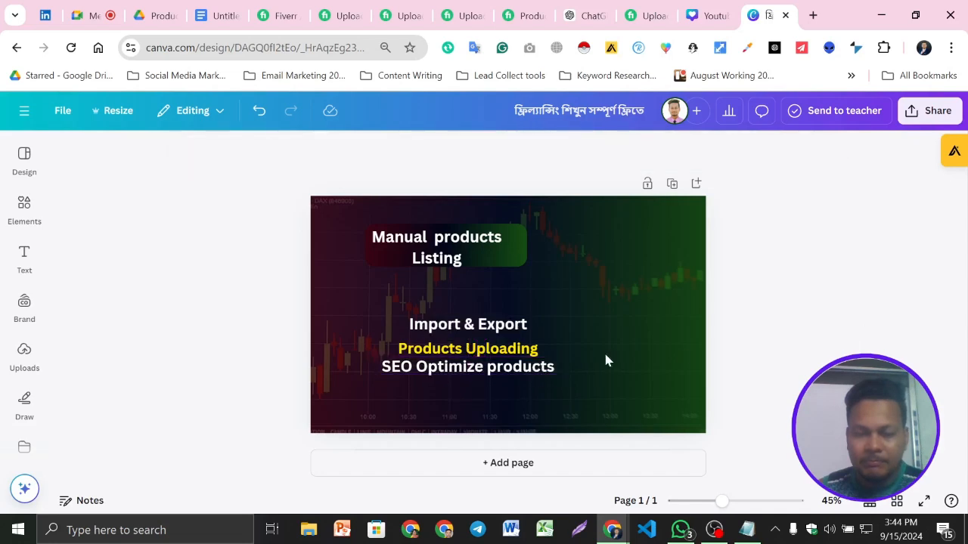
- Nudge the "SEO Optimize products" line slightly right and down so it sits centred beneath the yellow text
click(541, 374)
key(Right)
key(Right)
key(Right)
key(Right)
key(Right)
key(Right)
key(Right)
key(Down)
key(Down)
key(Right)
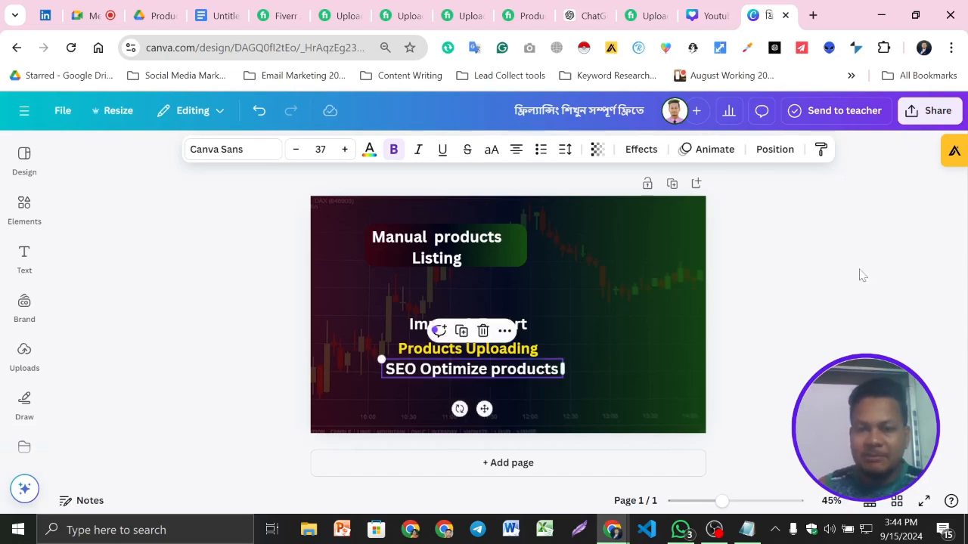
- Enlarge the "Manual products Listing" heading to about size 52.5
click(478, 248)
drag(525, 226, 602, 224)
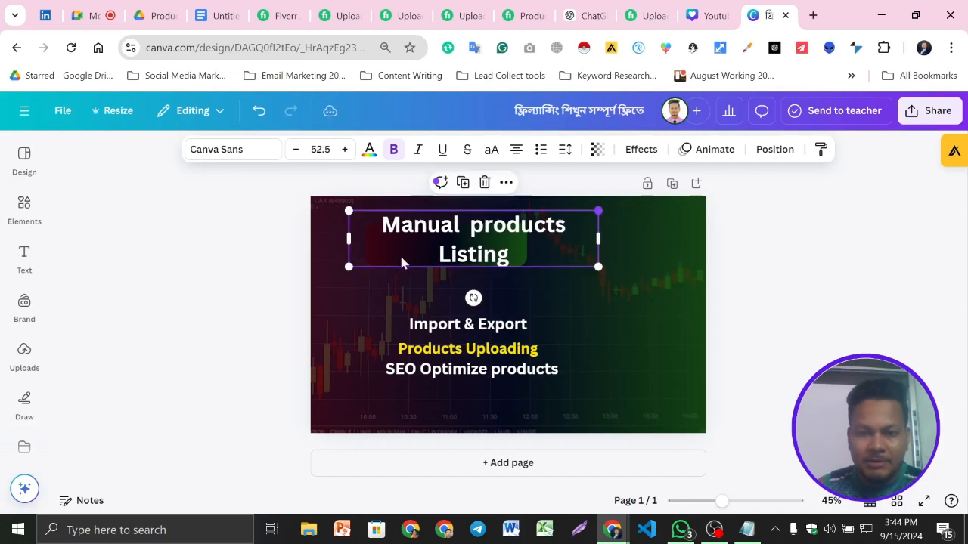
mouse_move(349, 265)
mouse_down()
mouse_move(341, 270)
mouse_move(348, 265)
mouse_up()
click(832, 313)
- Enlarge the gradient shape to suit the bigger heading, moving the heading aside and placing it back over the shape
drag(536, 243, 595, 243)
click(395, 248)
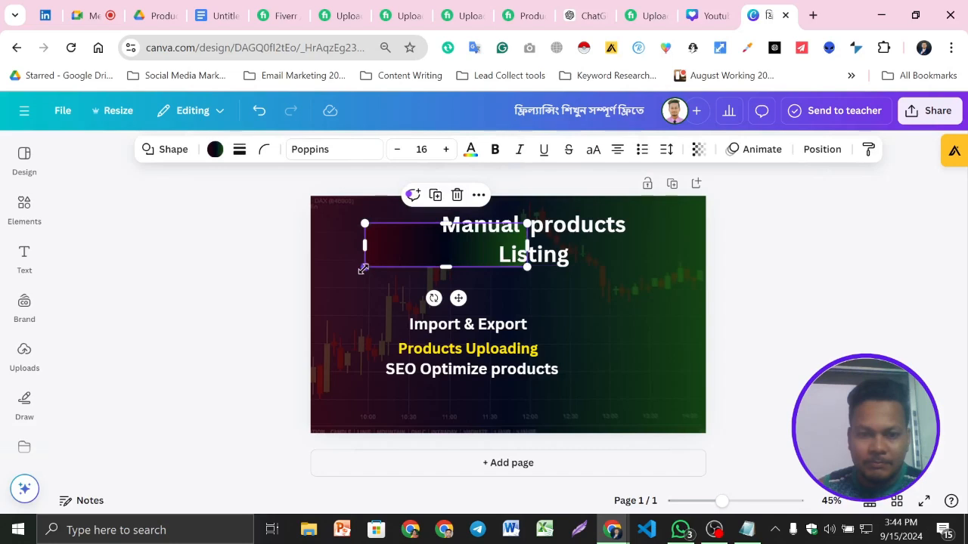
drag(354, 271, 344, 276)
drag(573, 274, 597, 281)
click(812, 292)
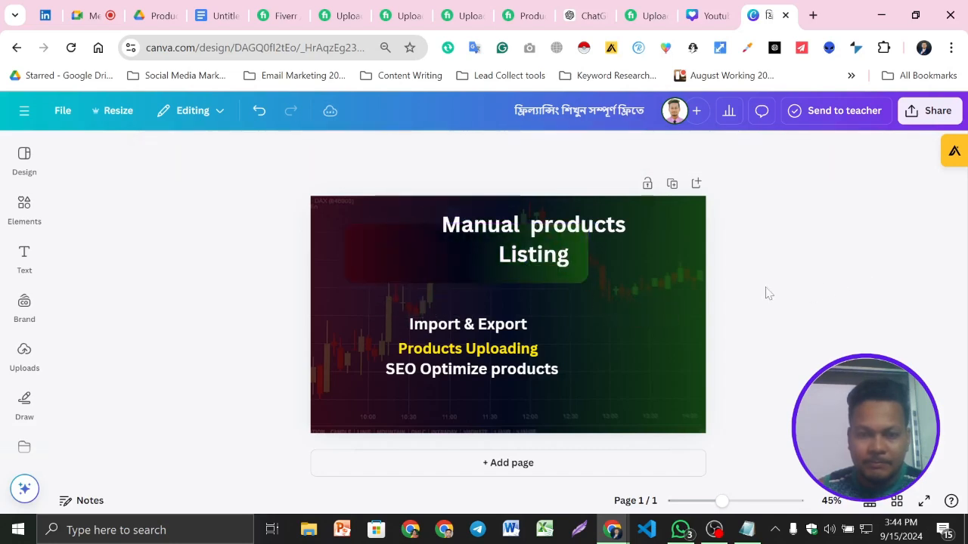
drag(557, 253, 495, 255)
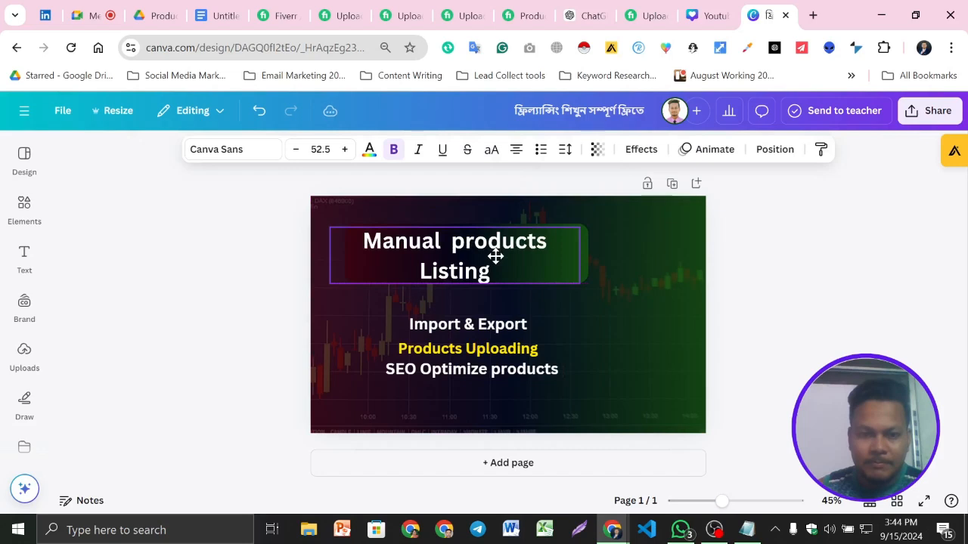
click(842, 279)
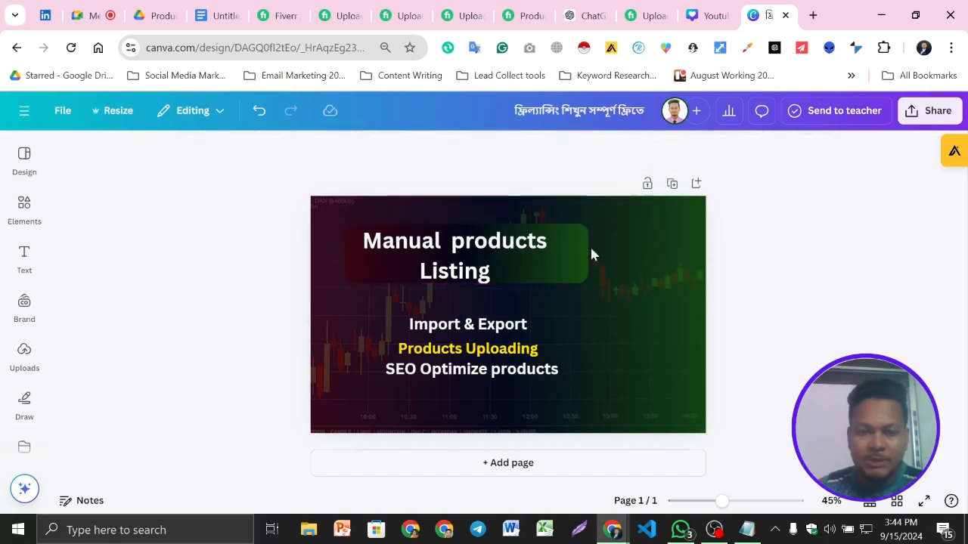
- Change the heading to uppercase and scale it down slightly so it fits centred within the gradient shape
click(559, 261)
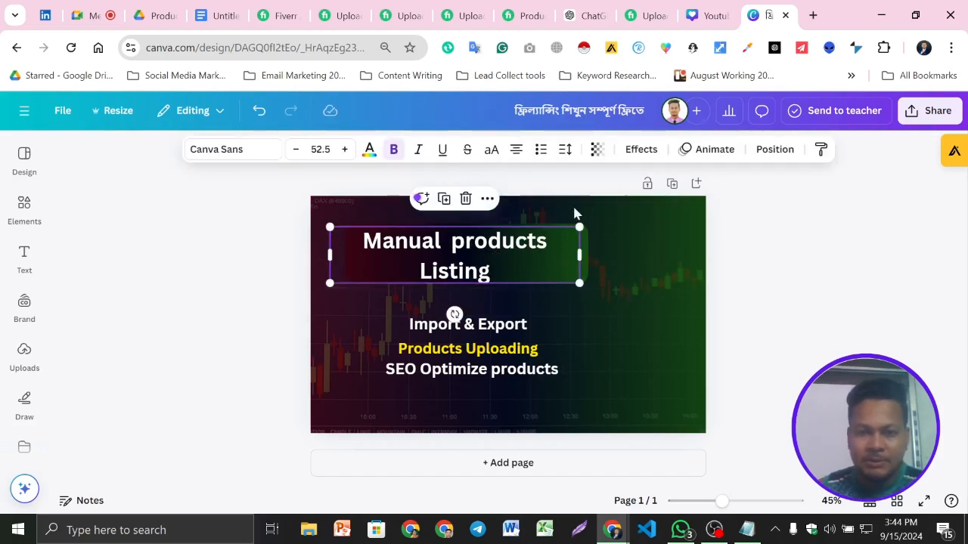
click(491, 150)
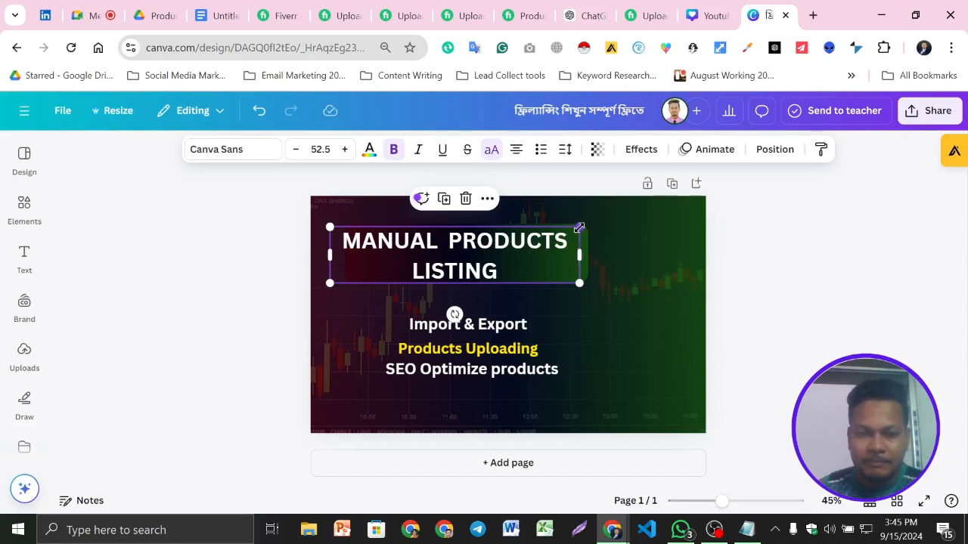
drag(564, 231, 533, 243)
click(809, 297)
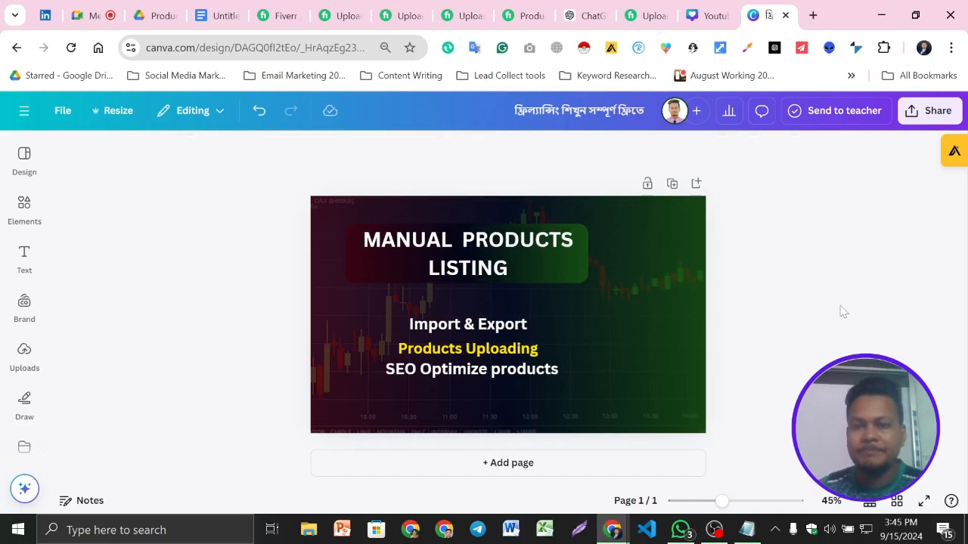
- Lower the opacity of the background chart image slightly to make it fainter
click(382, 275)
click(650, 291)
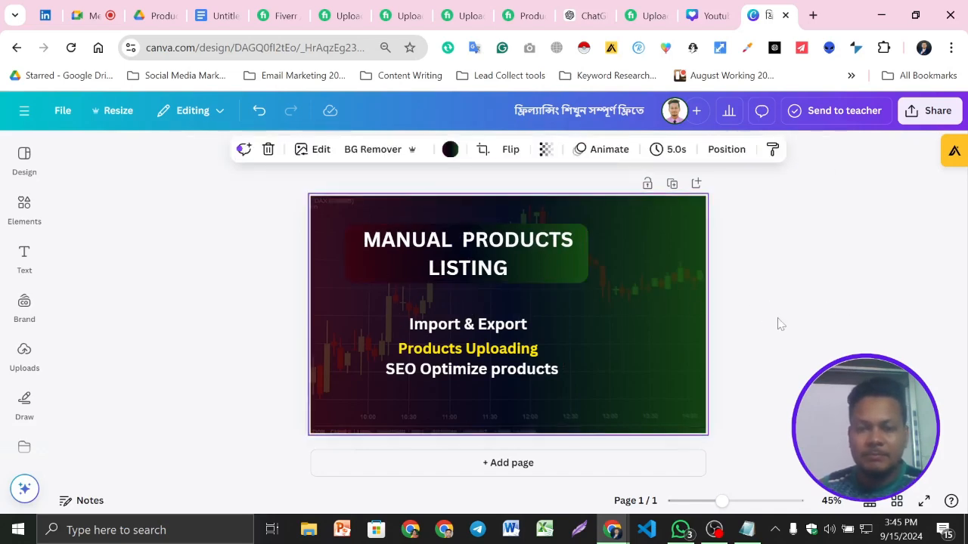
click(545, 149)
mouse_move(502, 206)
mouse_down()
mouse_move(483, 220)
mouse_move(493, 217)
mouse_up()
click(894, 297)
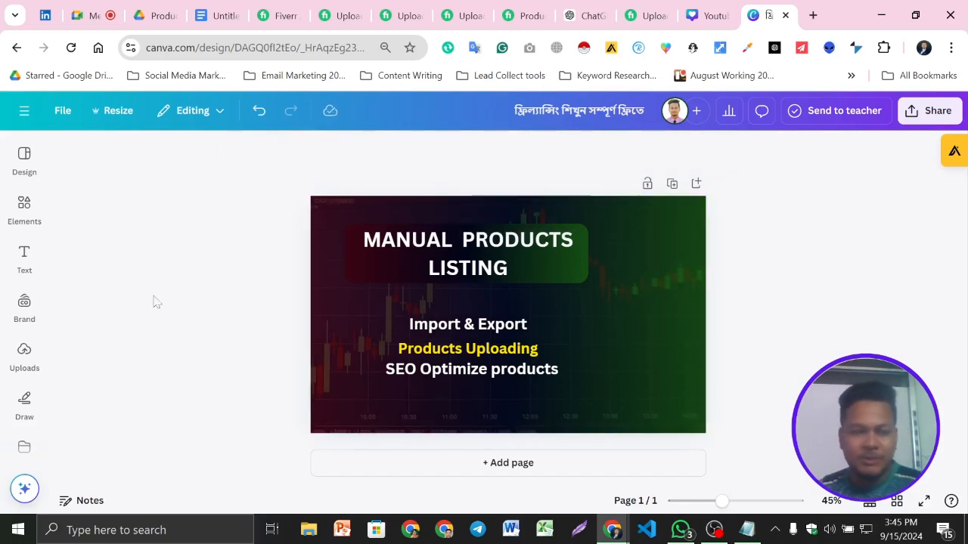
click(25, 208)
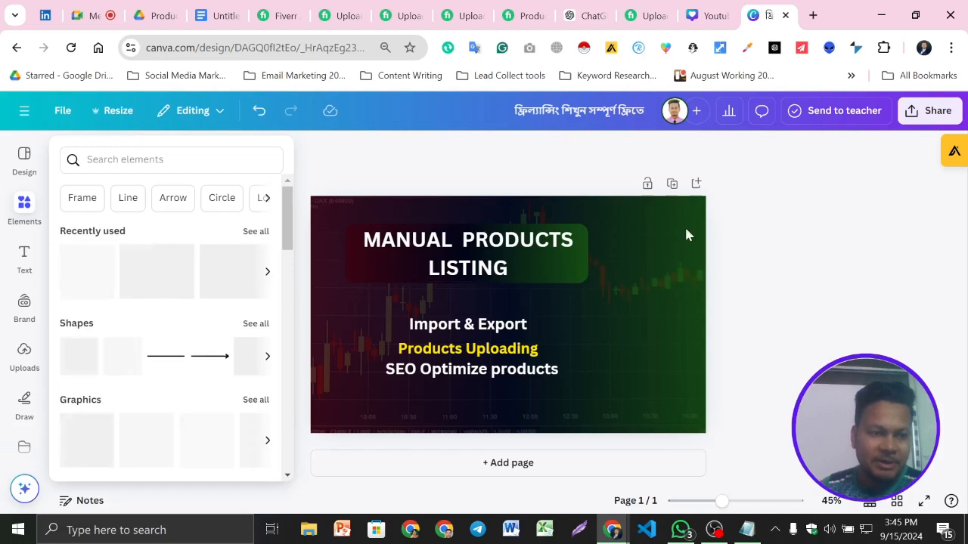
scroll(32, 299, down, 1)
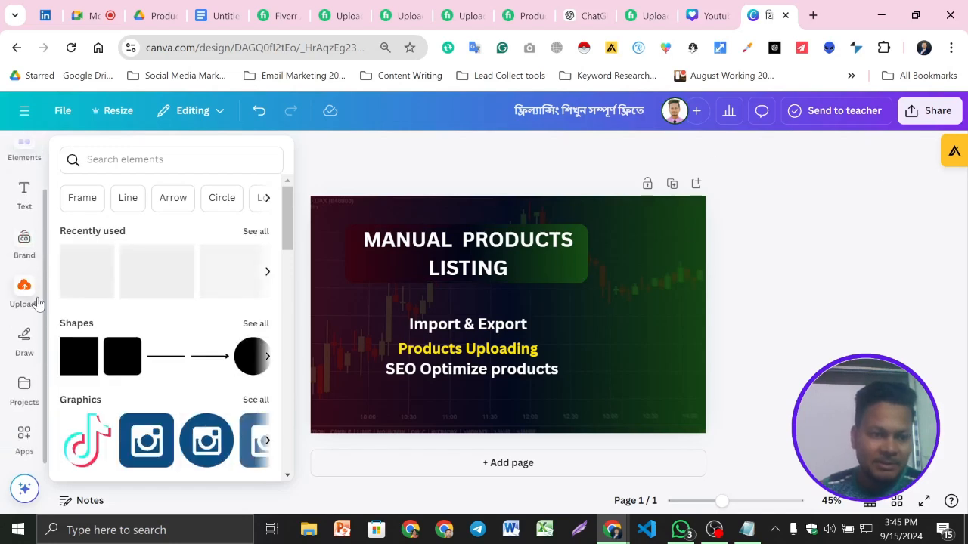
click(34, 297)
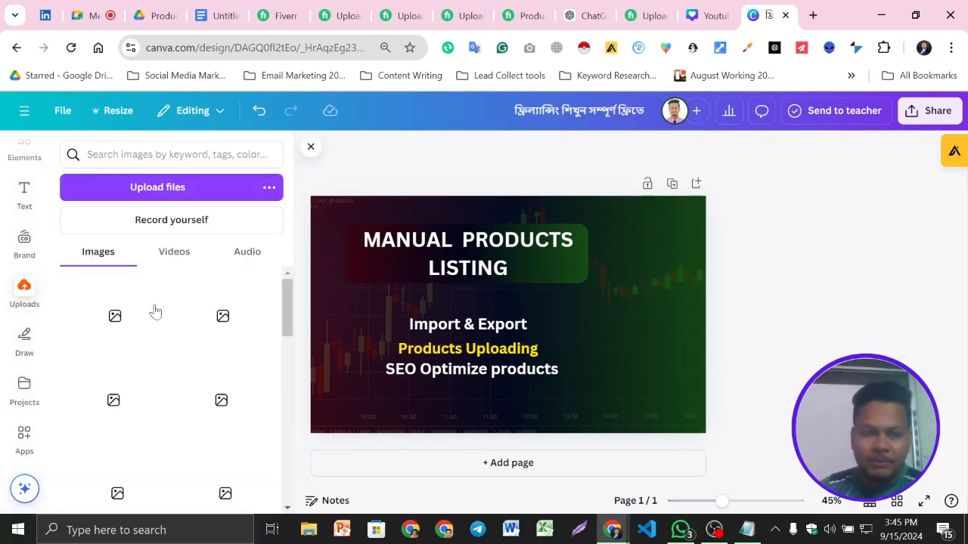
scroll(15, 204, up, 1)
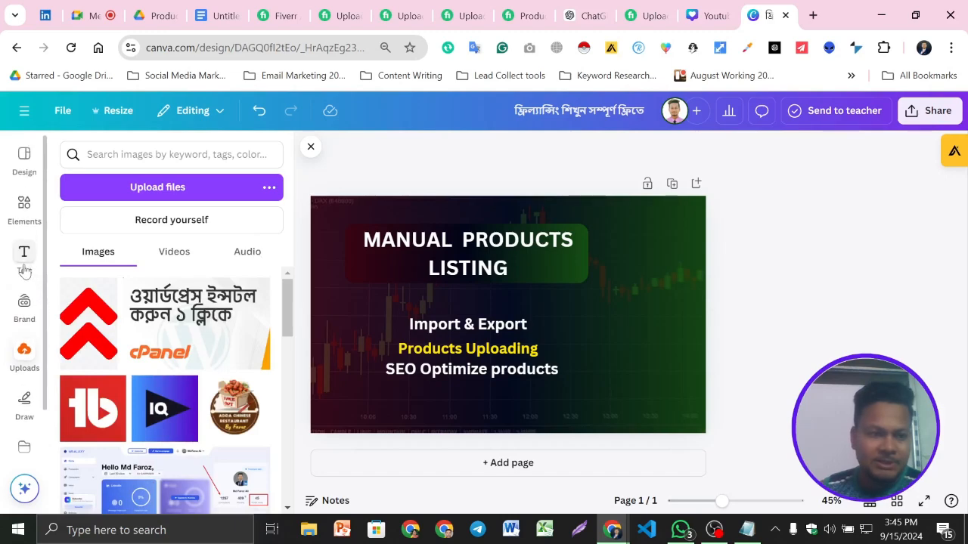
- Search the elements library for "images for women" and browse the photo results for a suitable person
click(24, 212)
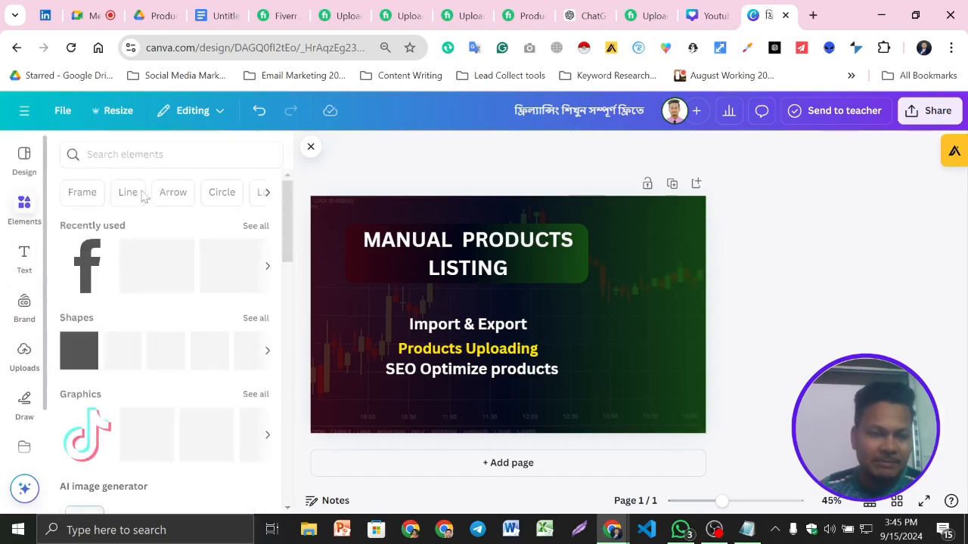
click(121, 154)
text(ima)
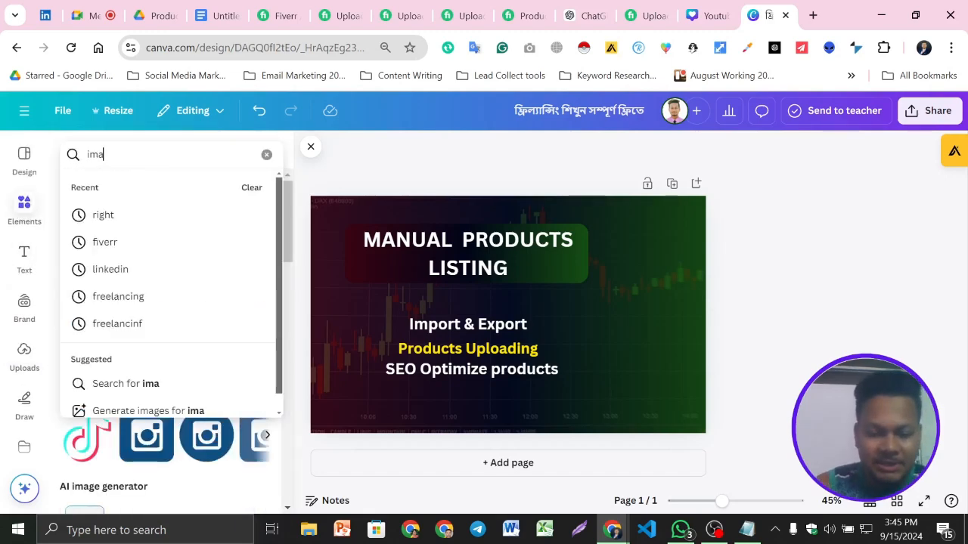
text(ges for women)
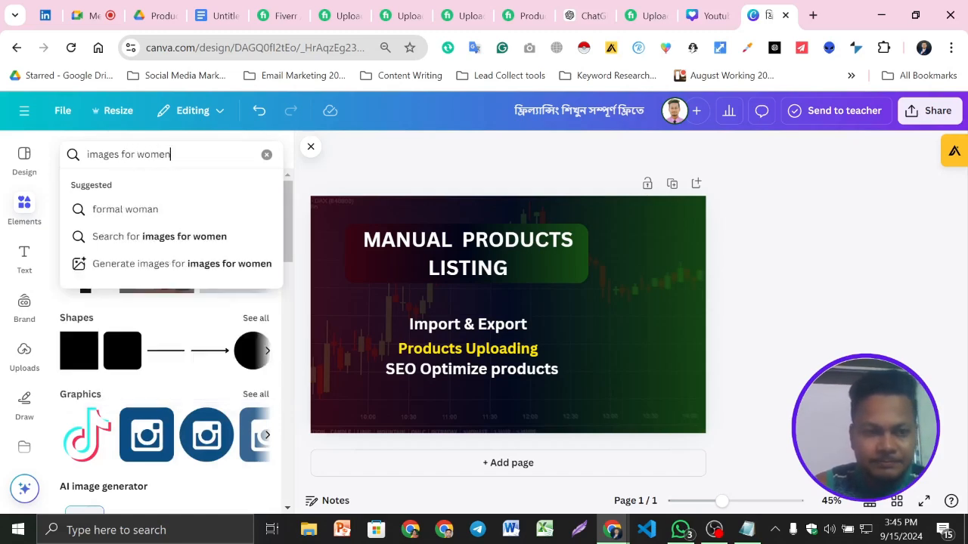
key(Return)
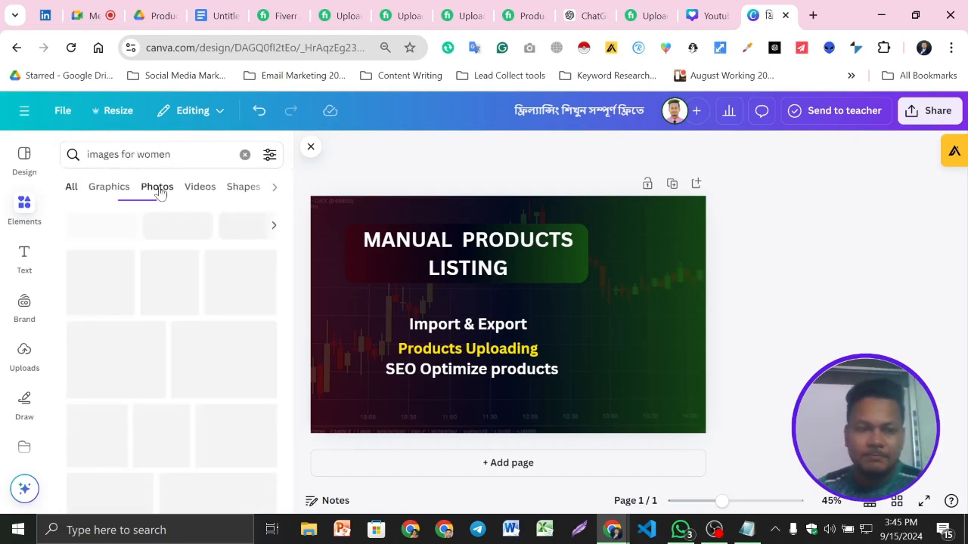
click(157, 188)
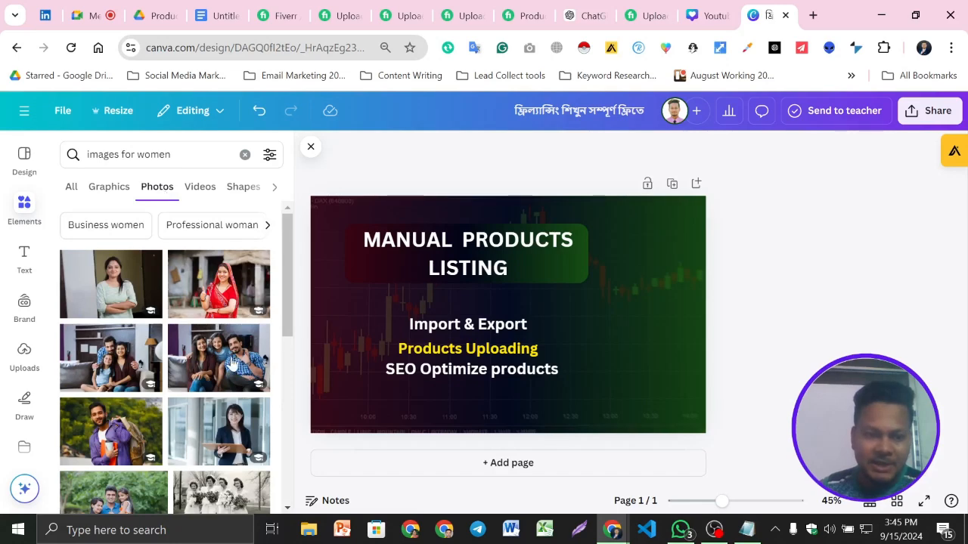
scroll(161, 356, down, 5)
scroll(161, 355, down, 3)
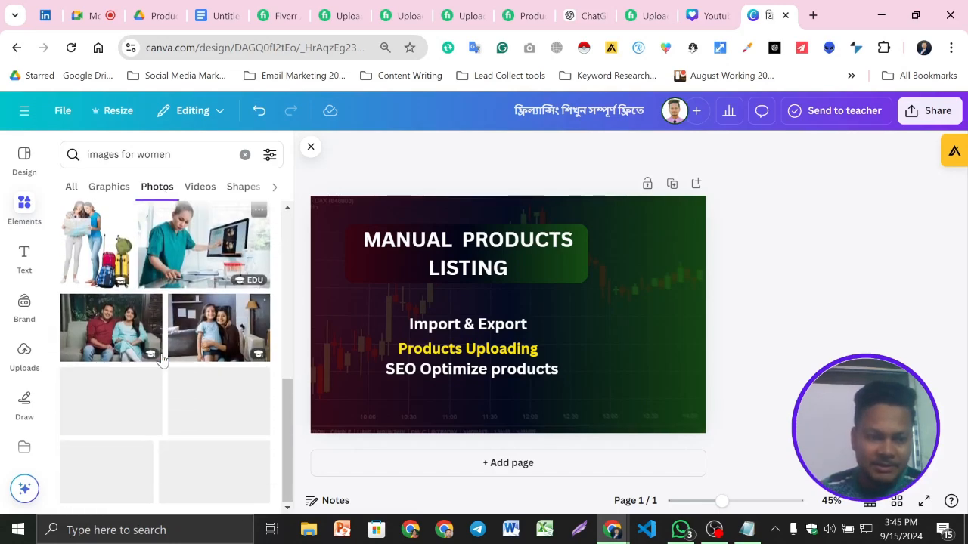
scroll(181, 354, down, 8)
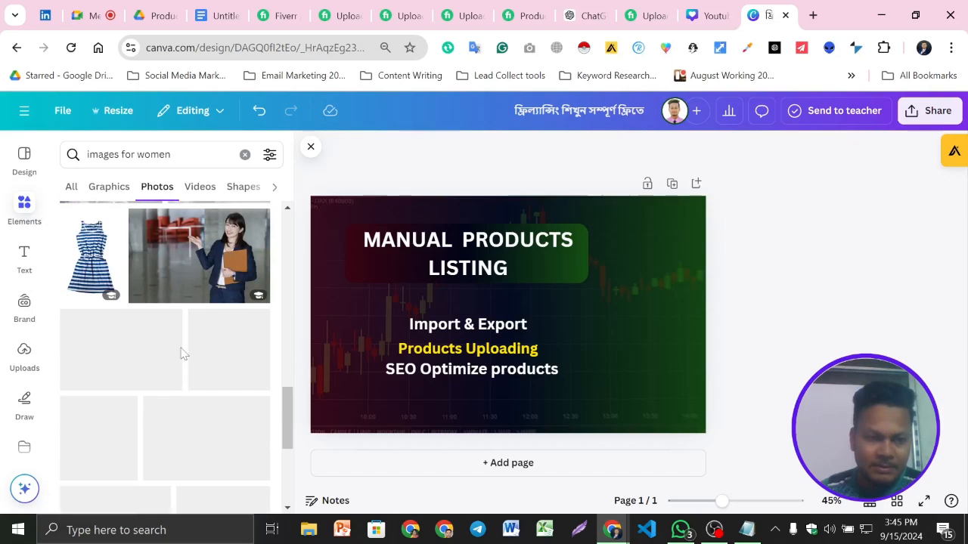
scroll(181, 354, down, 4)
scroll(181, 354, down, 3)
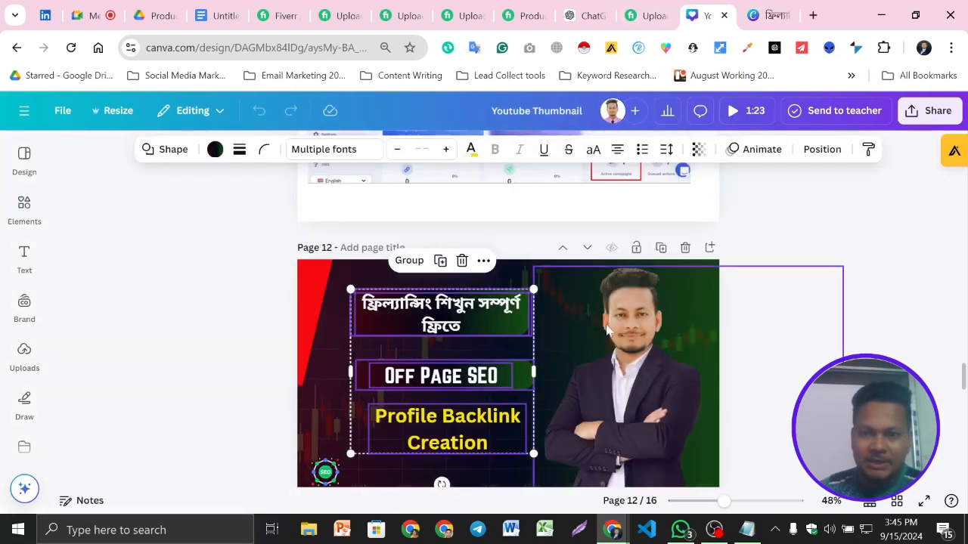
- In the Youtube Thumbnail design, add a page at the end and apply the orange "How to Generate More YouTube Viewers" template to it
click(23, 206)
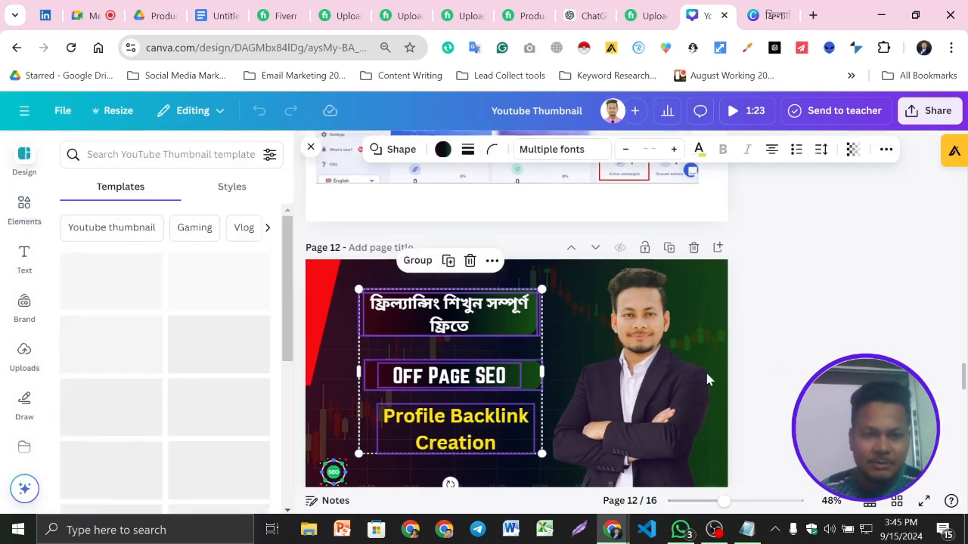
scroll(705, 369, down, 15)
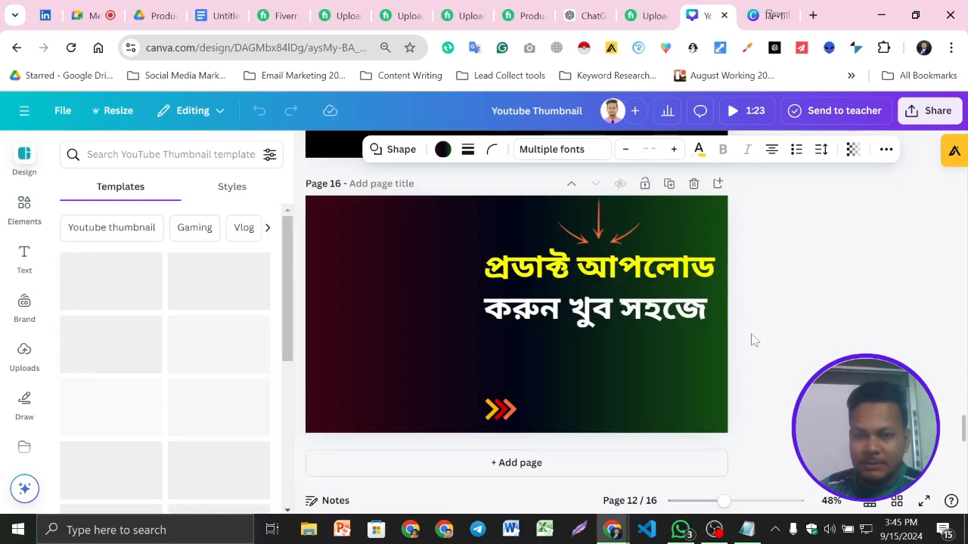
click(500, 466)
scroll(161, 365, down, 3)
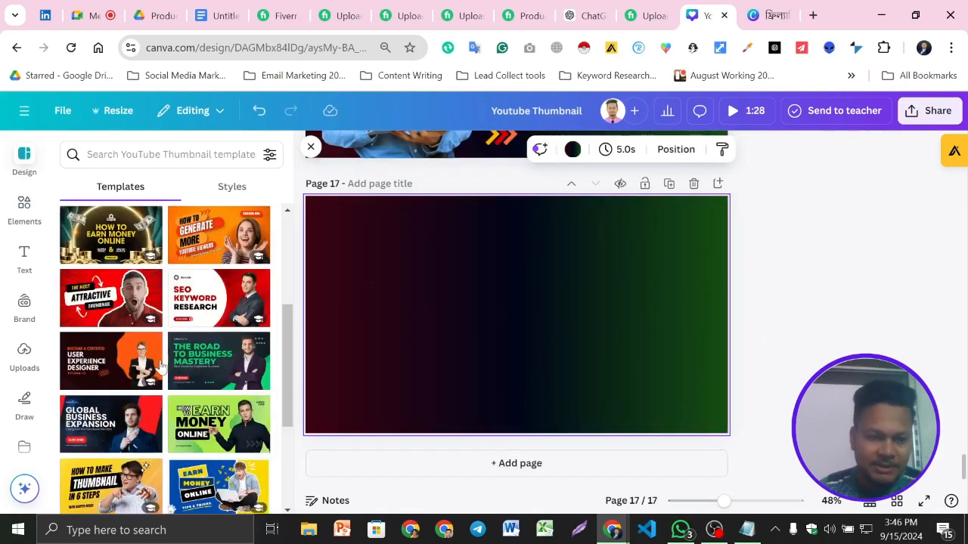
scroll(203, 344, up, 2)
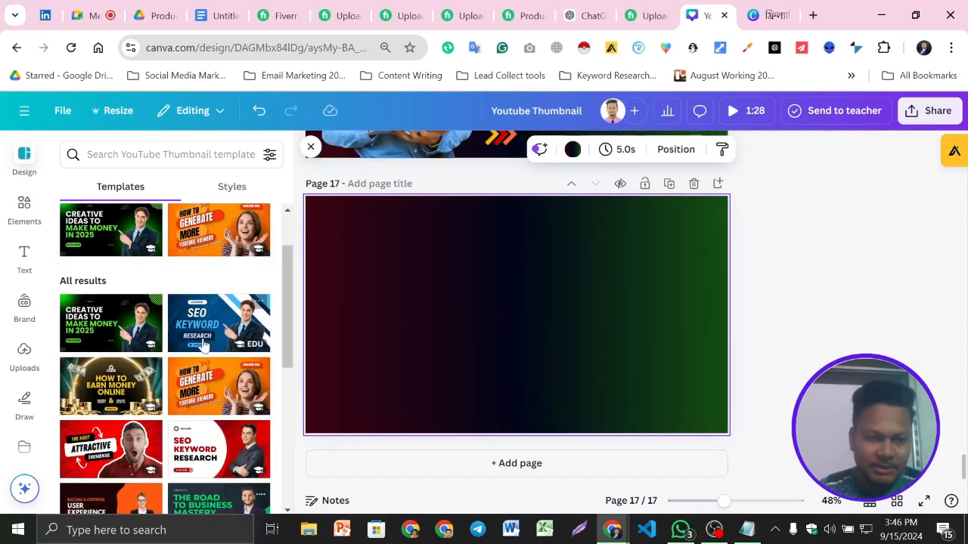
click(217, 401)
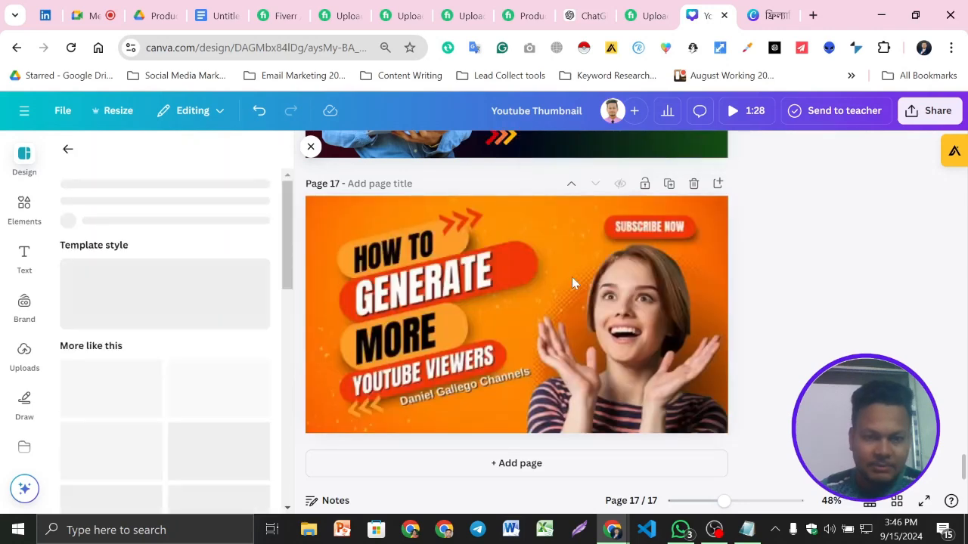
scroll(193, 370, down, 5)
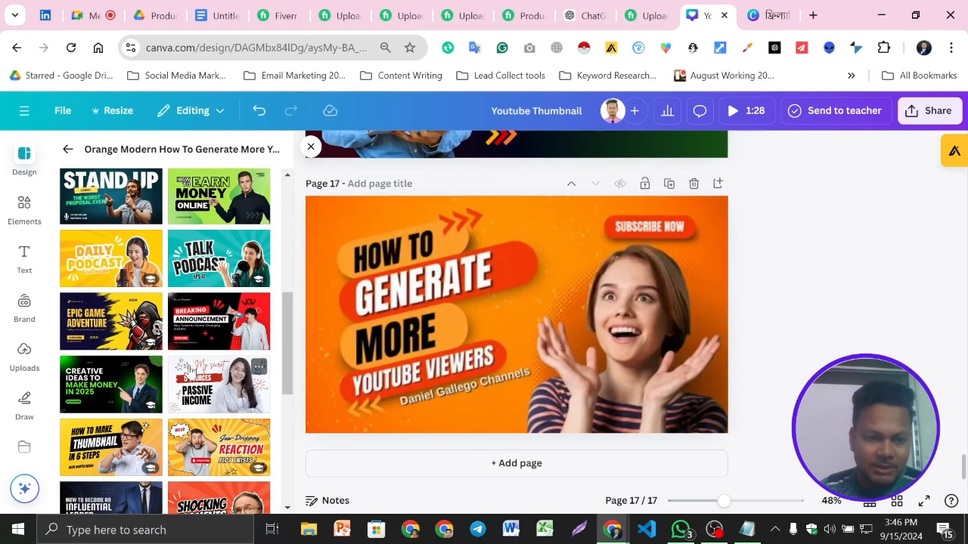
- Copy the cut-out photo of the surprised woman from the template page and paste it into the gig image design
click(608, 357)
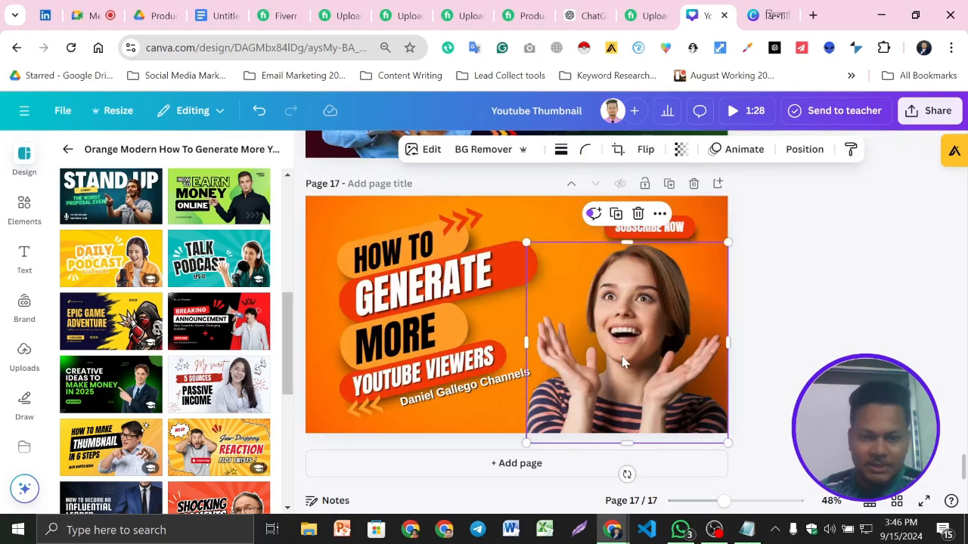
key(ctrl+Tab)
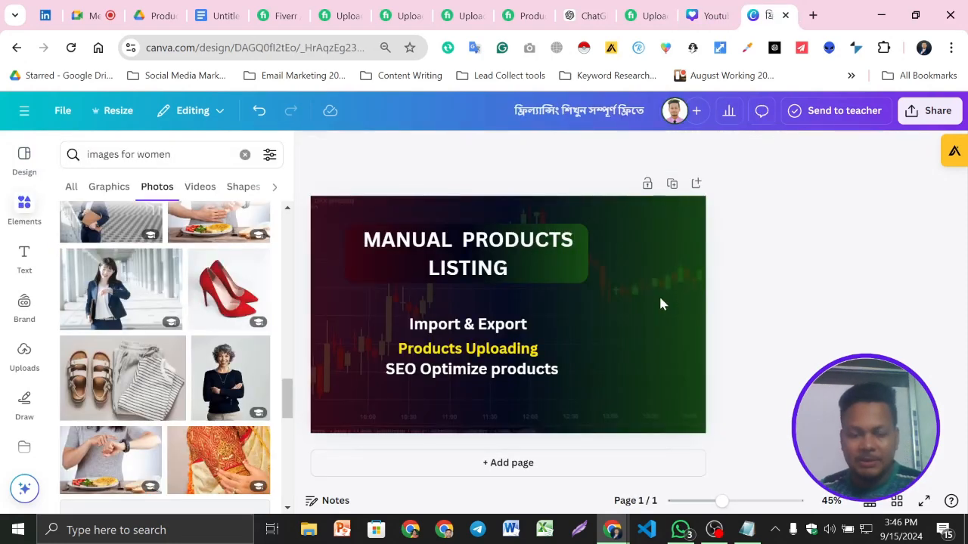
click(660, 304)
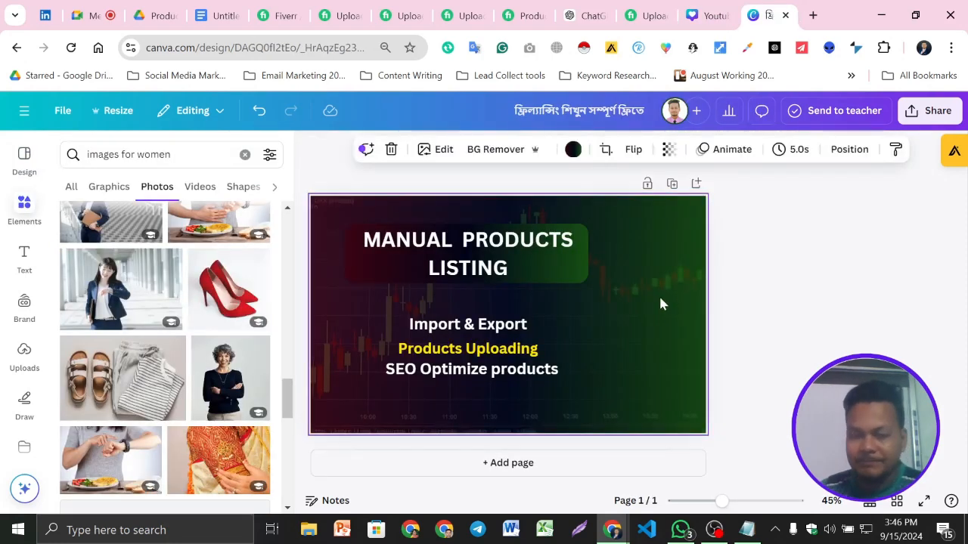
right_click(601, 304)
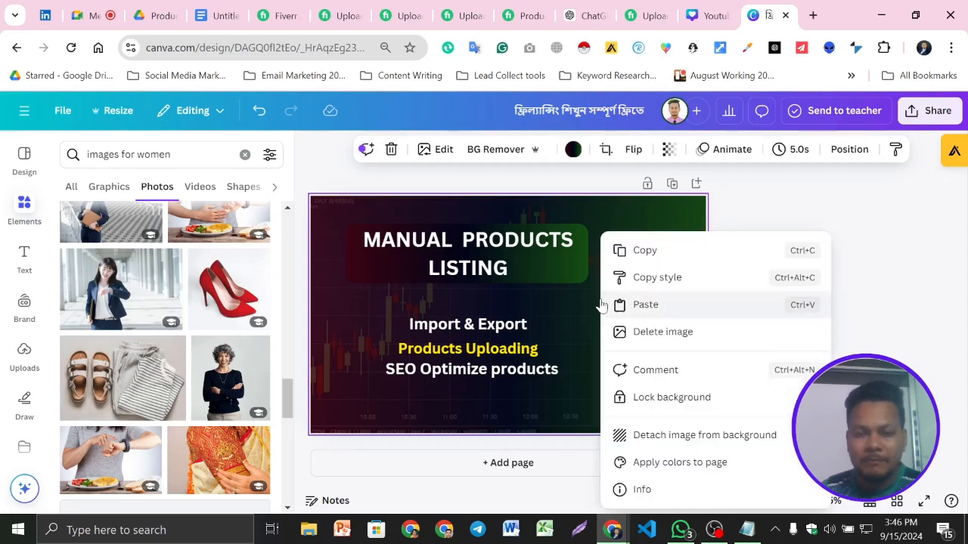
click(657, 304)
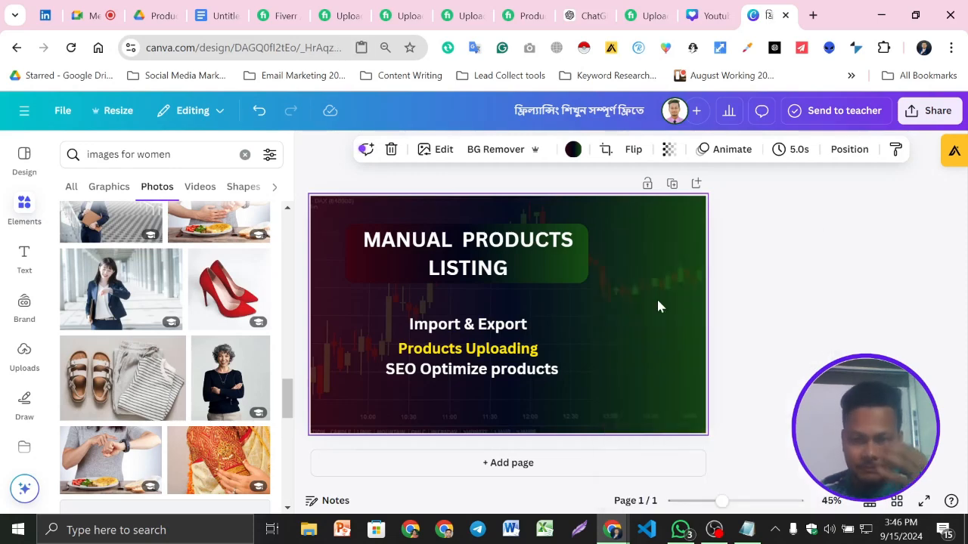
- Keep only one smaller copy of the woman's photo and place it against the design's right edge, beside the service lines
click(824, 321)
click(614, 361)
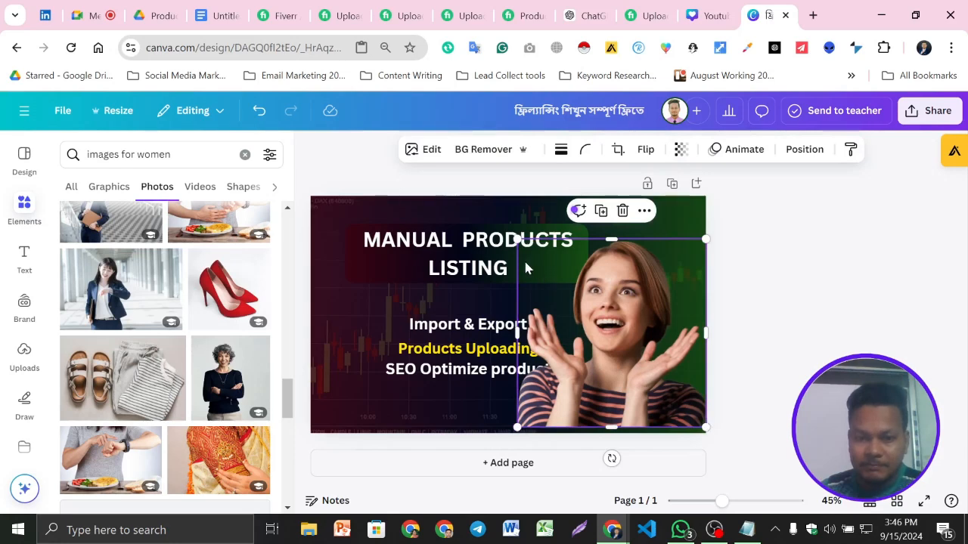
drag(517, 240, 543, 265)
key(ctrl+z)
click(664, 337)
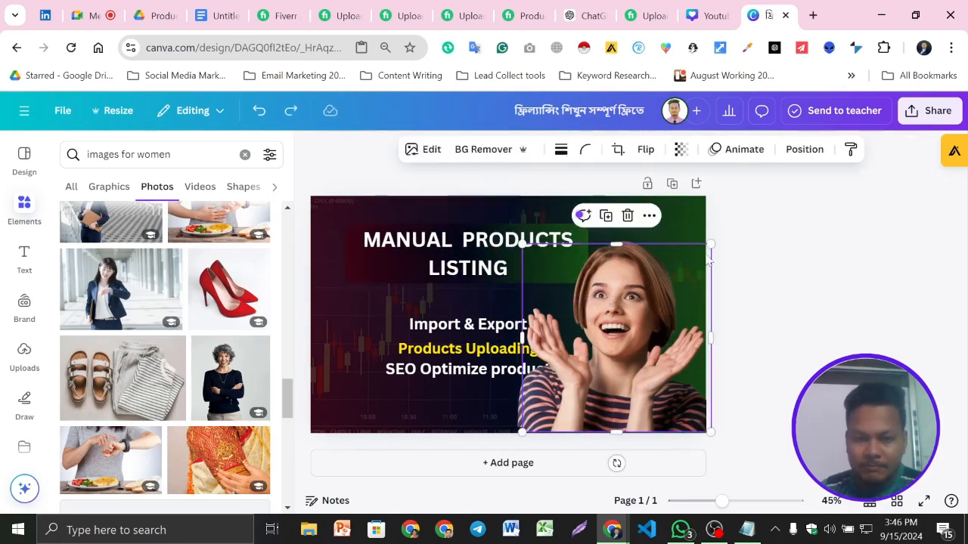
mouse_move(711, 242)
mouse_down()
mouse_move(671, 280)
mouse_move(705, 239)
mouse_up()
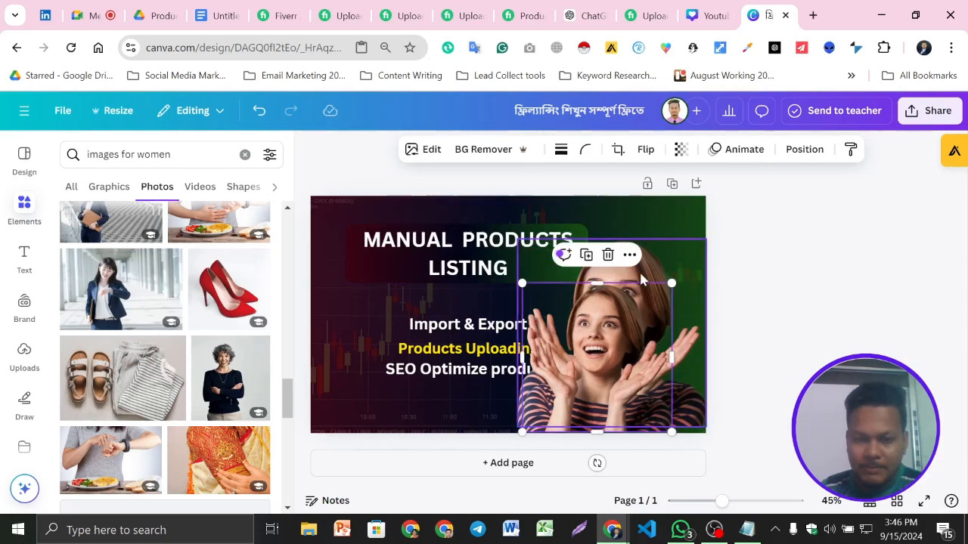
key(Delete)
drag(614, 385, 644, 357)
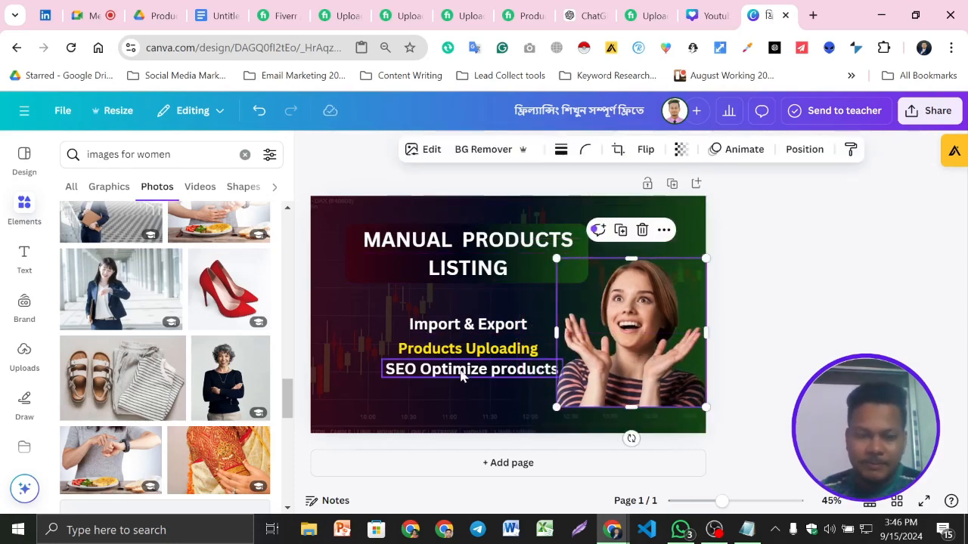
- Set the background chart image's transparency to 12
click(334, 220)
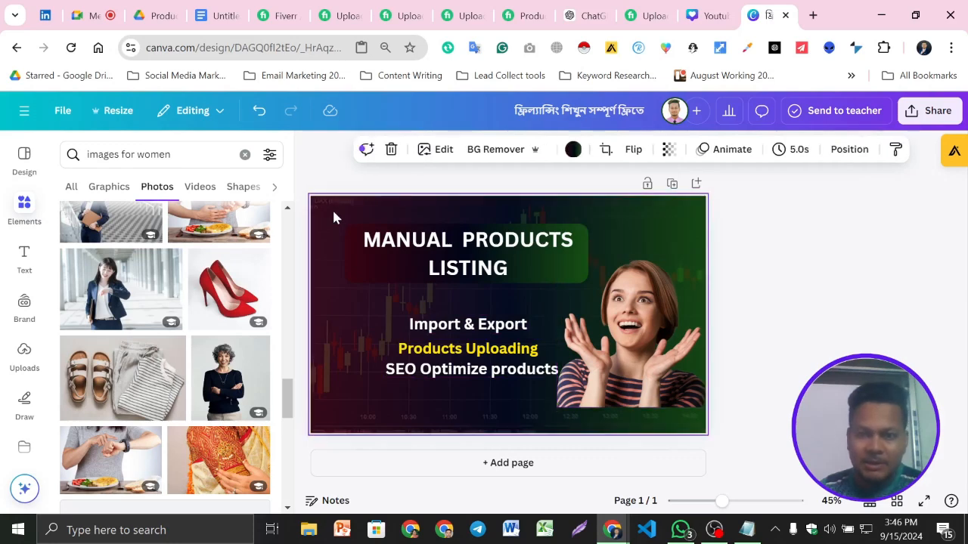
click(667, 150)
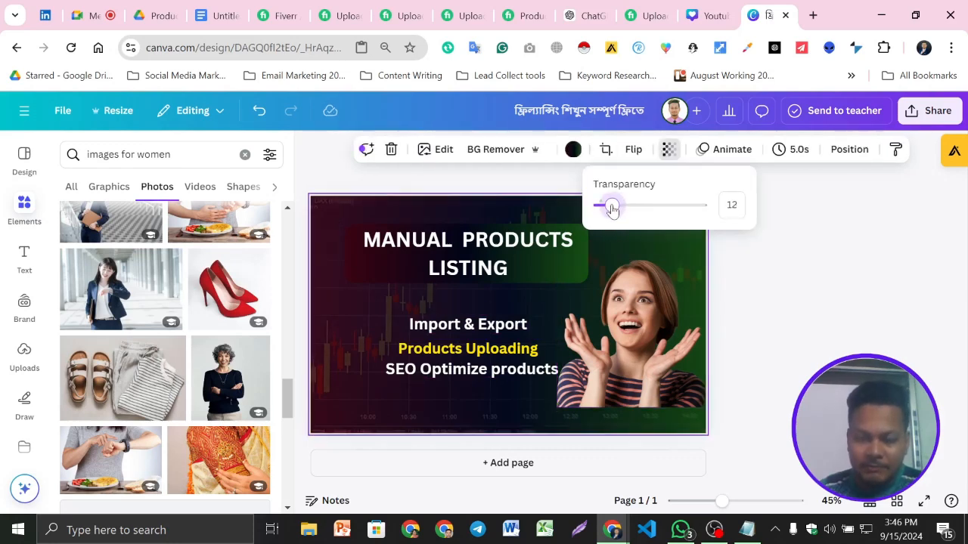
click(790, 283)
- Move the three service lines together to the left, clear of the woman's photo
drag(374, 315, 489, 372)
click(442, 287)
drag(465, 334, 422, 334)
click(749, 309)
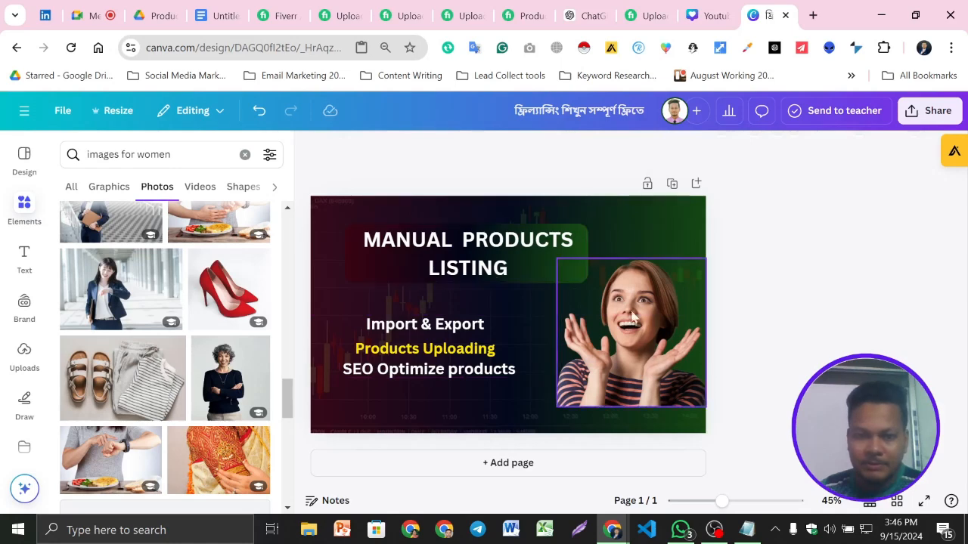
- Shift the woman's photo slightly left and enlarge it until it reaches the design's bottom edge
drag(633, 360, 605, 363)
drag(677, 408, 696, 432)
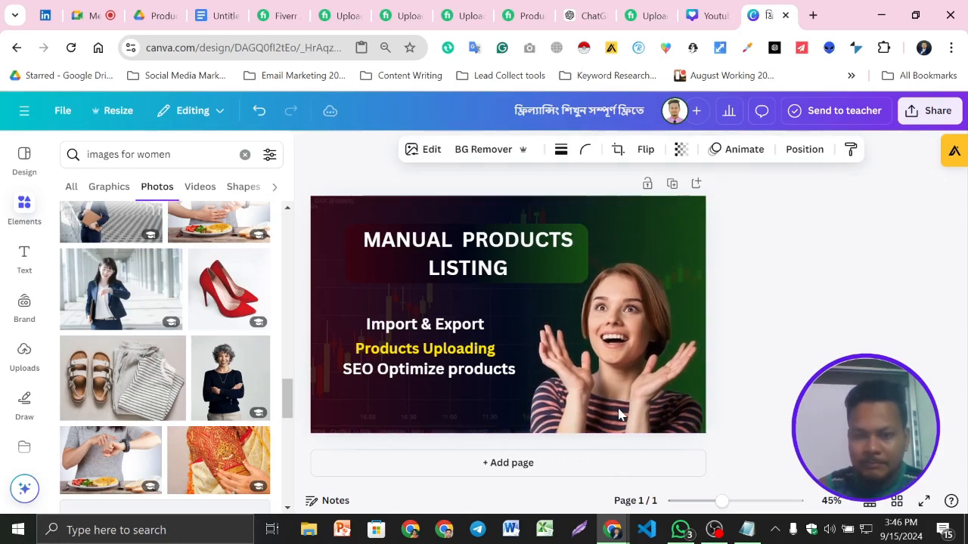
click(801, 335)
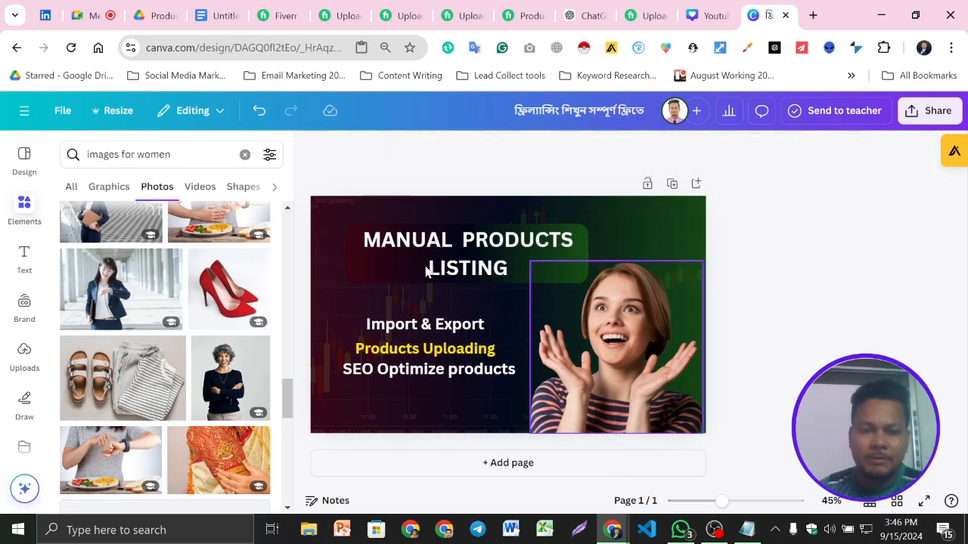
- Shrink the gradient shape behind the heading slightly, to about 776 × 182
click(347, 271)
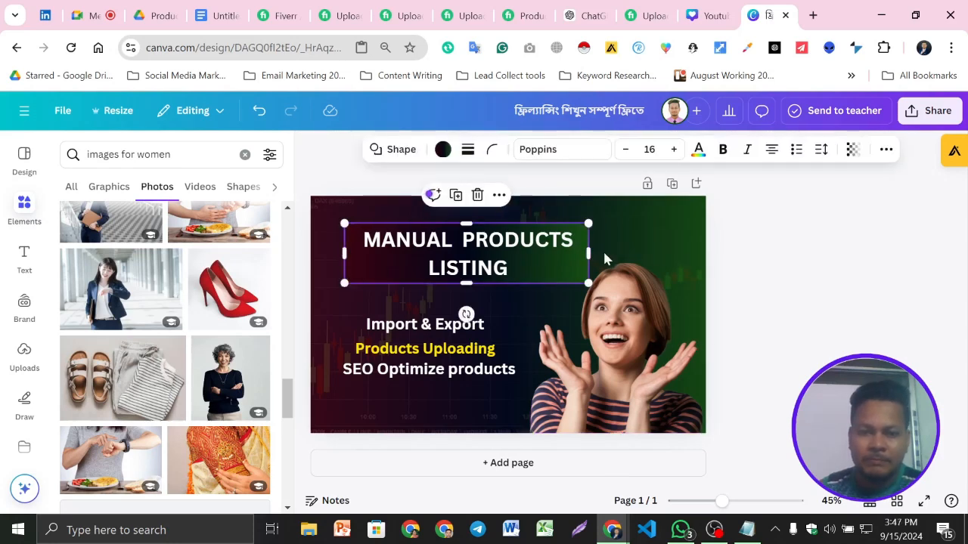
drag(585, 280, 579, 275)
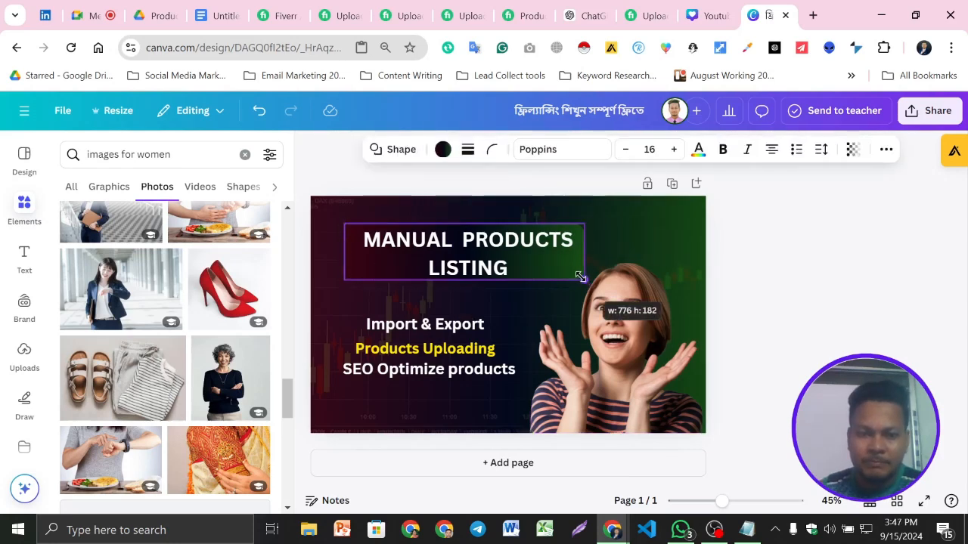
click(842, 291)
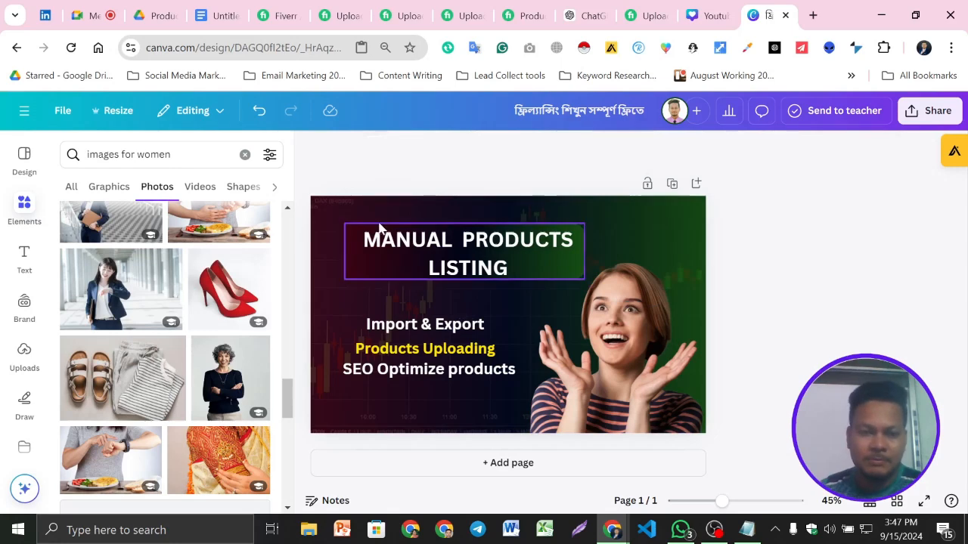
- Move the heading and its gradient shape together slightly up and to the left
drag(346, 207, 470, 242)
click(431, 196)
click(783, 293)
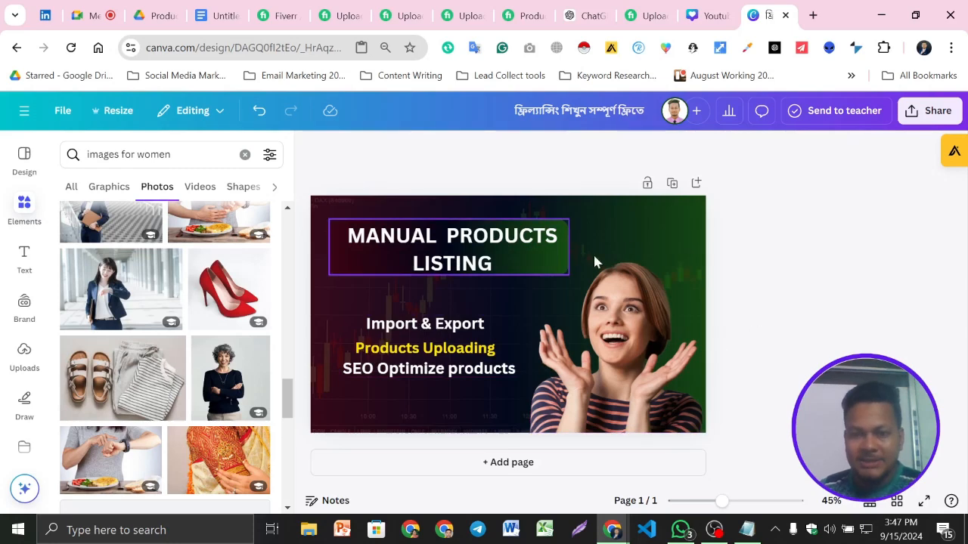
- Add the WordPress and WooCommerce logos from the uploaded images to the design, moving the WooCommerce logo off the WordPress one
click(23, 261)
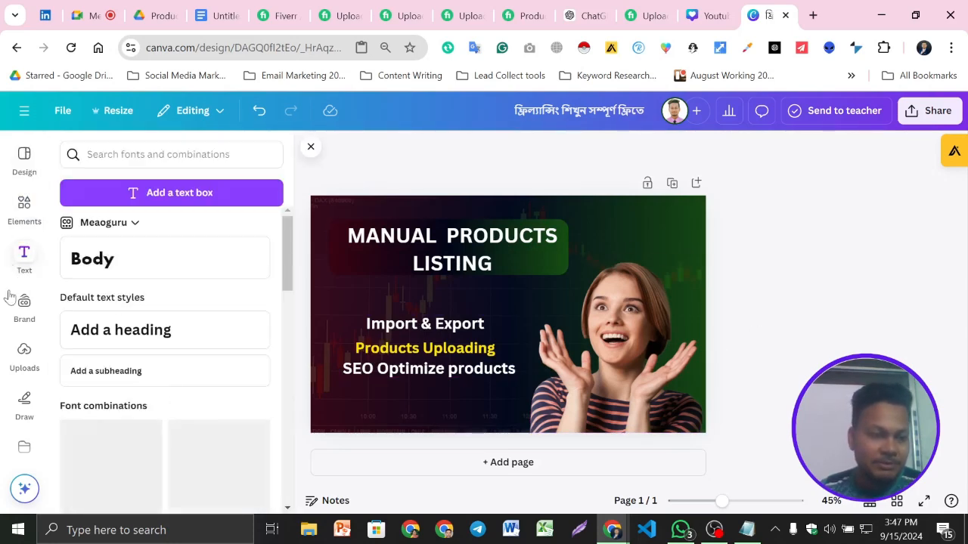
click(28, 212)
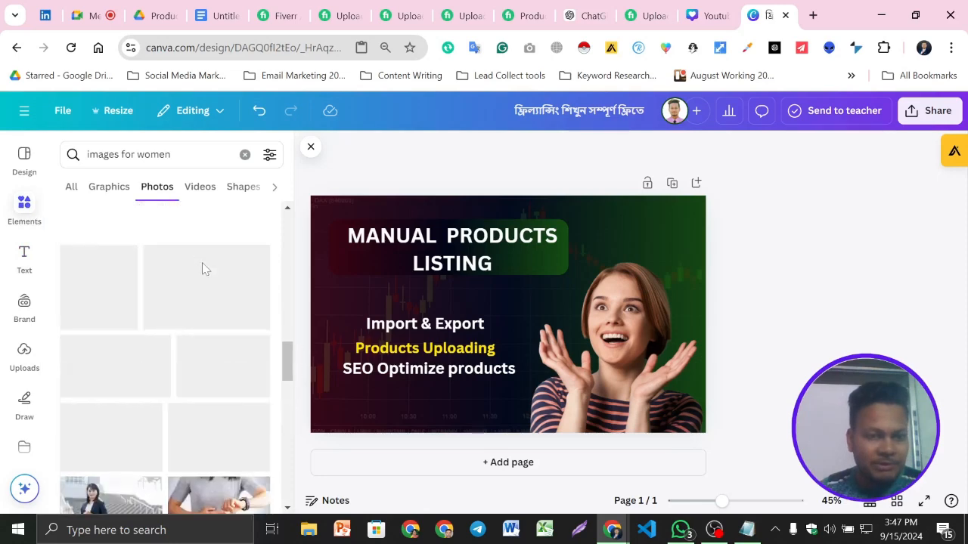
click(24, 355)
scroll(219, 318, down, 5)
scroll(217, 317, down, 8)
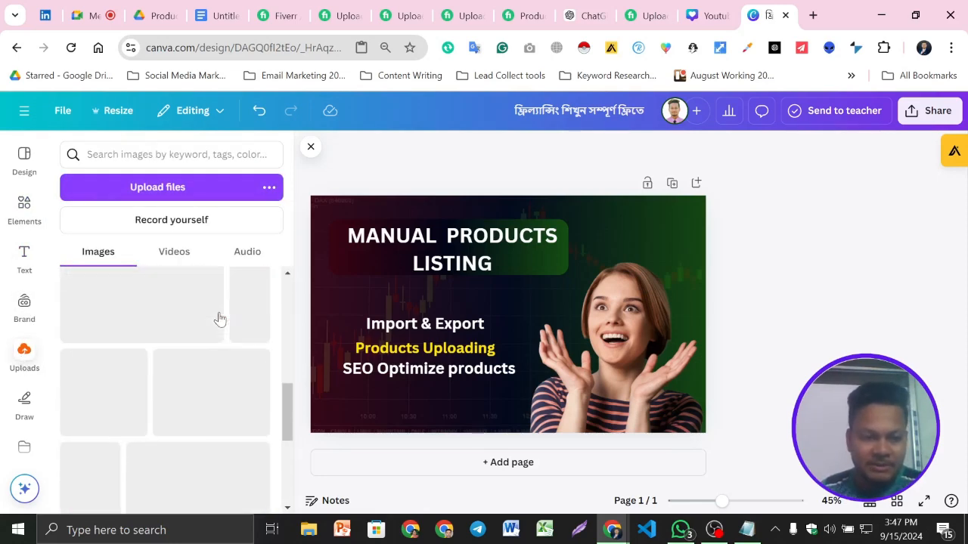
scroll(203, 367, down, 5)
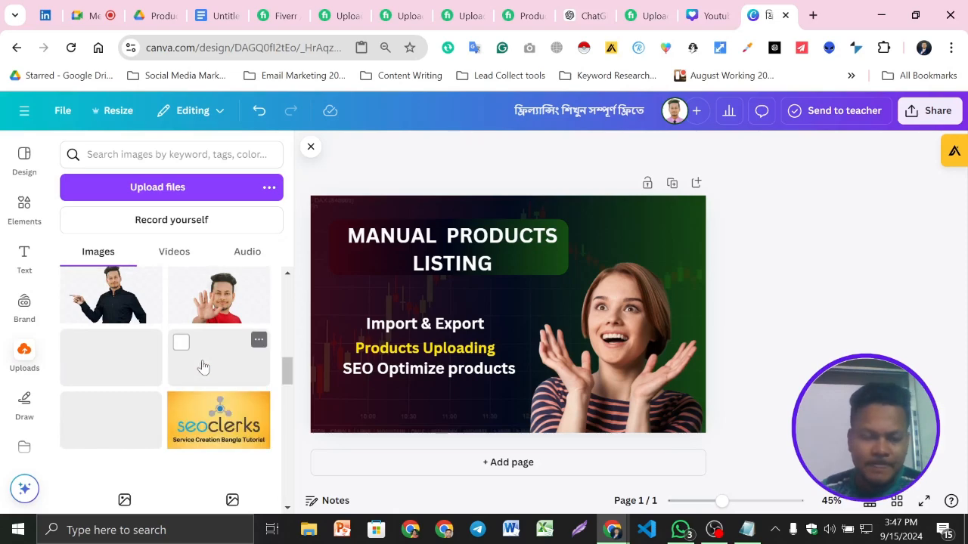
scroll(201, 365, down, 6)
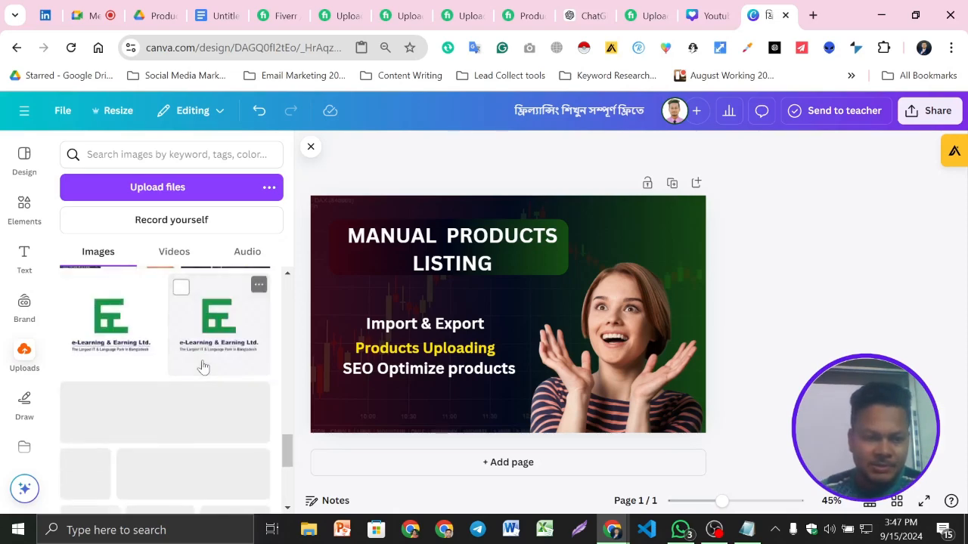
scroll(166, 387, down, 3)
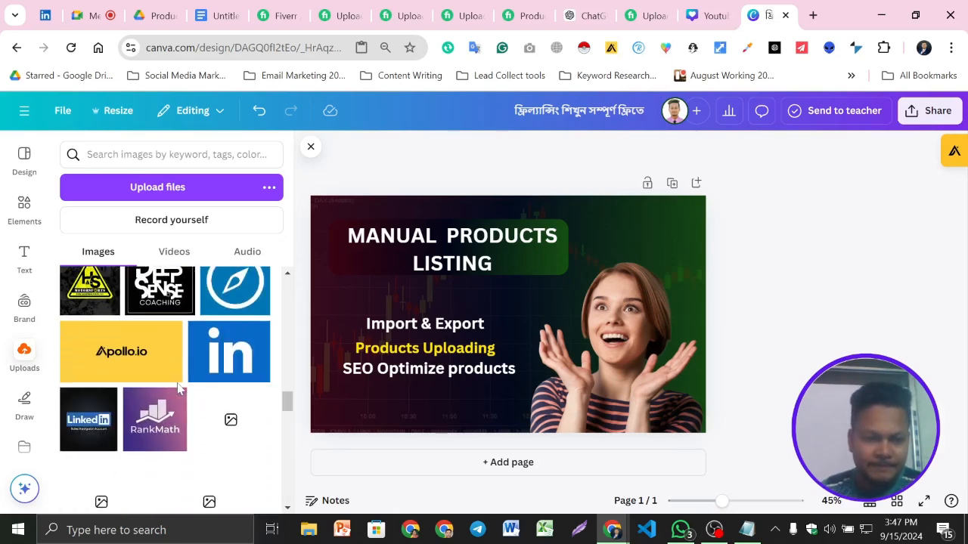
scroll(172, 383, down, 1)
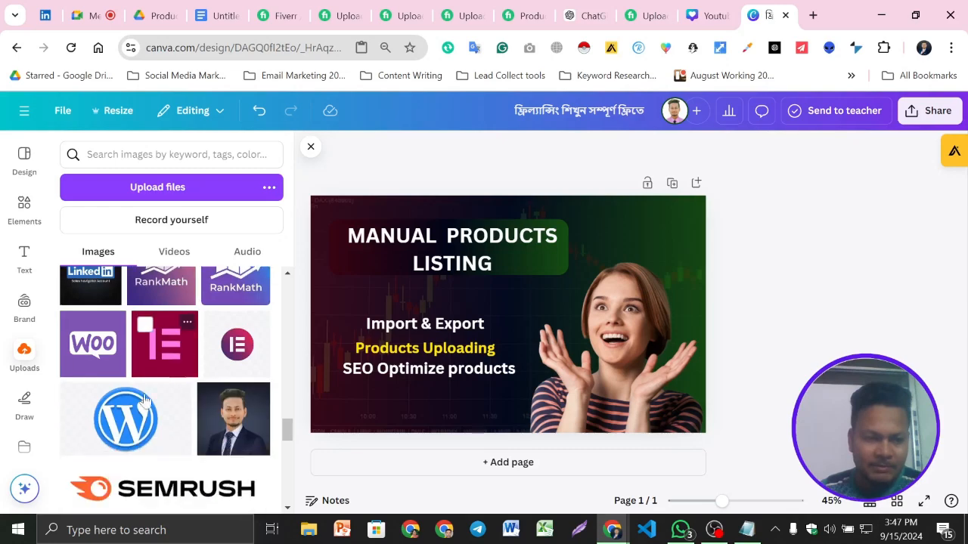
click(119, 422)
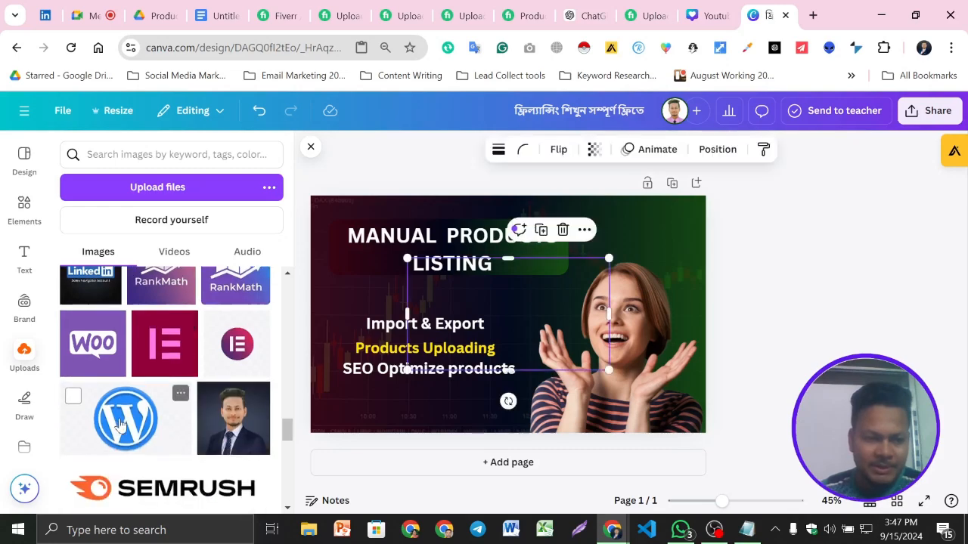
click(96, 339)
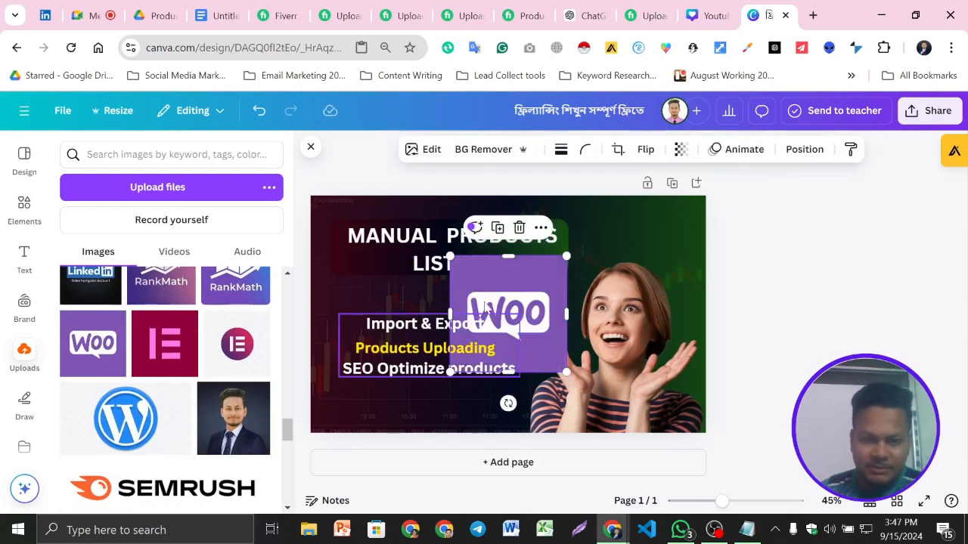
drag(527, 291, 636, 258)
- Look through the remaining uploaded images for further logos that suit the product-listing design
scroll(220, 348, down, 3)
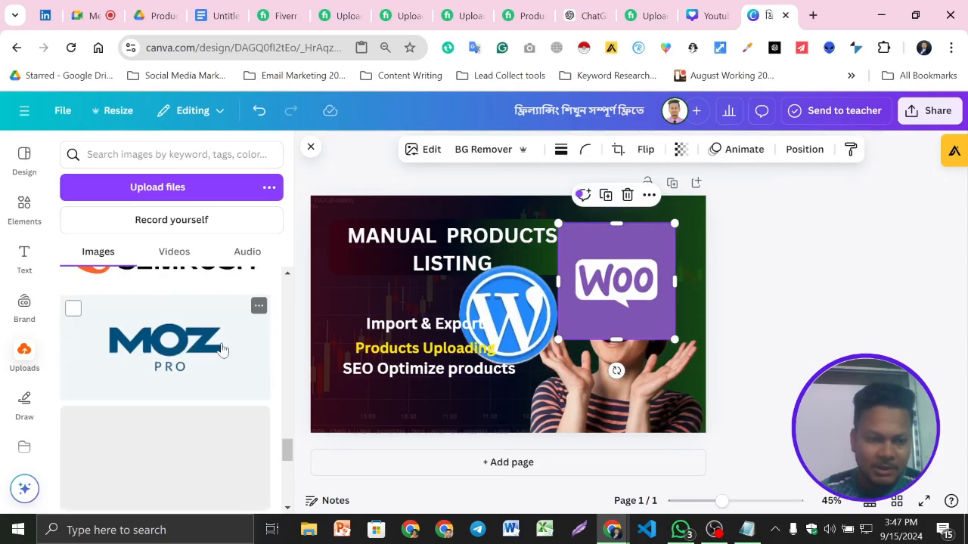
scroll(191, 376, down, 5)
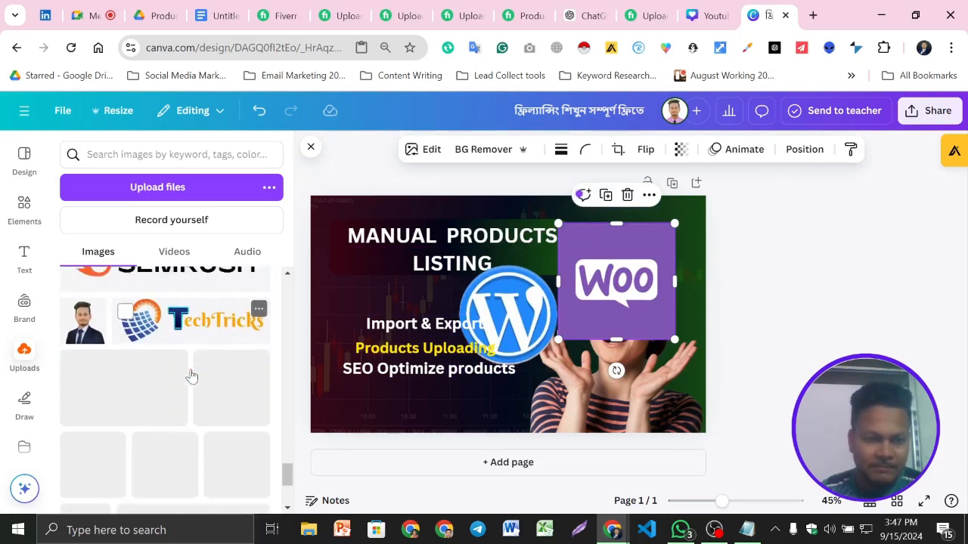
scroll(191, 375, down, 1)
scroll(194, 417, down, 1)
scroll(195, 416, up, 2)
scroll(164, 378, down, 2)
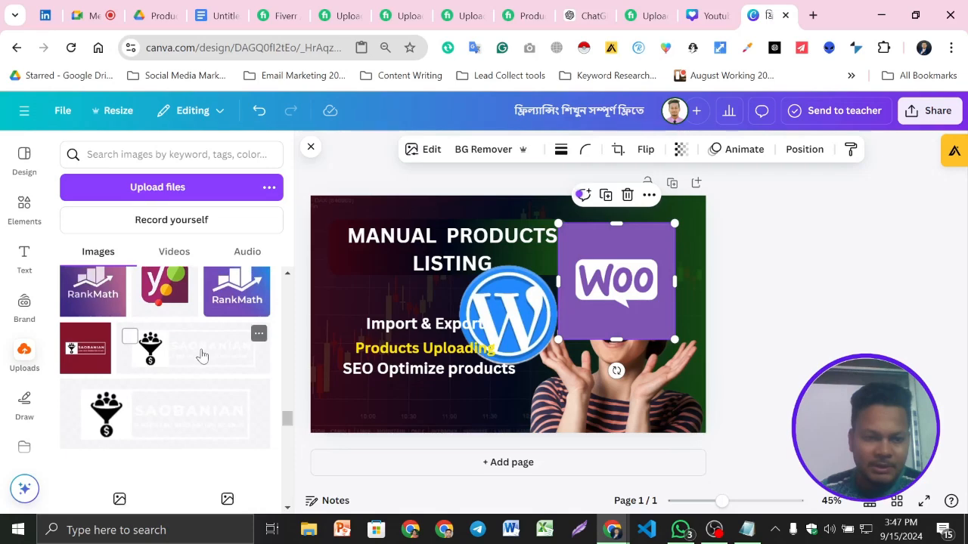
scroll(202, 355, down, 1)
scroll(202, 355, down, 4)
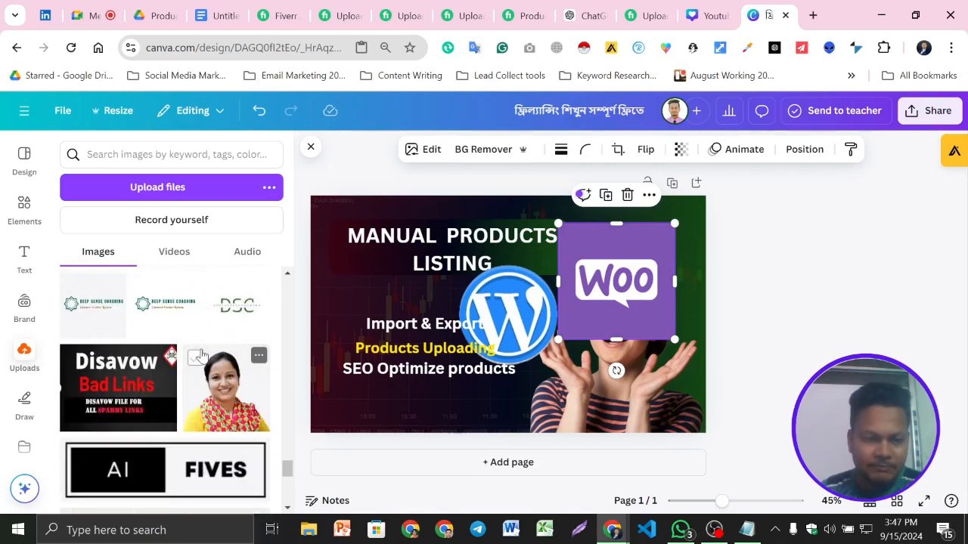
scroll(200, 361, down, 2)
scroll(196, 371, up, 1)
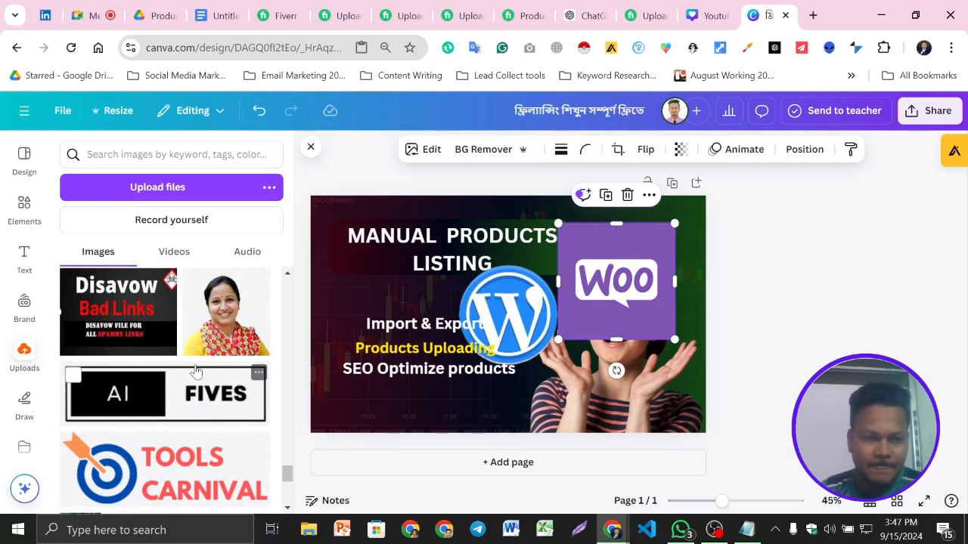
scroll(196, 371, down, 4)
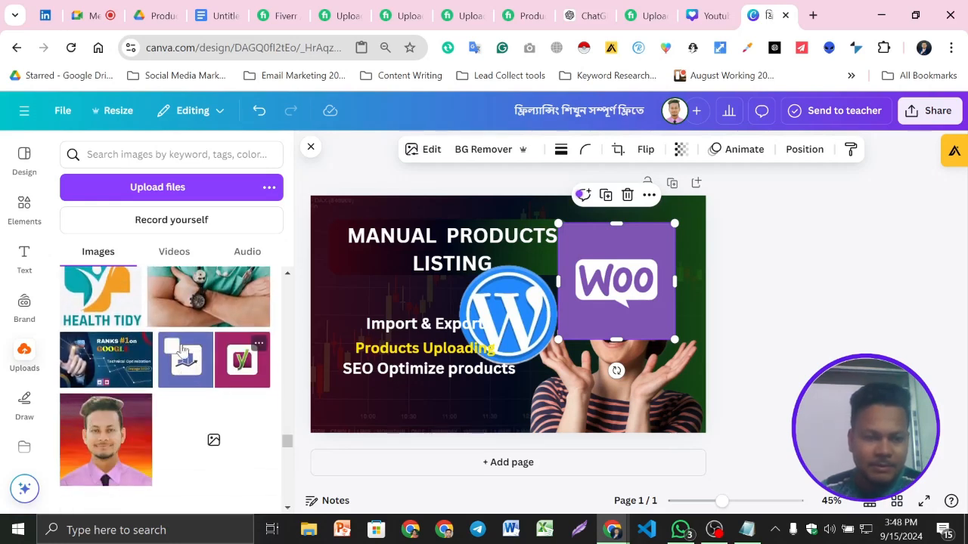
scroll(189, 367, down, 2)
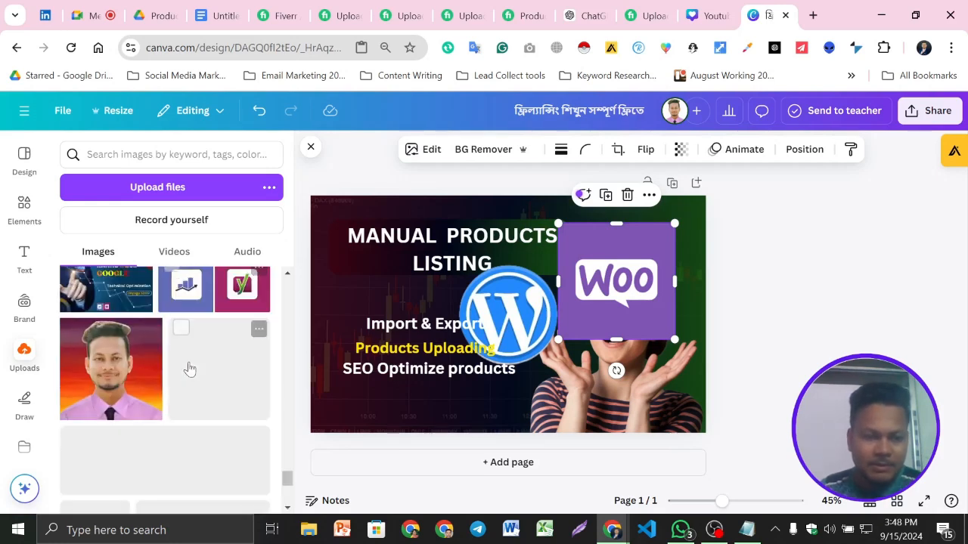
- Shrink the WordPress logo to a small icon and place it beneath the service lines
click(527, 316)
drag(610, 260, 423, 405)
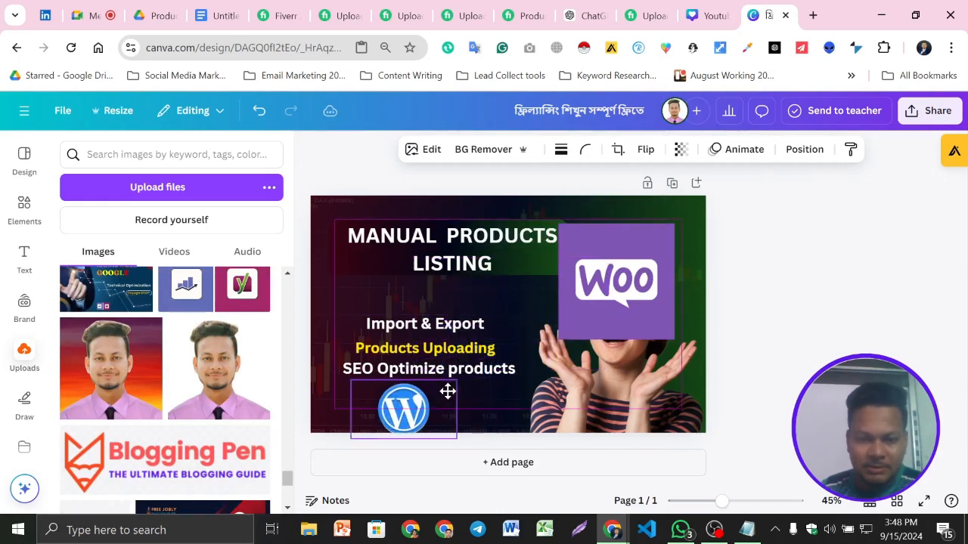
drag(454, 439, 416, 416)
click(865, 304)
- Shrink the WooCommerce logo to about the WordPress icon's size and place it to that icon's right under the service lines
drag(653, 281, 512, 375)
drag(412, 313, 457, 401)
drag(499, 433, 483, 416)
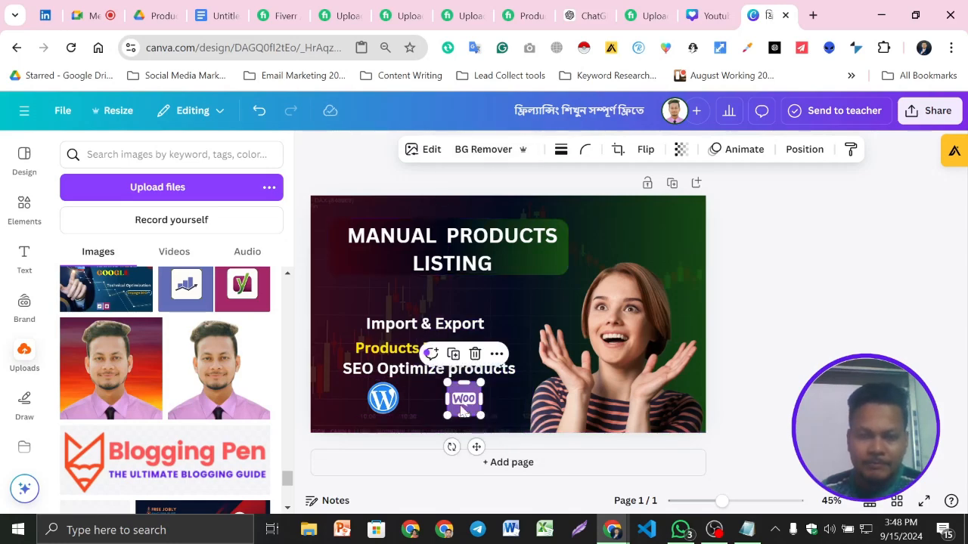
click(561, 150)
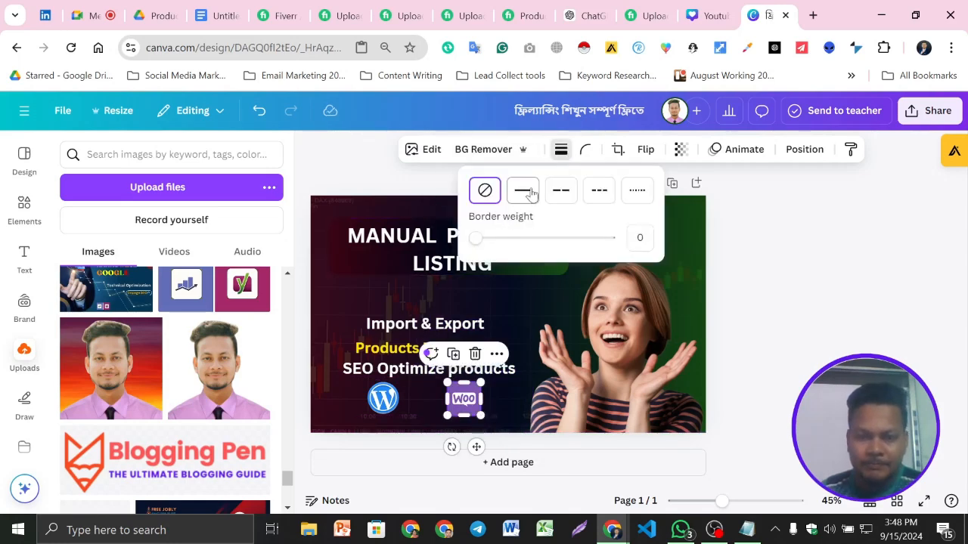
mouse_move(484, 237)
mouse_down()
mouse_move(497, 237)
mouse_move(477, 239)
mouse_up()
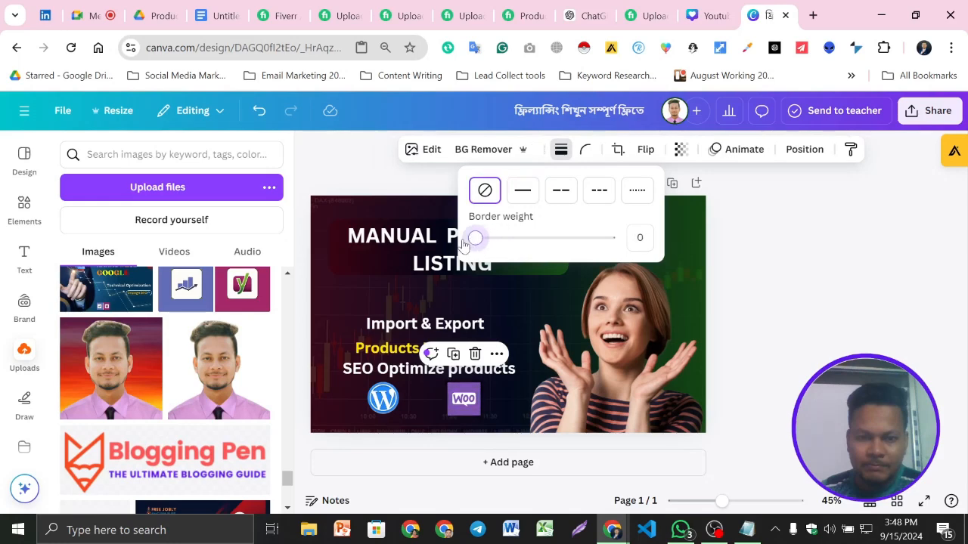
click(519, 192)
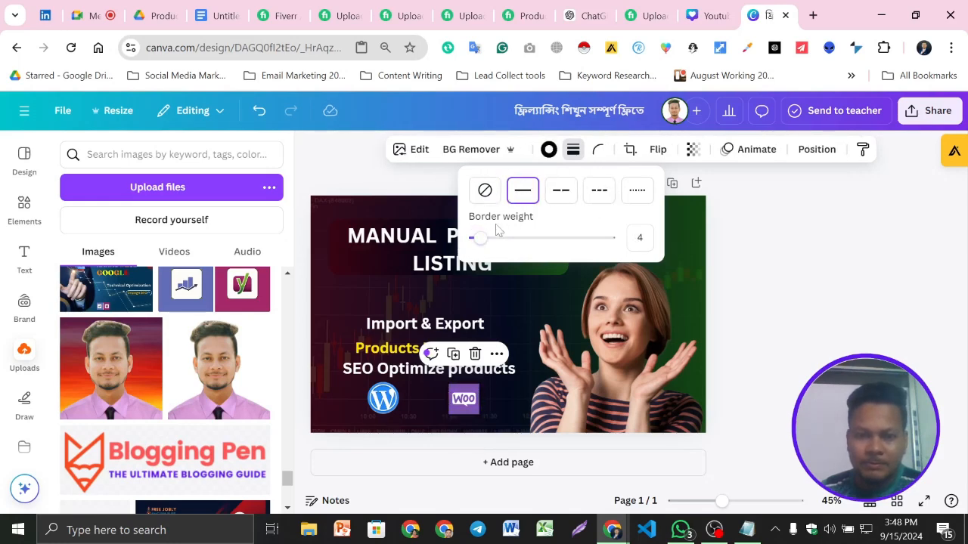
drag(486, 238, 463, 250)
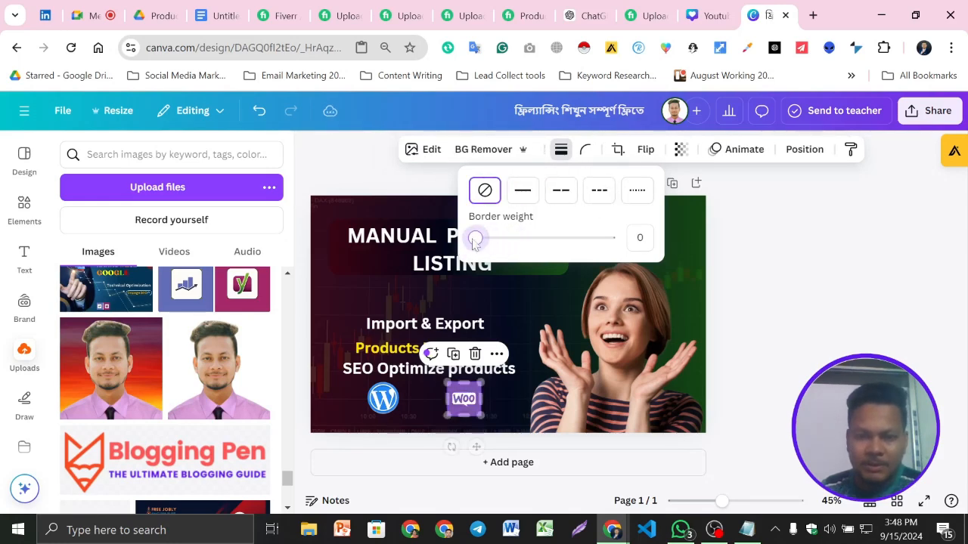
- Round the WooCommerce logo's corners until the square becomes a circle
click(593, 154)
drag(517, 205, 578, 216)
click(786, 311)
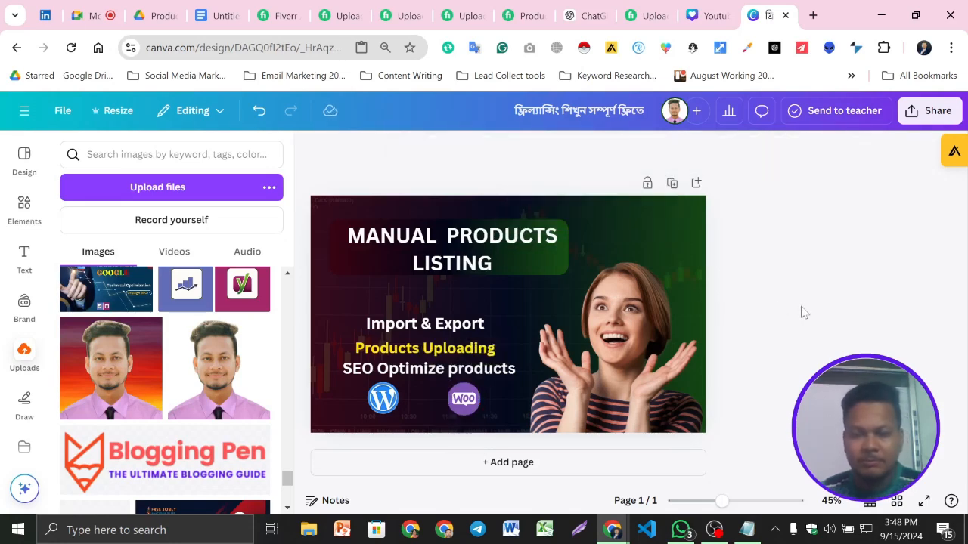
- Move the WordPress and WooCommerce logos slightly down and bring them close together, centred beneath the service lines
click(366, 423)
drag(383, 398, 402, 410)
click(458, 412)
click(522, 436)
key(Down)
key(Down)
key(Down)
key(Down)
key(Down)
key(Down)
key(Down)
key(Down)
key(Down)
key(Down)
key(Down)
key(Down)
key(Down)
key(Down)
key(Down)
key(Down)
key(Down)
key(Down)
key(Down)
key(Down)
key(Left)
key(Left)
key(Left)
key(Left)
key(Left)
key(Left)
key(Left)
key(Left)
key(Left)
key(Left)
key(Left)
key(Left)
key(Left)
key(Left)
key(Left)
key(Left)
key(Left)
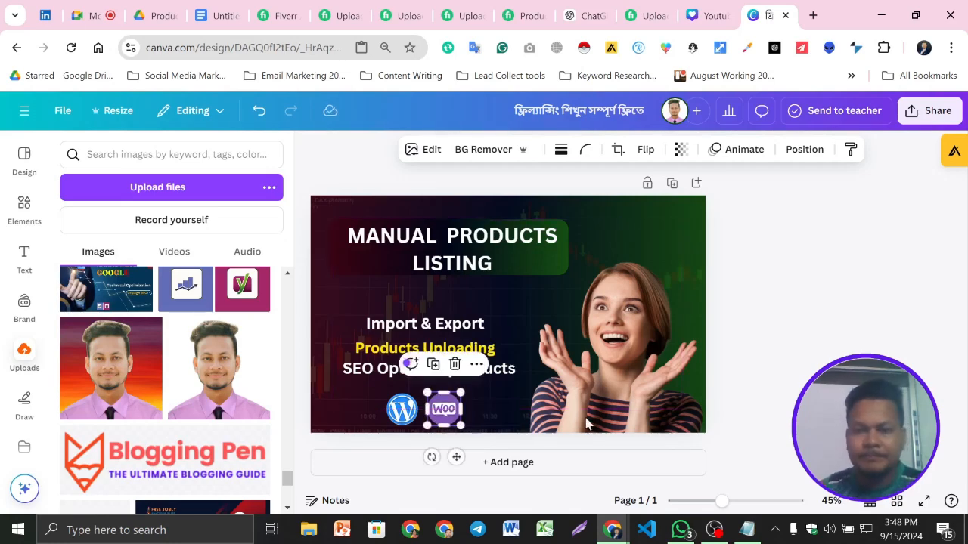
click(804, 305)
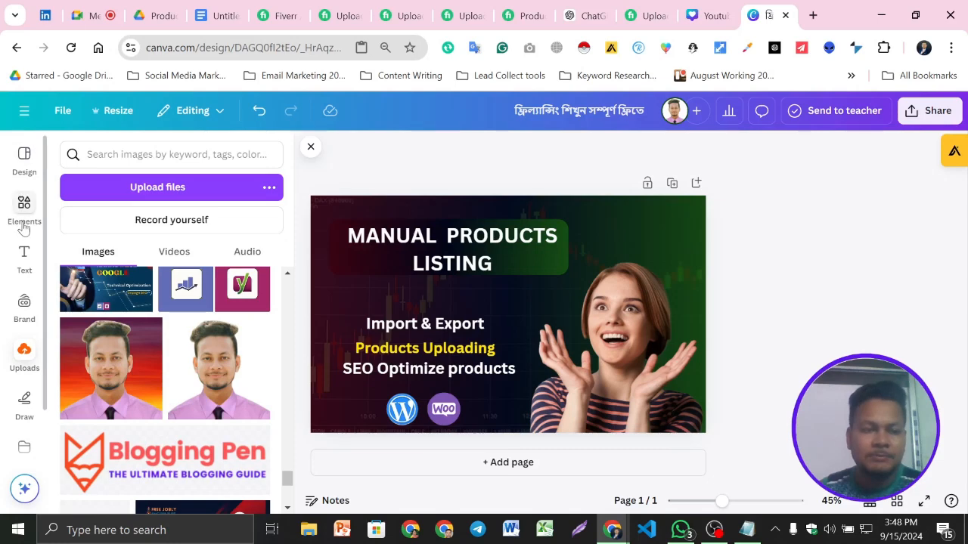
- Preview the gig image in full screen and return to the editor
click(10, 198)
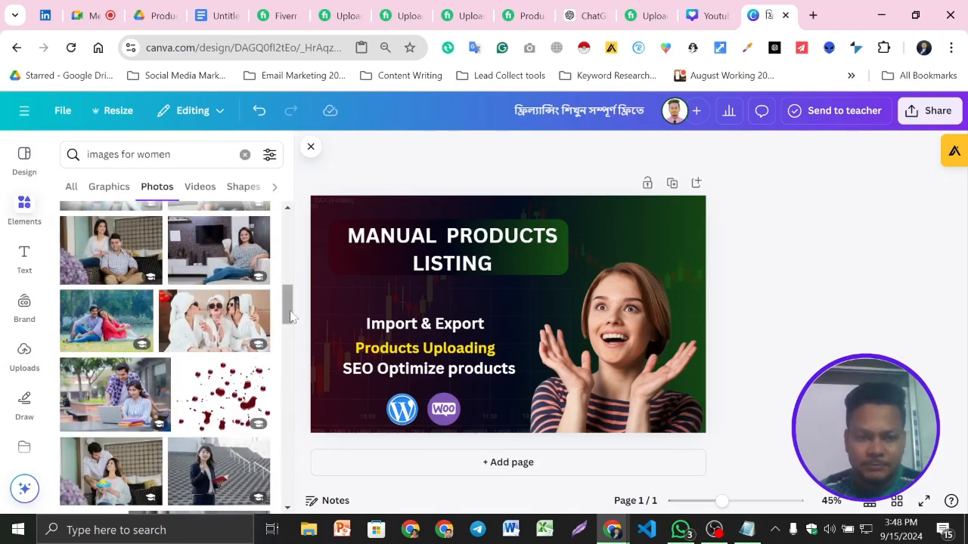
click(924, 502)
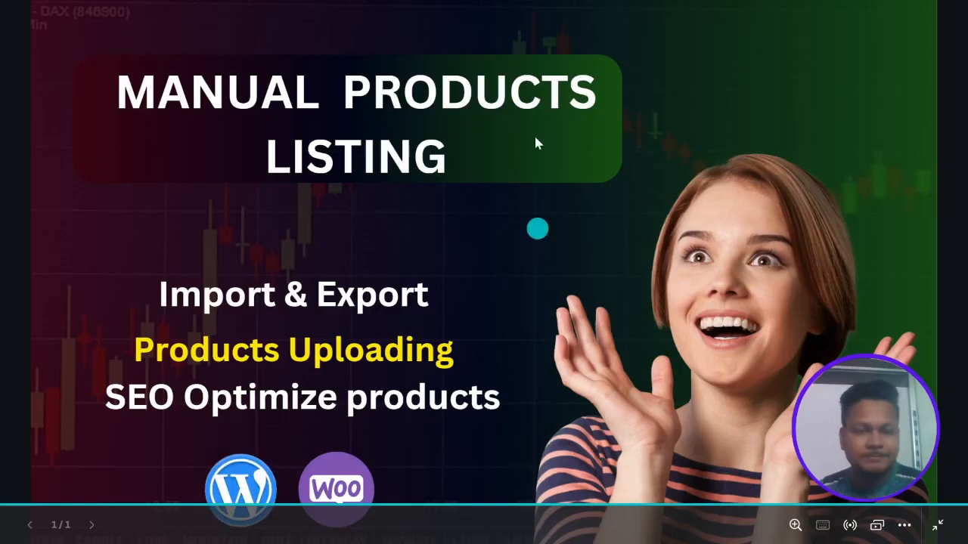
key(Escape)
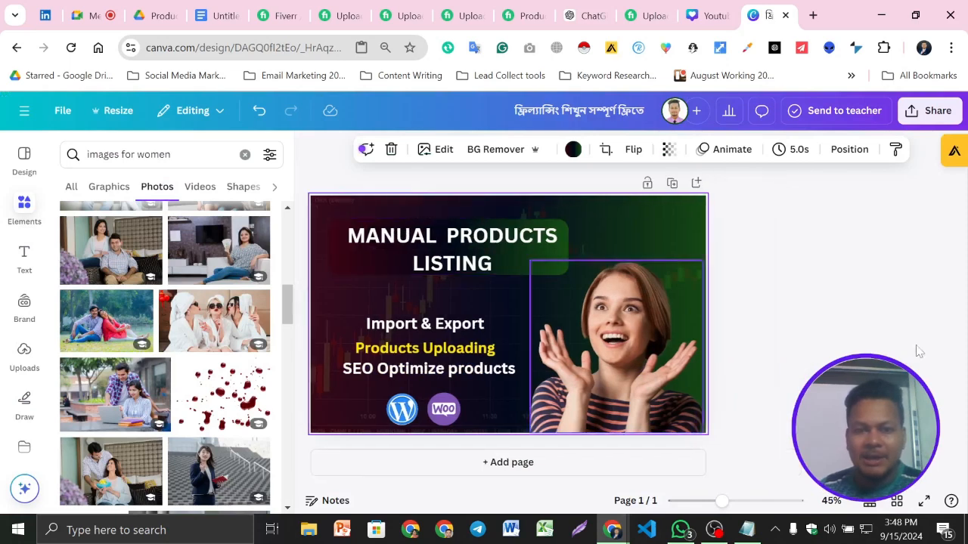
click(790, 291)
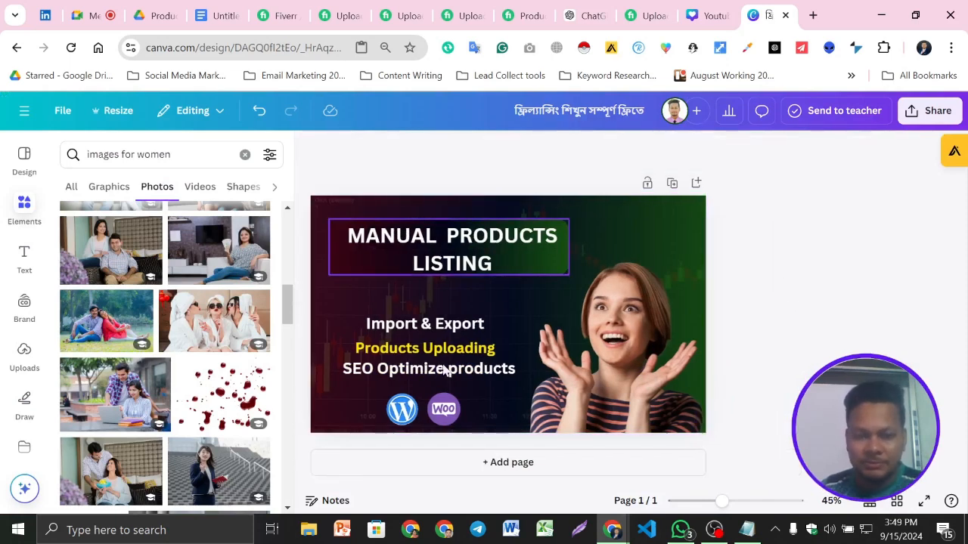
- Nudge the WooCommerce logo slightly and shrink the WordPress logo a little
click(446, 410)
key(Right)
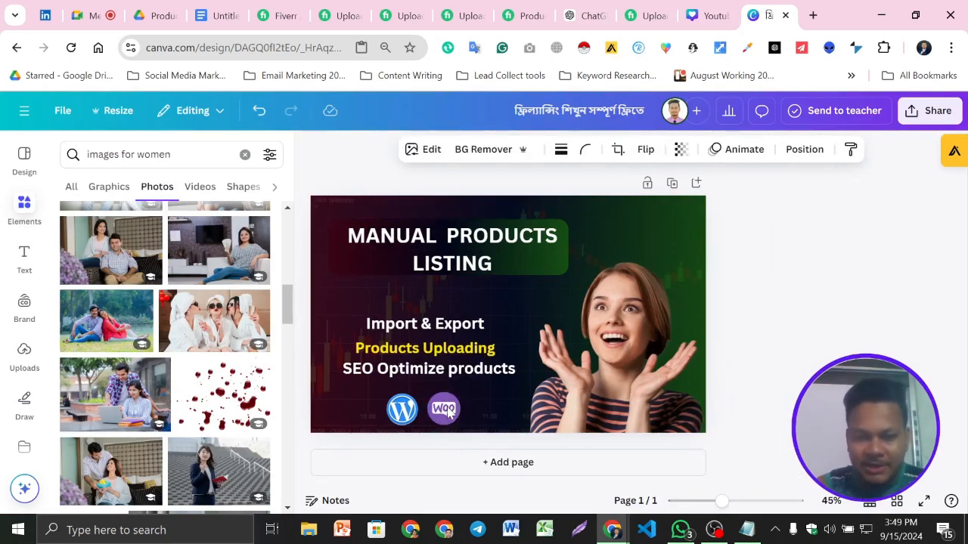
click(379, 403)
drag(366, 390, 370, 393)
drag(431, 427, 429, 427)
drag(431, 428, 431, 429)
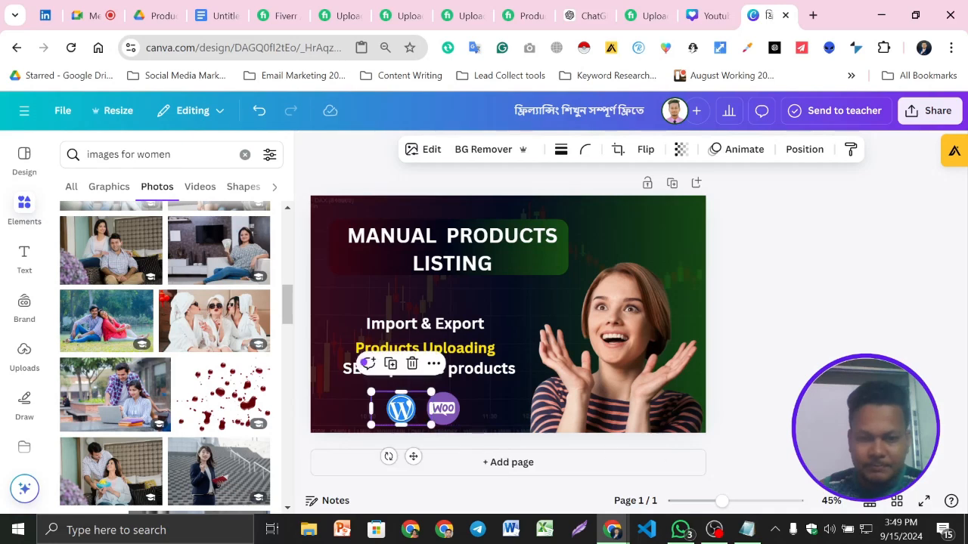
- Enlarge the WordPress logo slightly to match the WooCommerce logo and keep the two level with each other
click(813, 400)
click(387, 407)
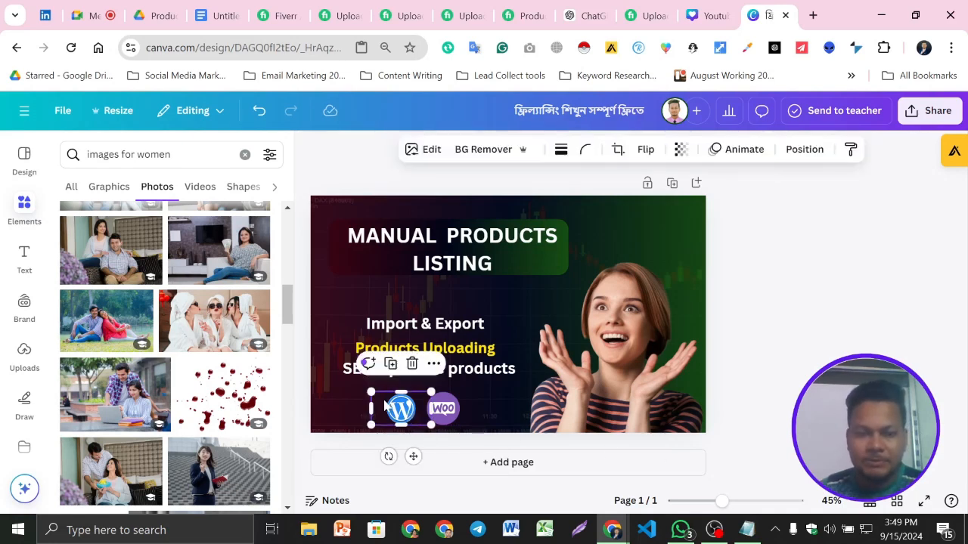
drag(372, 393, 366, 389)
click(813, 423)
click(454, 423)
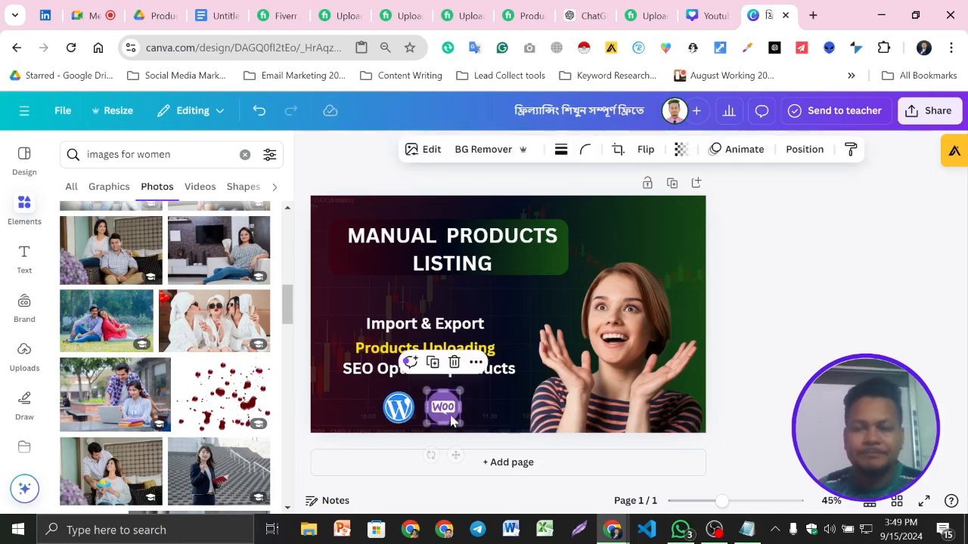
click(876, 302)
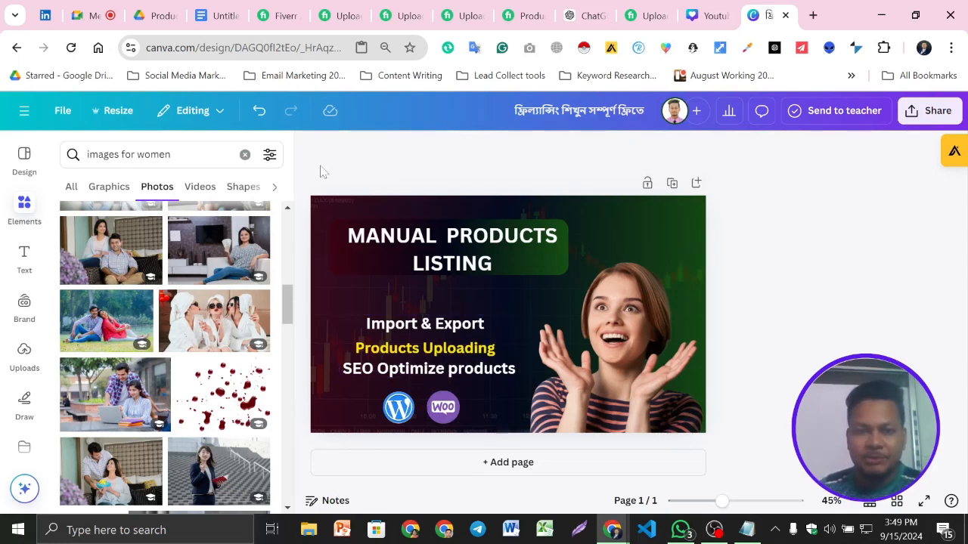
- Download the gig image as a JPG at 1,280 × 769 px and dismiss the download pop-up
click(928, 111)
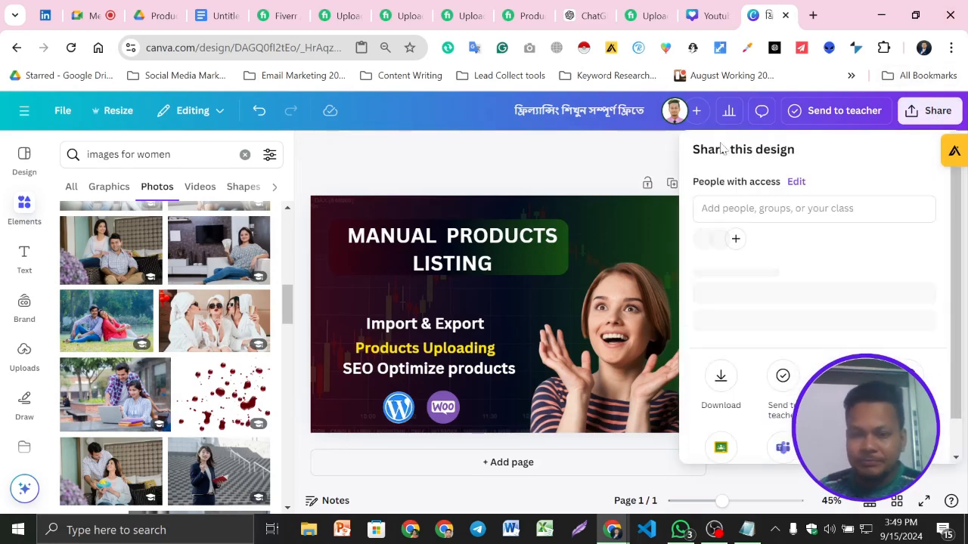
scroll(777, 399, down, 1)
scroll(777, 400, down, 2)
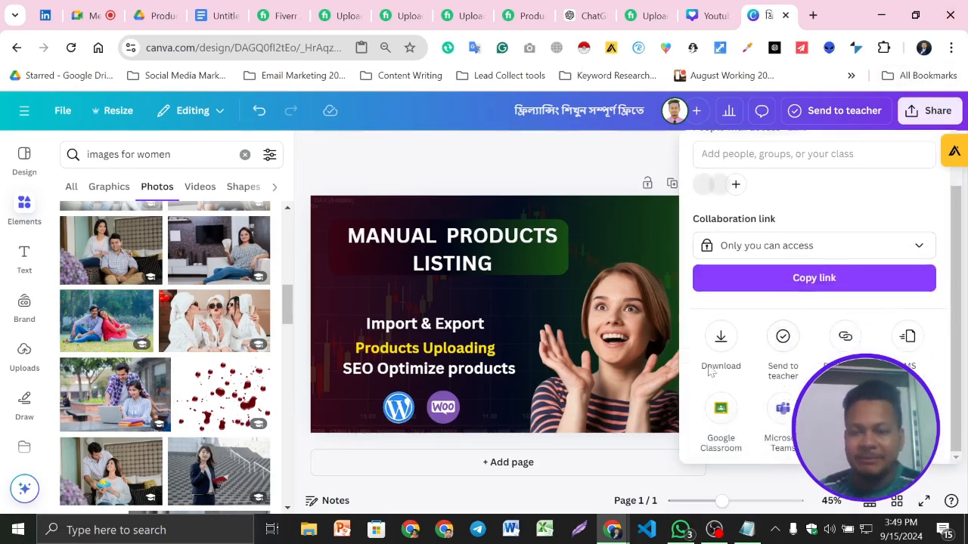
click(721, 347)
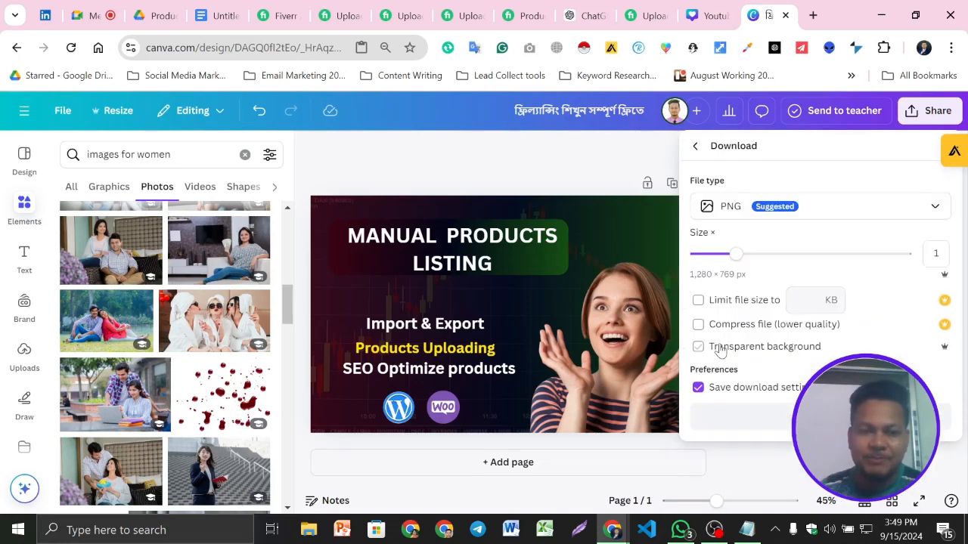
click(843, 214)
click(838, 216)
click(839, 214)
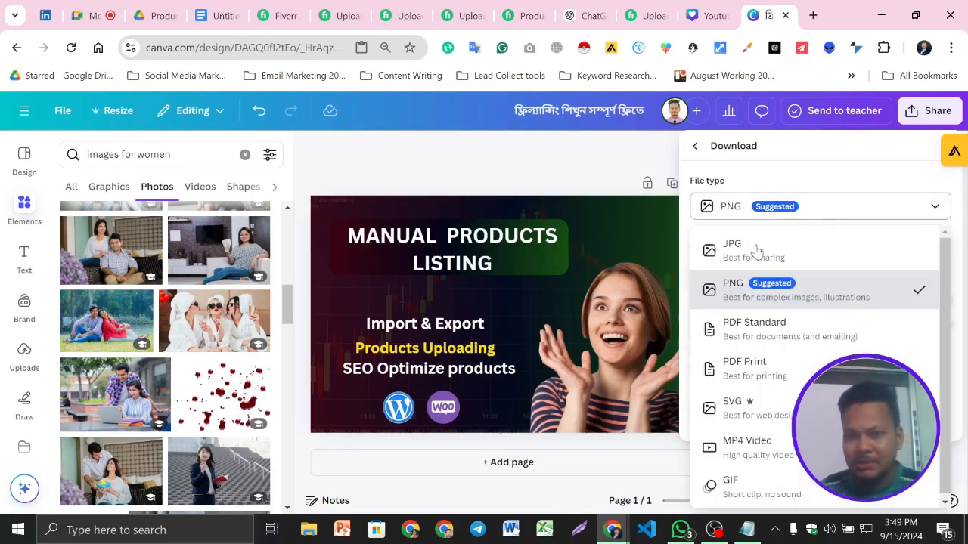
click(835, 259)
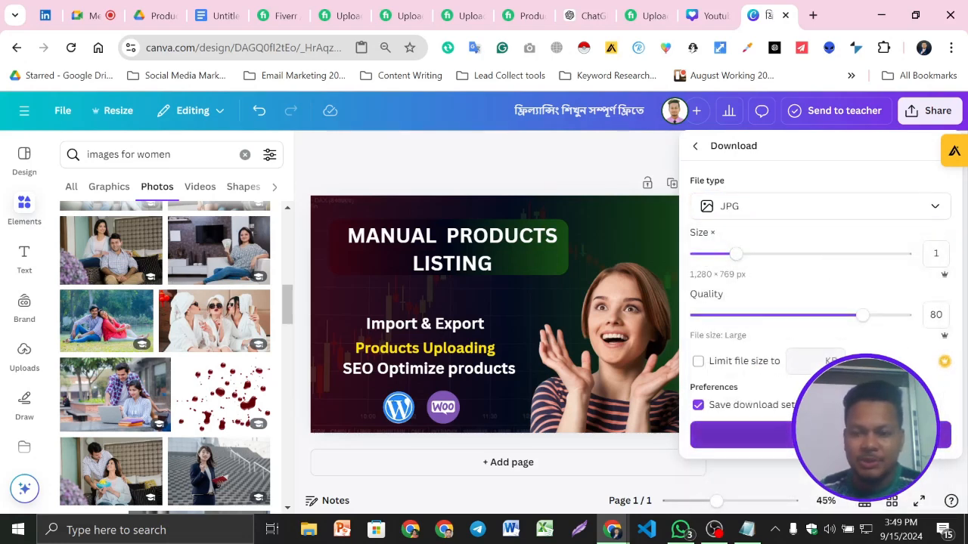
click(830, 435)
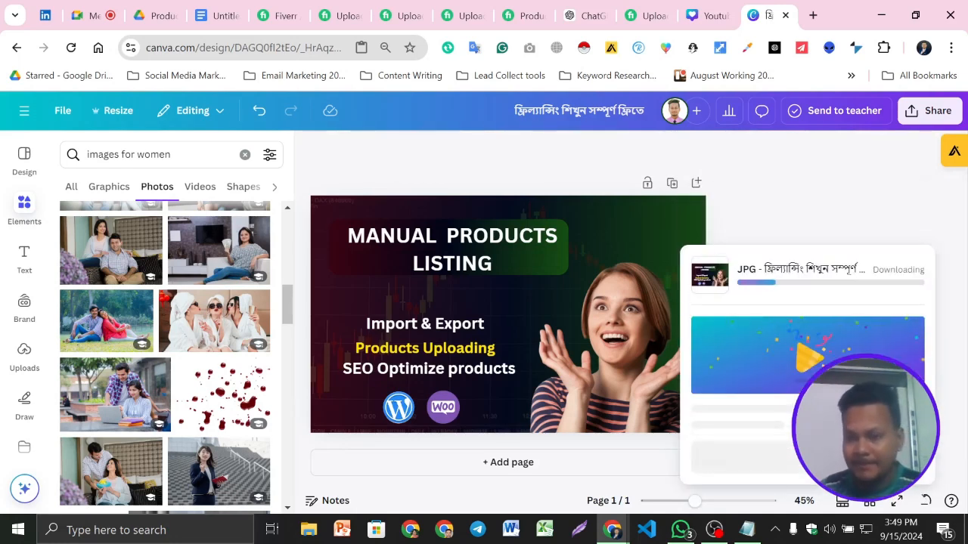
click(410, 155)
- Switch to File Explorer and delete today's WhatsApp image from the Downloads folder
click(303, 534)
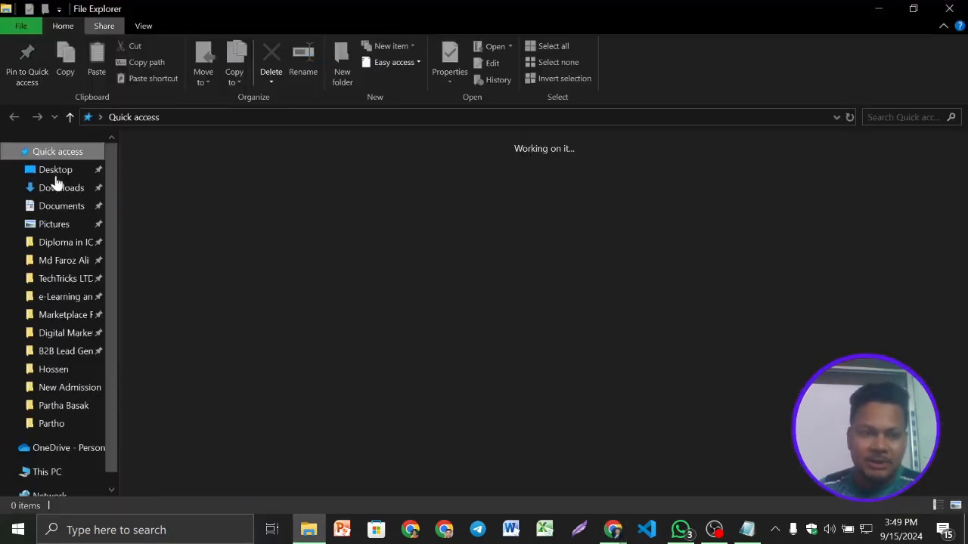
click(61, 188)
click(330, 232)
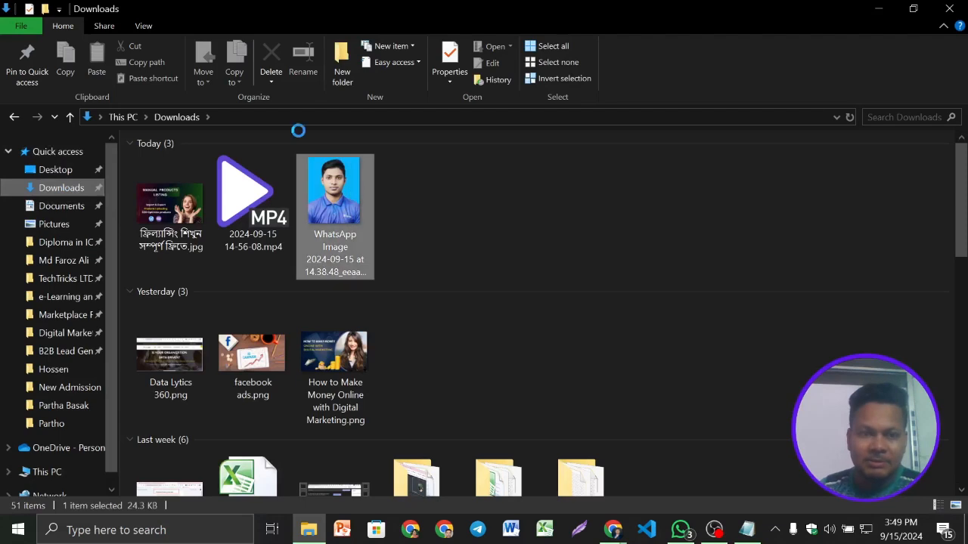
click(271, 67)
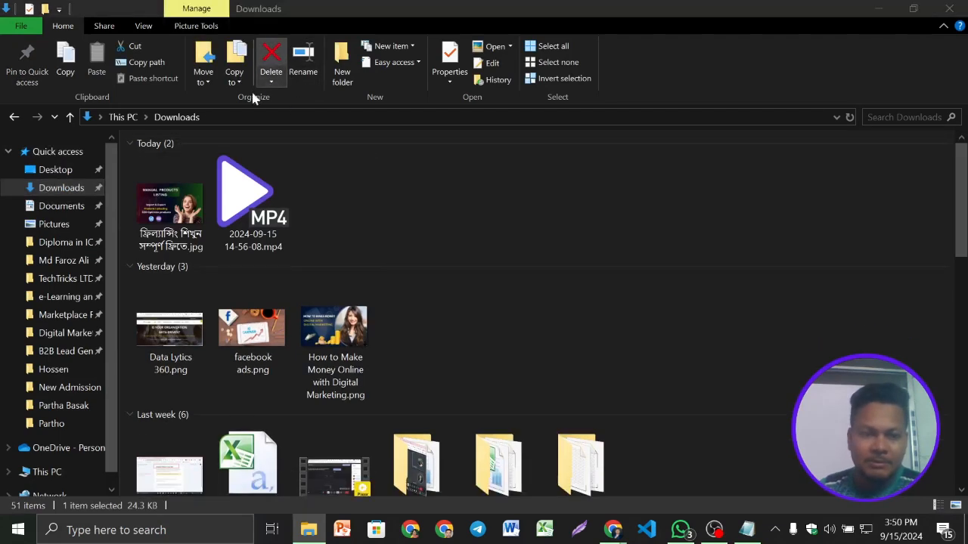
- Open the properties of the downloaded gig JPG and show its detailed metadata
click(176, 202)
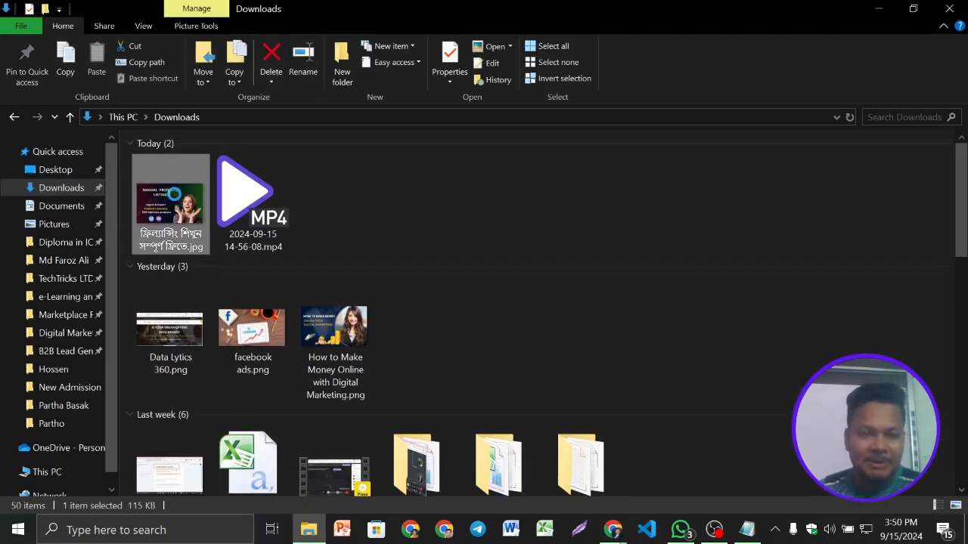
right_click(174, 192)
click(225, 502)
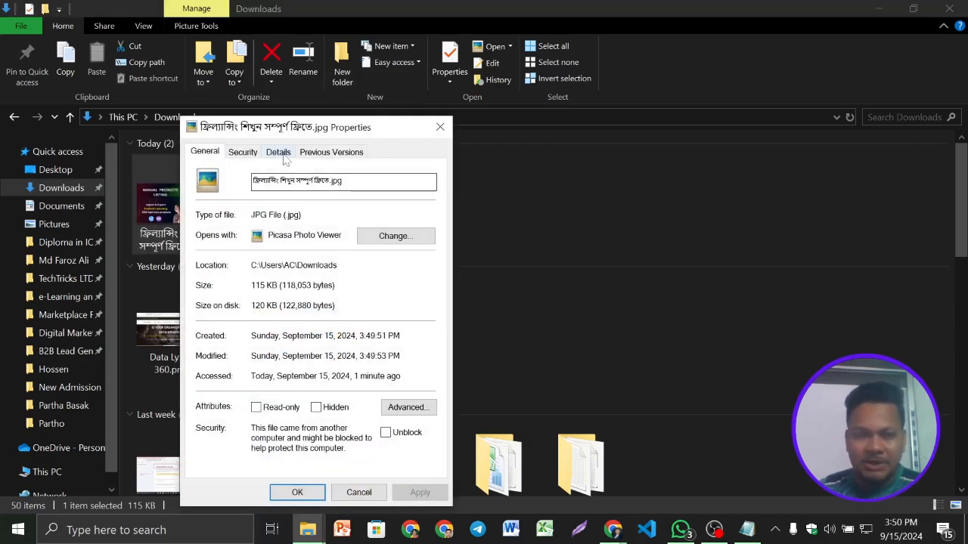
click(278, 152)
- Set the JPG's Title to "I will products upload on woocommerce aliexpress listing, alibaba, amazon", copied from the gig's Google Docs document
click(332, 211)
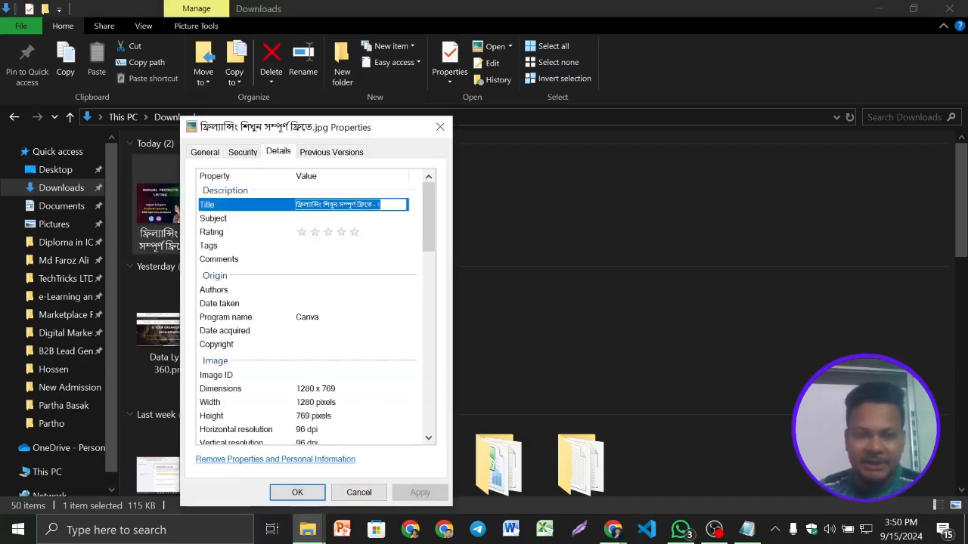
click(612, 529)
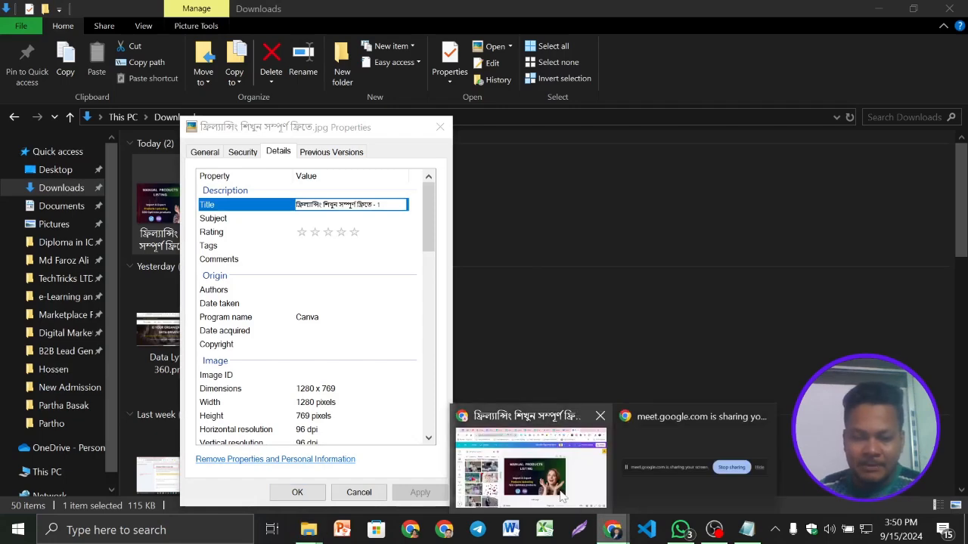
click(530, 453)
click(236, 8)
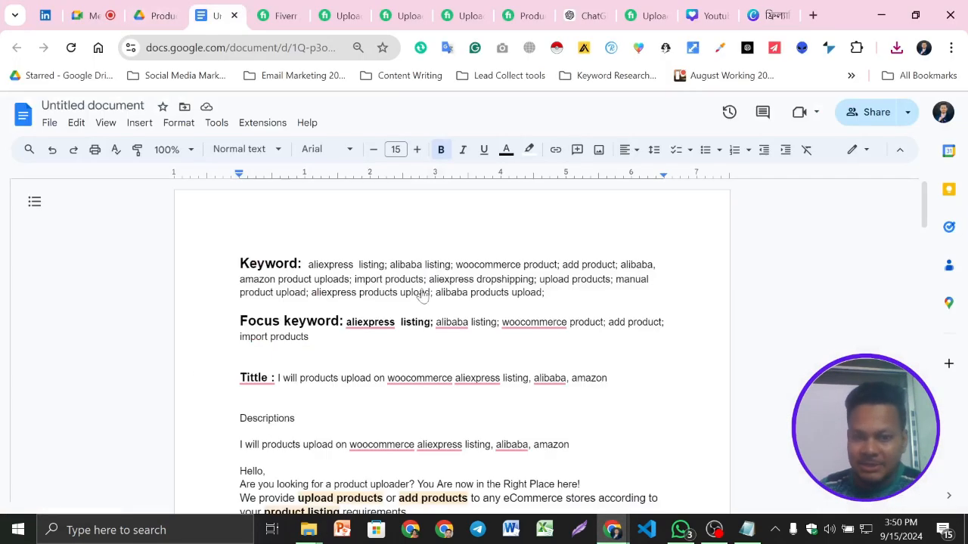
scroll(453, 340, down, 4)
scroll(454, 340, up, 2)
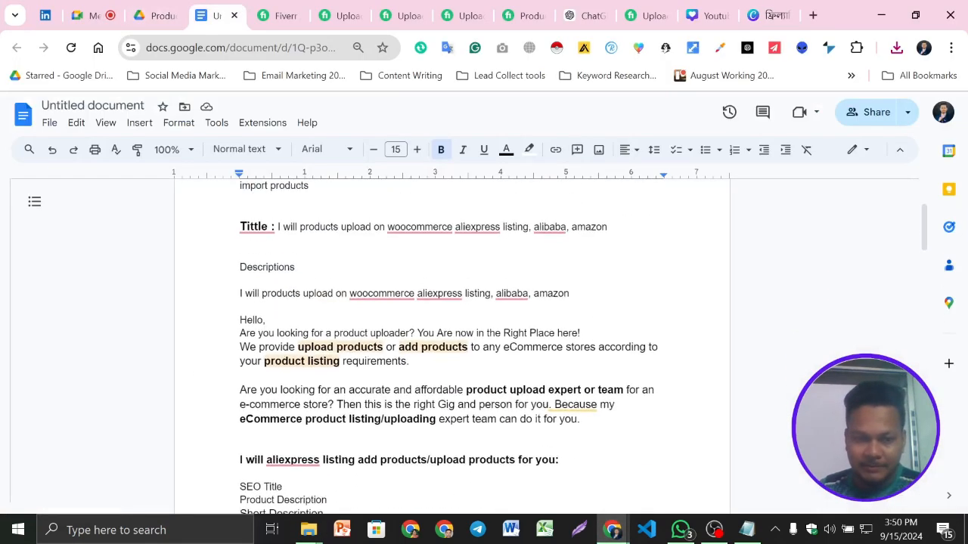
drag(278, 226, 607, 227)
key(ctrl+c)
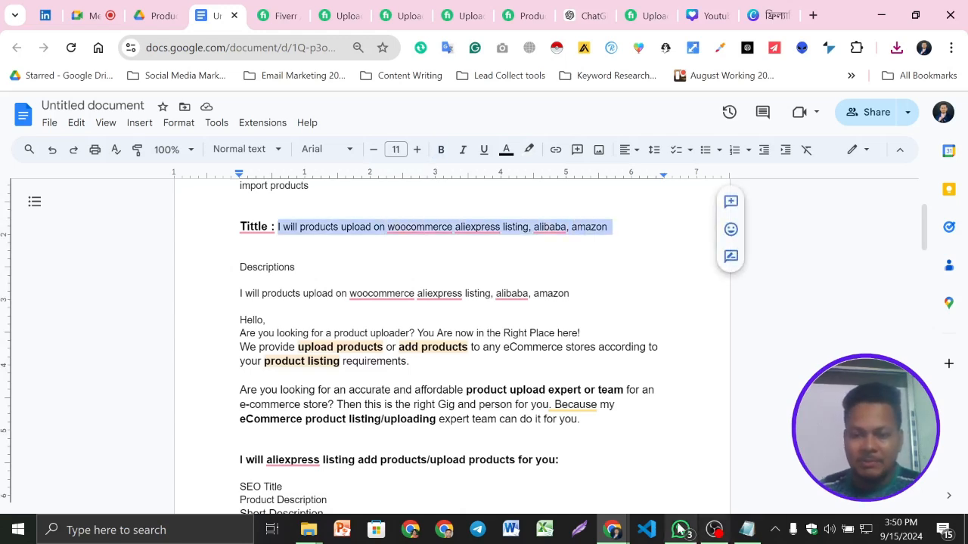
click(321, 532)
click(389, 469)
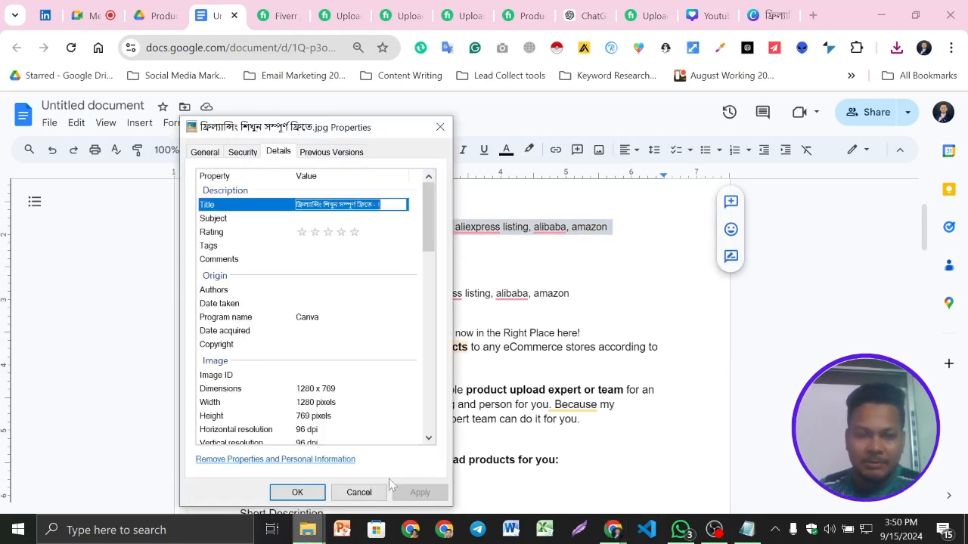
key(ctrl+v)
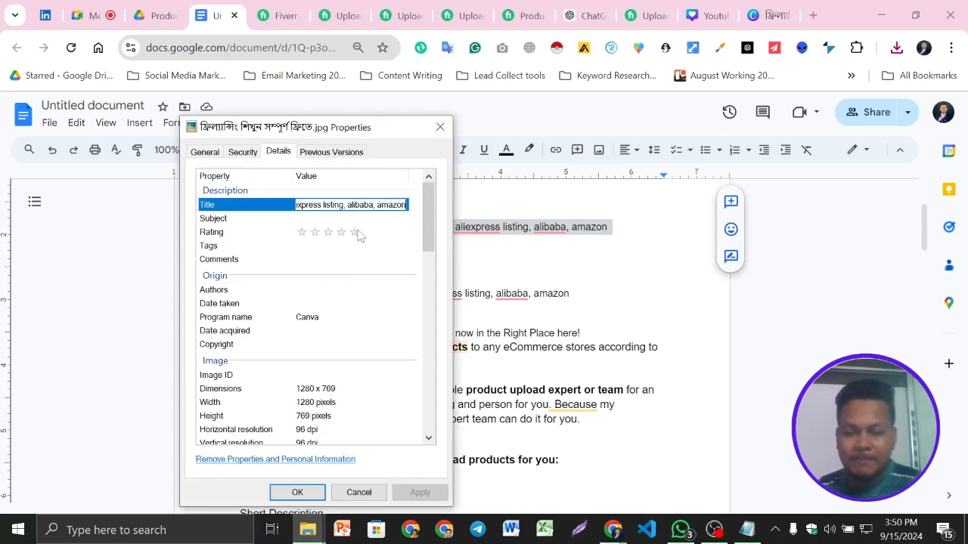
- Enter the same gig title as the JPG's Subject and give it a five-star rating
key(Tab)
key(ctrl+v)
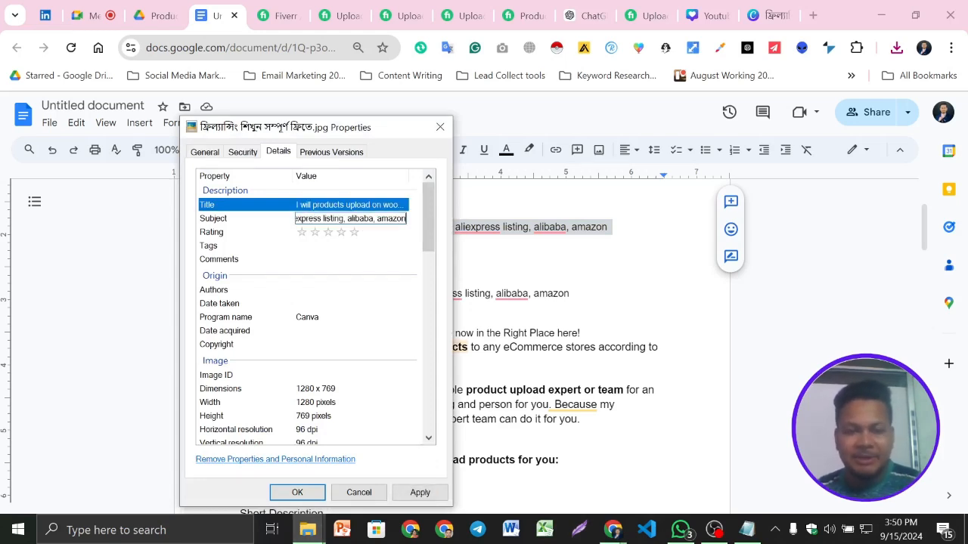
key(Return)
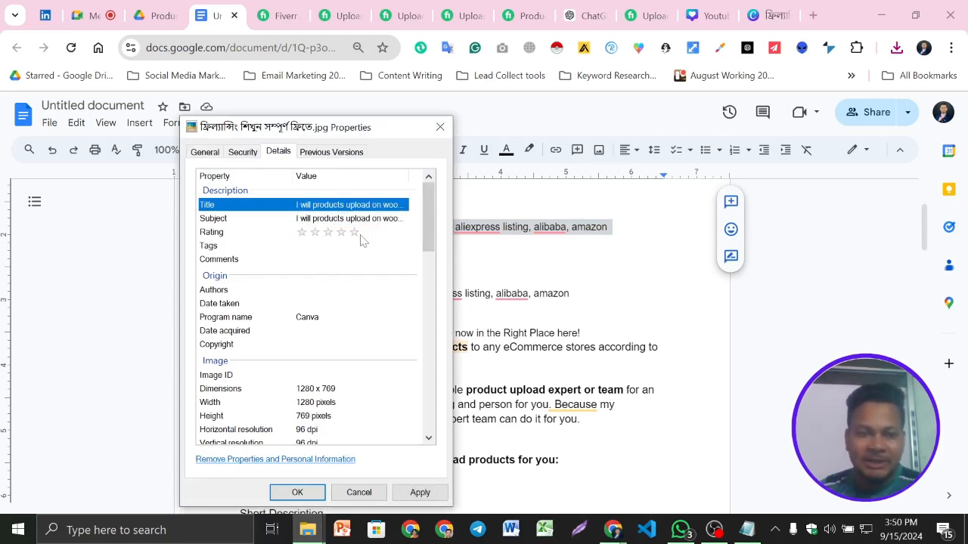
click(359, 237)
- Fill the JPG's Tags with the full Keyword list from the Google Docs document, from "aliexpress listing" through "alibaba products upload"
click(349, 246)
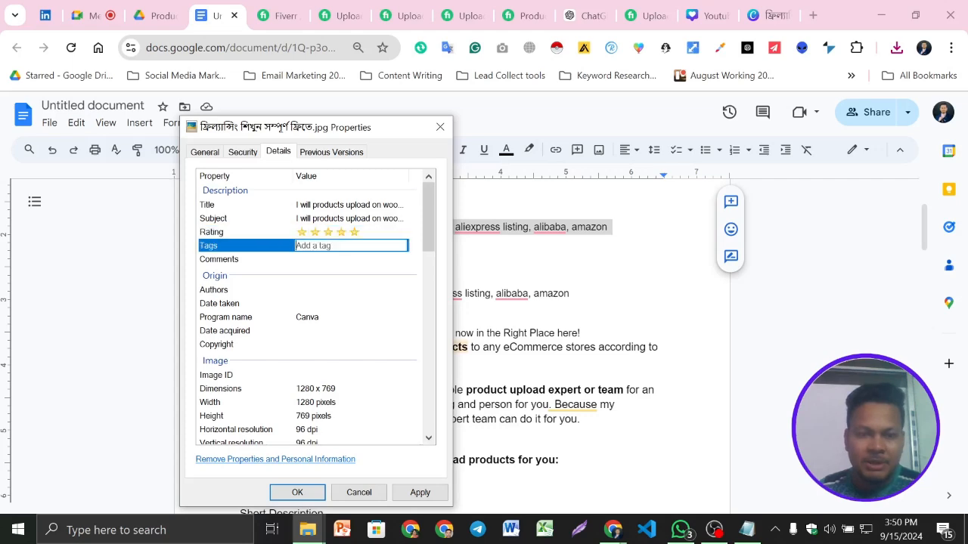
click(614, 537)
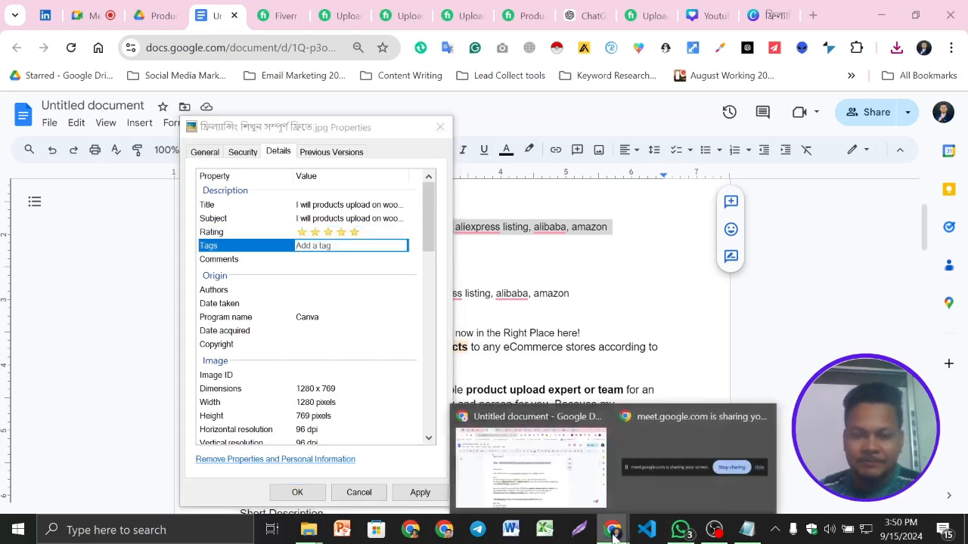
click(559, 488)
scroll(469, 347, up, 2)
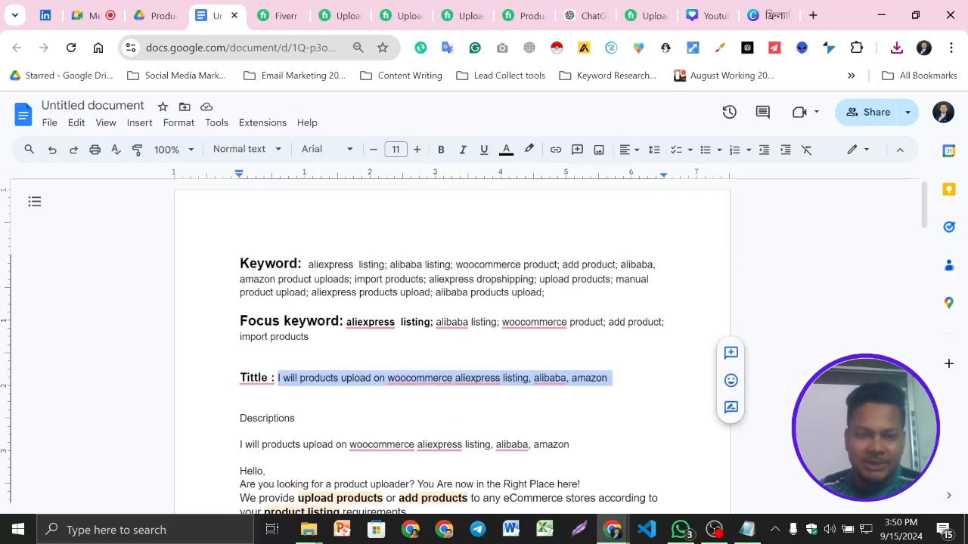
drag(308, 264, 544, 293)
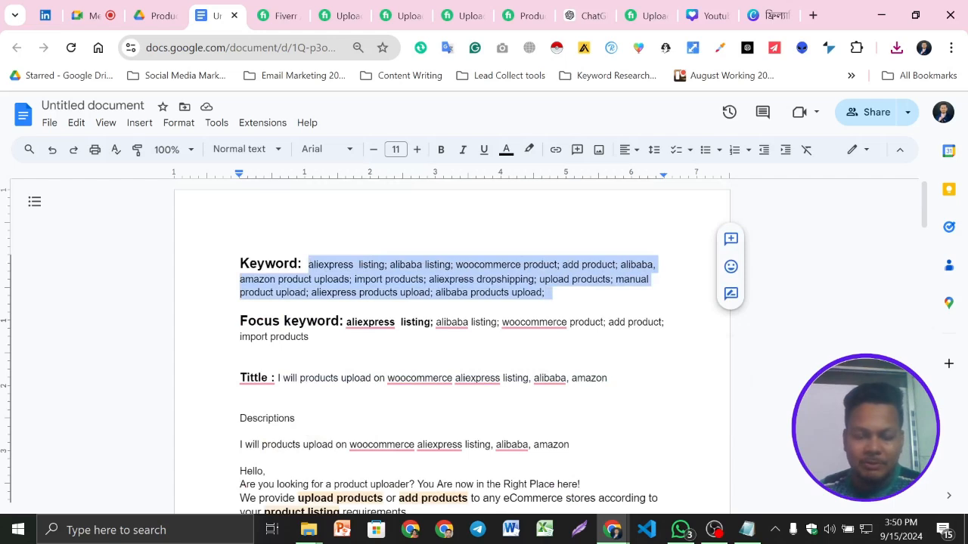
click(241, 305)
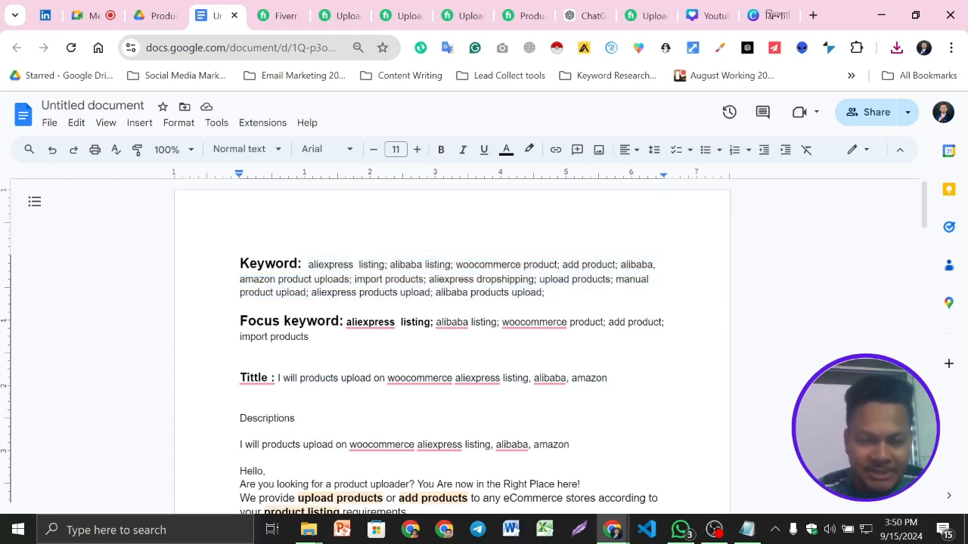
drag(308, 264, 552, 292)
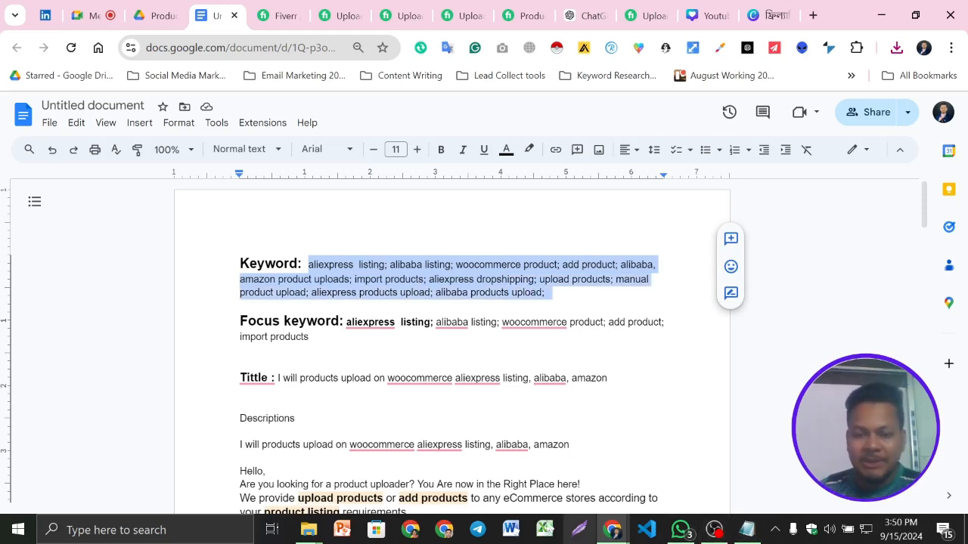
mouse_move(308, 530)
click(394, 470)
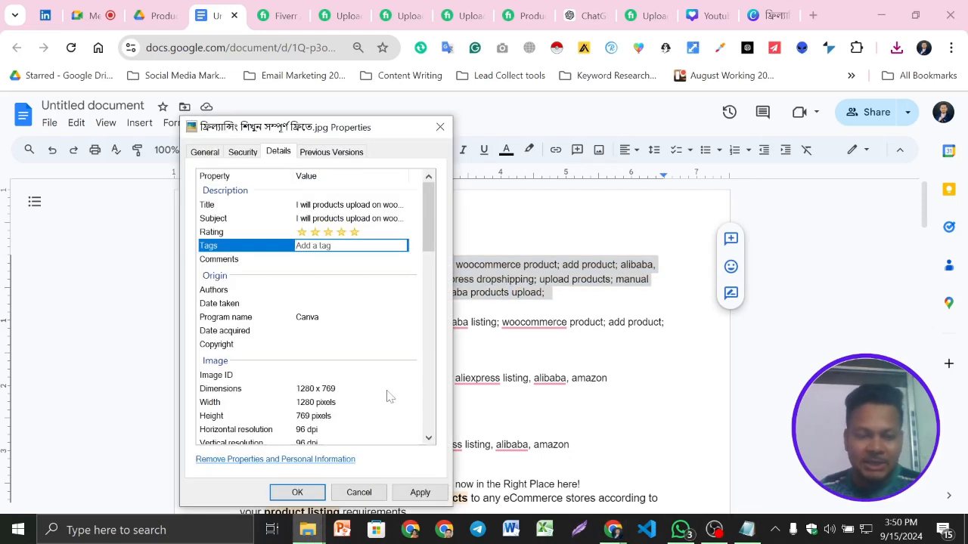
key(ctrl+v)
key(Return)
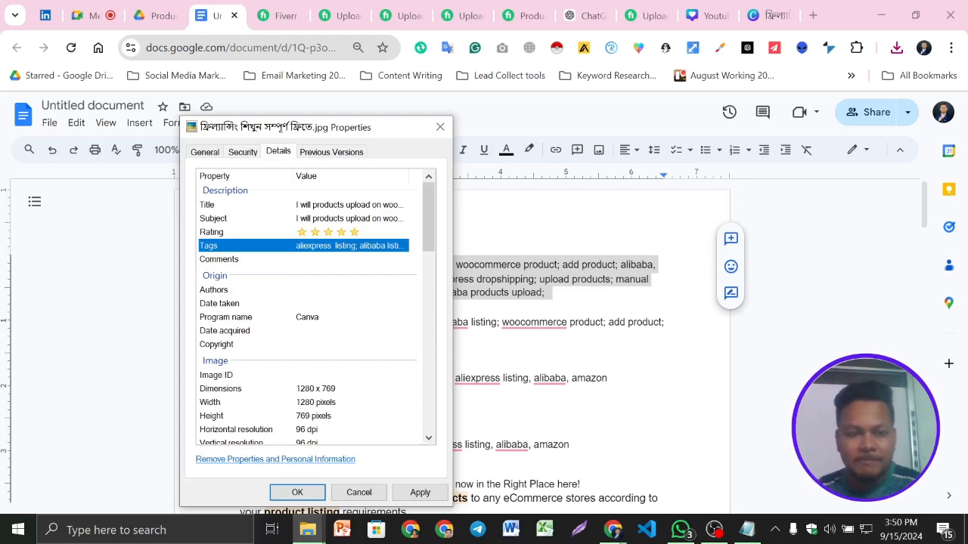
- Enter the same keyword list in the JPG's Comments property
click(369, 261)
text(aliexpress listing; alibaba listing; woocommerce product; add product; alibaba, aliexpress dropshipping; upload products; manual product upload; aliexpress products upload; alibaba products upload;)
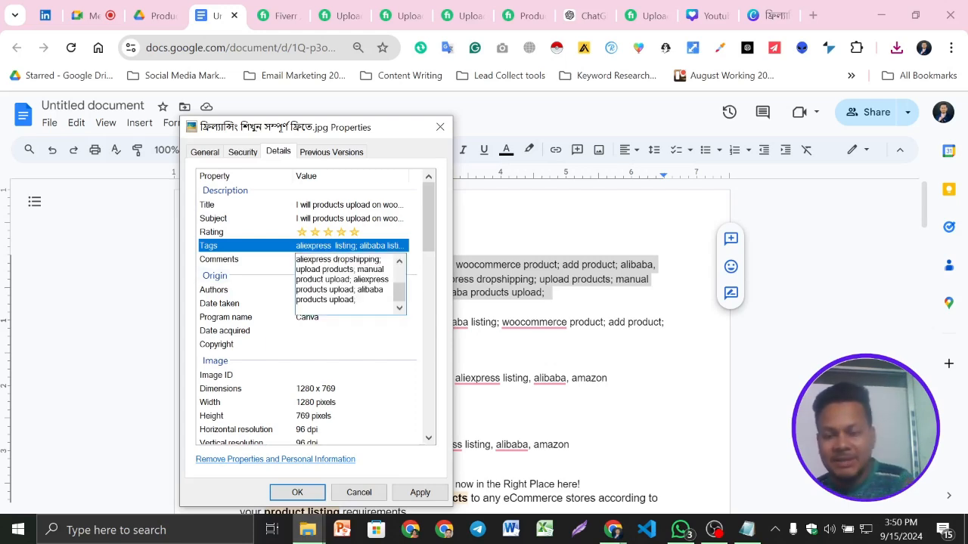
key(Return)
- Set the JPG's author to "seo optimizer" and its date taken to 9/15/2024
scroll(386, 346, down, 1)
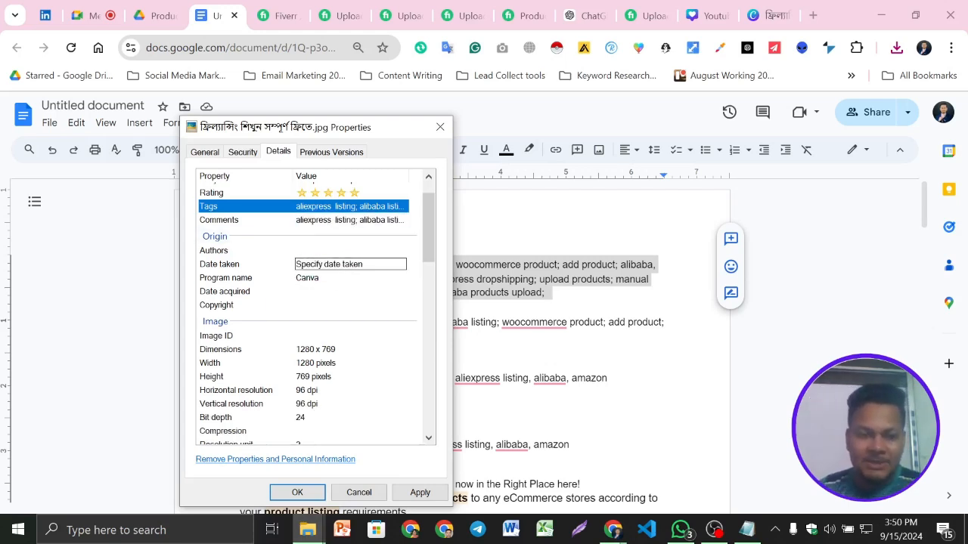
click(337, 251)
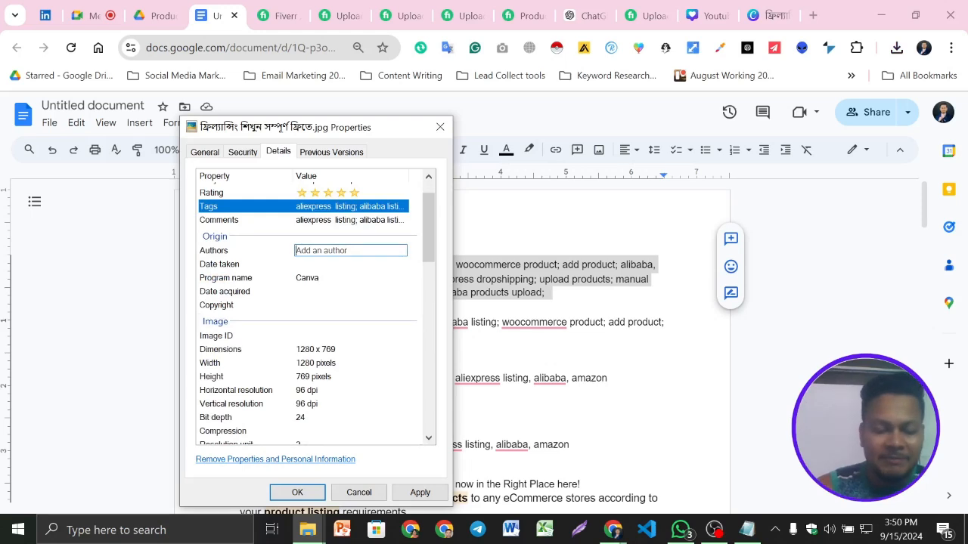
text(se)
click(329, 266)
click(329, 266)
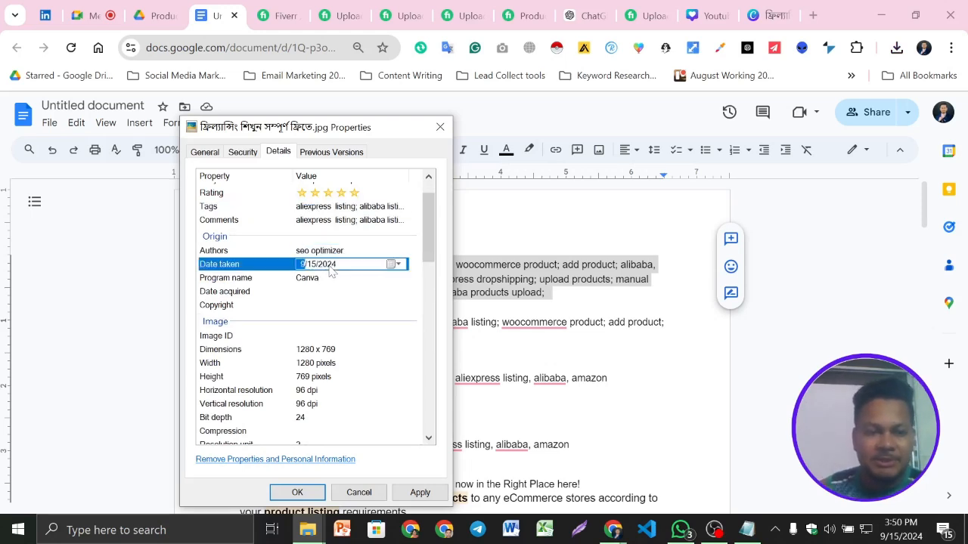
click(394, 265)
click(297, 336)
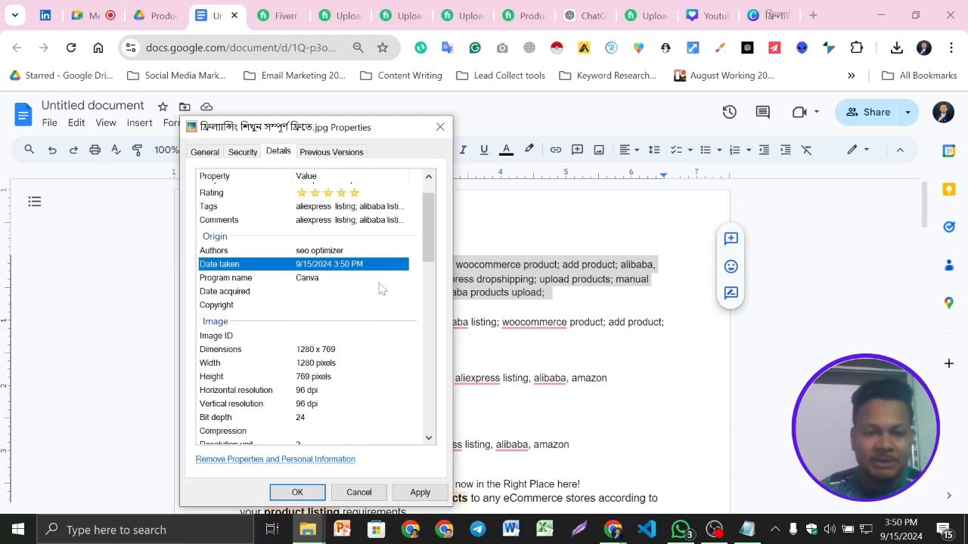
- Enter the copied keyword list as the JPG's Camera maker and Camera model
scroll(319, 305, down, 7)
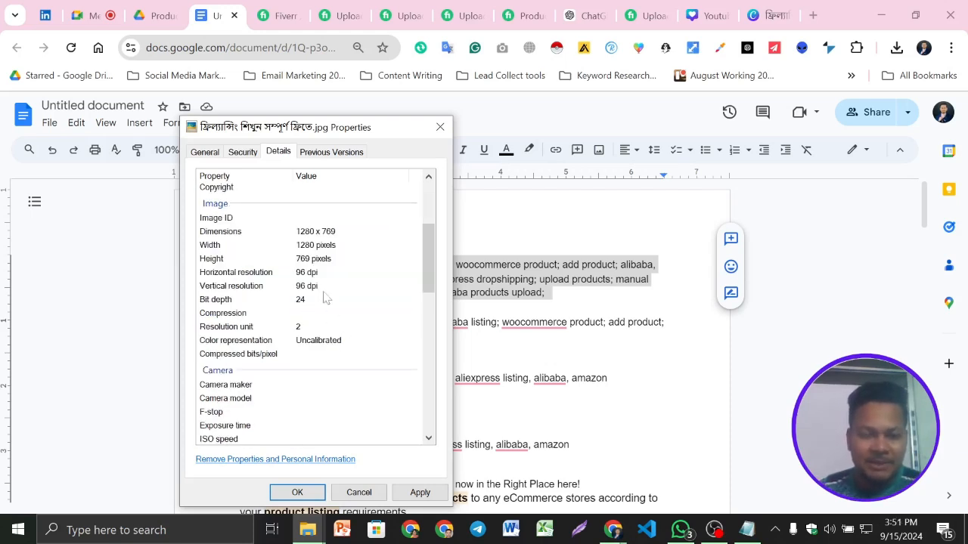
click(318, 267)
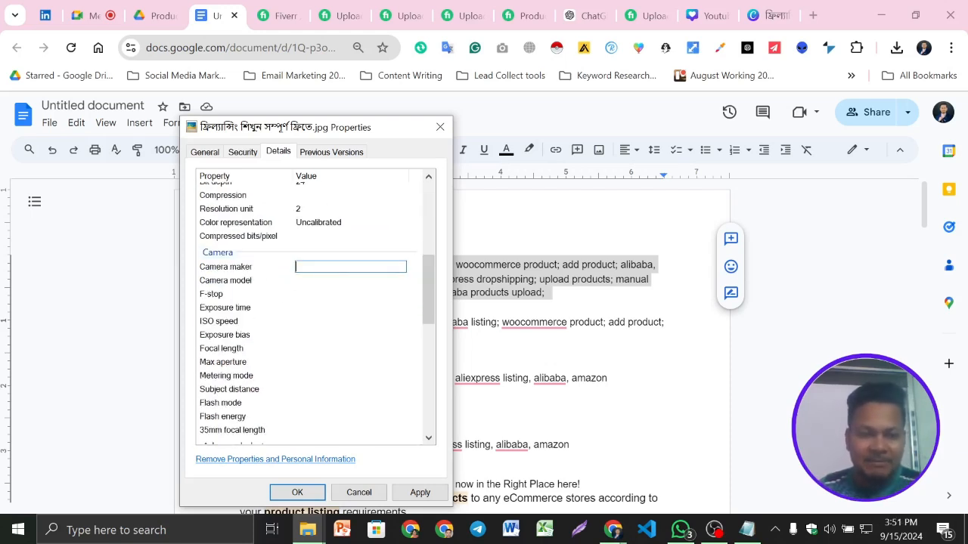
key(ctrl+v)
click(327, 286)
click(327, 286)
key(ctrl+v)
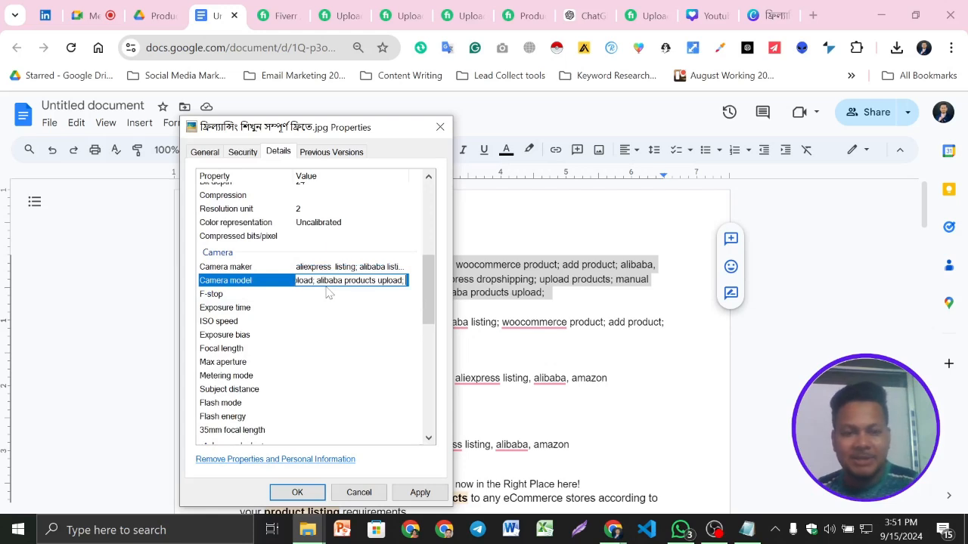
click(319, 294)
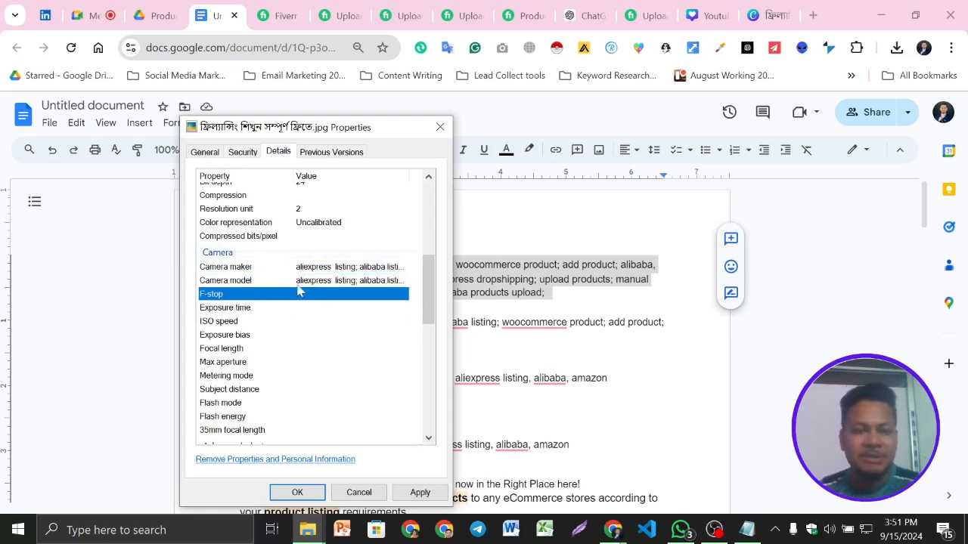
- Enter the keyword list as the JPG's Lens maker, Lens model and Flash maker, and save the properties
scroll(346, 328, down, 4)
click(348, 303)
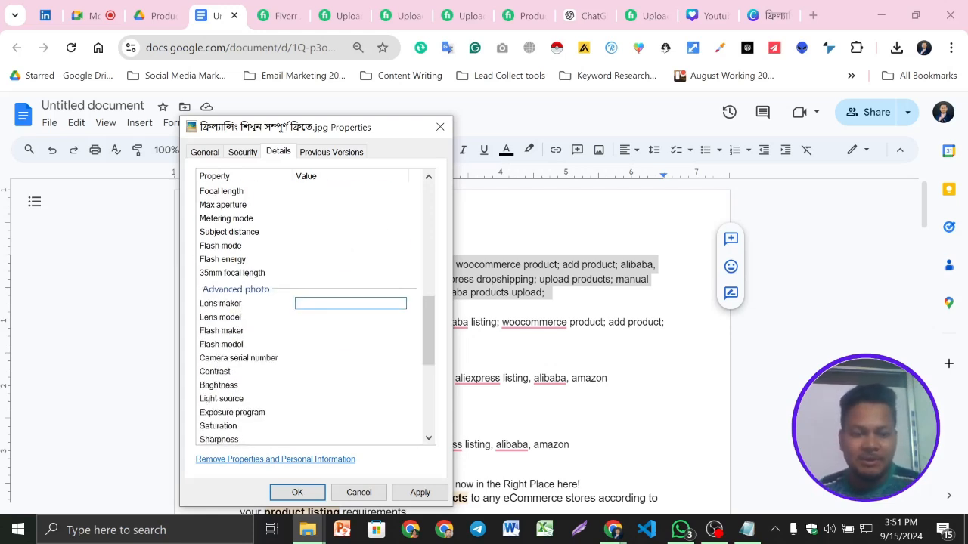
key(ctrl+v)
key(Tab)
key(ctrl+v)
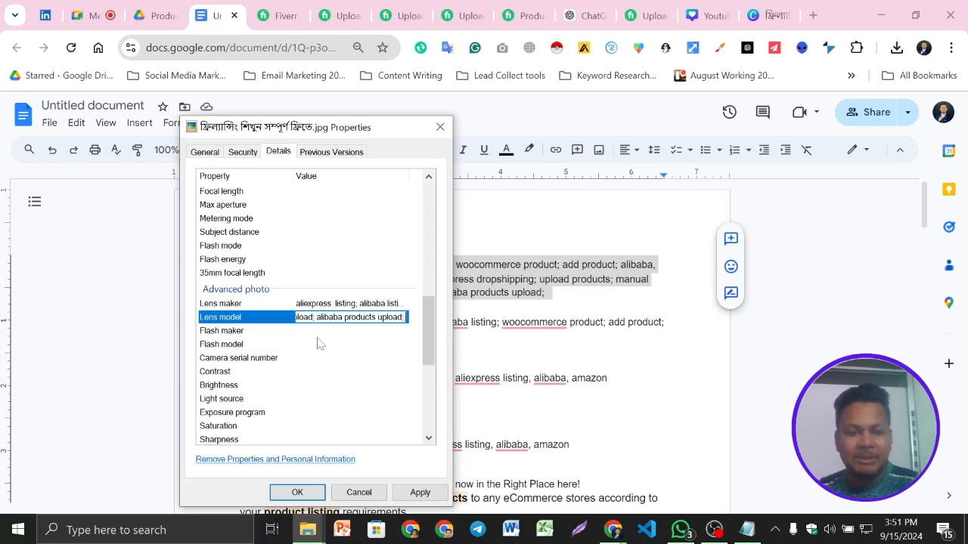
key(Tab)
key(ctrl+v)
scroll(344, 382, down, 1)
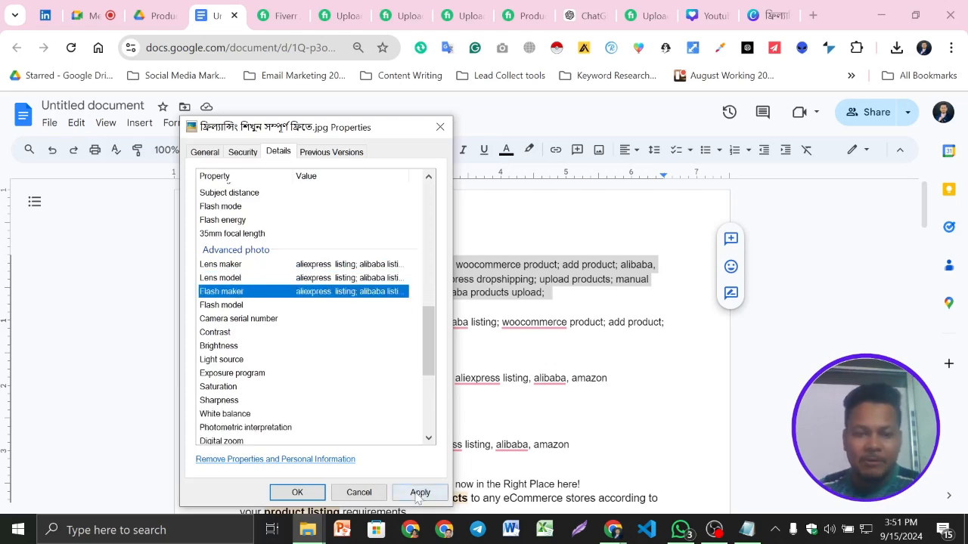
click(416, 494)
click(309, 488)
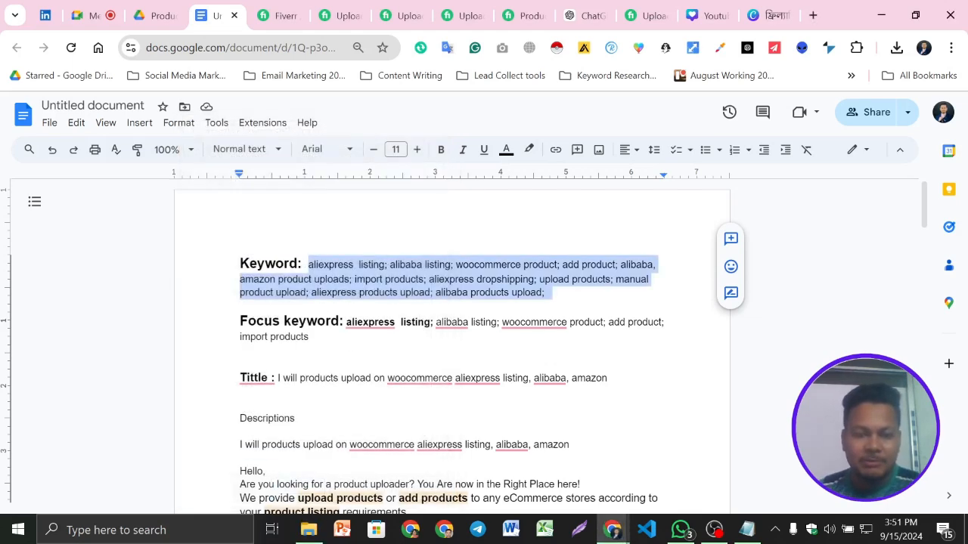
- Reopen the JPG's file details from the Downloads folder and check which metadata values were saved
click(307, 530)
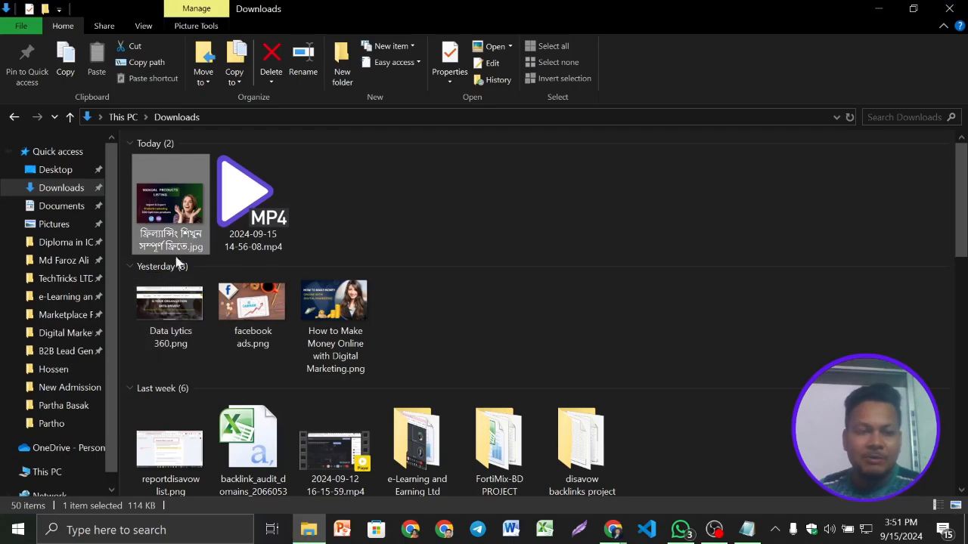
right_click(163, 198)
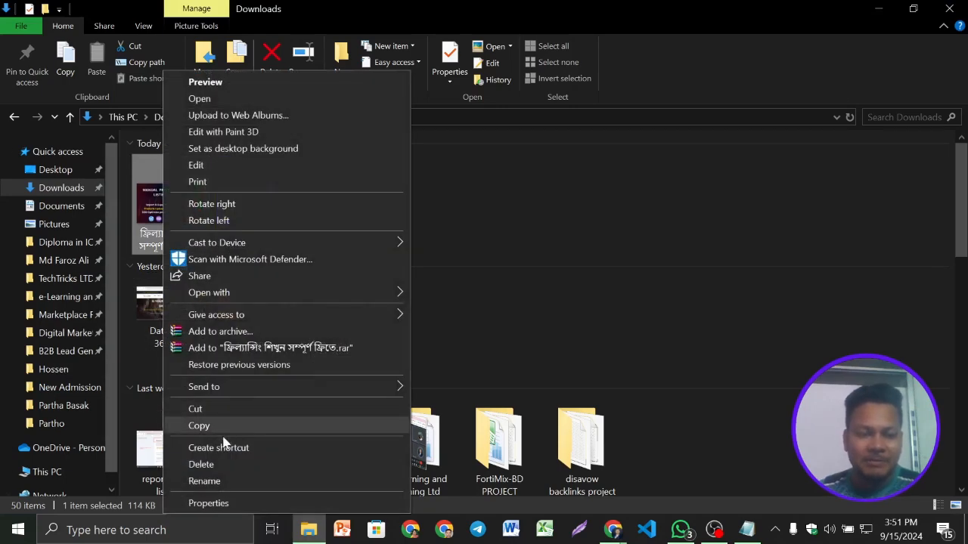
click(219, 503)
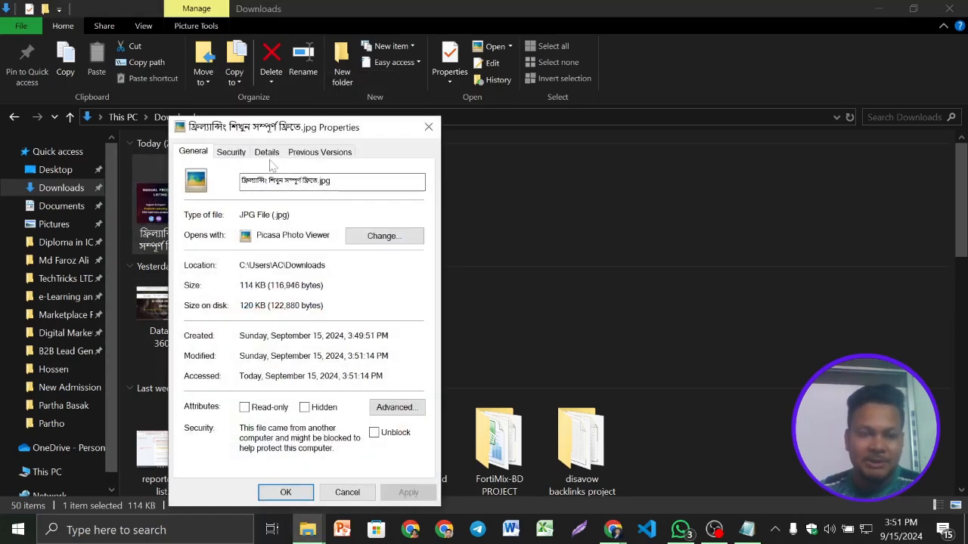
click(266, 154)
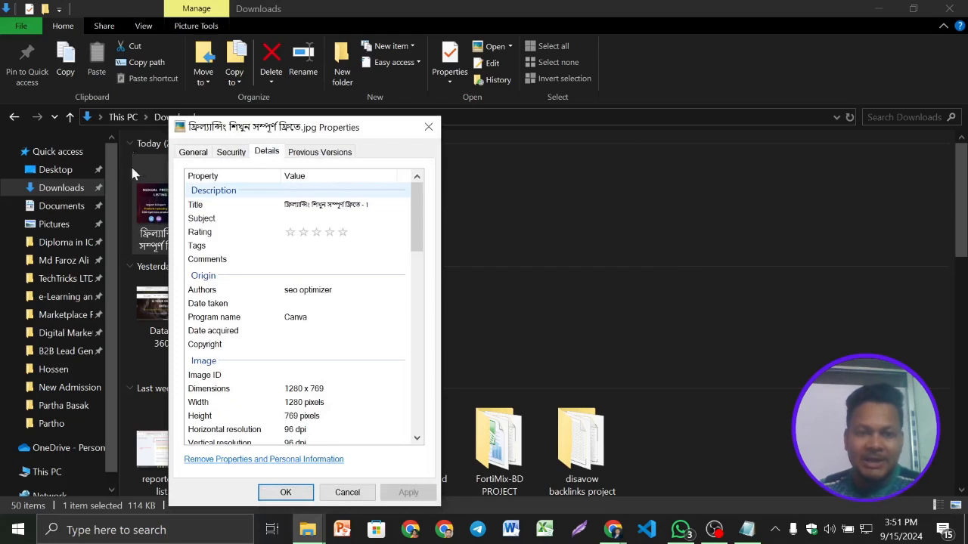
scroll(363, 257, down, 9)
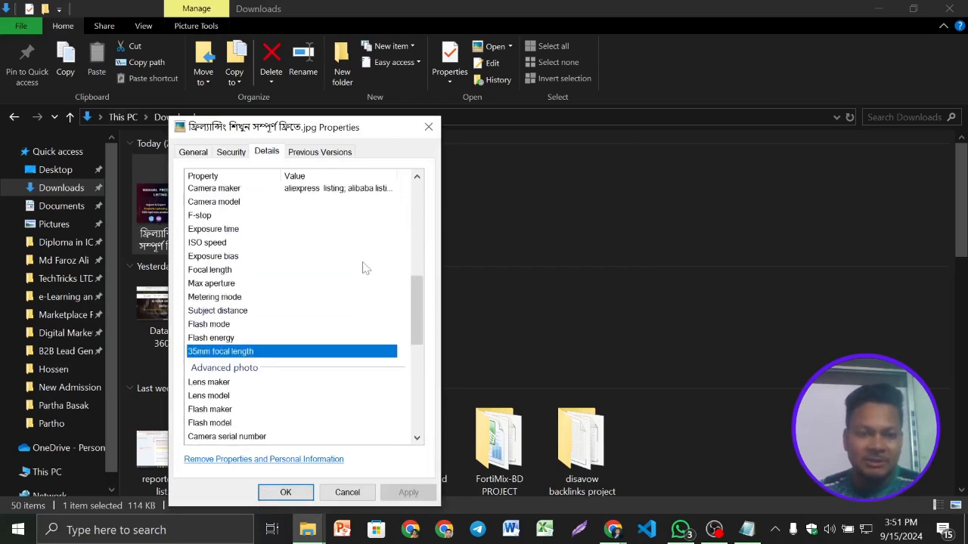
scroll(363, 268, up, 2)
scroll(357, 316, down, 5)
scroll(357, 325, up, 12)
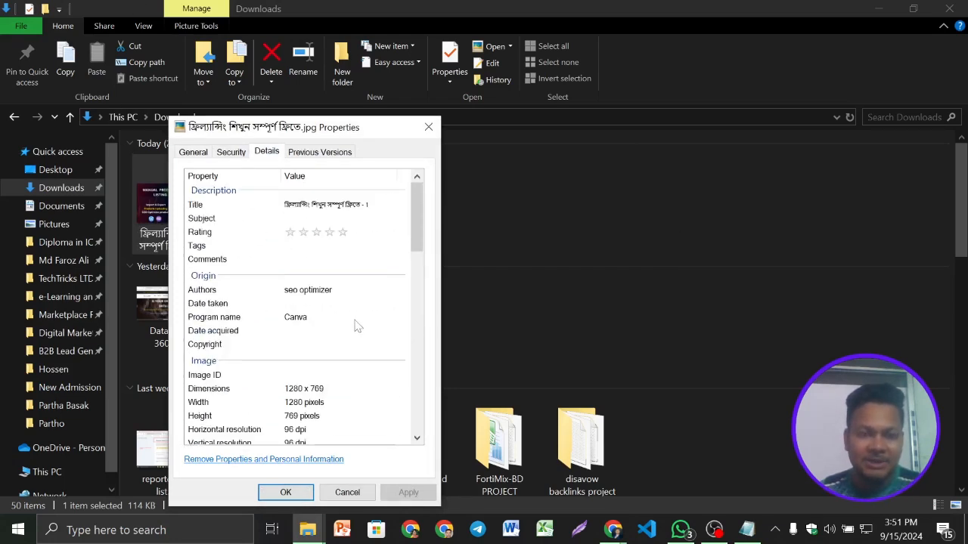
- Replace the JPG's Title with "I will products upload on woocommerce aliexpress listing, alibaba, amazon"
click(315, 205)
click(316, 205)
double_click(319, 205)
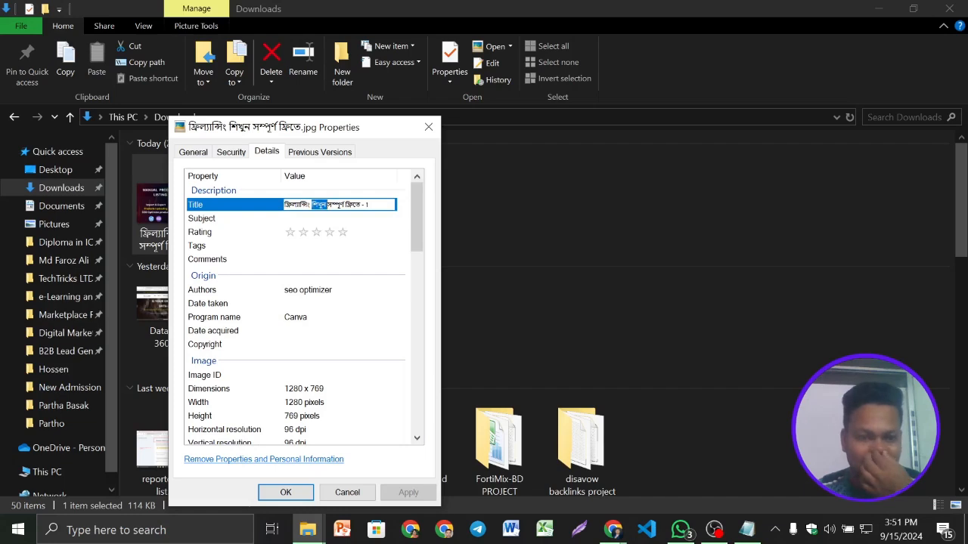
key(ctrl+a)
key(BackSpace)
key(super+v)
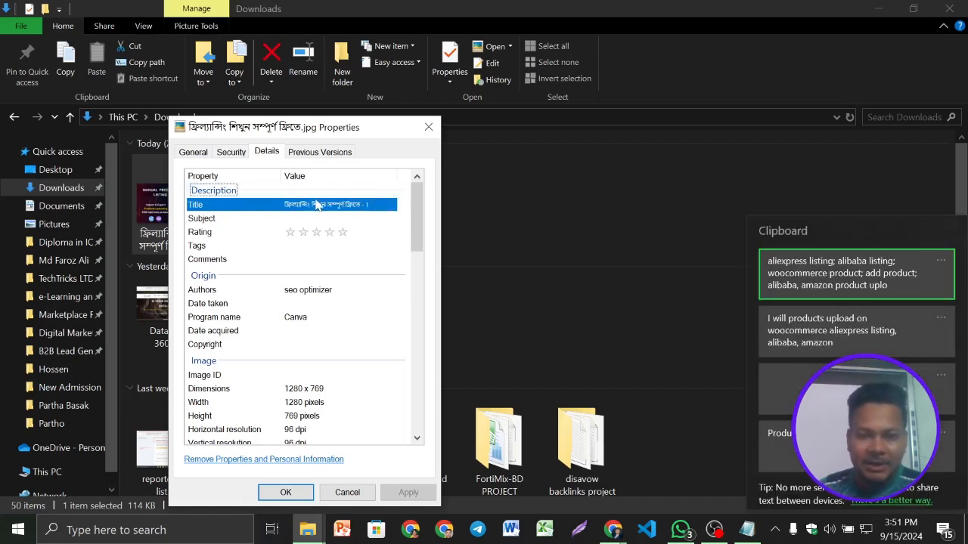
click(814, 345)
- Enter the same gig title as the JPG's Subject, rate it five stars and save the properties
click(332, 219)
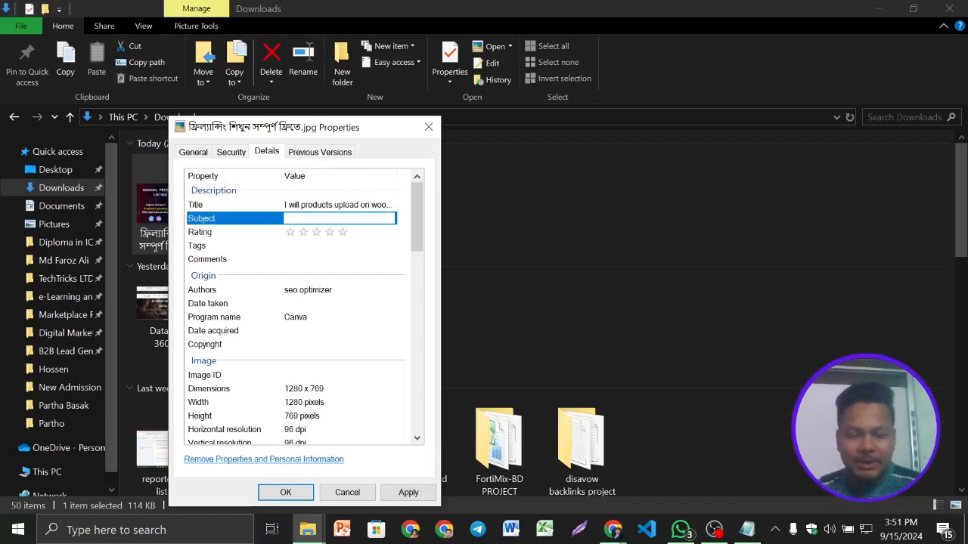
key(ctrl+v)
click(343, 233)
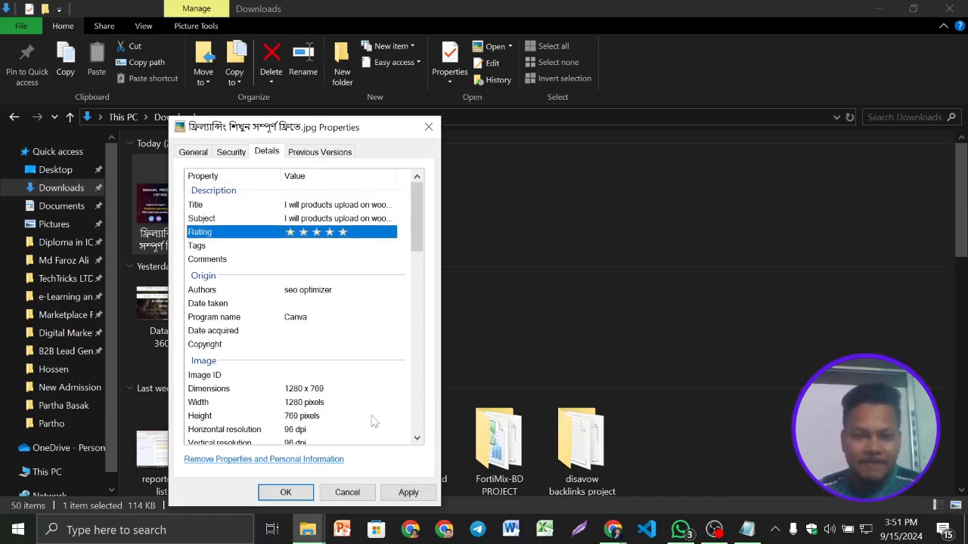
click(344, 247)
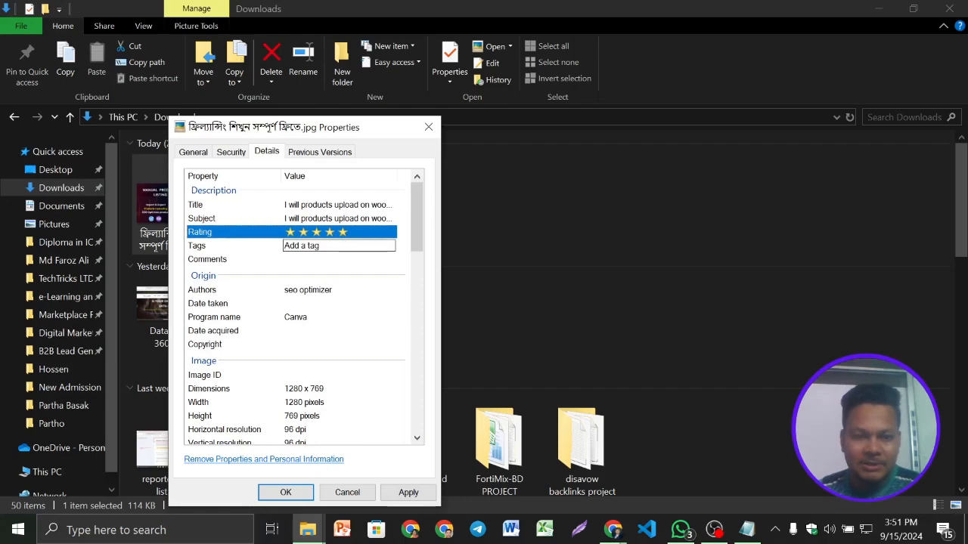
click(408, 492)
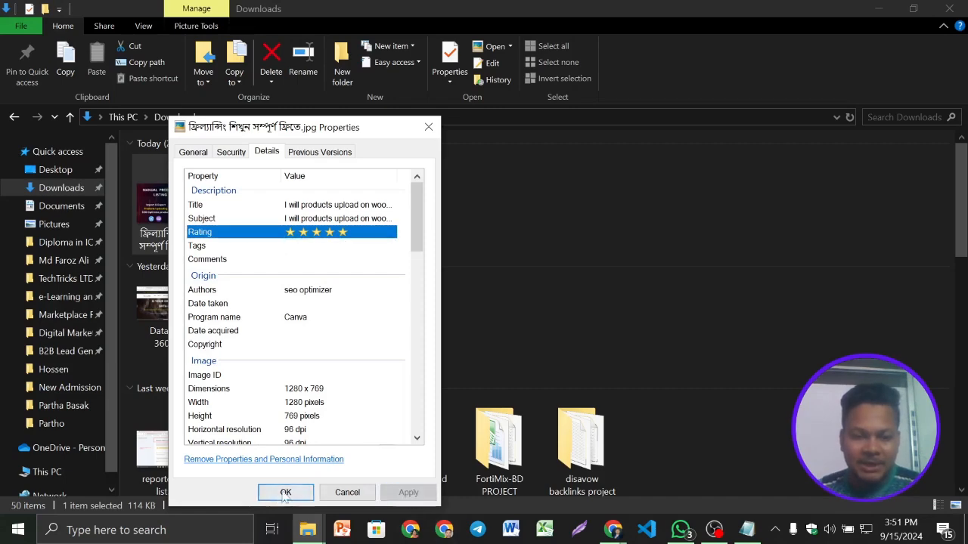
click(286, 492)
- Reopen the JPG's details, enter the keyword list starting with "aliexpress listing" in Tags and Comments, and save
right_click(177, 208)
click(243, 502)
click(283, 151)
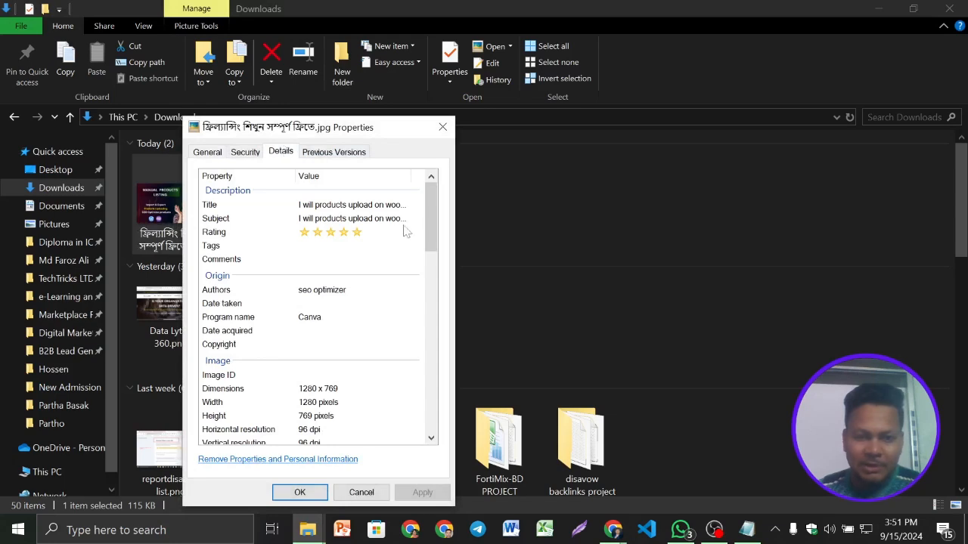
click(333, 246)
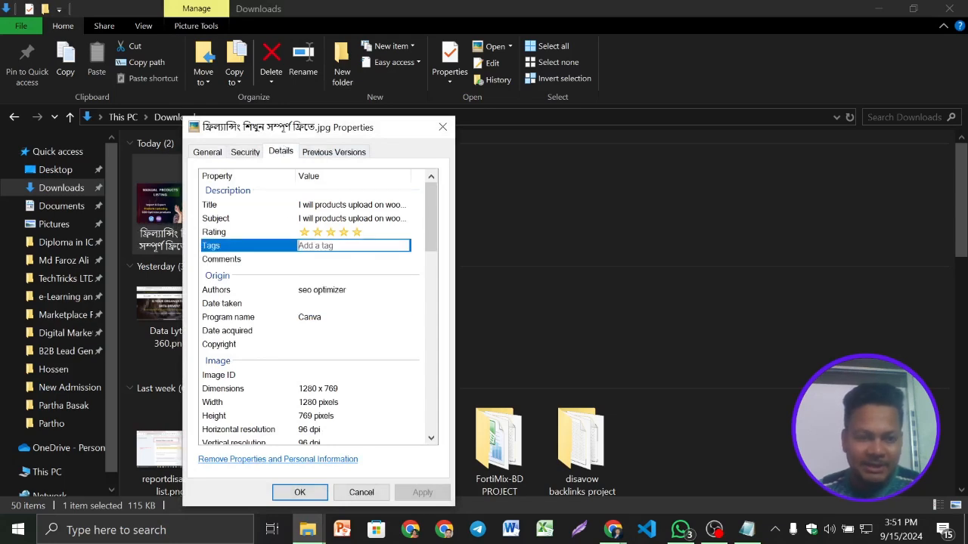
key(super+v)
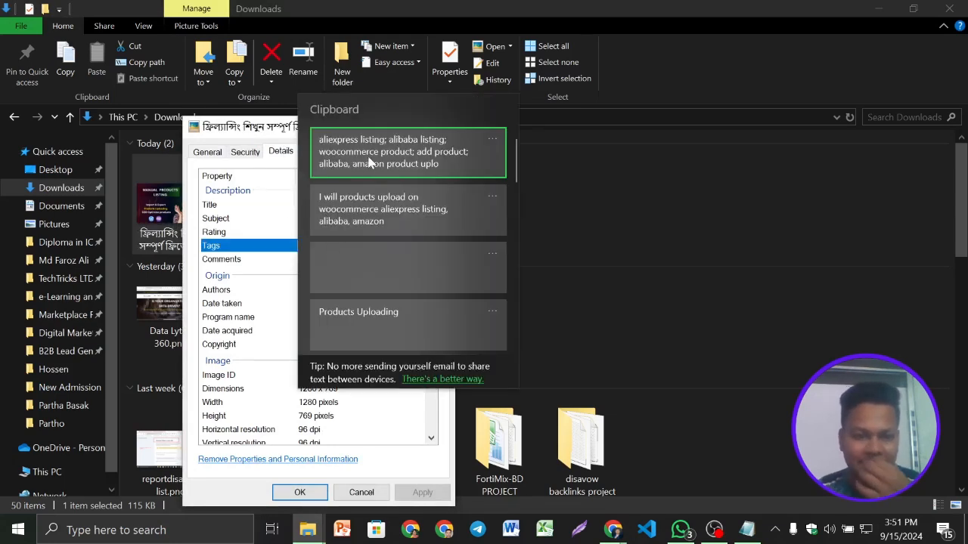
click(371, 163)
key(Return)
click(317, 260)
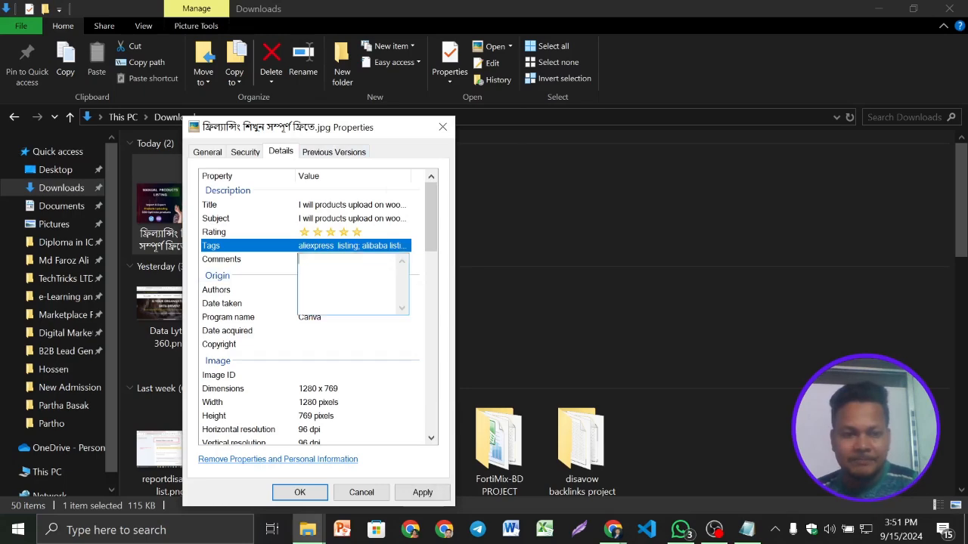
key(ctrl+v)
key(Return)
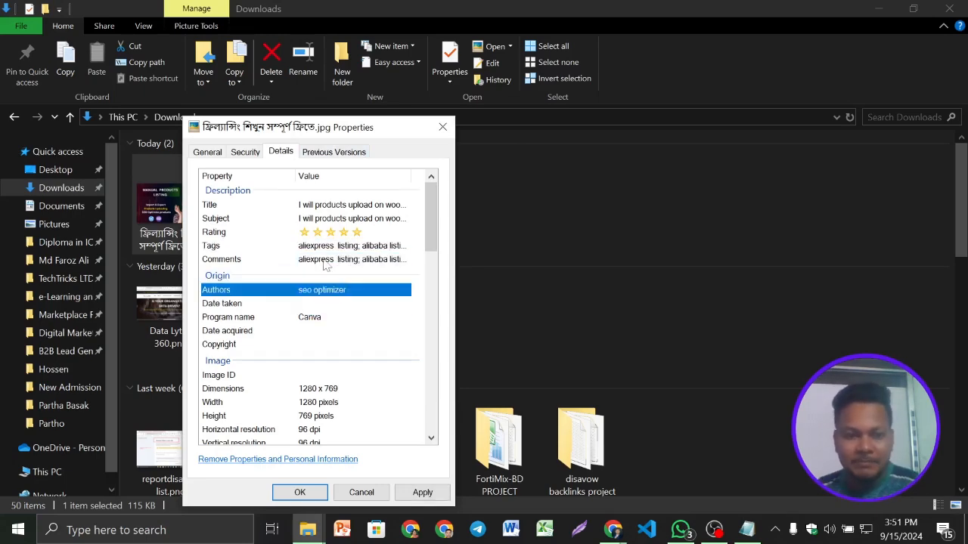
click(299, 492)
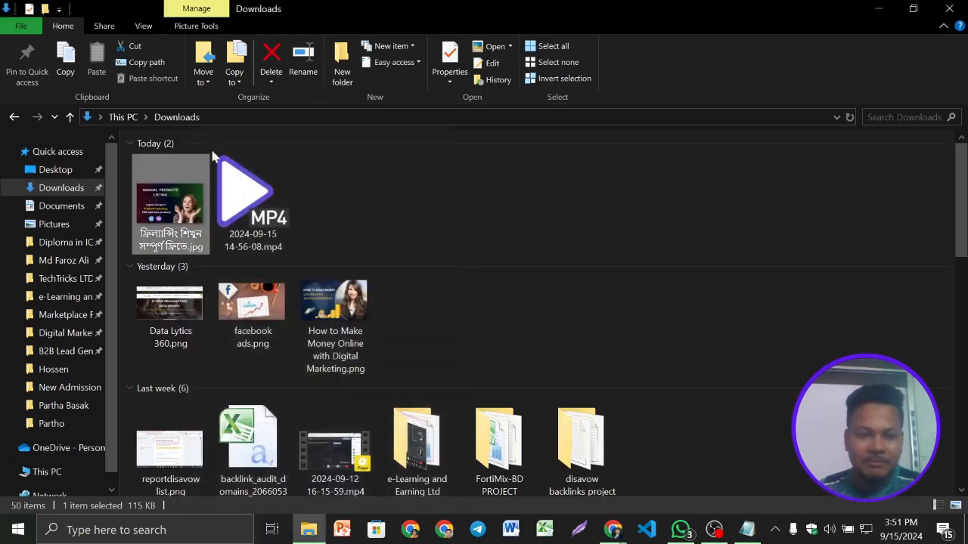
- Open the JPG's details again, re-enter the keyword list in Tags and save
right_click(168, 190)
click(227, 504)
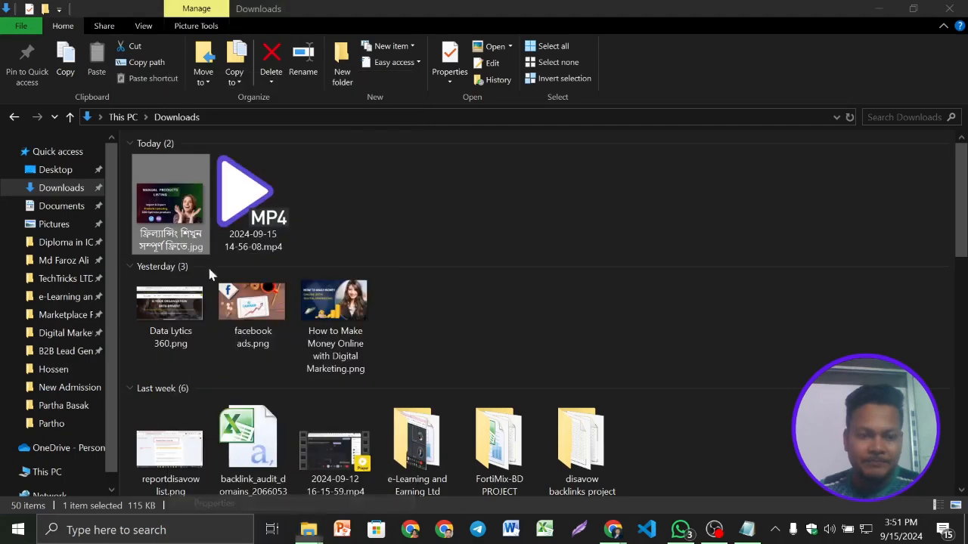
click(273, 152)
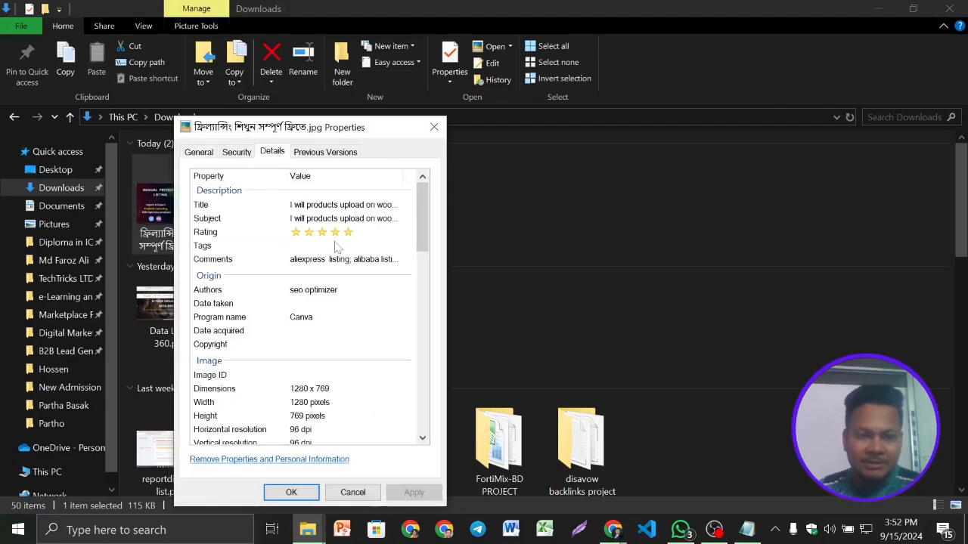
click(337, 246)
key(ctrl+v)
key(Return)
click(291, 492)
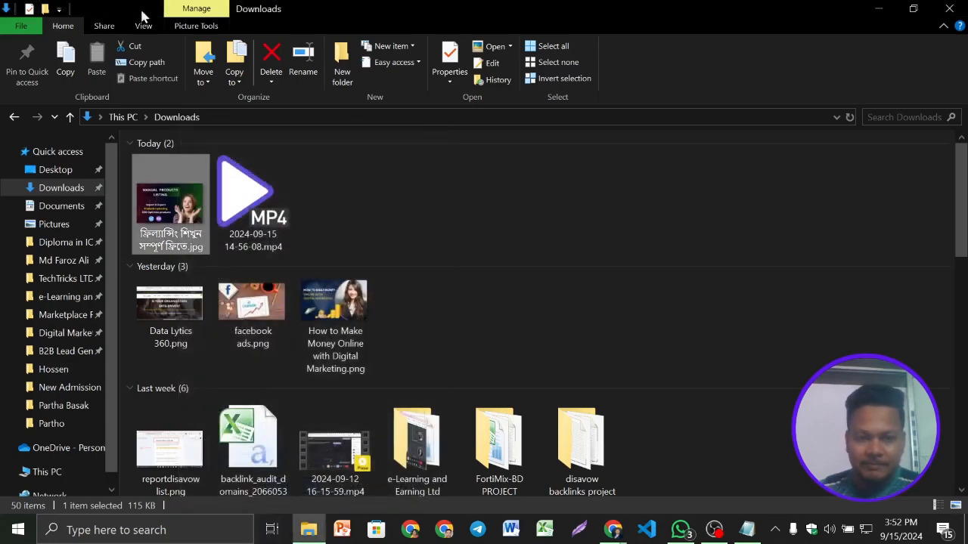
- Reopen the JPG's details, check the saved values and enter the keyword list as the Camera model
right_click(168, 214)
click(235, 499)
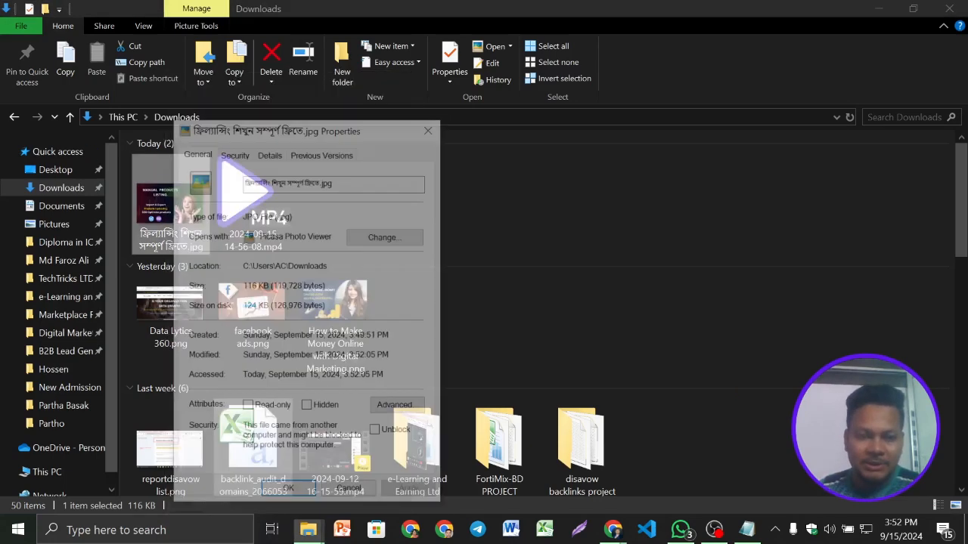
click(268, 154)
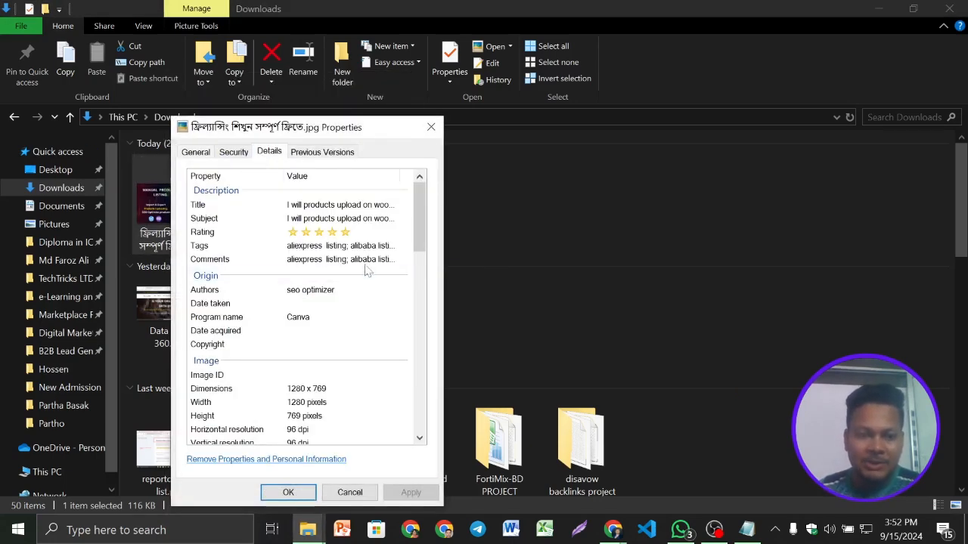
scroll(330, 297, down, 1)
scroll(331, 298, down, 5)
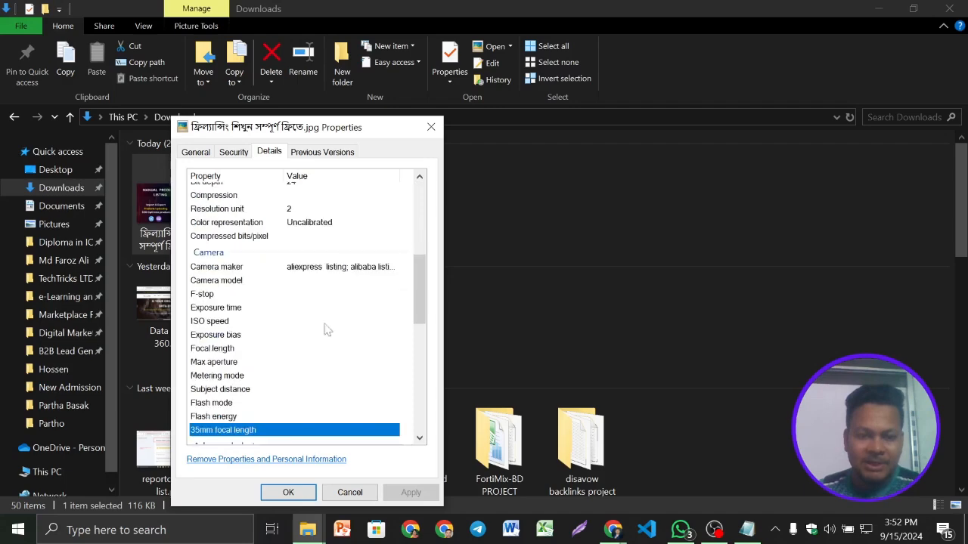
click(312, 285)
click(312, 284)
key(ctrl+v)
- Enter the keyword list as the Lens maker and Lens model, and save the properties
scroll(335, 348, down, 3)
click(327, 344)
key(ctrl+v)
click(303, 357)
key(ctrl+v)
click(306, 492)
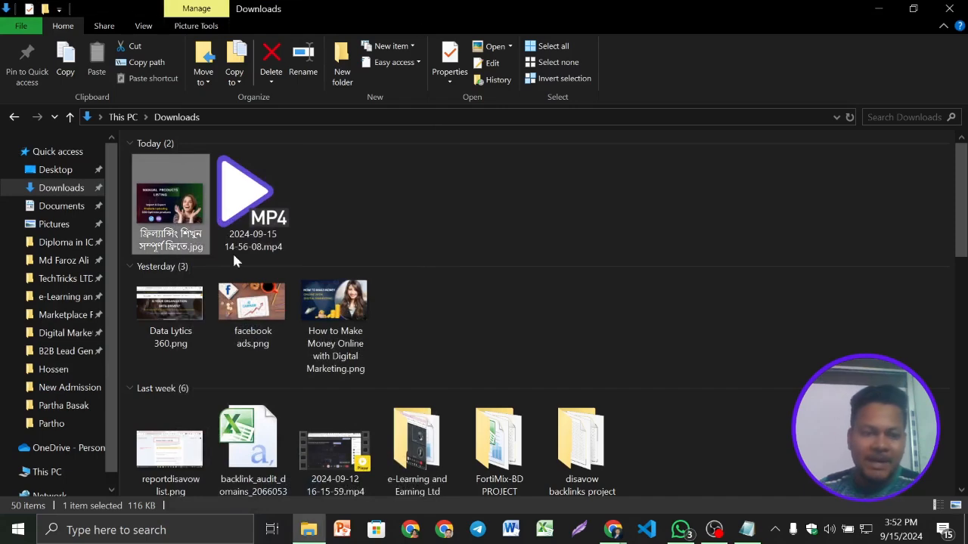
- Check the title, subject, tags and comments in the JPG's detailed properties, and close them
right_click(174, 200)
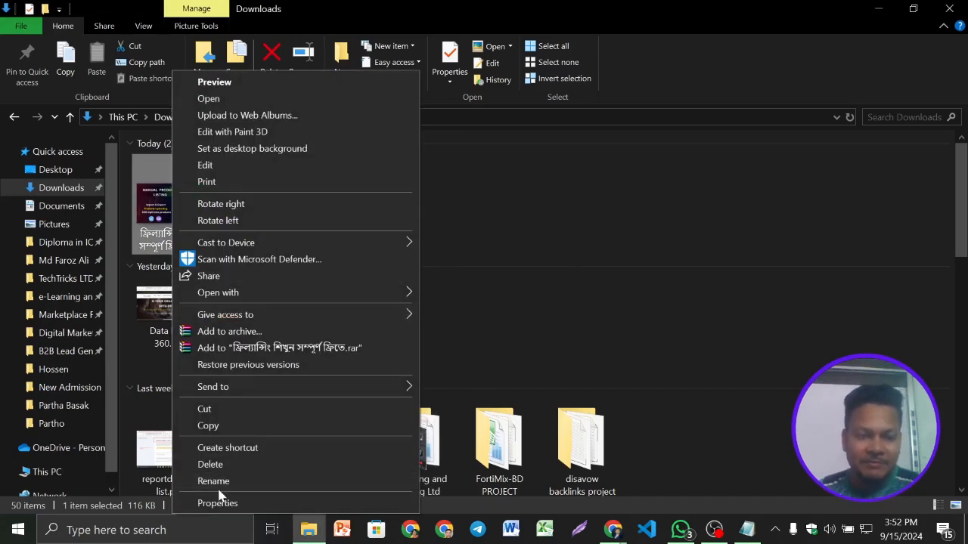
click(222, 499)
click(276, 151)
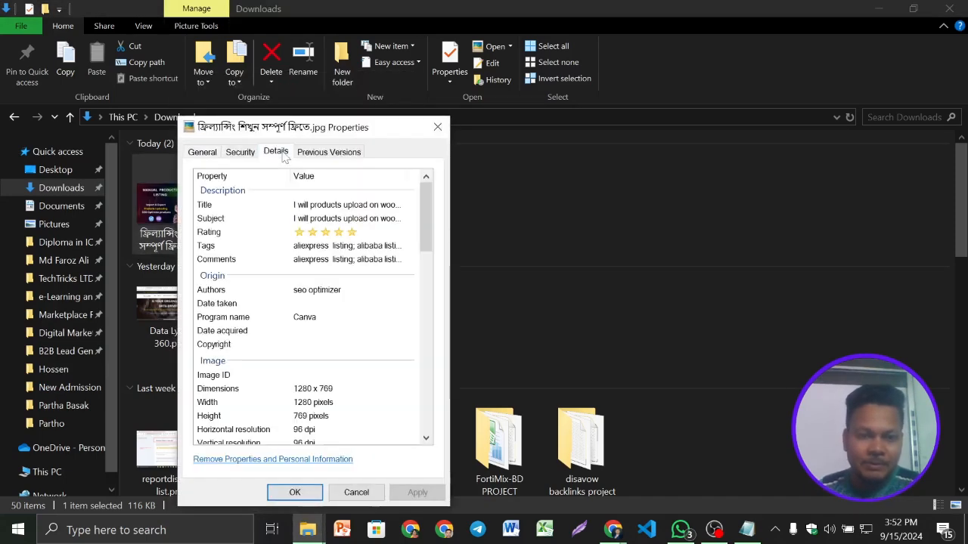
click(437, 127)
- Rename the JPG with the gig title "I will products upload on woocommerce aliexpress listing, alibaba, amazon" followed by the keyword list through "aliexpress dropshipping"
right_click(170, 204)
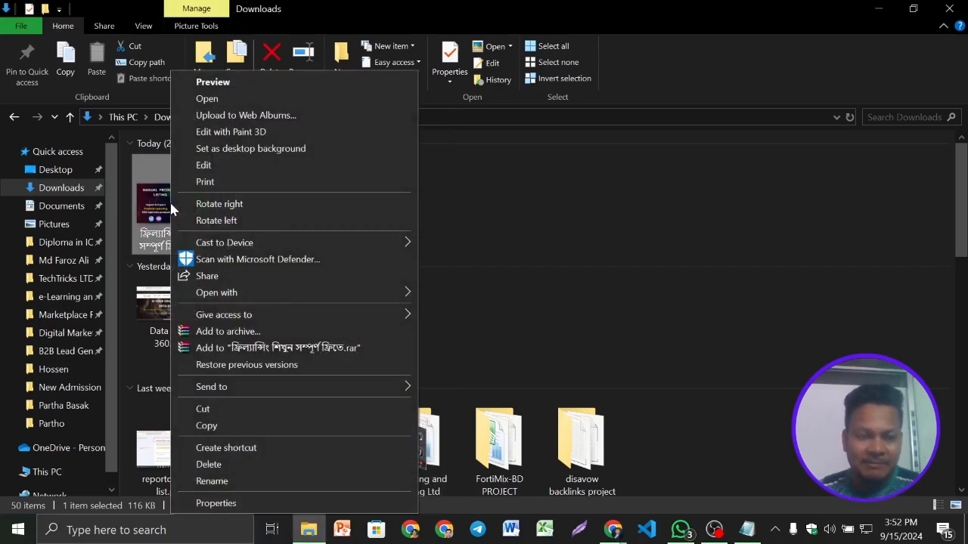
click(221, 482)
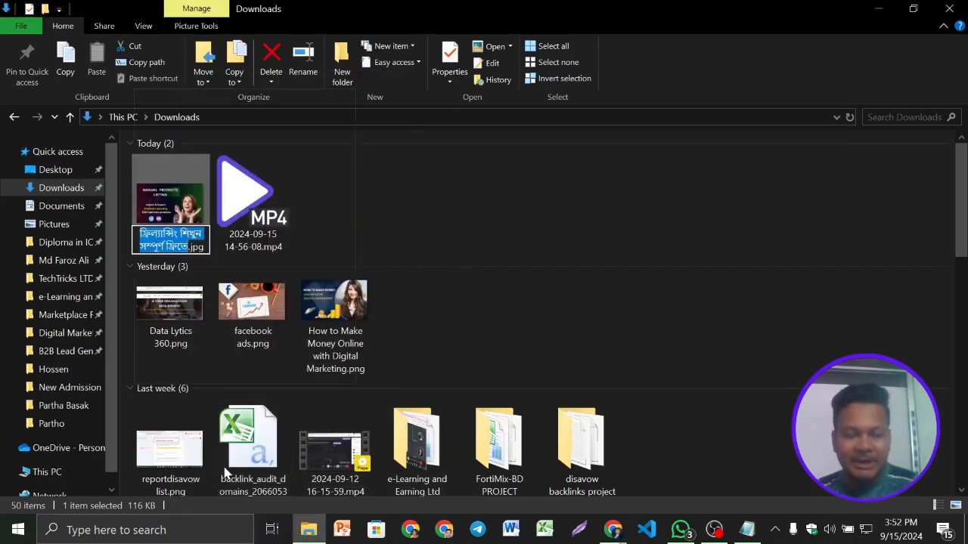
key(super+v)
click(219, 214)
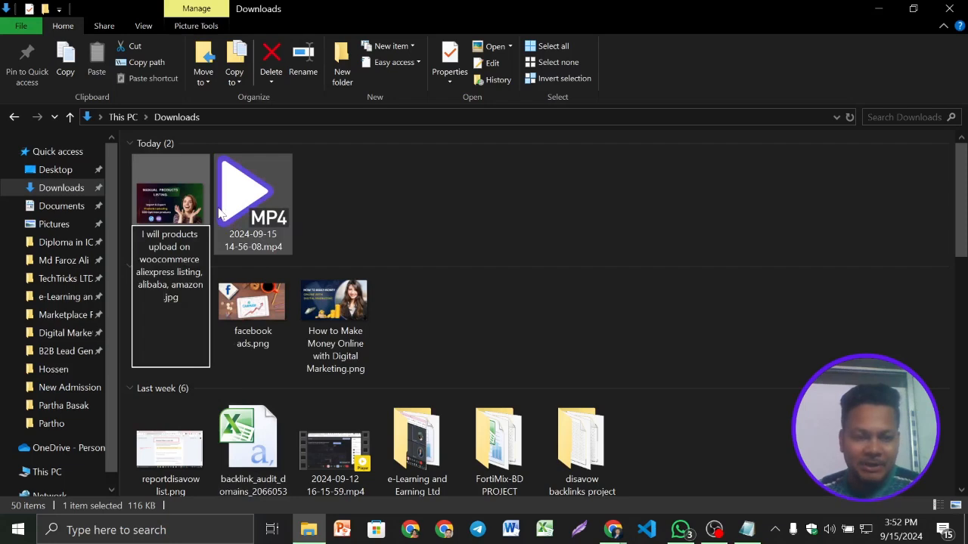
key(BackSpace)
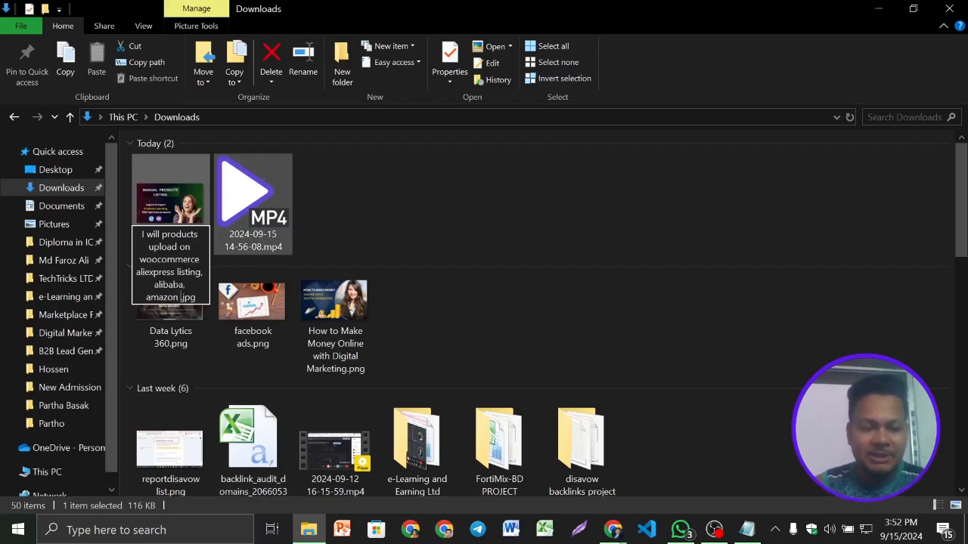
key(super+v)
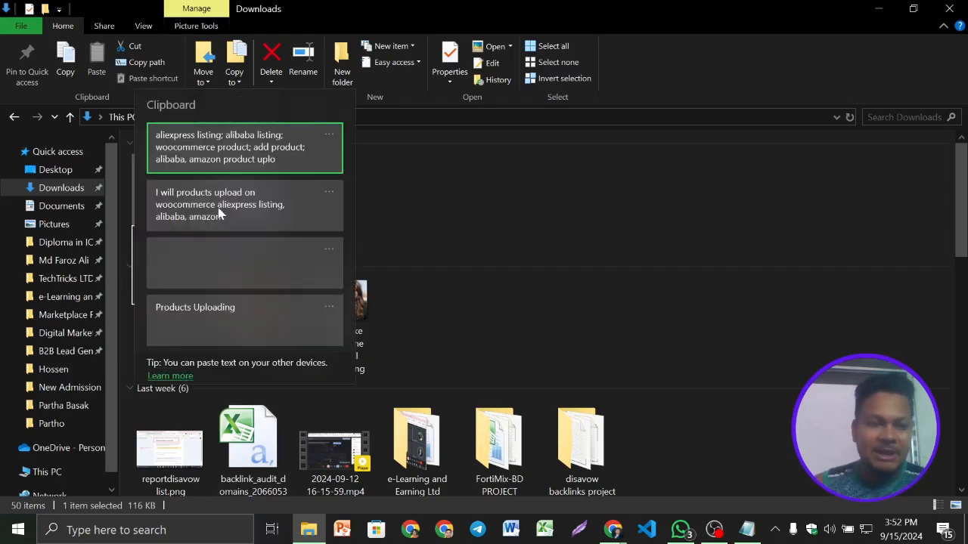
click(221, 161)
key(BackSpace)
key(BackSpace)
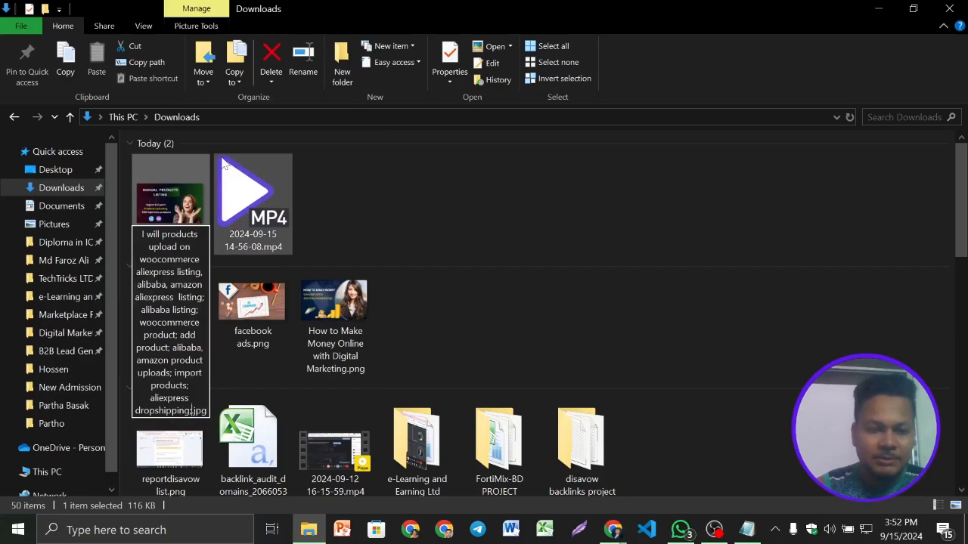
key(Return)
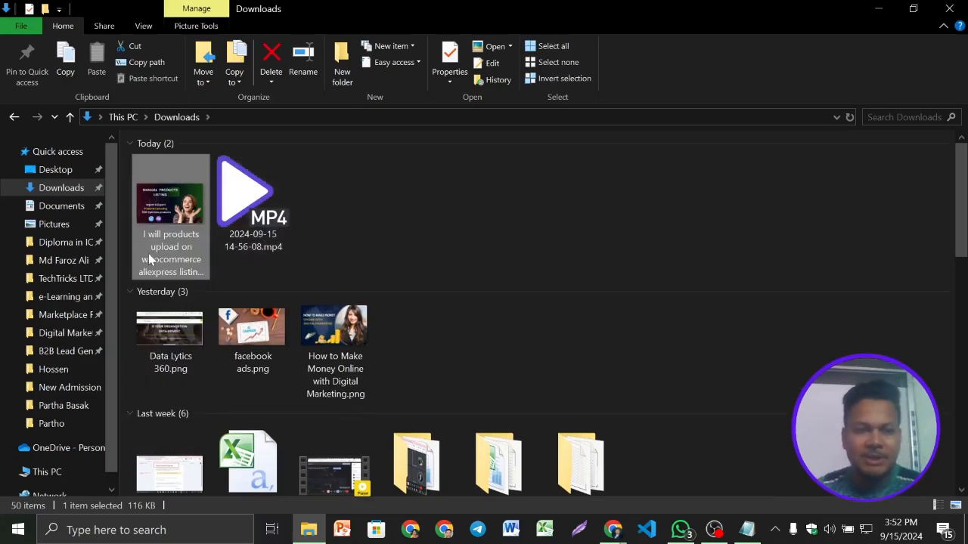
- Preview the renamed gig image in the photo viewer, check it at different zoom levels and close it
double_click(162, 198)
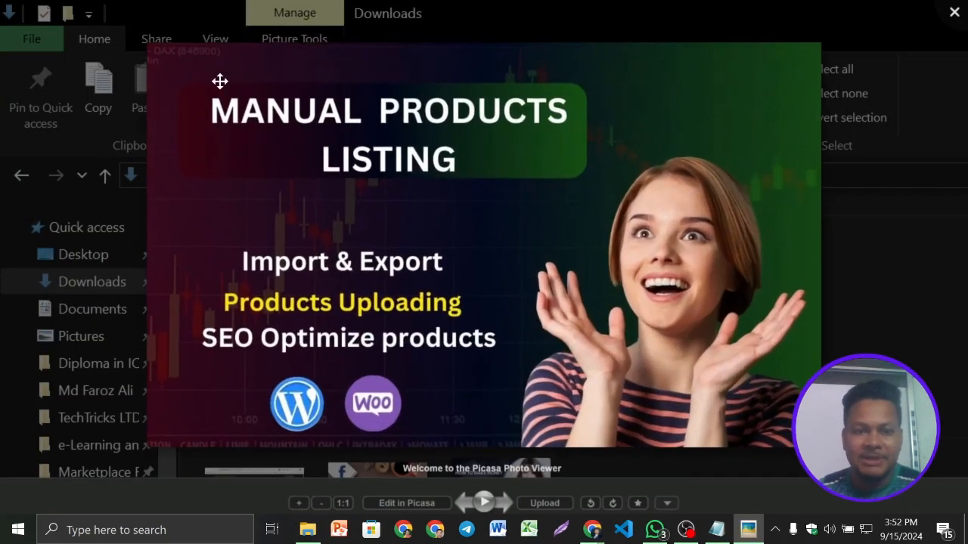
scroll(575, 231, down, 2)
scroll(584, 263, up, 3)
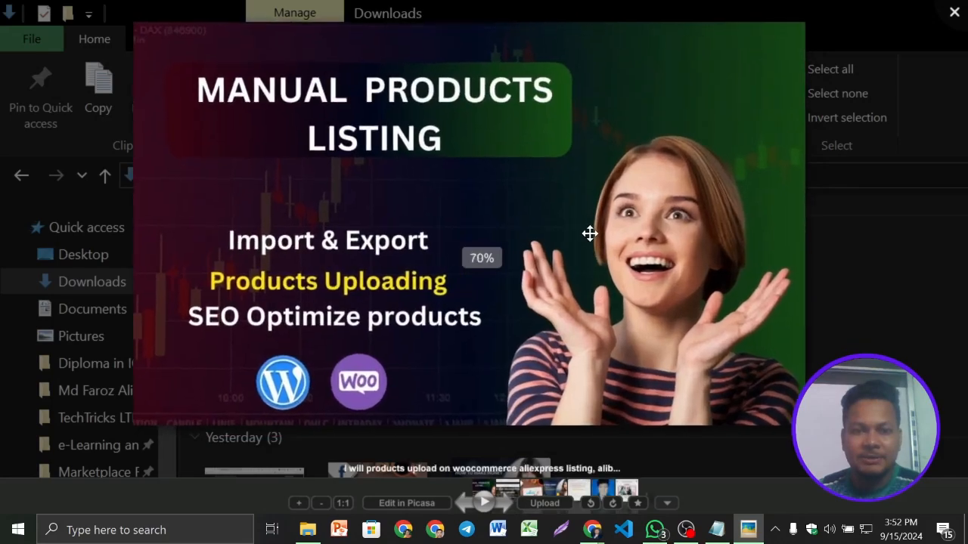
scroll(585, 264, down, 4)
click(954, 12)
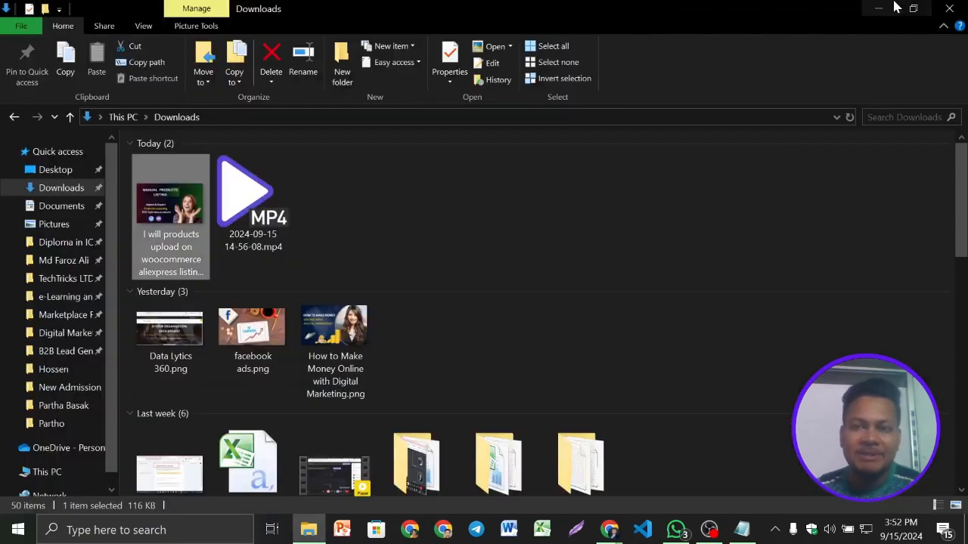
- Switch to the Google Meet call and look through its participant list
click(880, 7)
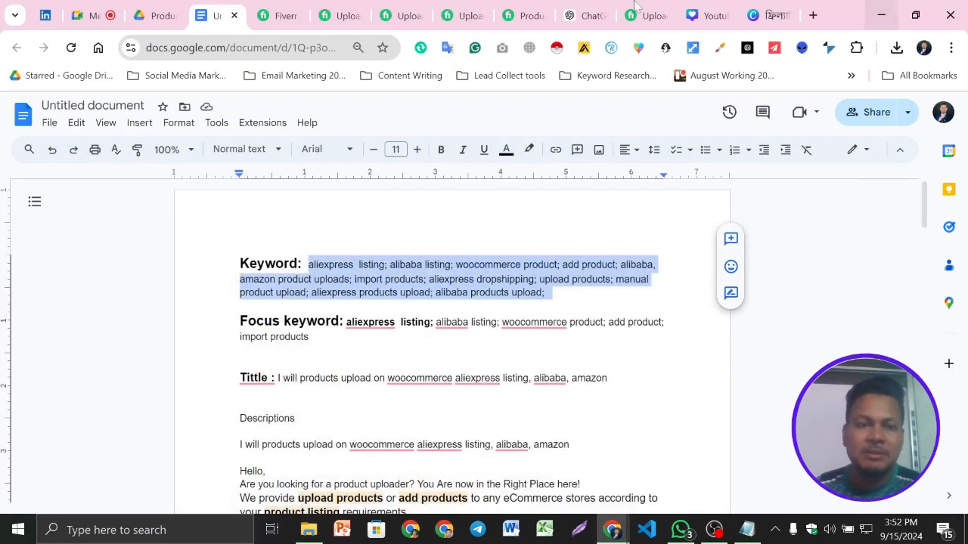
click(91, 6)
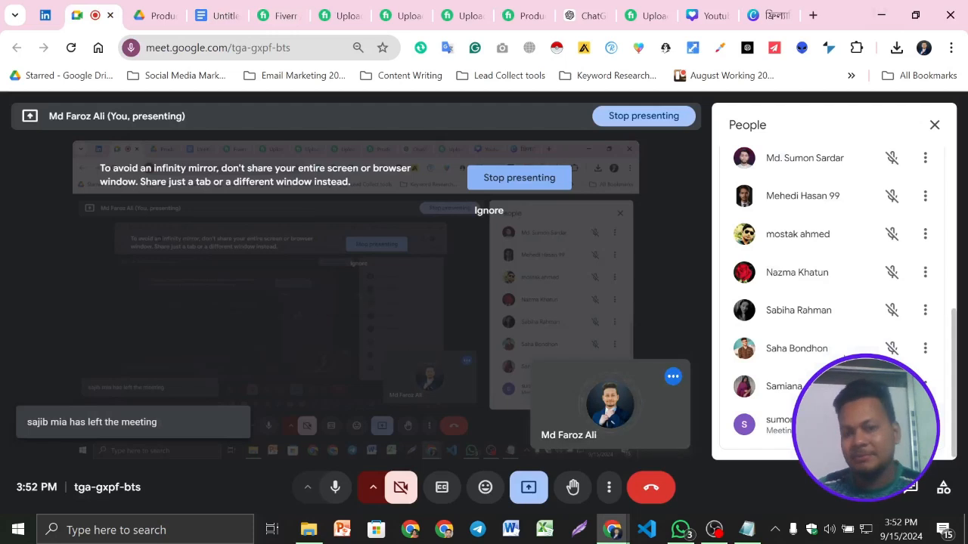
scroll(832, 302, up, 5)
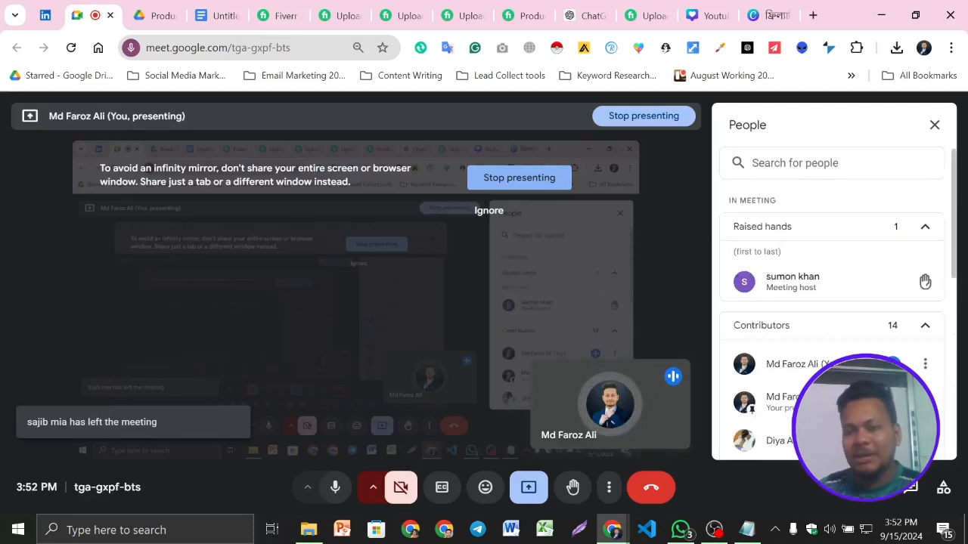
scroll(838, 334, down, 1)
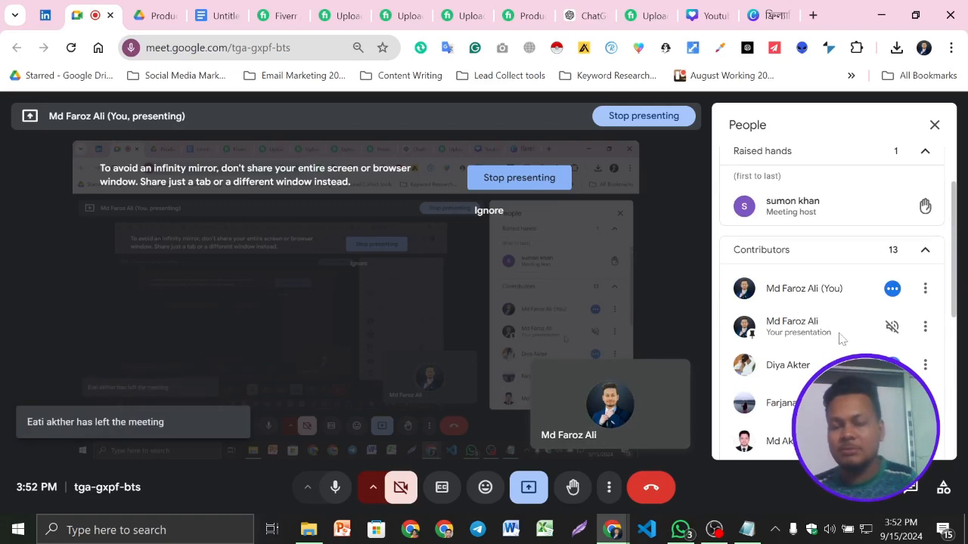
click(221, 10)
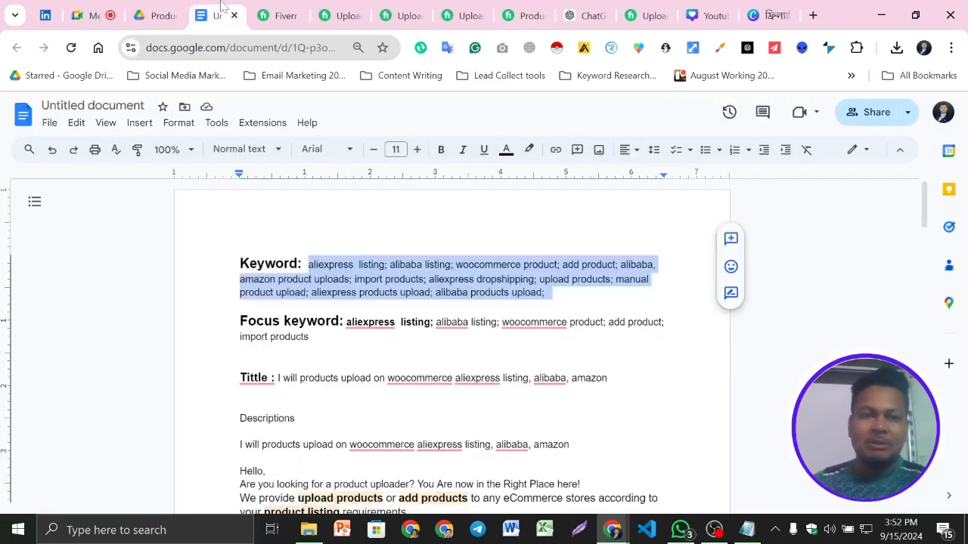
click(157, 11)
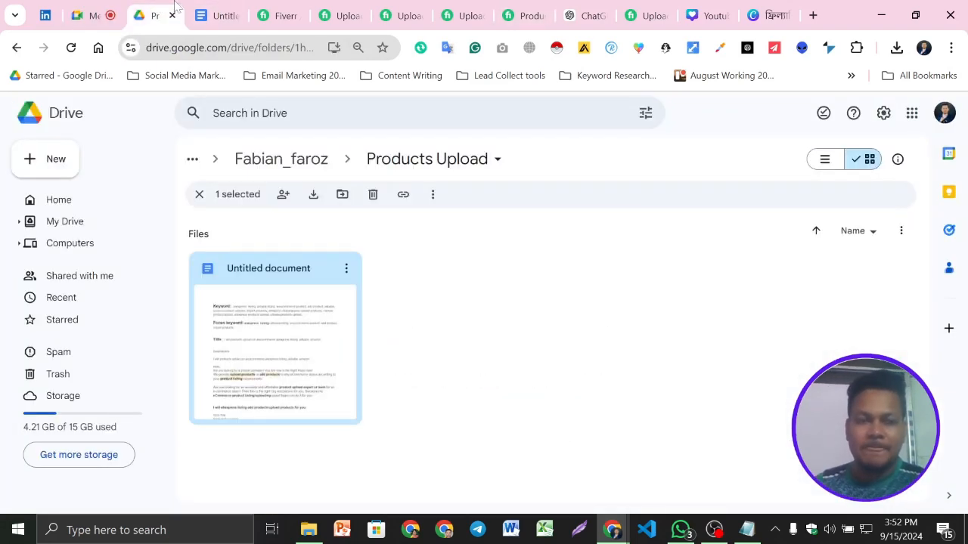
click(218, 12)
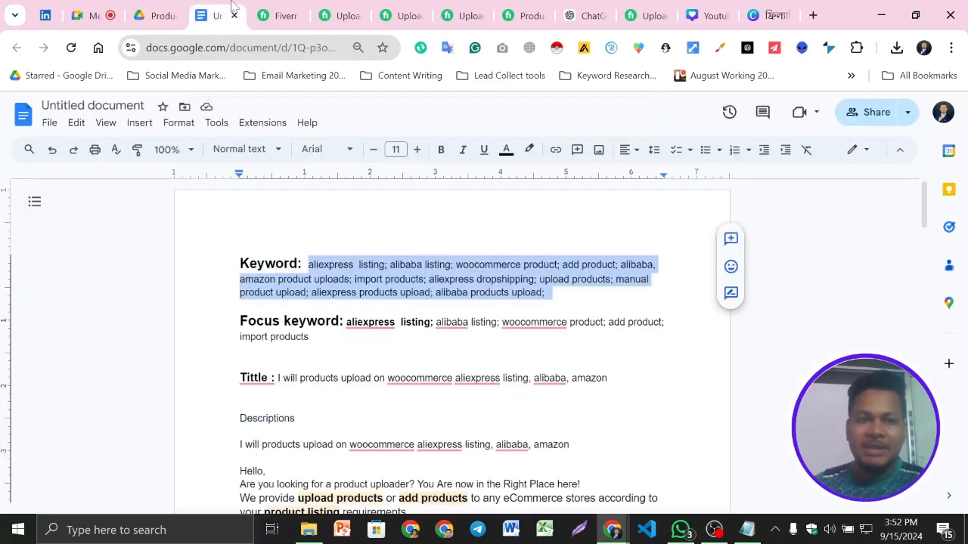
click(352, 6)
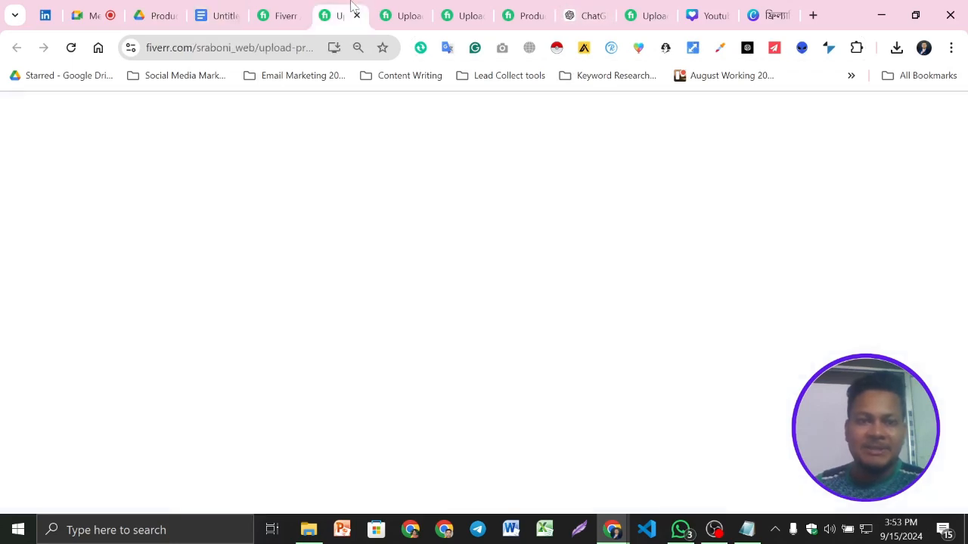
click(216, 11)
scroll(452, 341, down, 1)
scroll(452, 340, up, 1)
click(165, 9)
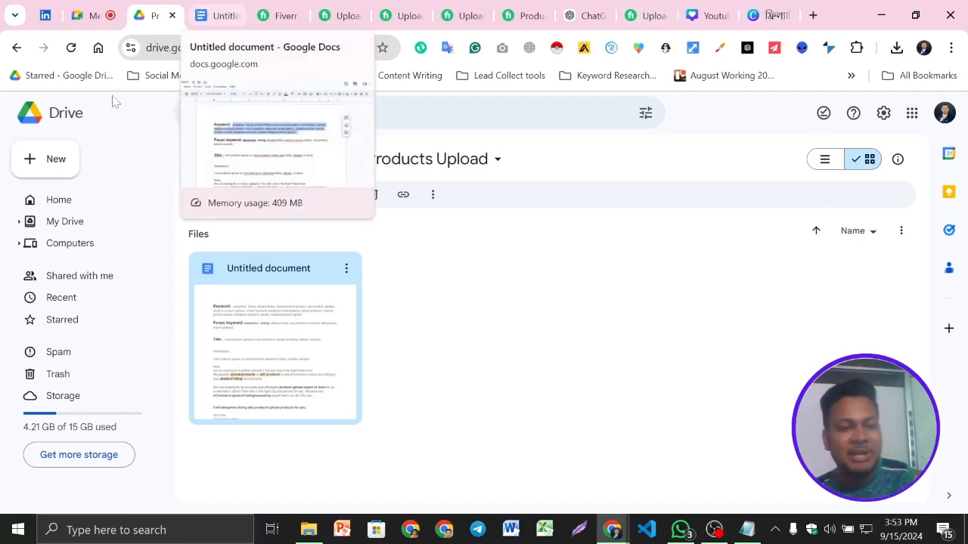
click(272, 113)
text(p)
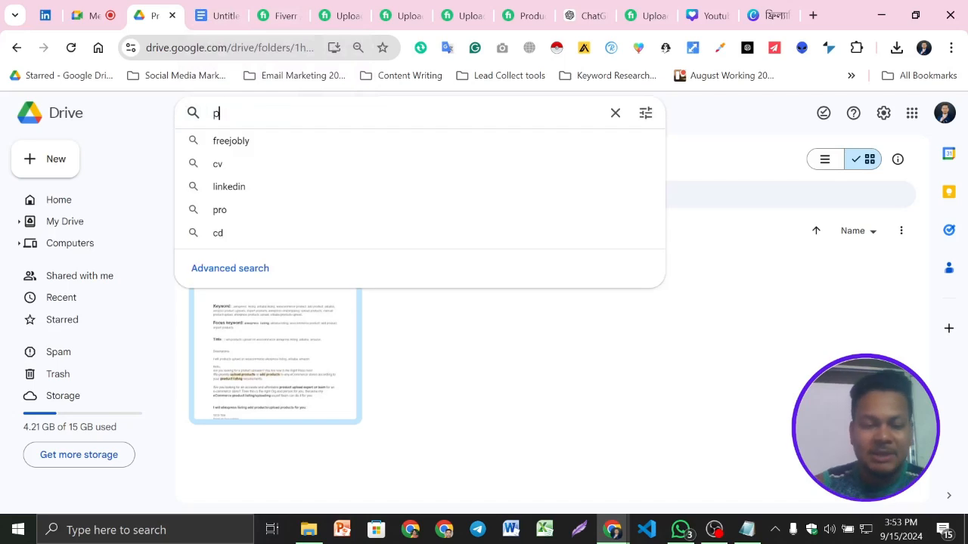
text(rod)
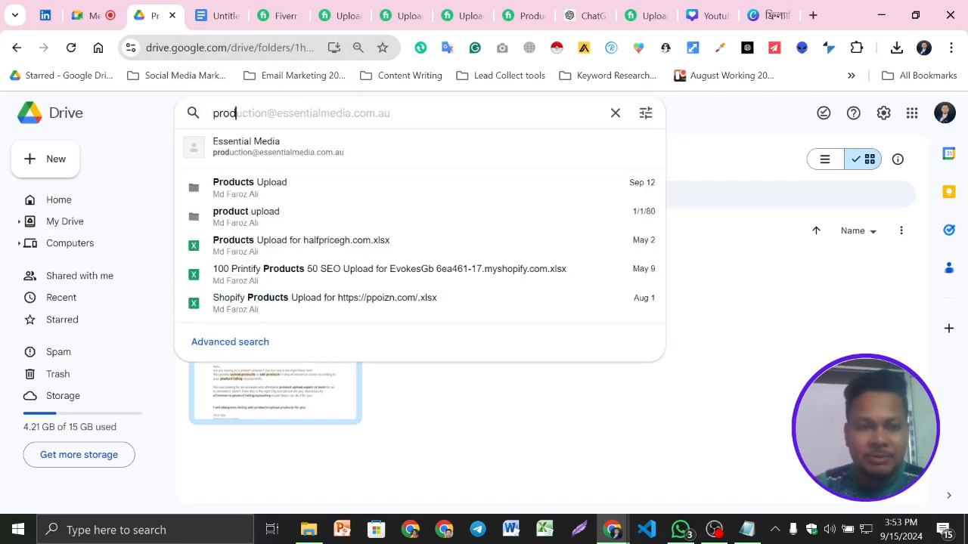
key(BackSpace)
key(BackSpace)
key(BackSpace)
key(BackSpace)
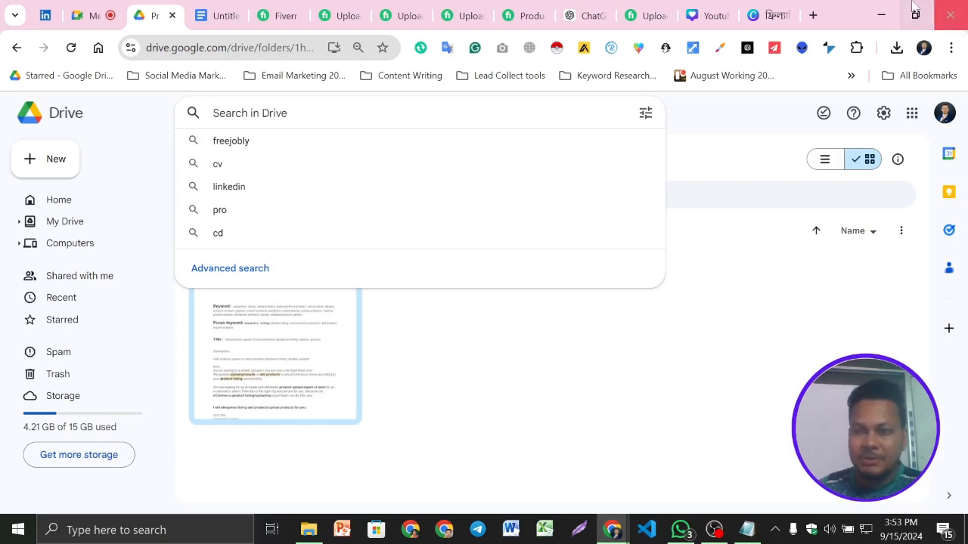
- Clear the open windows off the desktop, start a different Chrome profile and go to fortimixbd.com/wp-admin
click(881, 15)
click(877, 8)
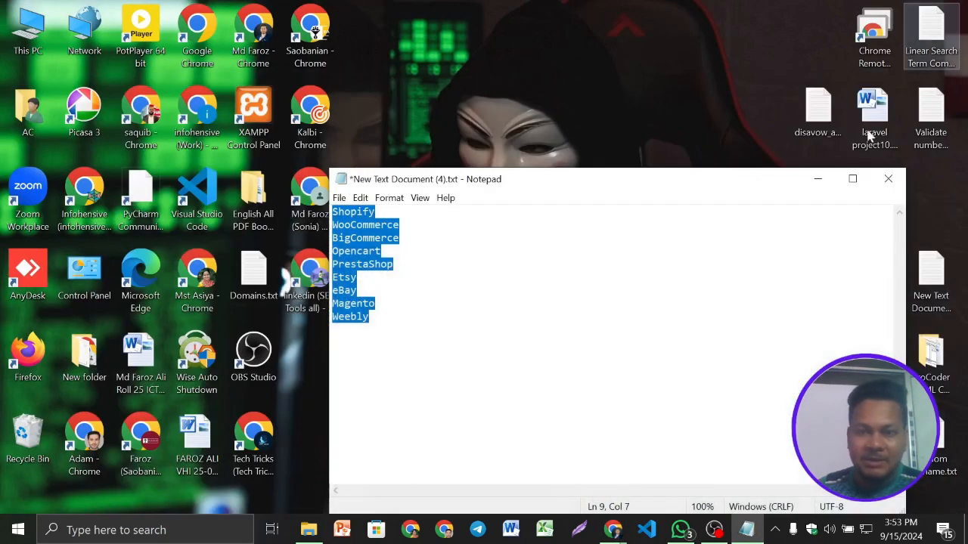
click(818, 179)
double_click(317, 195)
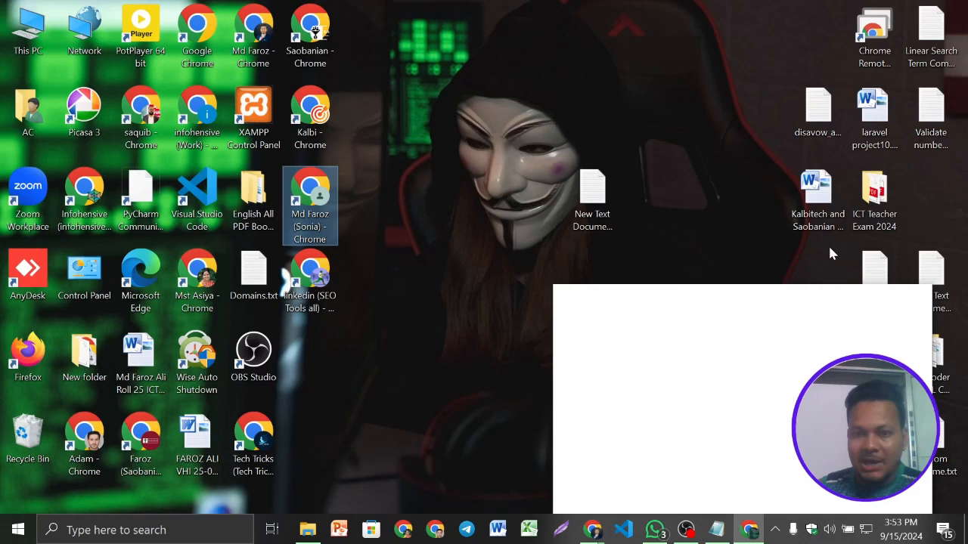
text(f)
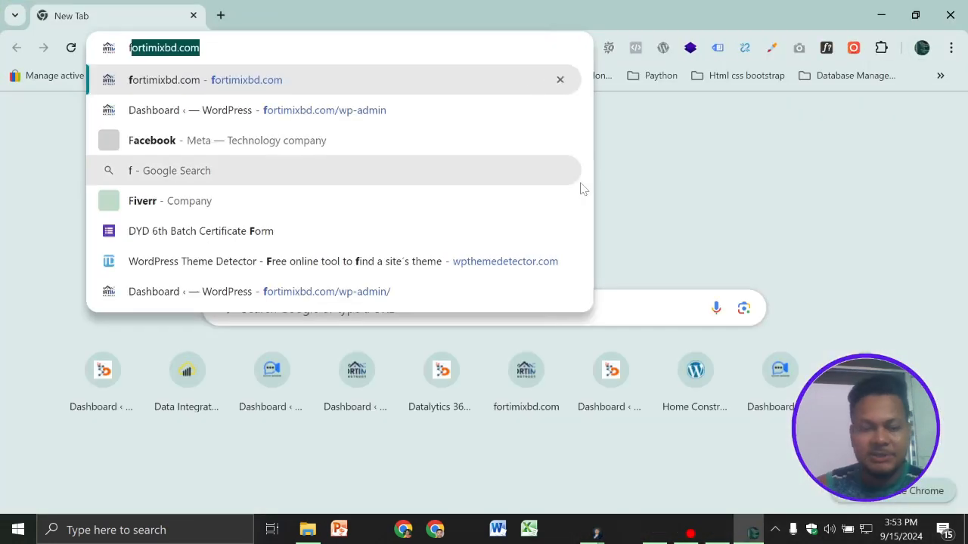
click(368, 113)
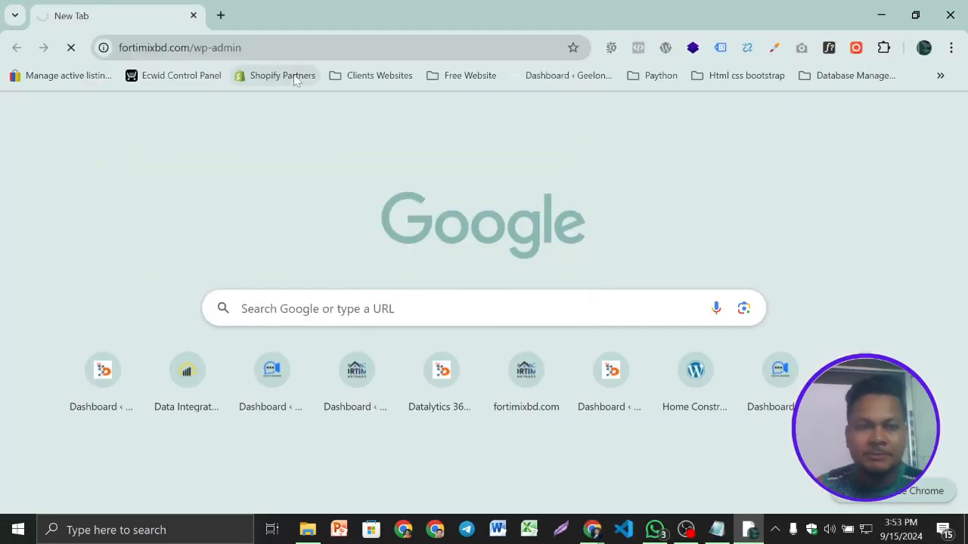
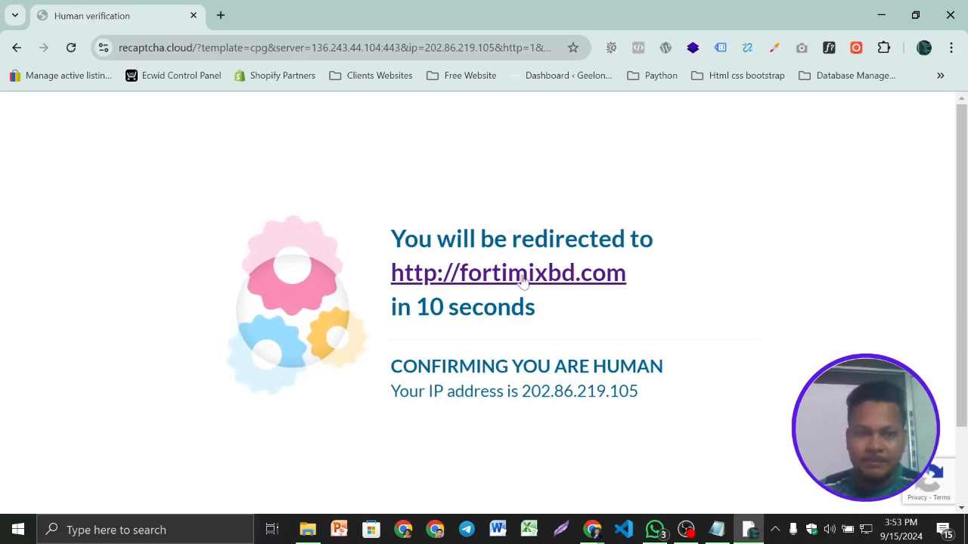
scroll(542, 313, down, 1)
scroll(604, 307, up, 1)
scroll(641, 303, down, 1)
scroll(641, 303, up, 1)
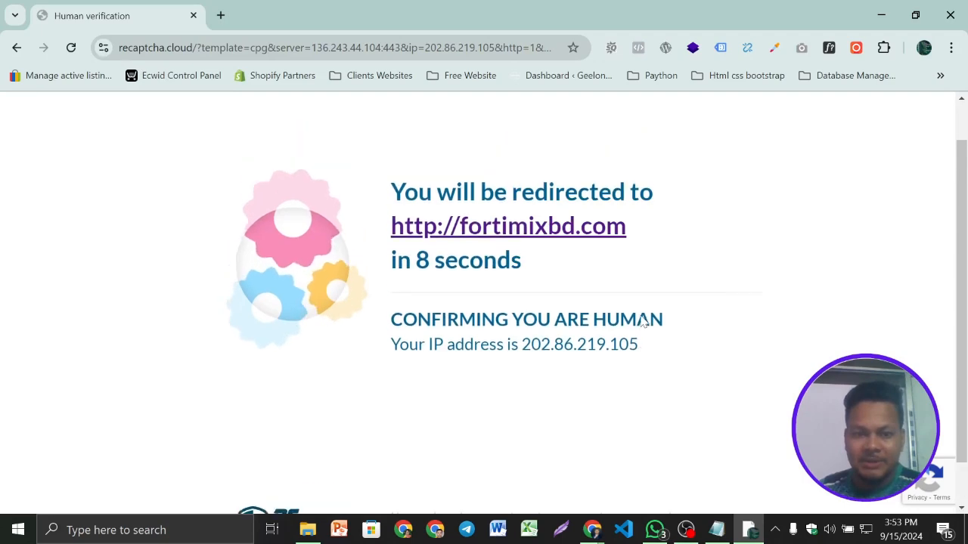
click(686, 530)
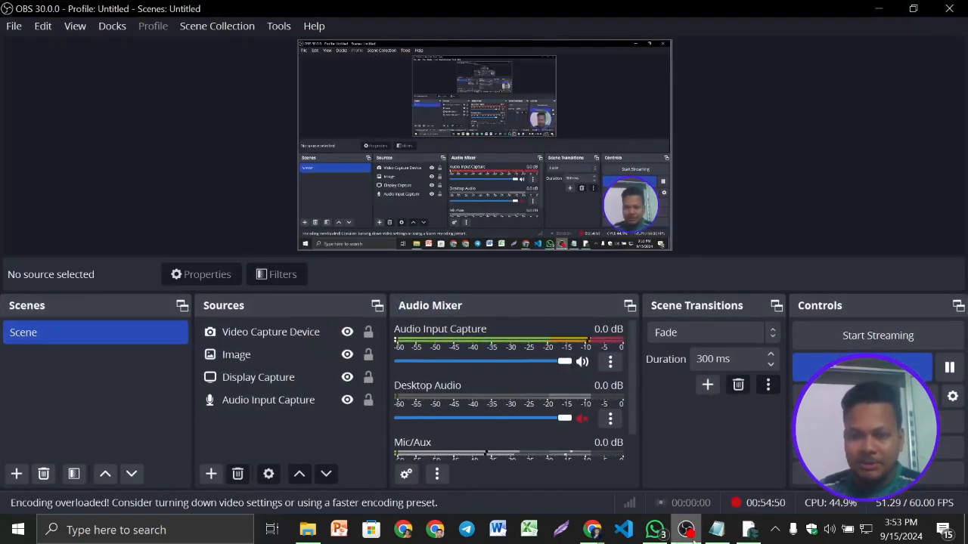
click(686, 529)
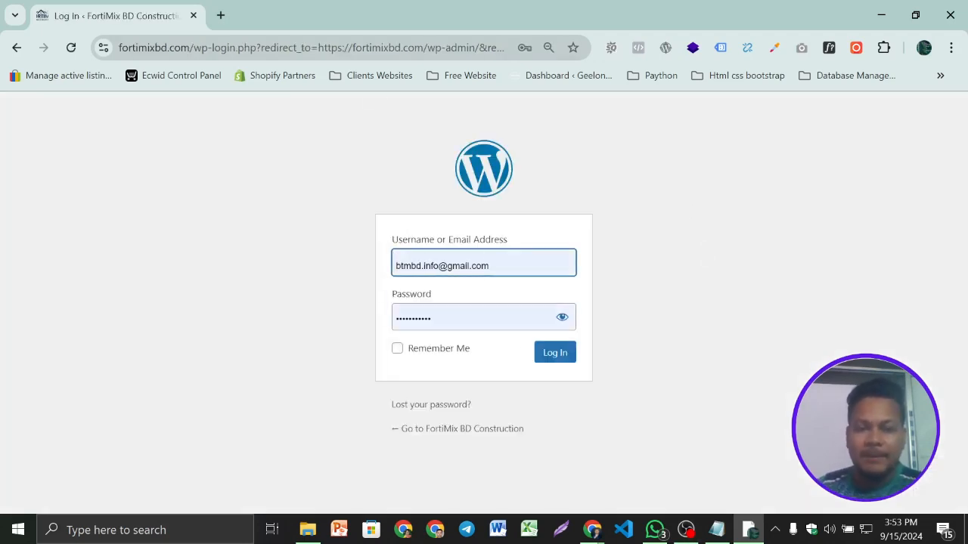
- Try to log in to the FortiMix BD Construction WordPress site with the saved e-mail address and password
click(557, 356)
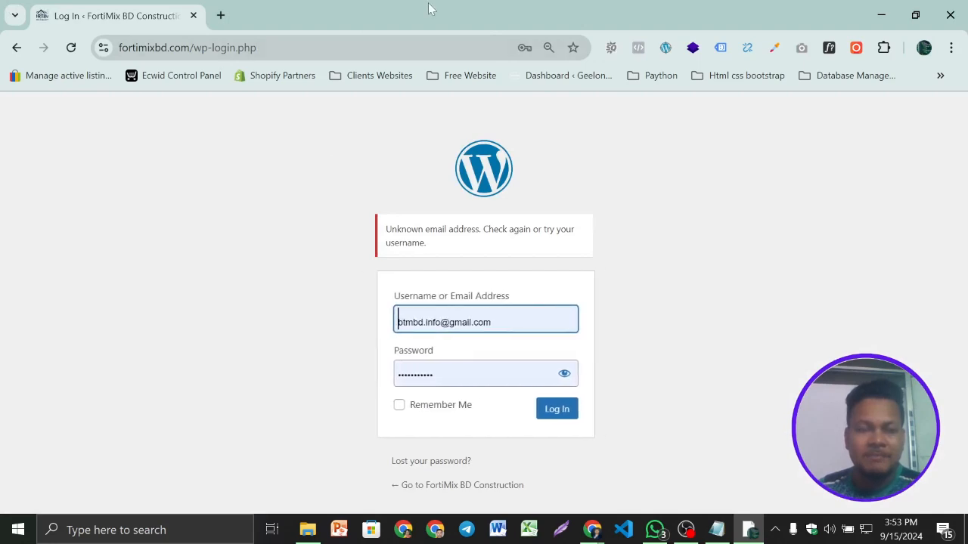
click(493, 321)
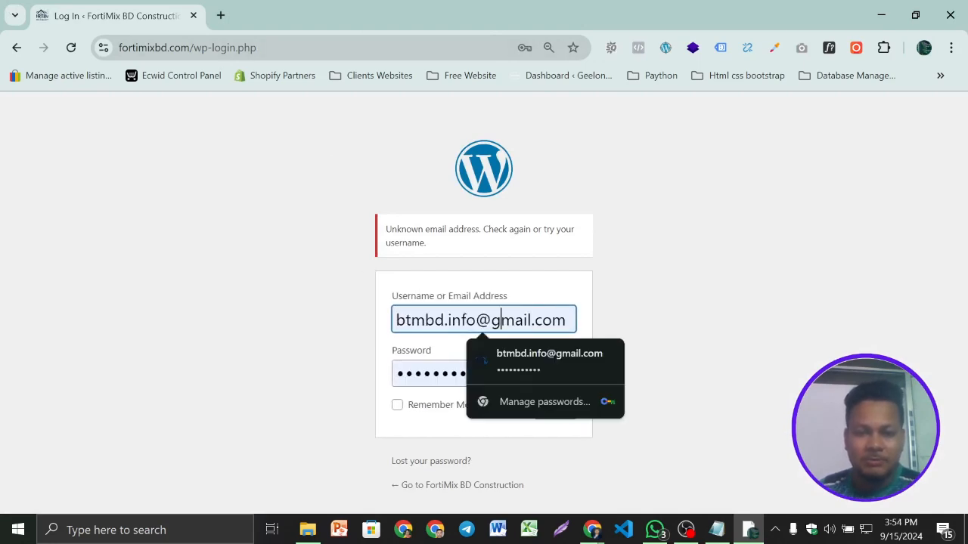
click(532, 375)
click(555, 410)
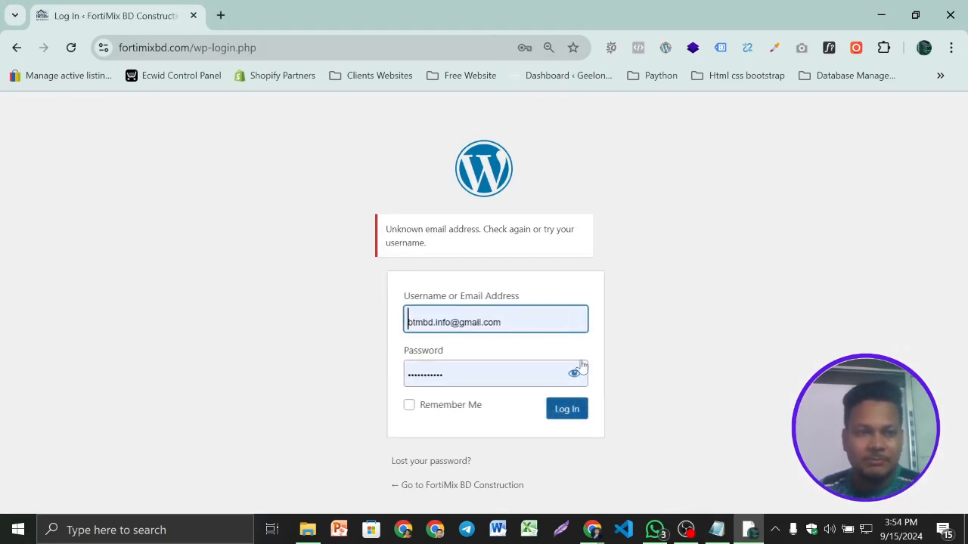
click(397, 409)
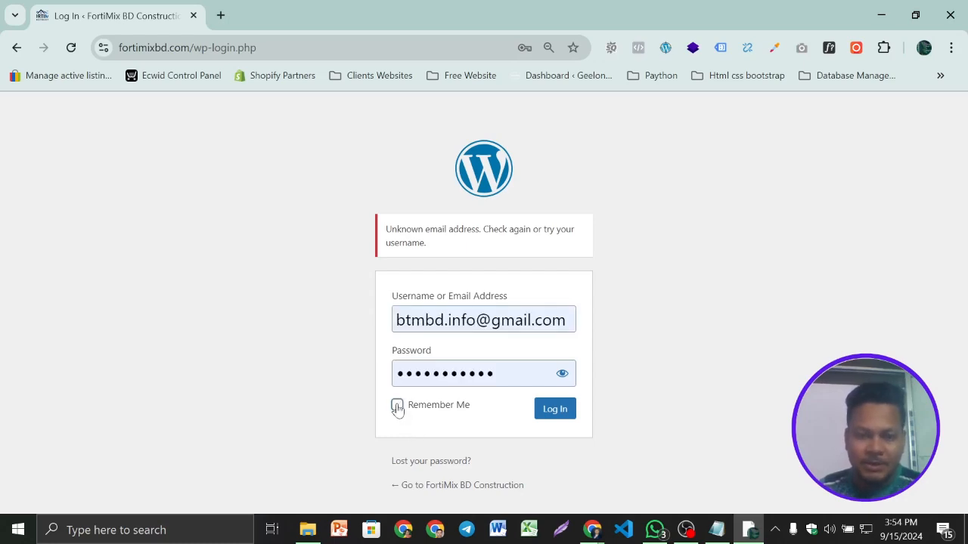
- Go to the FortiMix BD Construction home page and show its Trending Product section
click(454, 490)
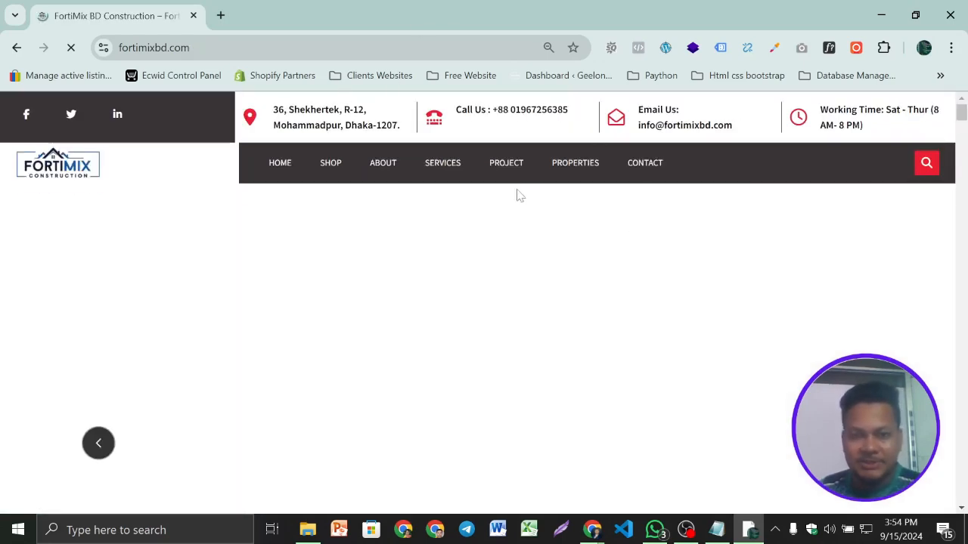
scroll(519, 194, down, 9)
scroll(519, 194, down, 15)
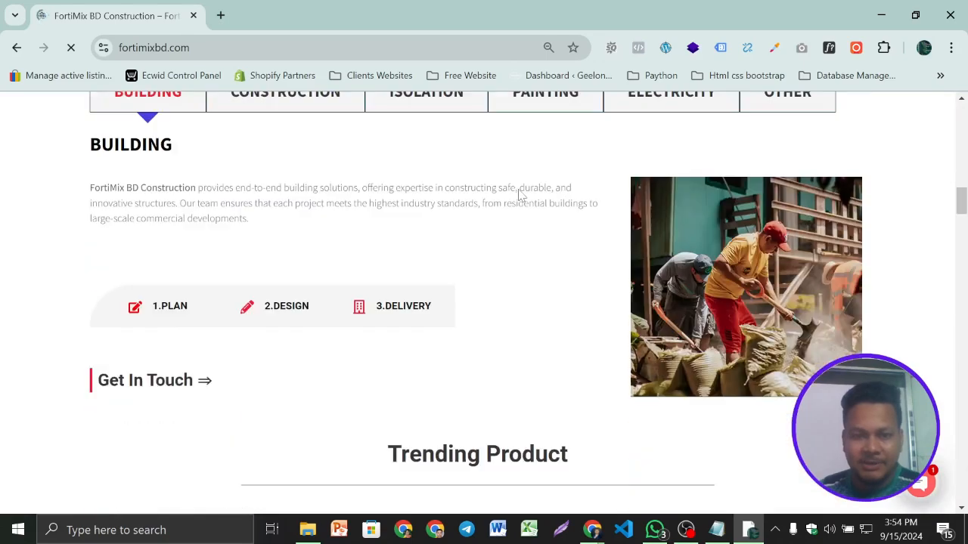
scroll(519, 195, up, 2)
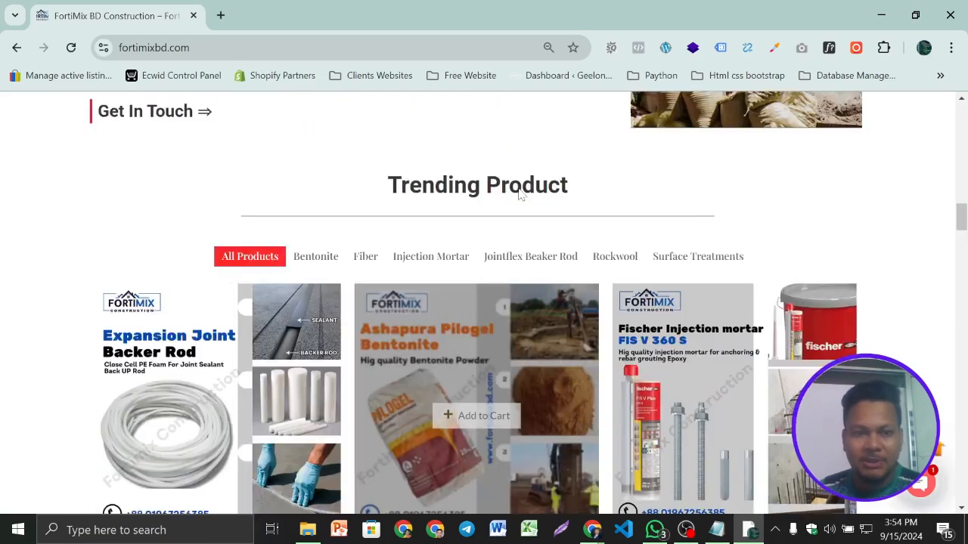
scroll(518, 194, down, 1)
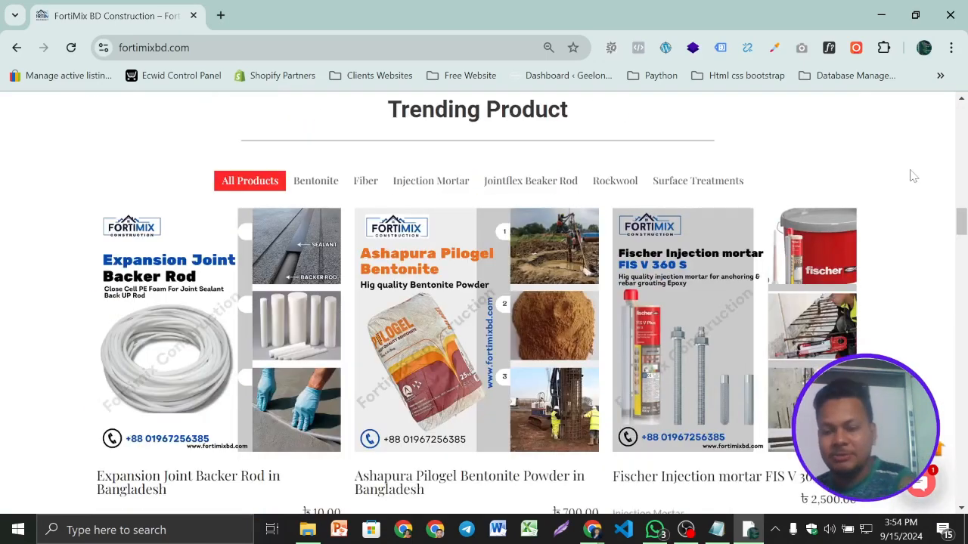
- Capture a screenshot of the whole browser window with the trending products and save it as Screenshot_1.png in Downloads
click(583, 532)
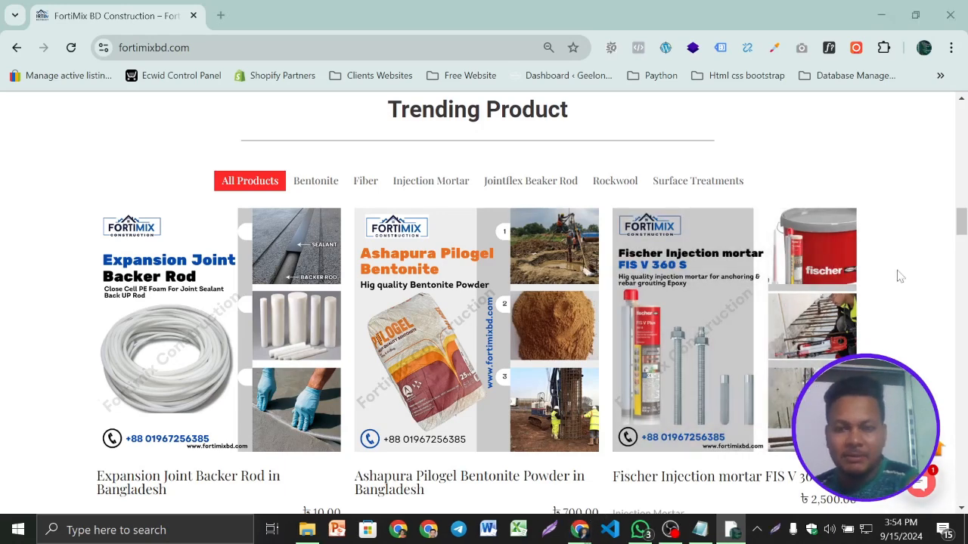
key(Print)
mouse_move(2, 9)
mouse_down()
mouse_move(967, 543)
mouse_move(961, 517)
mouse_up()
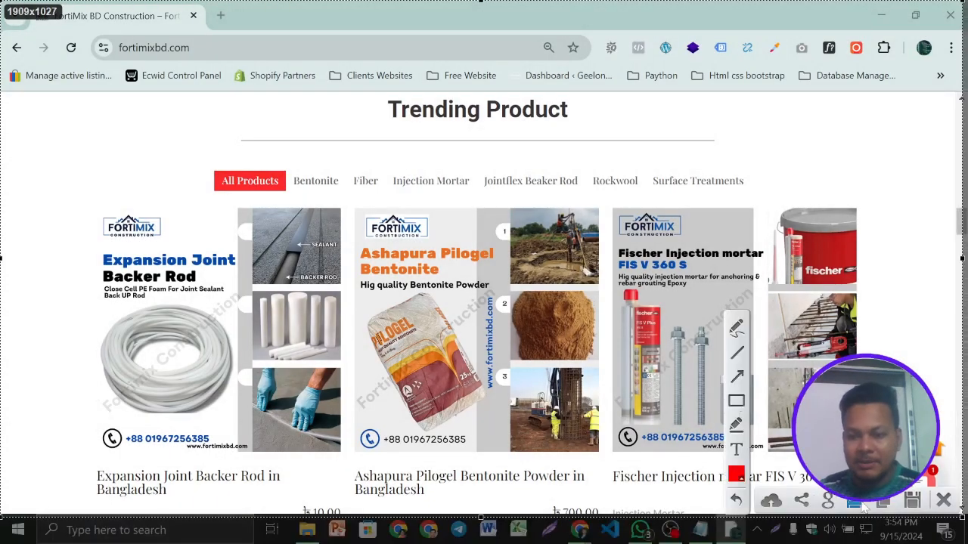
click(914, 501)
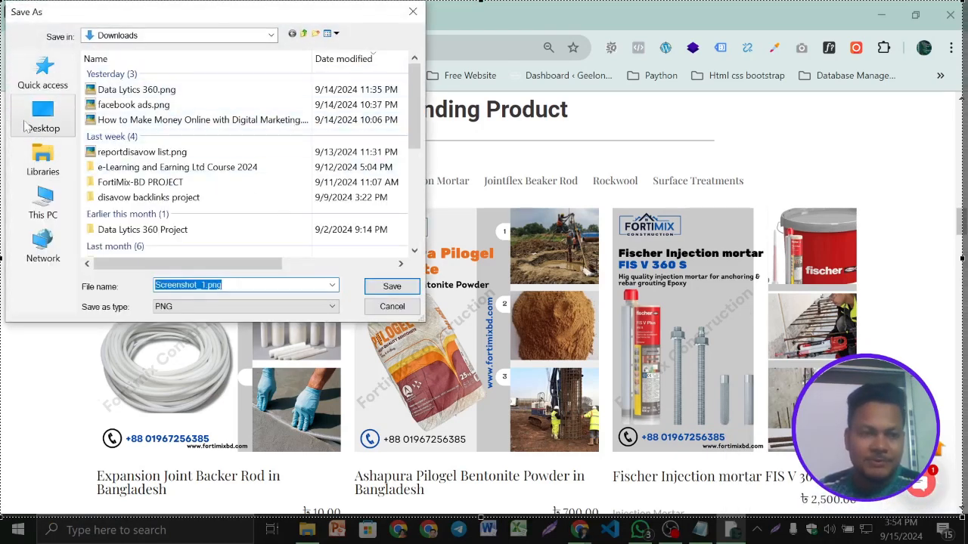
click(392, 287)
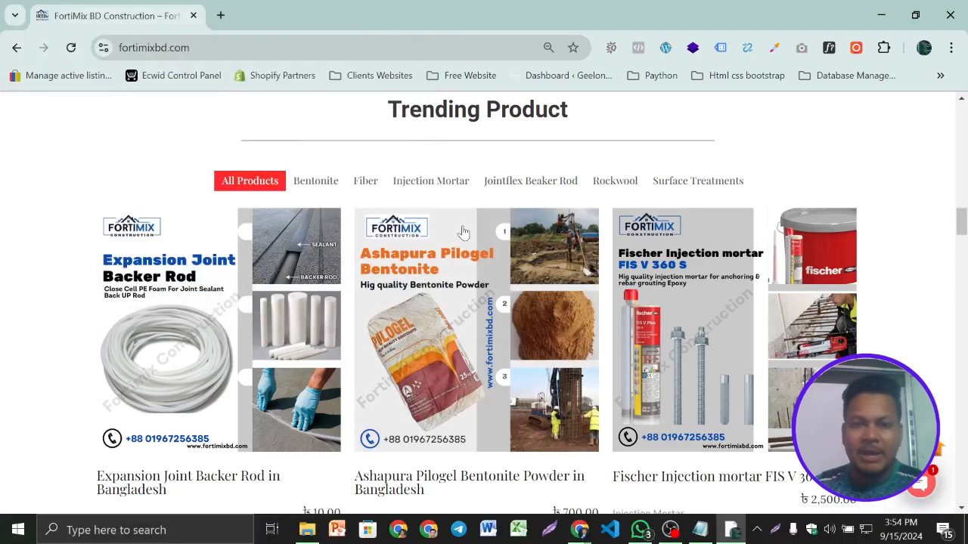
- Minimize the construction site's window and switch to the Chrome window showing the Products Upload folder in Google Drive
scroll(386, 316, down, 5)
scroll(386, 316, up, 6)
click(881, 14)
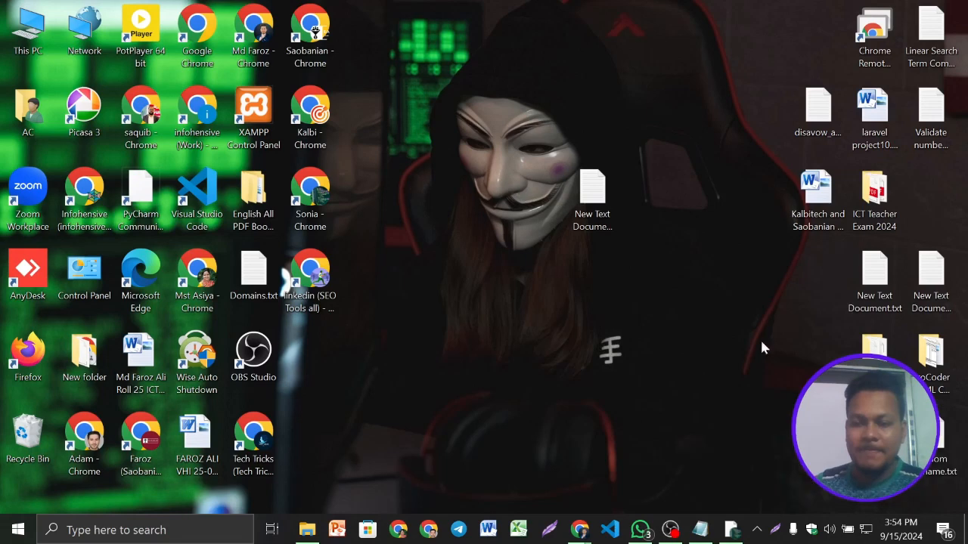
mouse_move(590, 533)
click(512, 469)
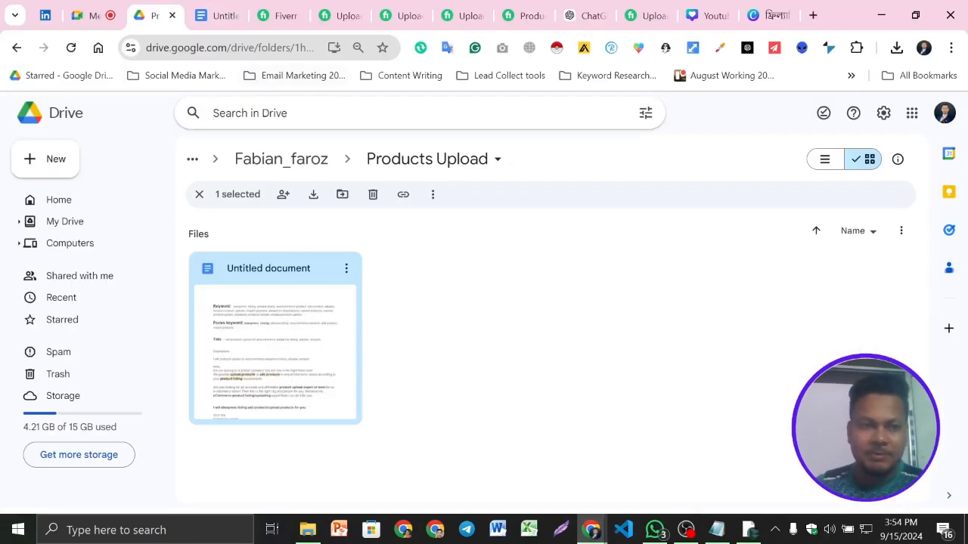
- Search Drive for "product" and open the Products Upload folder
text(prod)
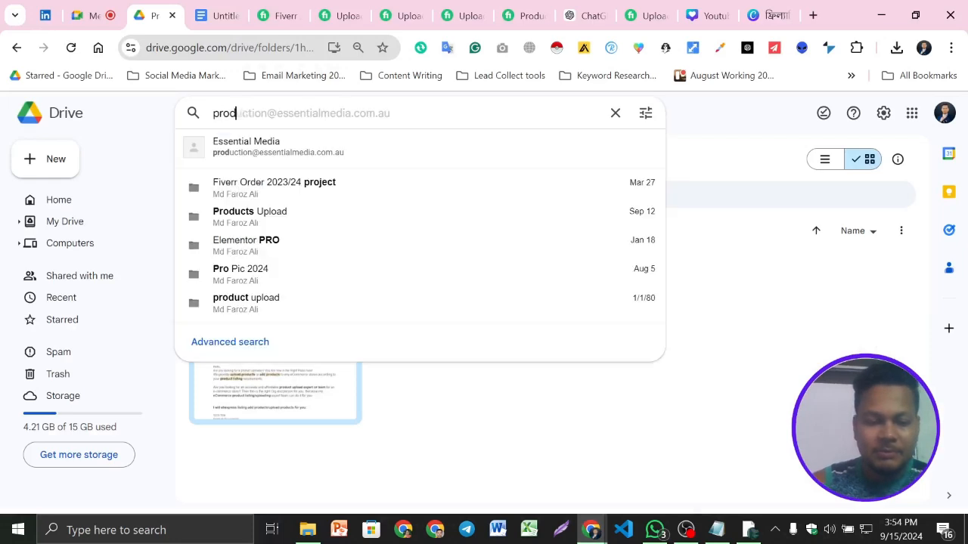
text(uct)
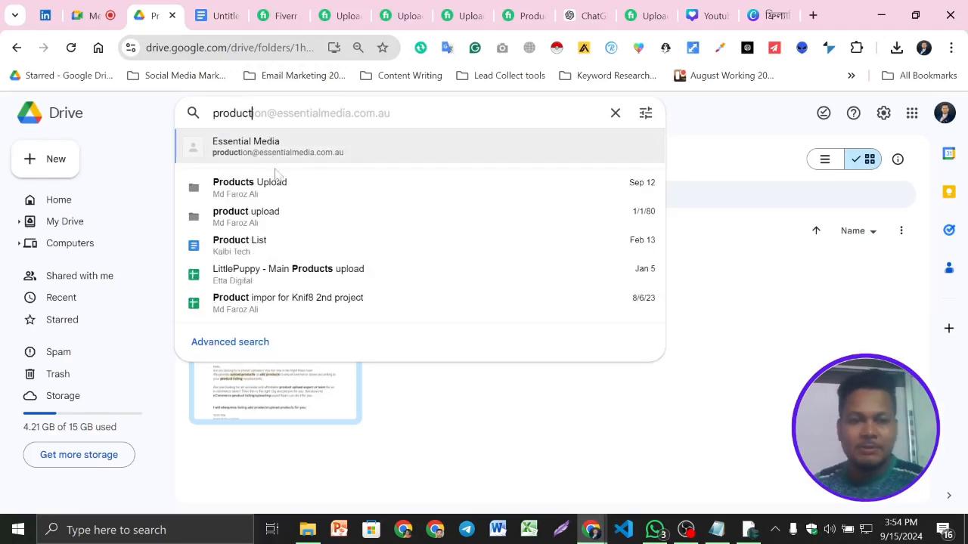
click(279, 184)
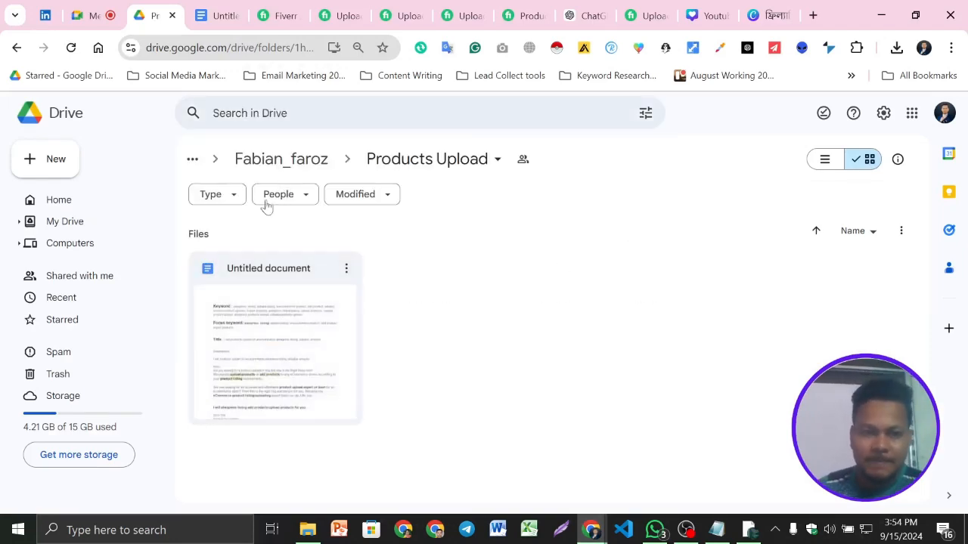
- Search Drive for "produc" and open the spreadsheet "Products Upload for halfpricegh.com.xlsx"
click(264, 113)
text(produc)
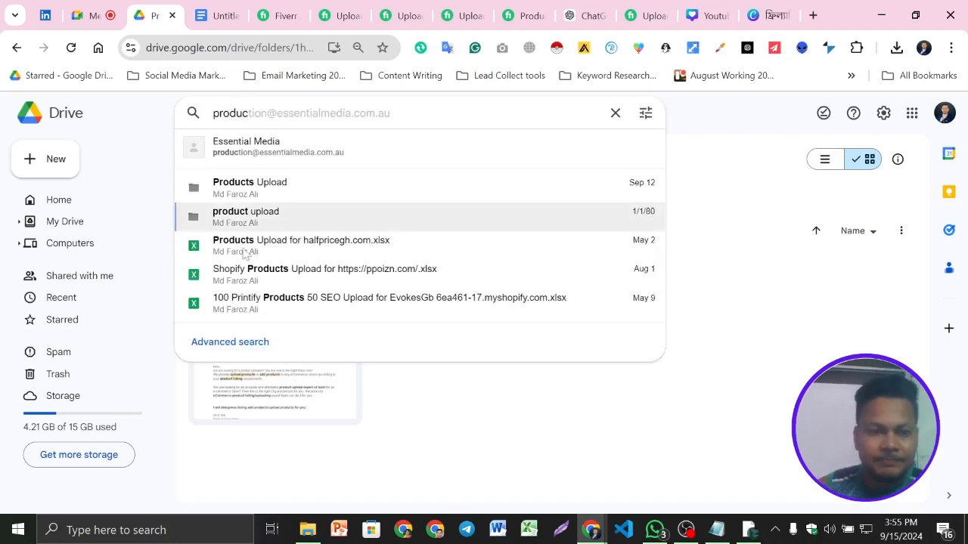
click(328, 255)
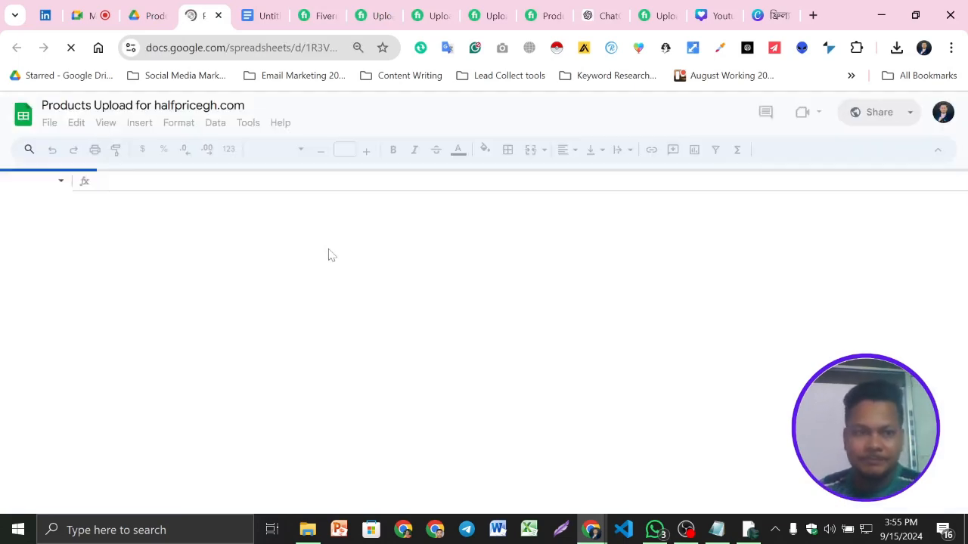
scroll(569, 412, down, 5)
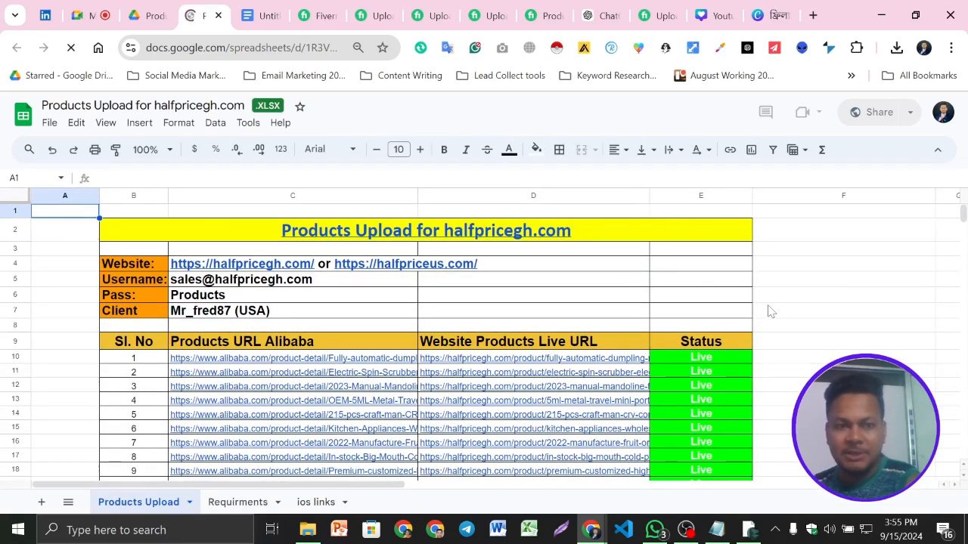
- Capture the browser window with the product upload spreadsheet, save it as Screenshot_2.png in Downloads, and close the spreadsheet
key(Print)
drag(4, 2, 962, 518)
click(914, 501)
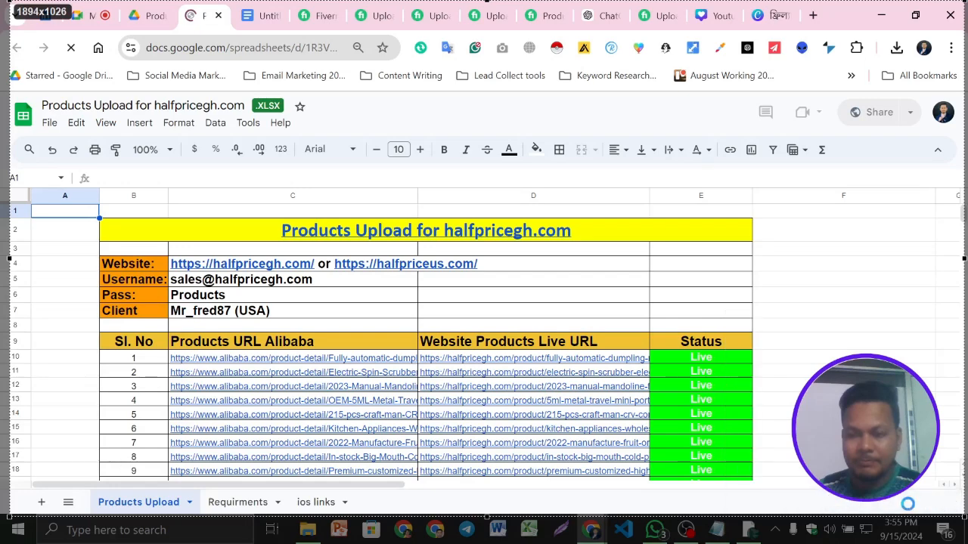
click(393, 292)
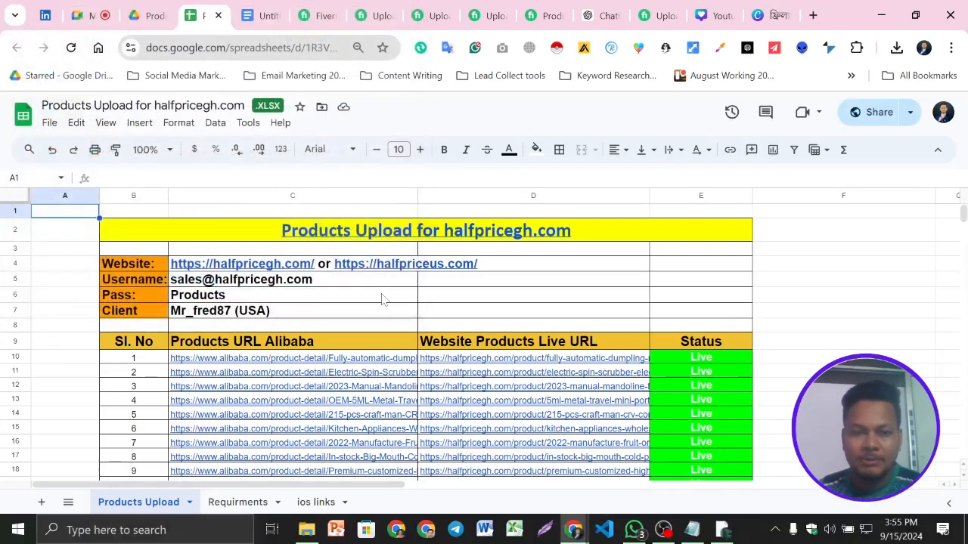
click(218, 15)
click(204, 8)
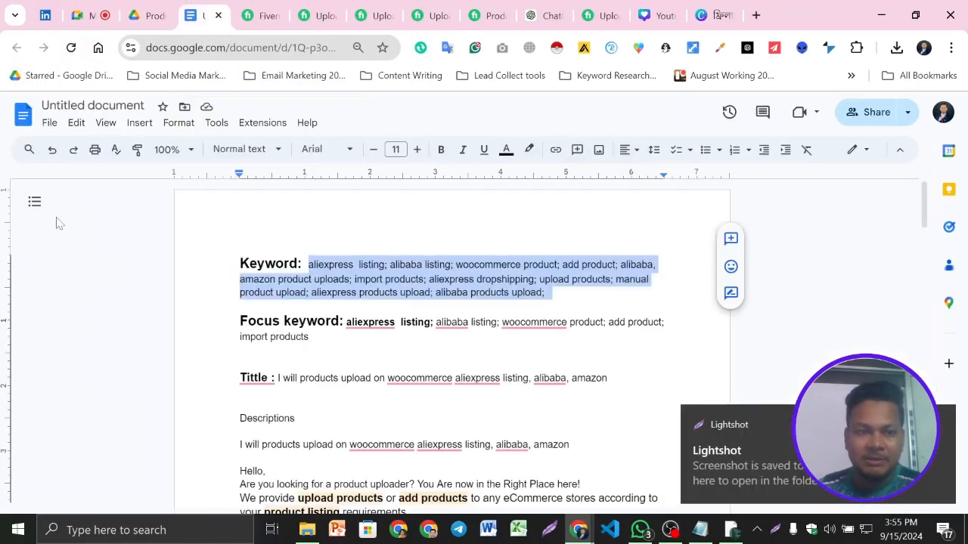
- Switch to the Downloads folder in File Explorer and refresh its file list
click(307, 530)
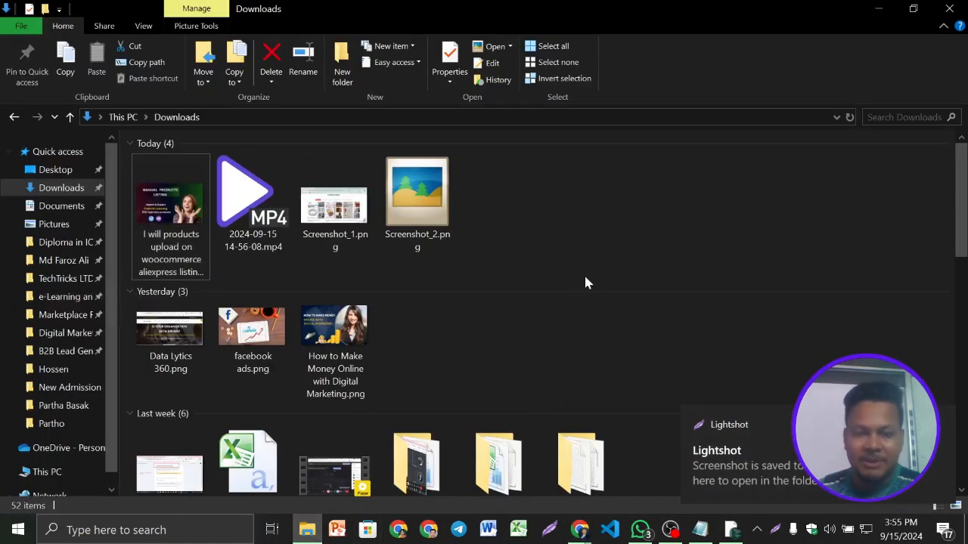
right_click(544, 224)
click(582, 281)
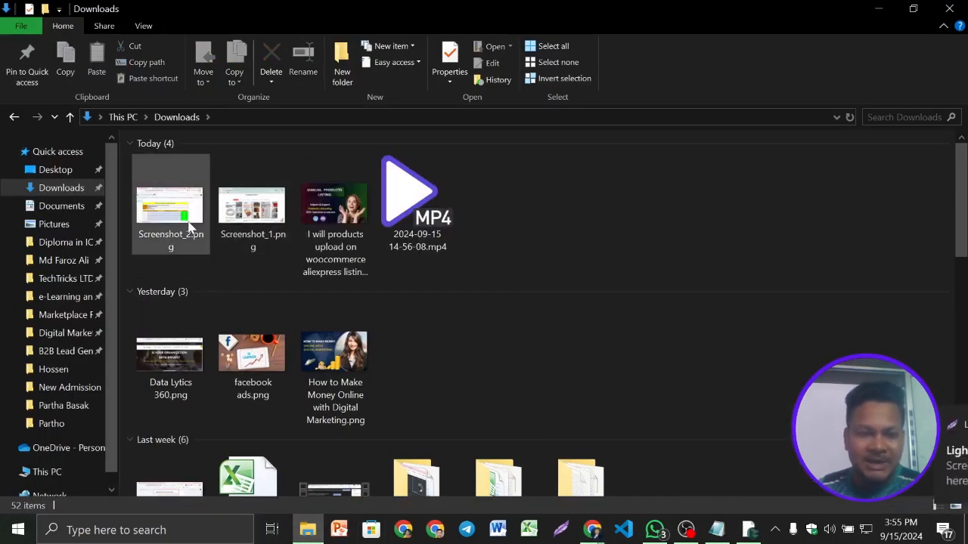
- Rename Screenshot_2.png as "I will products upload on woocommerce aliexpress listing, alibaba, amazon" using the copied title
right_click(190, 213)
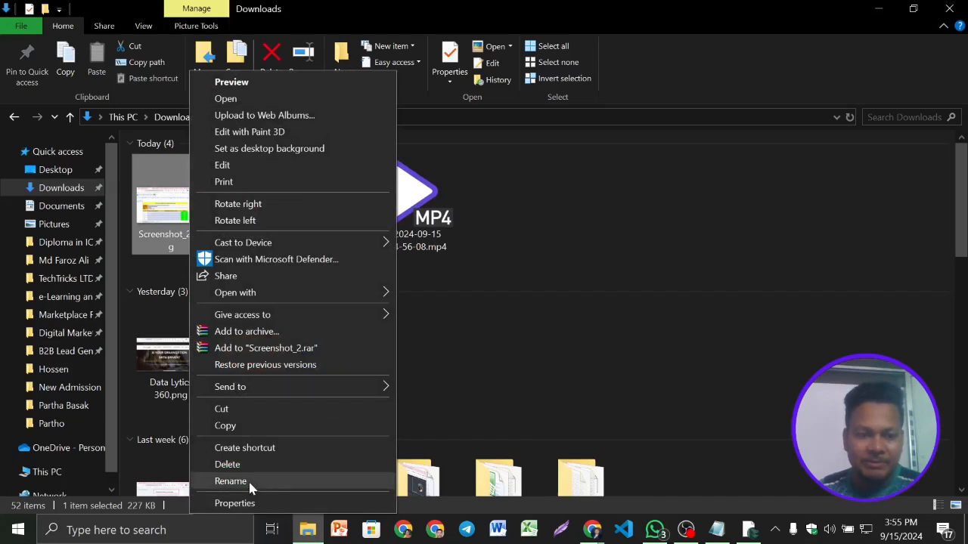
click(248, 481)
key(super+v)
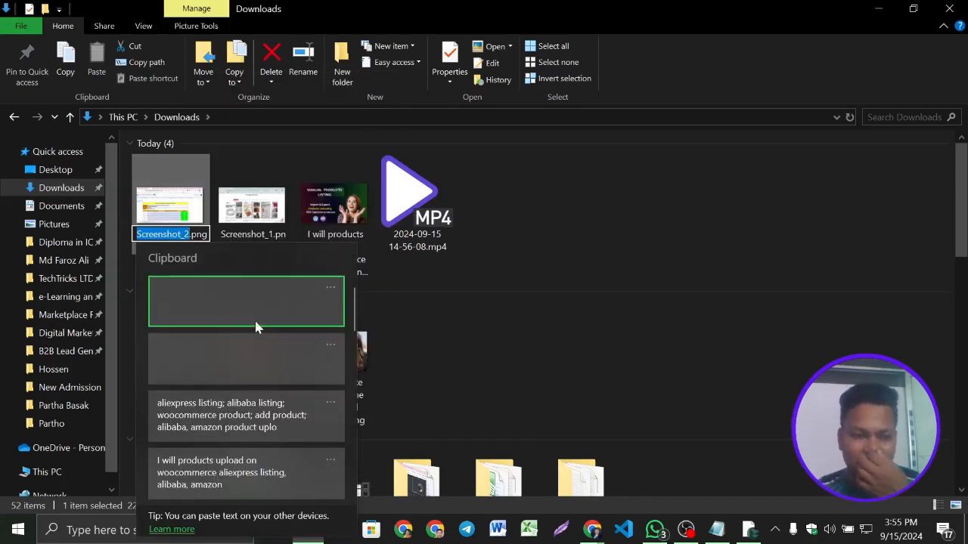
scroll(209, 426, down, 1)
click(209, 427)
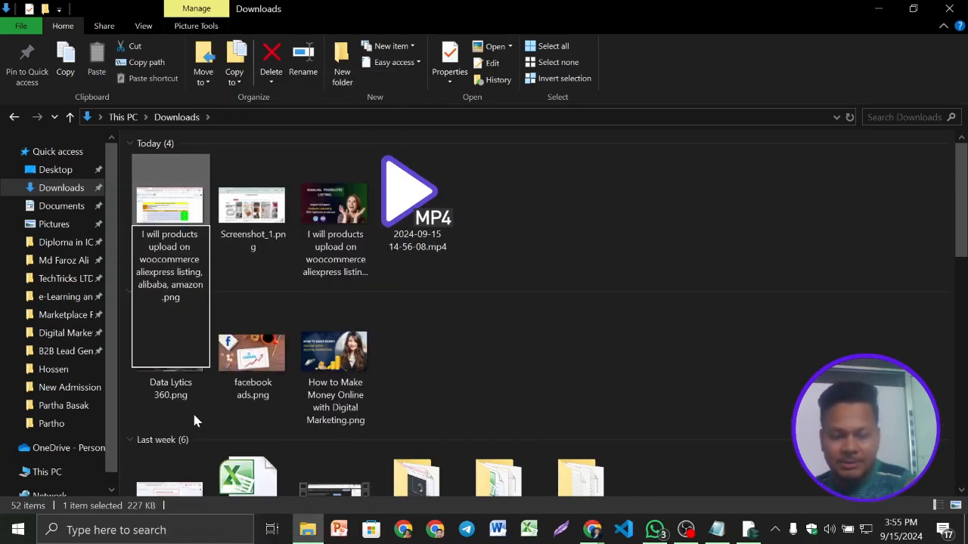
key(Return)
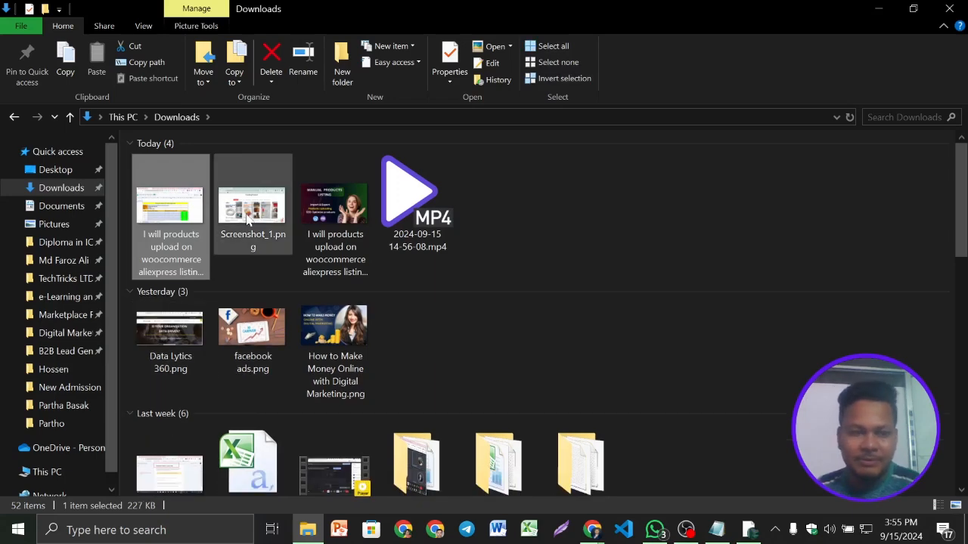
- Rename Screenshot_1.png with the copied keyword list that begins "aliexpress listing; alibaba listing; woocommerce product"
click(250, 219)
right_click(247, 223)
click(307, 481)
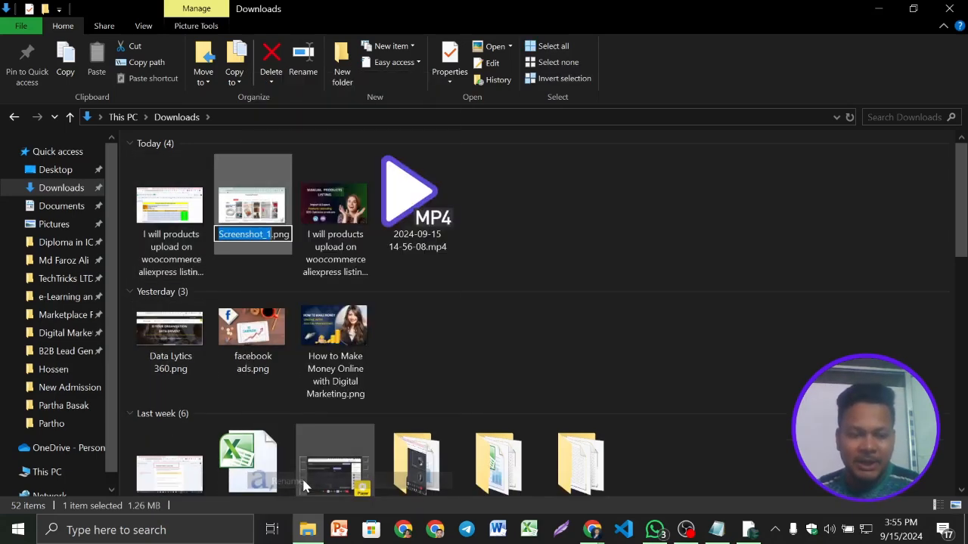
key(super+v)
click(292, 424)
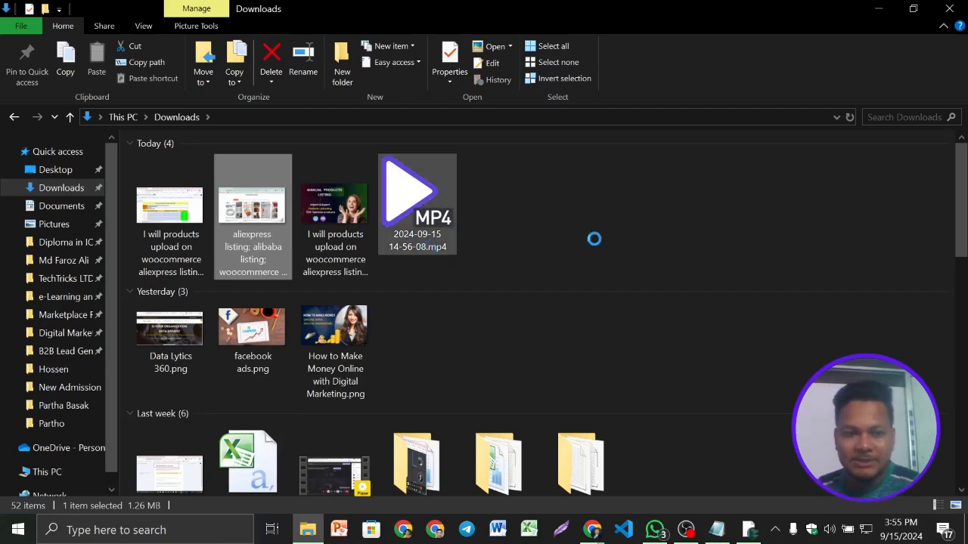
click(634, 266)
right_click(634, 266)
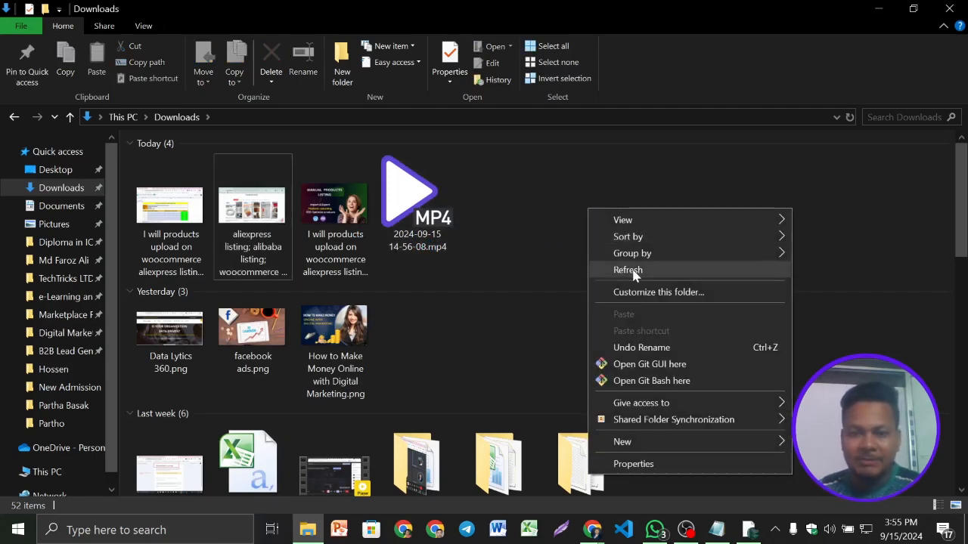
- Refresh the Downloads folder, preview the "Manual Products Listing" thumbnail image, and put File Explorer away
click(638, 270)
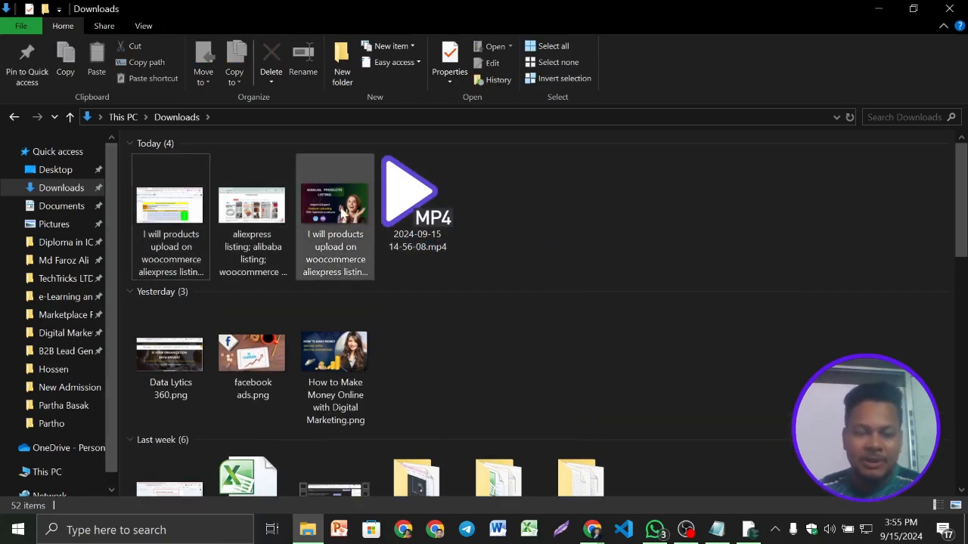
click(340, 212)
double_click(340, 214)
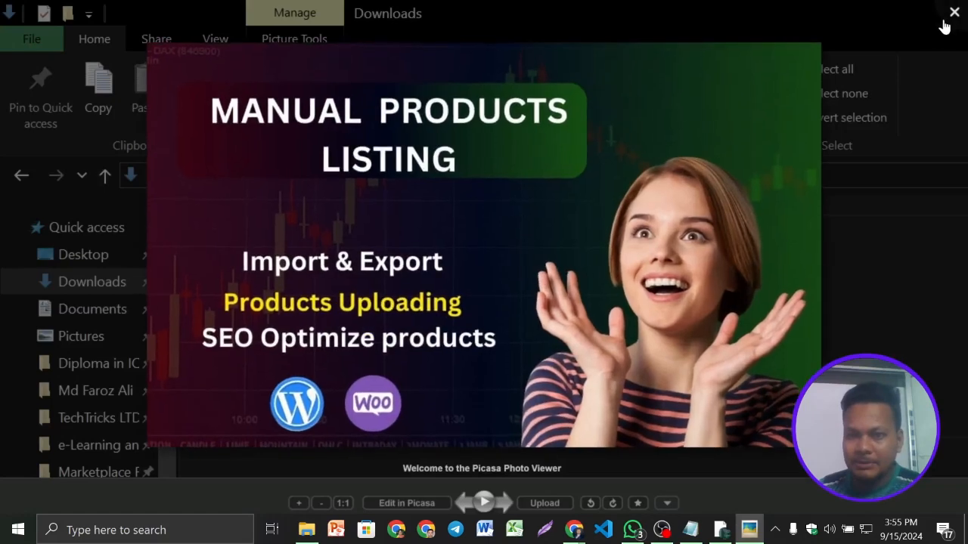
click(932, 33)
click(869, 7)
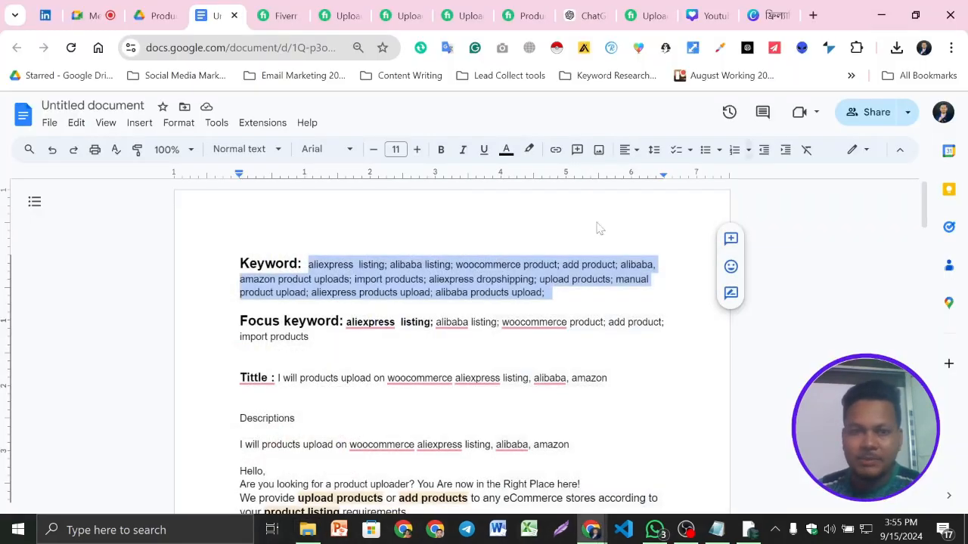
- Mute the microphone in the Google Meet call and toggle the pause of the screen recording in OBS
click(88, 7)
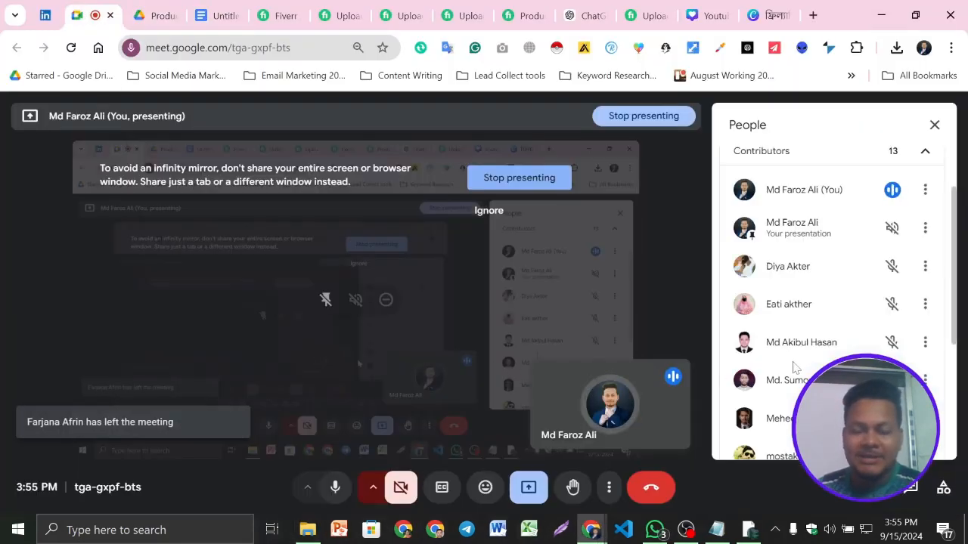
click(335, 488)
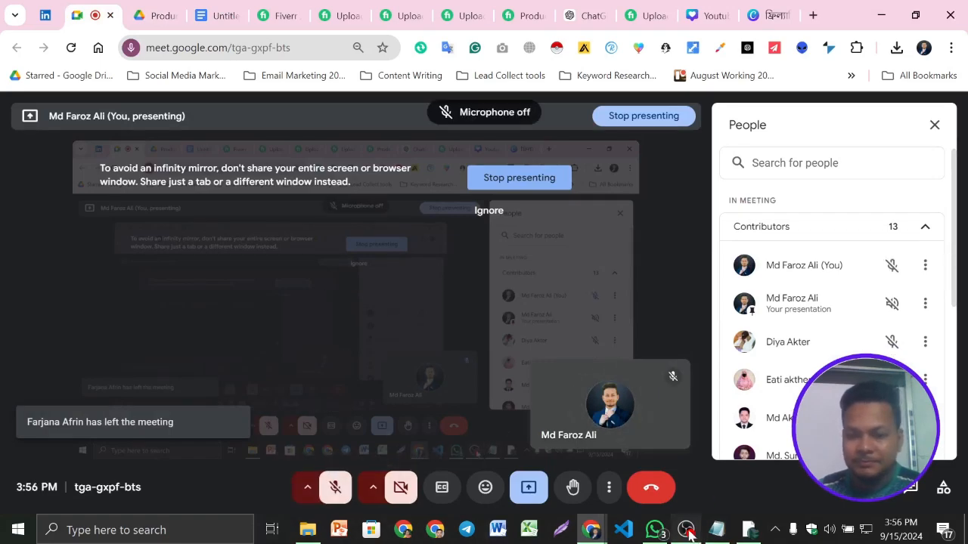
click(686, 529)
click(950, 369)
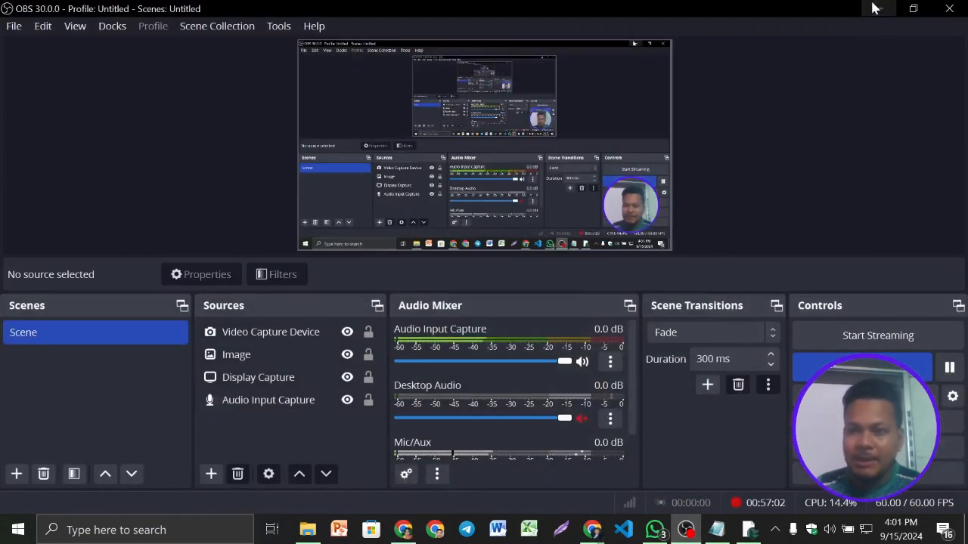
click(877, 8)
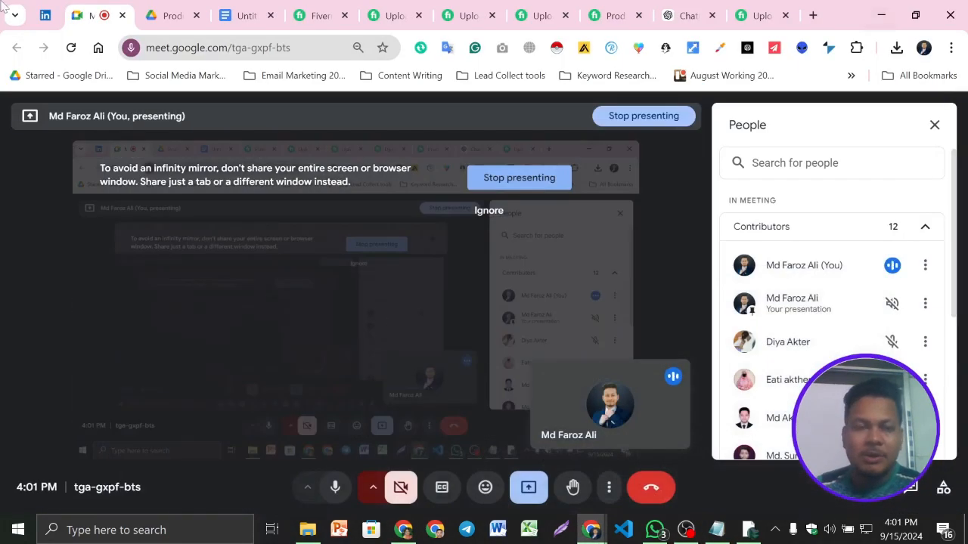
- Review the keywords, title and description in the gig's Google Docs document and its Products Upload folder in Drive
click(226, 13)
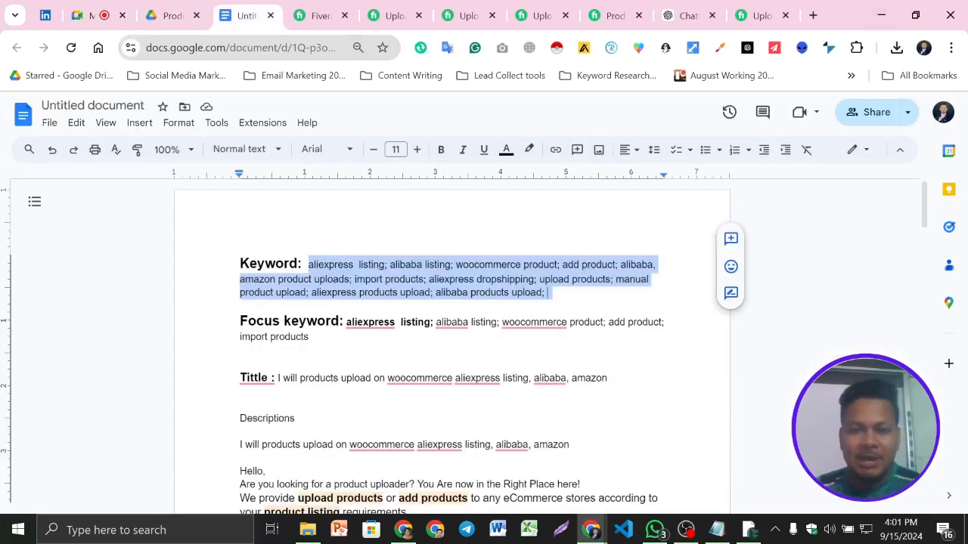
click(547, 293)
scroll(547, 302, down, 1)
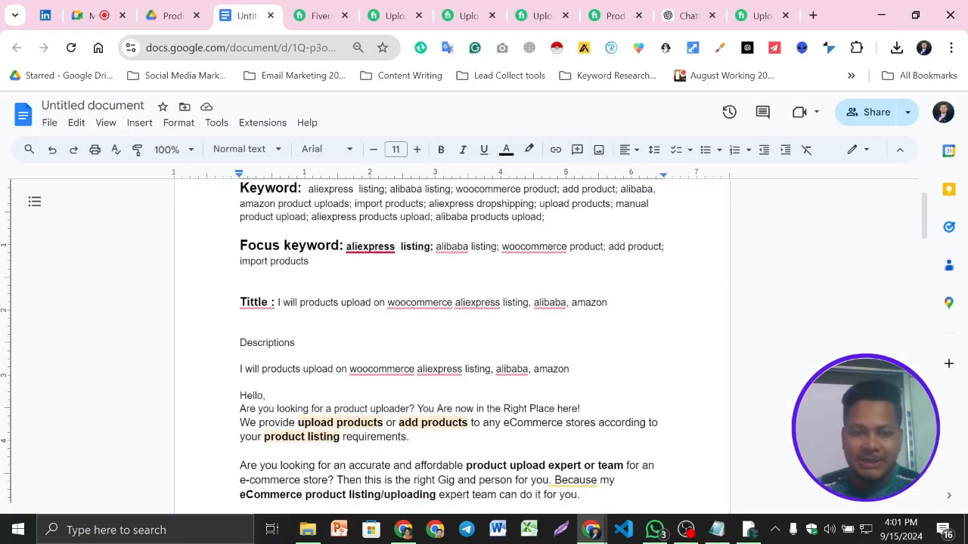
scroll(452, 340, down, 20)
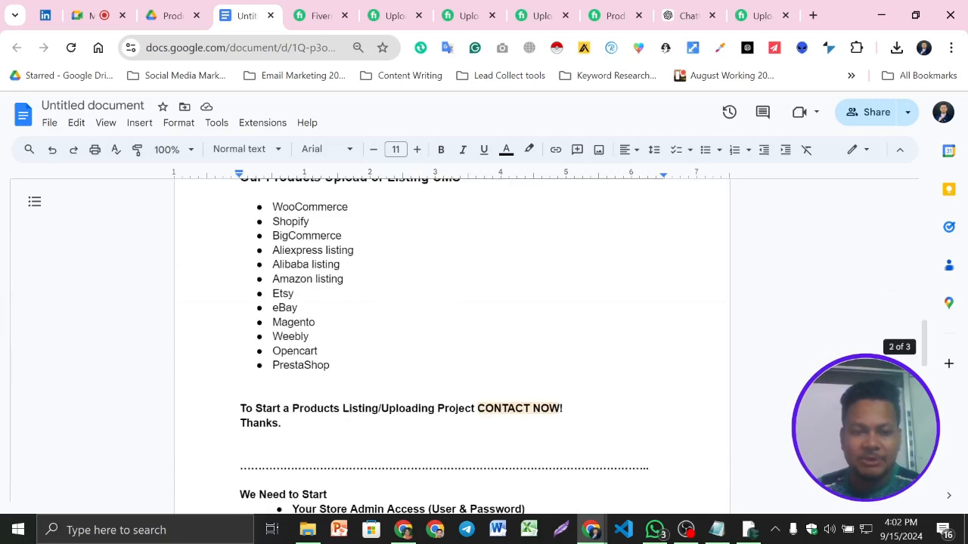
scroll(452, 340, down, 3)
scroll(452, 341, up, 15)
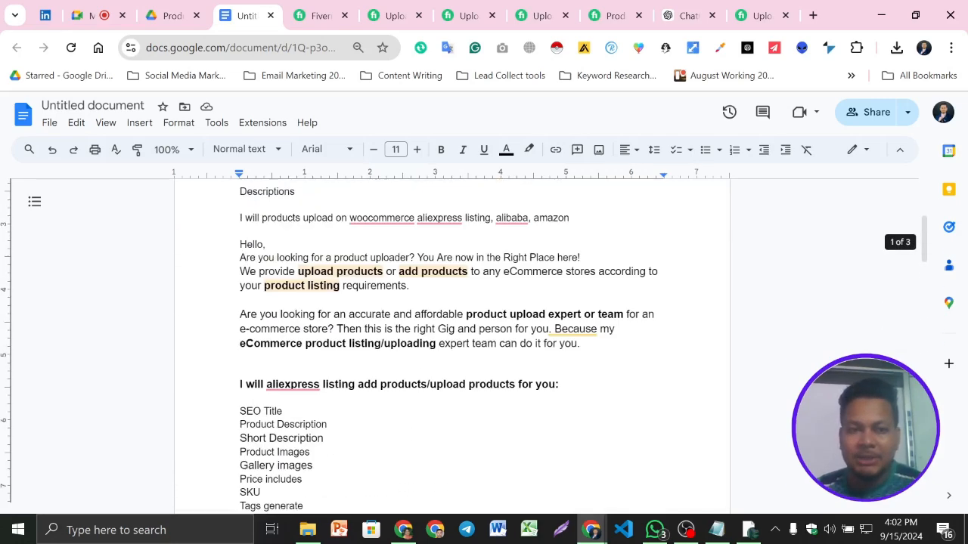
click(171, 15)
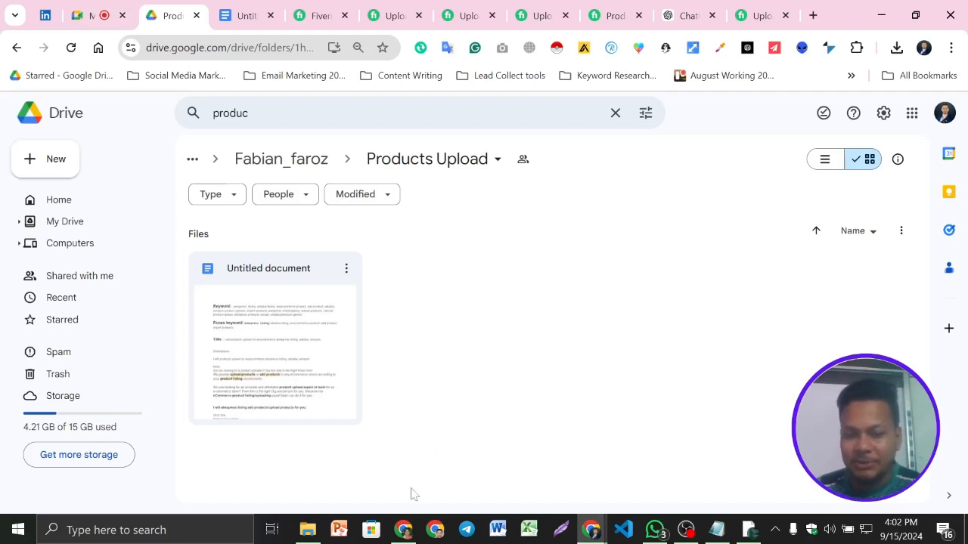
- Switch to the Fiverr window and examine the paused gigs list and the overview form of the gig being edited
click(403, 529)
scroll(348, 248, up, 1)
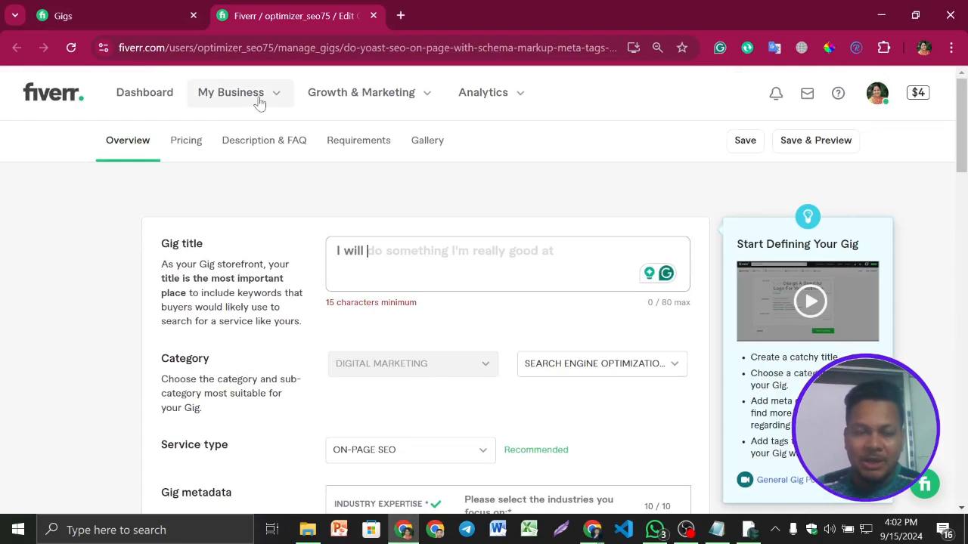
click(97, 9)
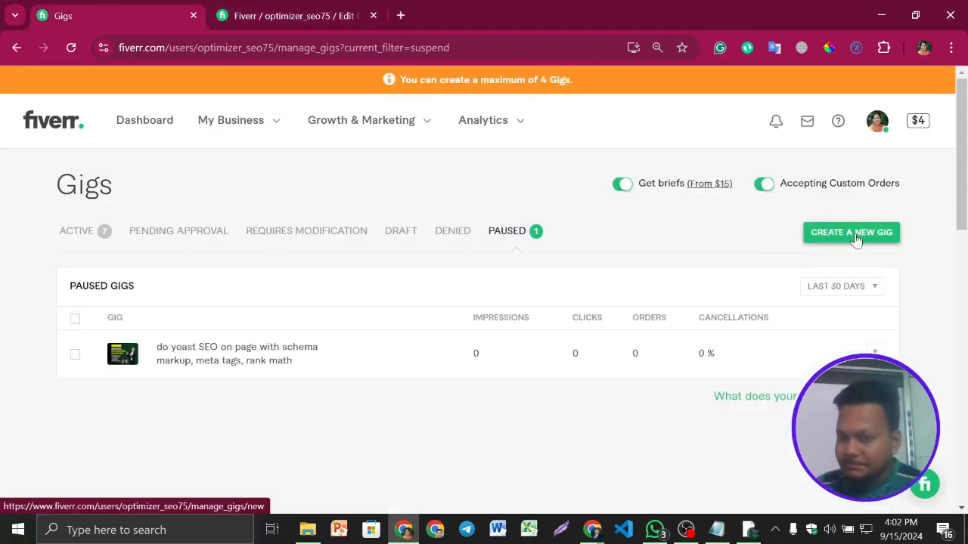
scroll(855, 240, down, 2)
scroll(847, 230, up, 1)
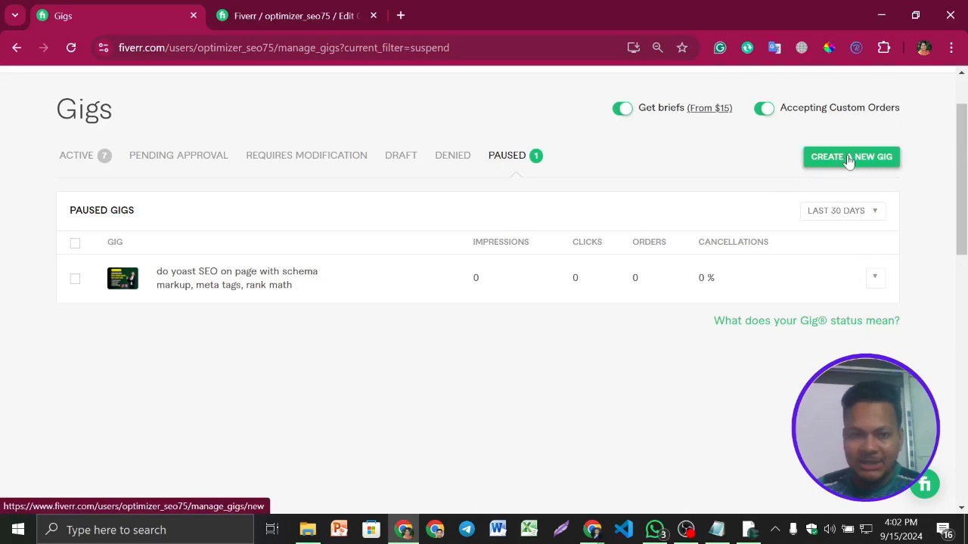
click(267, 8)
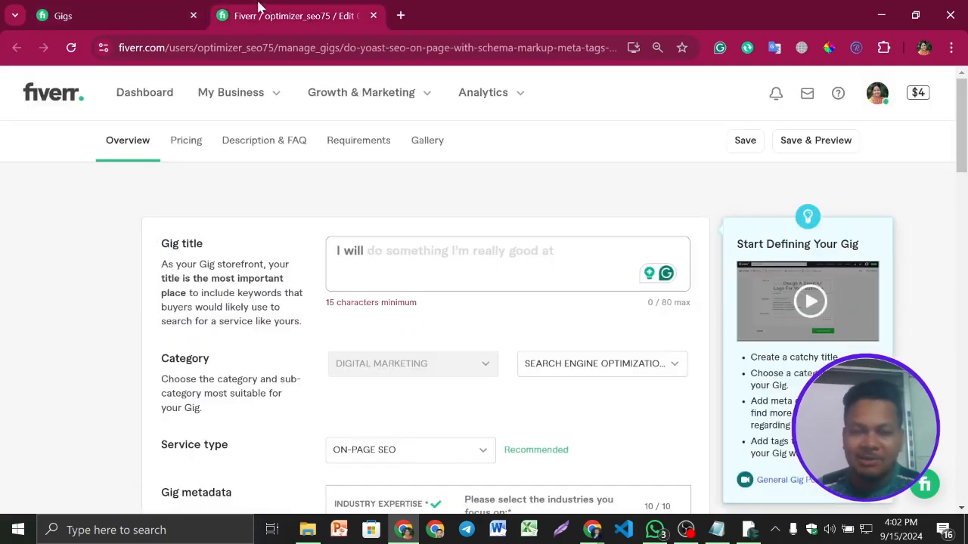
scroll(546, 276, down, 1)
scroll(549, 277, up, 1)
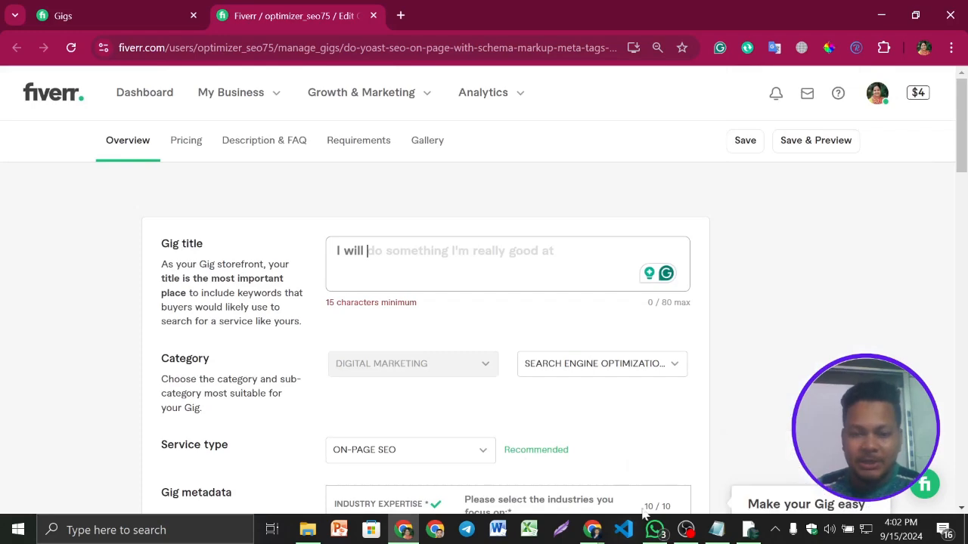
- Copy "products upload on woocommerce aliexpress listing, alibaba, amazon" from the Google Docs title line into the Fiverr gig title
mouse_move(592, 529)
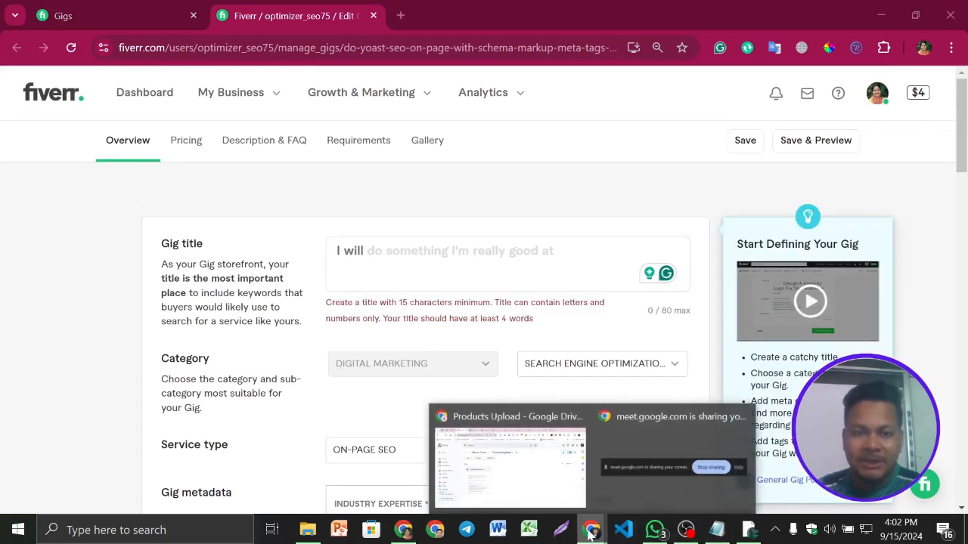
click(529, 486)
click(247, 15)
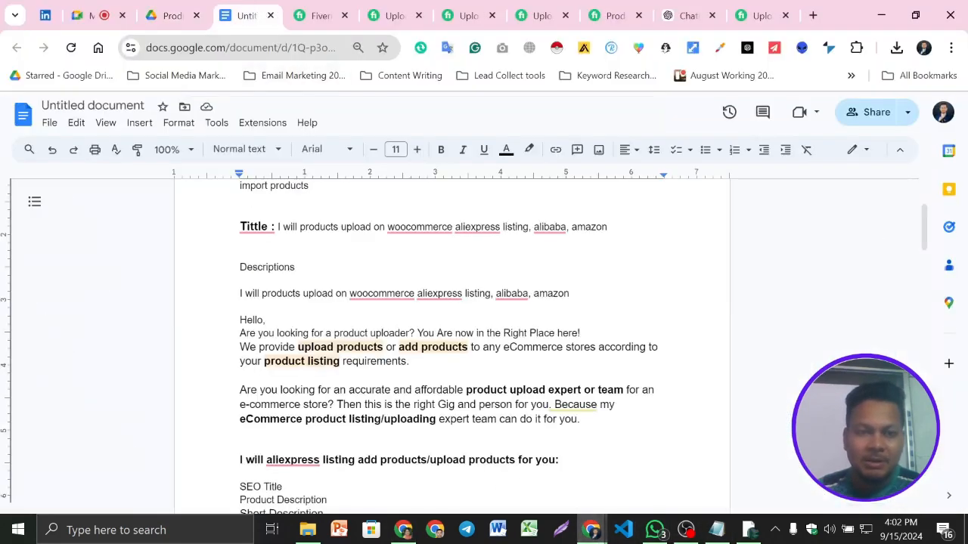
mouse_move(264, 228)
drag(299, 227, 610, 227)
key(ctrl+c)
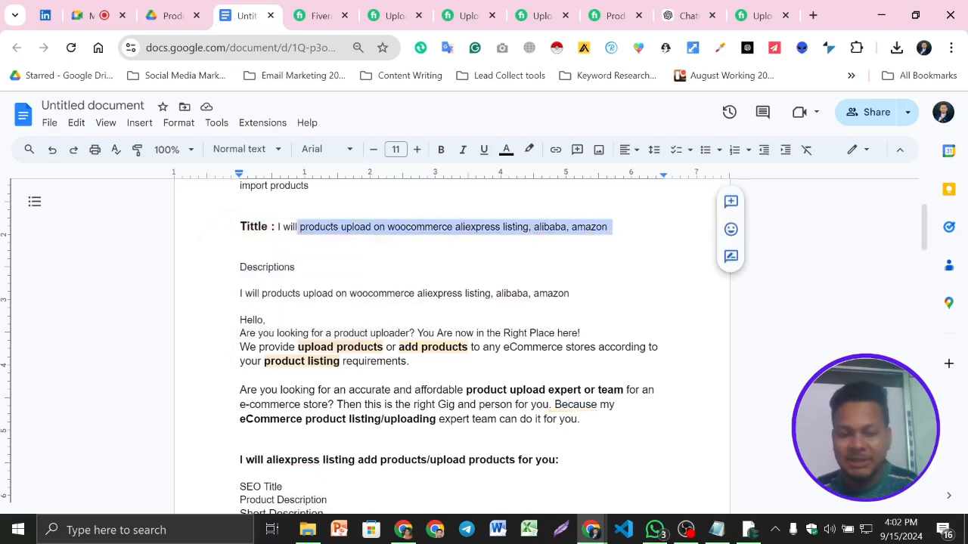
click(403, 530)
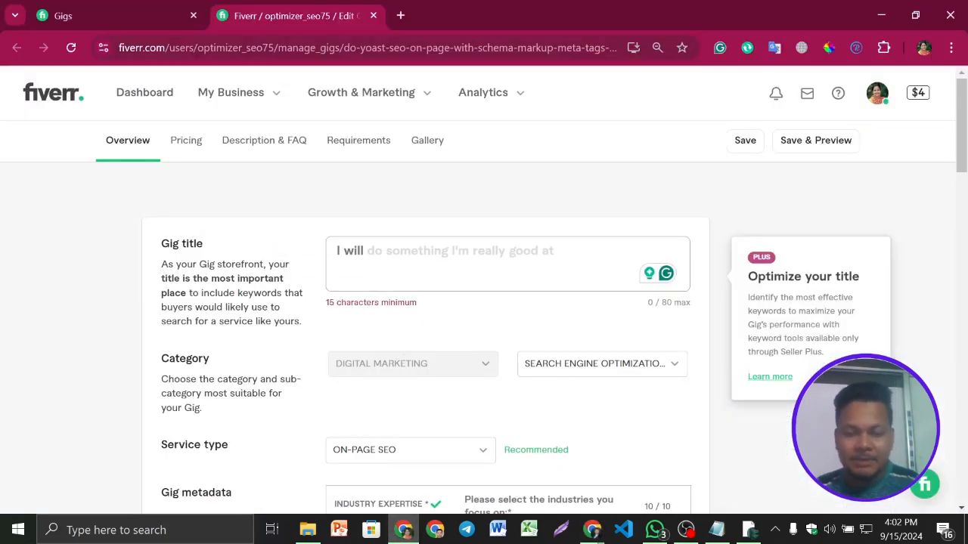
key(ctrl+v)
key(BackSpace)
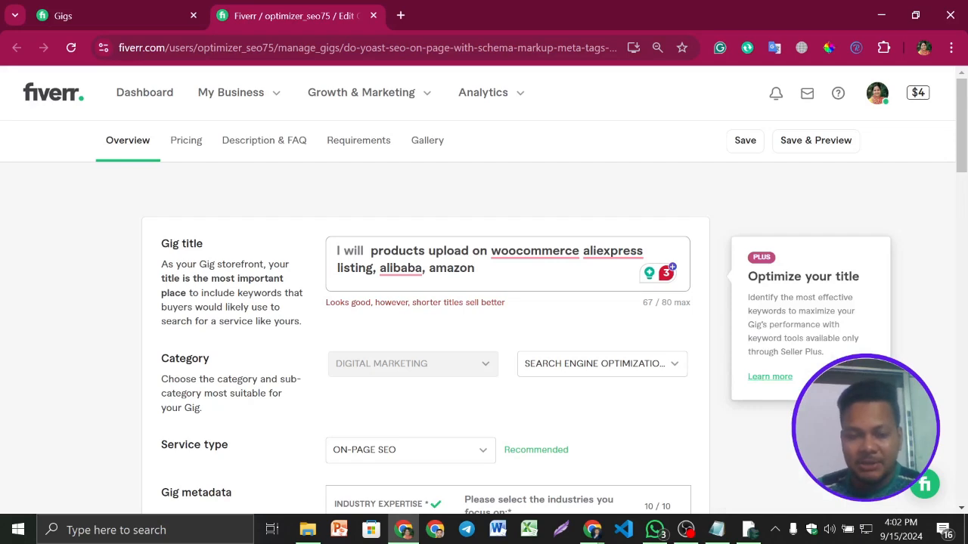
text(for)
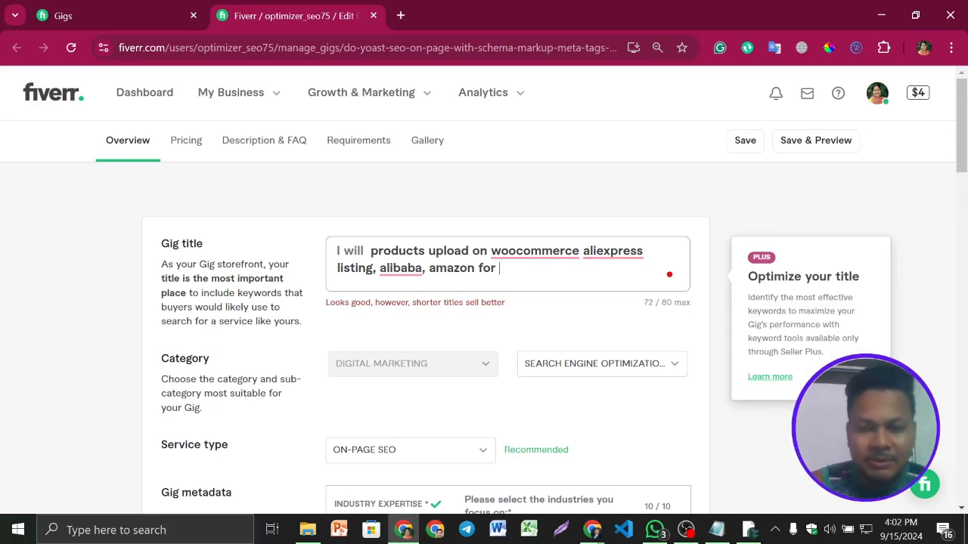
text( youi)
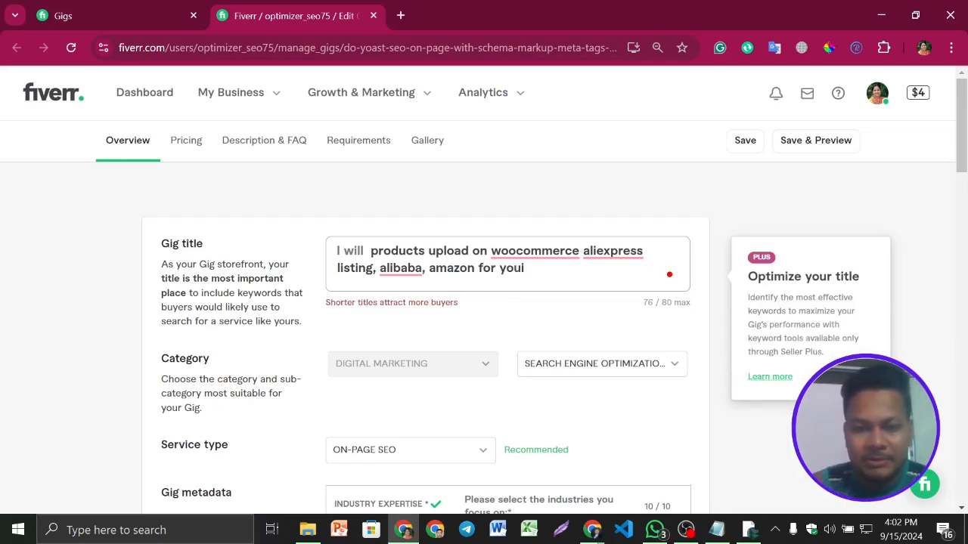
key(BackSpace)
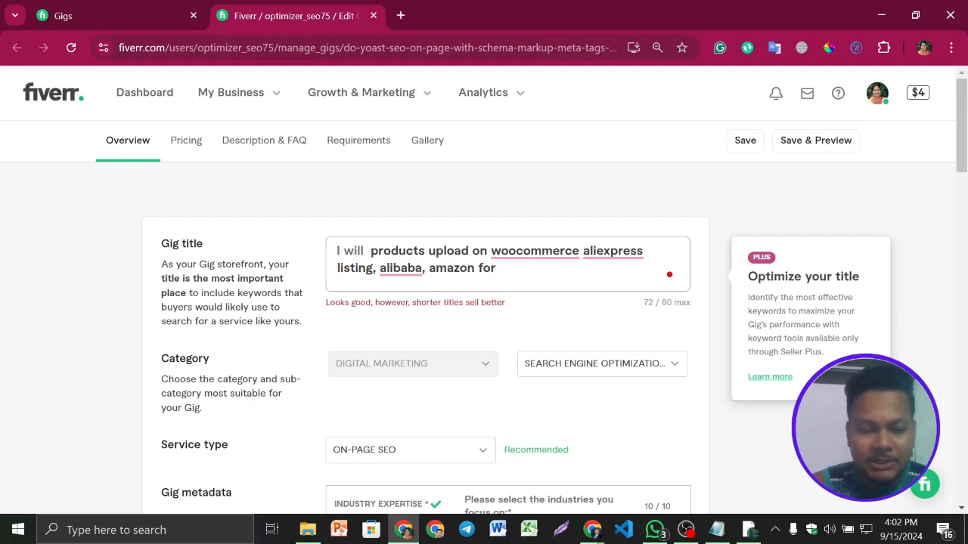
text(ecommerc)
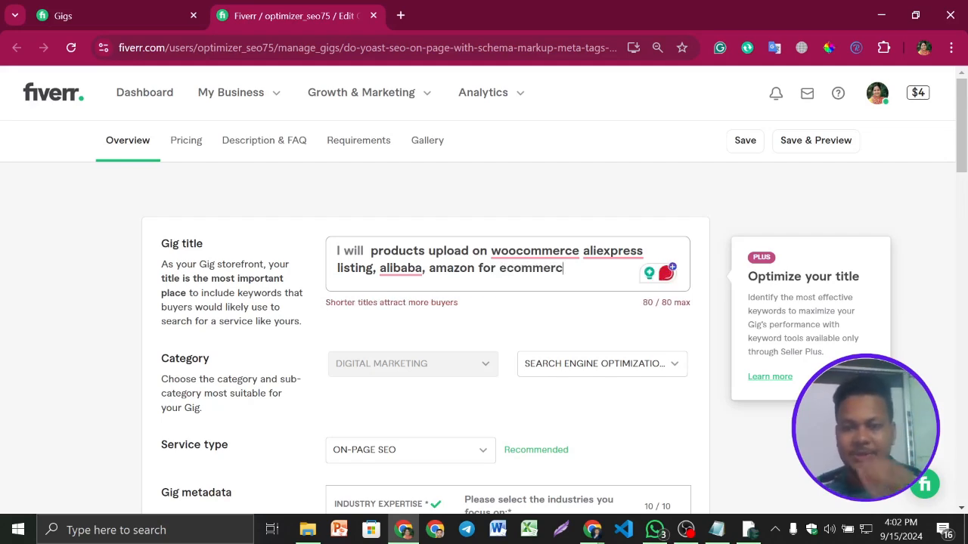
key(BackSpace)
key(BackSpace)
key(BackSpace)
key(BackSpace)
key(BackSpace)
key(BackSpace)
key(BackSpace)
key(BackSpace)
key(BackSpace)
key(BackSpace)
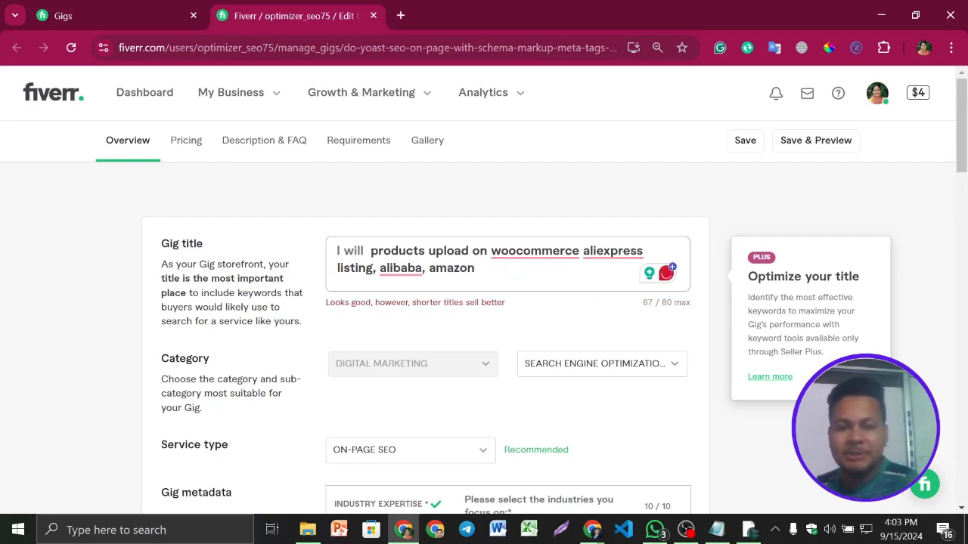
- Remove the extra space before "products" in the gig title and append ", ebay" after "amazon"
key(BackSpace)
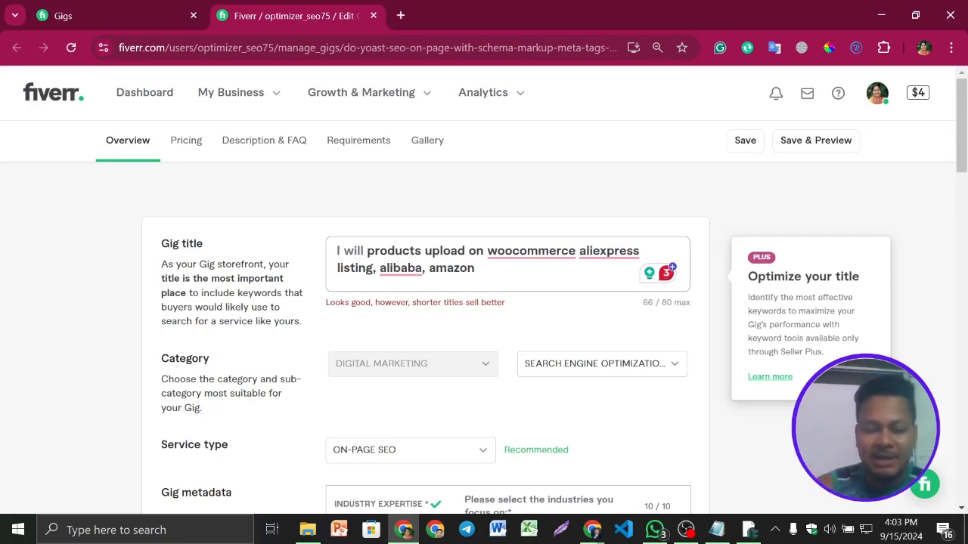
text(, ebay)
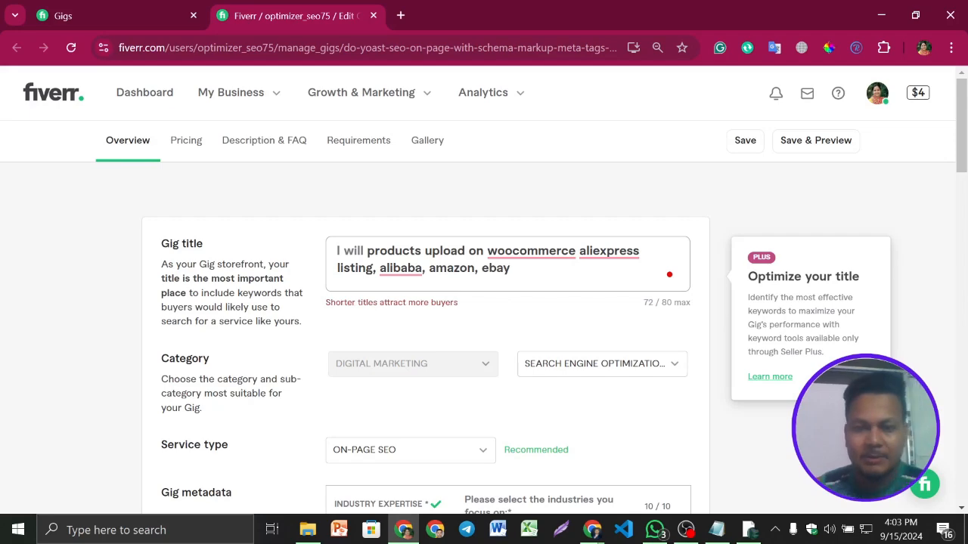
- Append ", ebay" to the description's opening line and "ebay" to the title line in the Google Docs document, and return to Fiverr
double_click(496, 267)
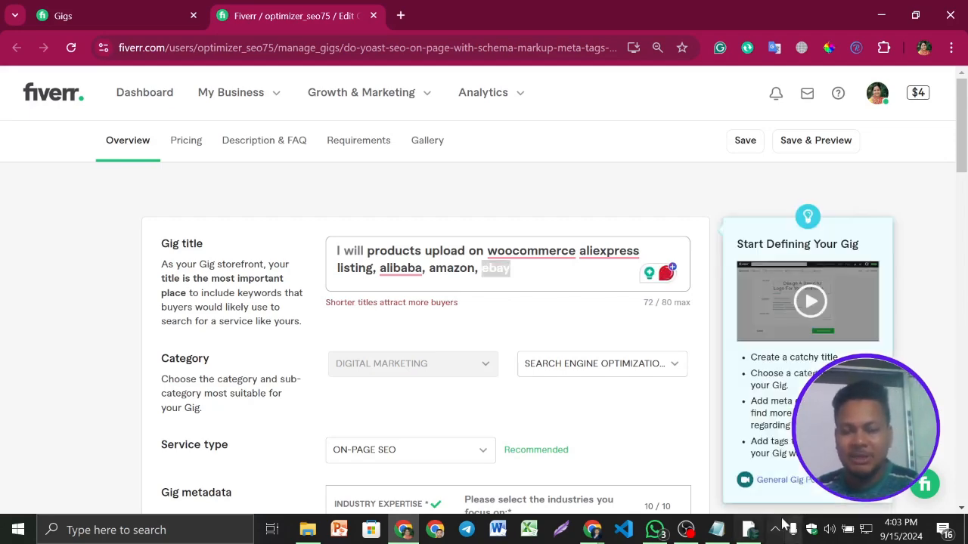
mouse_move(591, 535)
click(518, 461)
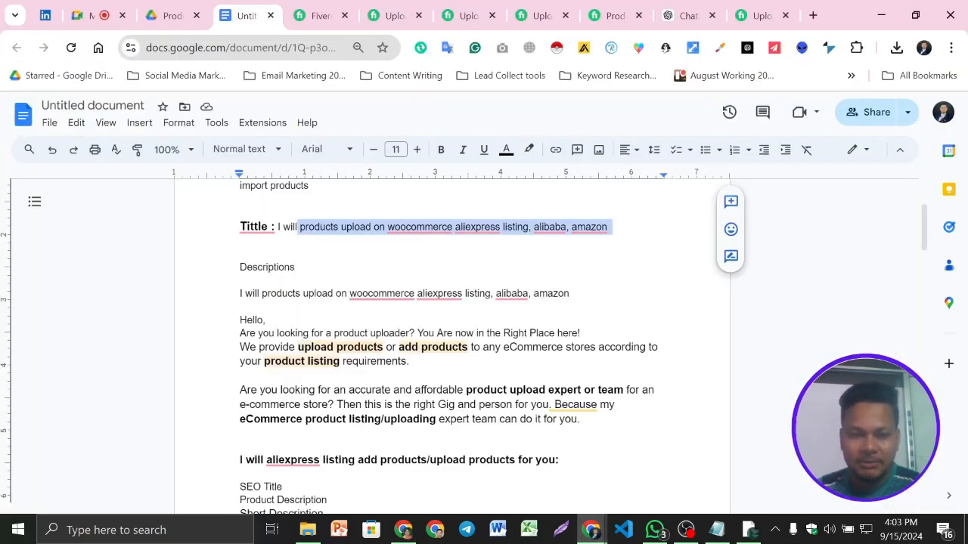
click(570, 293)
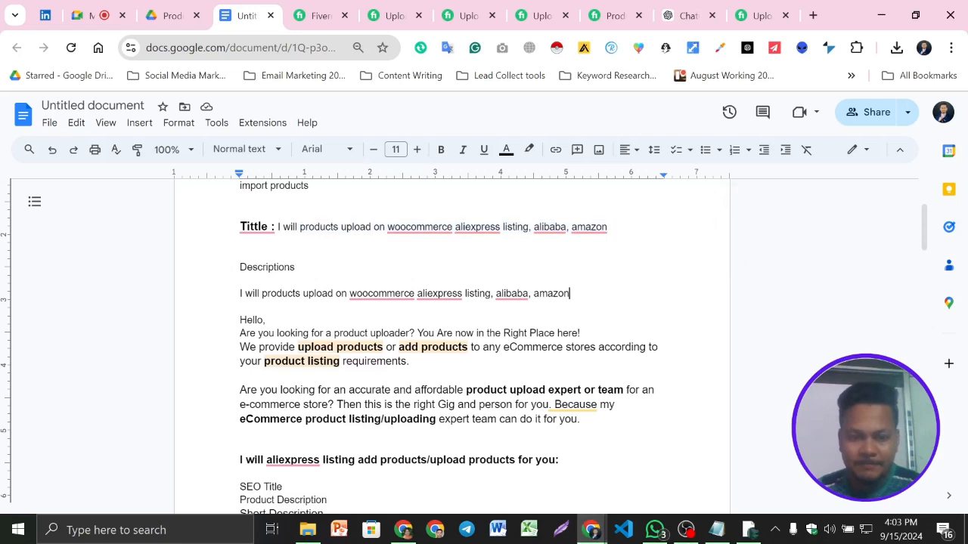
text(, )
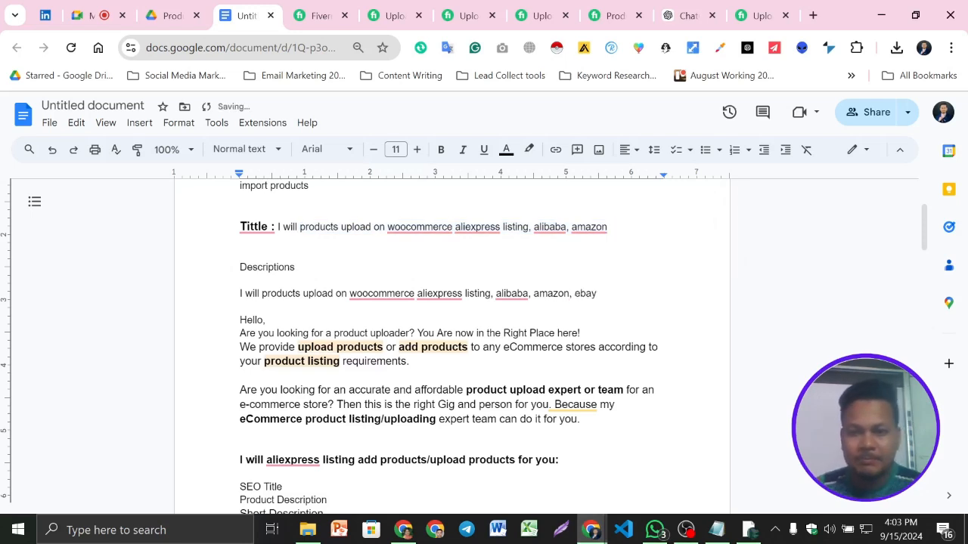
text(ebay)
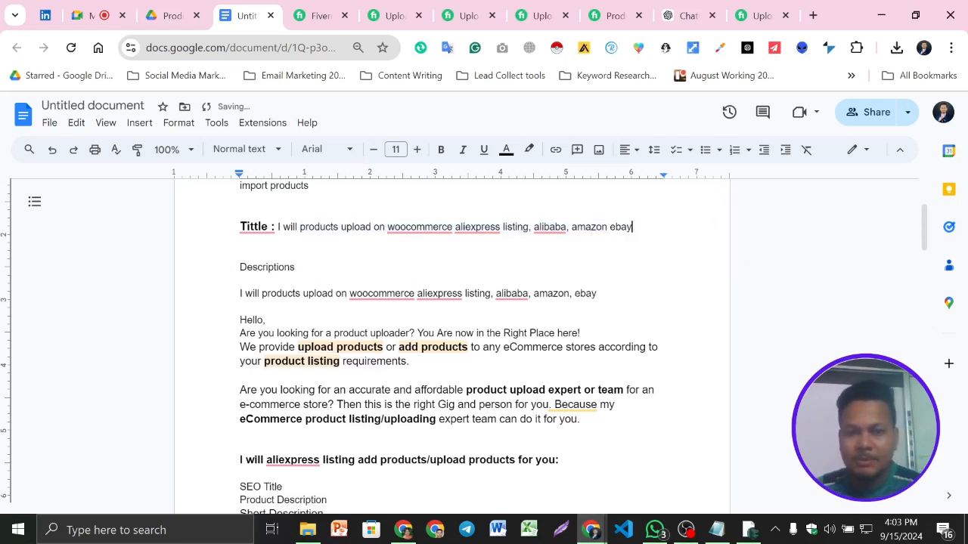
click(403, 530)
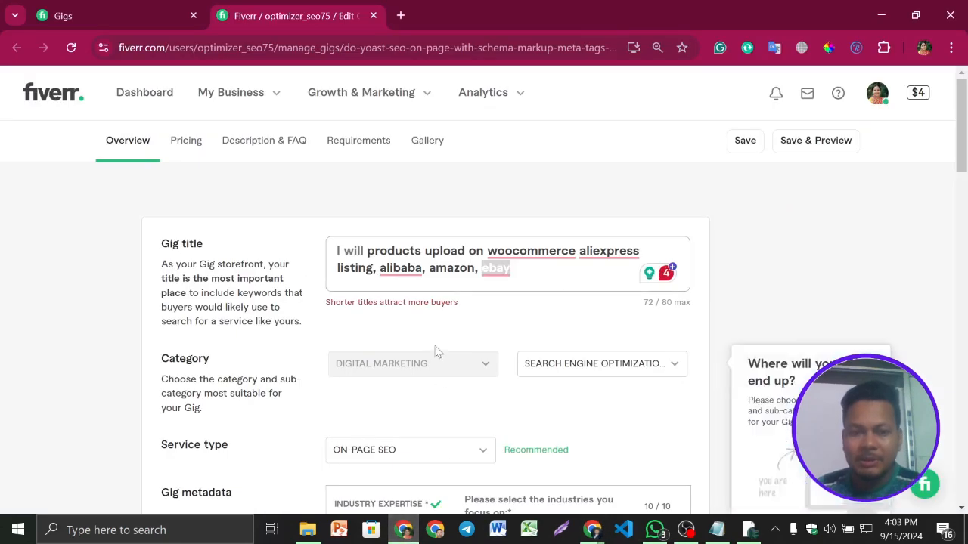
- Examine the subcategory options available under Digital Marketing for the gig, leaving Search Engine Optimization selected
click(558, 273)
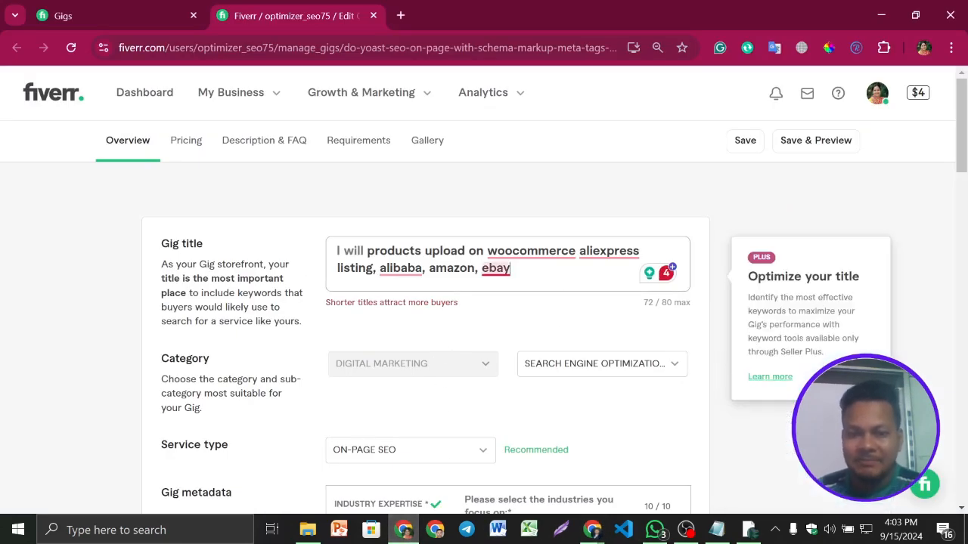
mouse_move(509, 270)
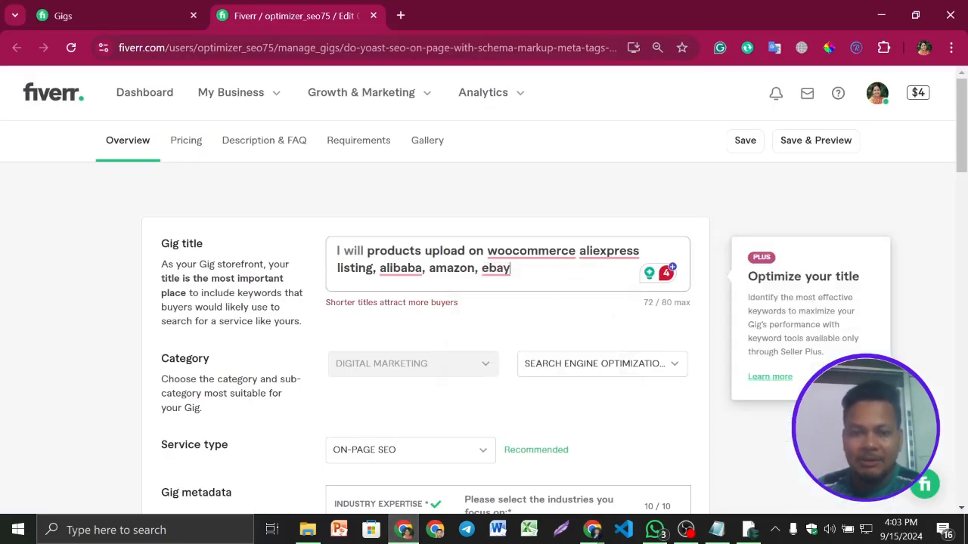
scroll(484, 303, down, 1)
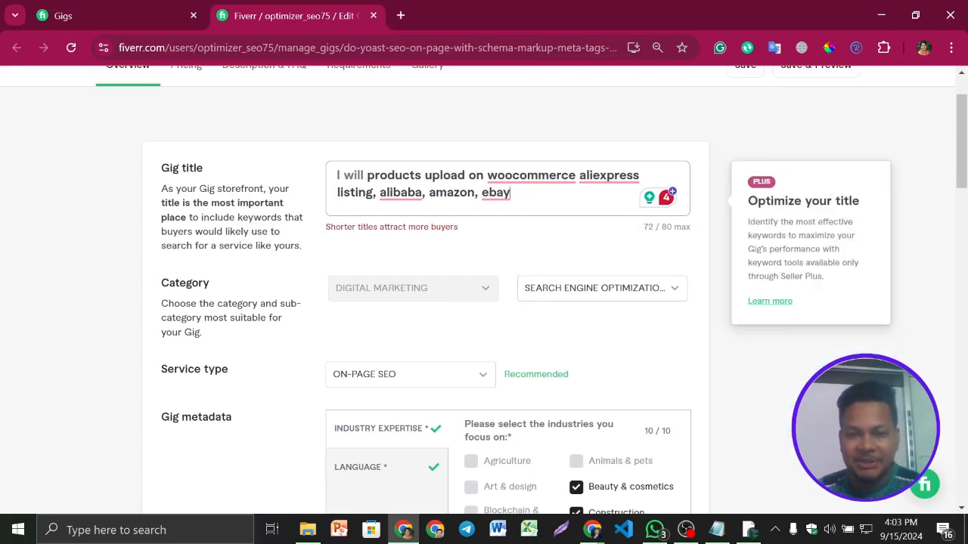
scroll(484, 274, down, 1)
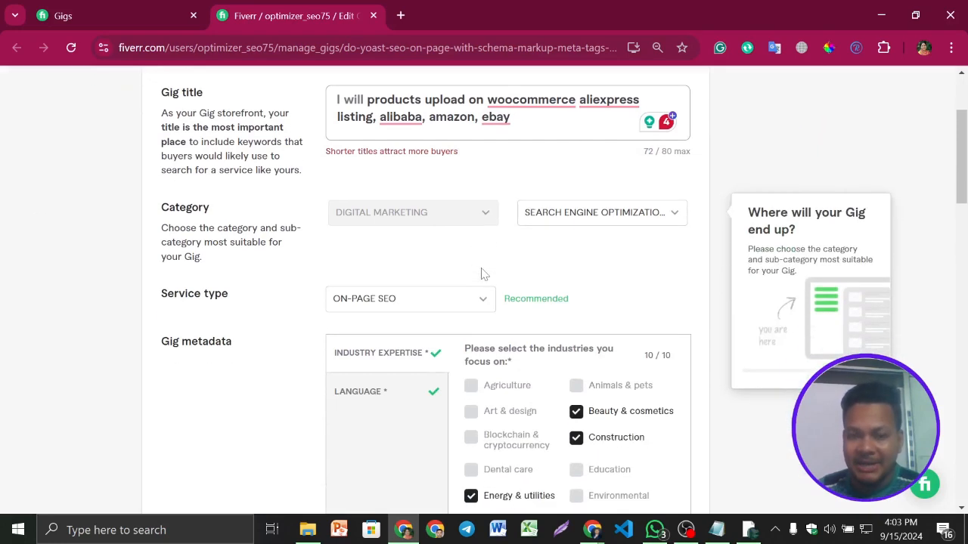
click(594, 217)
scroll(601, 378, down, 3)
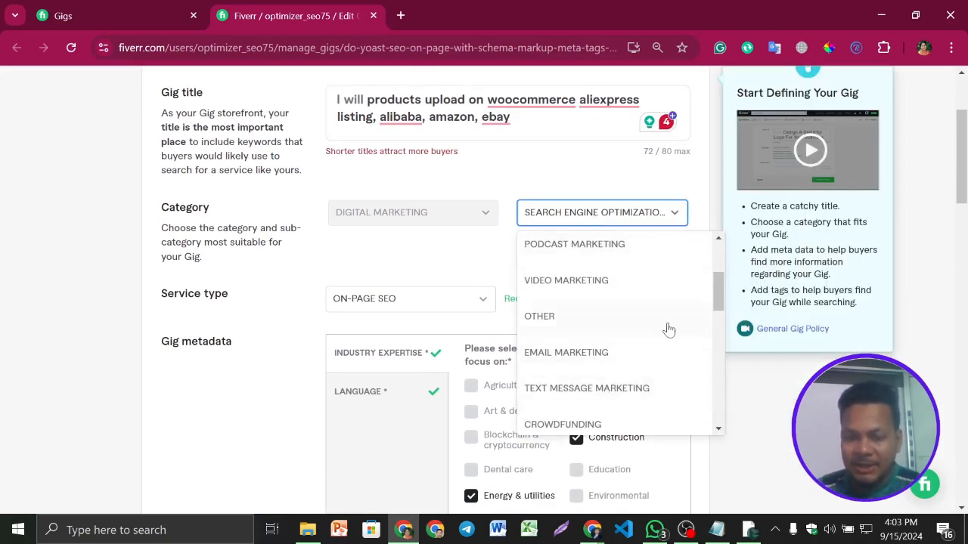
scroll(603, 309, down, 3)
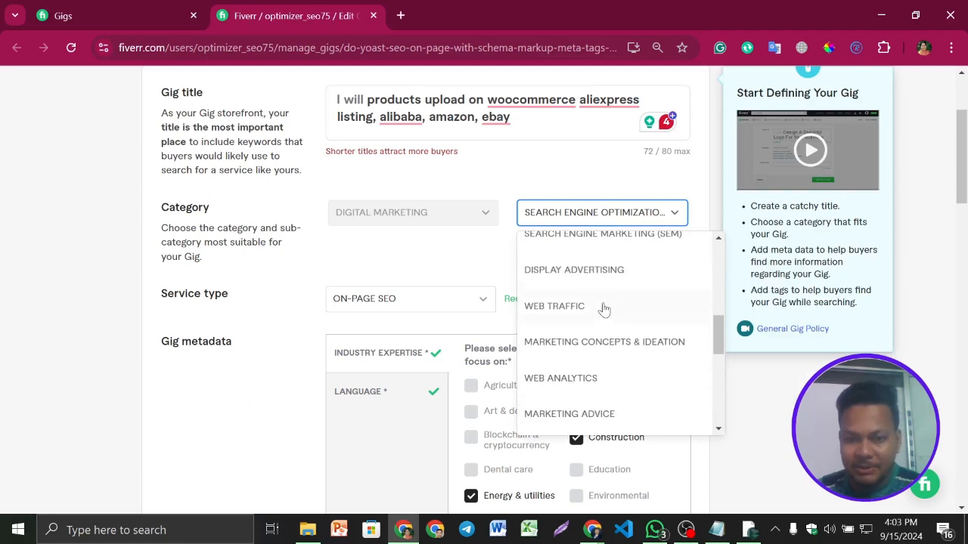
scroll(640, 287, down, 5)
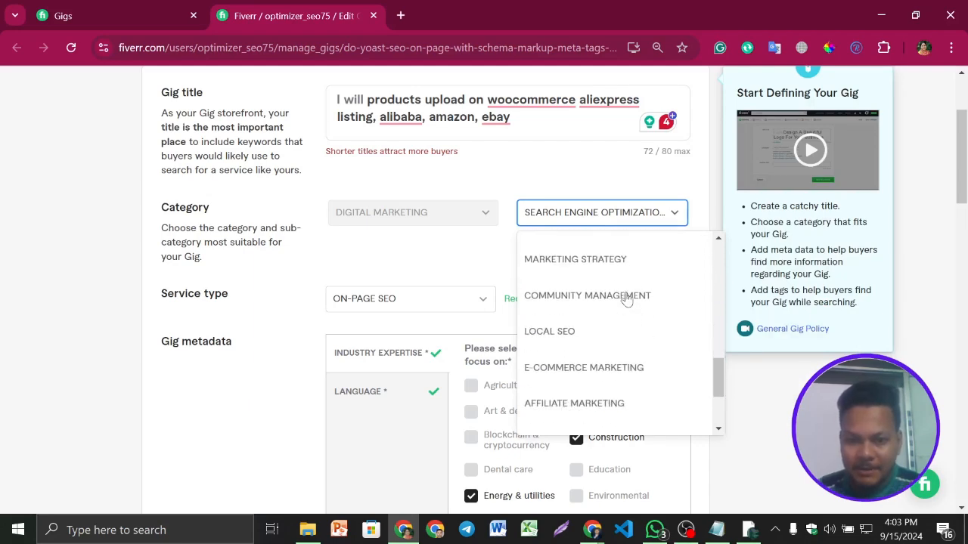
scroll(625, 310, up, 10)
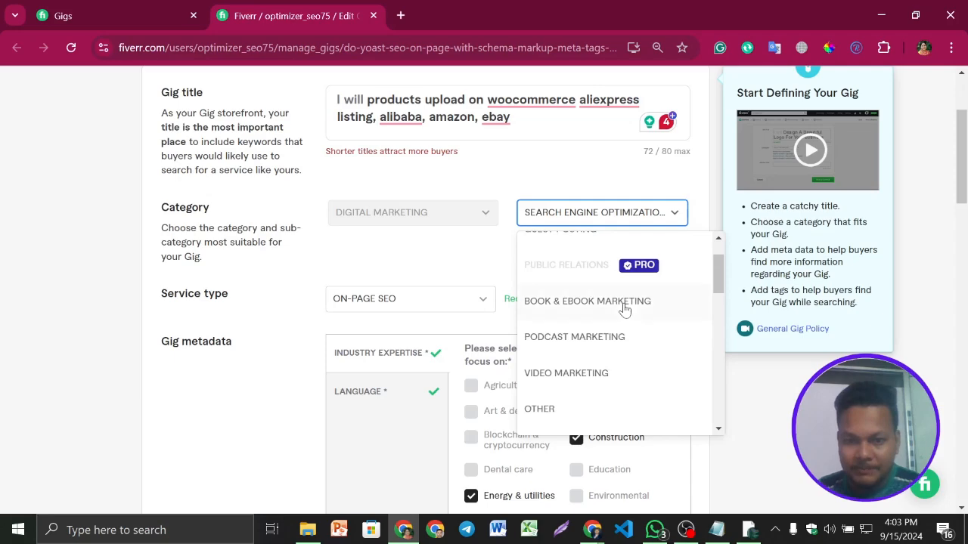
scroll(628, 337, up, 2)
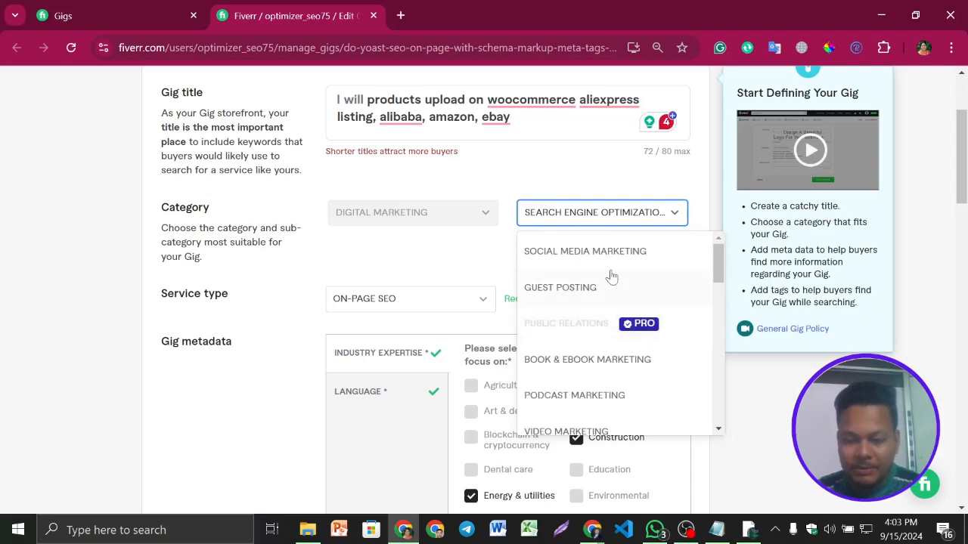
click(454, 221)
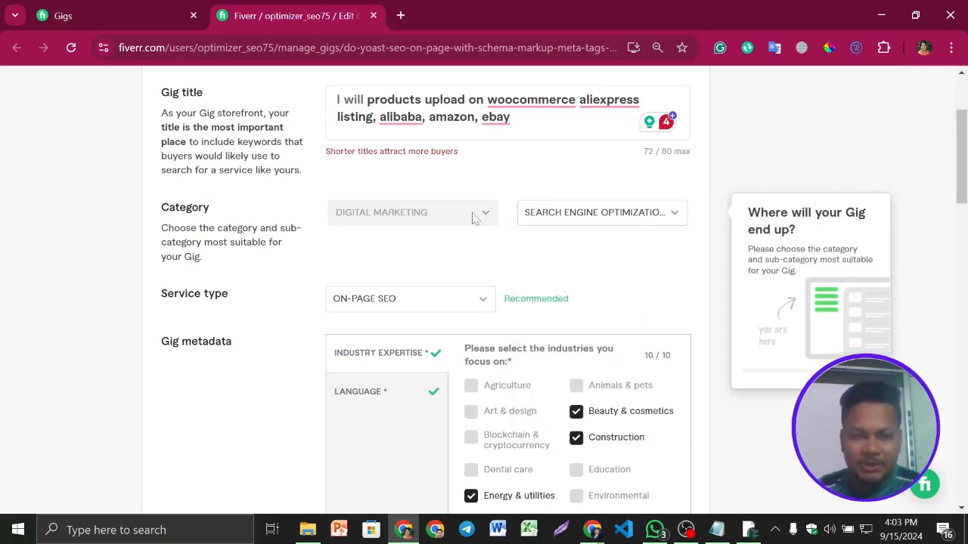
- Review the gig's overview form from the title and service type through the industry expertise choices
scroll(475, 218, down, 2)
scroll(484, 196, up, 1)
scroll(494, 227, up, 3)
click(167, 8)
click(310, 6)
scroll(514, 322, down, 5)
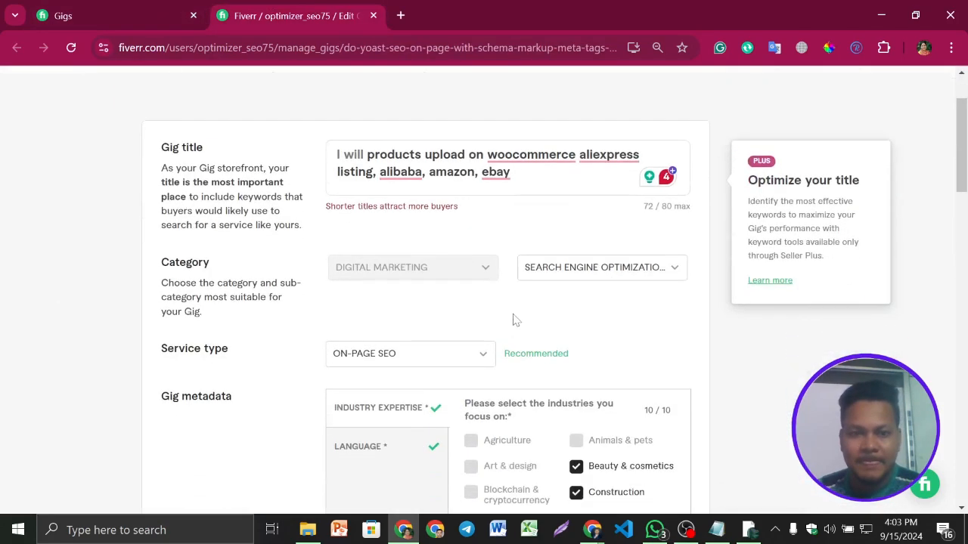
scroll(484, 293, down, 2)
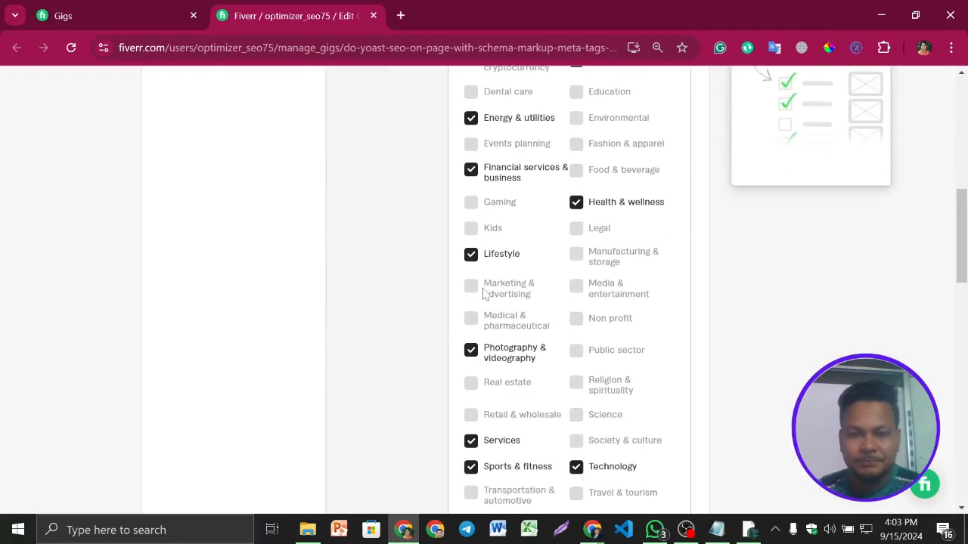
scroll(411, 350, up, 6)
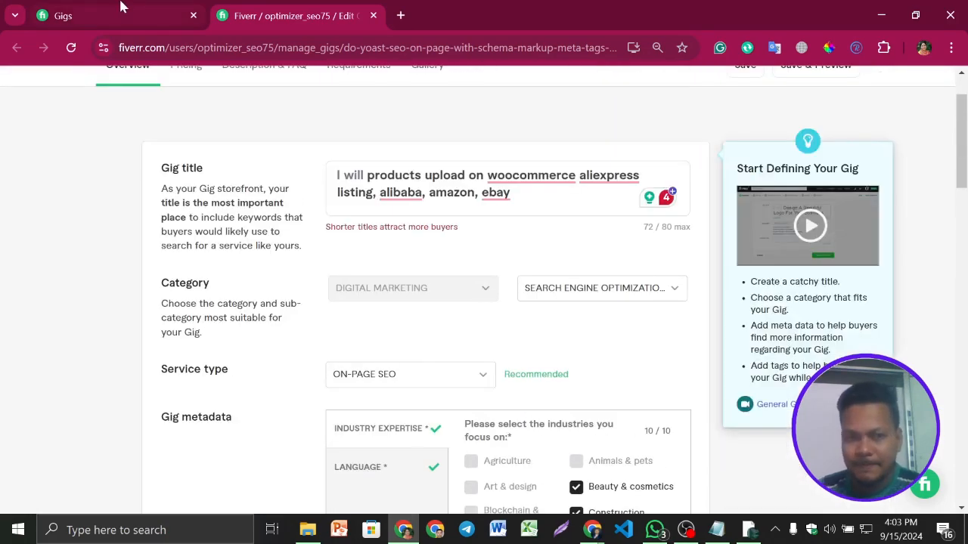
- Switch to the Google Meet call, stop presenting the screen, and mute and unmute the microphone
mouse_move(592, 529)
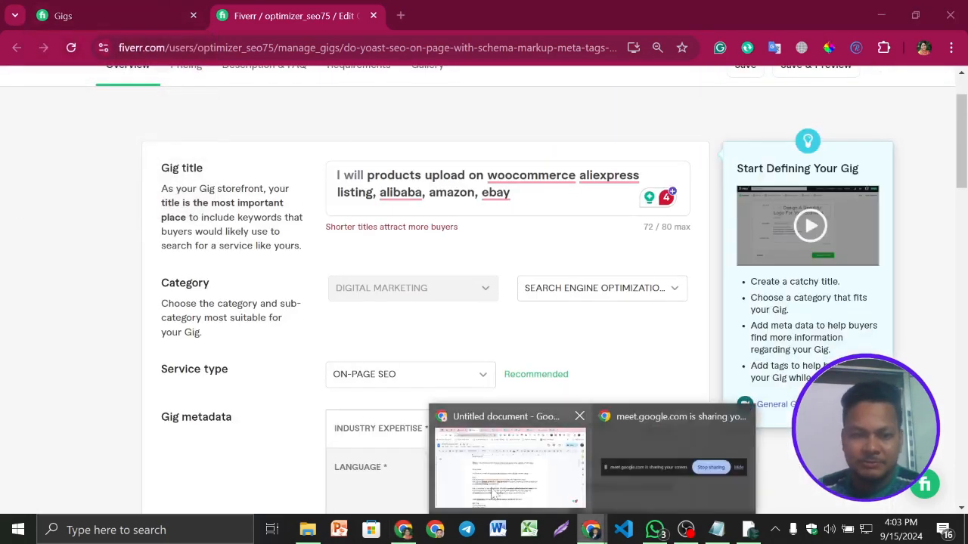
click(506, 499)
click(104, 9)
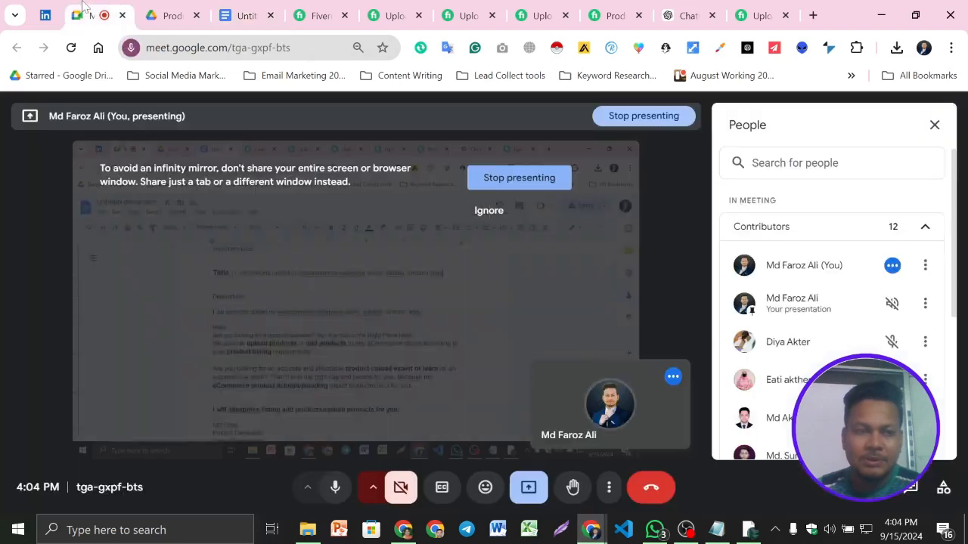
click(335, 490)
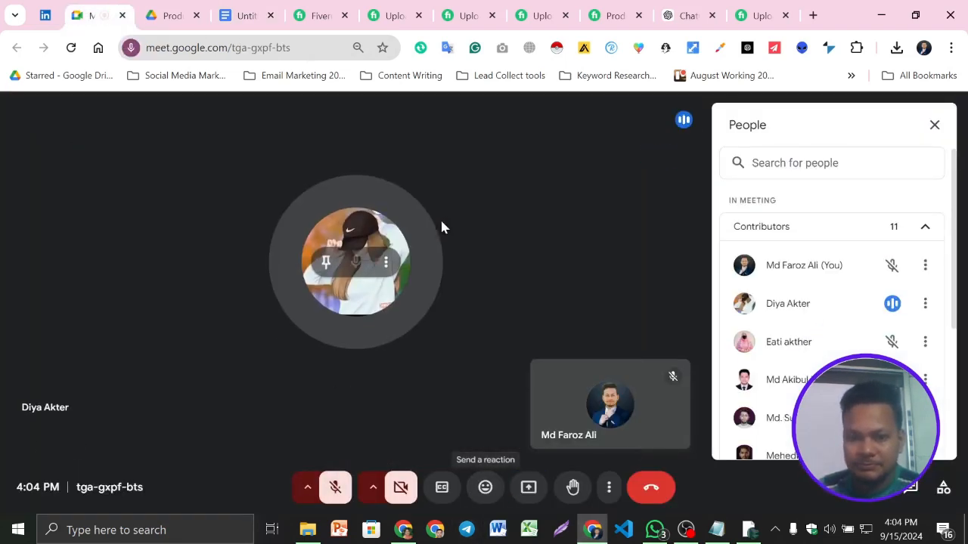
click(333, 497)
- Look through the meeting's contributors list and the participants' microphone states
scroll(883, 344, down, 3)
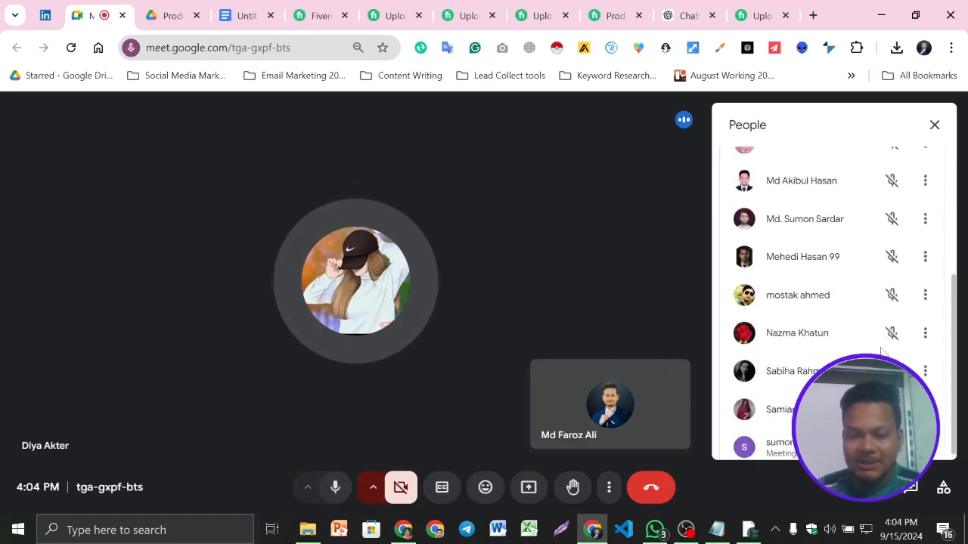
scroll(884, 318, up, 2)
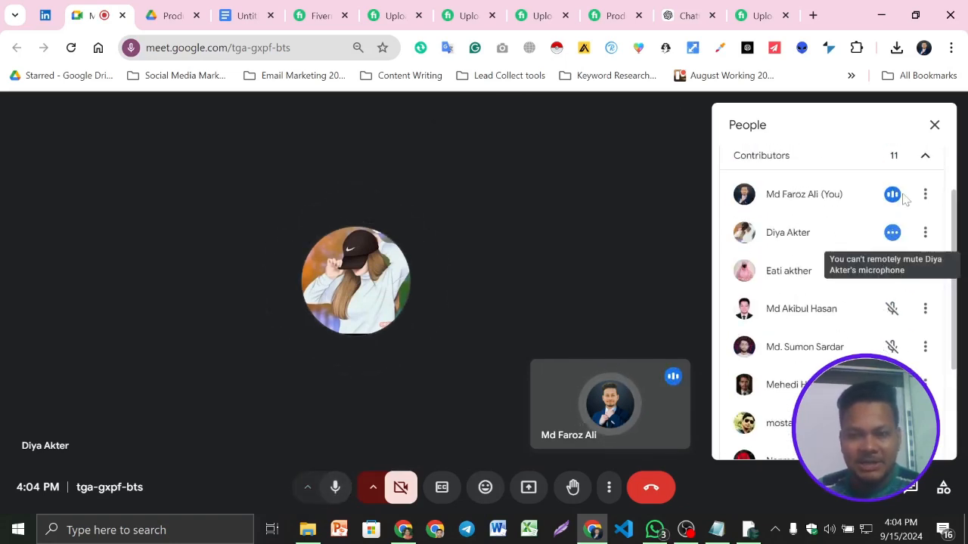
click(922, 163)
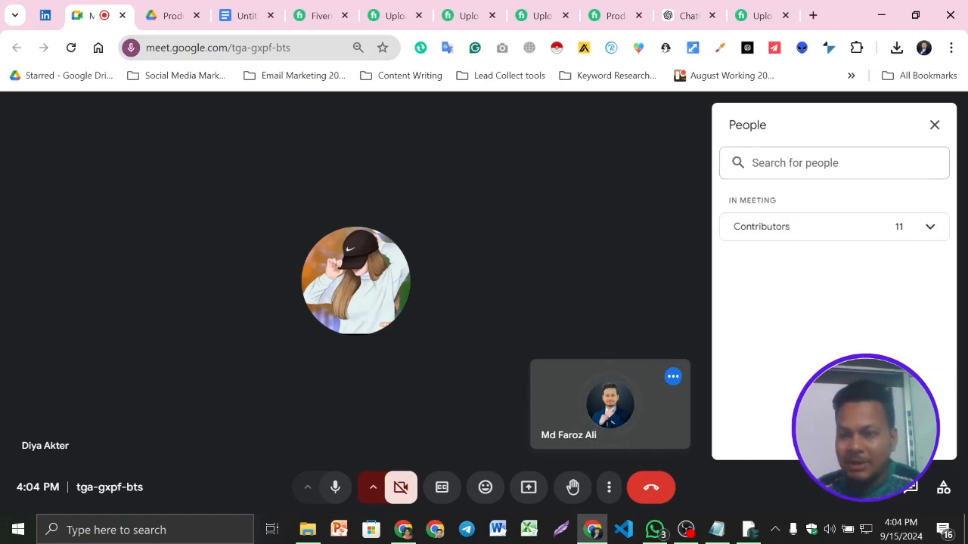
click(924, 227)
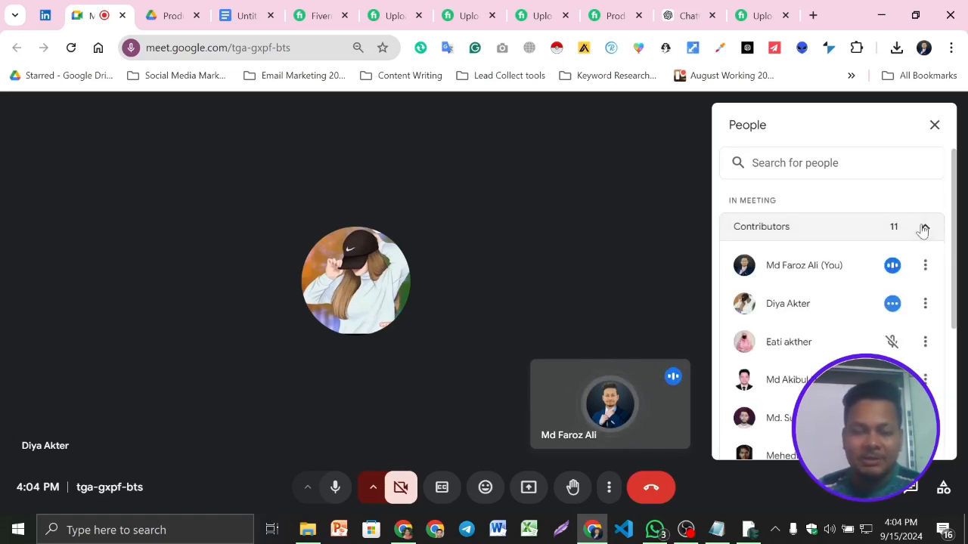
scroll(869, 273, down, 3)
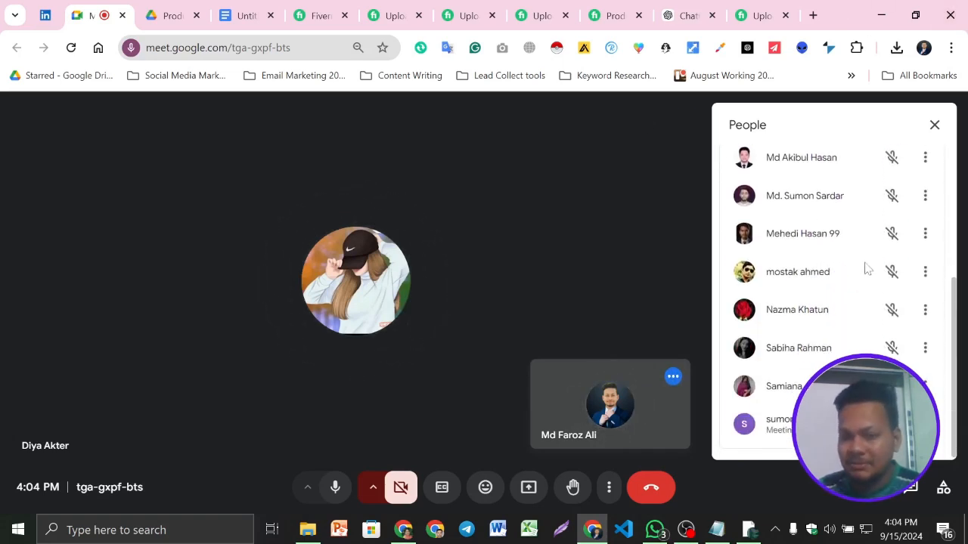
click(685, 529)
click(949, 369)
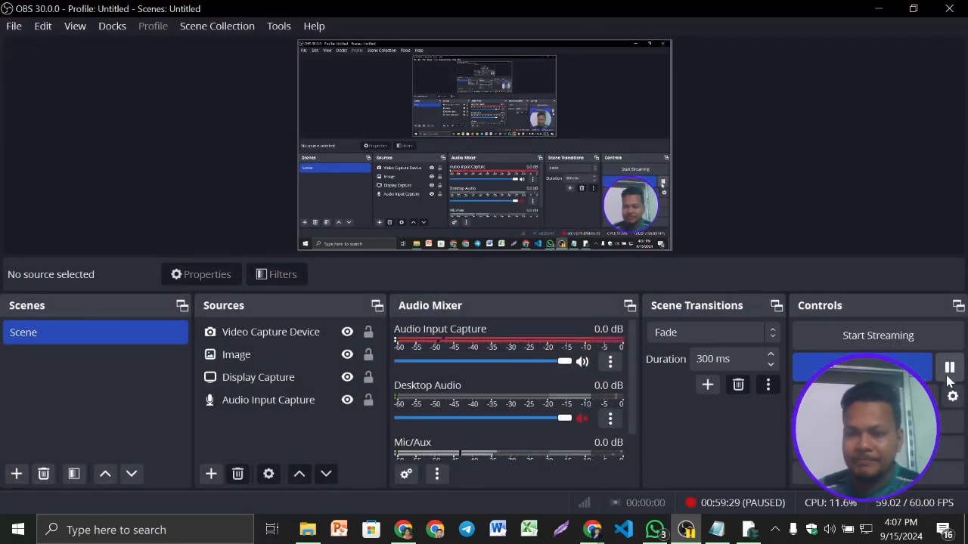
click(882, 9)
- Switch to the Fiverr window and examine the active gigs list with its impressions, clicks and orders
click(434, 529)
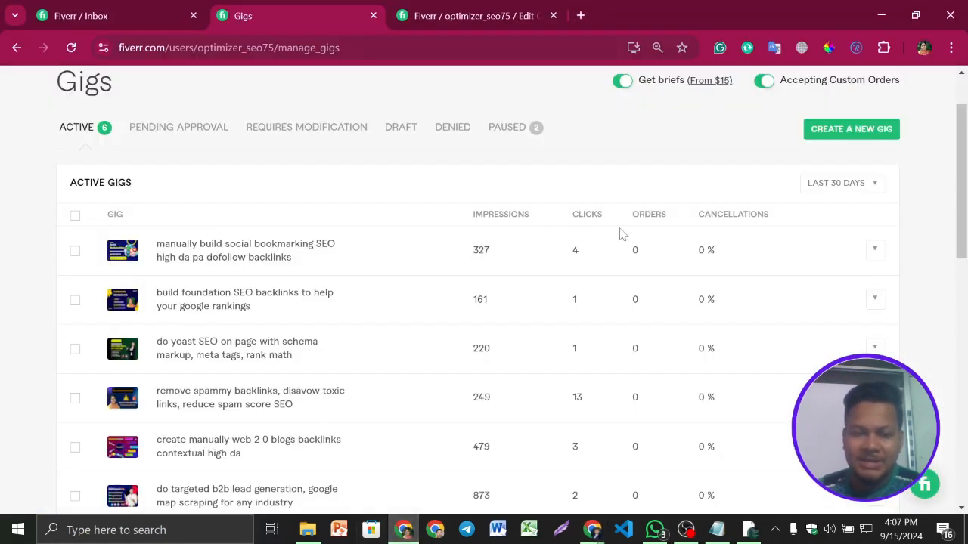
scroll(582, 227, up, 2)
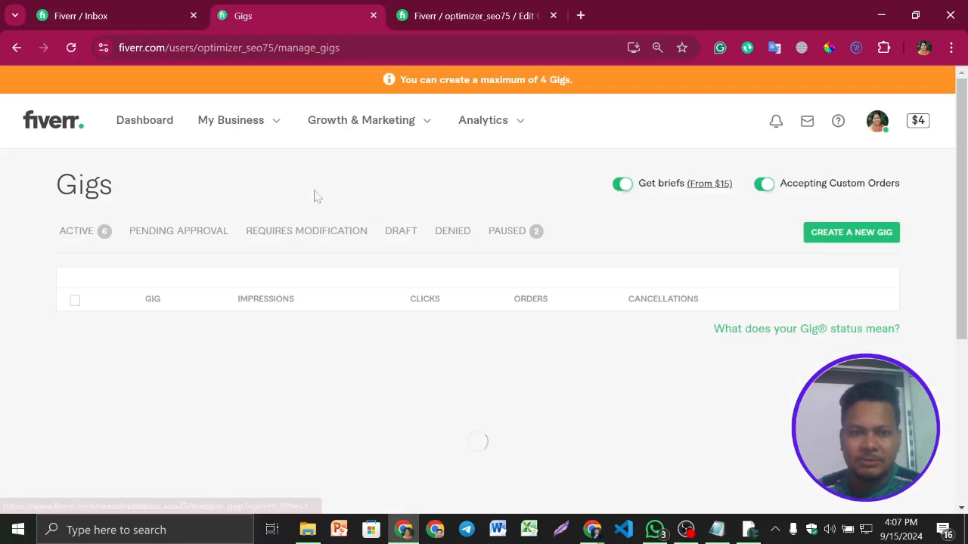
scroll(452, 338, down, 3)
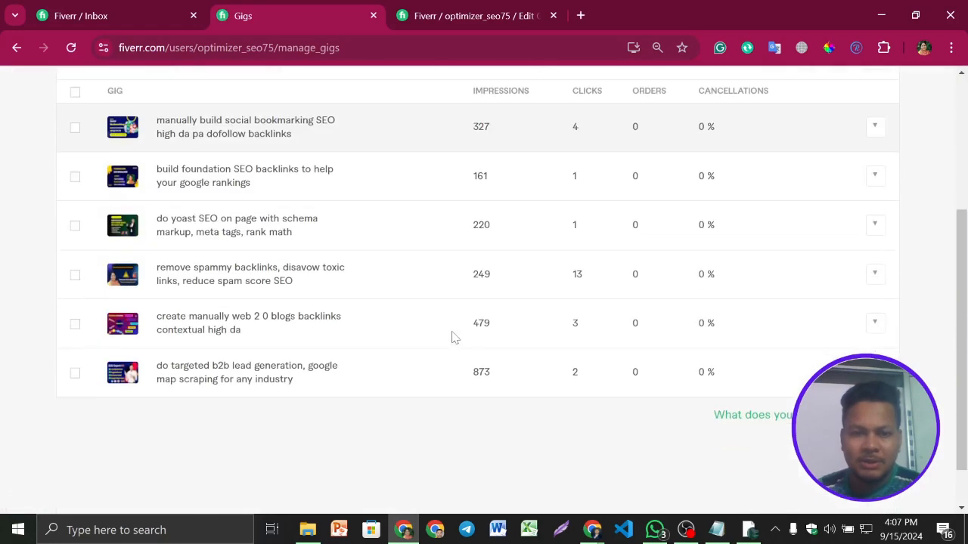
scroll(452, 338, down, 1)
scroll(452, 337, down, 1)
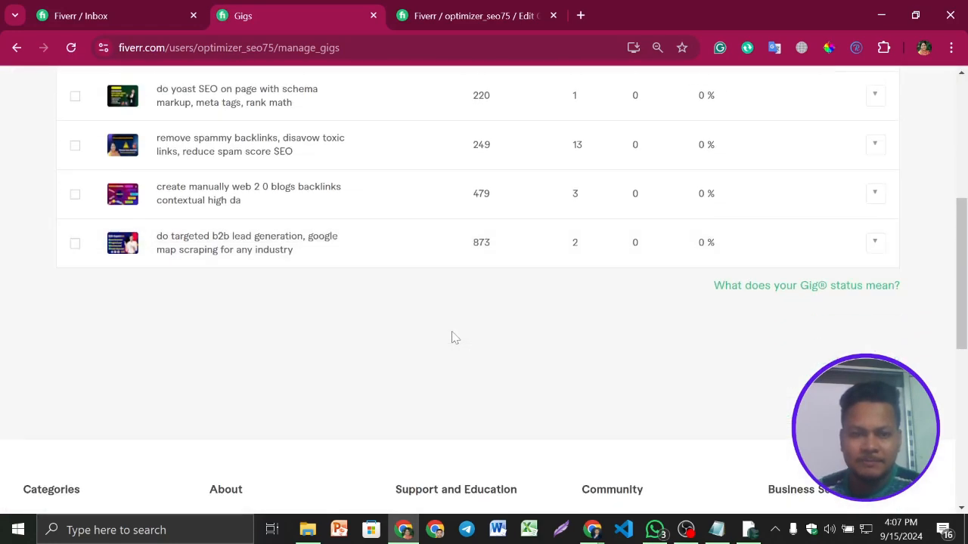
scroll(452, 338, up, 5)
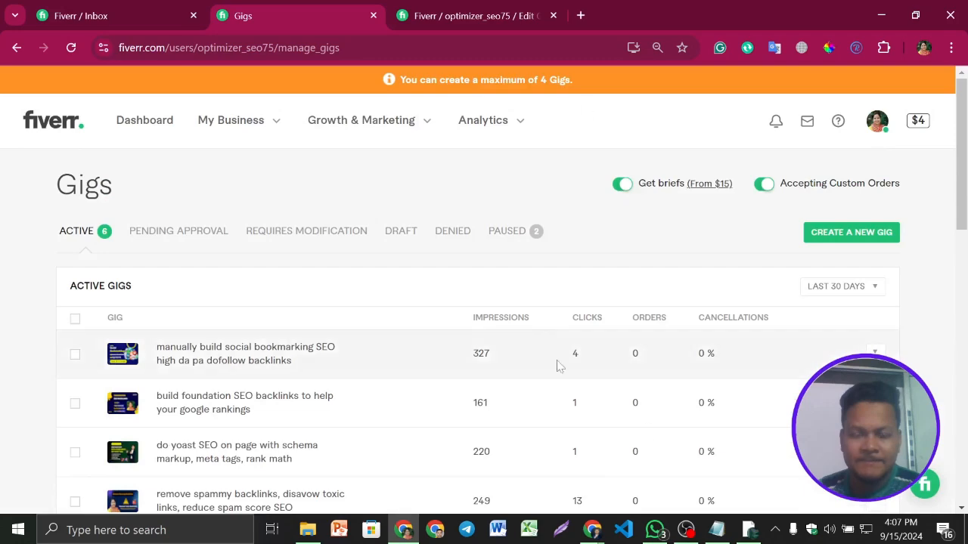
scroll(479, 268, down, 6)
scroll(454, 283, up, 8)
click(686, 530)
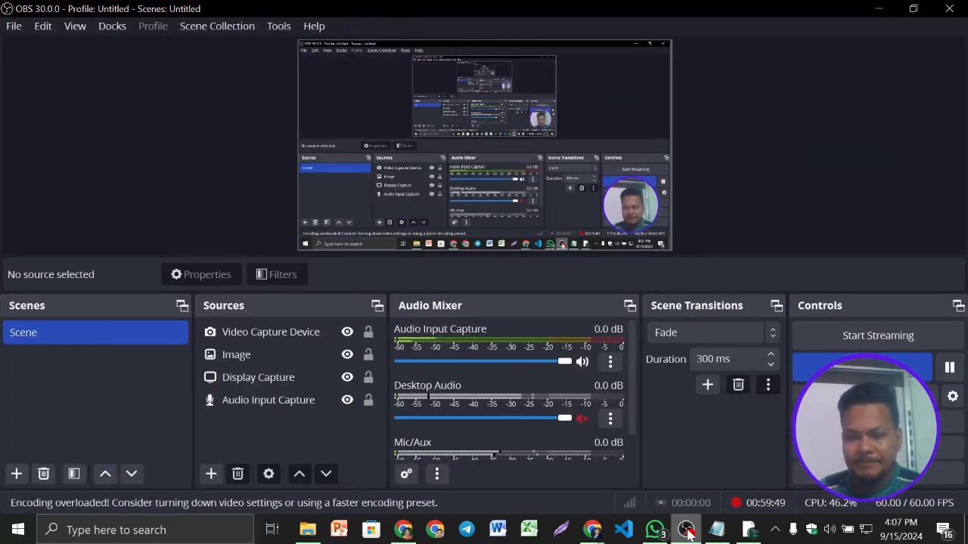
click(949, 367)
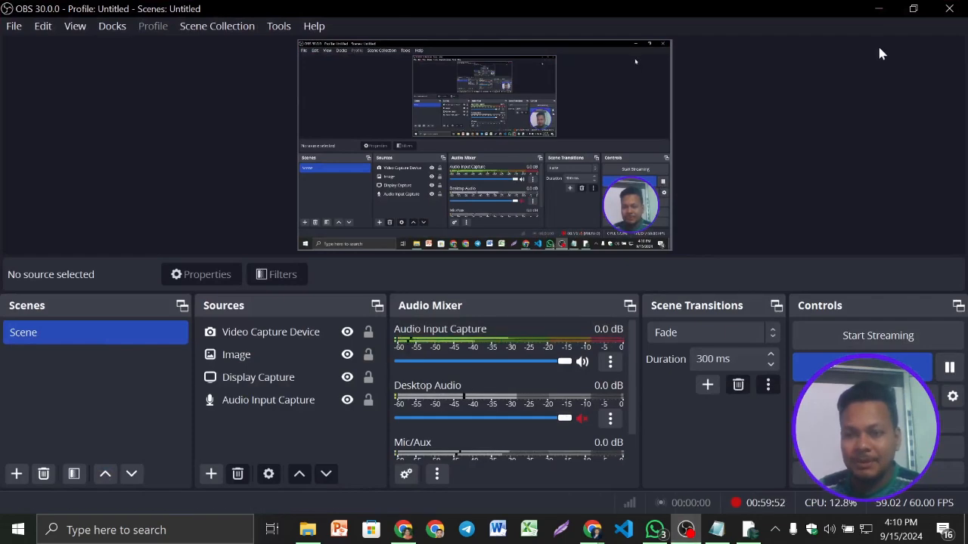
click(877, 9)
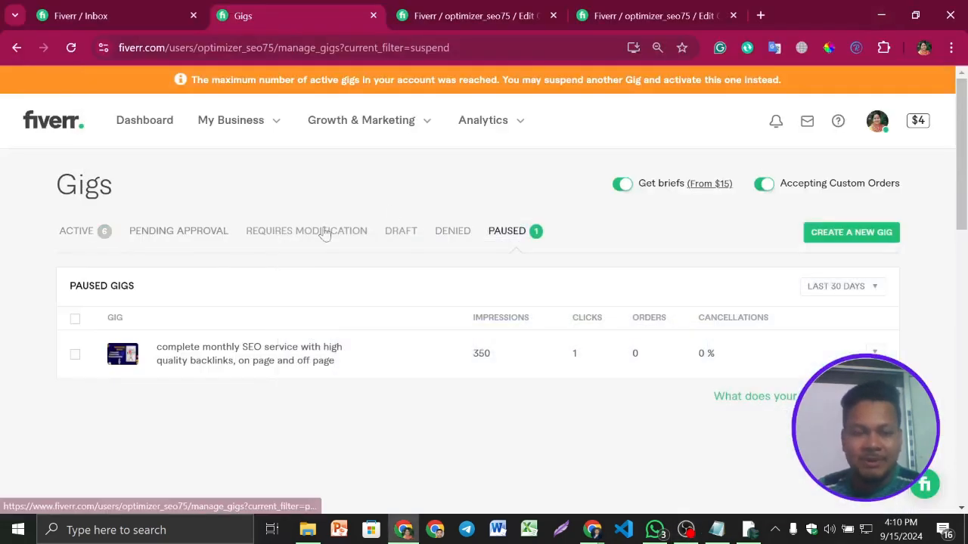
- Examine the paused gigs list and the notice about the active gig limit on the Fiverr Gigs page
scroll(557, 254, down, 2)
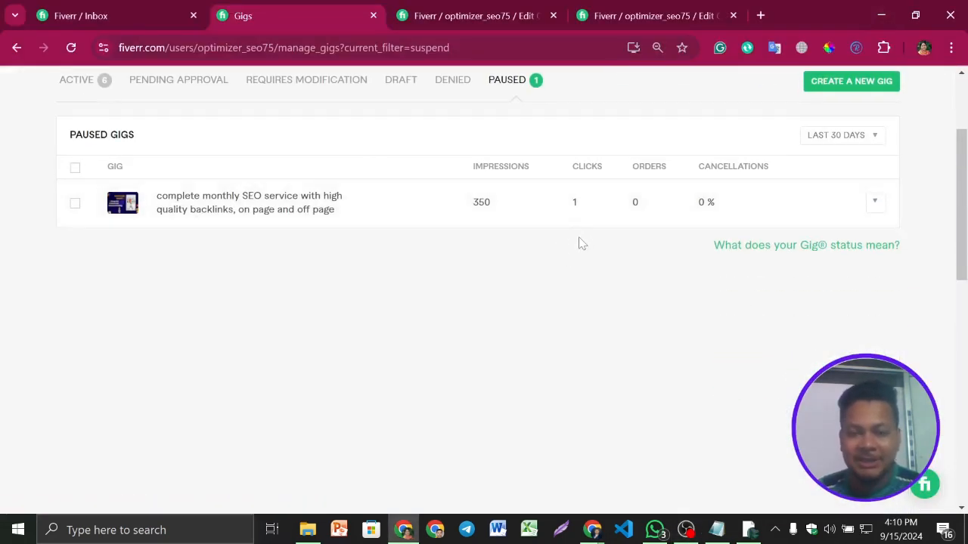
scroll(580, 243, up, 1)
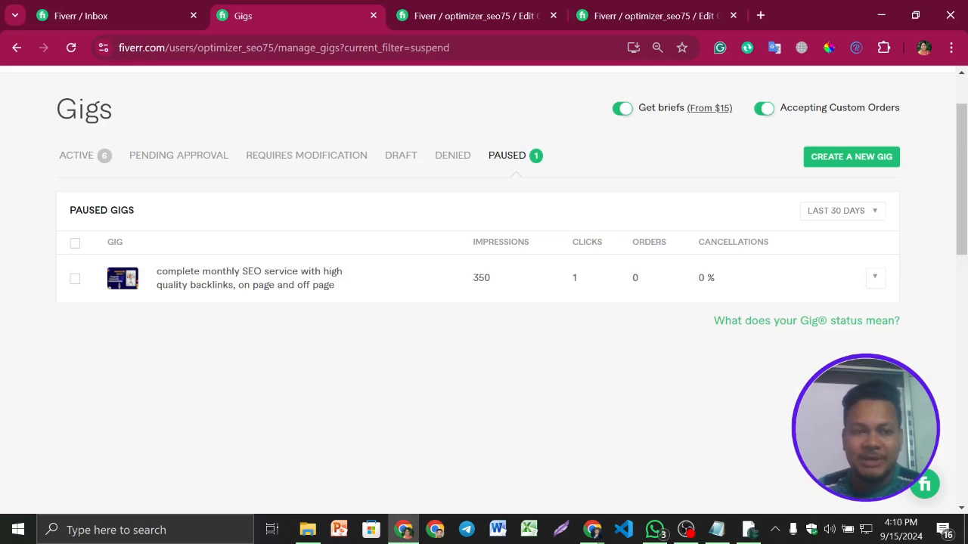
scroll(547, 200, up, 1)
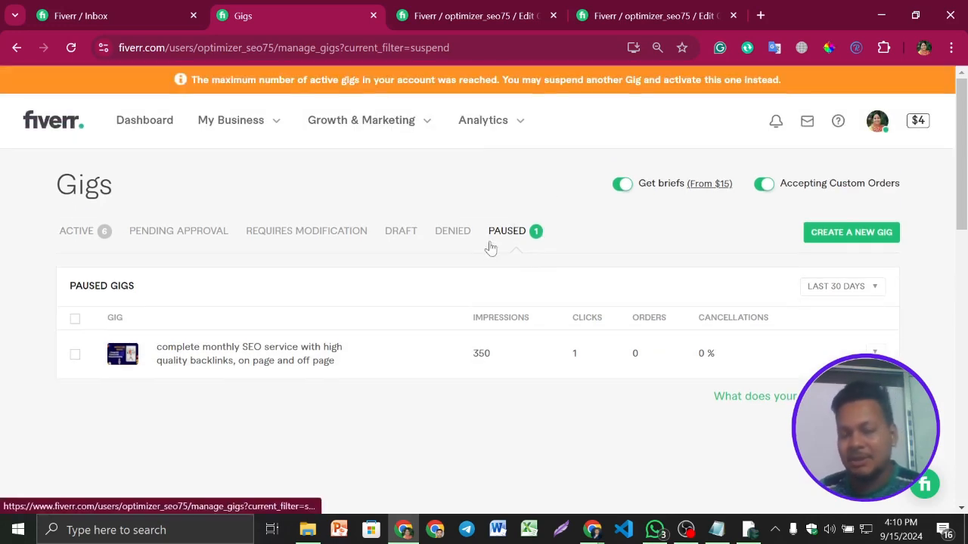
scroll(489, 248, down, 2)
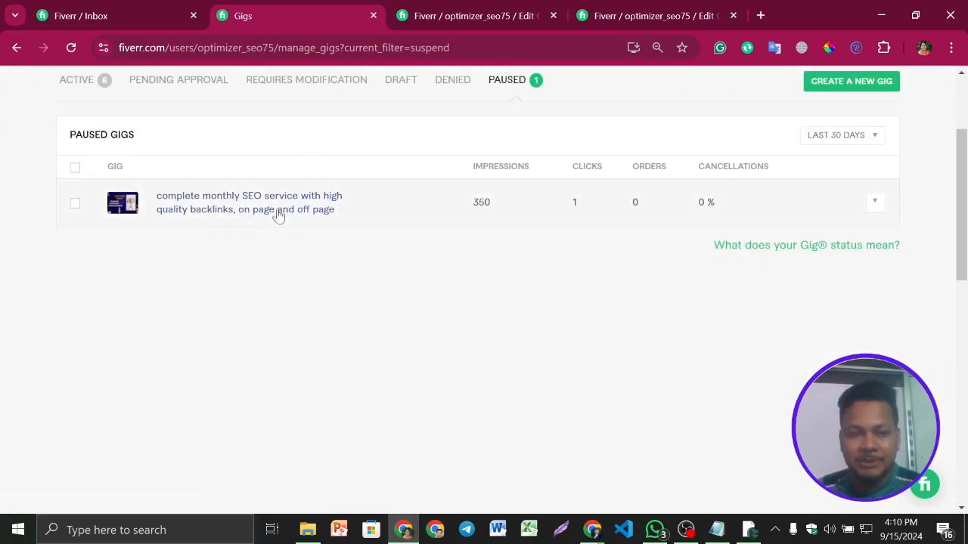
scroll(494, 247, up, 2)
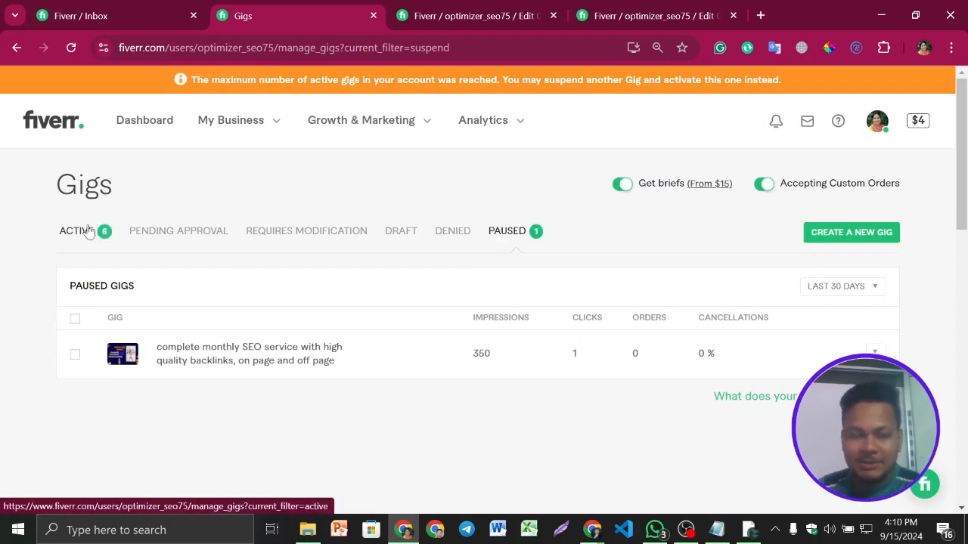
- Try to activate the paused complete monthly SEO service gig
scroll(749, 270, down, 1)
scroll(748, 270, down, 2)
click(877, 203)
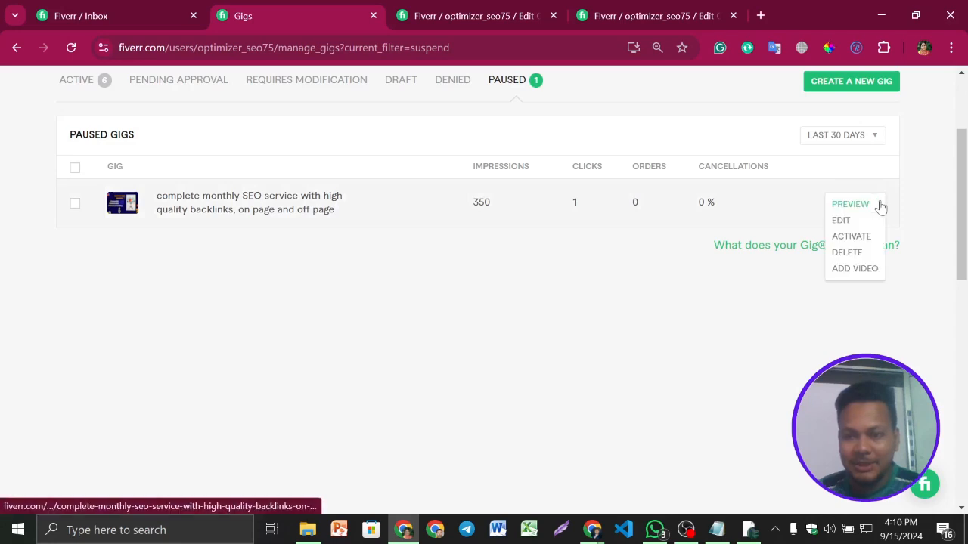
click(853, 236)
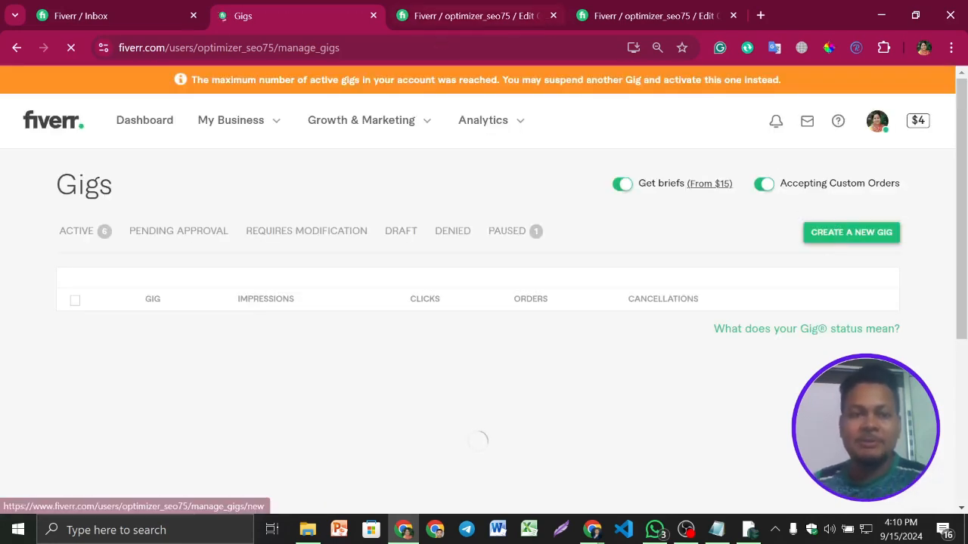
- Read the notice about the maximum number of active gigs and look over the active gigs list
drag(194, 83, 509, 95)
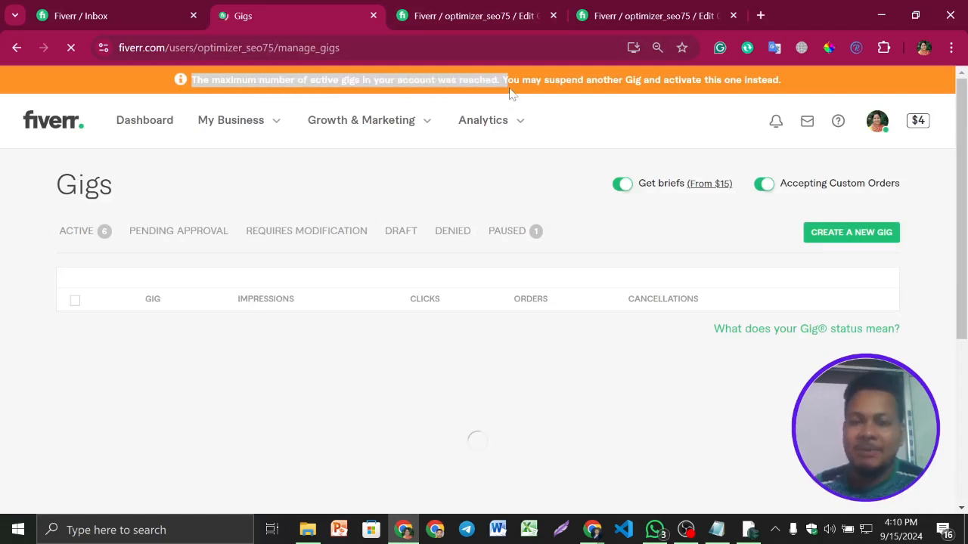
click(503, 102)
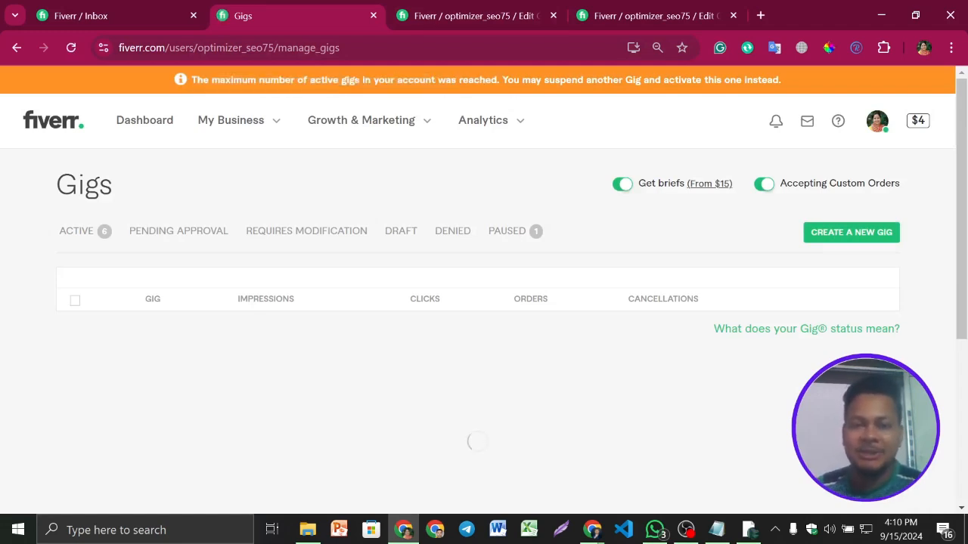
scroll(456, 300, down, 6)
scroll(456, 300, up, 2)
scroll(456, 300, up, 5)
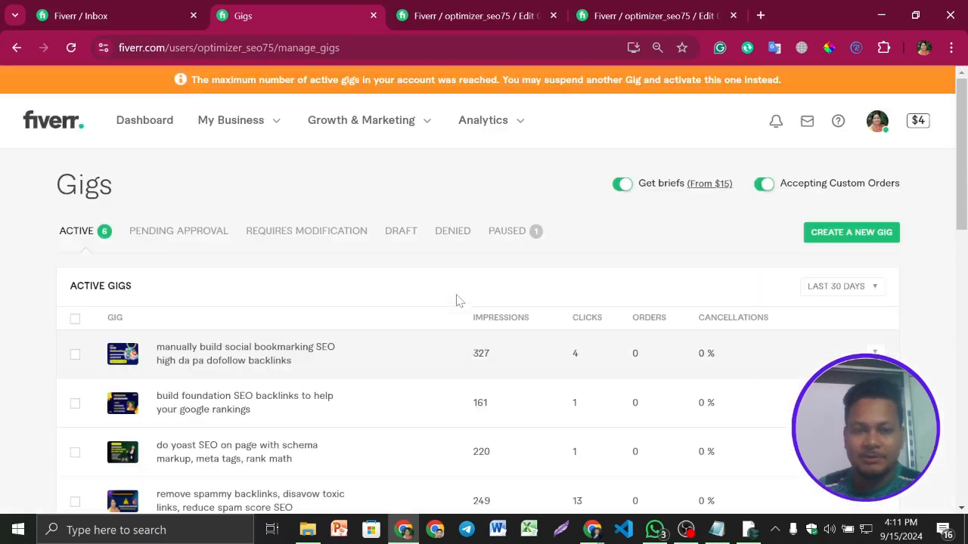
- Reopen the paused gigs list and examine the paused SEO service gig's entry and statistics
click(529, 238)
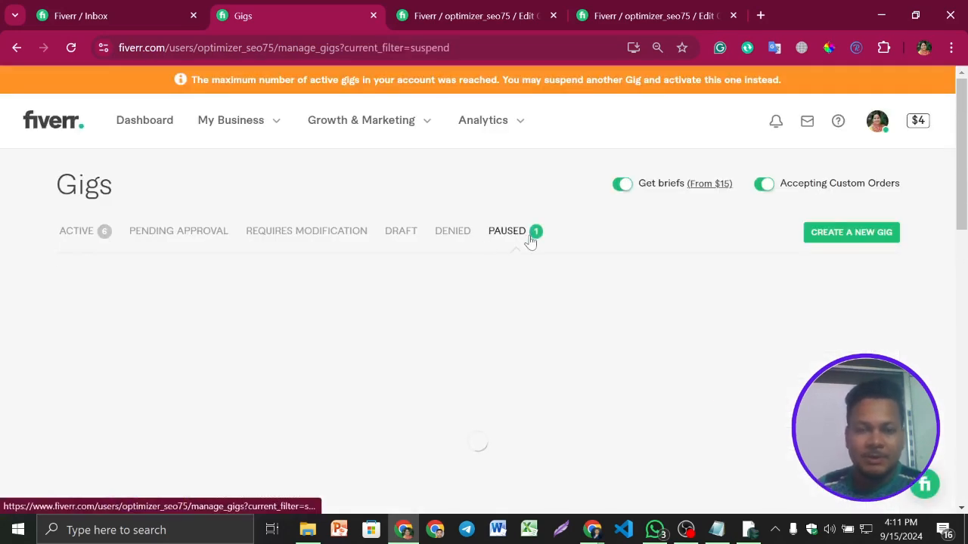
scroll(443, 207, down, 3)
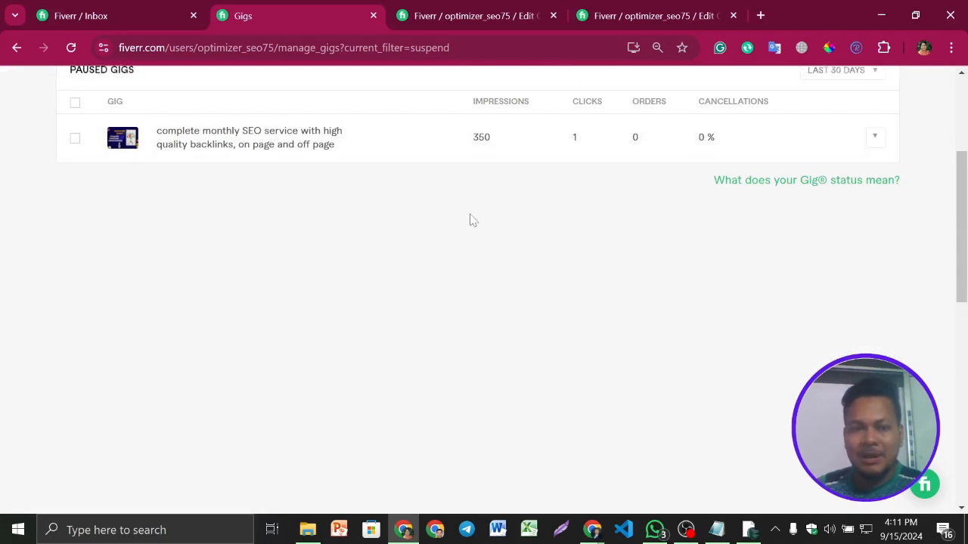
scroll(469, 220, up, 3)
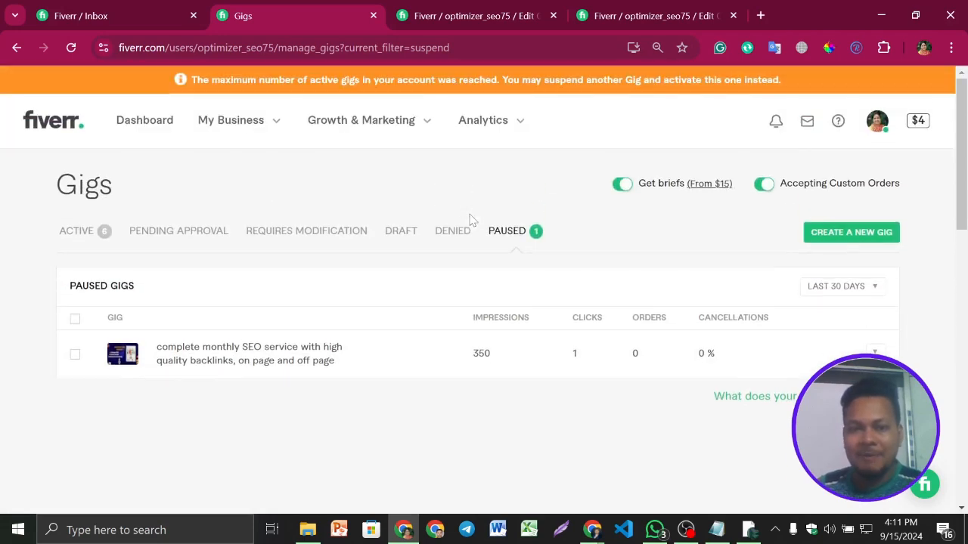
click(848, 294)
scroll(676, 235, down, 3)
scroll(678, 236, up, 3)
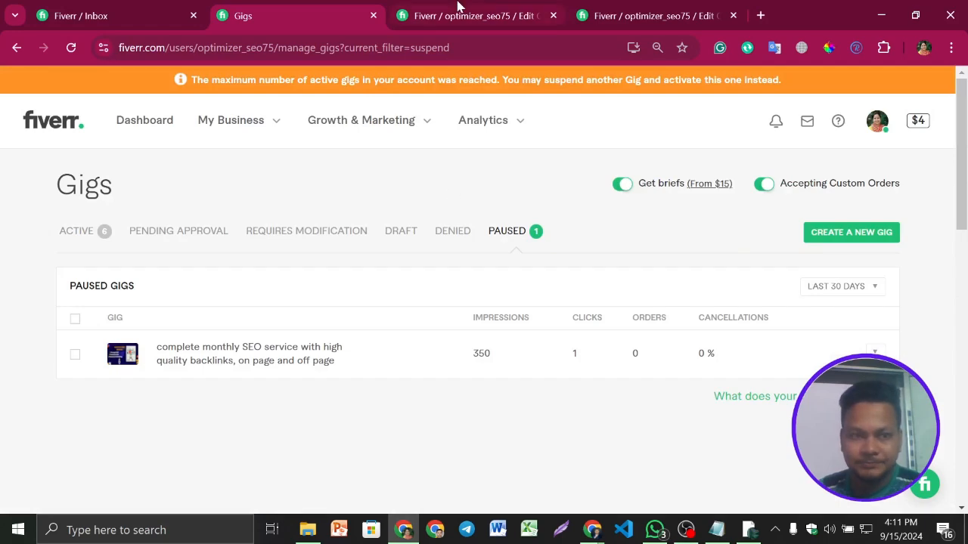
scroll(639, 270, down, 3)
scroll(639, 270, up, 3)
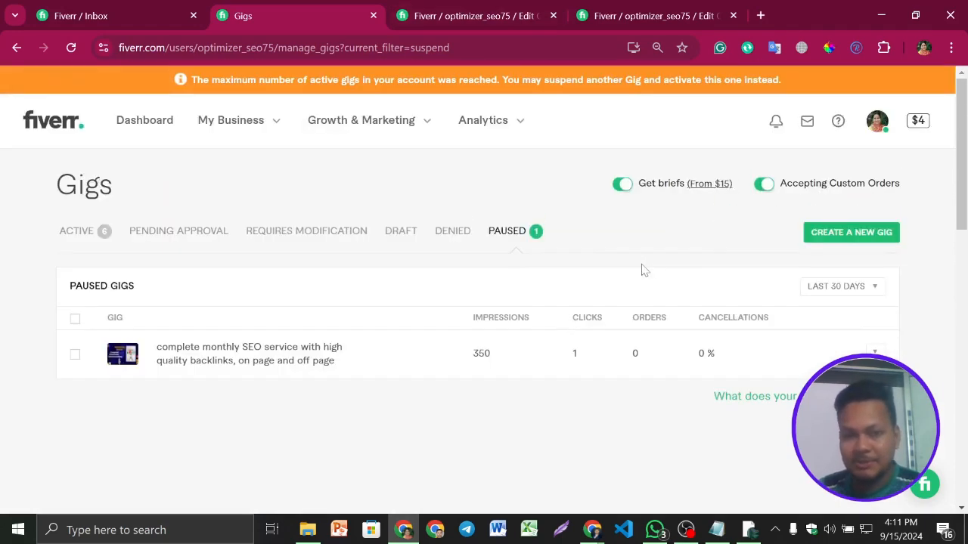
click(486, 6)
click(297, 6)
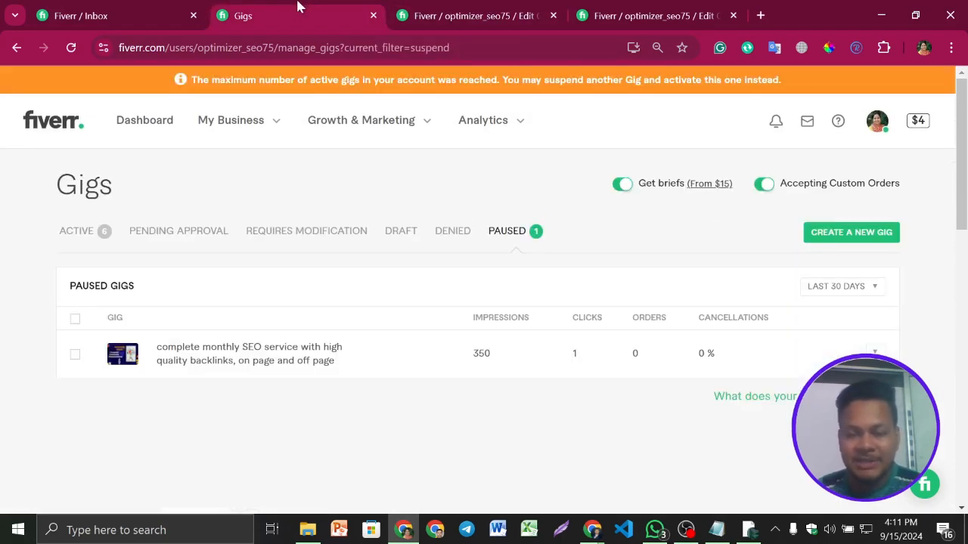
- Switch to the Google Docs gig document and review its keywords, title and description
mouse_move(591, 529)
click(511, 469)
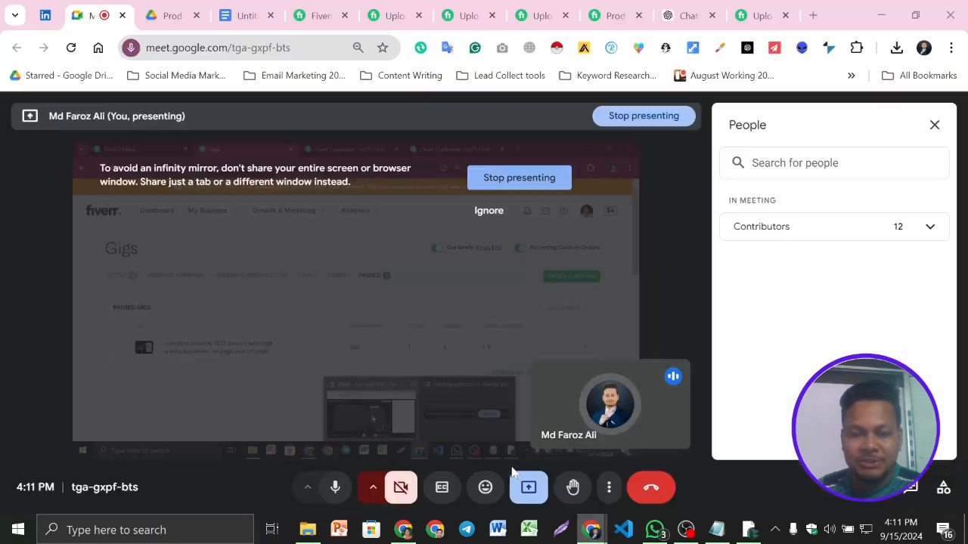
click(246, 15)
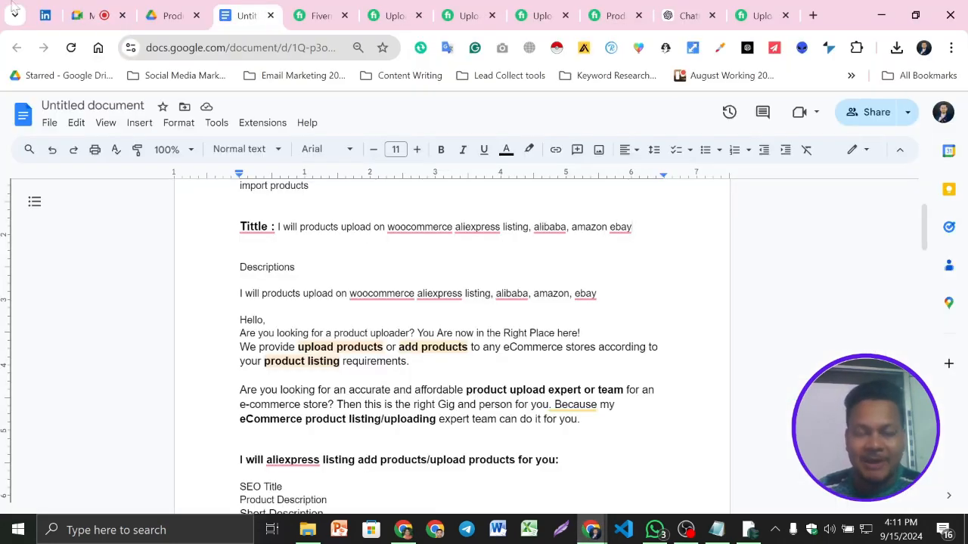
scroll(453, 340, down, 15)
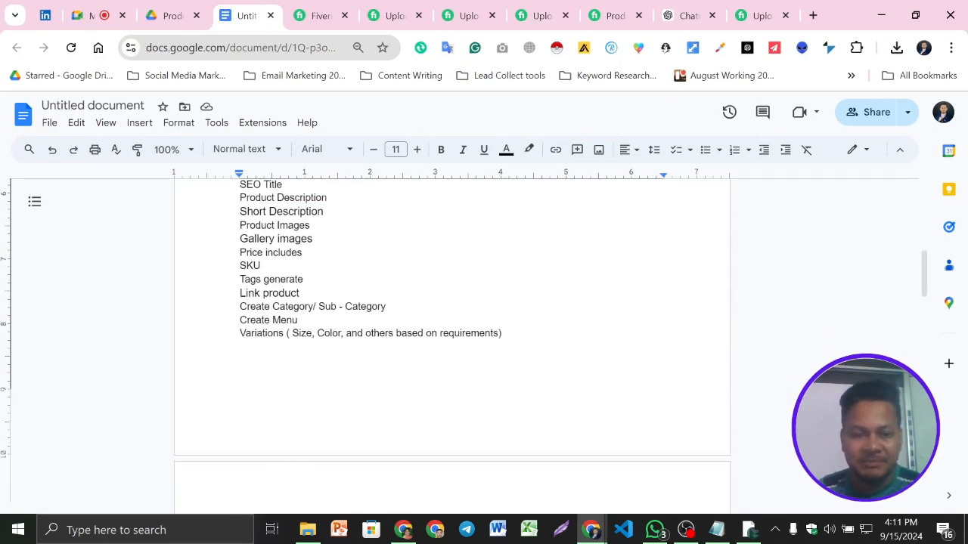
scroll(562, 363, up, 15)
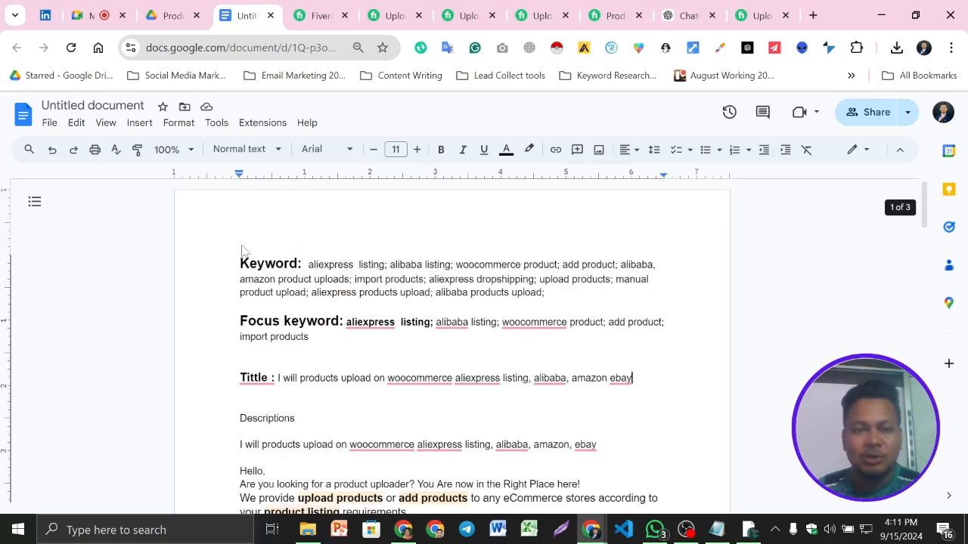
scroll(453, 340, down, 2)
- Check the paused gigs page in the Fiverr window, and return to the description in the Google Docs document
click(403, 529)
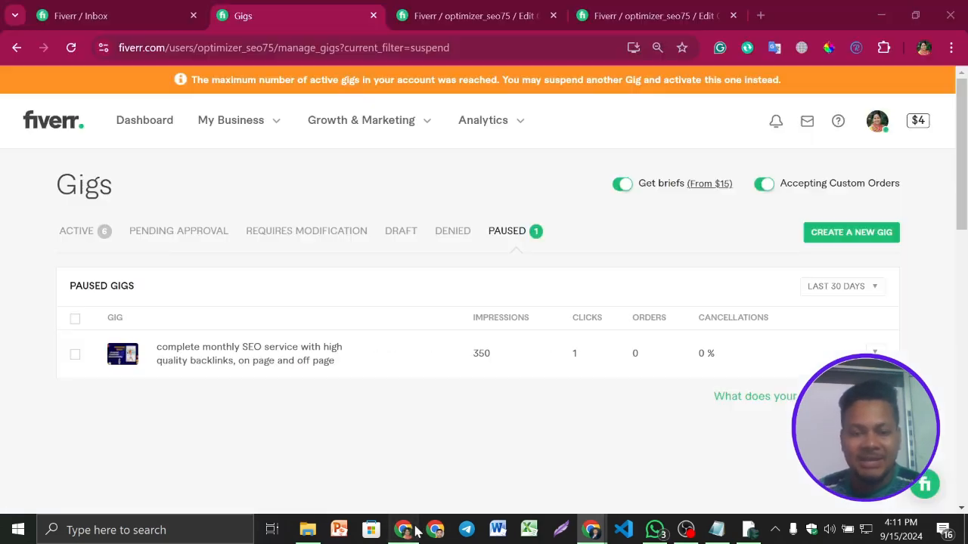
scroll(597, 391, down, 2)
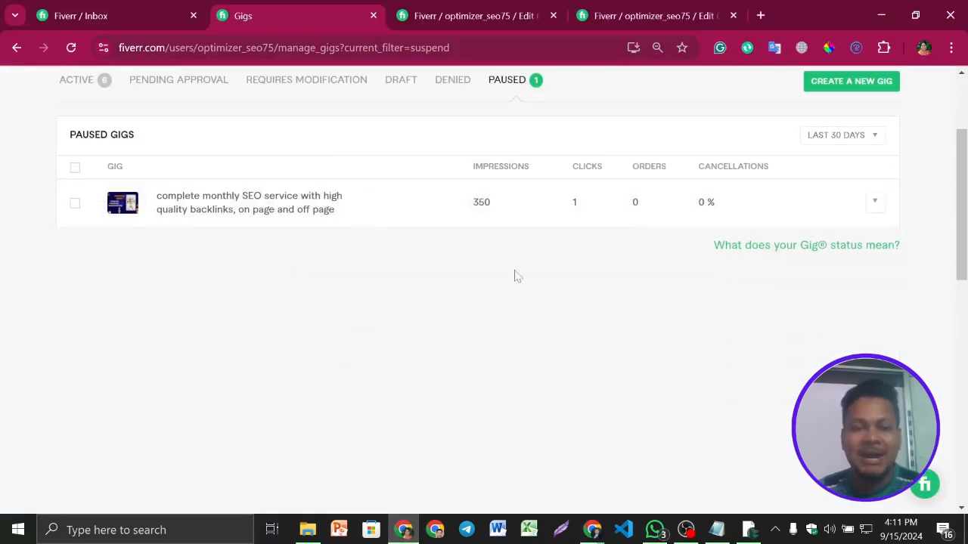
mouse_move(592, 529)
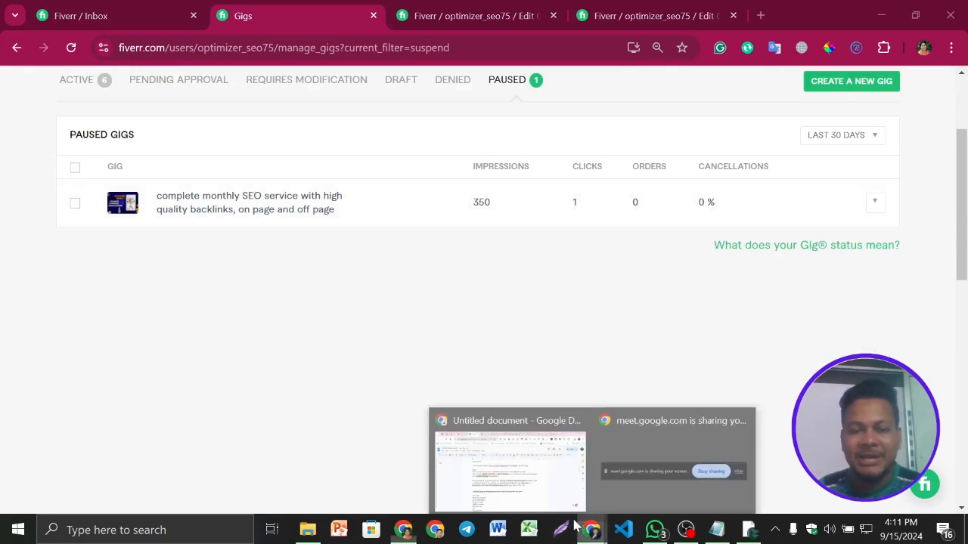
click(522, 468)
scroll(484, 346, up, 3)
scroll(484, 346, down, 3)
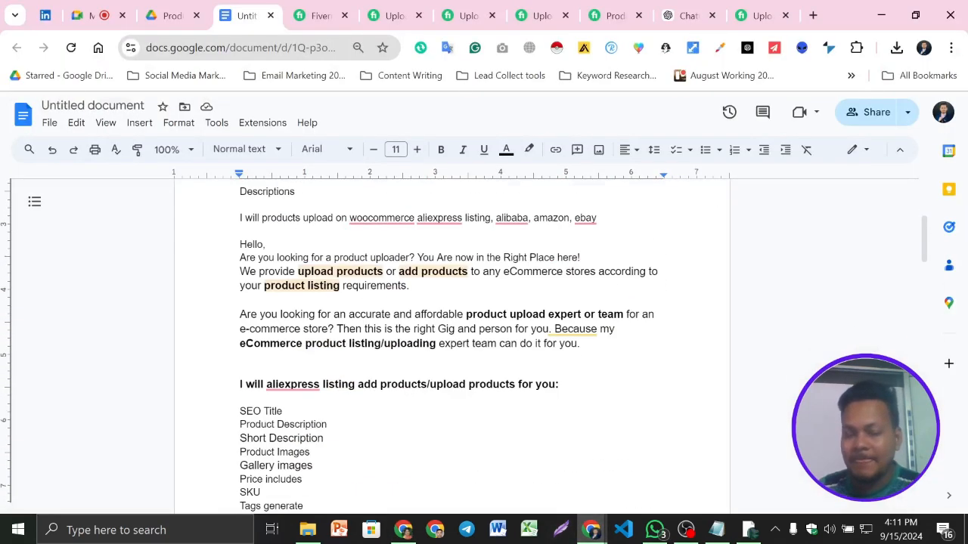
- Switch back to the Fiverr window and look over the paused gigs page again
click(403, 530)
scroll(568, 350, down, 2)
scroll(566, 349, up, 5)
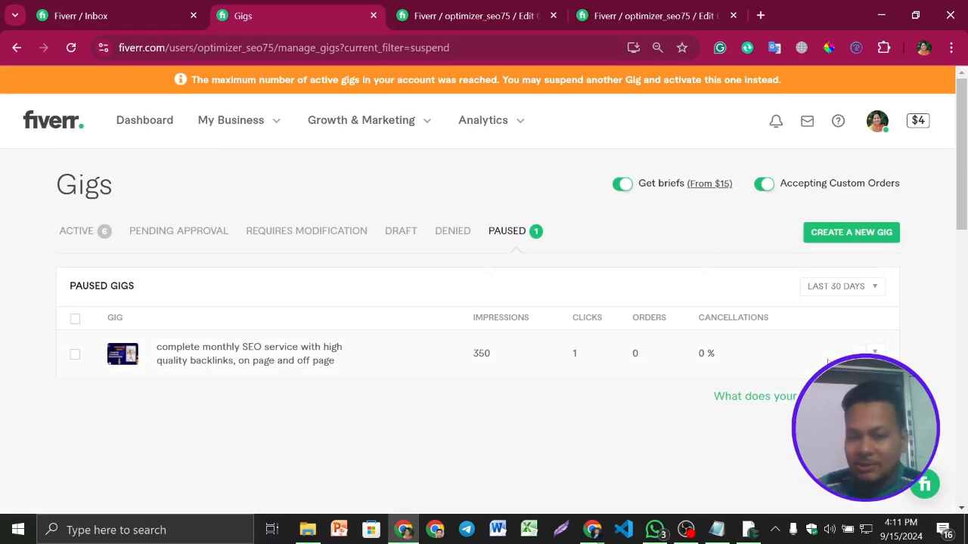
scroll(867, 328, down, 3)
scroll(685, 285, up, 3)
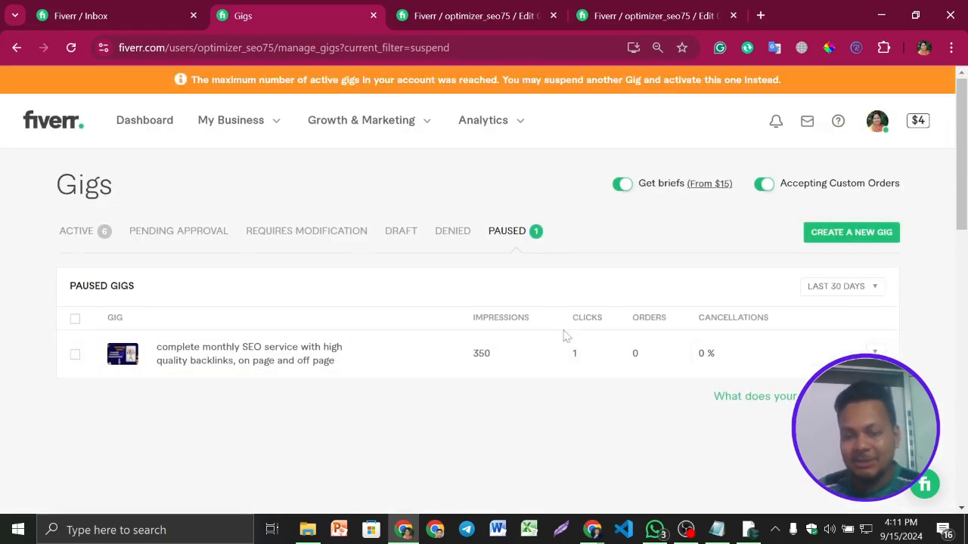
- Switch to the Google Docs document and read the service list, the supported CMS platforms and the project start requirements
mouse_move(591, 529)
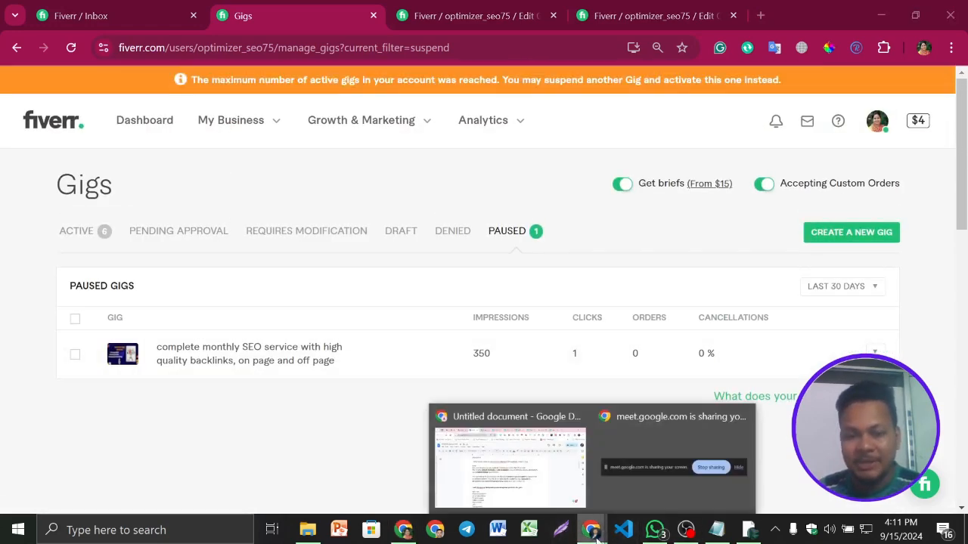
click(533, 478)
scroll(453, 341, up, 2)
scroll(453, 340, down, 3)
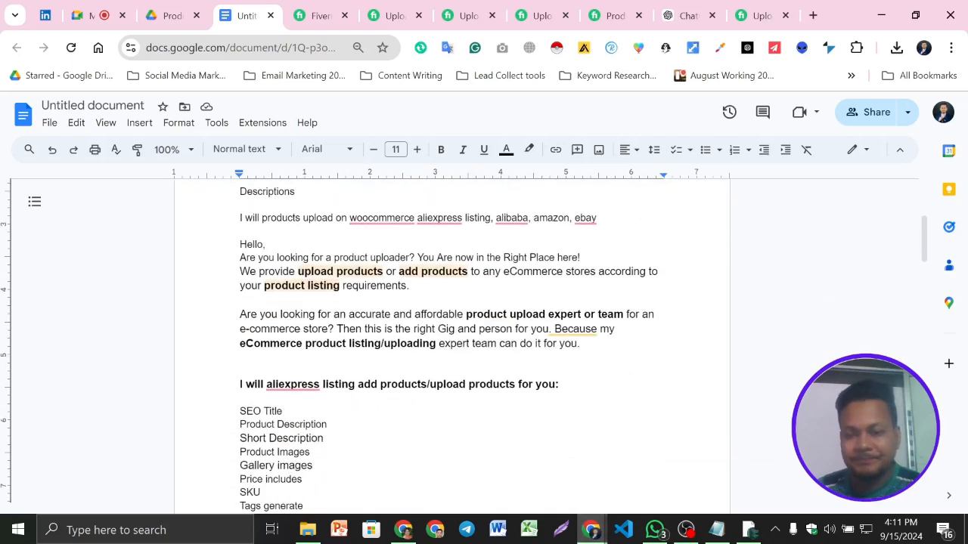
scroll(454, 340, down, 8)
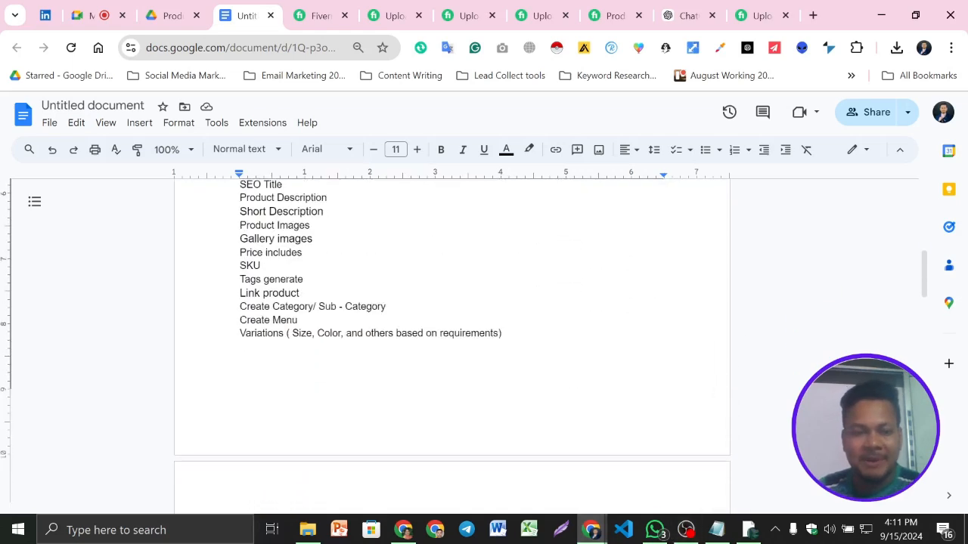
double_click(312, 297)
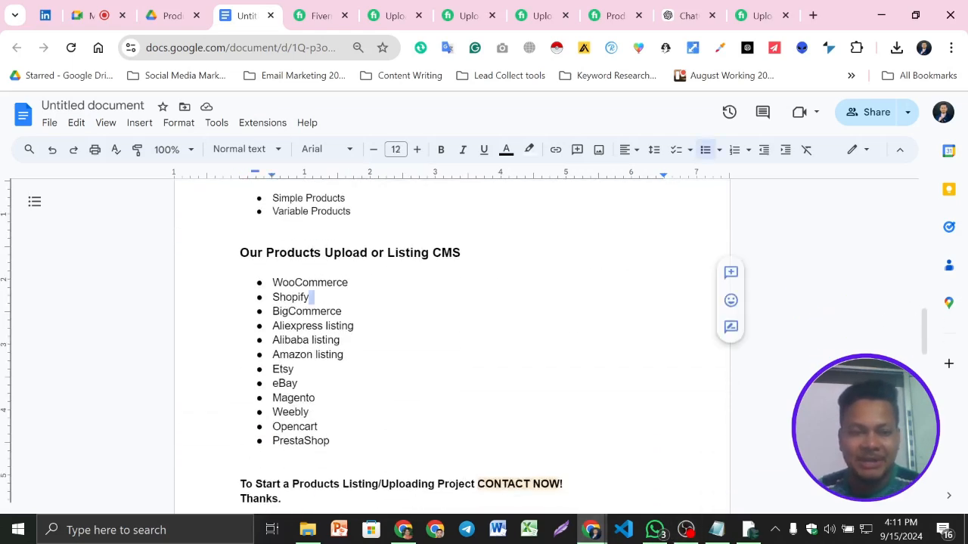
click(354, 326)
scroll(453, 340, down, 1)
scroll(453, 340, down, 5)
scroll(454, 340, up, 12)
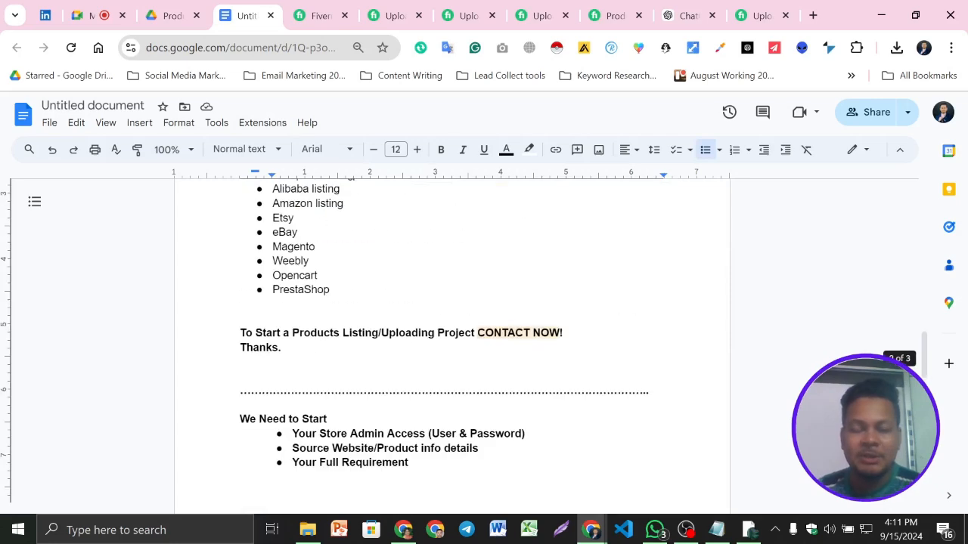
scroll(454, 341, up, 1)
- Review the keyword, focus keyword and title lines at the beginning of the gig document
click(310, 265)
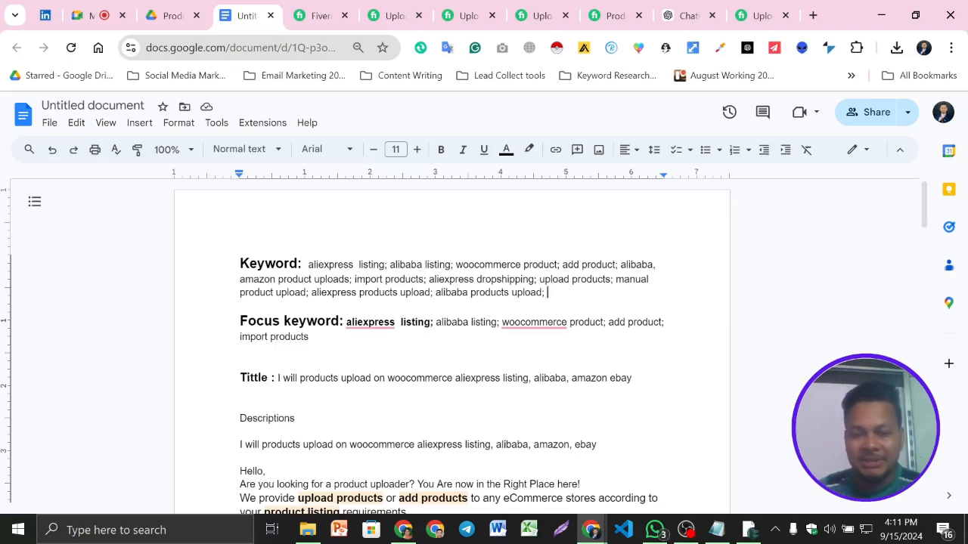
scroll(453, 340, down, 2)
scroll(454, 340, up, 2)
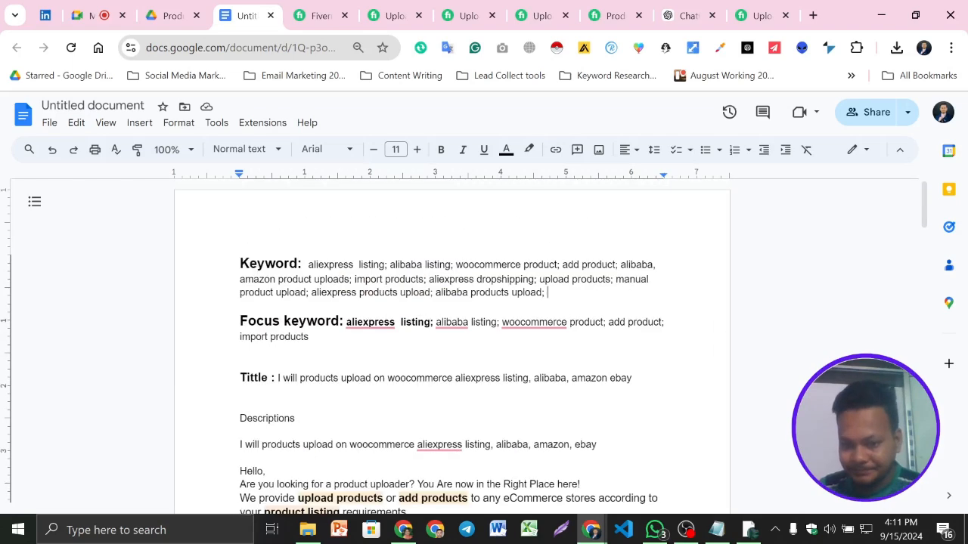